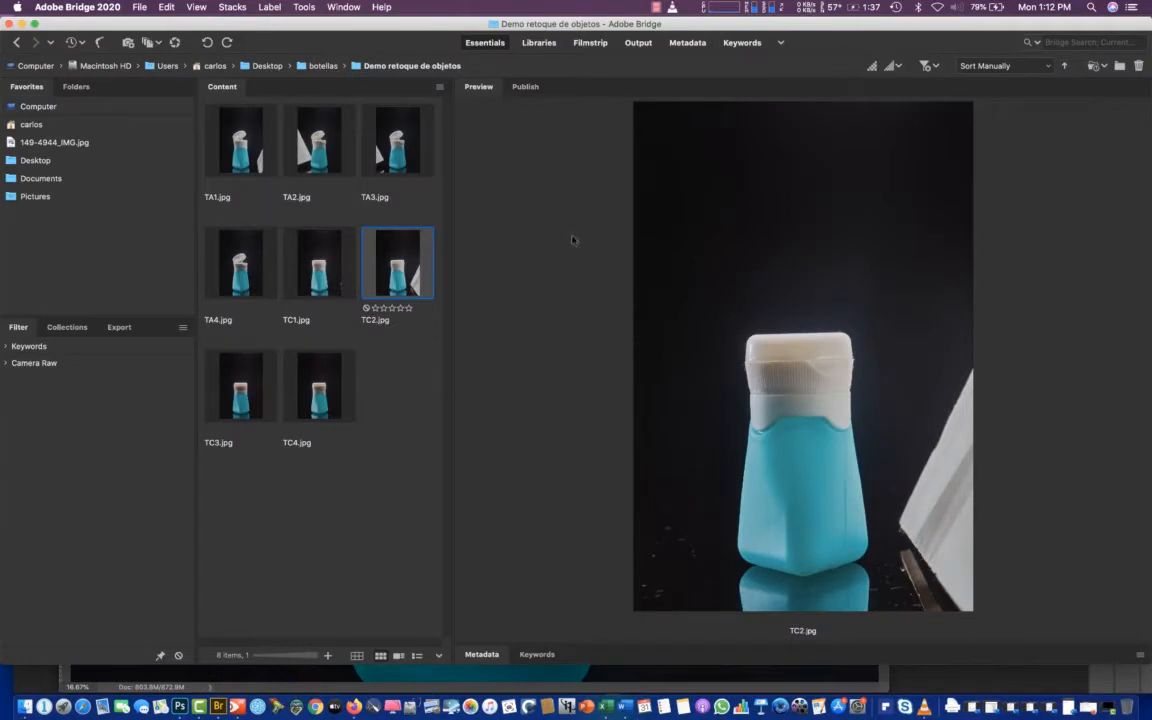
Select TC1.jpg, TC2.jpg, TC3.jpg and TC4.jpg together and open them in Adobe Photoshop 2020
click(317, 273)
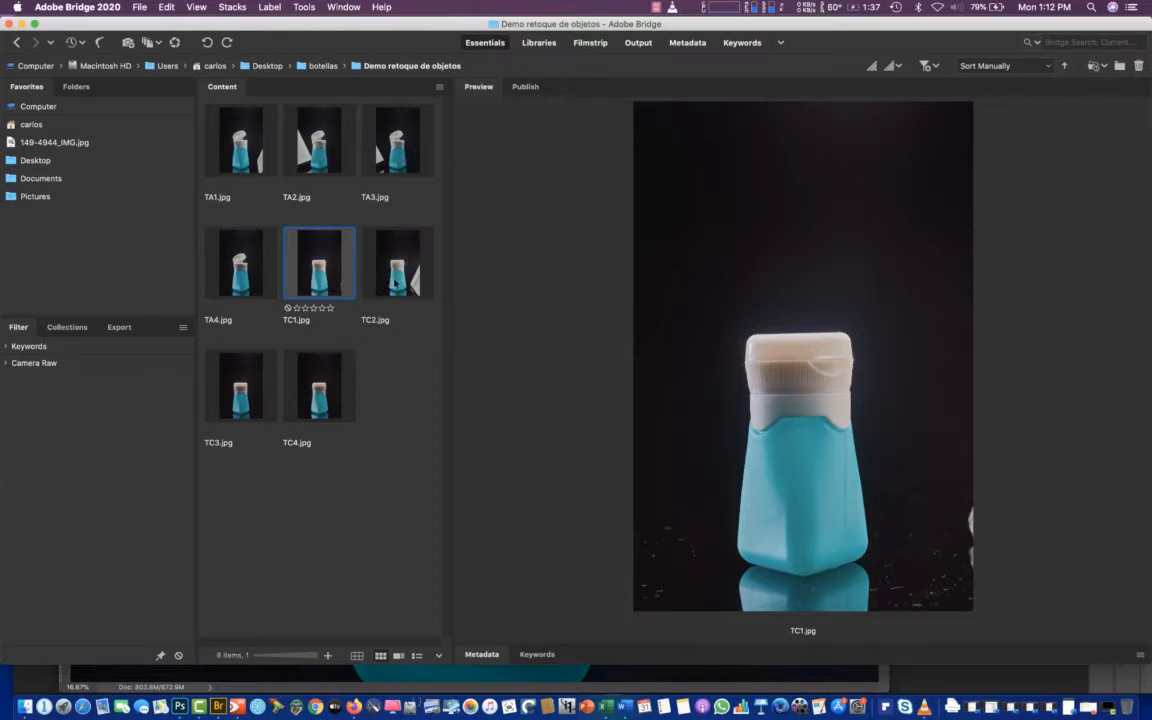
super+click(398, 283)
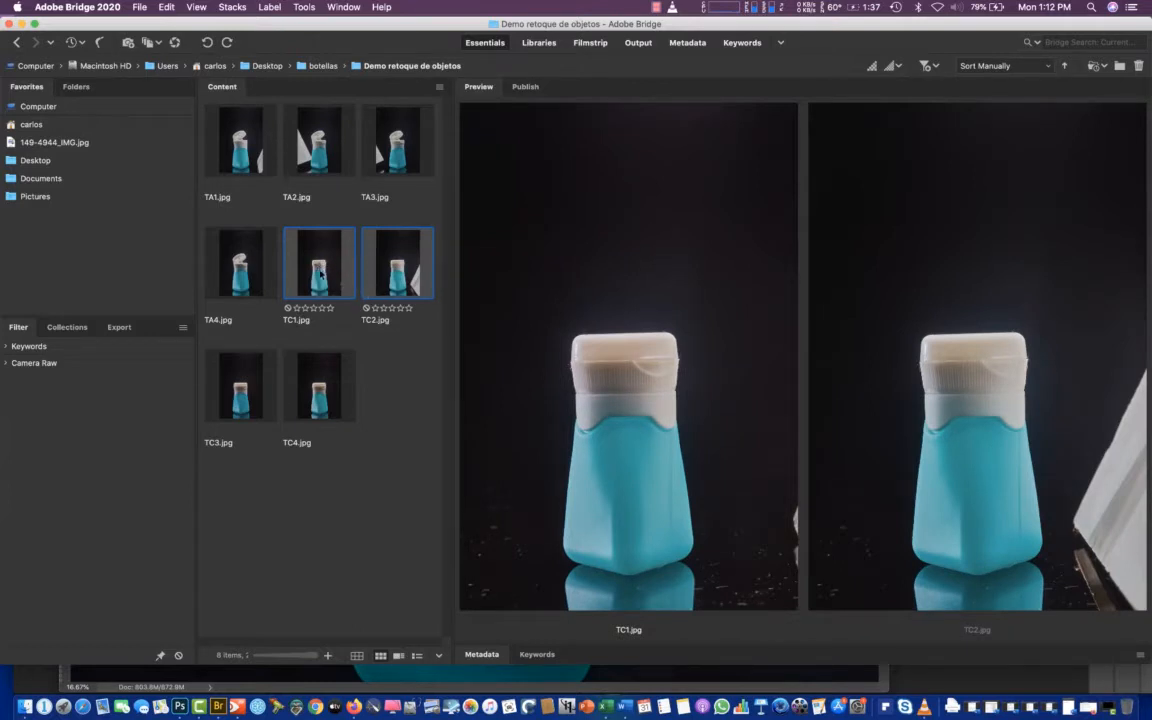
super+click(219, 372)
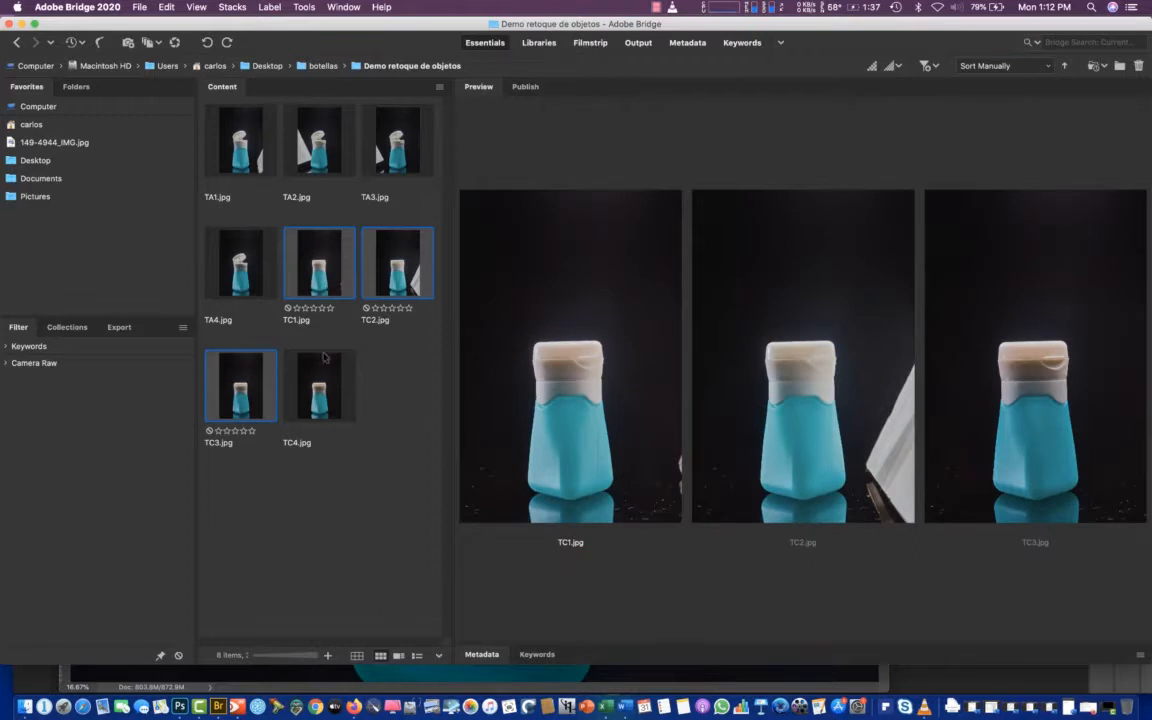
super+click(320, 400)
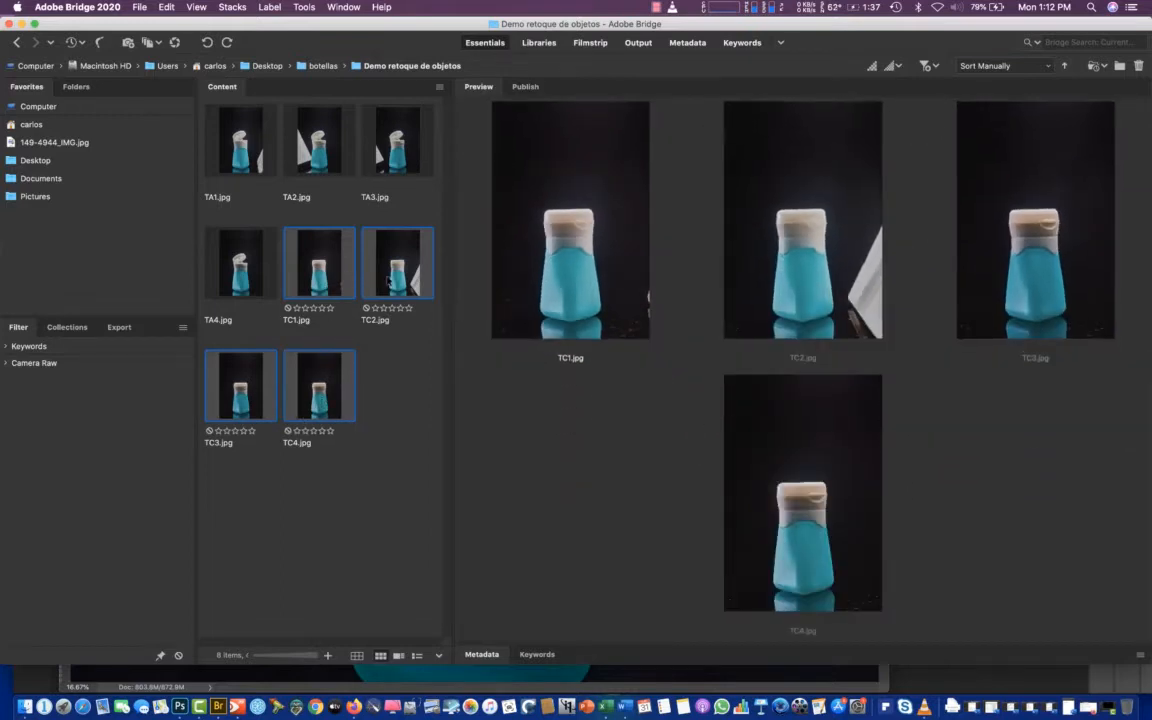
right_click(316, 263)
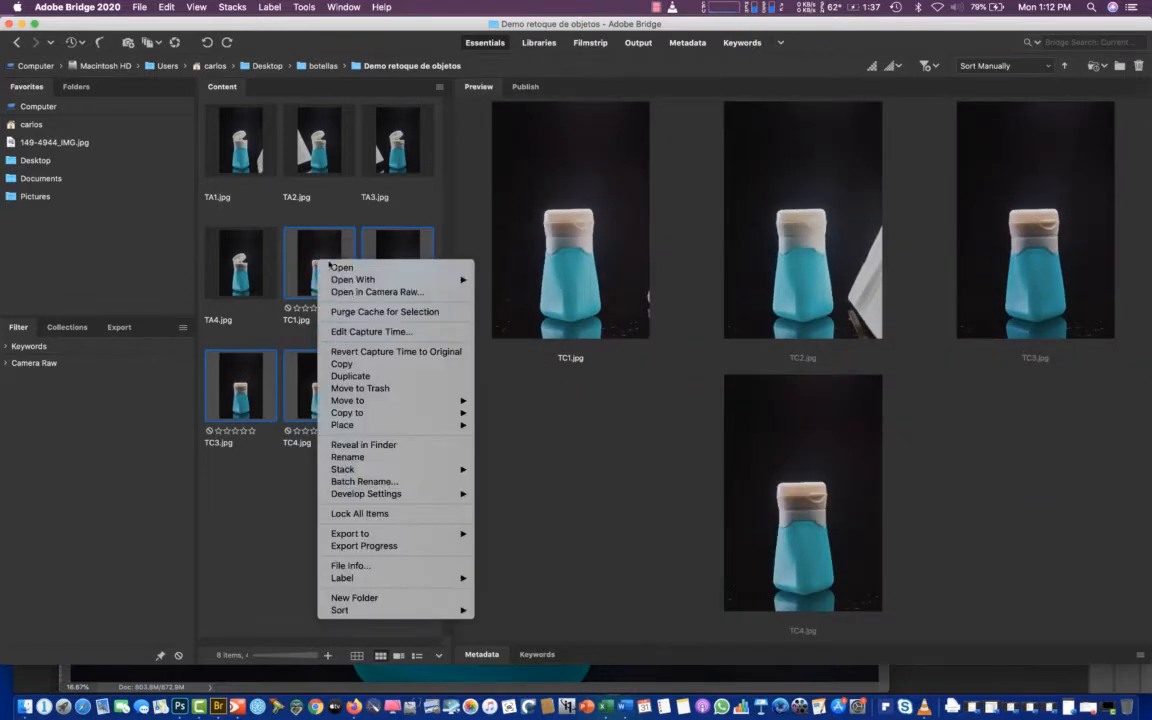
click(247, 188)
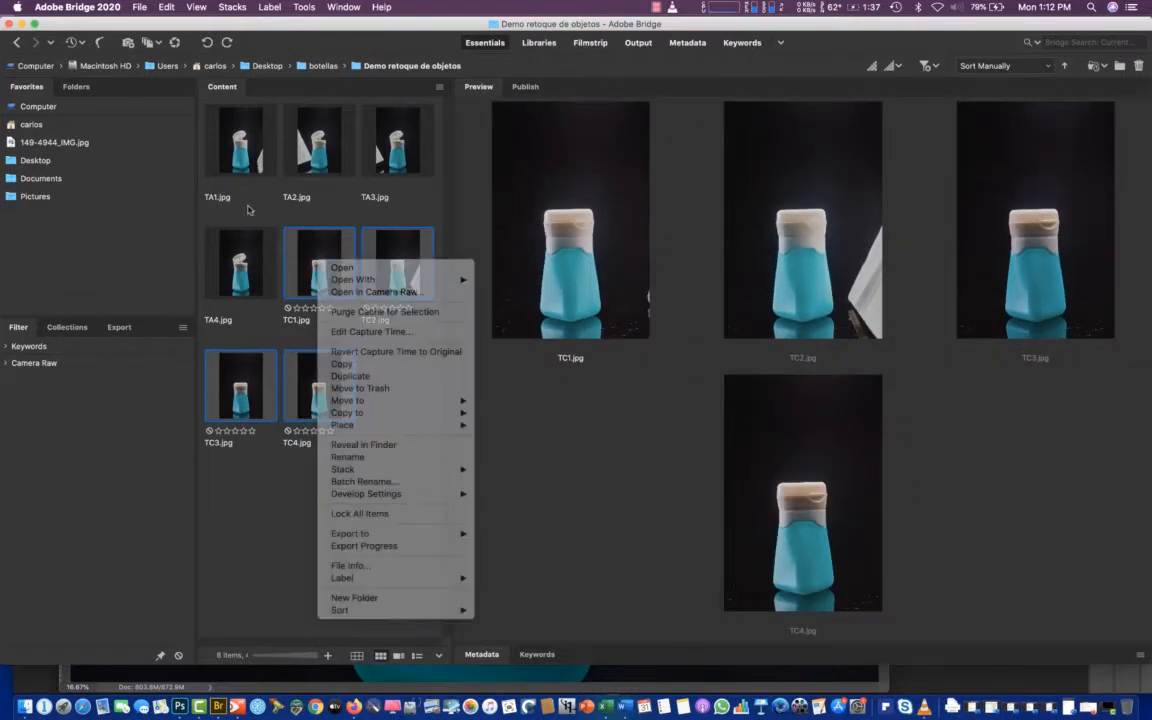
right_click(318, 254)
mouse_move(357, 276)
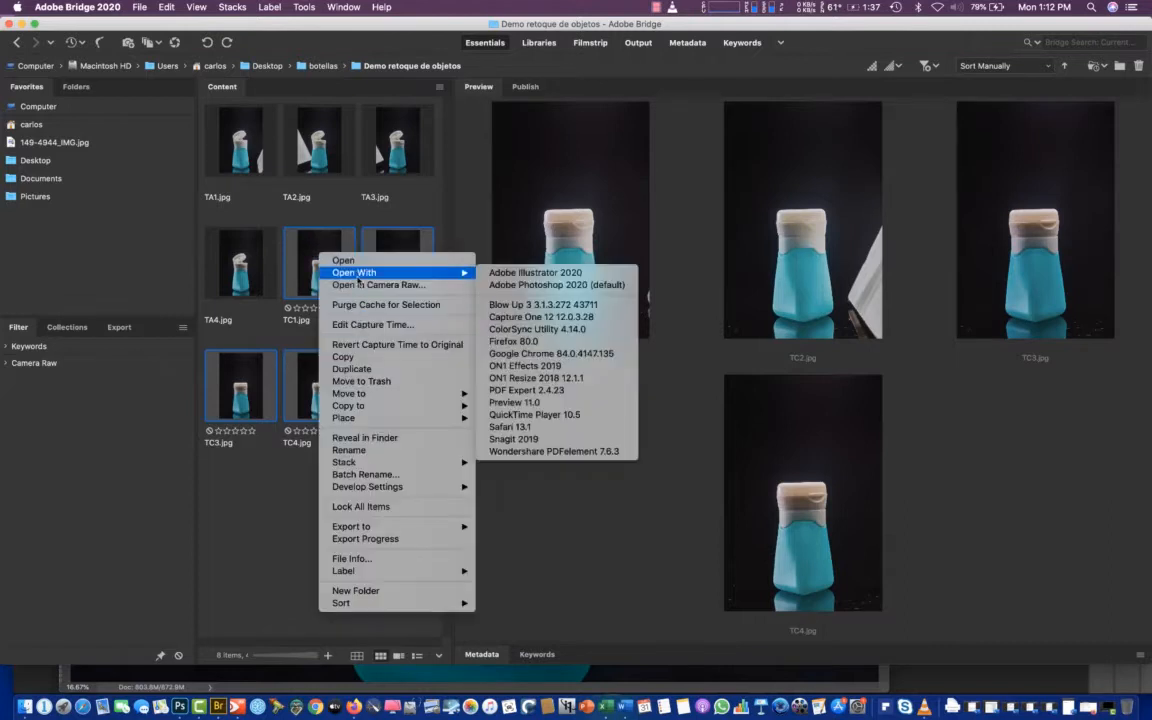
click(527, 286)
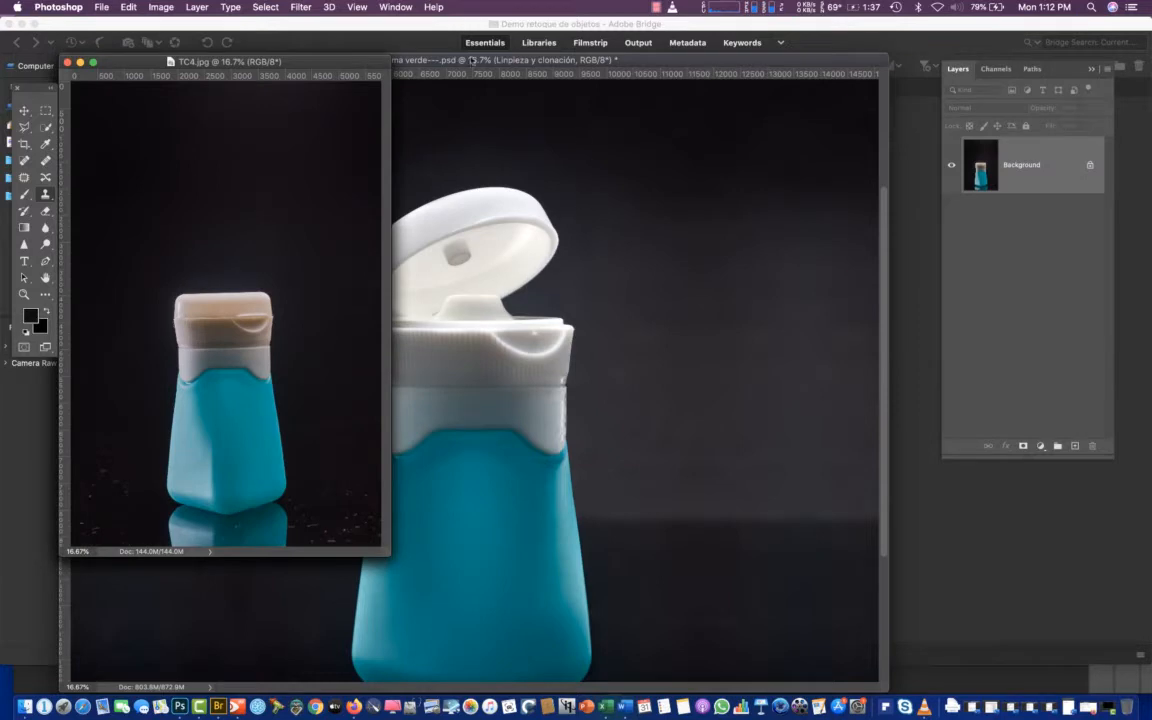
Close the botella de goma verde---.psd document and save its changes
drag(456, 62, 530, 103)
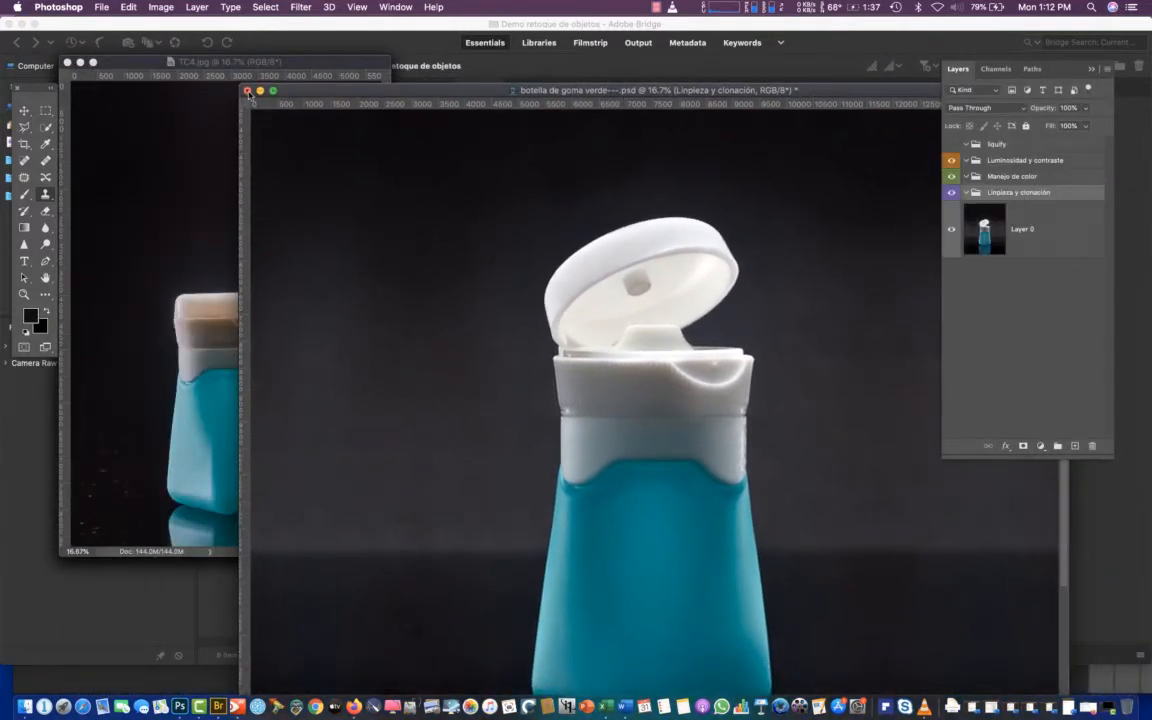
click(247, 91)
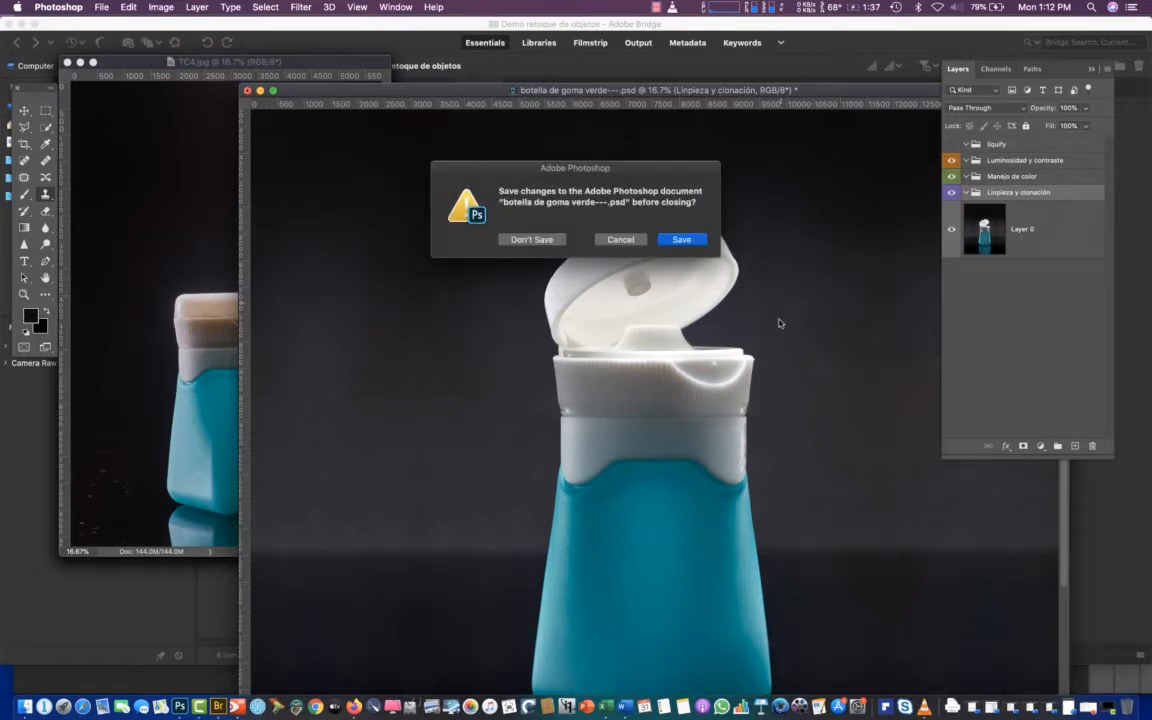
click(680, 238)
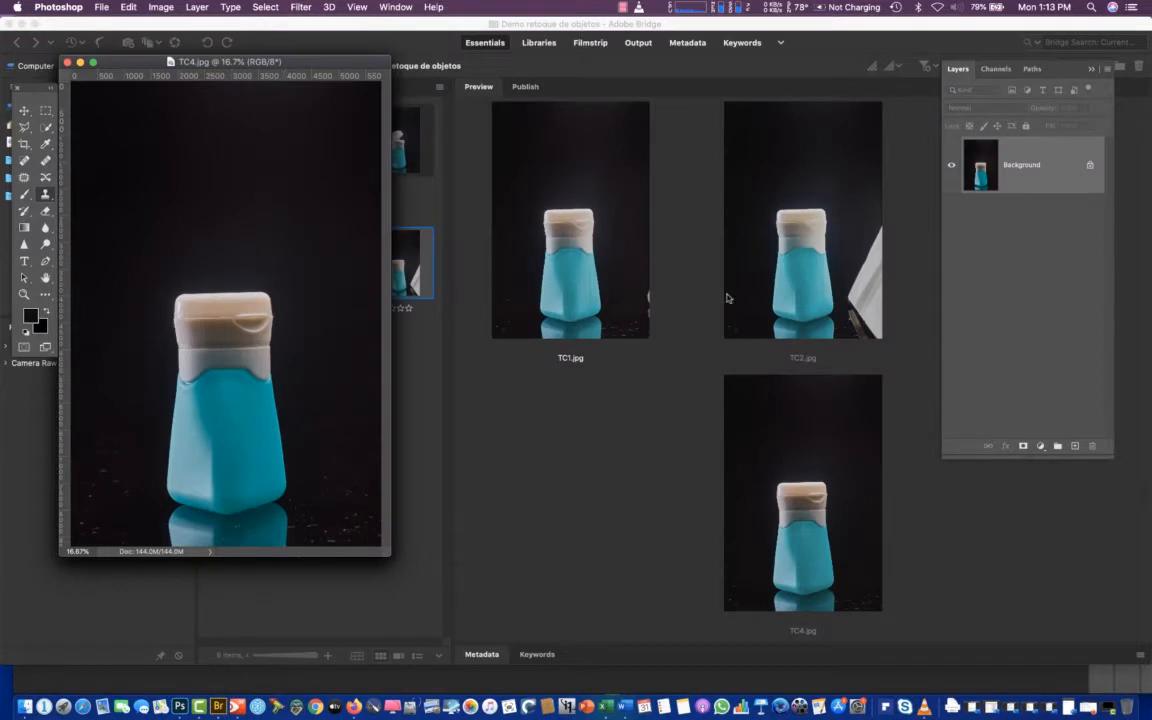
Spread out the four floating photo windows, placing TC2.jpg beside TC1.jpg with both images in view
drag(232, 64, 591, 68)
drag(378, 64, 684, 255)
drag(322, 67, 467, 170)
mouse_move(245, 63)
mouse_down()
mouse_move(260, 73)
mouse_move(243, 82)
mouse_up()
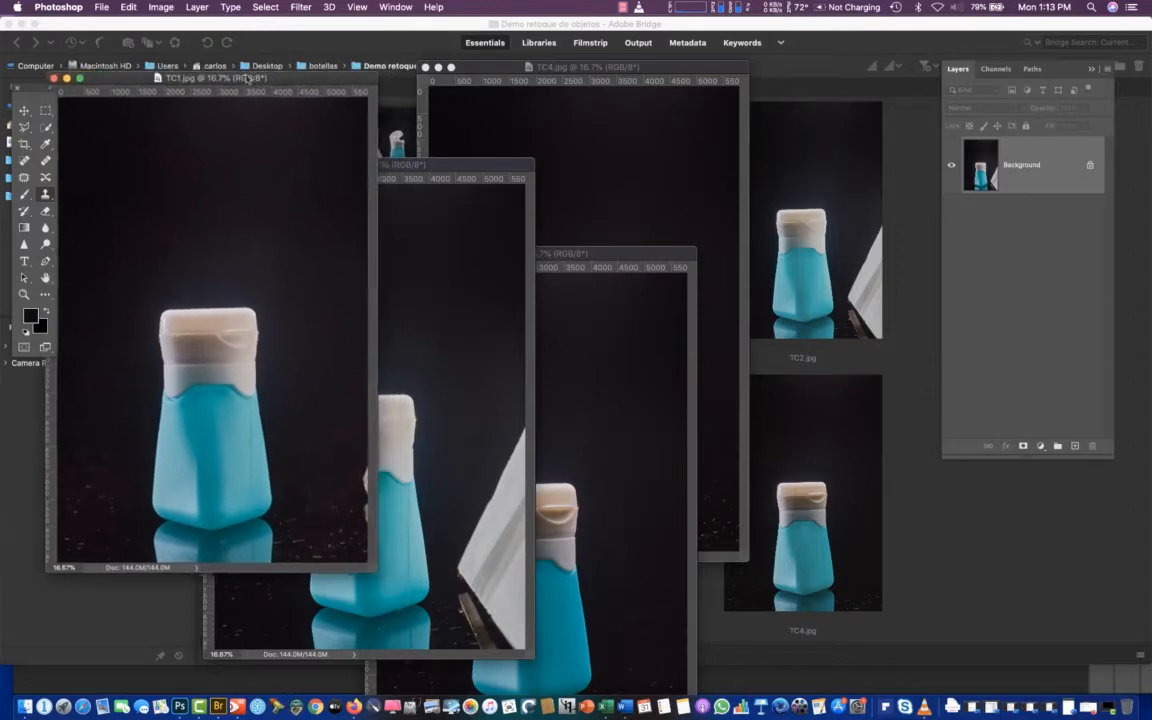
drag(450, 167, 764, 165)
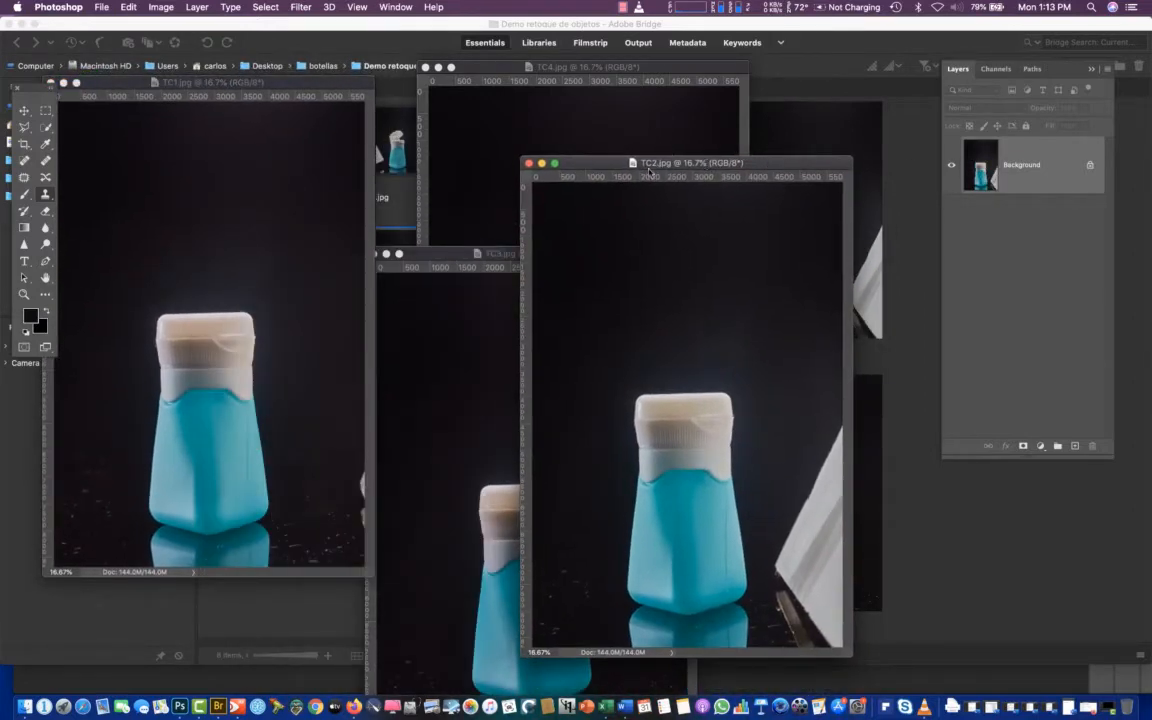
drag(600, 165, 617, 175)
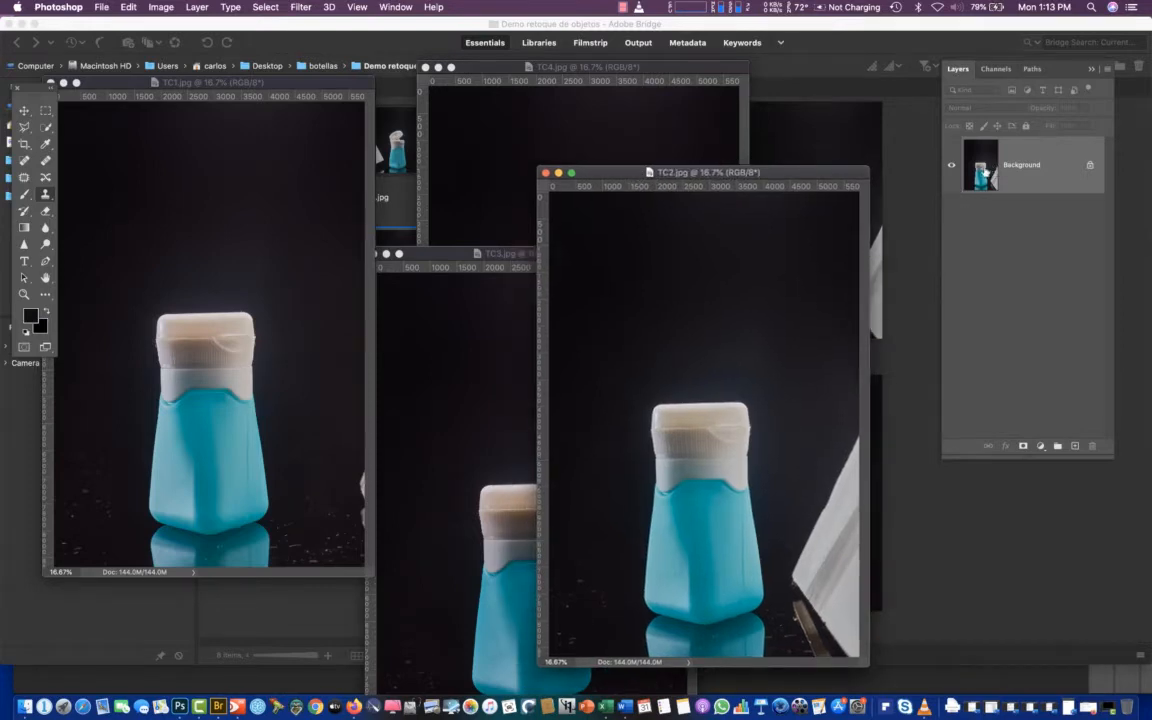
Copy the TC2.jpg background into TC1.jpg as a new layer, check it against the original, and close TC2.jpg
drag(985, 177, 144, 342)
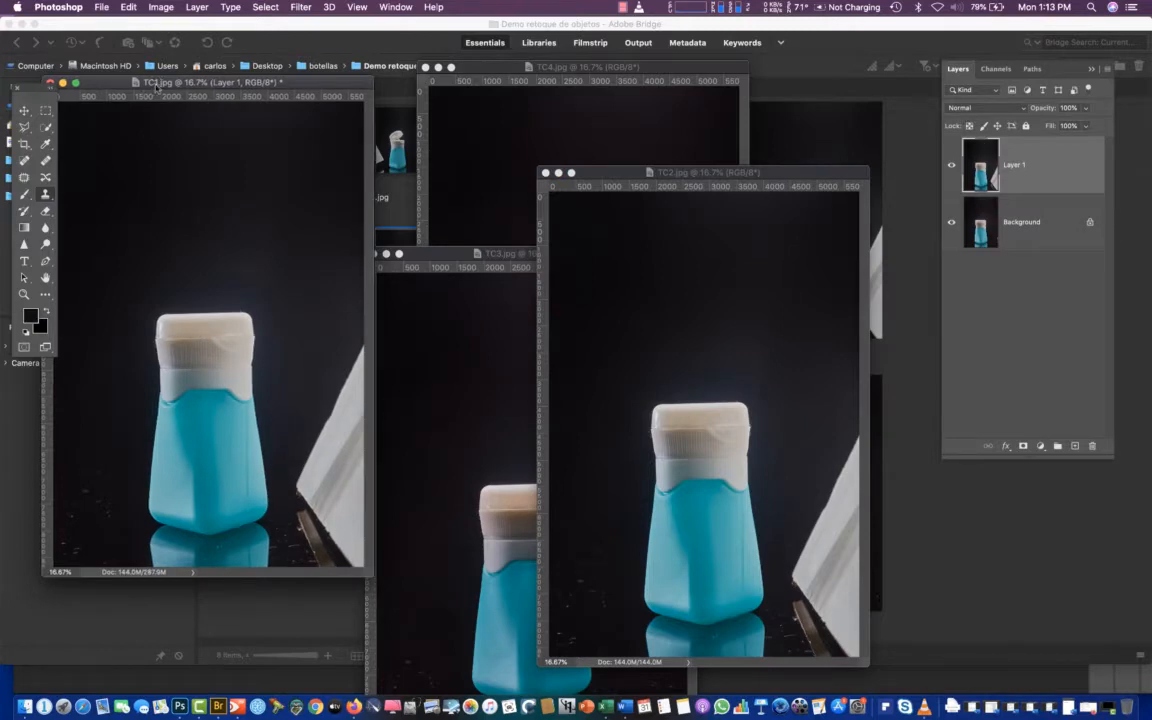
click(952, 166)
click(952, 166)
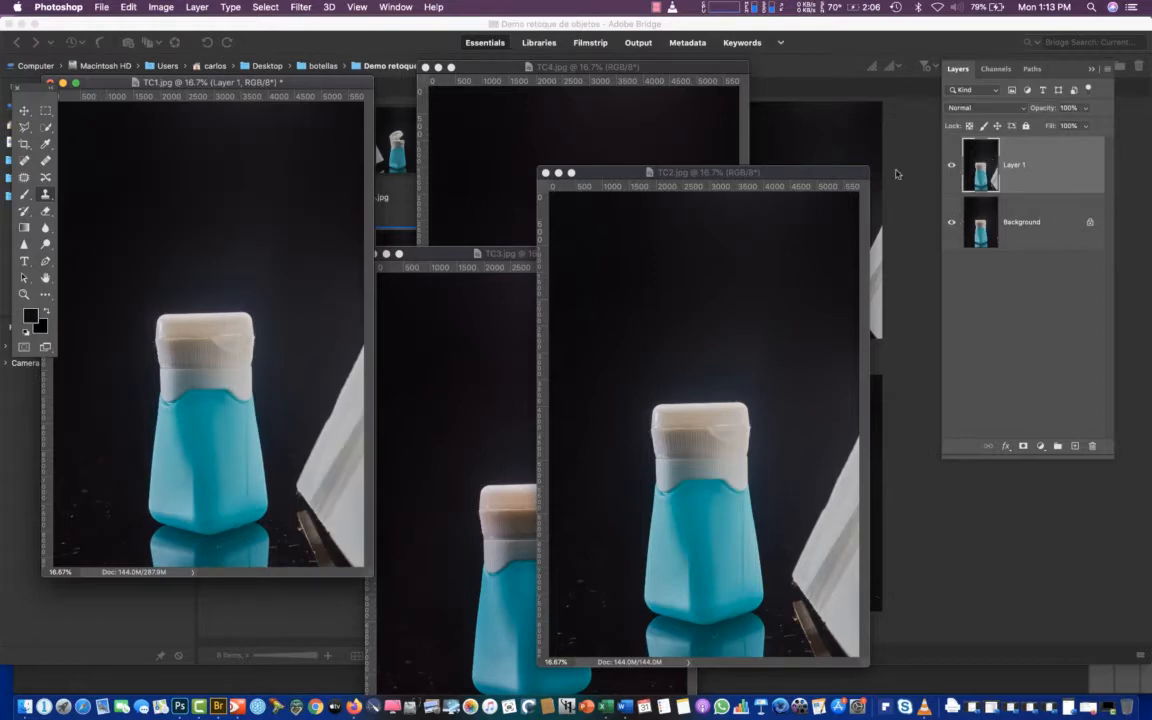
click(545, 173)
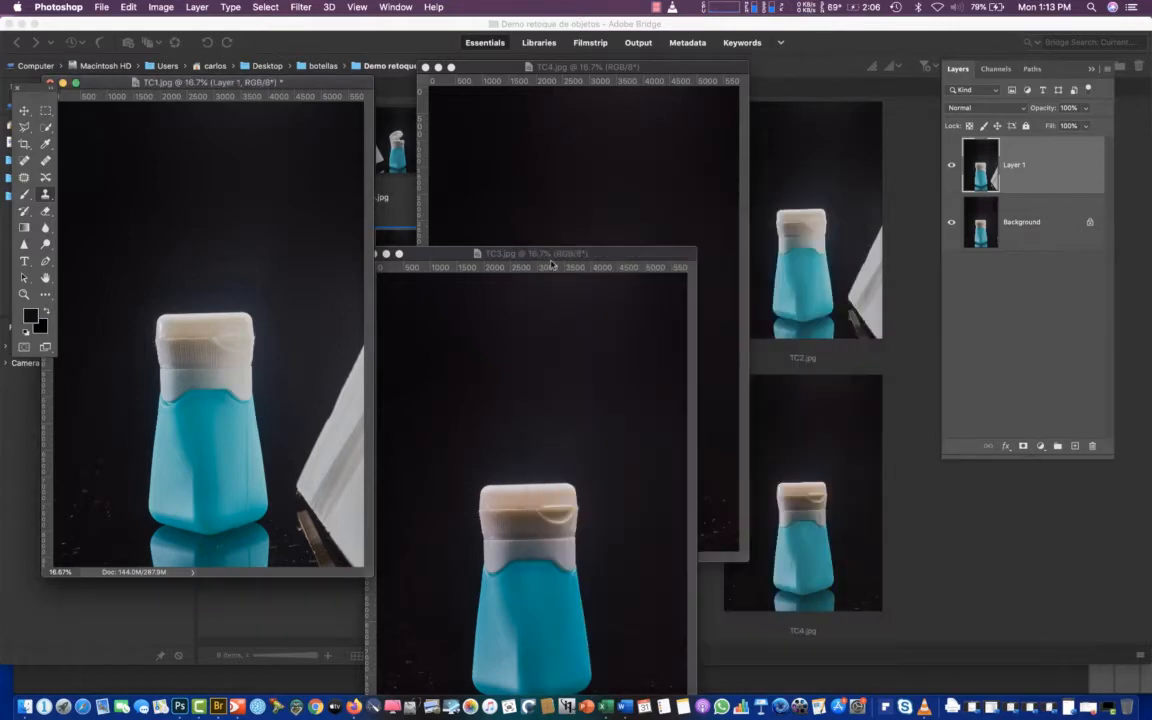
Copy the TC3.jpg background into TC1.jpg as a new top layer and close TC3.jpg
drag(561, 253, 695, 117)
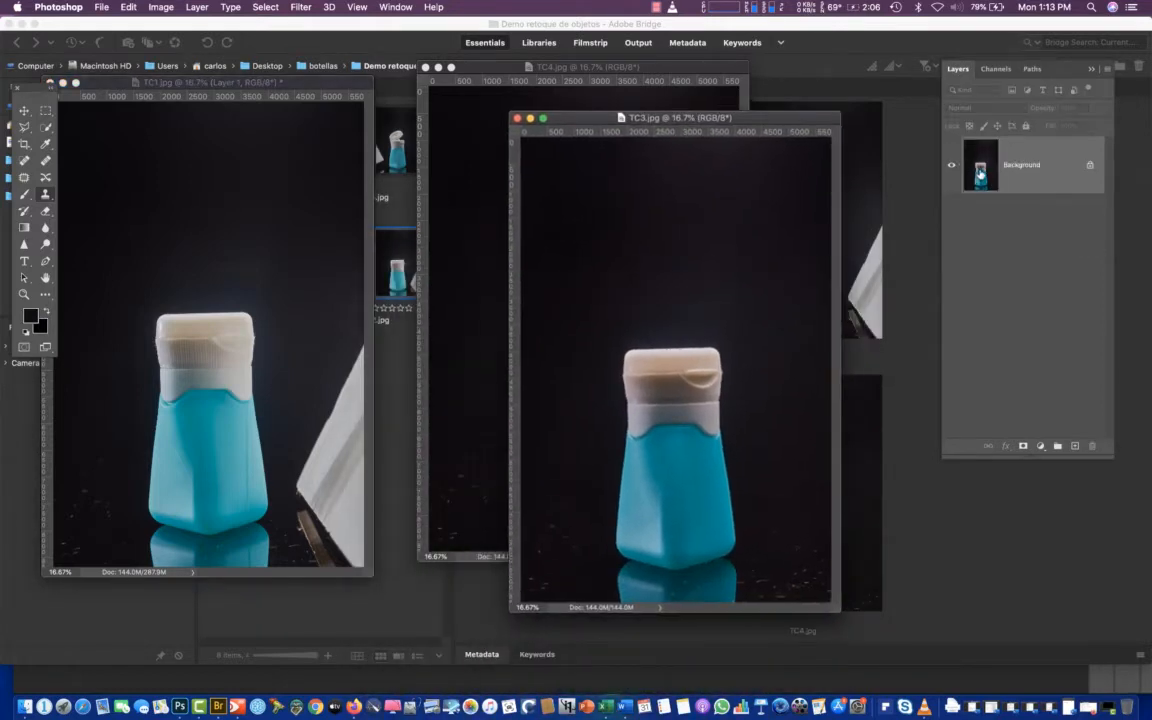
drag(980, 173, 125, 215)
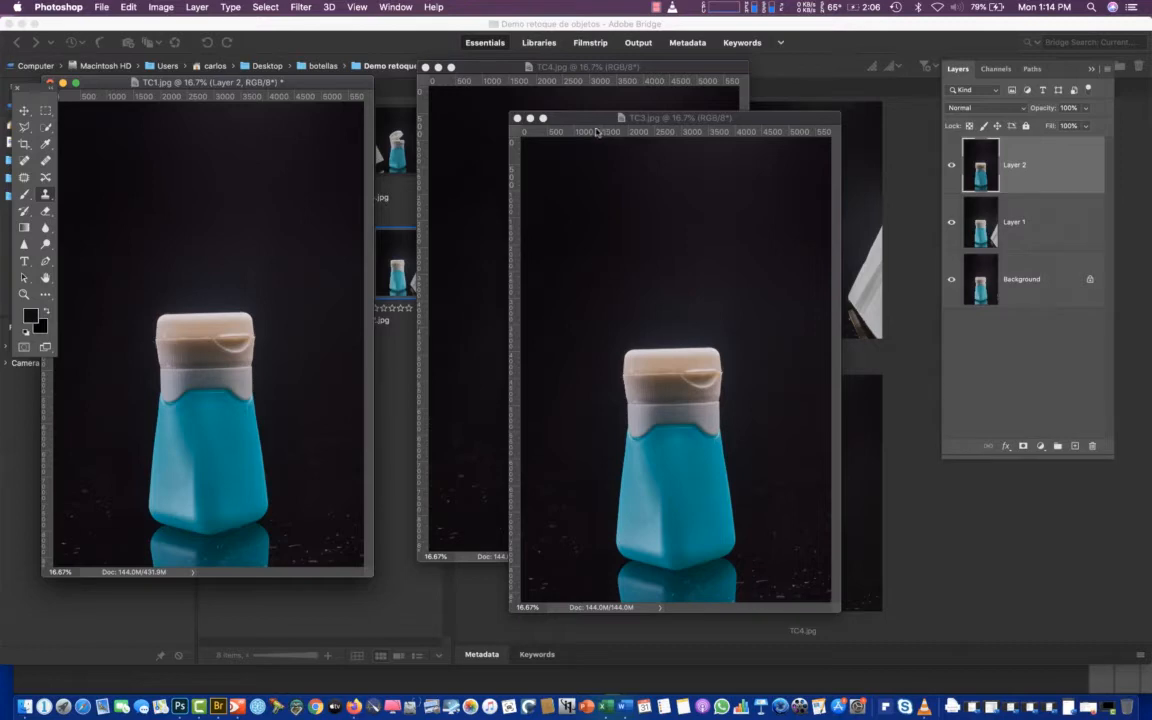
drag(561, 117, 569, 268)
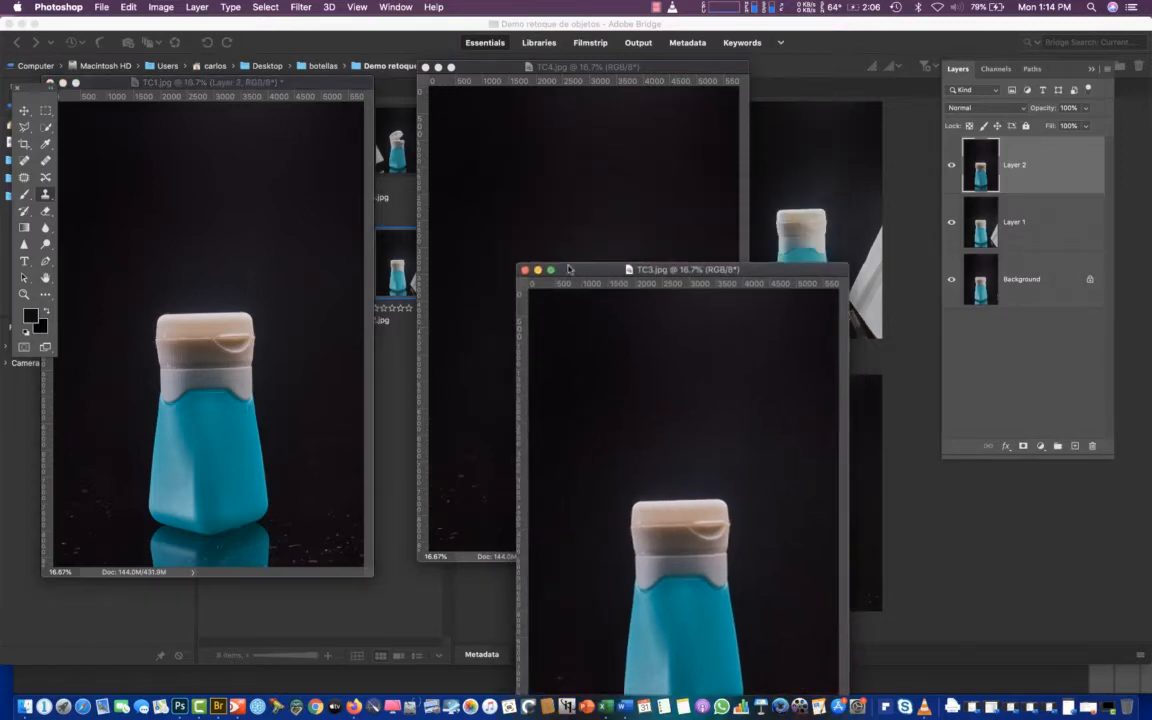
click(525, 271)
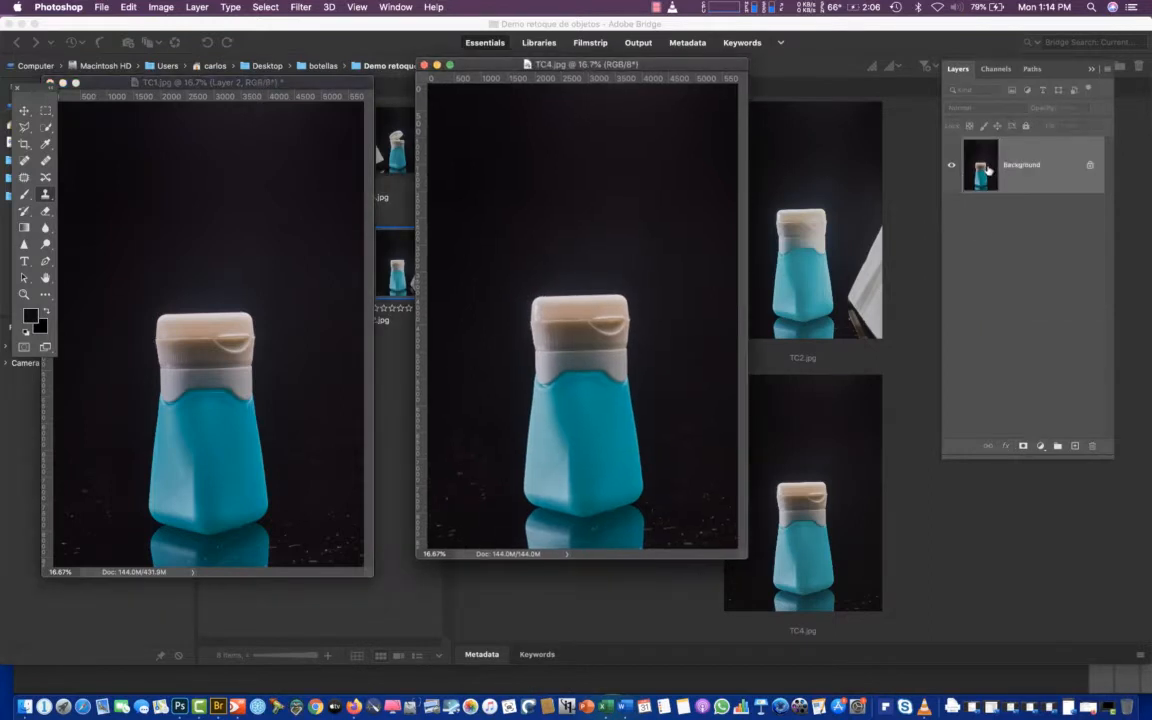
Copy the TC4.jpg background into TC1.jpg as the top layer, close TC4.jpg, and centre the TC1.jpg window
drag(982, 168, 217, 302)
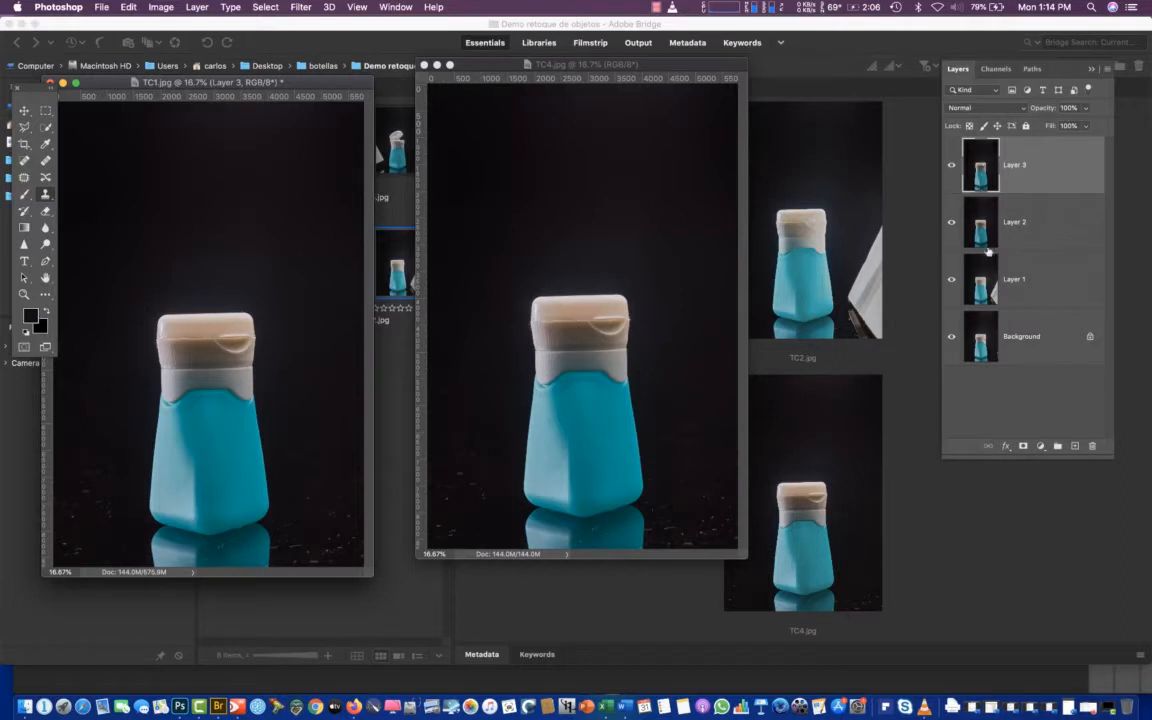
click(424, 64)
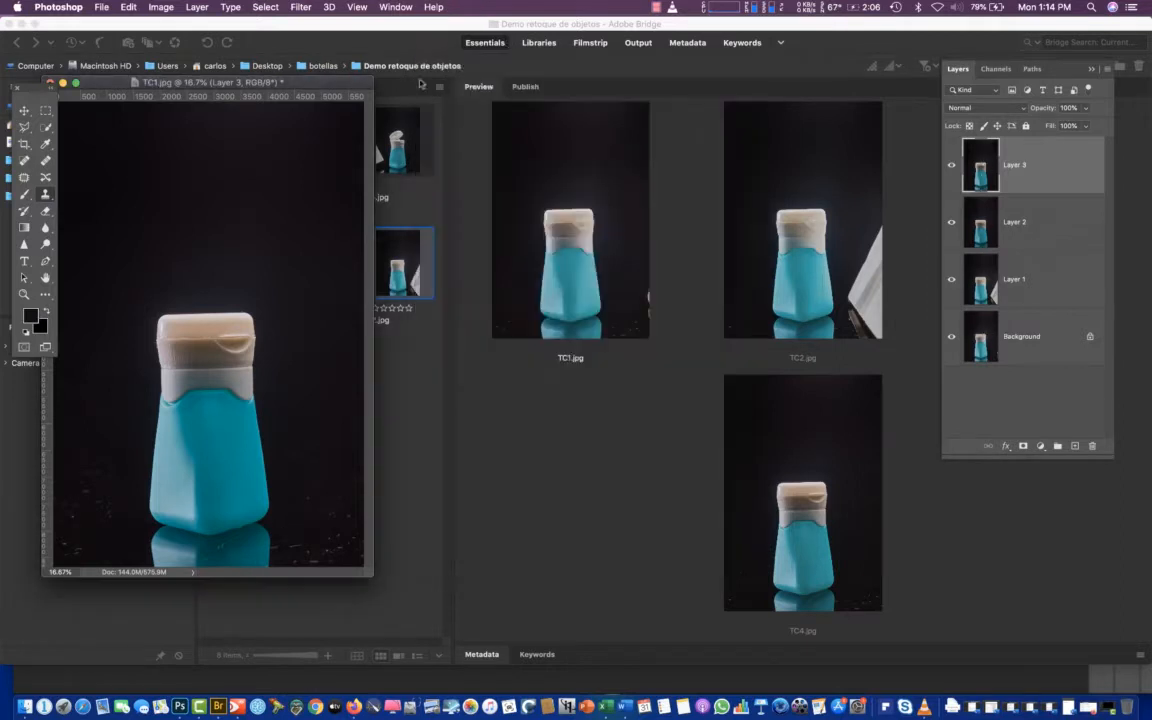
drag(242, 82, 656, 102)
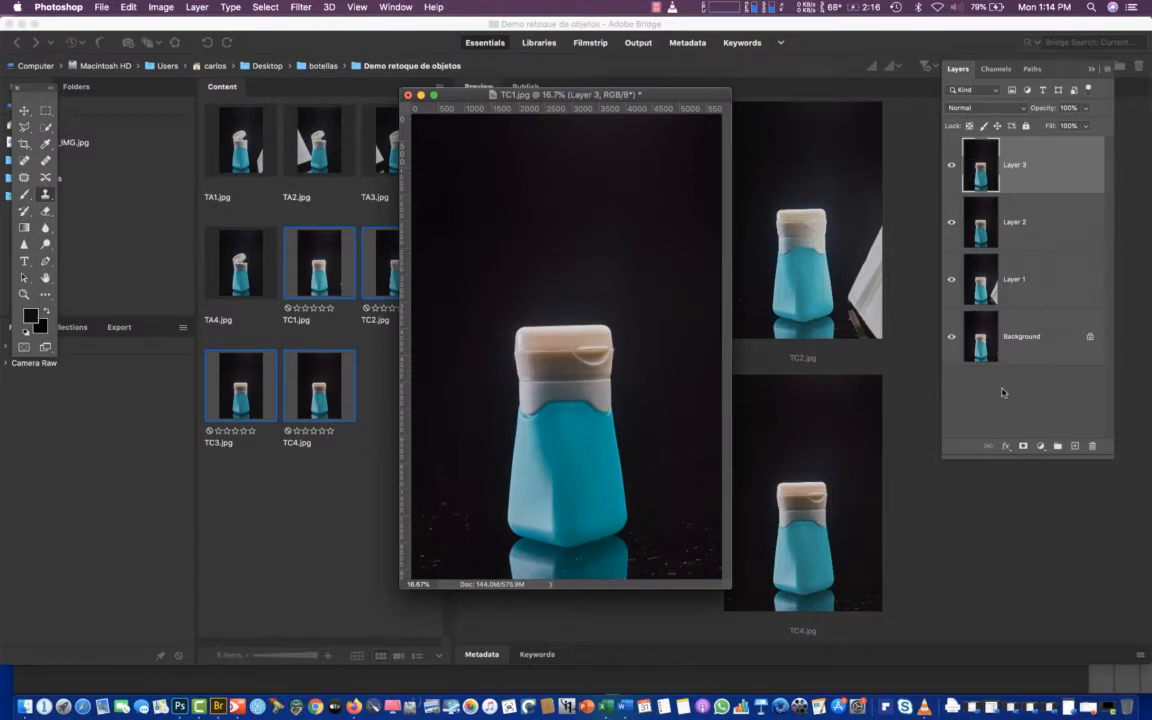
Toggle the visibility of Layer 3, Layer 2 and Layer 1 in turn to compare the lighting and alignment of the bottle shots
click(951, 165)
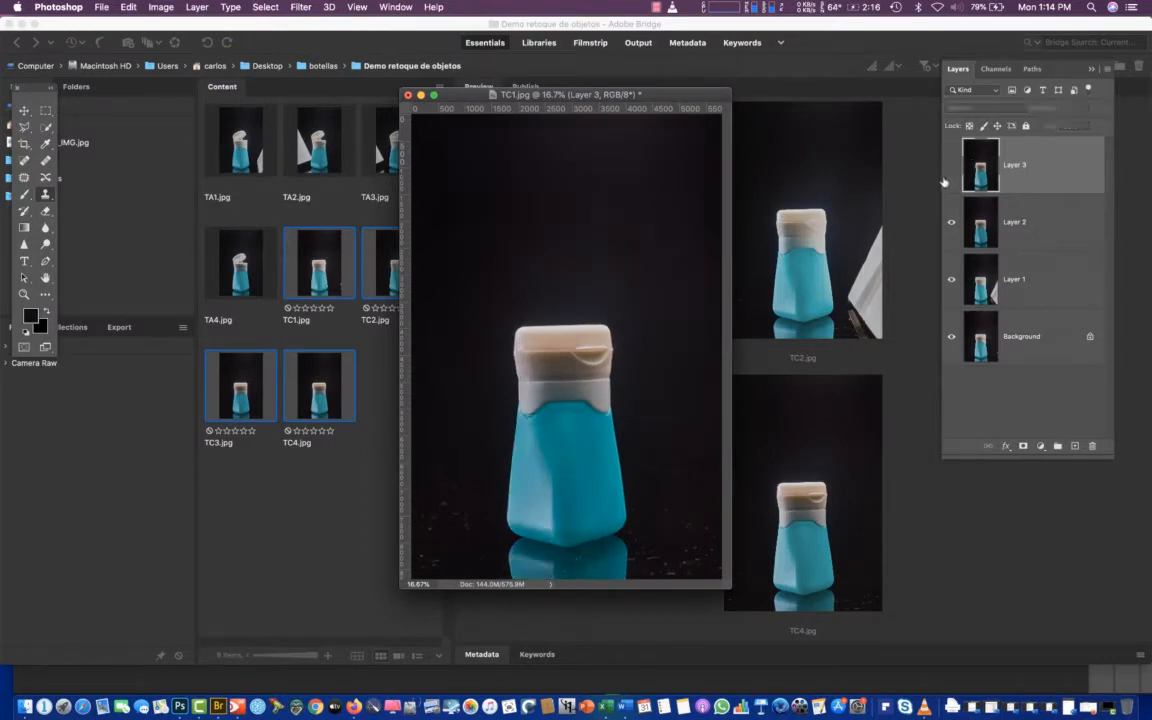
click(950, 167)
click(950, 166)
click(950, 222)
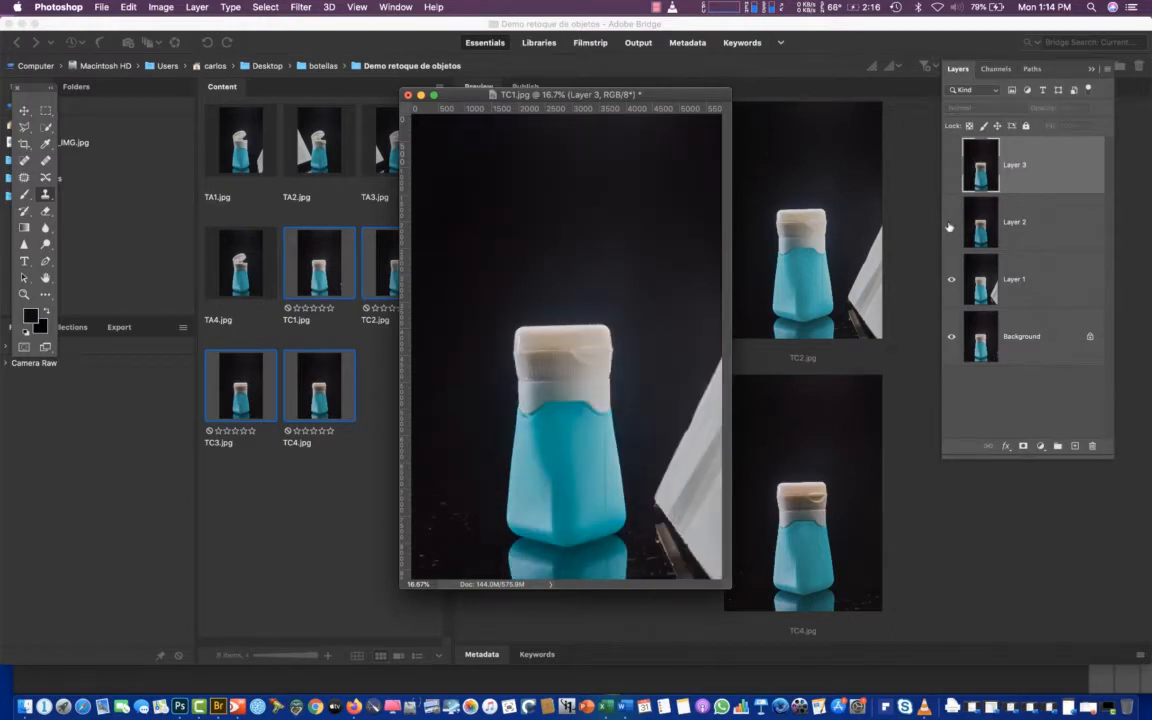
click(946, 231)
click(948, 224)
click(951, 281)
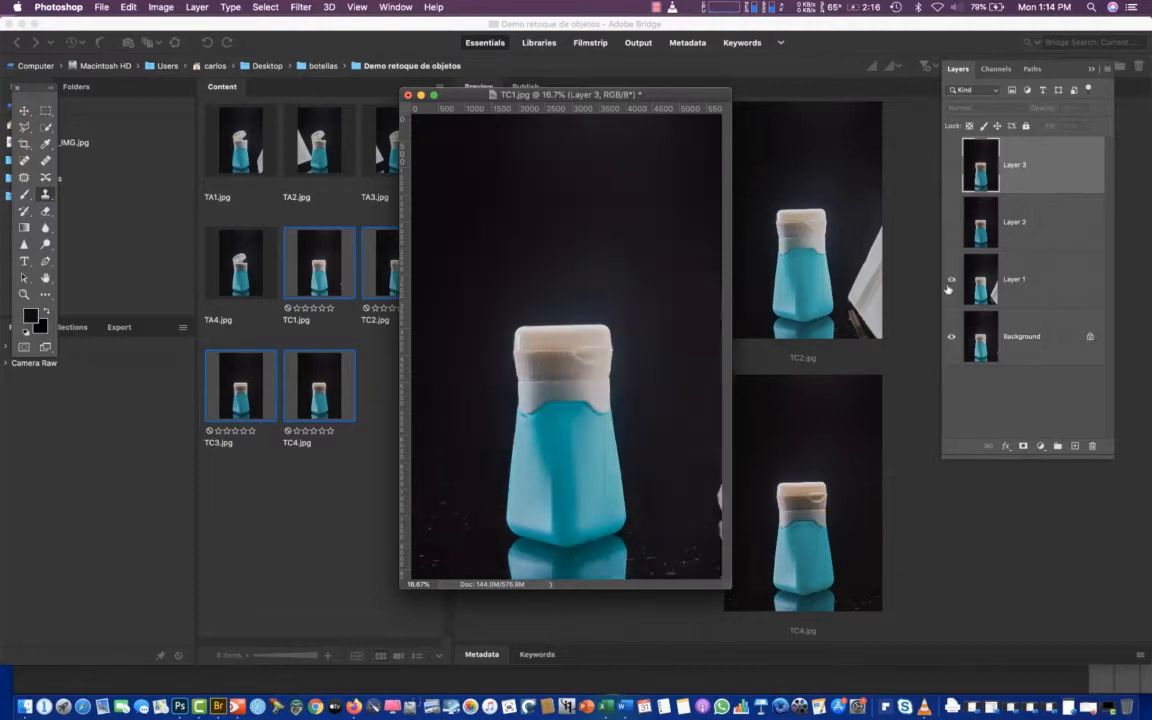
click(949, 284)
click(949, 284)
click(949, 284)
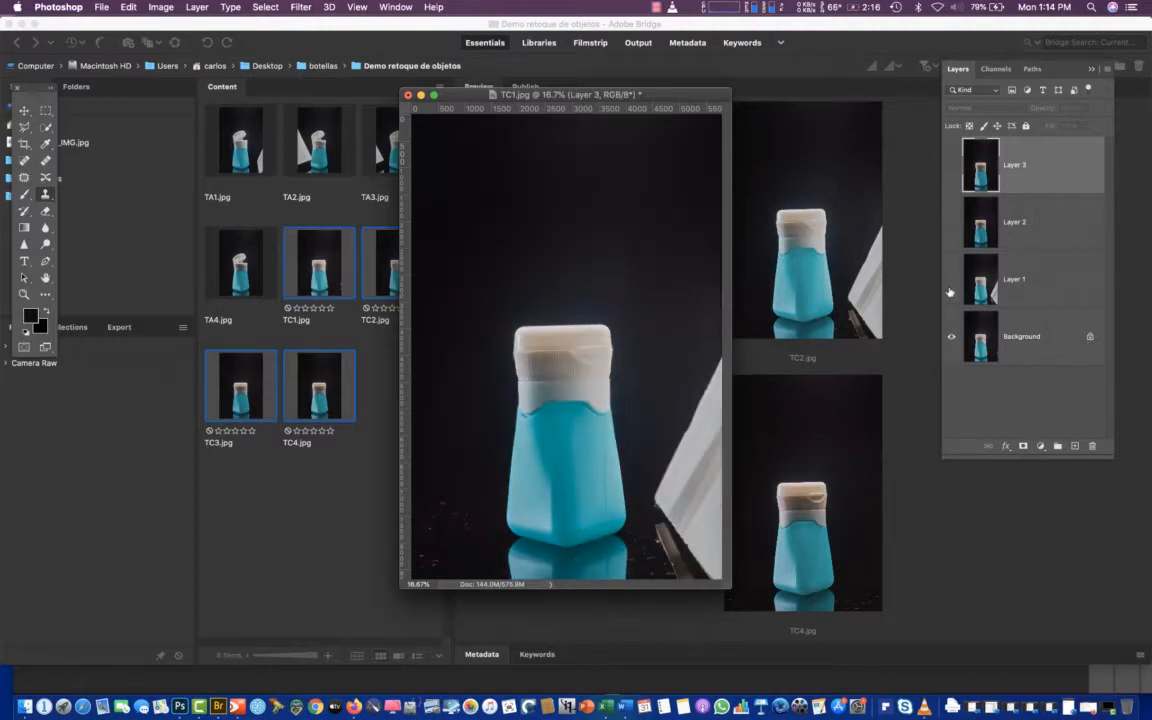
click(951, 284)
click(951, 284)
click(951, 222)
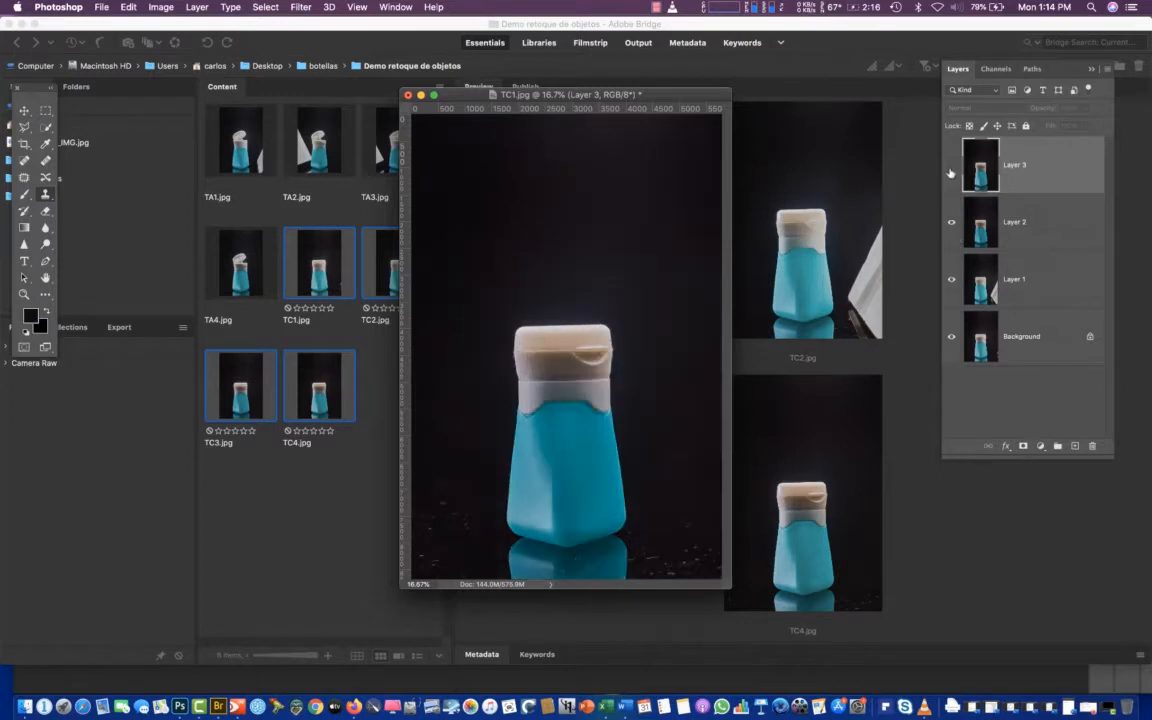
click(951, 165)
click(951, 168)
click(951, 168)
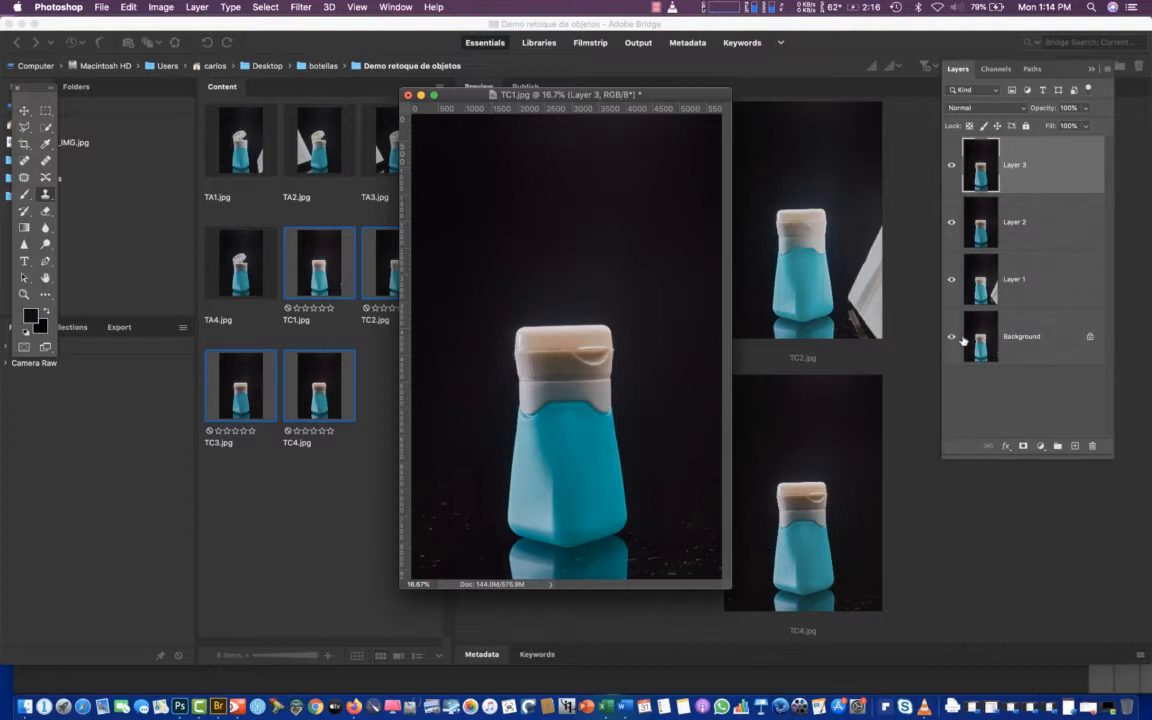
Hide Layers 3, 2 and 1 one by one down to the Background, and show all three again
click(951, 167)
click(951, 167)
click(951, 165)
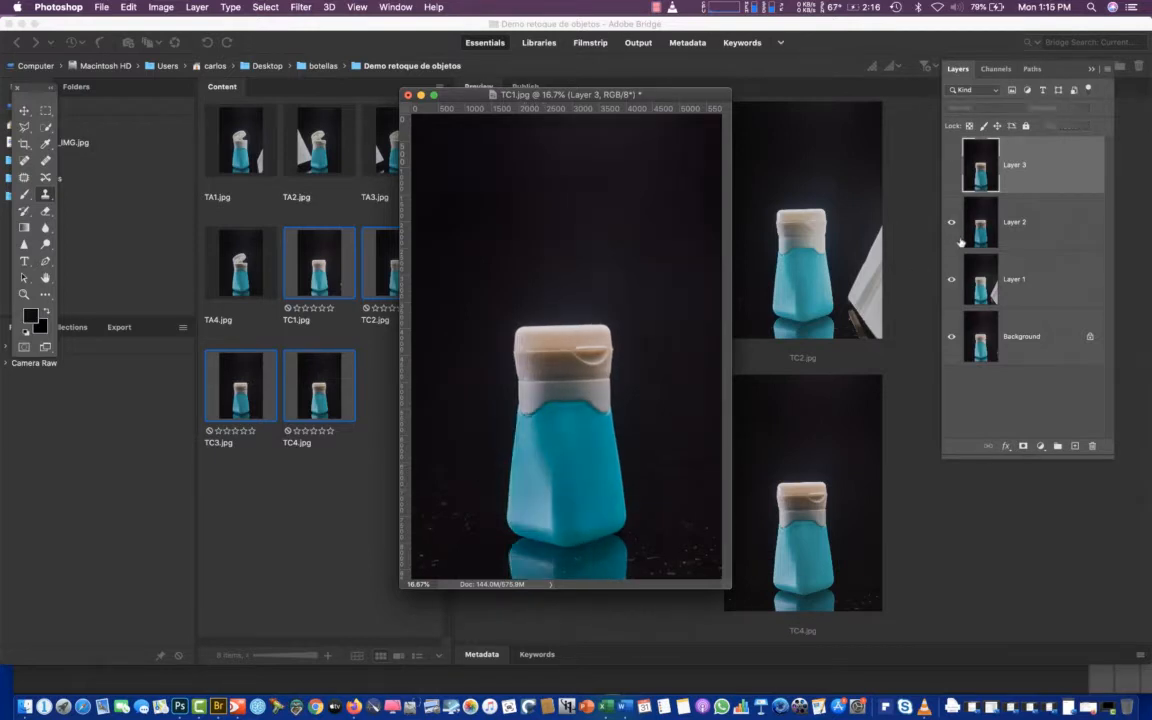
click(951, 223)
click(951, 280)
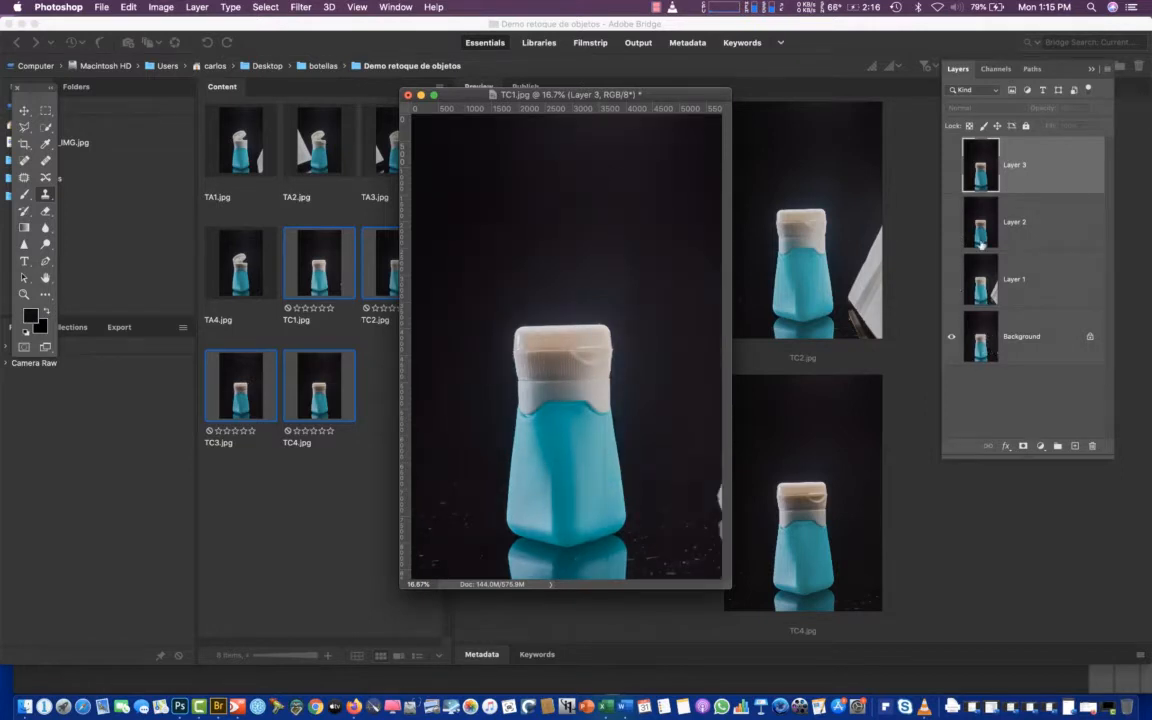
click(951, 280)
click(951, 223)
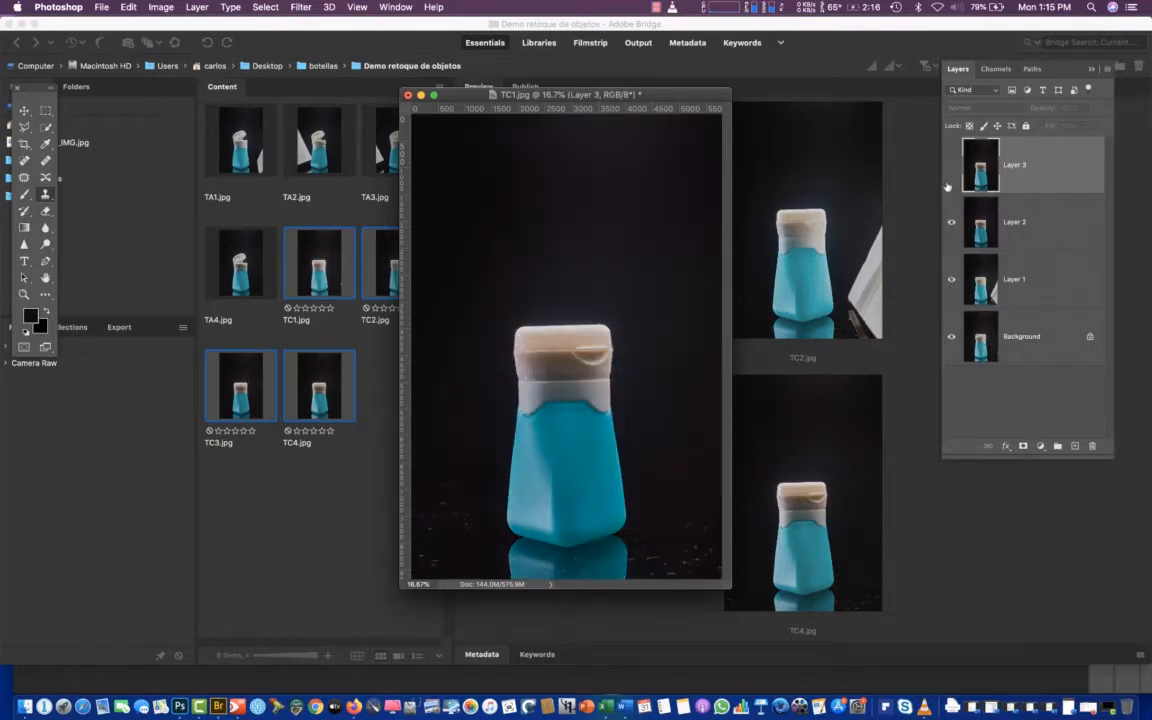
click(951, 165)
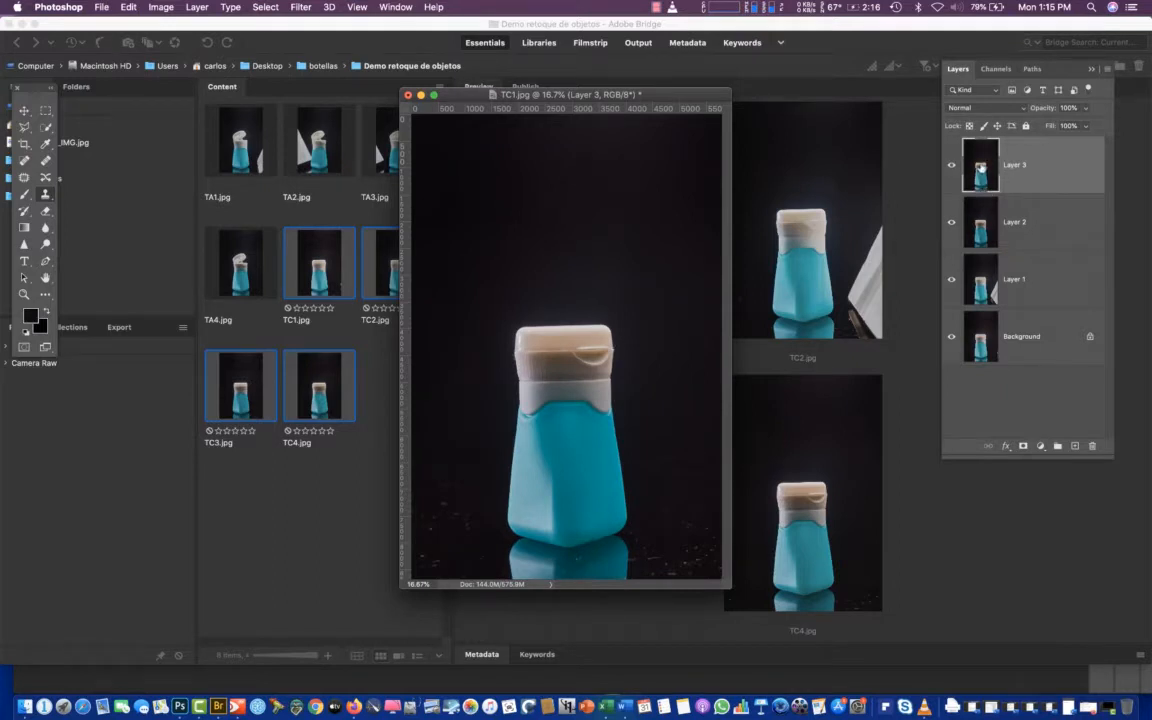
Compare Layer 3 with Layer 2 by toggling its visibility, and hide both layers to view Layer 1
click(952, 166)
click(951, 170)
click(951, 167)
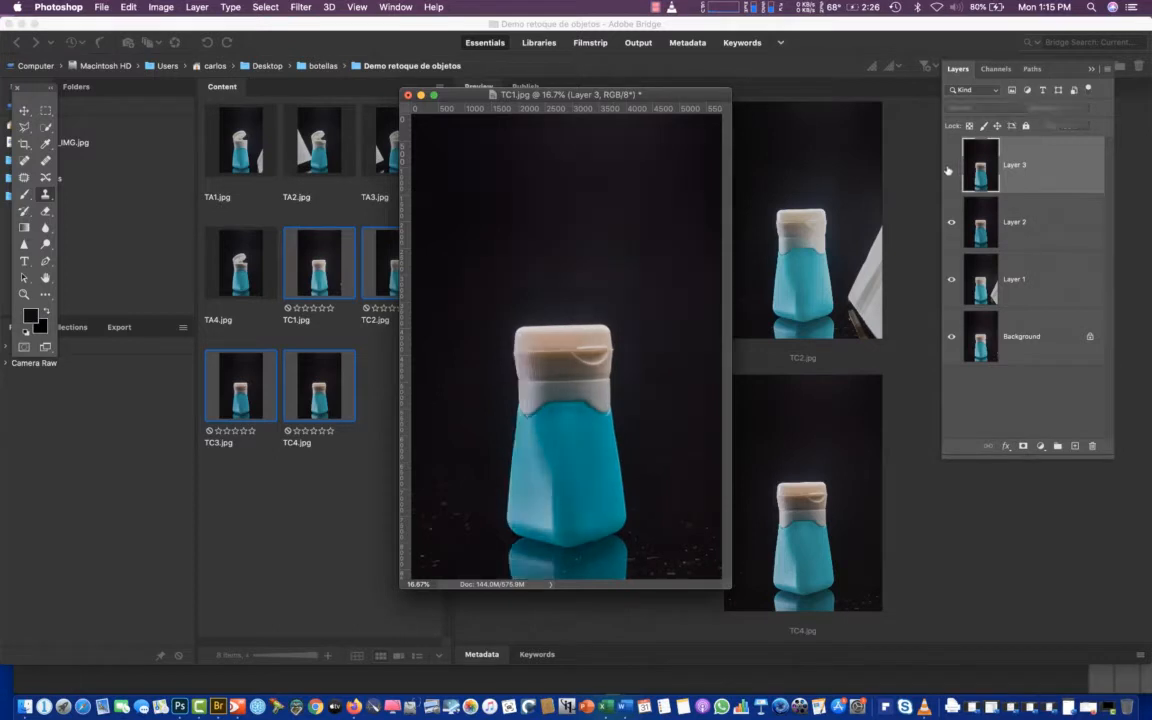
click(950, 168)
click(946, 170)
click(951, 222)
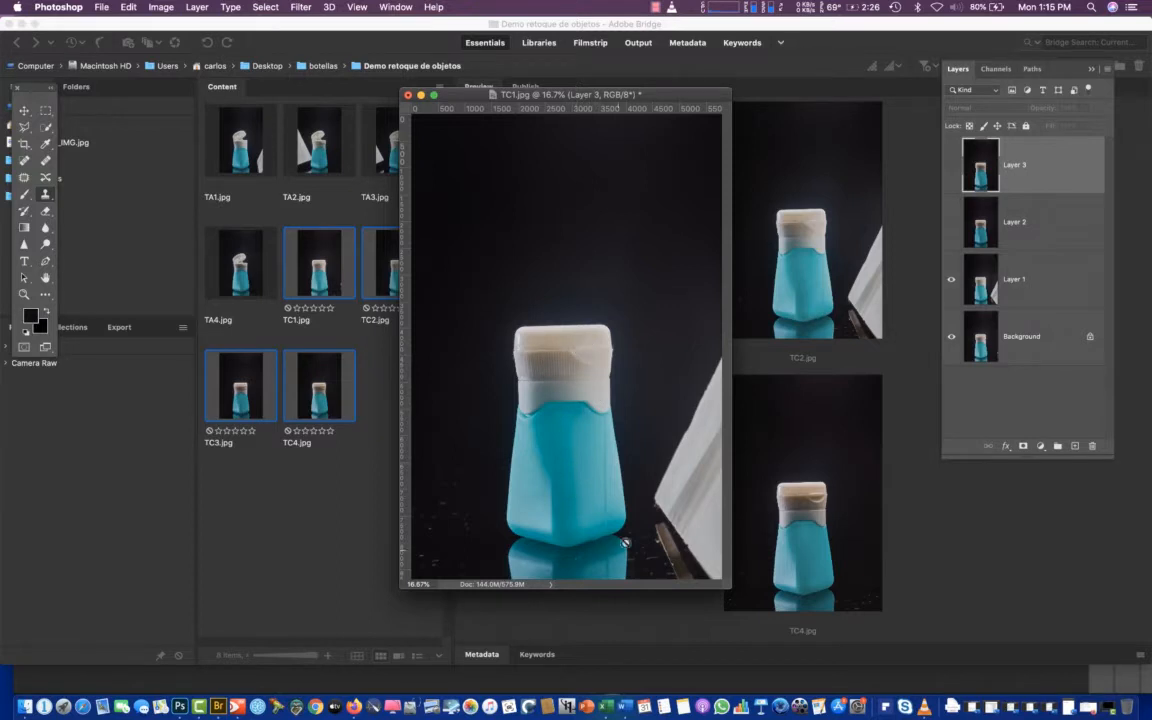
Reorder the layer stack so that Layer 1 and the unlocked Background both sit above Layer 2
click(978, 297)
key(super+bracketright)
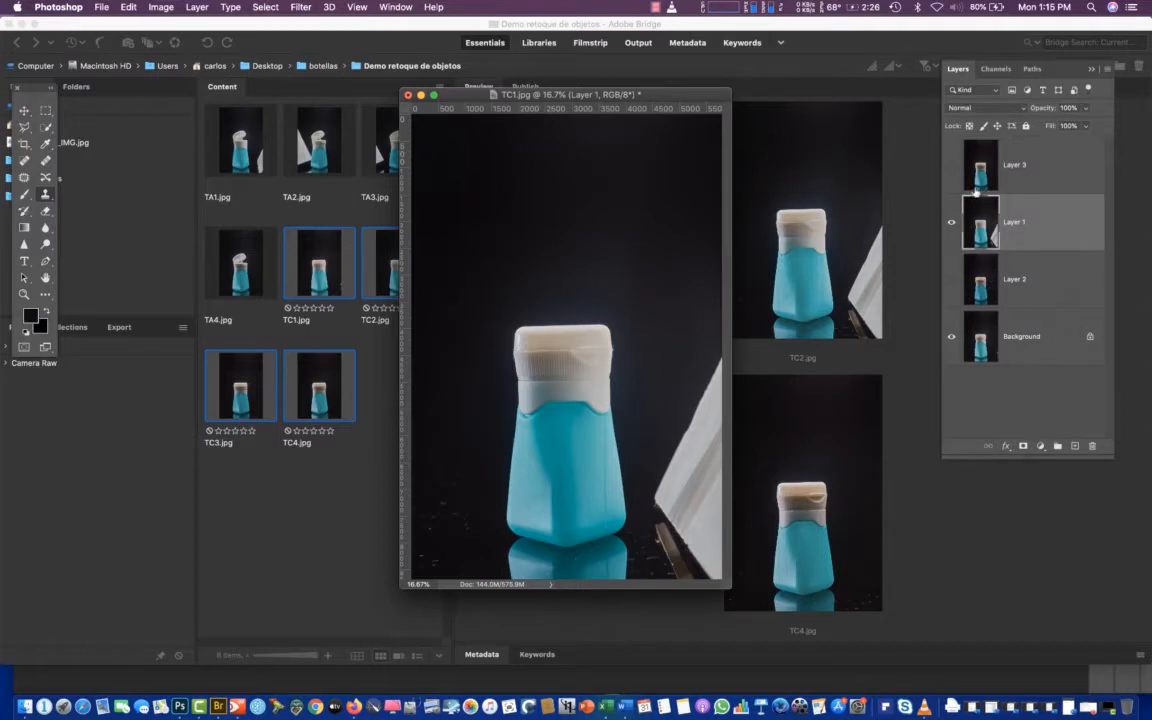
double_click(976, 348)
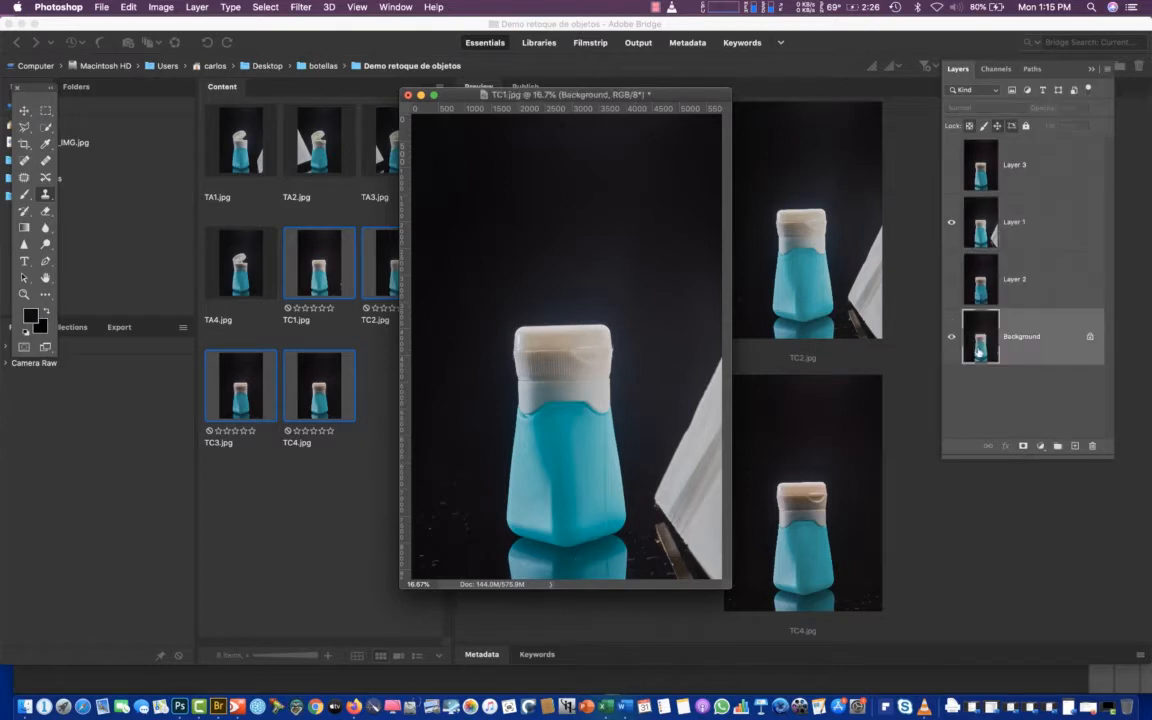
key(Return)
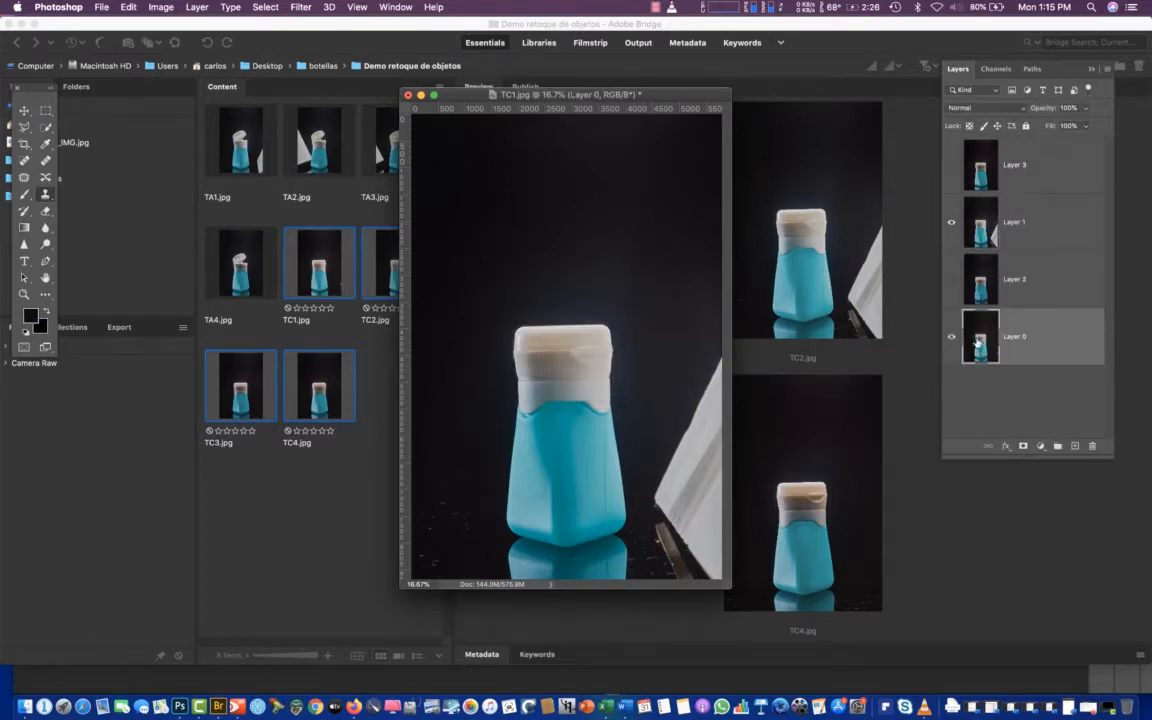
drag(980, 281, 970, 252)
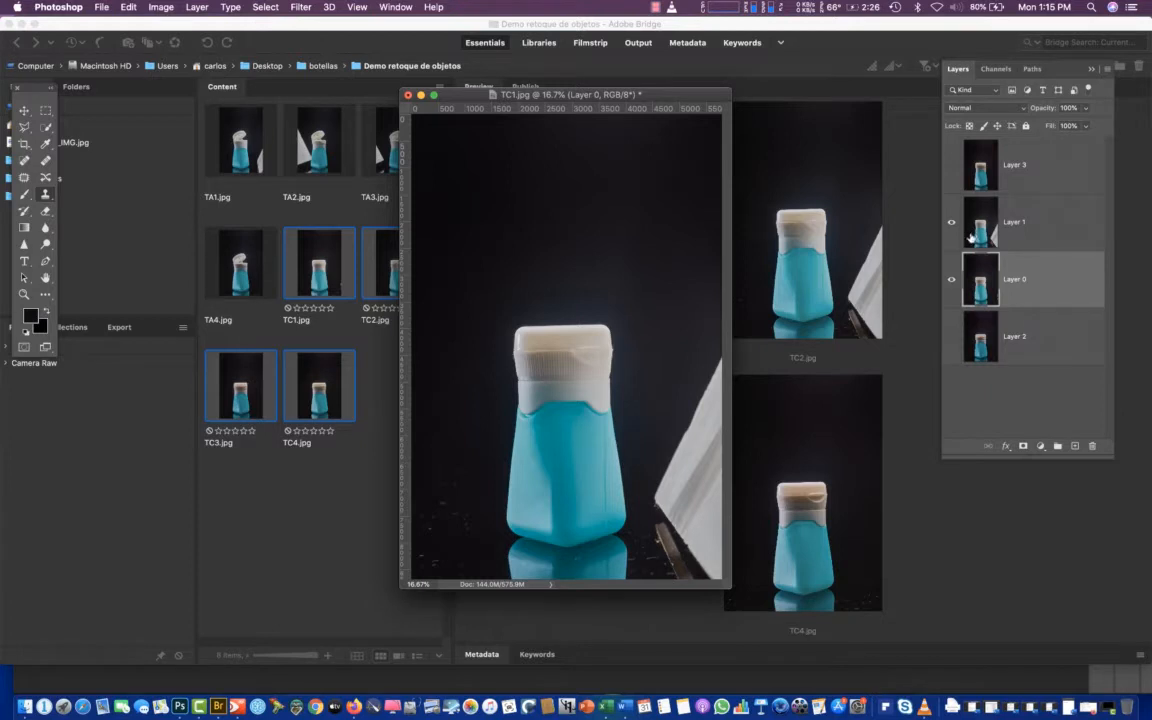
Compare the Layer 3 bottle shot with Layer 1 by toggling Layer 3's visibility several times
click(951, 166)
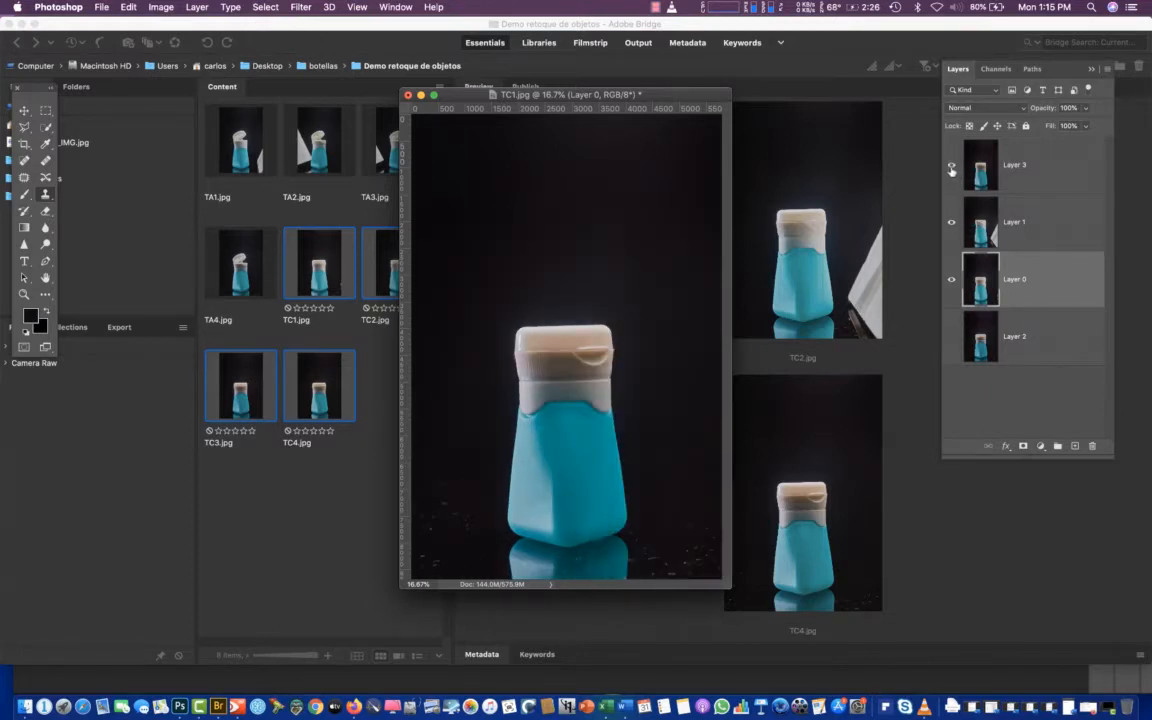
click(951, 168)
click(951, 166)
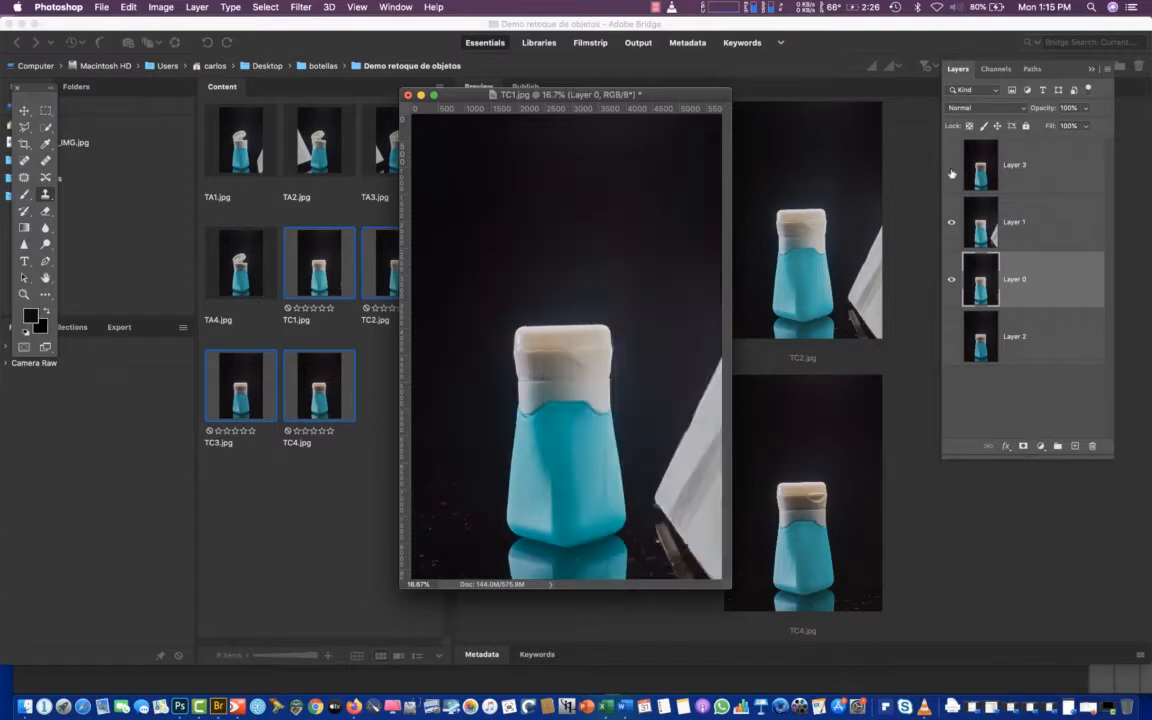
click(951, 166)
click(951, 168)
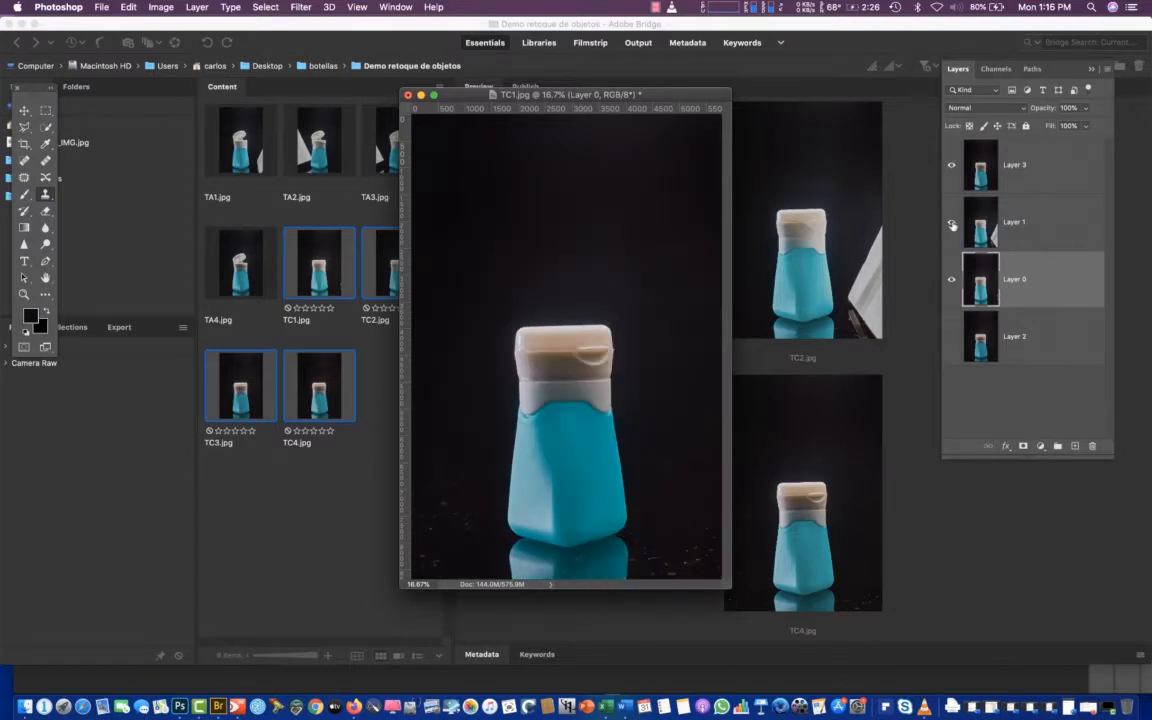
click(951, 166)
click(951, 166)
Hide all layers to check the empty canvas, and show all four one by one from Layer 2 up to Layer 3
click(951, 222)
click(951, 279)
click(951, 280)
click(950, 281)
click(950, 221)
click(950, 168)
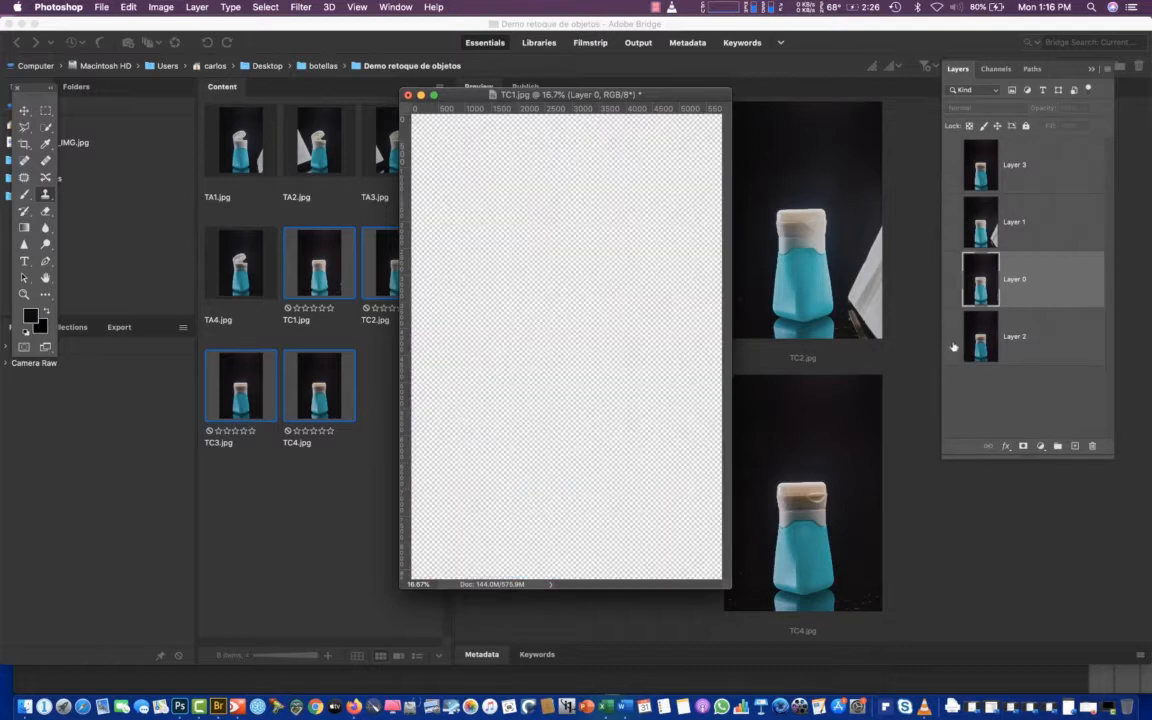
click(951, 337)
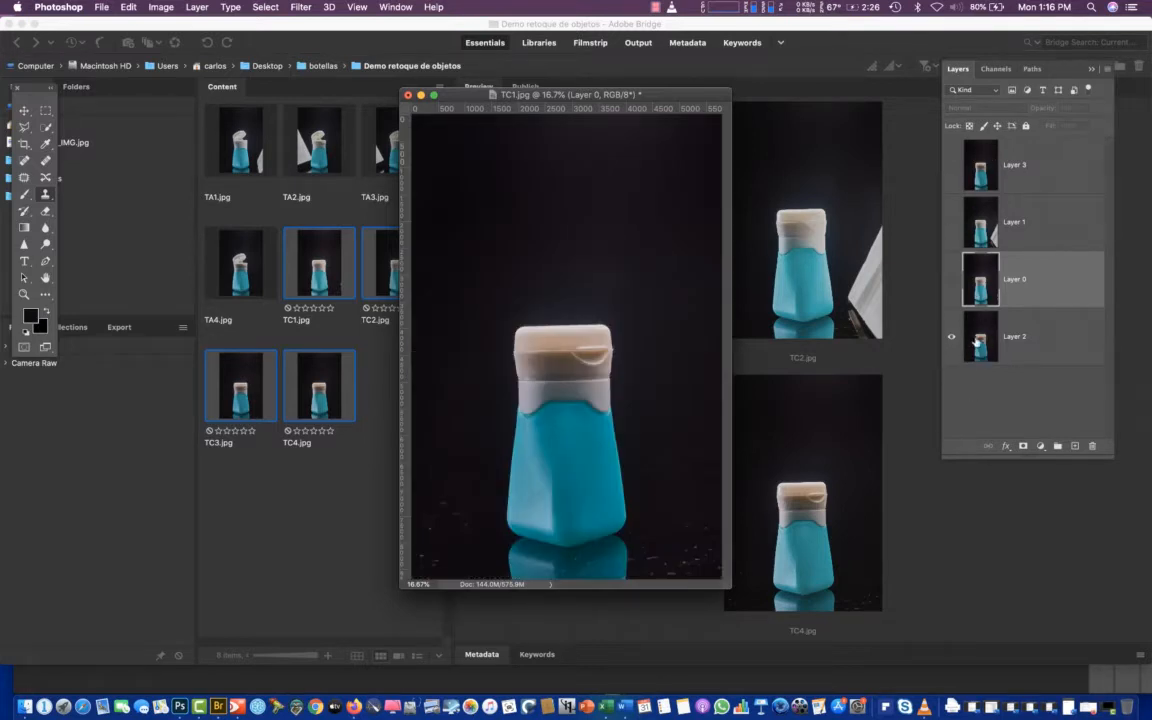
click(951, 279)
click(951, 222)
click(951, 165)
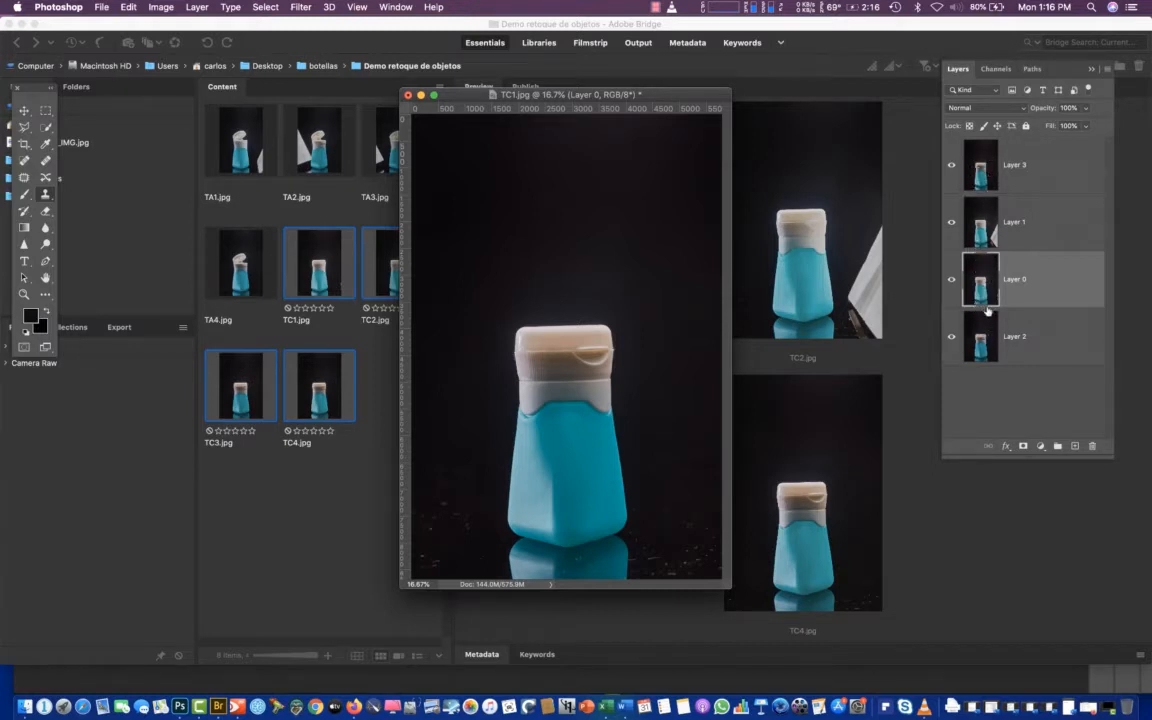
Select each layer in turn from Layer 2 up to Layer 3 to review the stacking order
click(992, 355)
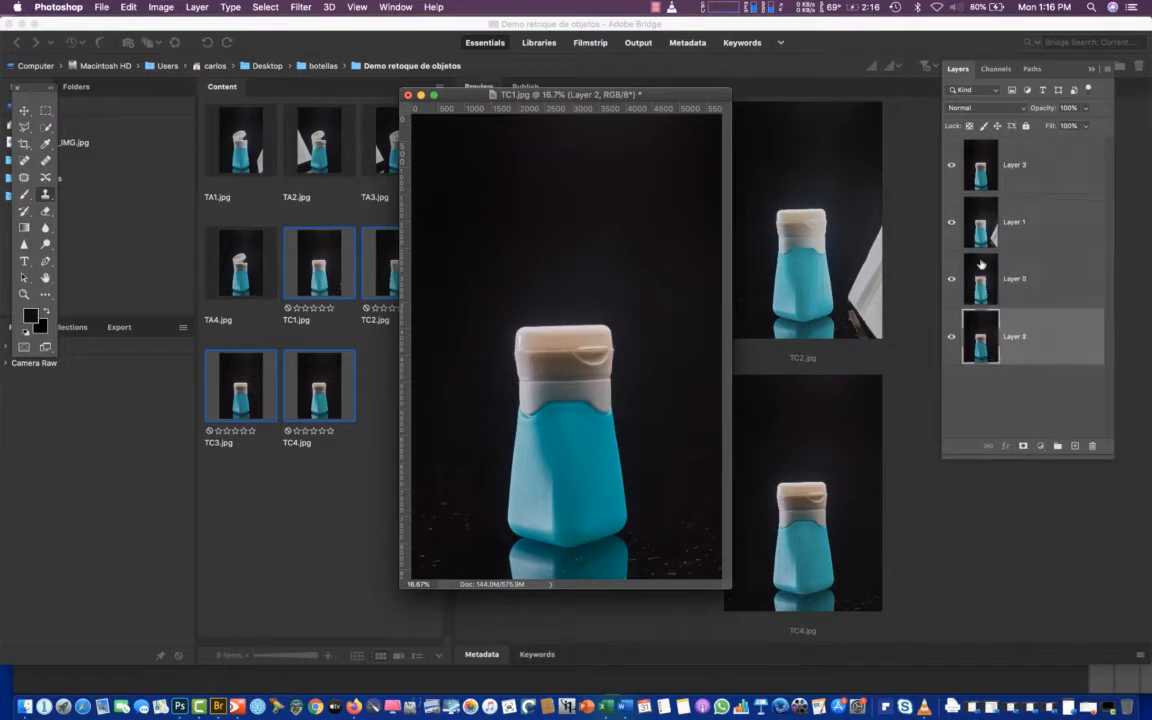
click(985, 262)
click(990, 215)
click(978, 166)
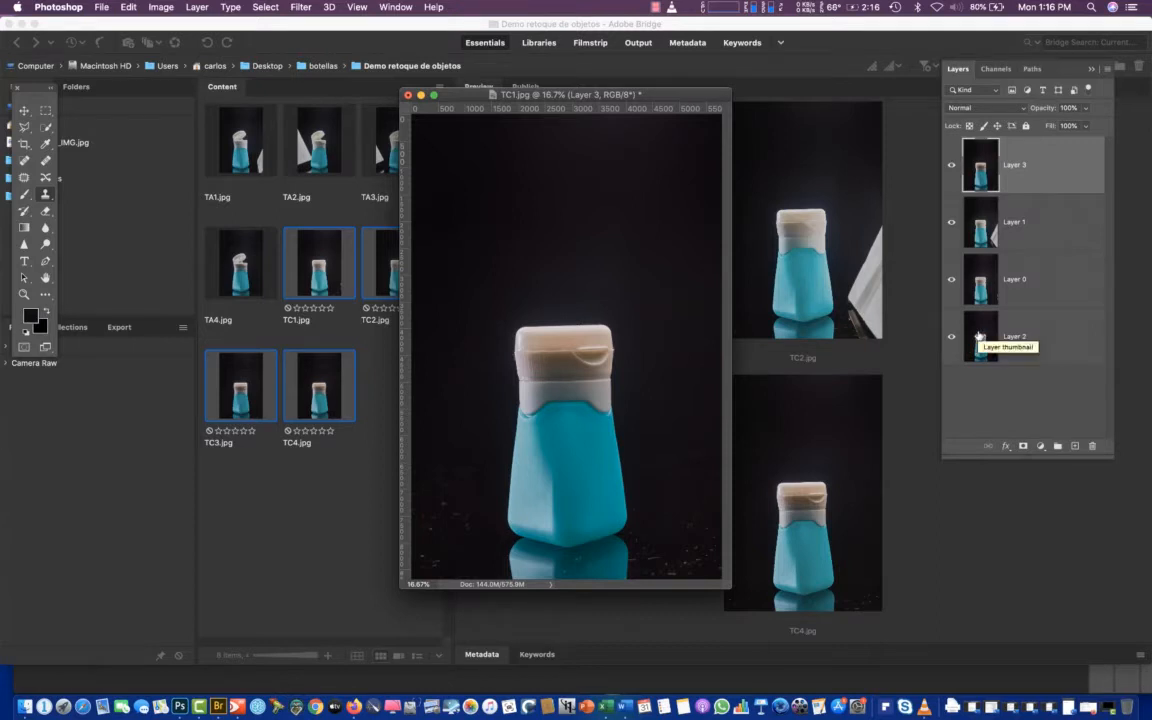
Close TC1.jpg without saving its changes and switch to Adobe Bridge
click(408, 95)
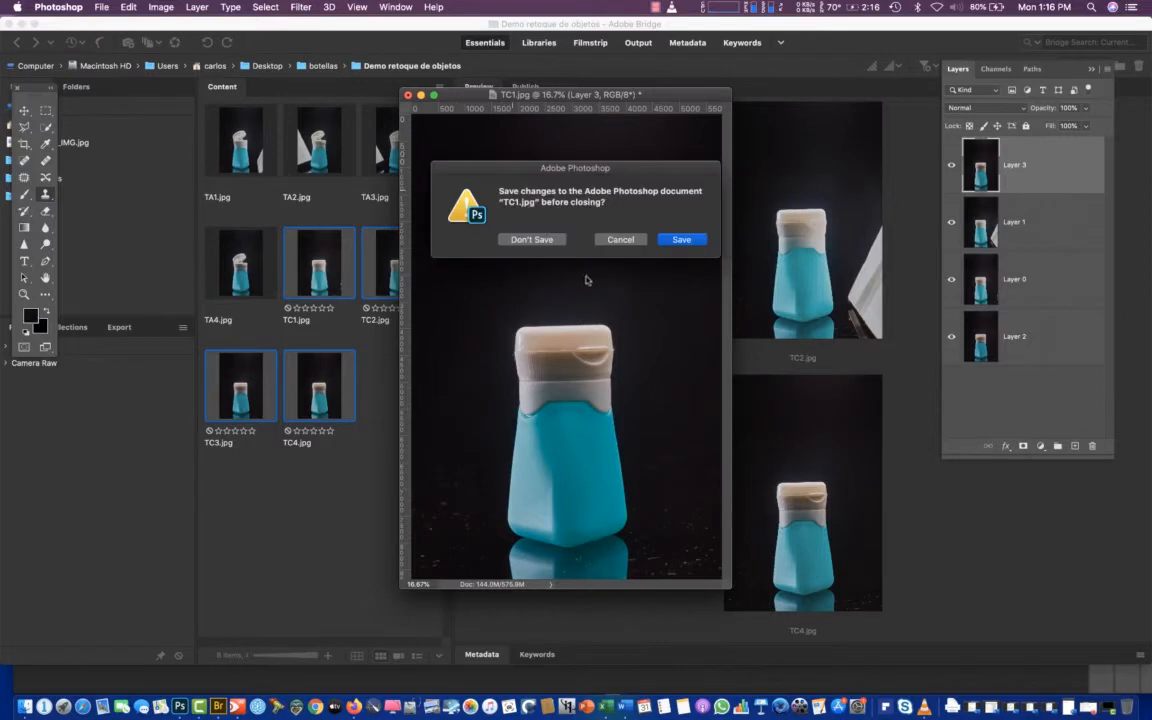
click(531, 244)
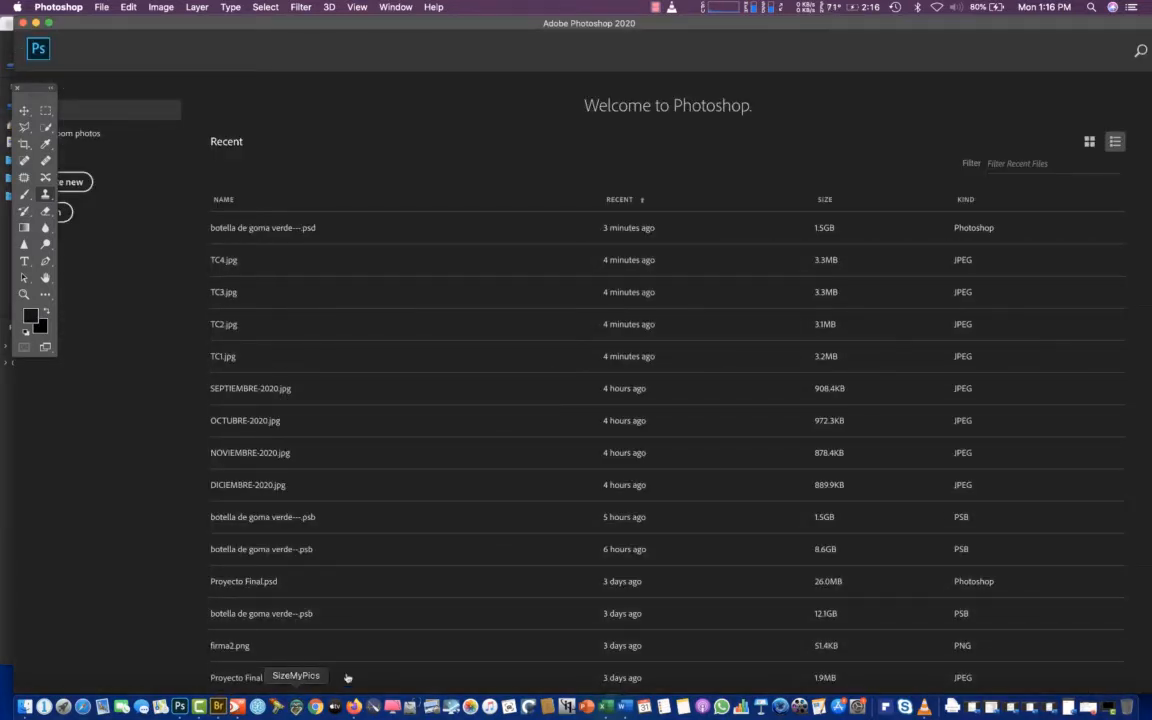
click(218, 707)
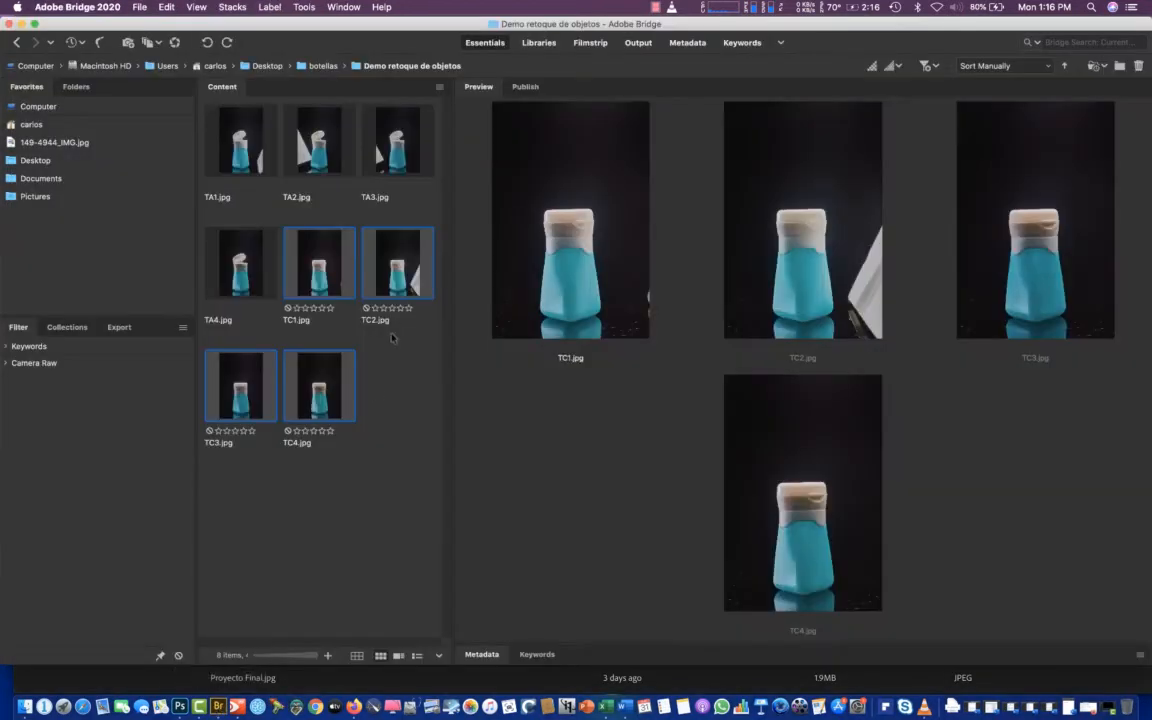
click(342, 488)
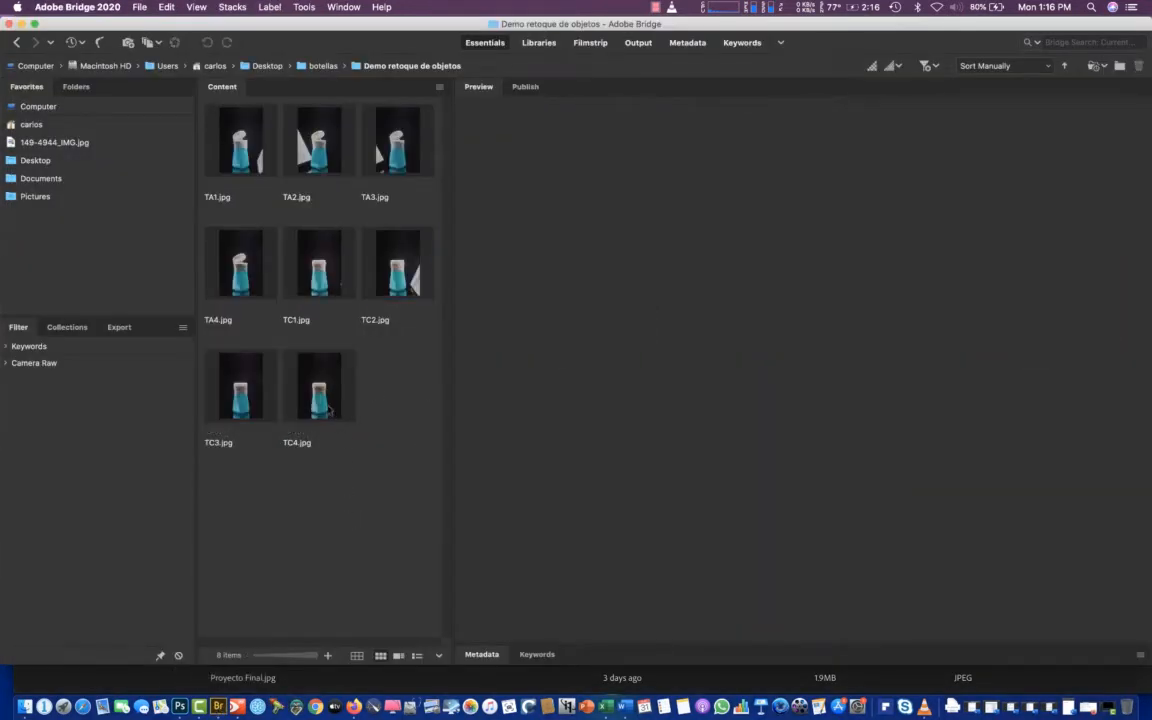
click(329, 410)
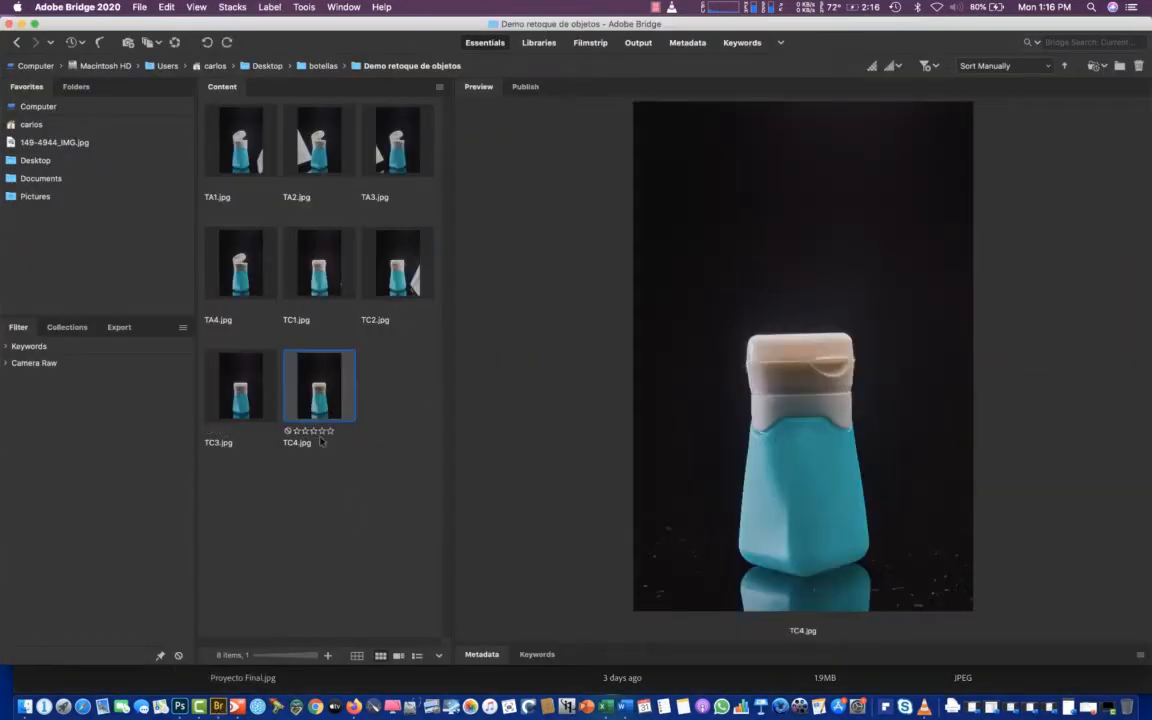
shift+click(247, 403)
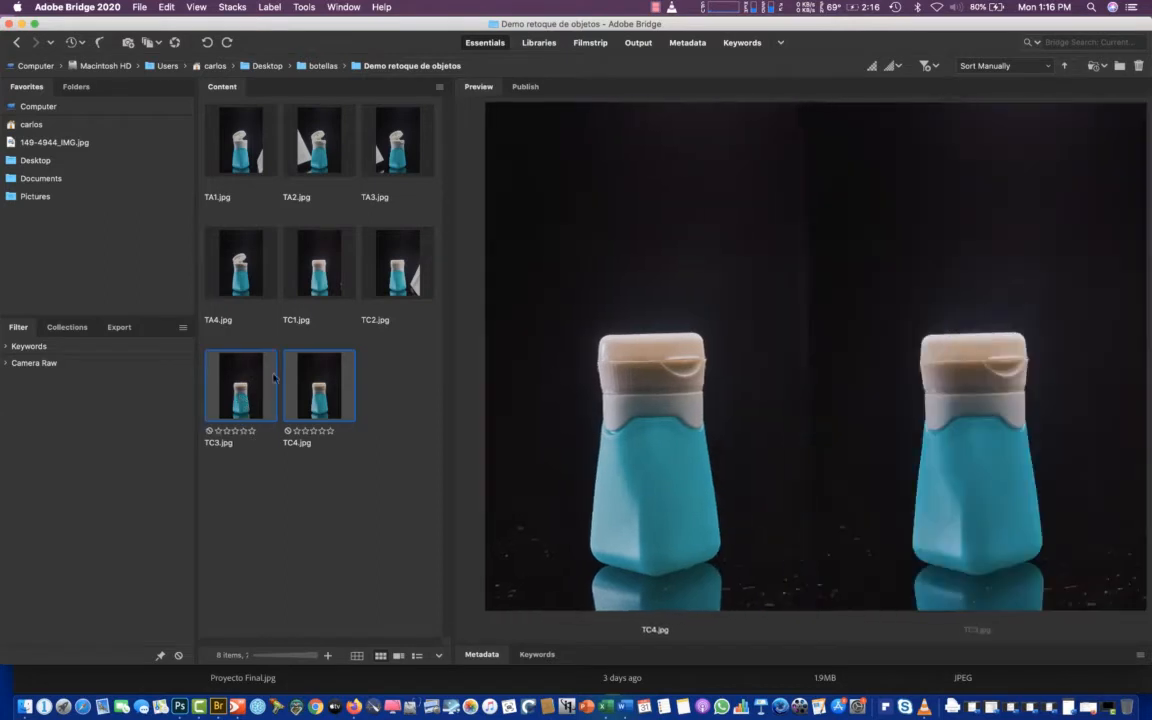
shift+click(290, 254)
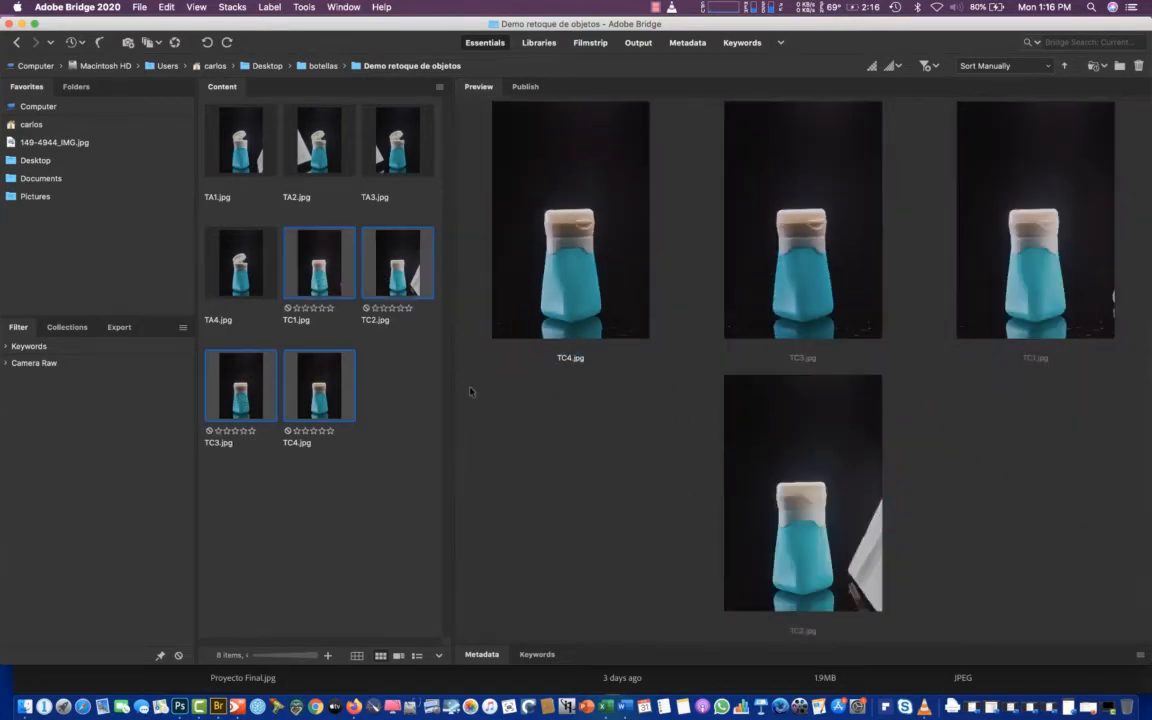
click(378, 500)
Load TC1.jpg through TC4.jpg as layers of one new Photoshop document and move its window toward the centre of the workspace
click(326, 412)
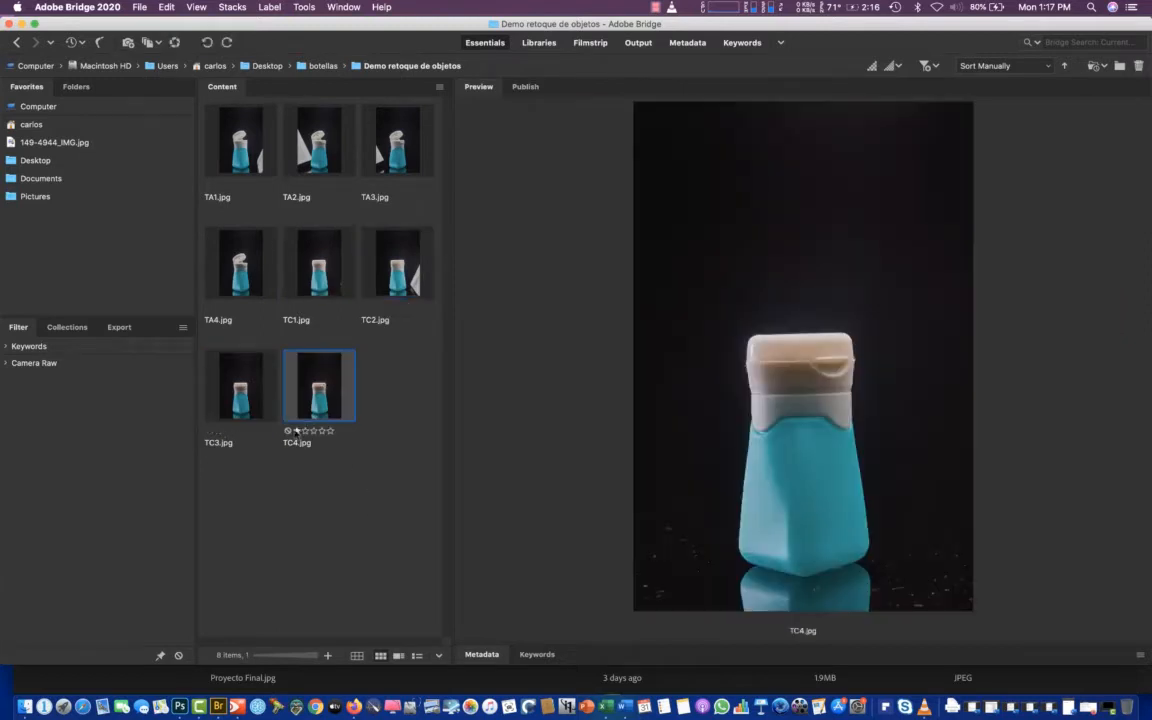
shift+click(310, 264)
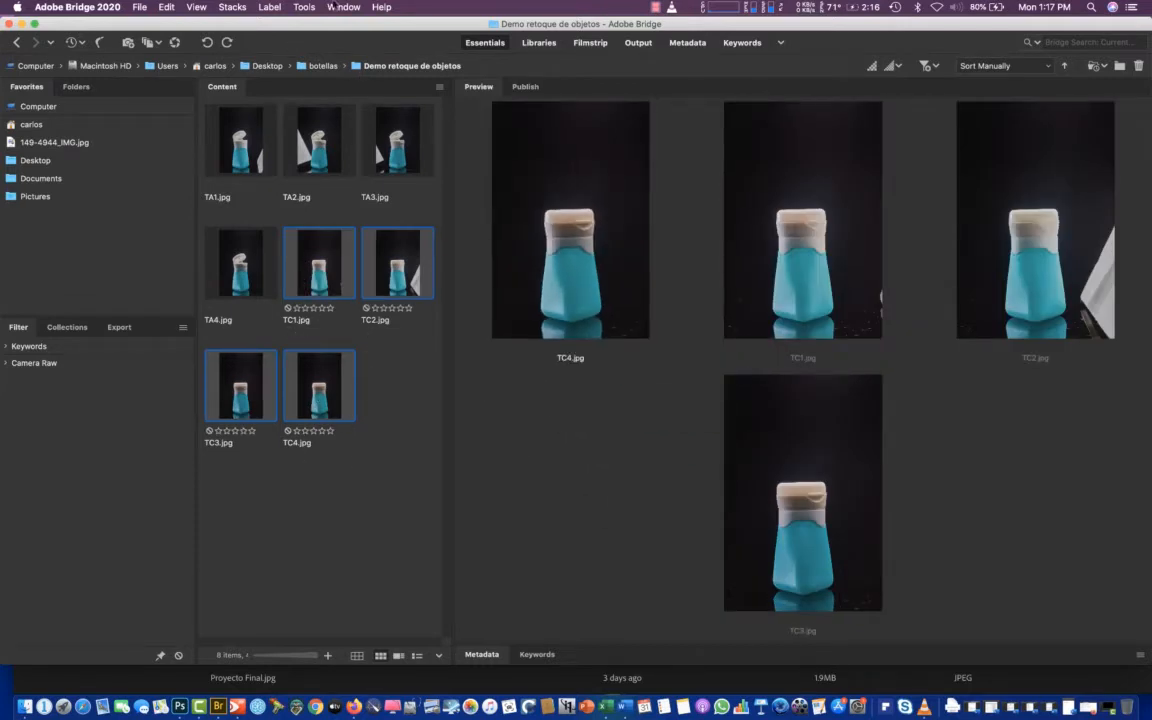
click(303, 7)
mouse_move(372, 118)
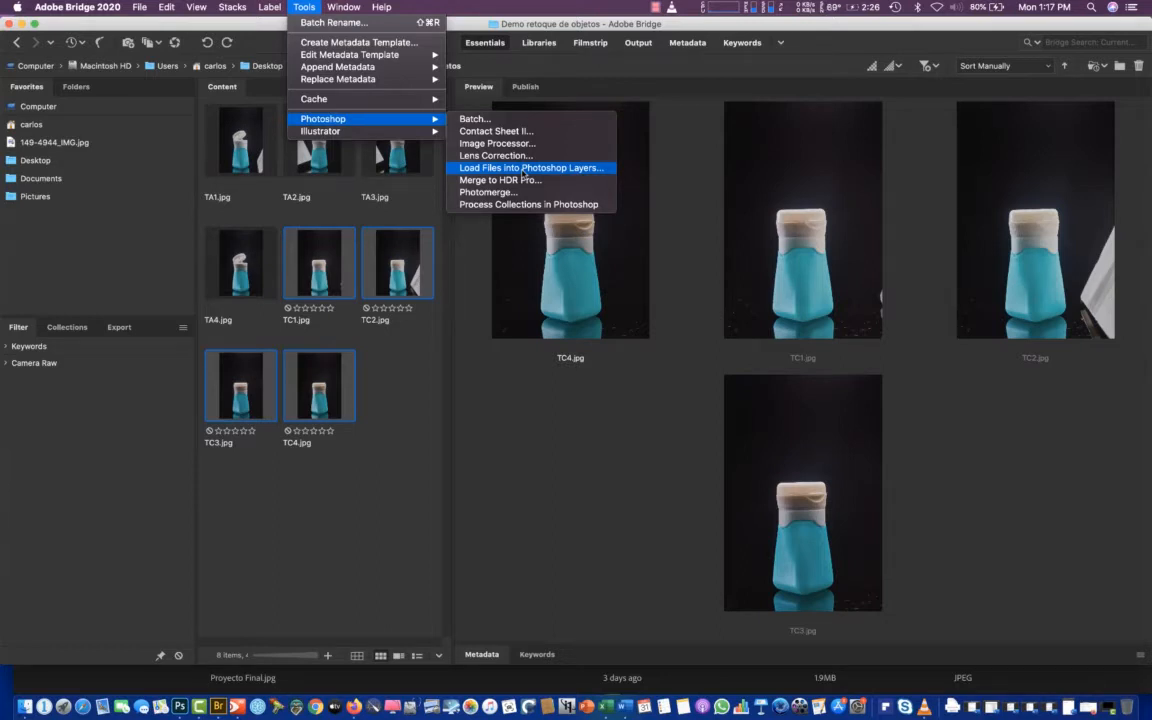
click(524, 170)
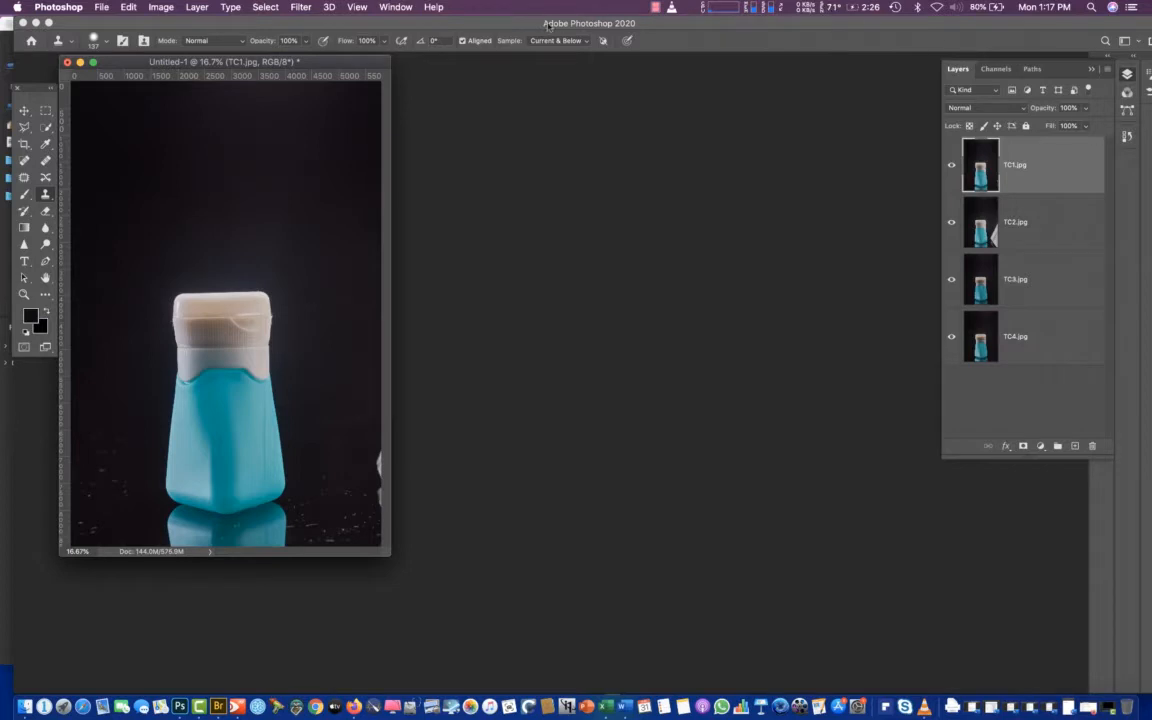
drag(300, 62, 529, 73)
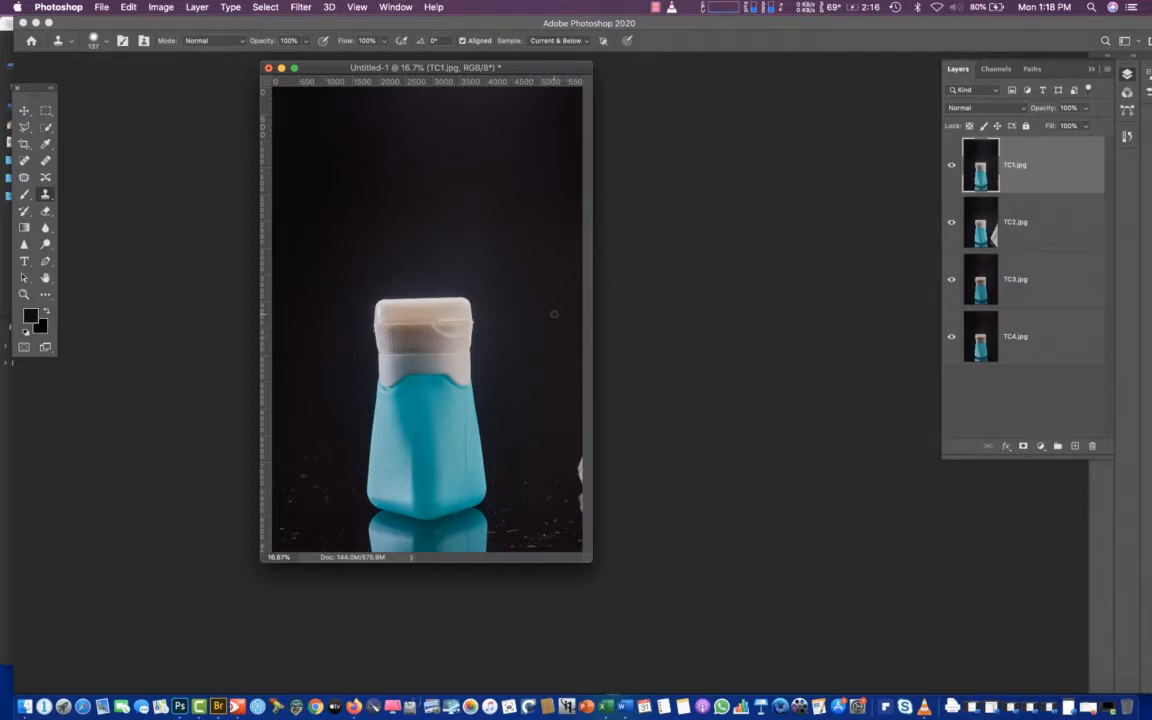
drag(384, 69, 366, 80)
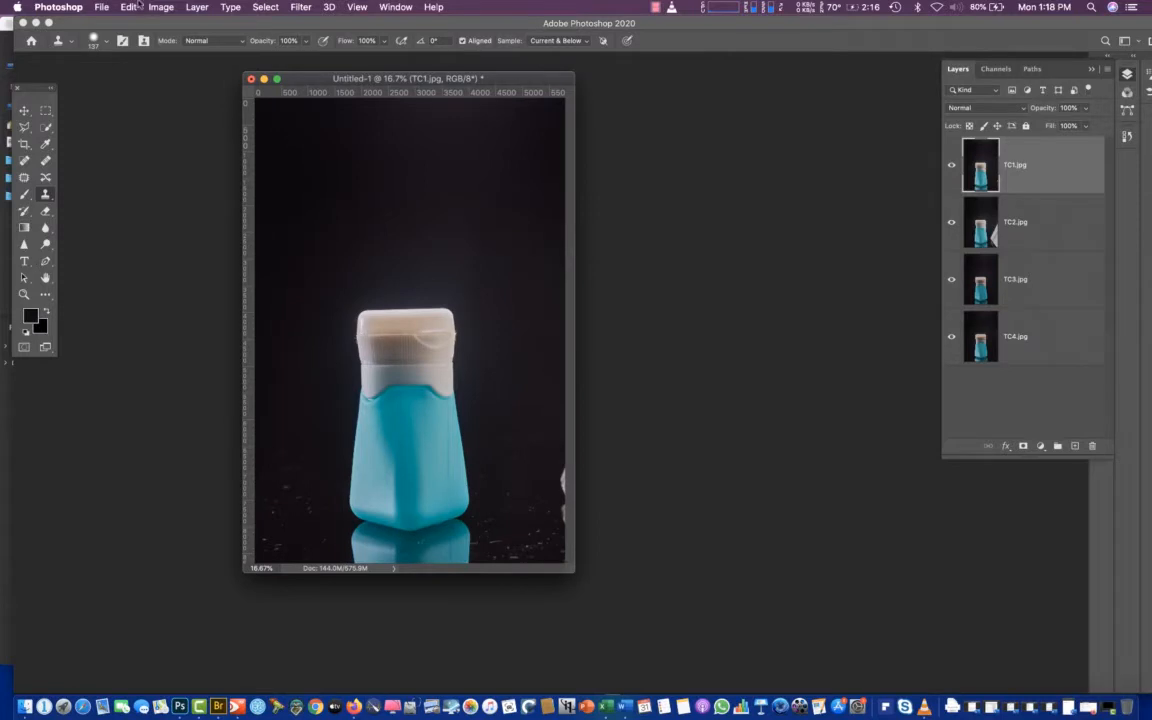
Start saving the layered document under a new name, clearing the default name and choosing the Demo retoque de objetos folder inside botellas
click(101, 7)
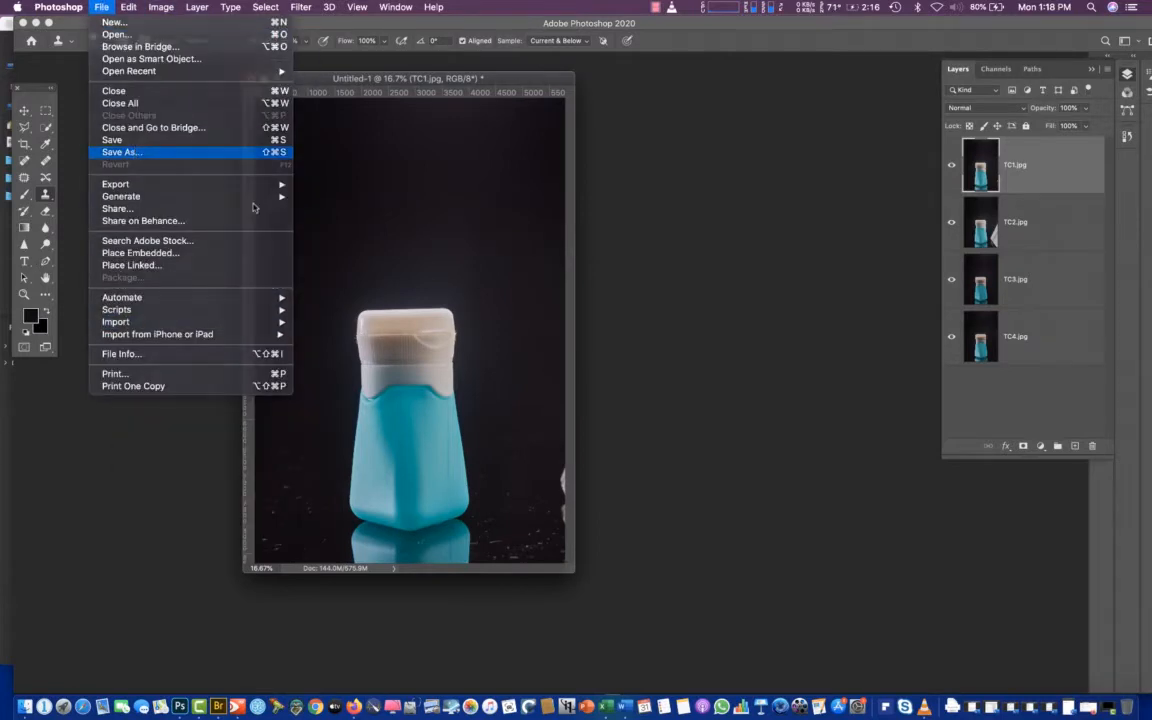
click(160, 153)
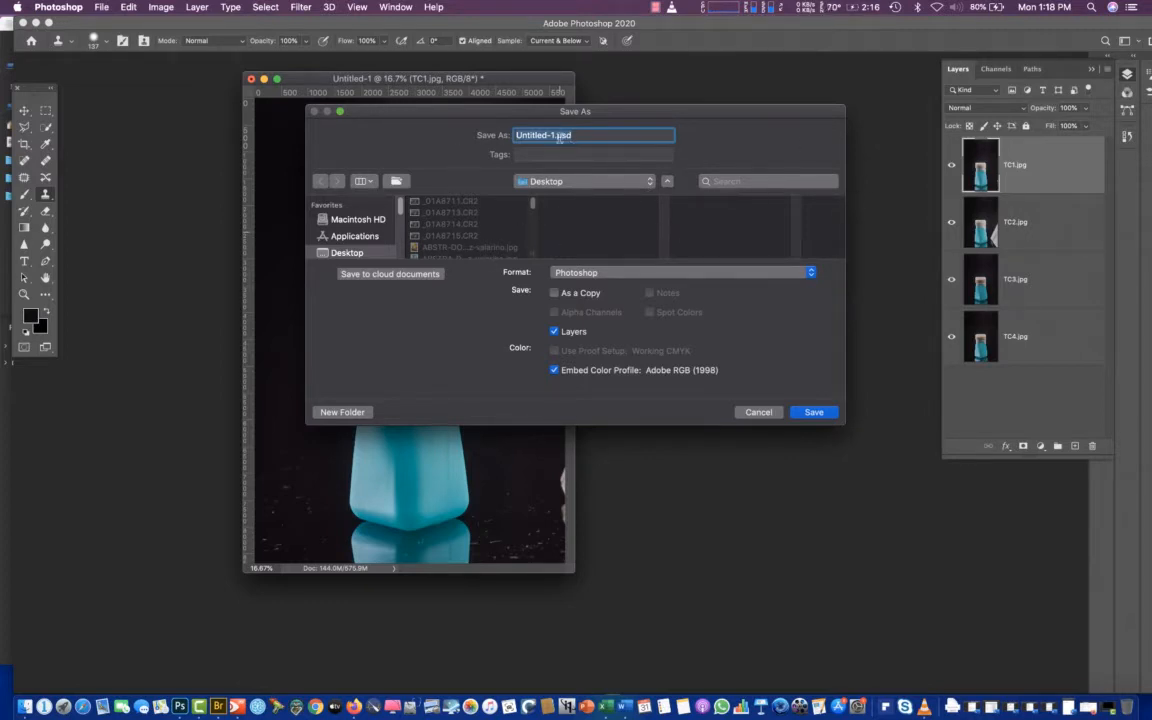
click(553, 136)
drag(555, 136, 506, 136)
key(BackSpace)
click(550, 181)
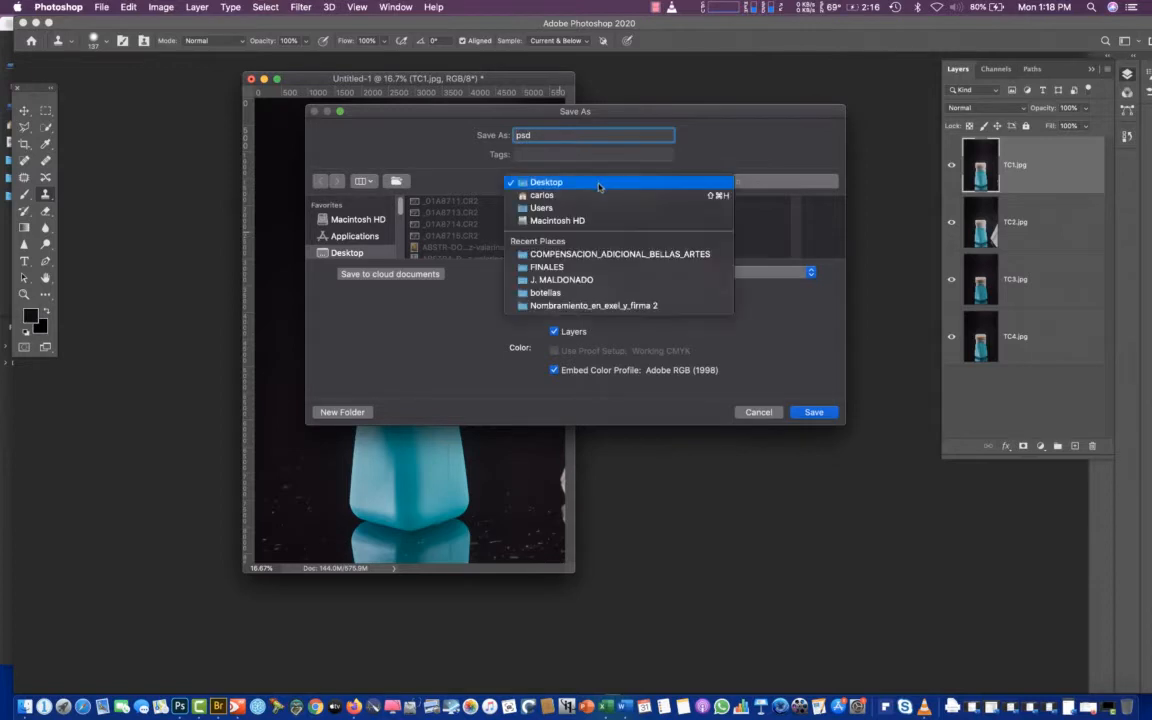
click(598, 294)
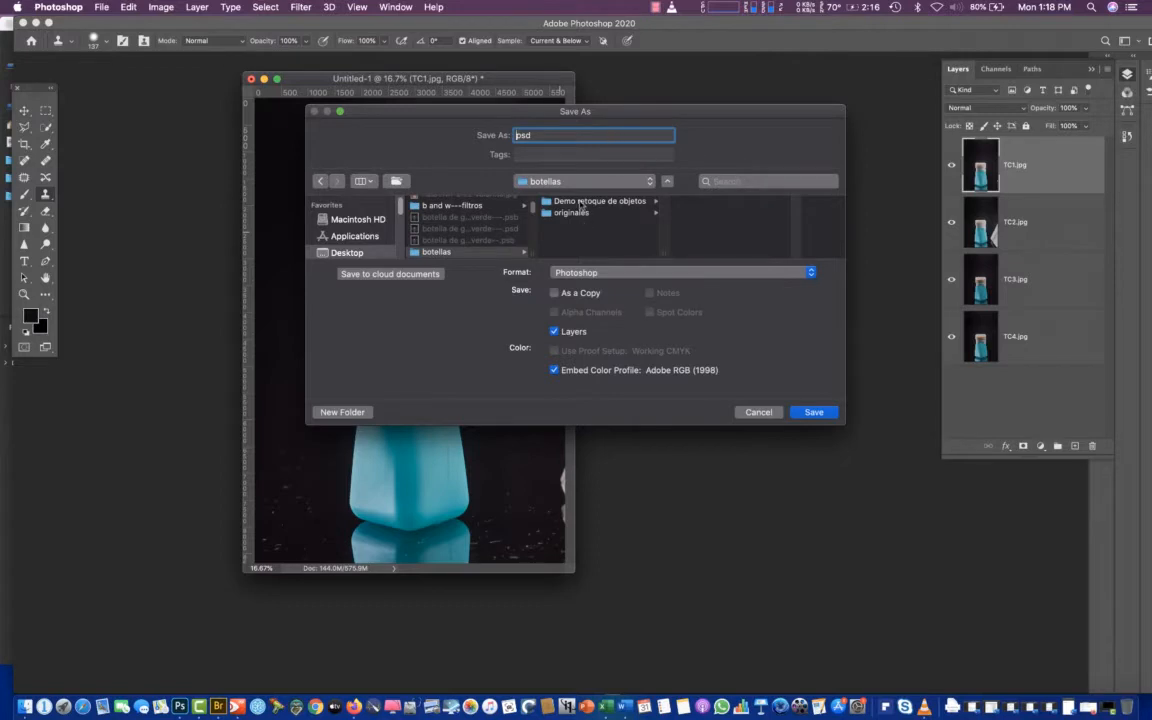
click(579, 202)
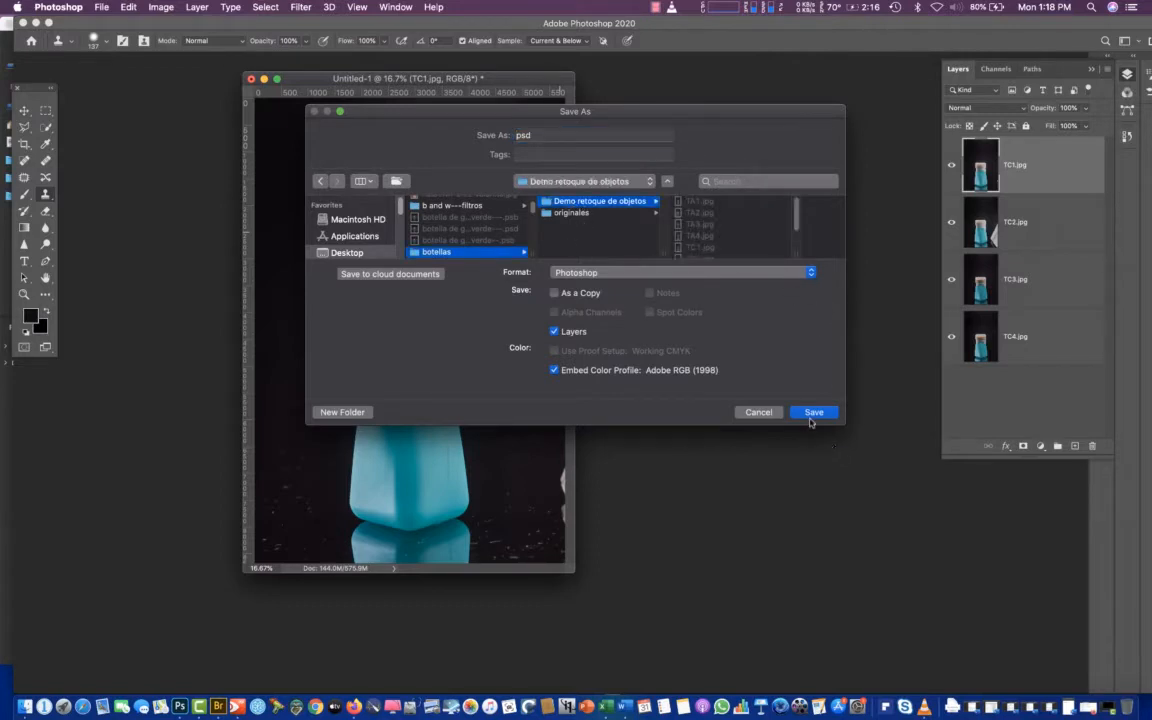
Name the file TC-MONTAJE.psd and save it in Photoshop format with its layers
click(516, 135)
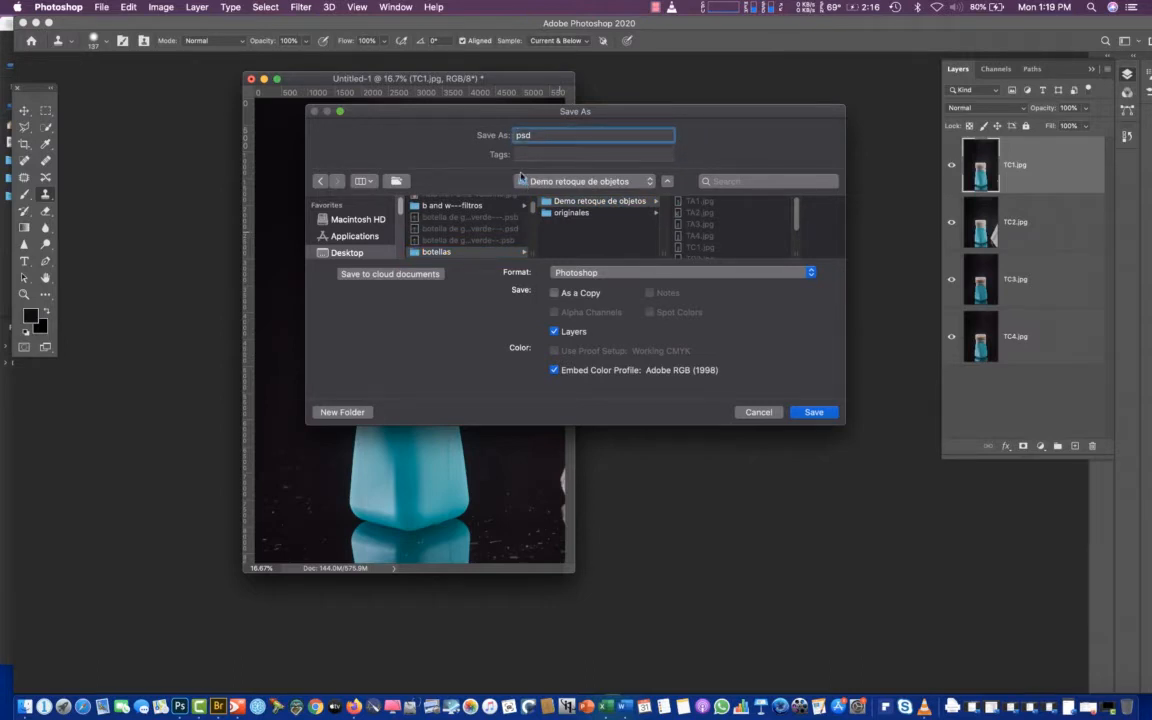
text(TC-MONTAJE.)
click(812, 412)
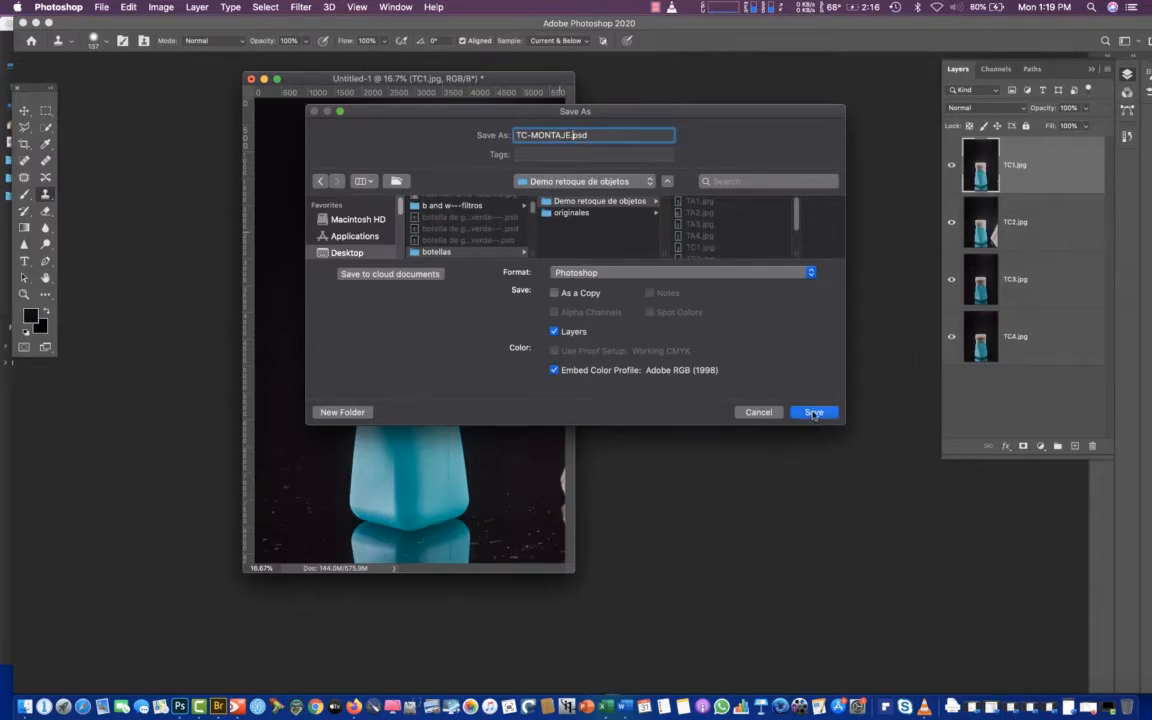
click(731, 312)
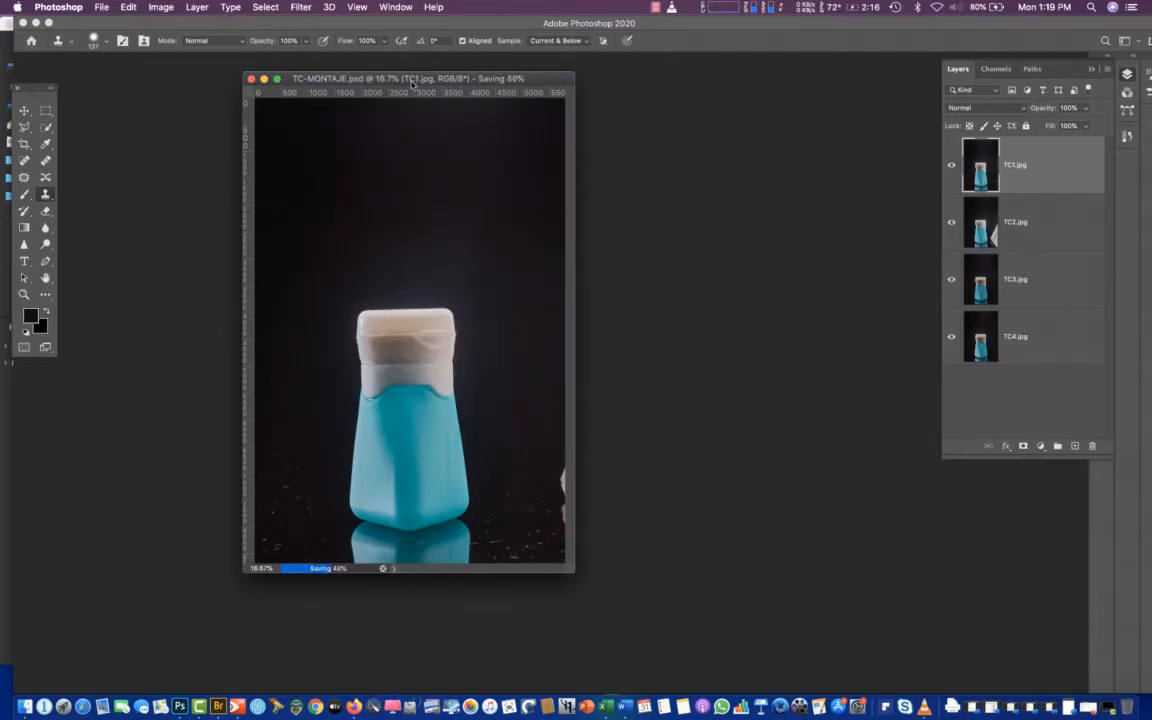
Move the TC-MONTAJE.psd window aside and switch to Adobe Bridge
drag(376, 77, 275, 77)
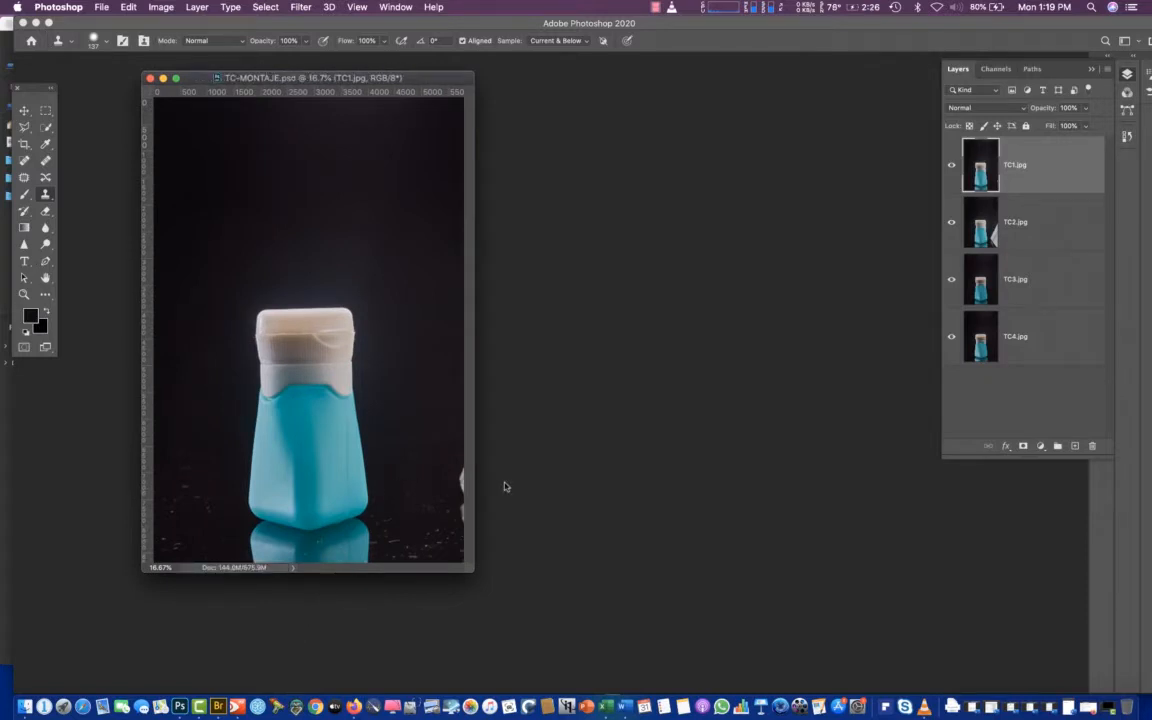
click(218, 706)
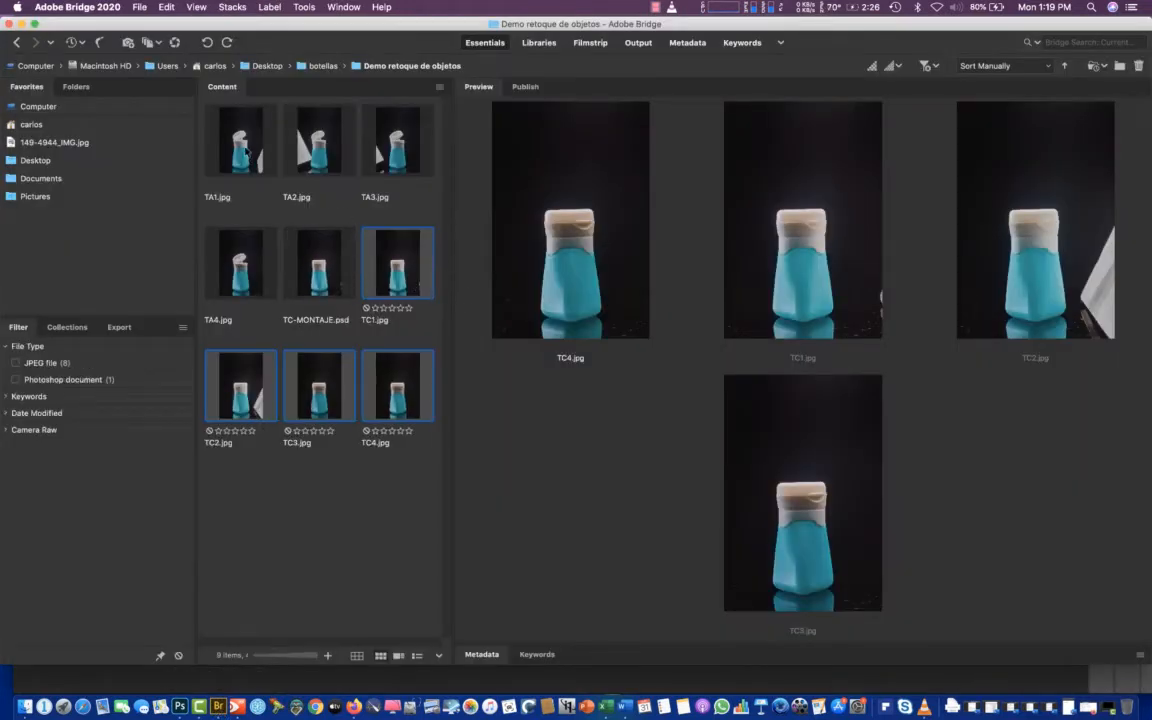
Load TA1.jpg through TA4.jpg as layers of one new Photoshop document and place its window beside TC-MONTAJE.psd
click(238, 152)
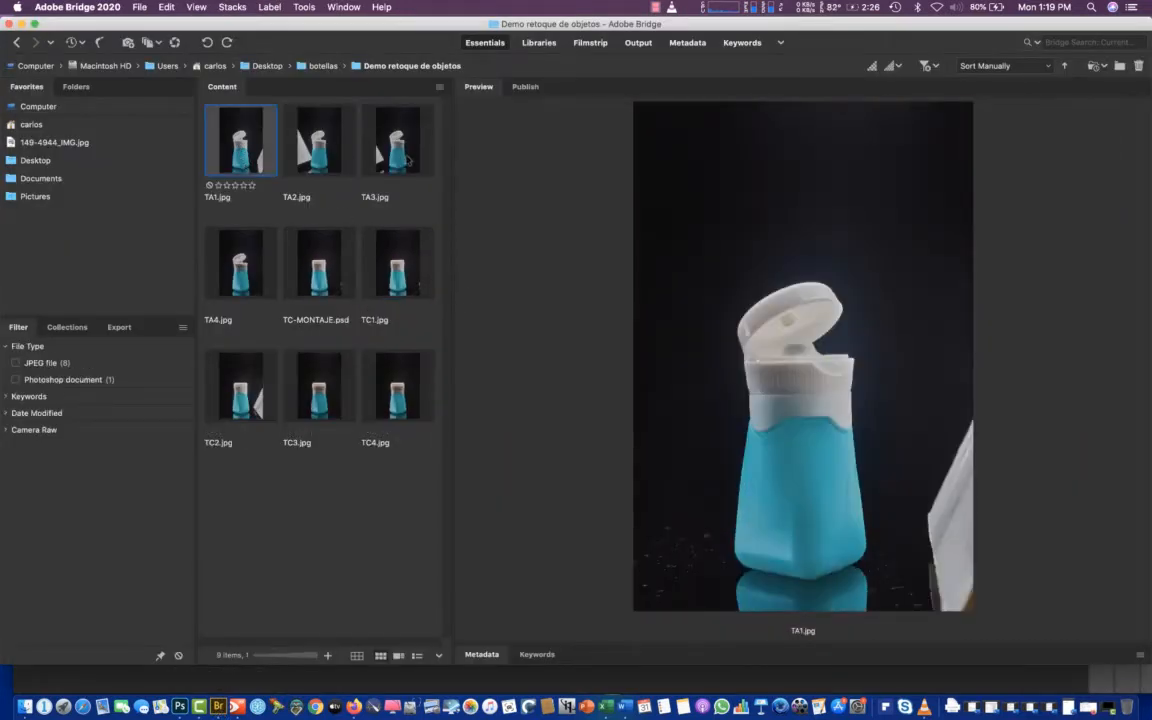
shift+click(234, 279)
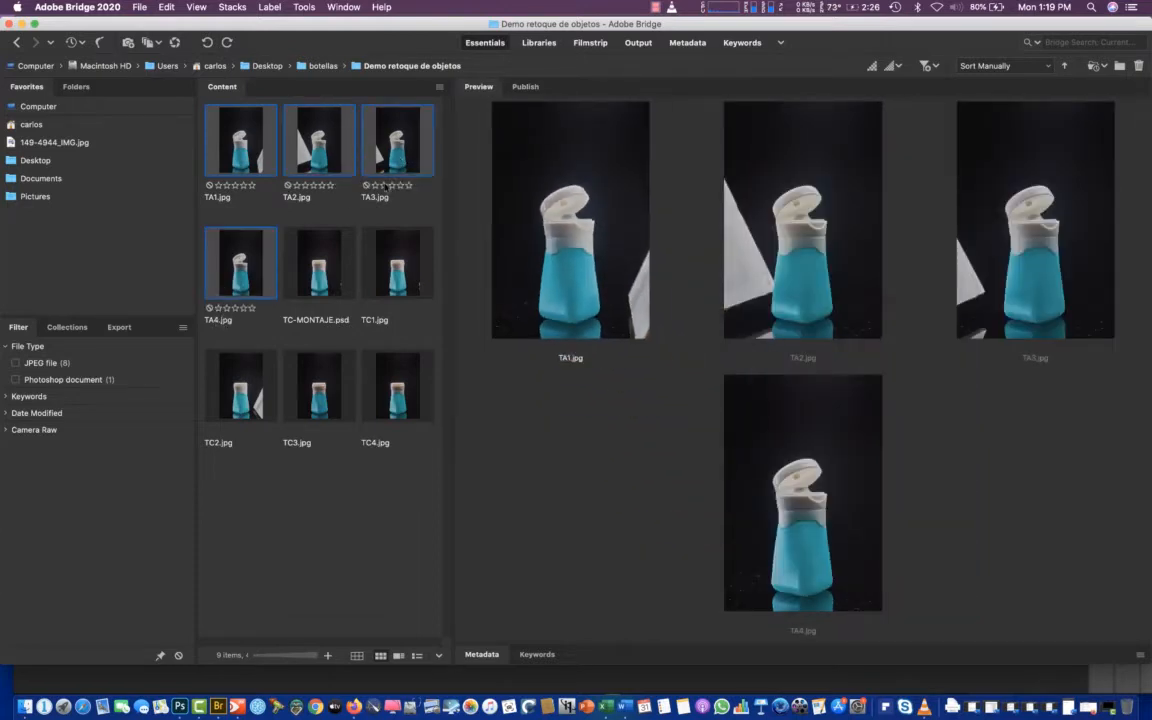
click(292, 7)
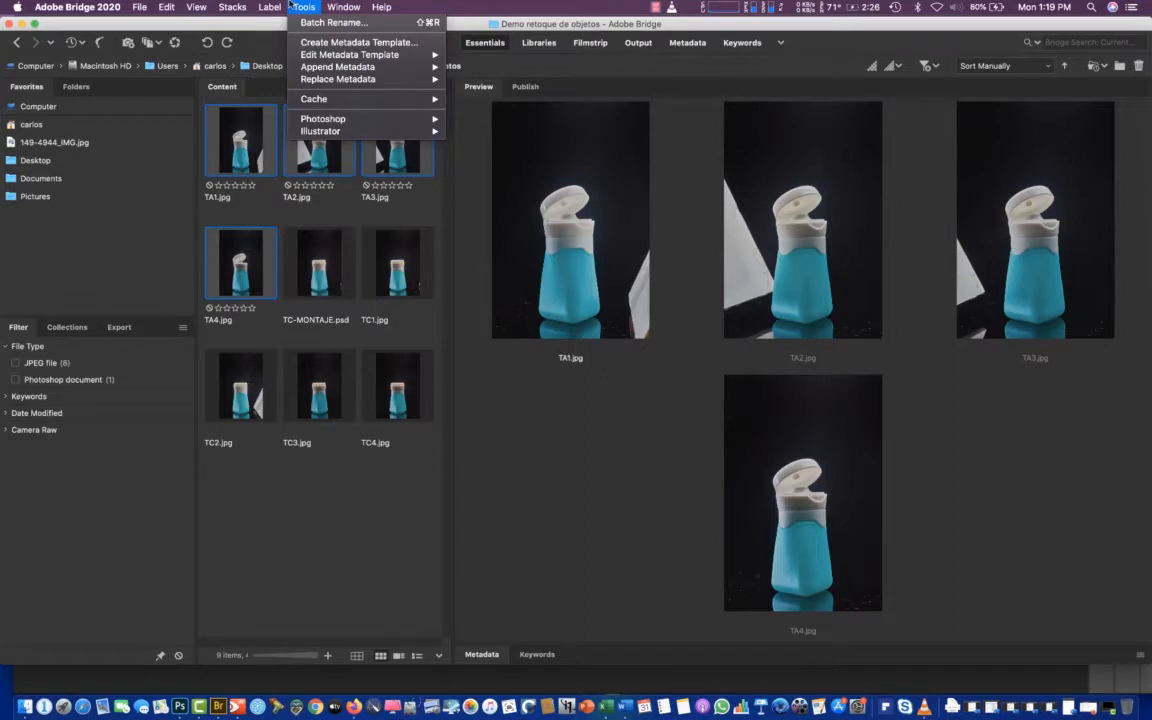
mouse_move(378, 118)
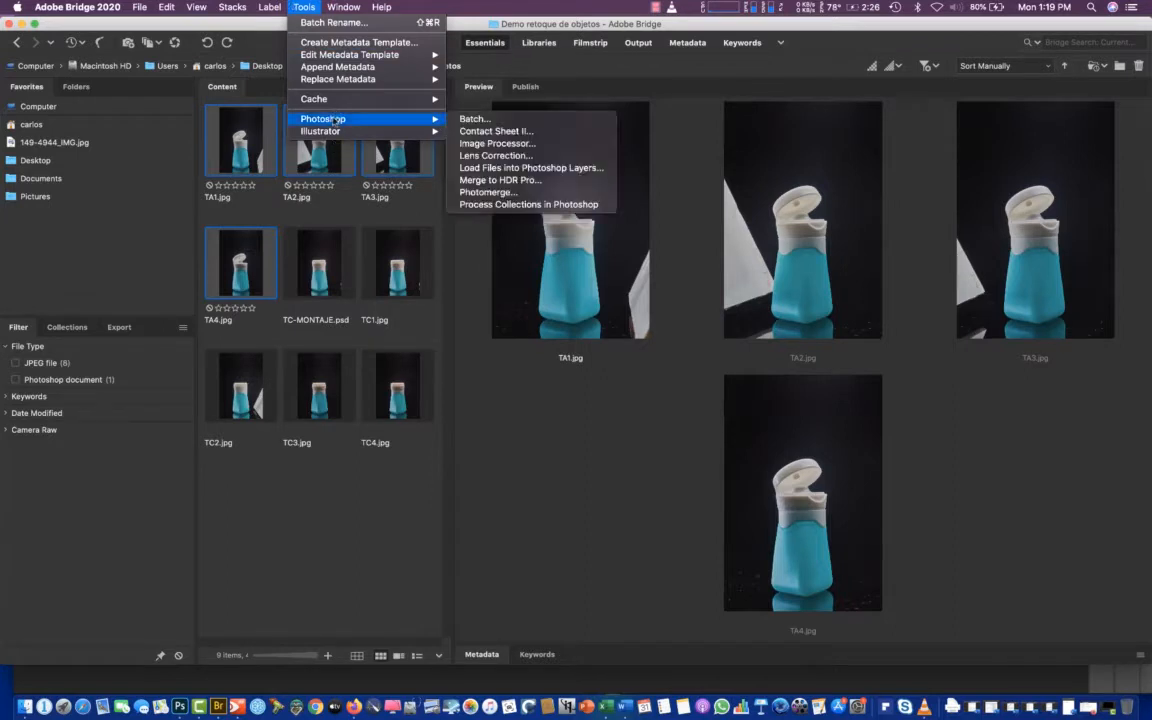
click(530, 167)
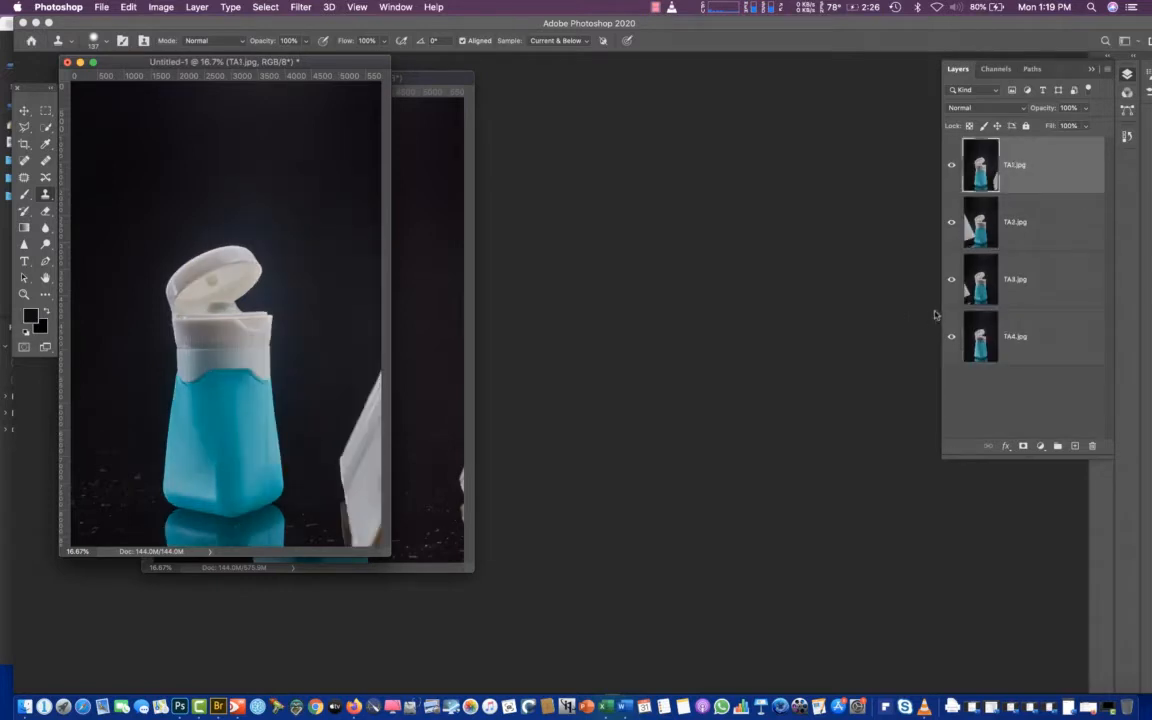
drag(297, 63, 733, 81)
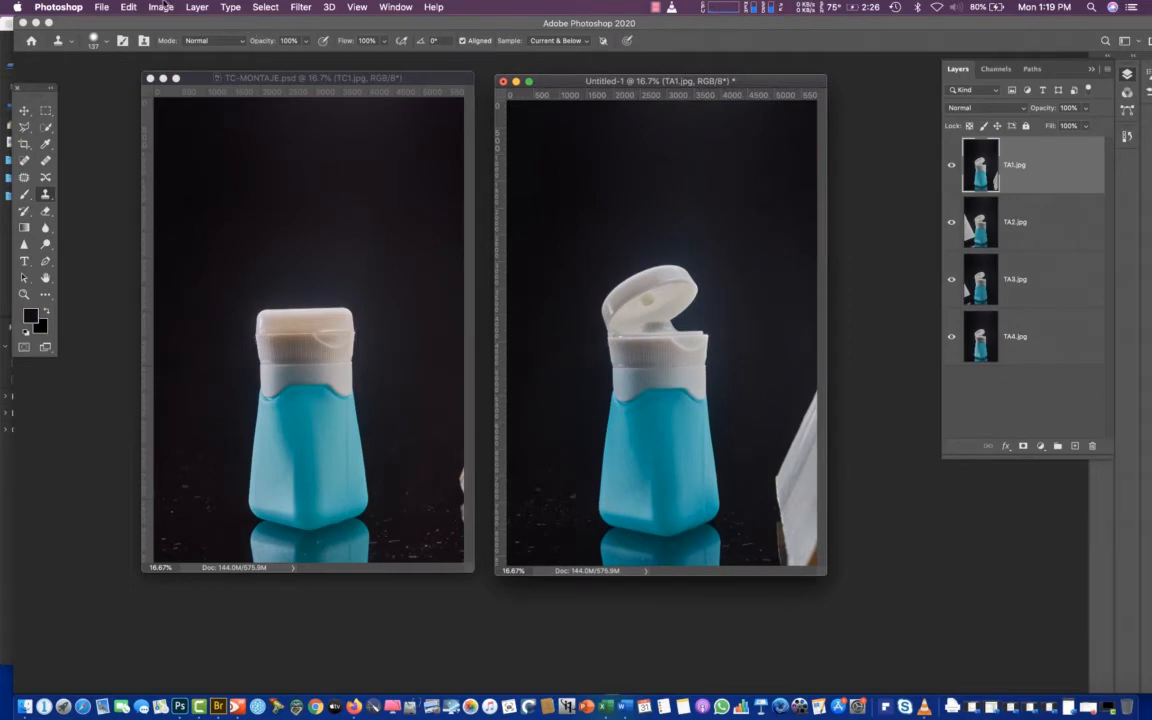
Save the open-cap document as TA-MONTAJE.psd in Photoshop format with layers and maximum compatibility
click(101, 7)
click(158, 152)
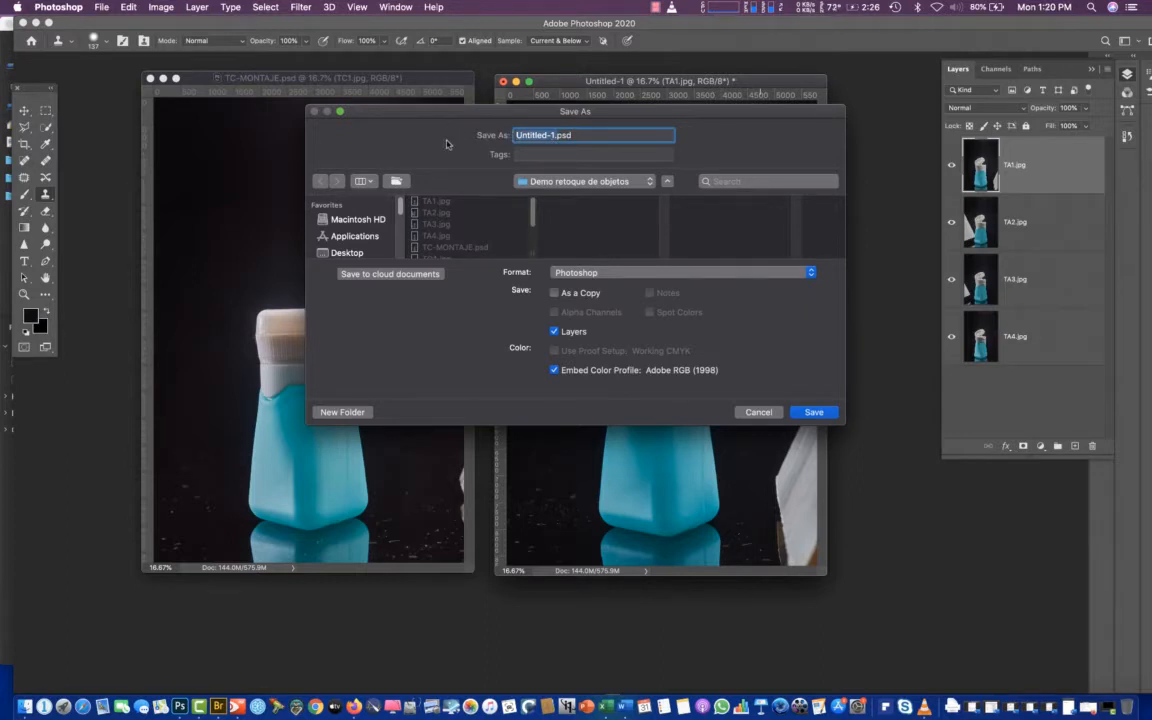
key(BackSpace)
text(TA-MONTAJE)
click(815, 413)
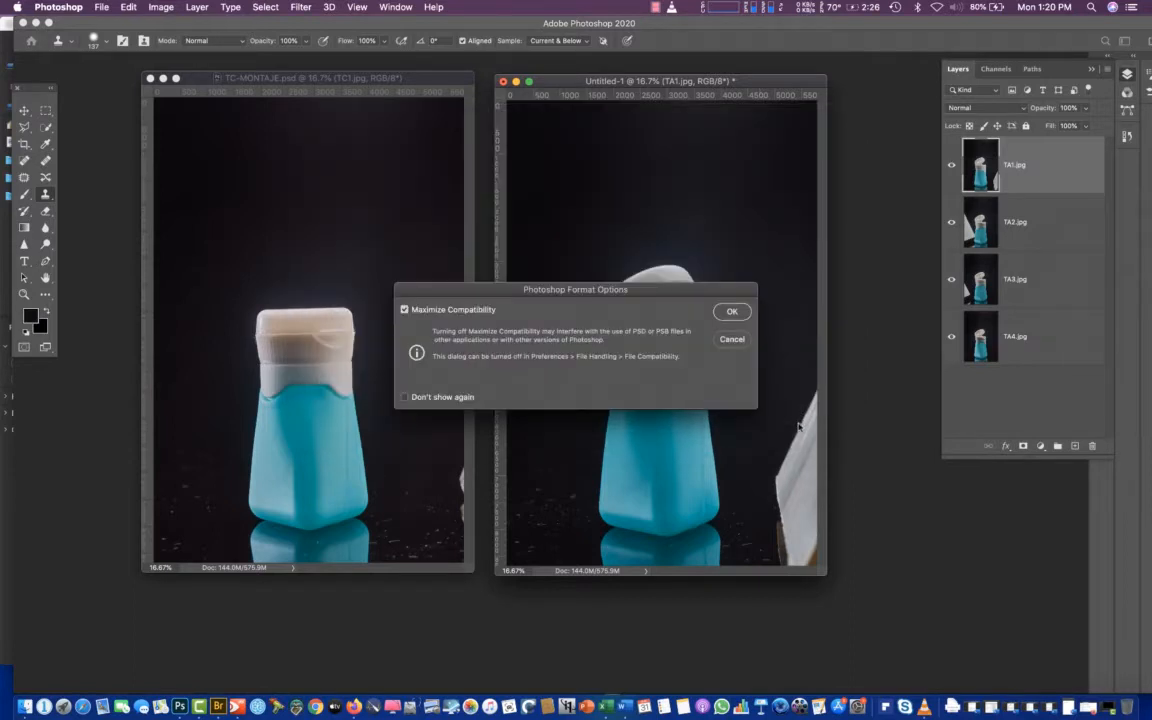
click(732, 311)
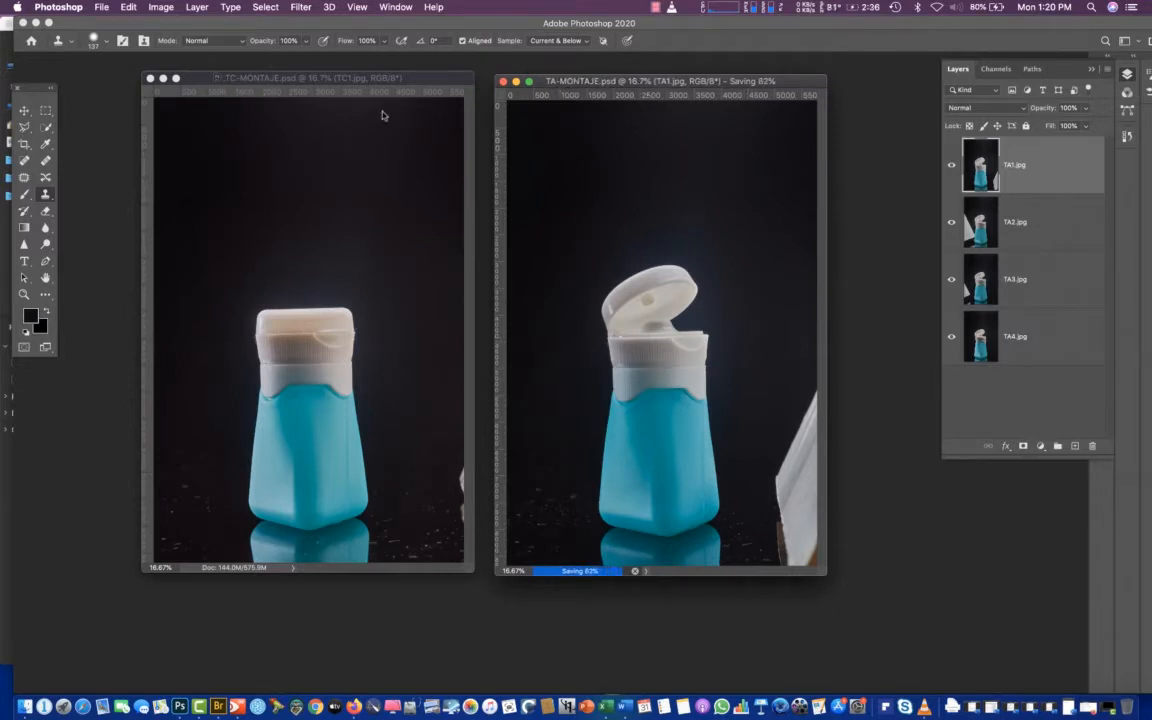
Line up the TC-MONTAJE.psd window with TA-MONTAJE.psd and compare the closed cap with TC1.jpg hidden and shown
drag(333, 72, 369, 84)
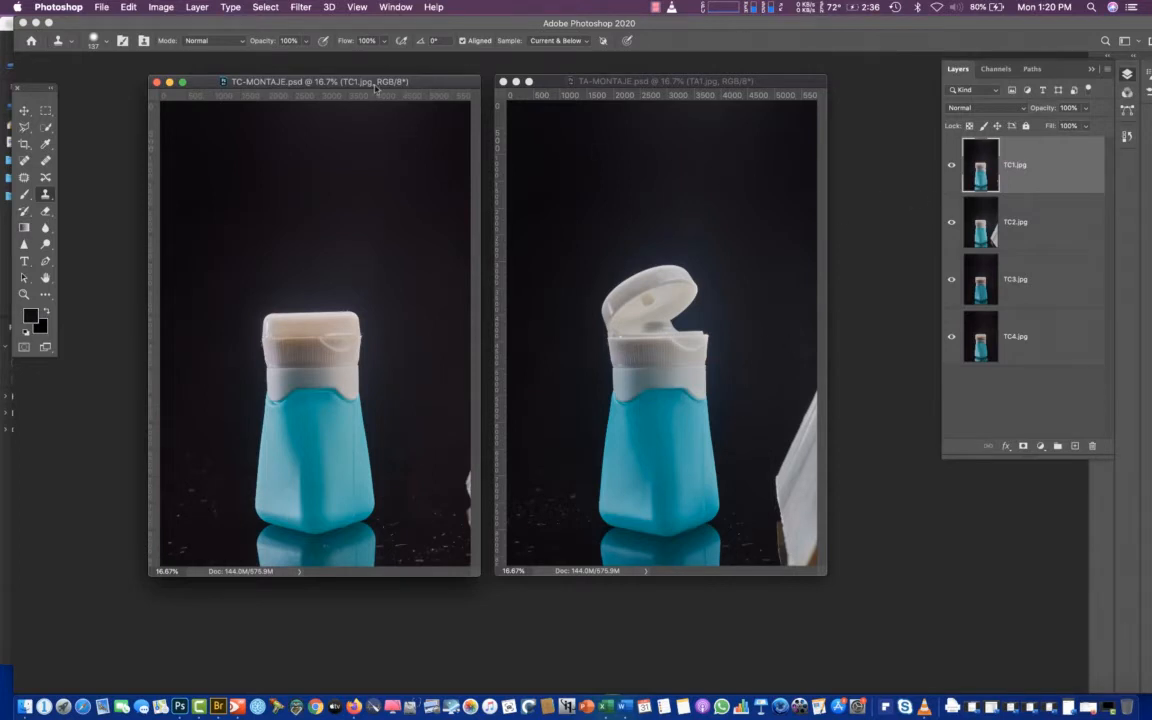
drag(377, 86, 367, 85)
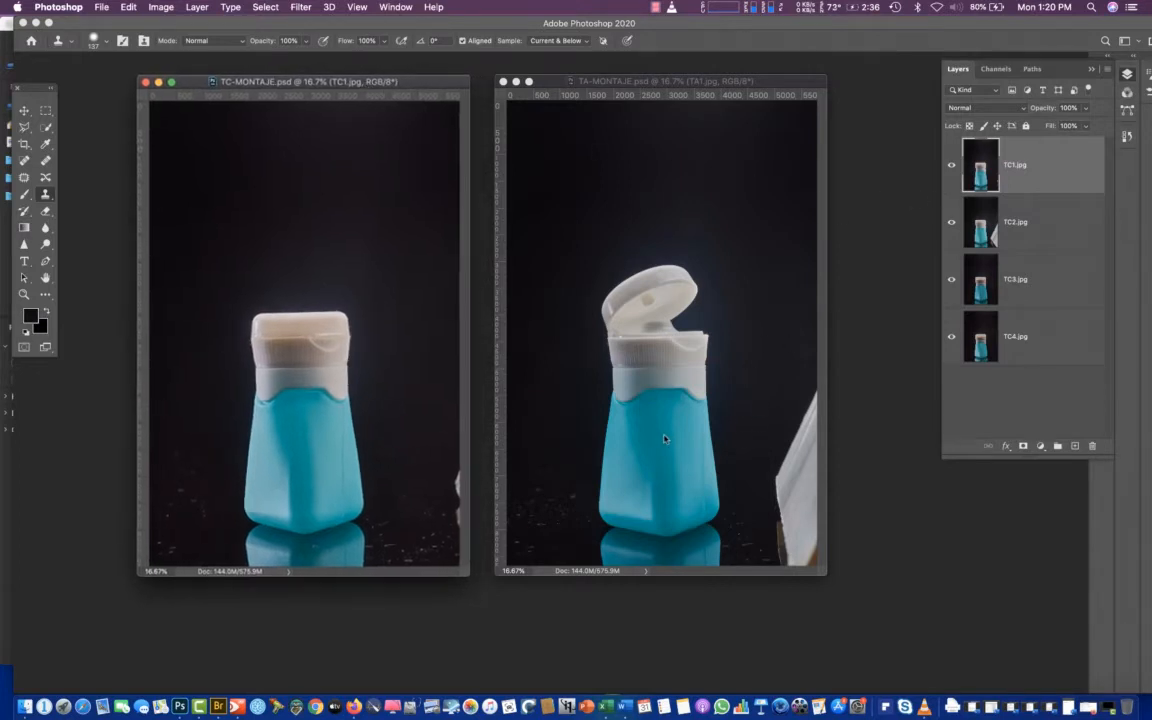
key(super+plus)
key(super+plus)
key(super+plus)
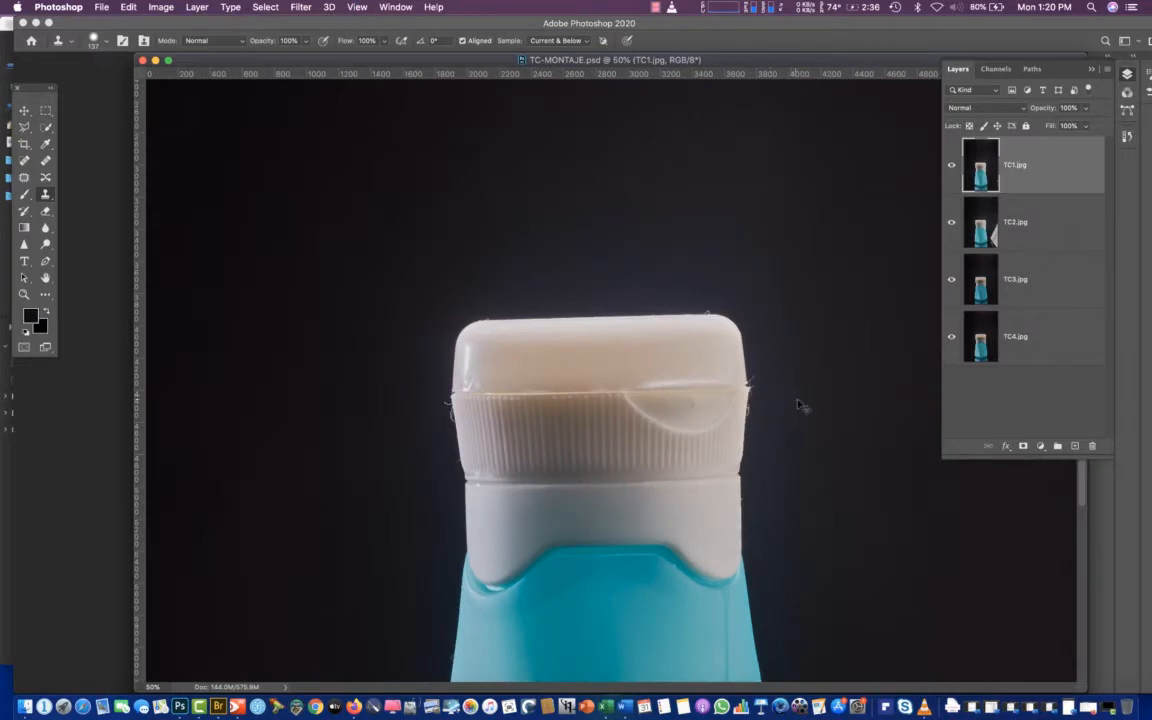
click(952, 165)
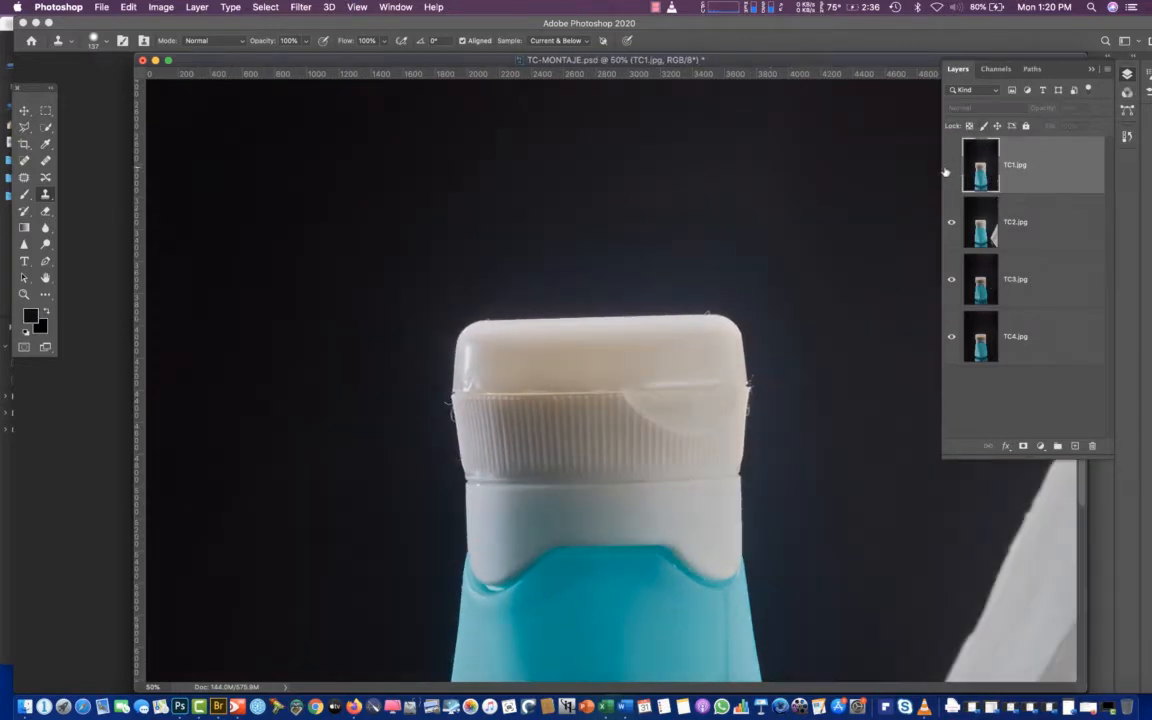
click(948, 170)
click(948, 172)
click(950, 174)
click(950, 176)
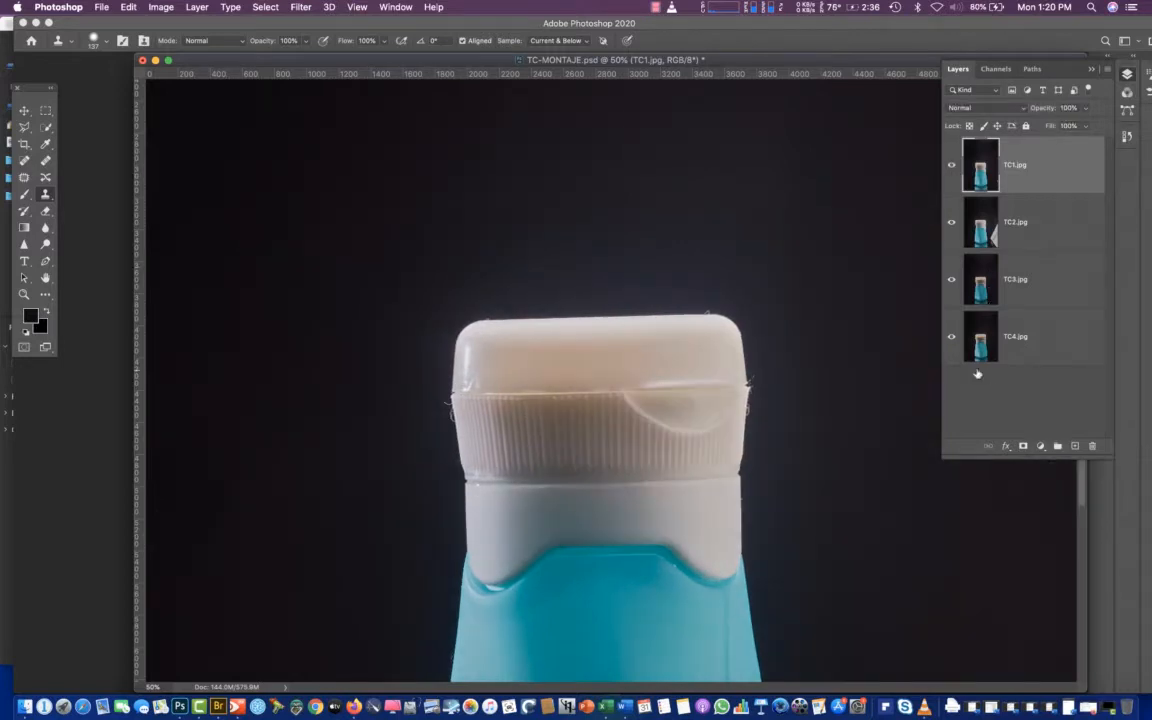
key(super+minus)
key(super+minus)
key(super+minus)
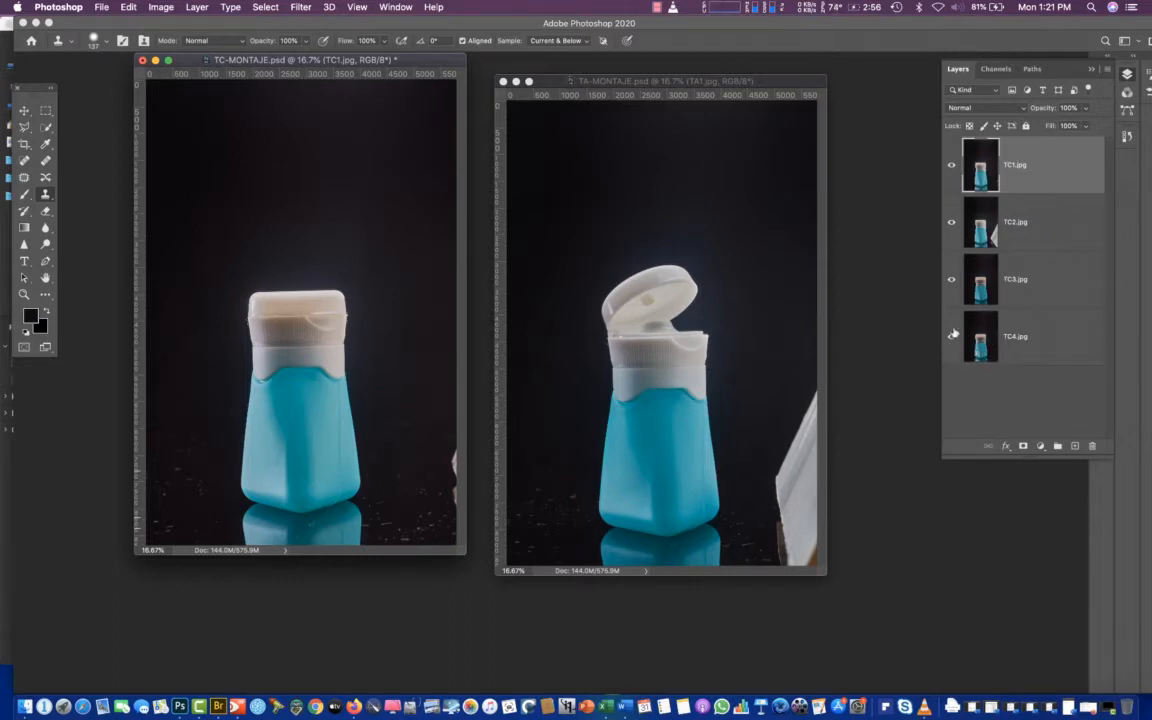
Compare the whole bottle with TC1.jpg hidden and shown, and move TC1.jpg to the bottom of the layer stack
click(951, 168)
click(950, 169)
click(948, 171)
click(951, 170)
click(952, 168)
click(953, 172)
drag(979, 168, 972, 368)
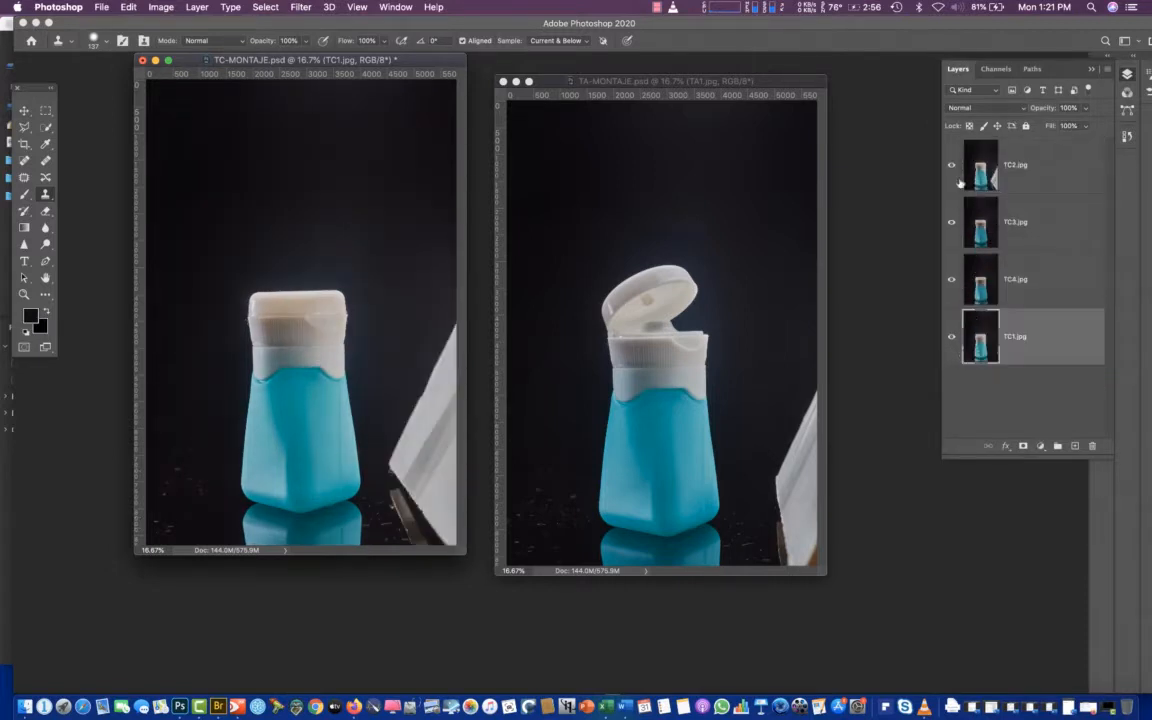
Hide TC2.jpg and compare the bottle's lighting with TC3.jpg hidden and shown over TC4.jpg
click(951, 165)
click(951, 166)
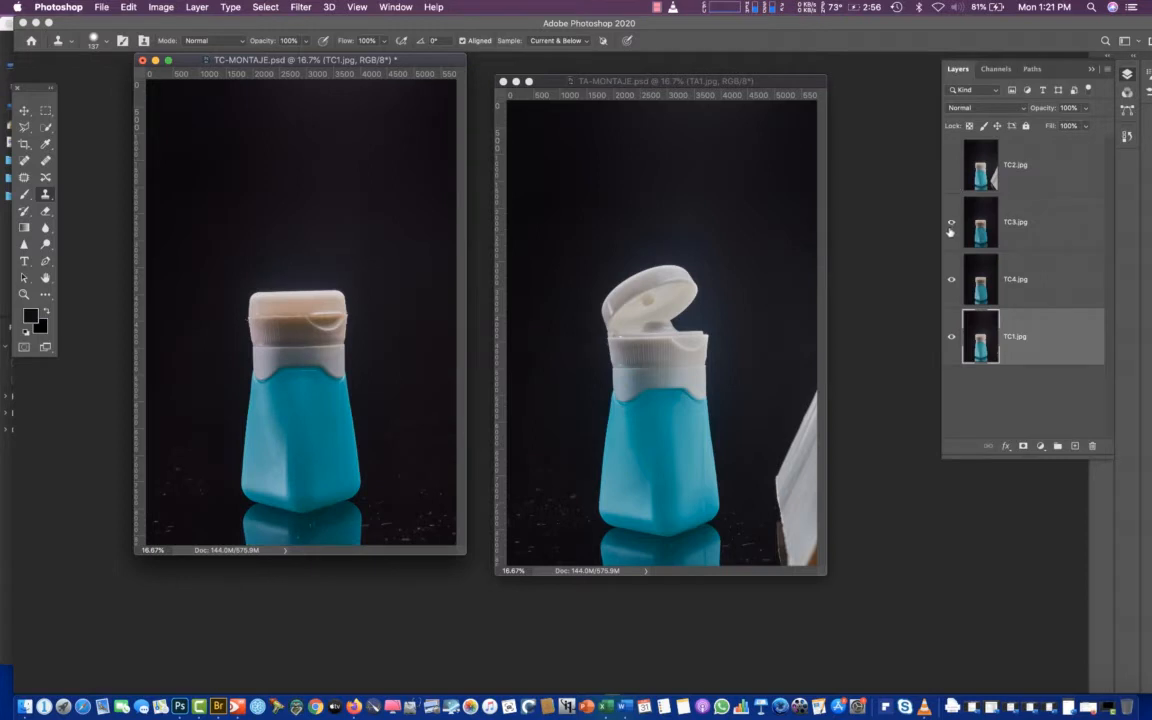
click(951, 224)
click(951, 225)
click(951, 229)
click(951, 230)
click(952, 232)
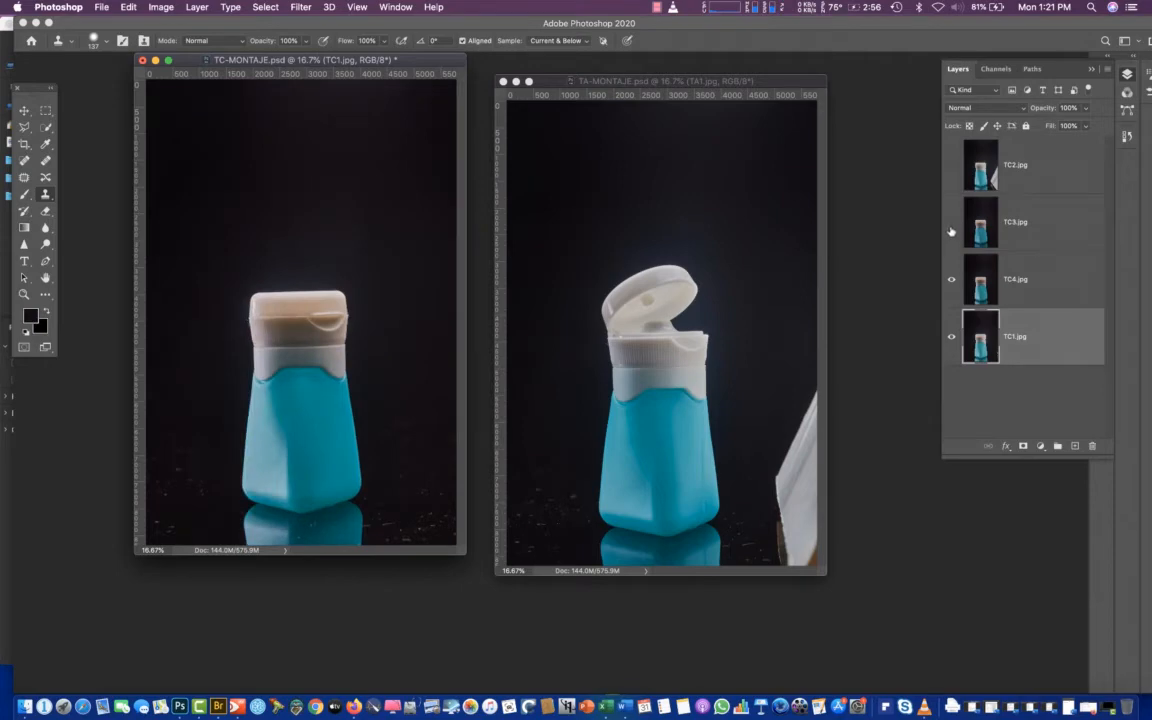
click(952, 232)
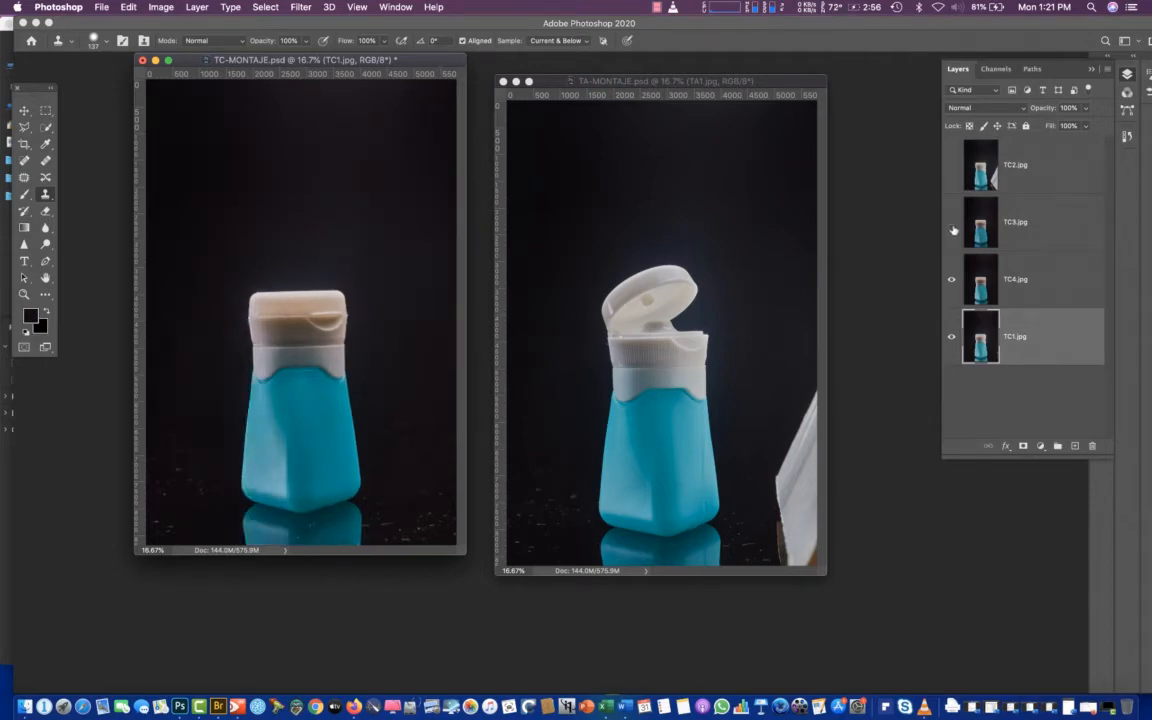
Show TC3.jpg and TC2.jpg again and move TC3.jpg to the top of the layer stack
click(952, 231)
click(952, 228)
click(953, 227)
click(951, 165)
drag(968, 219, 962, 160)
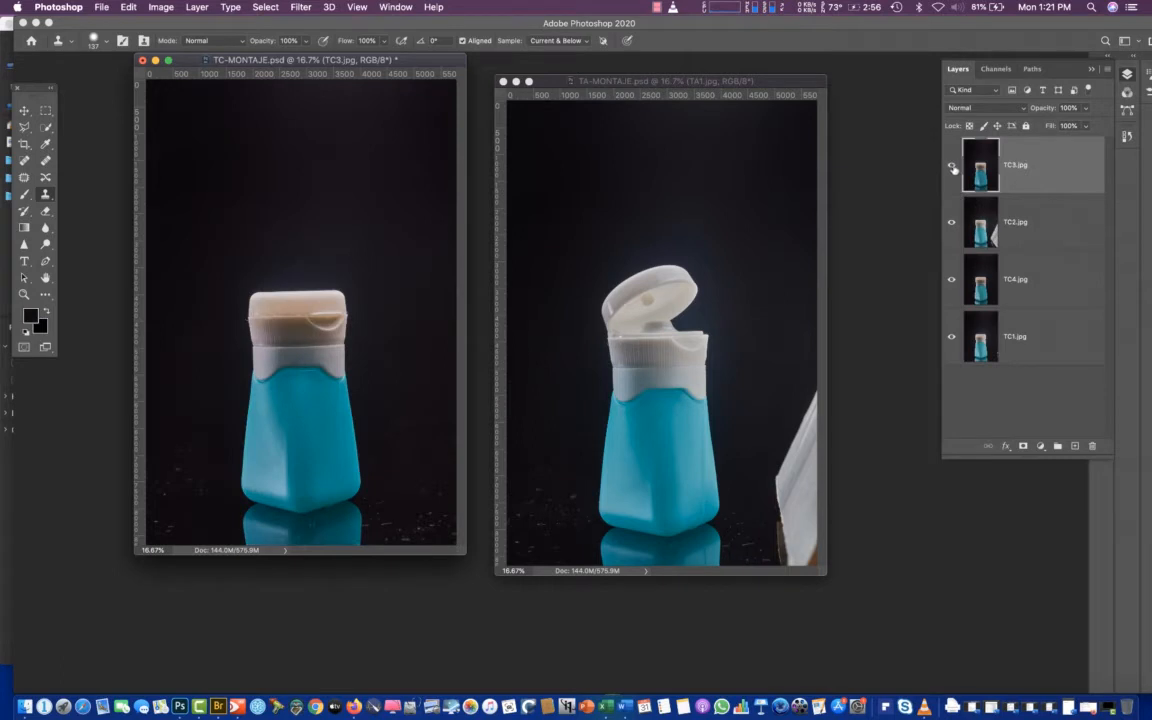
Hide TC3.jpg and TC2.jpg and move TC1.jpg directly above TC4.jpg in the layer stack
click(953, 170)
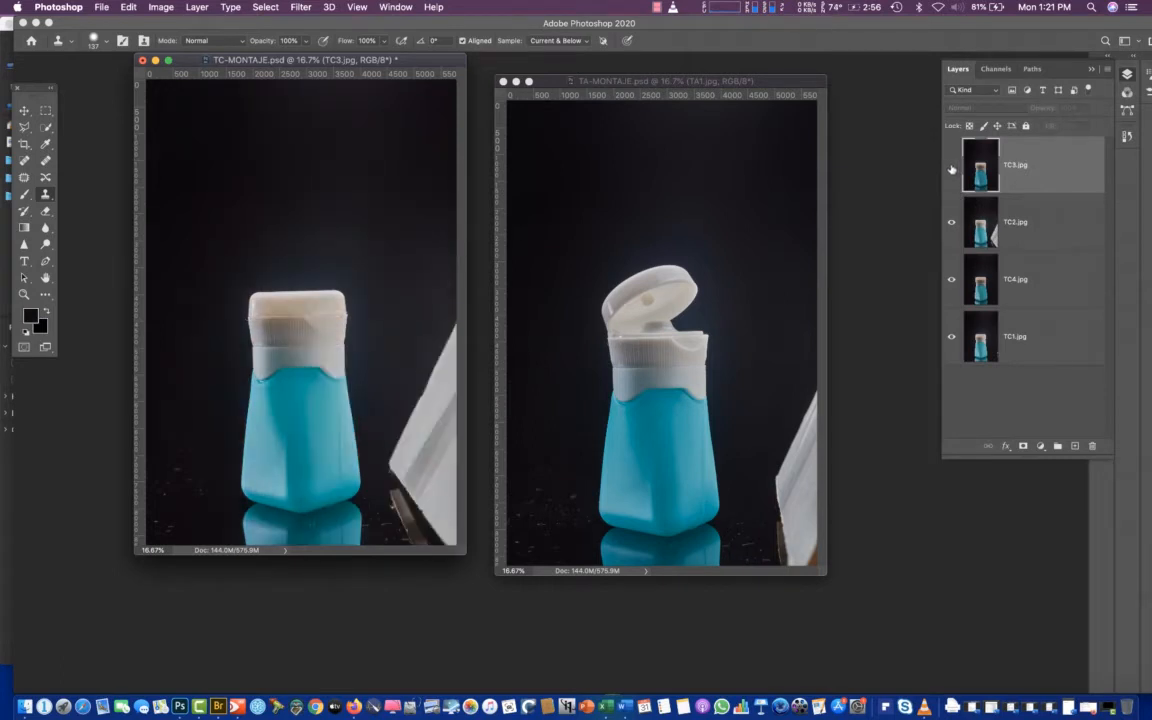
click(1008, 226)
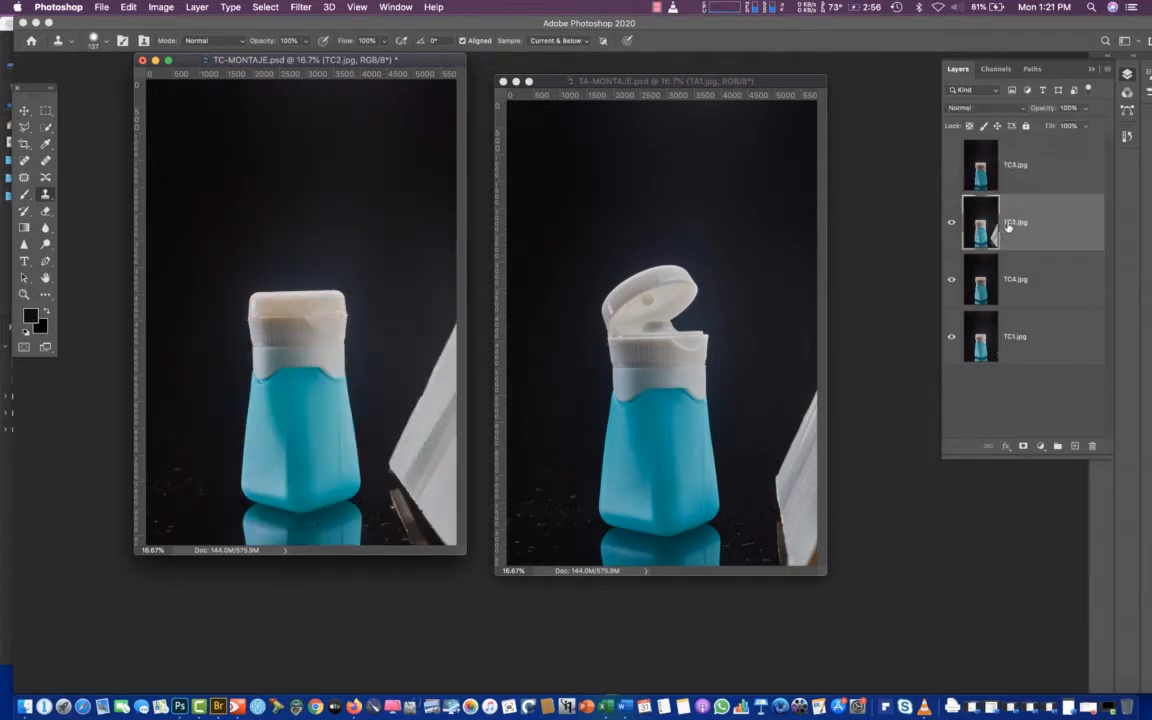
click(949, 224)
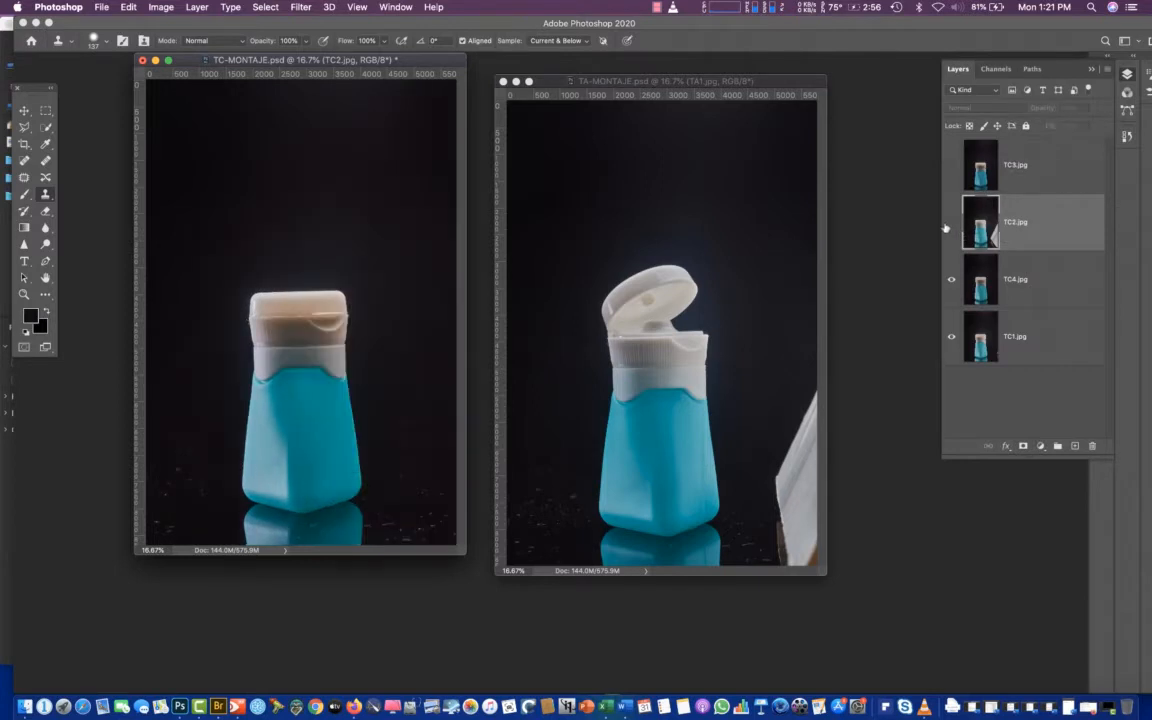
drag(975, 282, 961, 268)
Compare the bottle's lighting with TC1.jpg hidden and shown over TC4.jpg, and with TC3.jpg shown and hidden
click(951, 282)
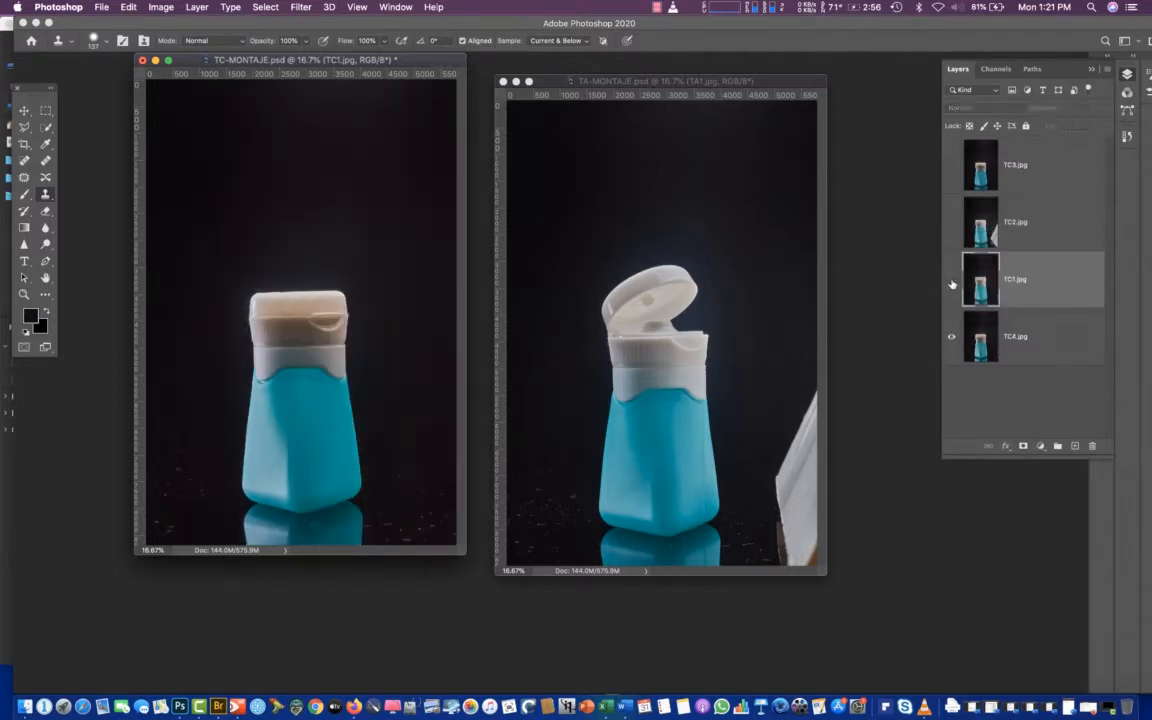
click(951, 283)
click(951, 283)
click(951, 283)
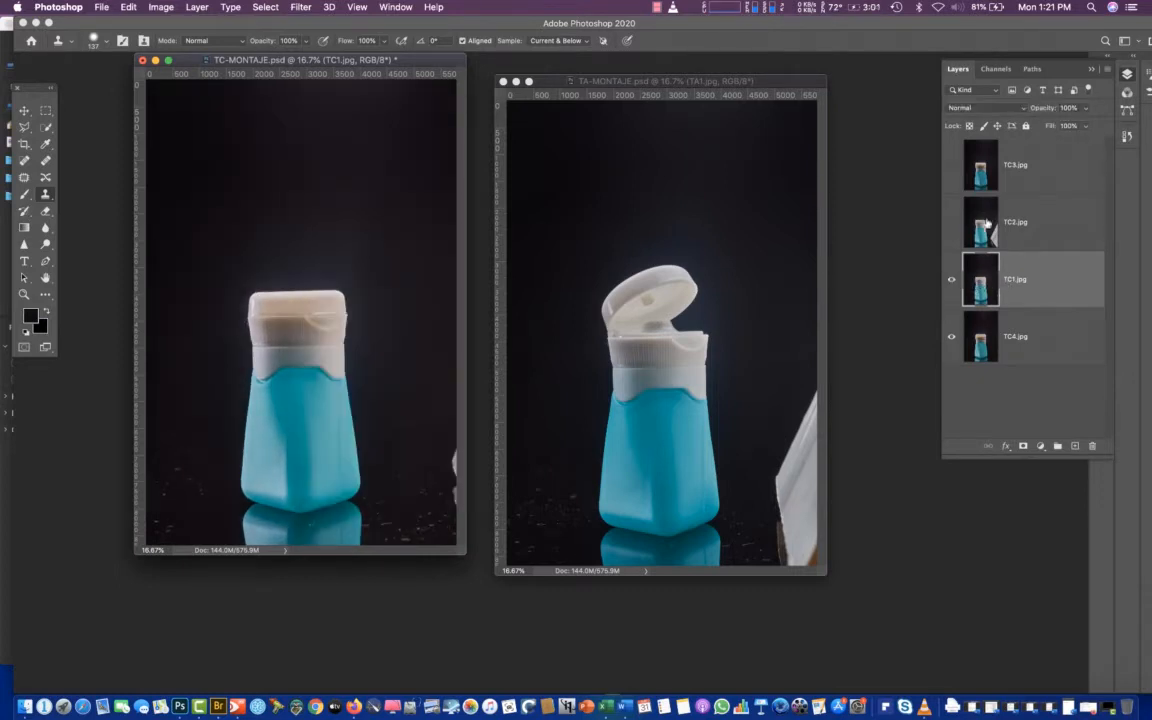
click(952, 172)
click(950, 176)
click(949, 175)
click(951, 169)
Show TC2.jpg, hide TC3.jpg and move TC3.jpg to the bottom of the layer stack
click(951, 222)
click(952, 172)
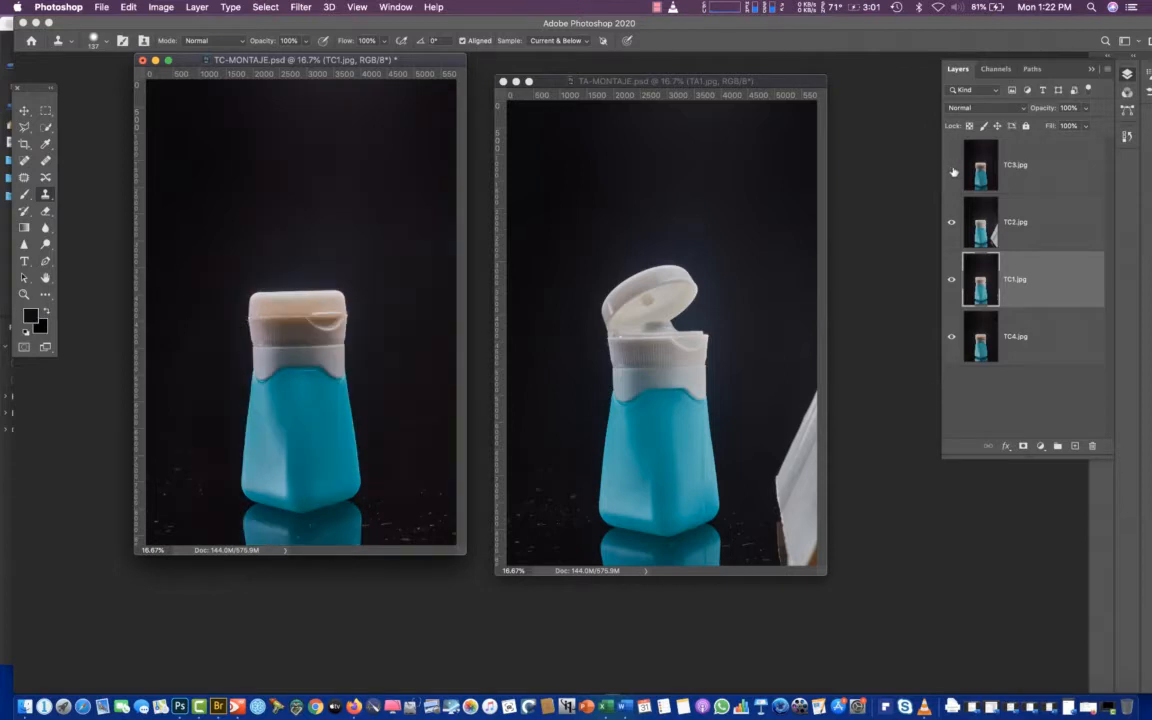
click(952, 172)
drag(979, 173, 979, 333)
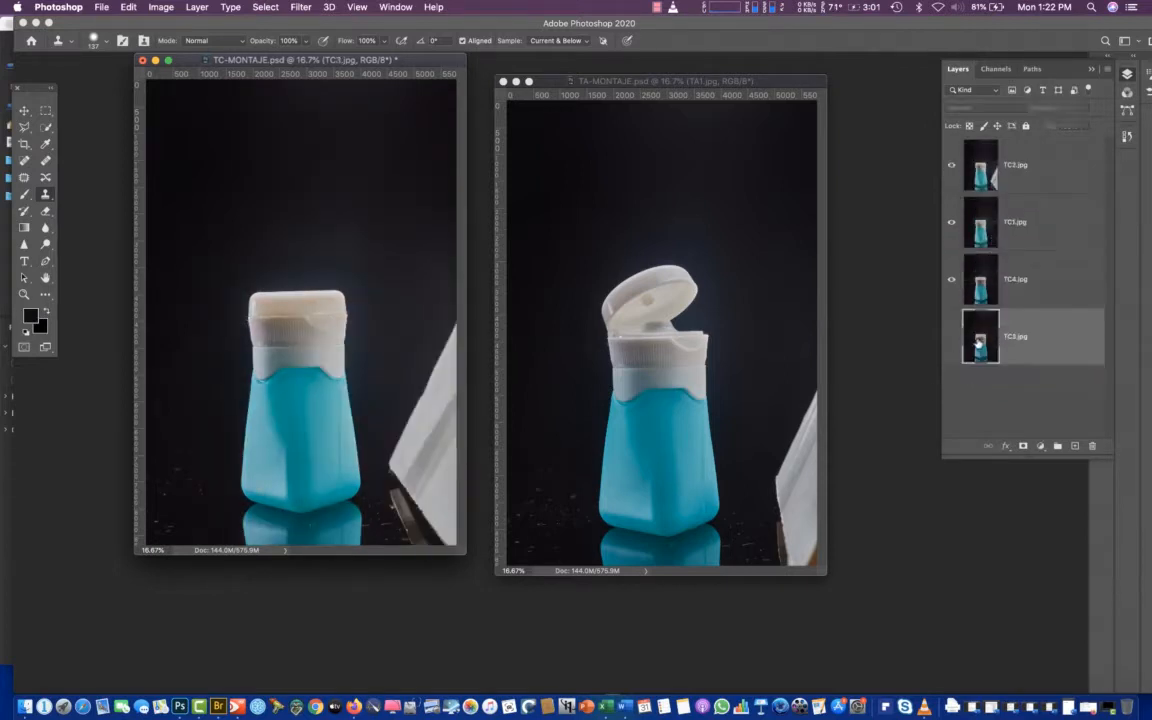
Examine each photo's lighting by hiding and showing TC2.jpg, TC3.jpg, TC4.jpg and TC1.jpg in turn
click(953, 167)
click(953, 167)
click(953, 167)
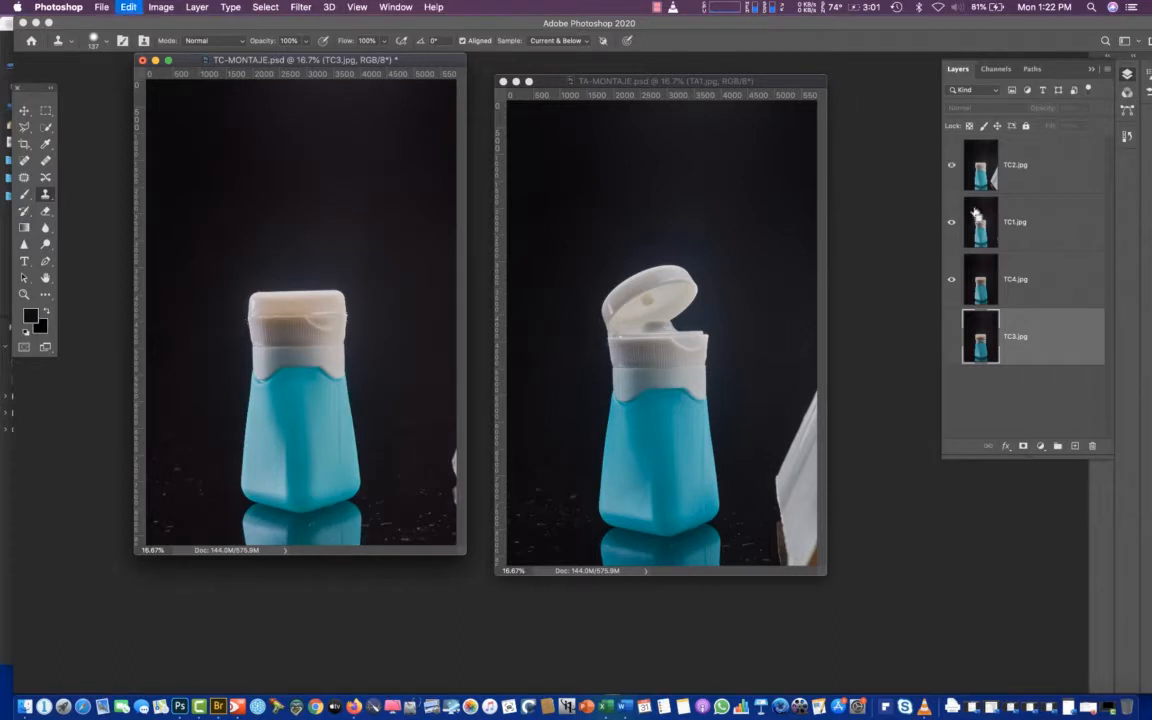
click(952, 165)
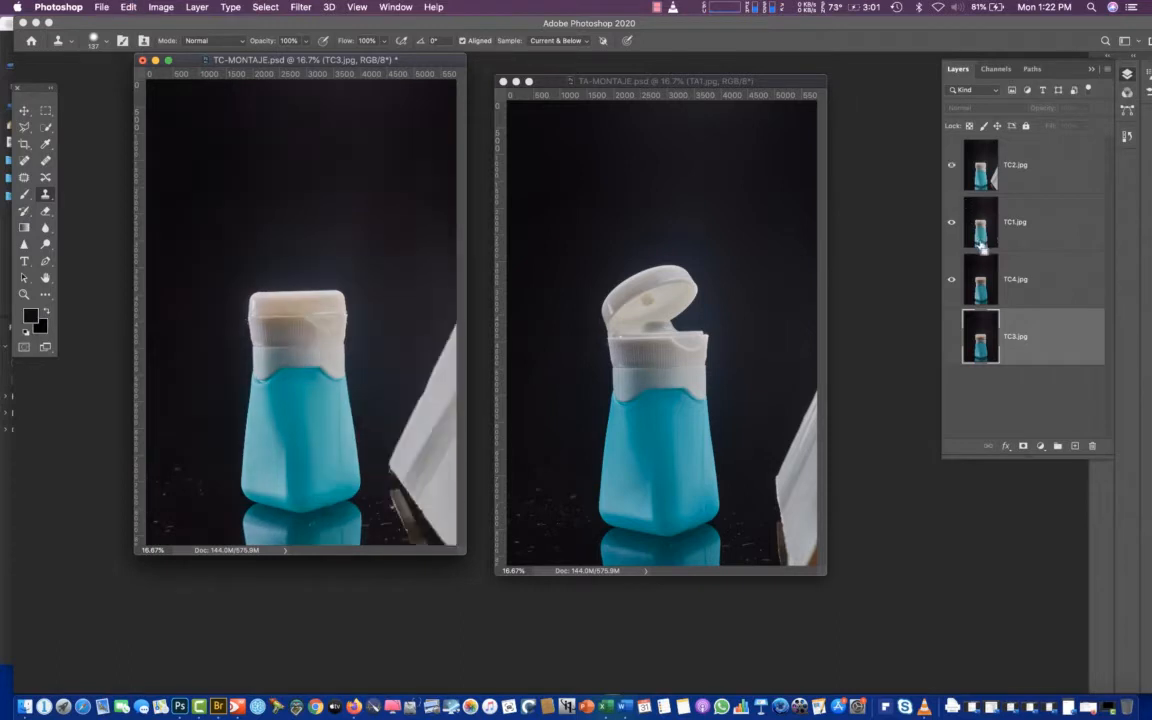
alt+click(951, 342)
alt+click(949, 341)
alt+click(952, 281)
alt+click(951, 281)
alt+click(951, 281)
alt+click(951, 281)
alt+click(948, 221)
alt+click(945, 220)
alt+click(952, 167)
alt+click(952, 167)
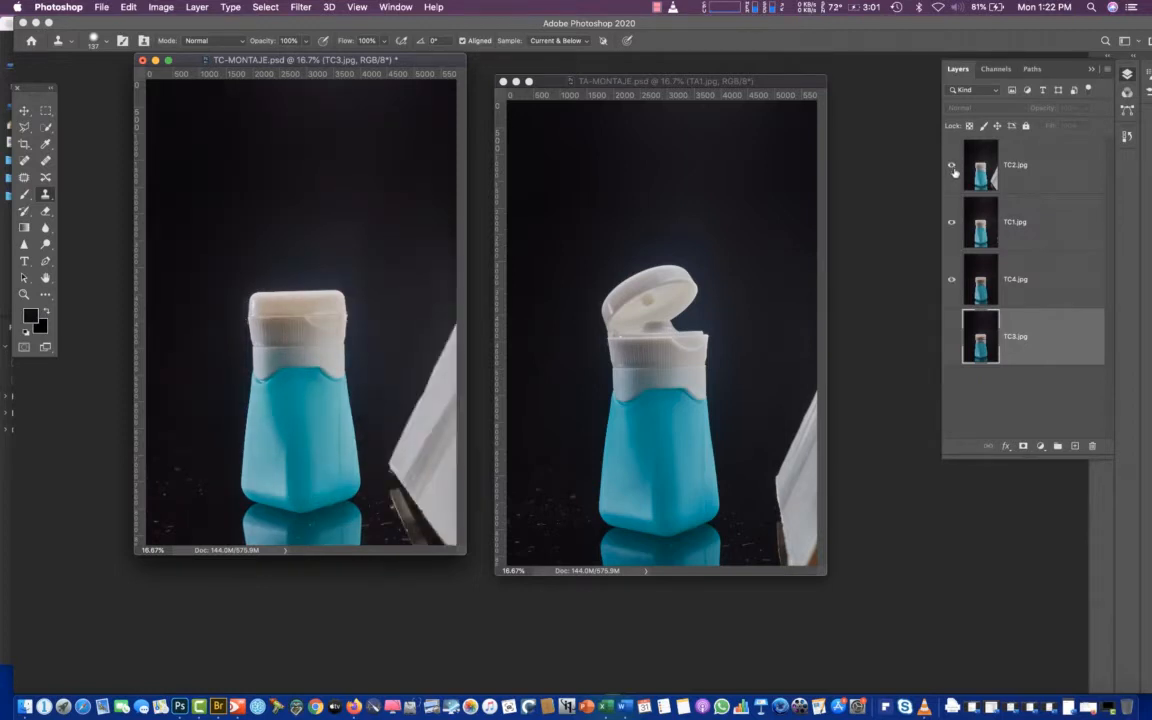
Move TC4.jpg to the top of the layer stack and compare the bottle with it hidden and shown
click(978, 290)
drag(978, 294, 960, 152)
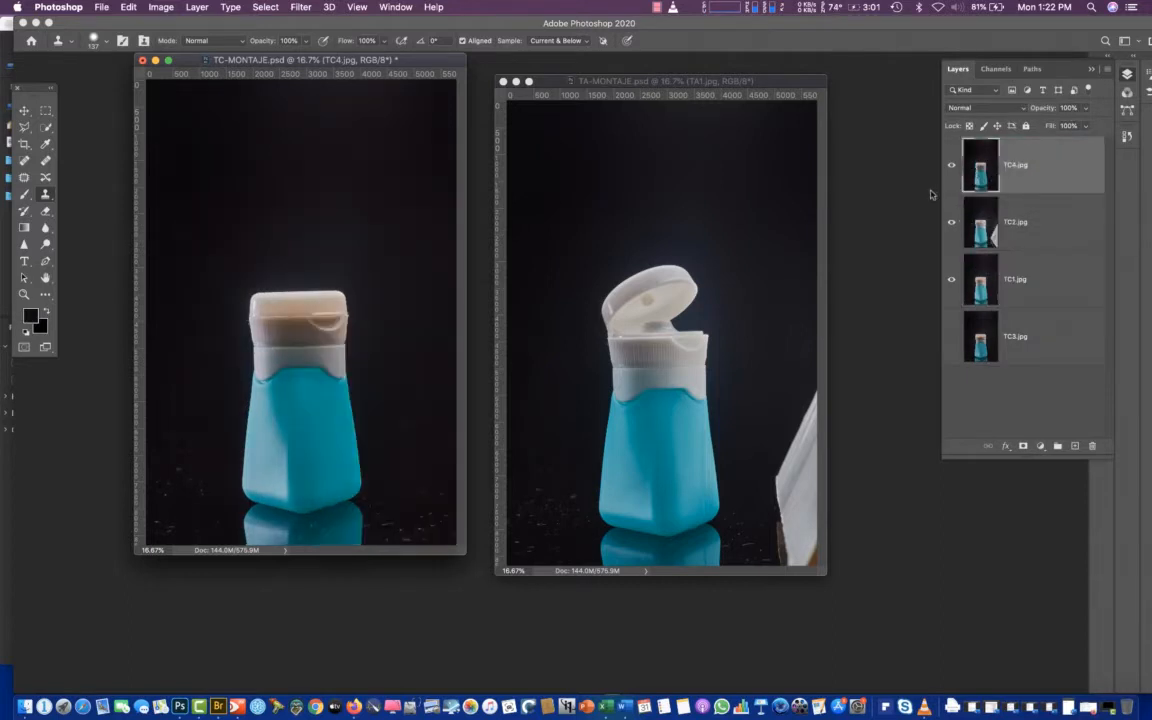
click(952, 166)
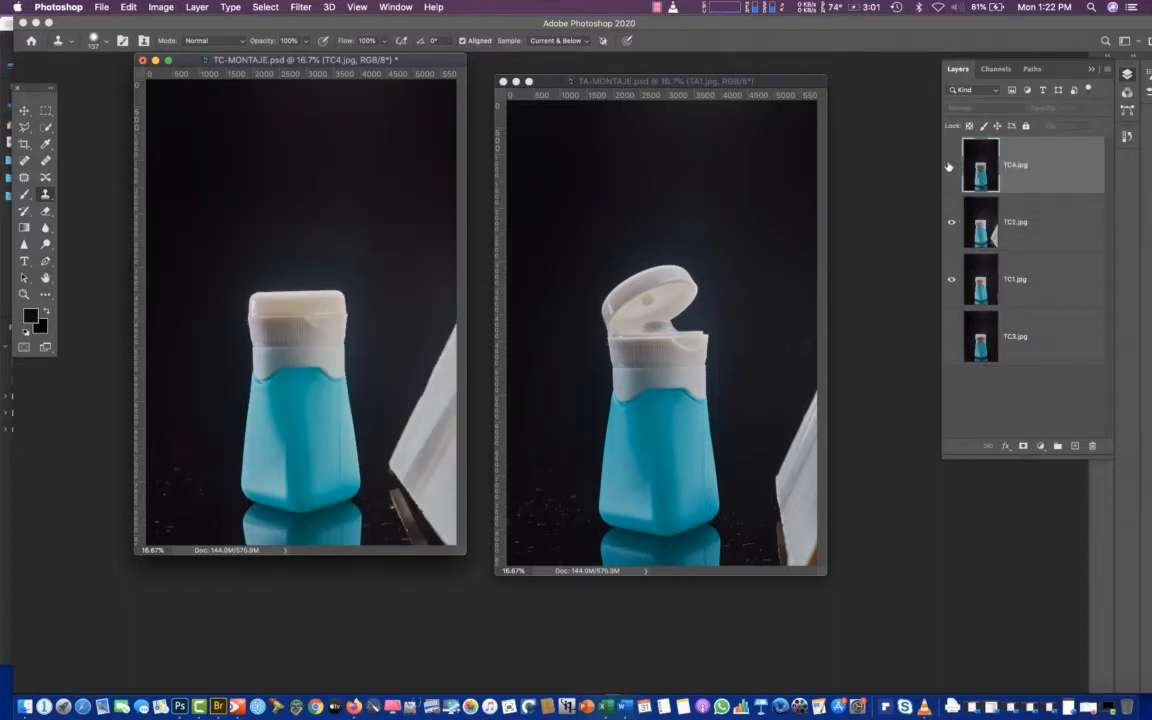
click(952, 166)
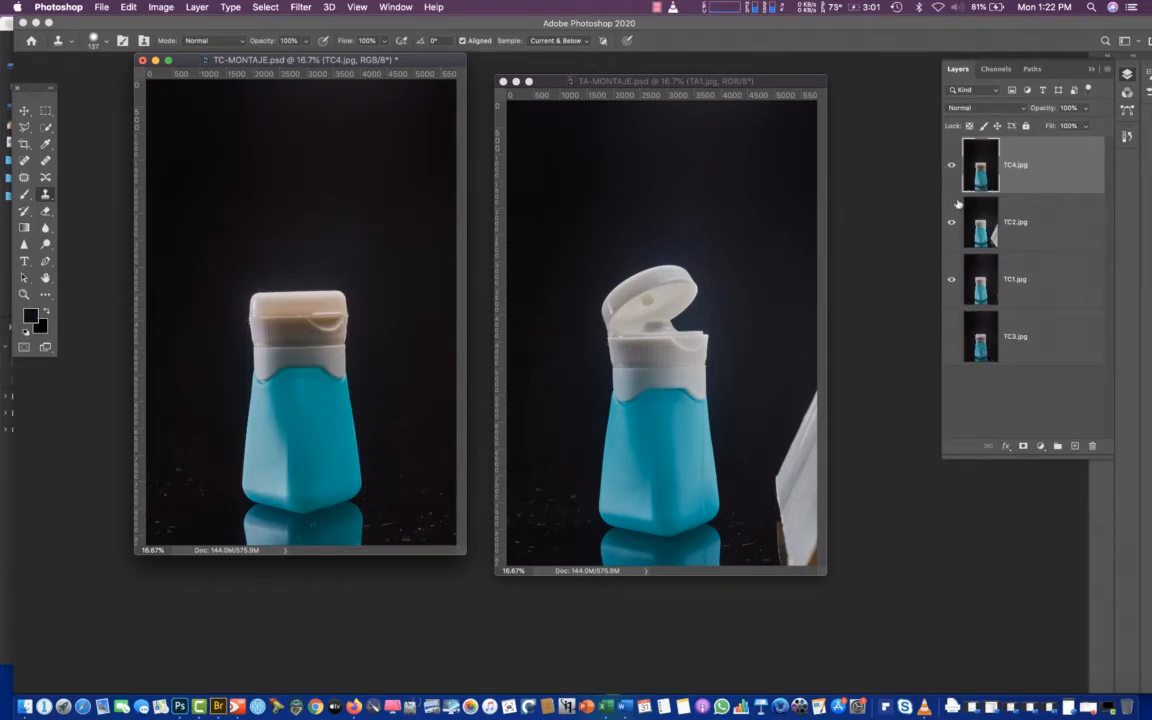
Isolate TC3.jpg as the only visible layer of TC-MONTAJE.psd, comparing it with all layers shown
alt+click(953, 339)
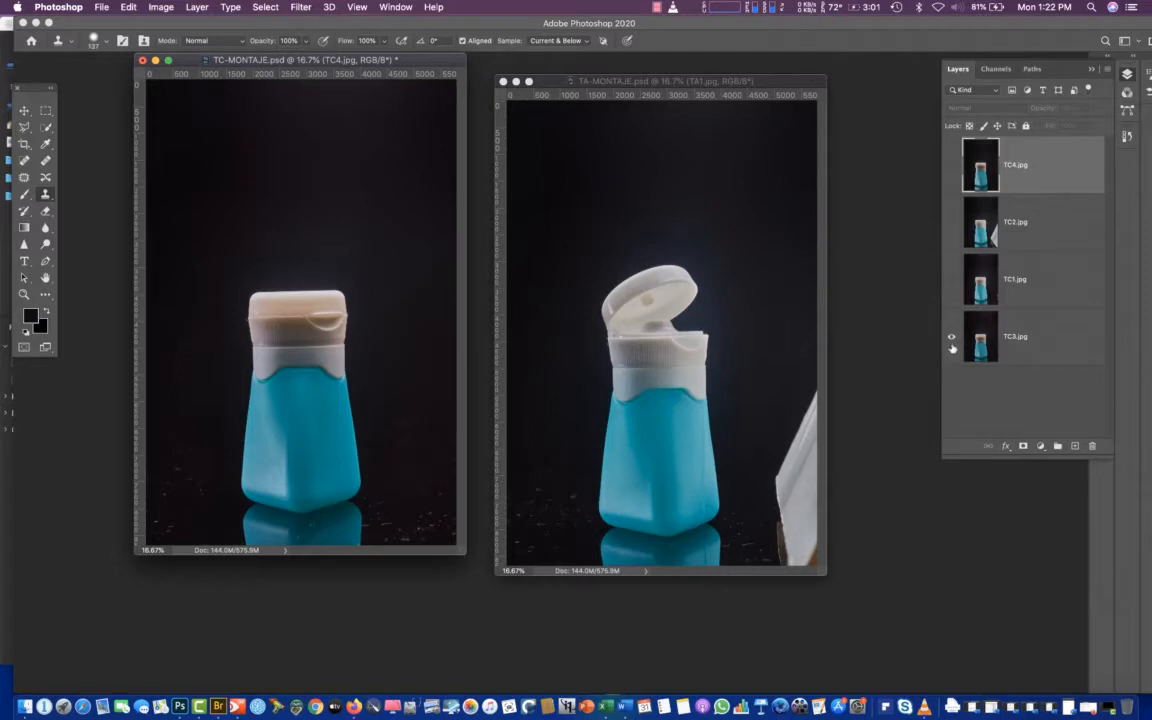
alt+click(952, 339)
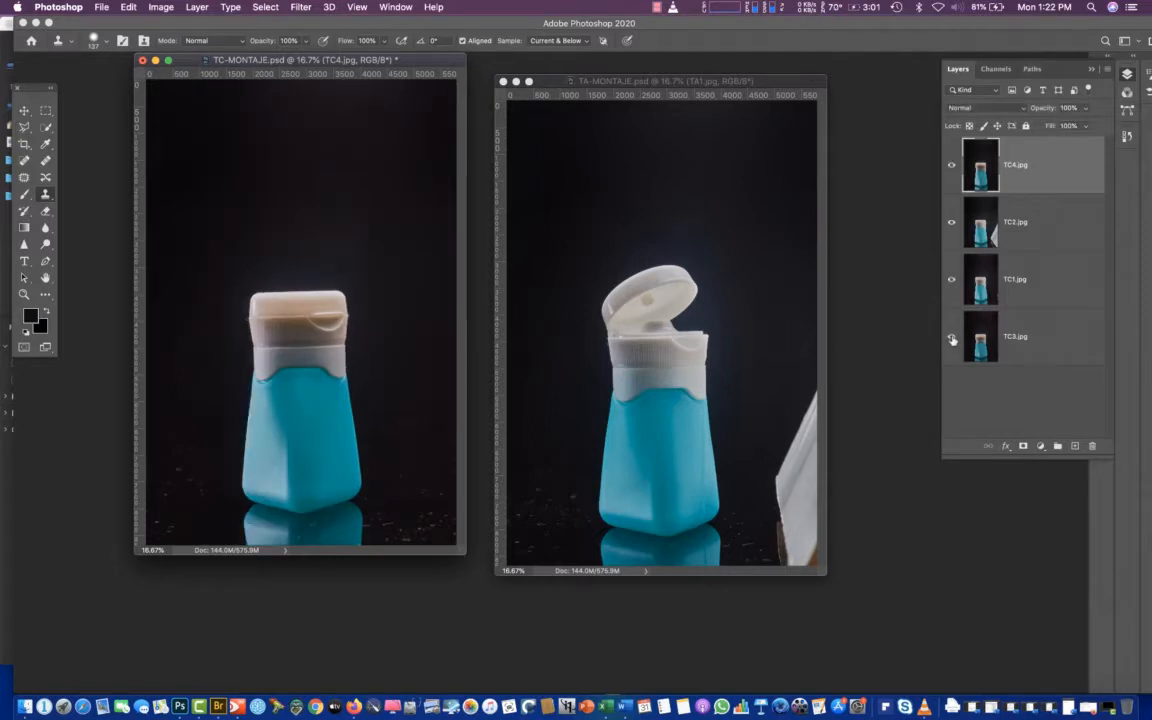
alt+click(952, 339)
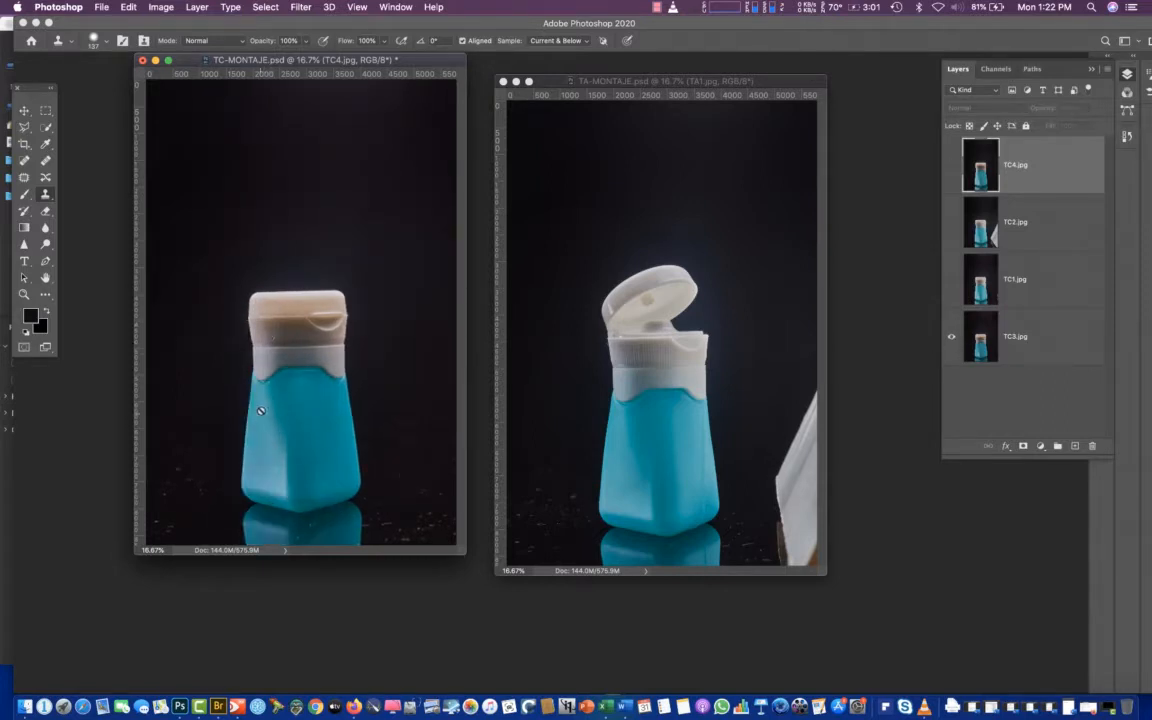
Show all layers of TC-MONTAJE.psd, select each photo layer in turn, and compare the bottle with TC4.jpg hidden and shown
alt+click(952, 338)
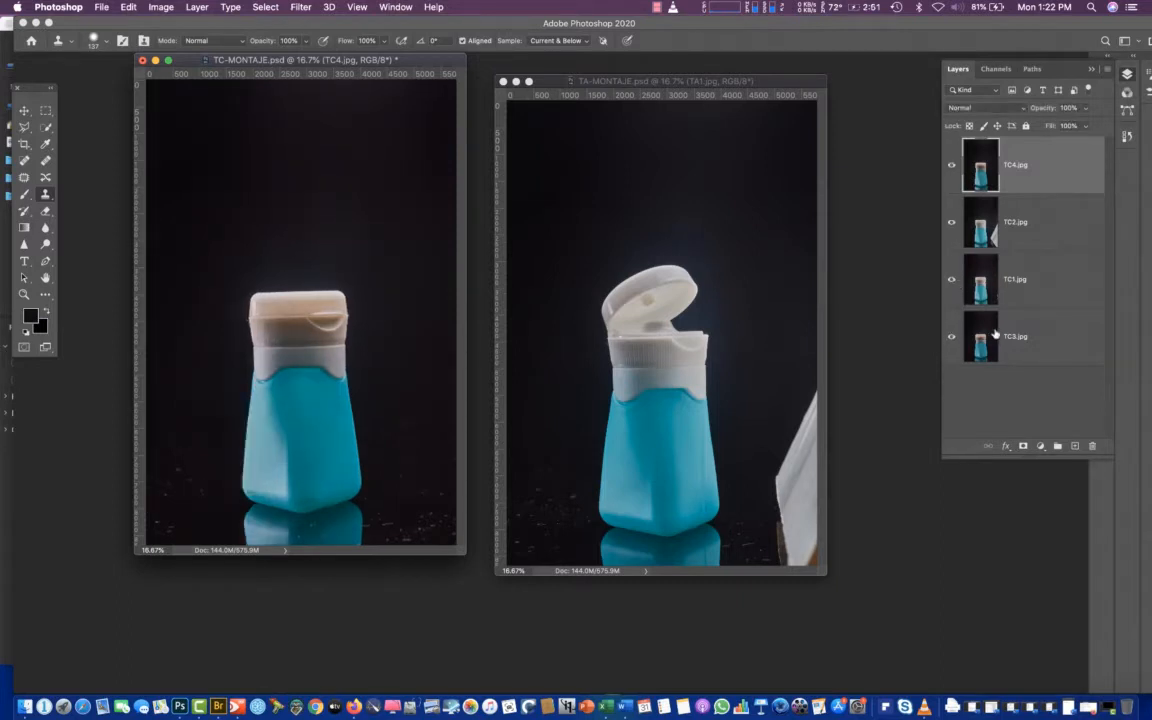
click(980, 338)
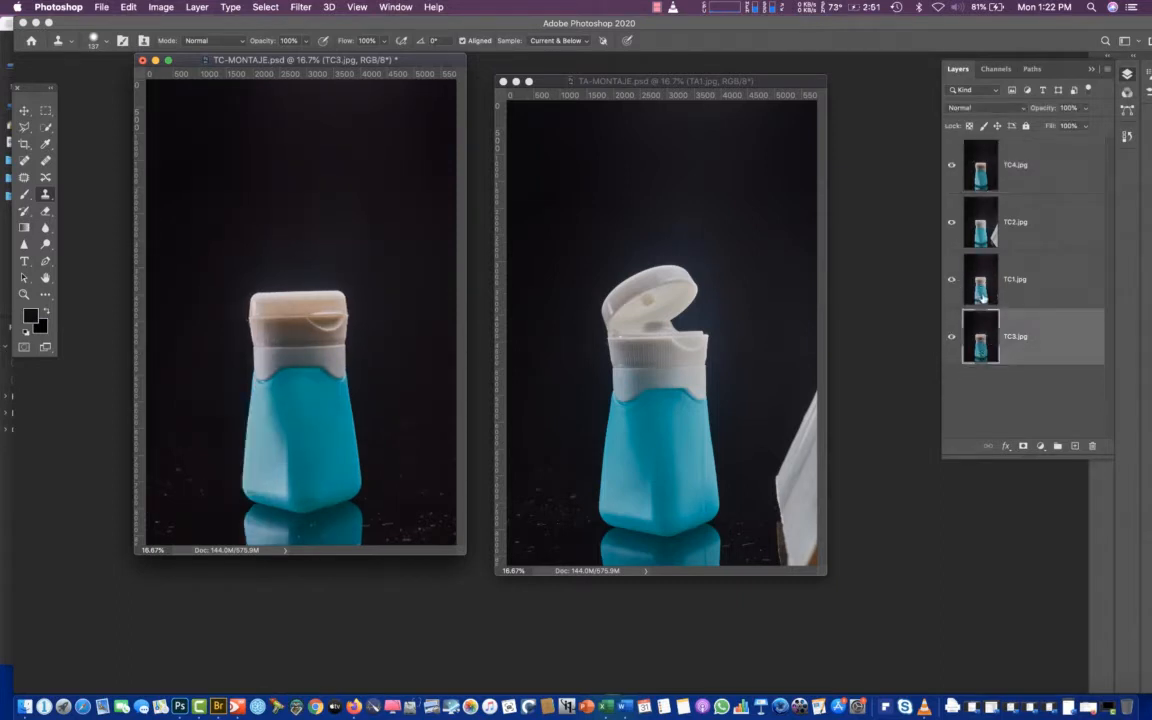
click(984, 292)
click(979, 216)
click(985, 296)
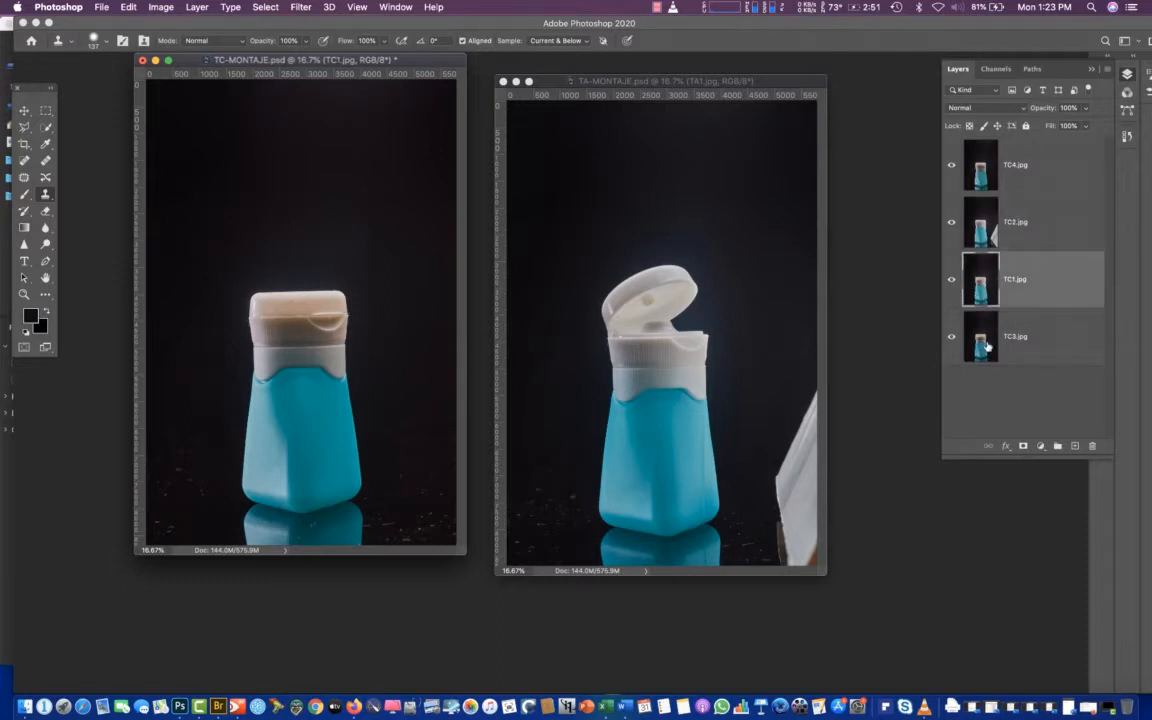
click(980, 336)
click(980, 165)
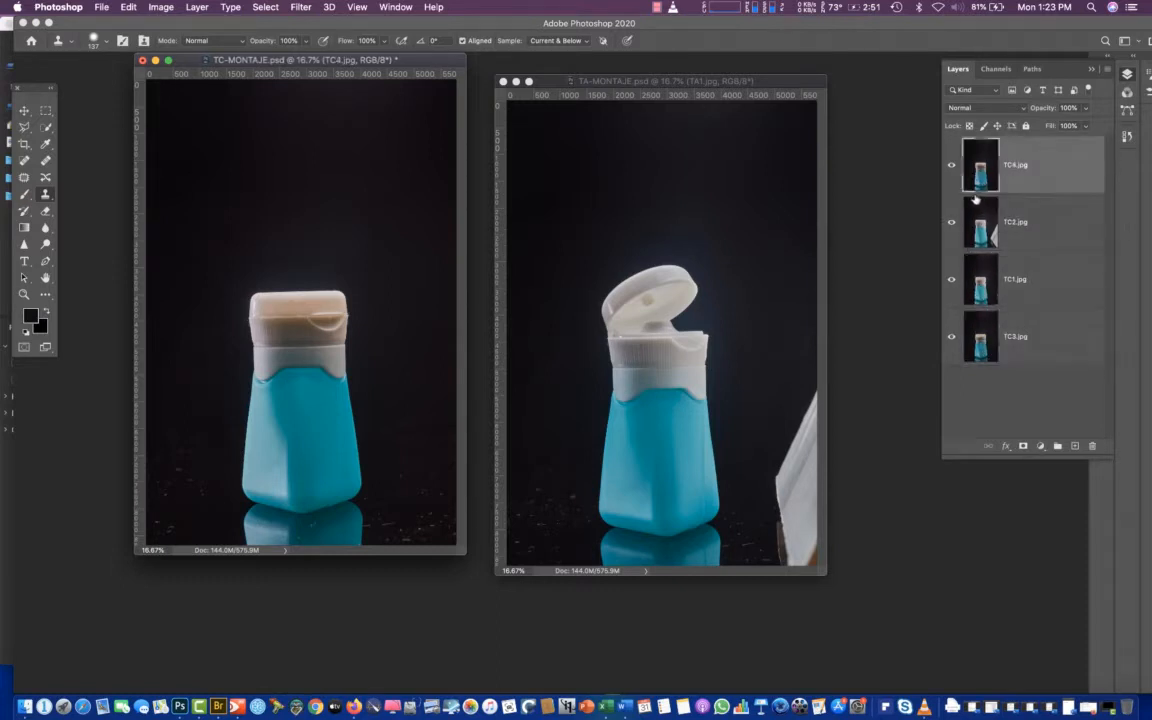
click(952, 167)
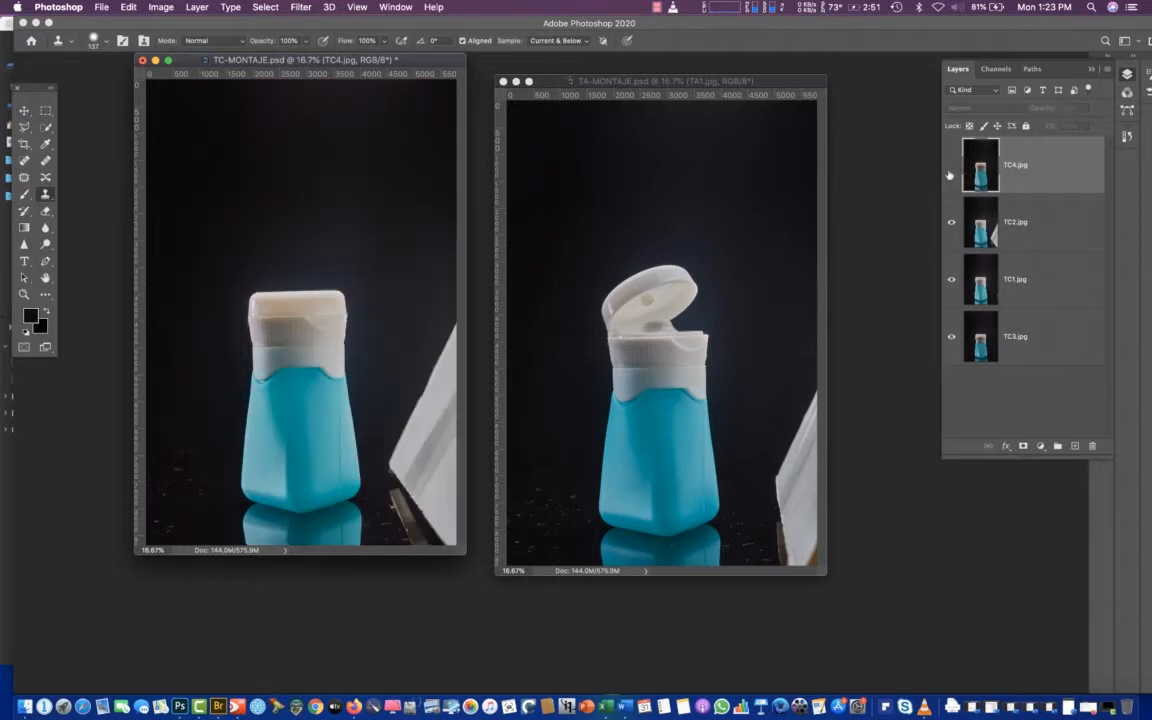
click(952, 167)
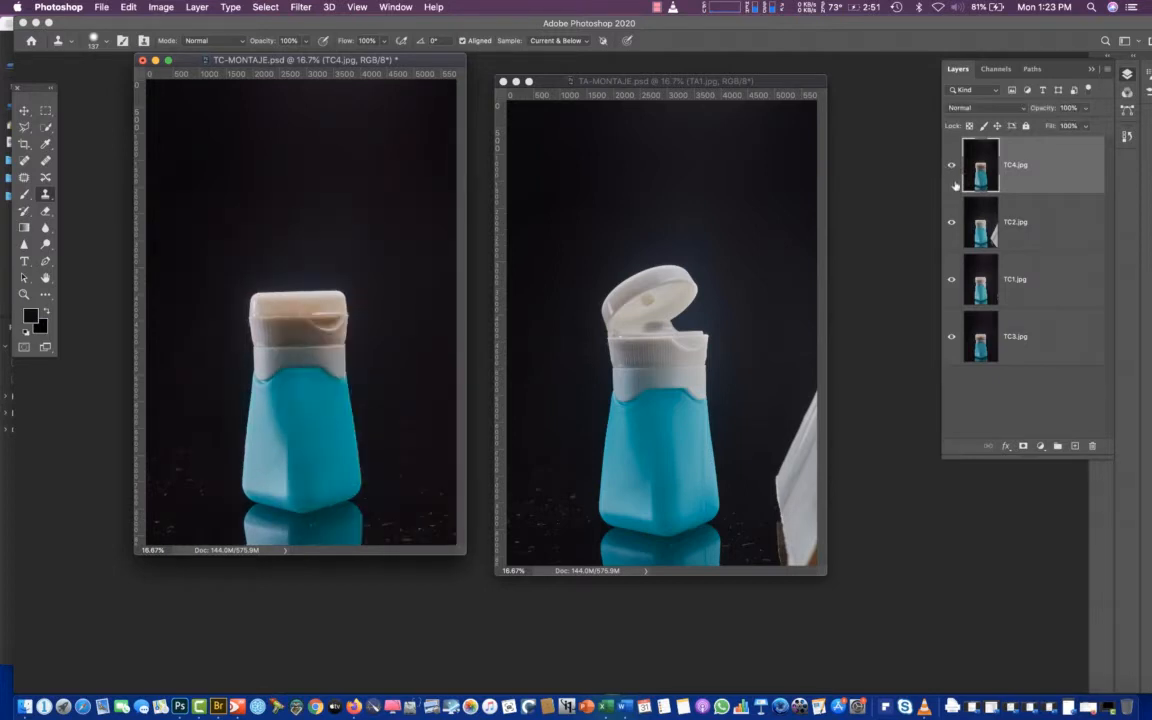
click(951, 167)
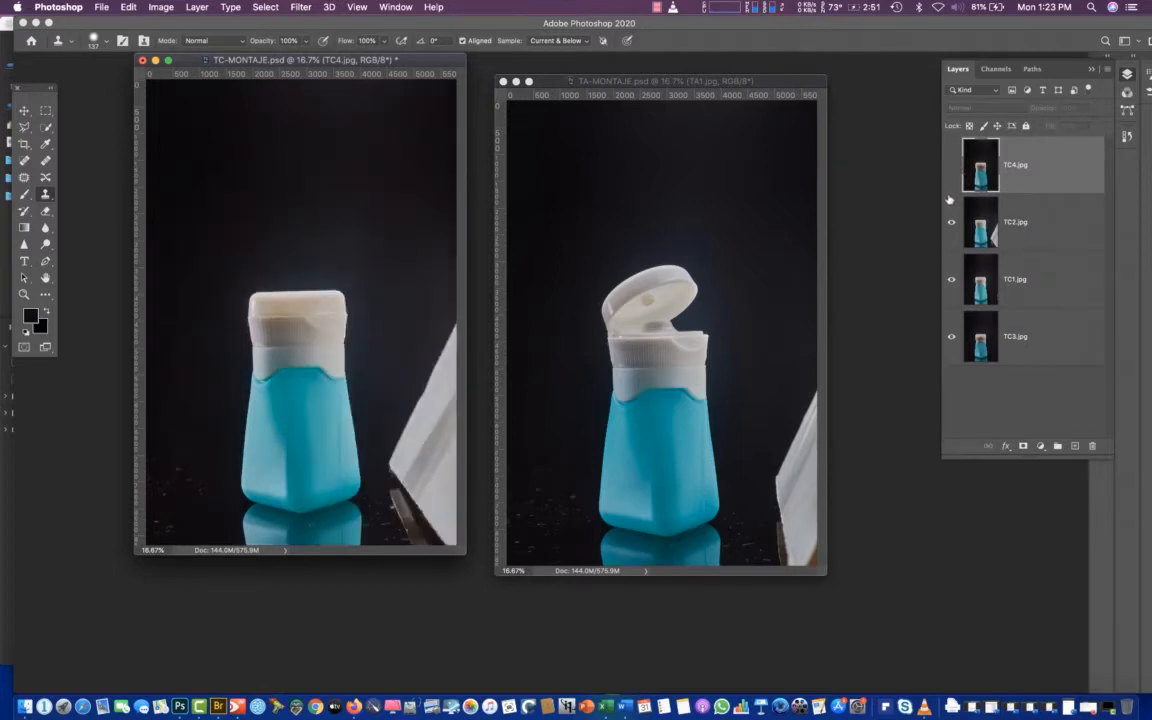
Compare TC2.jpg with TC1.jpg beneath it by repeatedly hiding and showing TC2.jpg
click(952, 224)
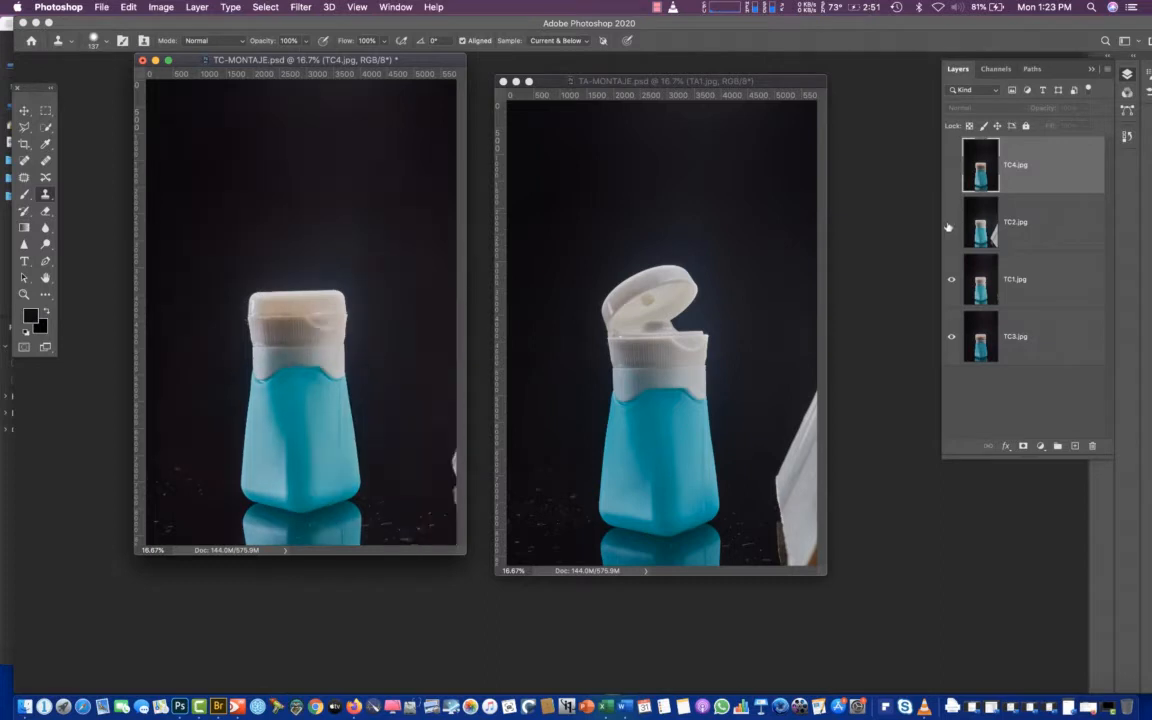
click(952, 224)
click(952, 224)
click(952, 224)
click(952, 226)
Compare TC1.jpg with TC3.jpg by hiding and showing TC1.jpg, and make TC2.jpg and TC4.jpg visible again
click(952, 284)
click(952, 284)
click(946, 289)
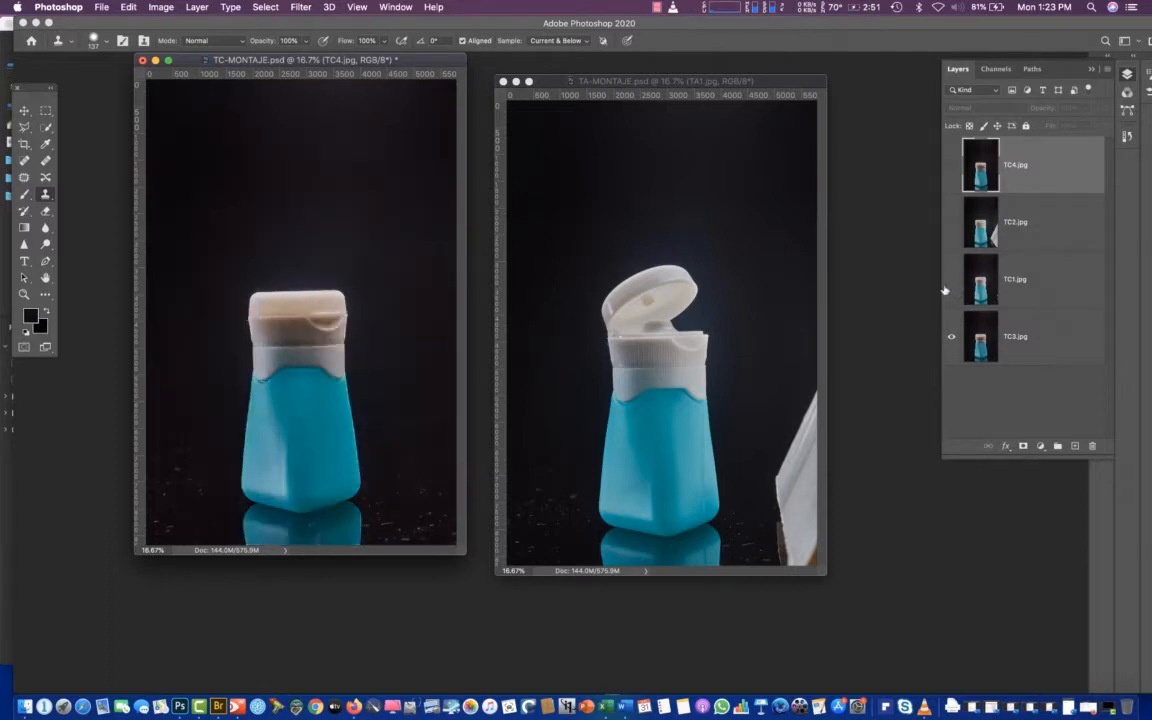
click(946, 289)
click(950, 290)
click(952, 291)
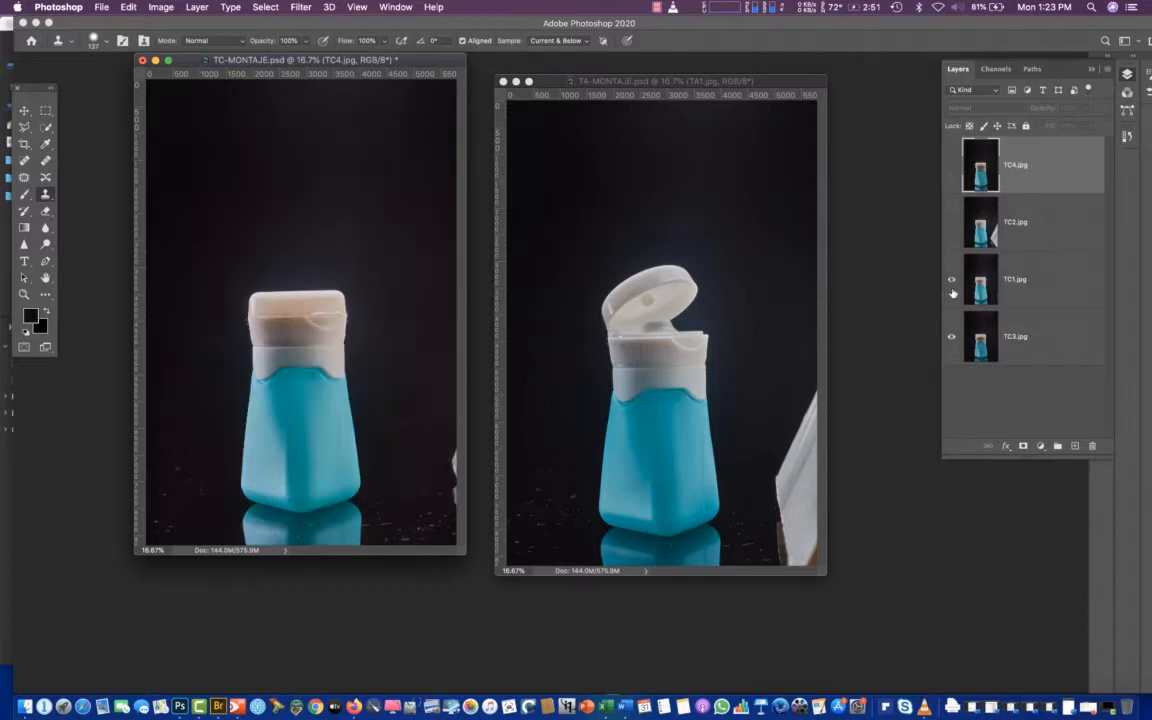
click(952, 286)
click(952, 286)
click(951, 222)
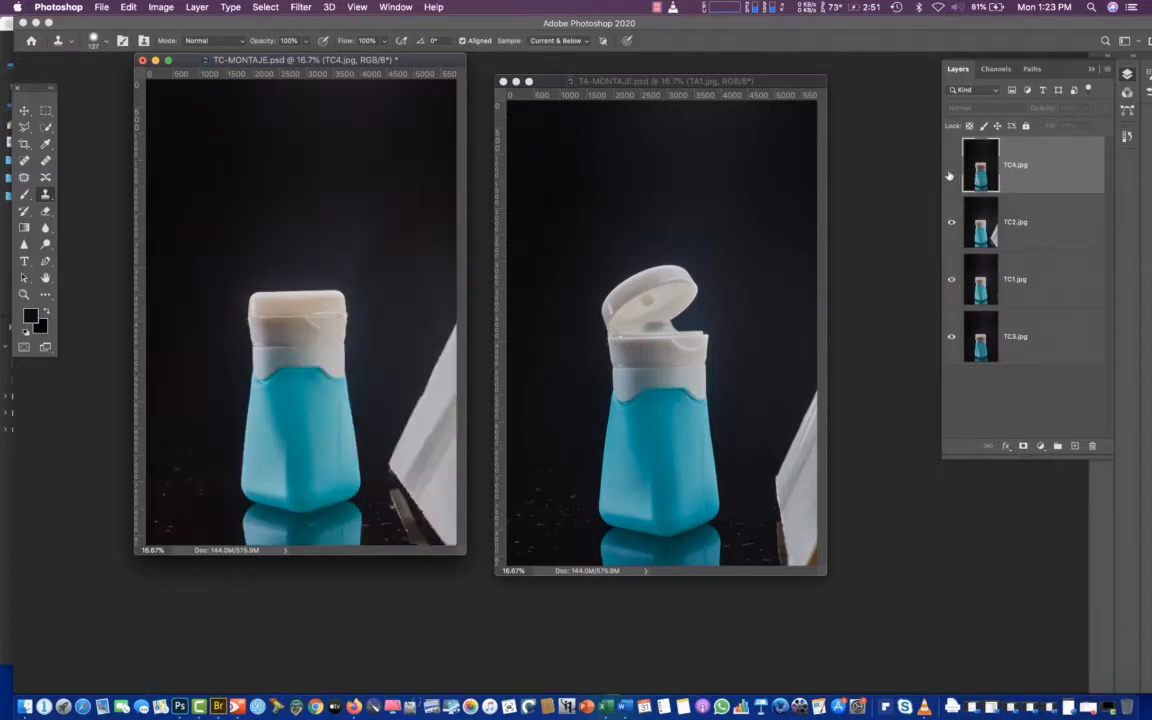
click(954, 174)
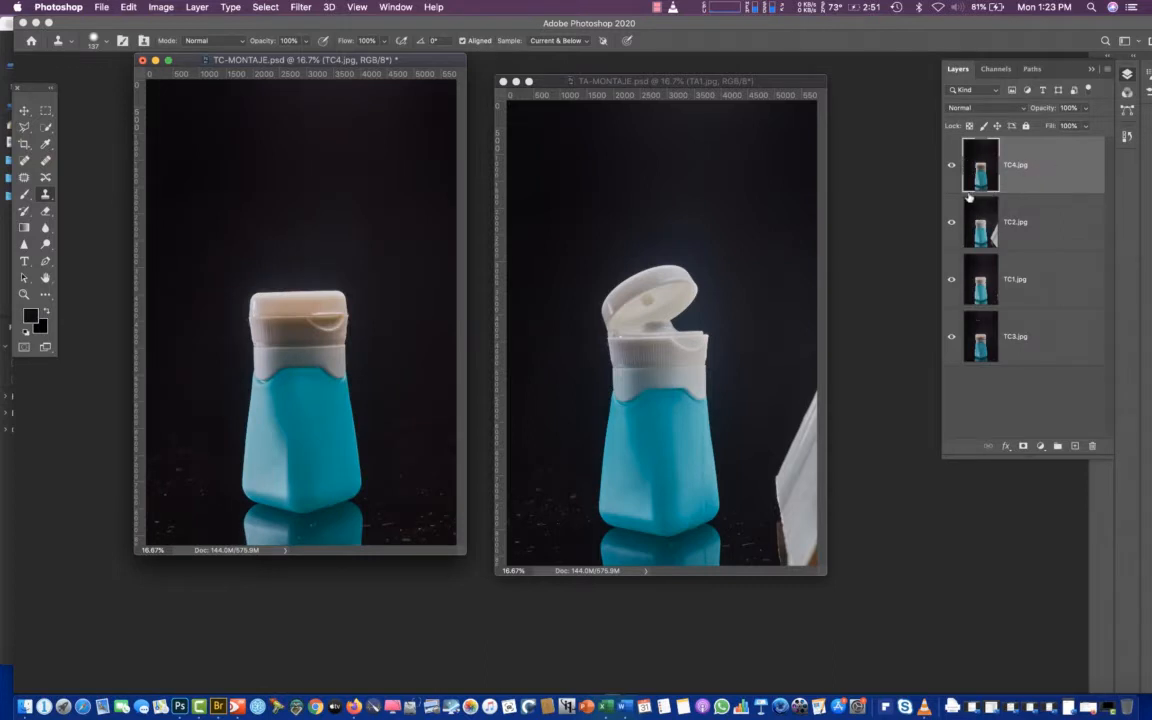
Set TC4.jpg to Difference blending and nudge it horizontally with the Move tool until its bottle lines up with TC2.jpg beneath
click(966, 108)
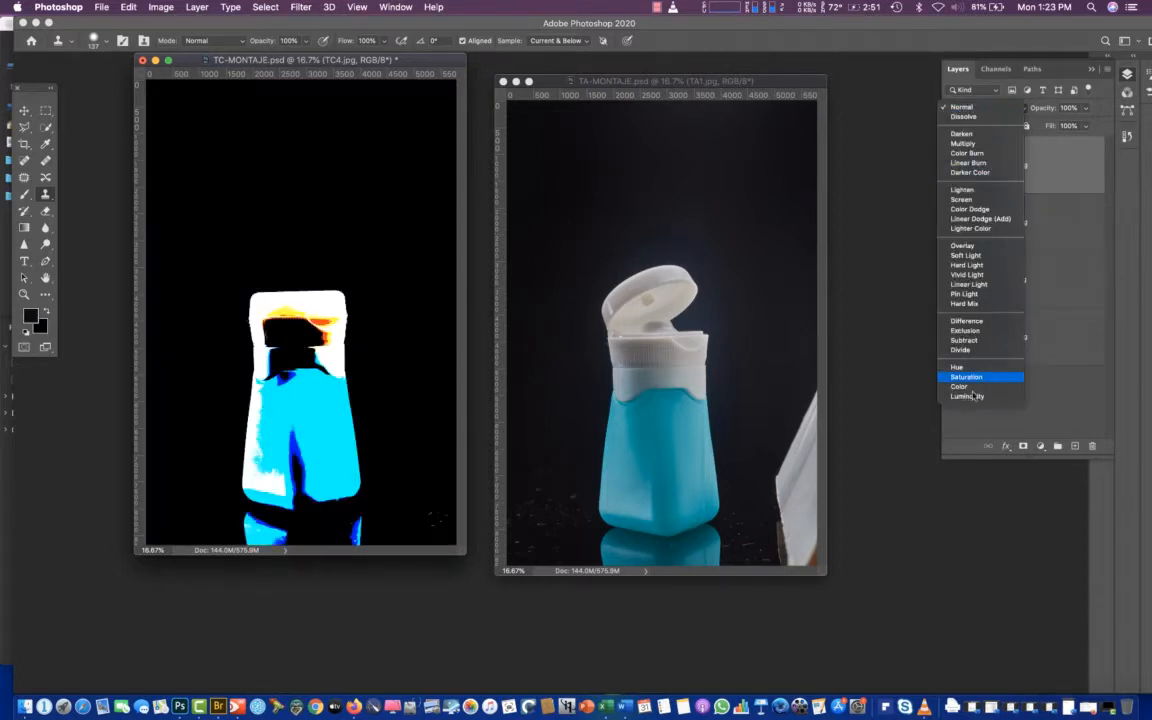
click(975, 321)
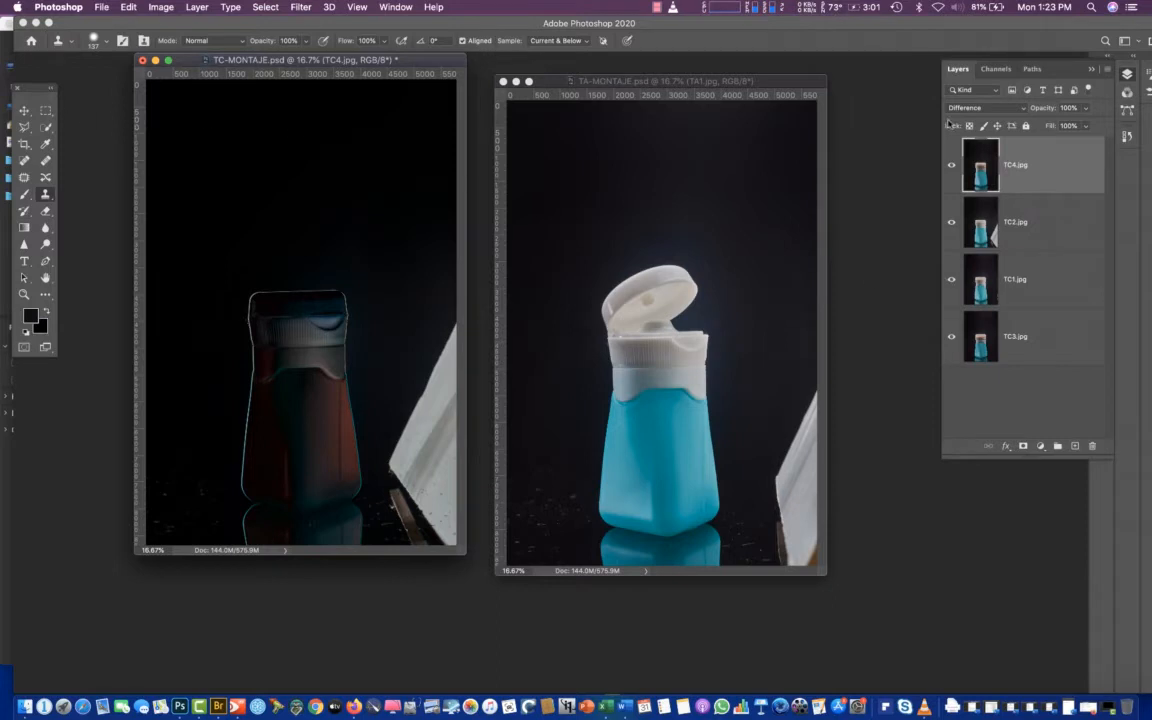
click(22, 111)
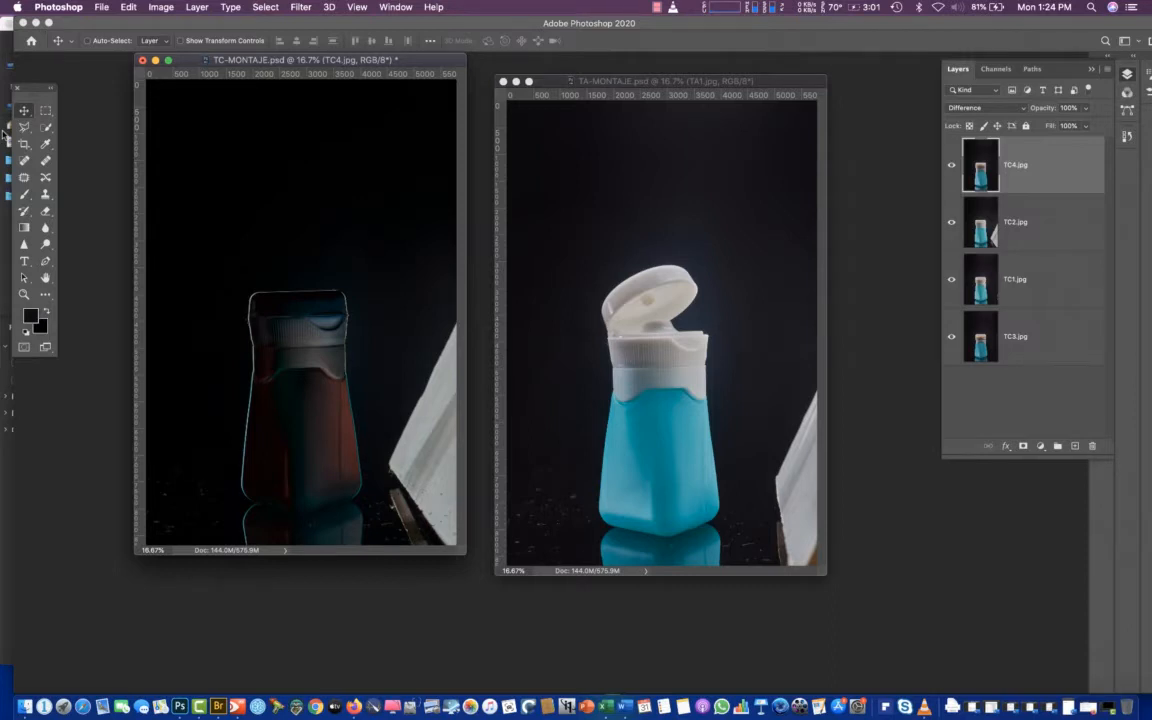
key(Right)
key(Right)
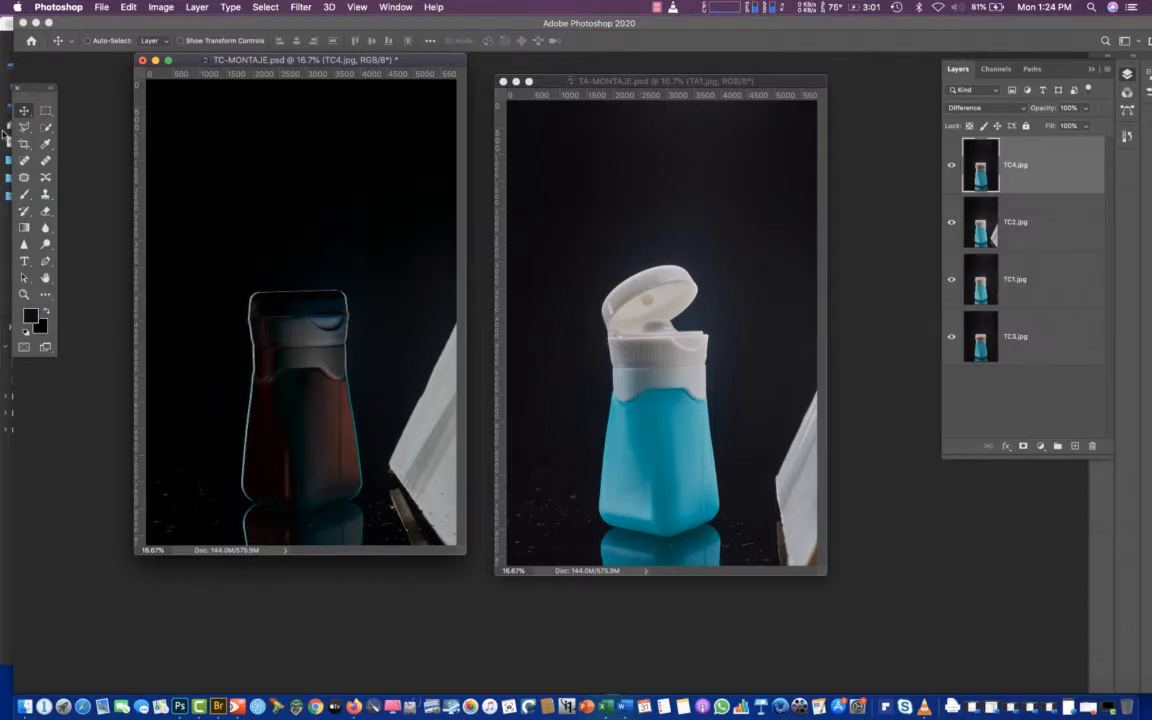
key(shift+Left)
key(shift+Left)
key(shift+Left)
key(Left)
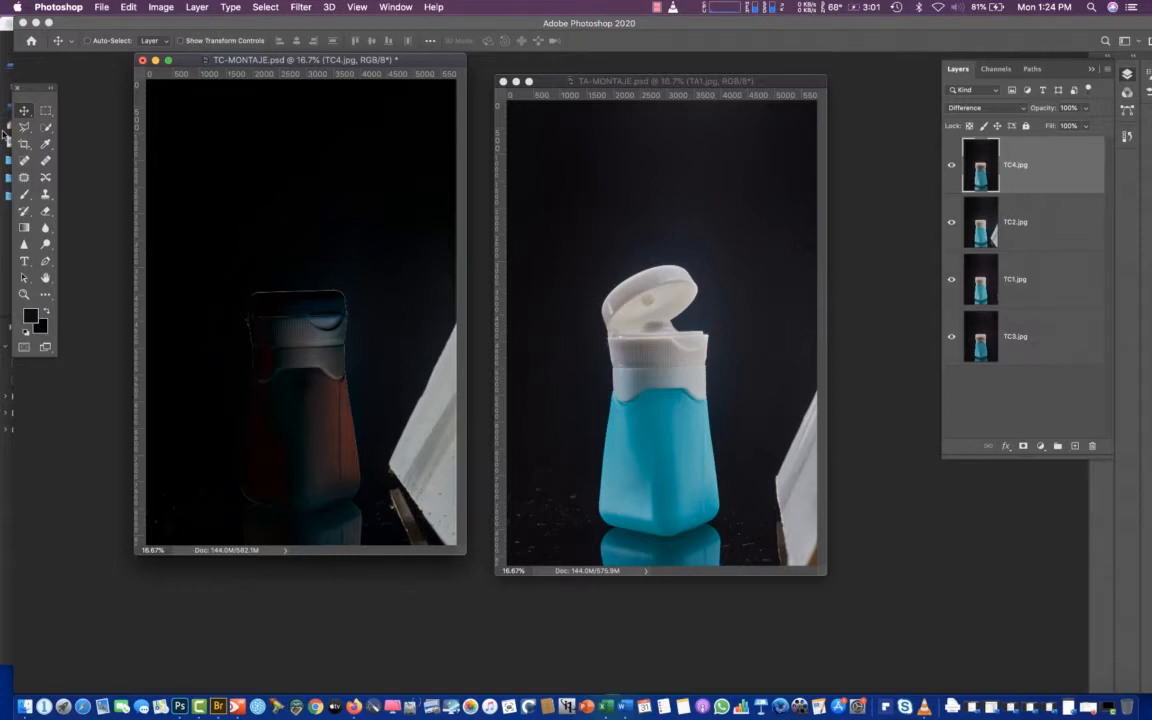
Return TC4.jpg to Normal blending and check its alignment by hiding and showing TC4.jpg and TC2.jpg
click(988, 108)
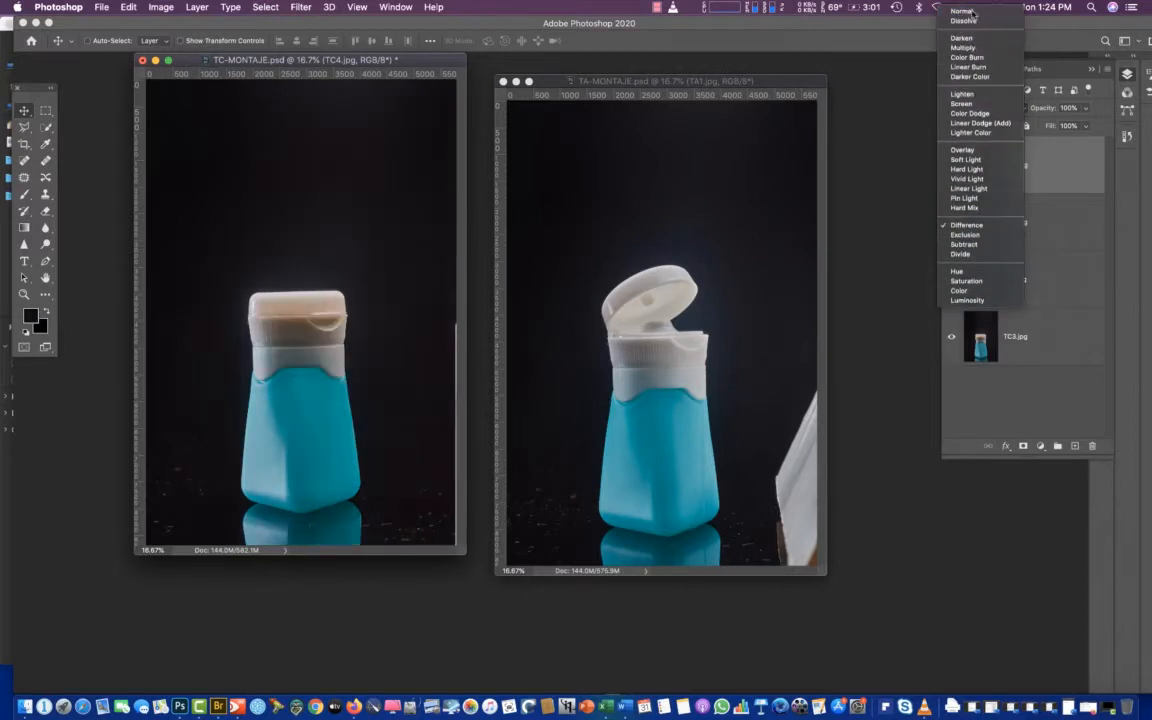
click(977, 10)
click(950, 166)
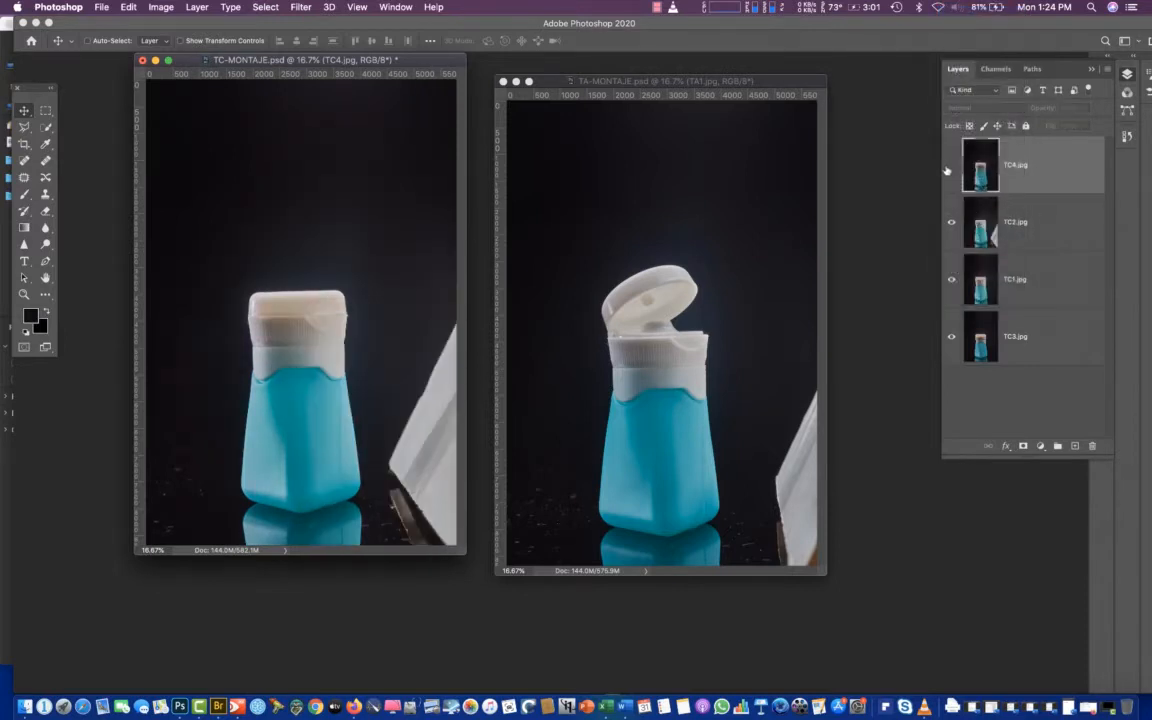
click(950, 166)
click(949, 168)
click(949, 168)
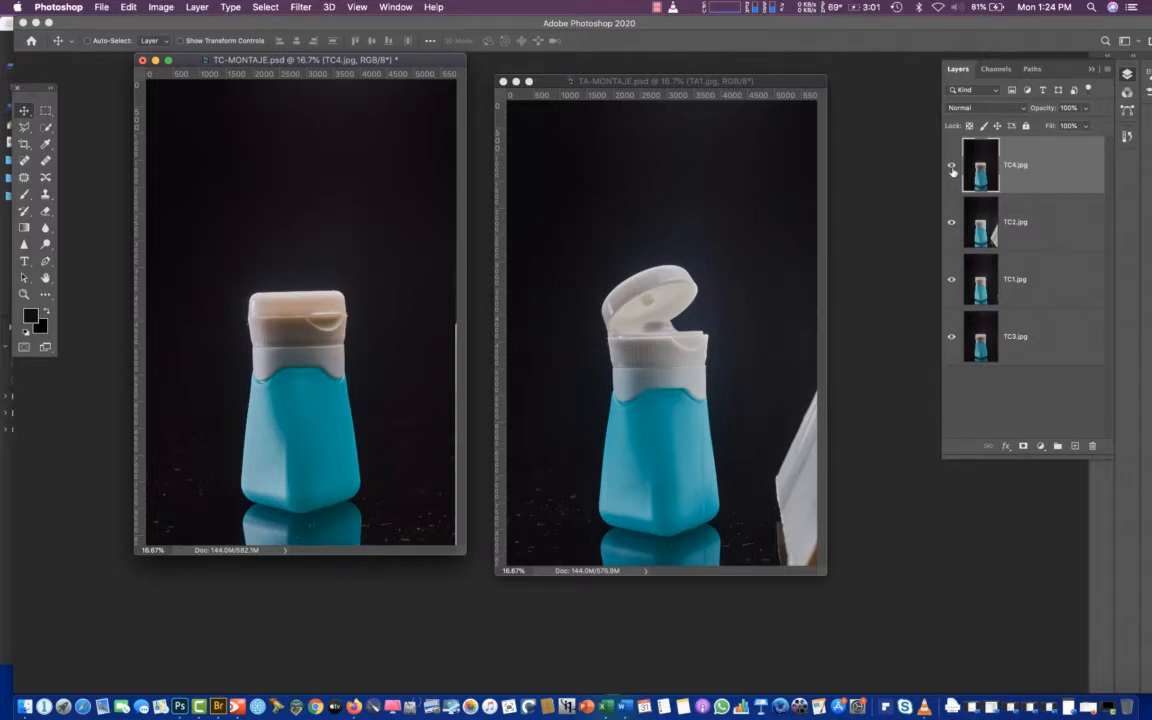
click(951, 167)
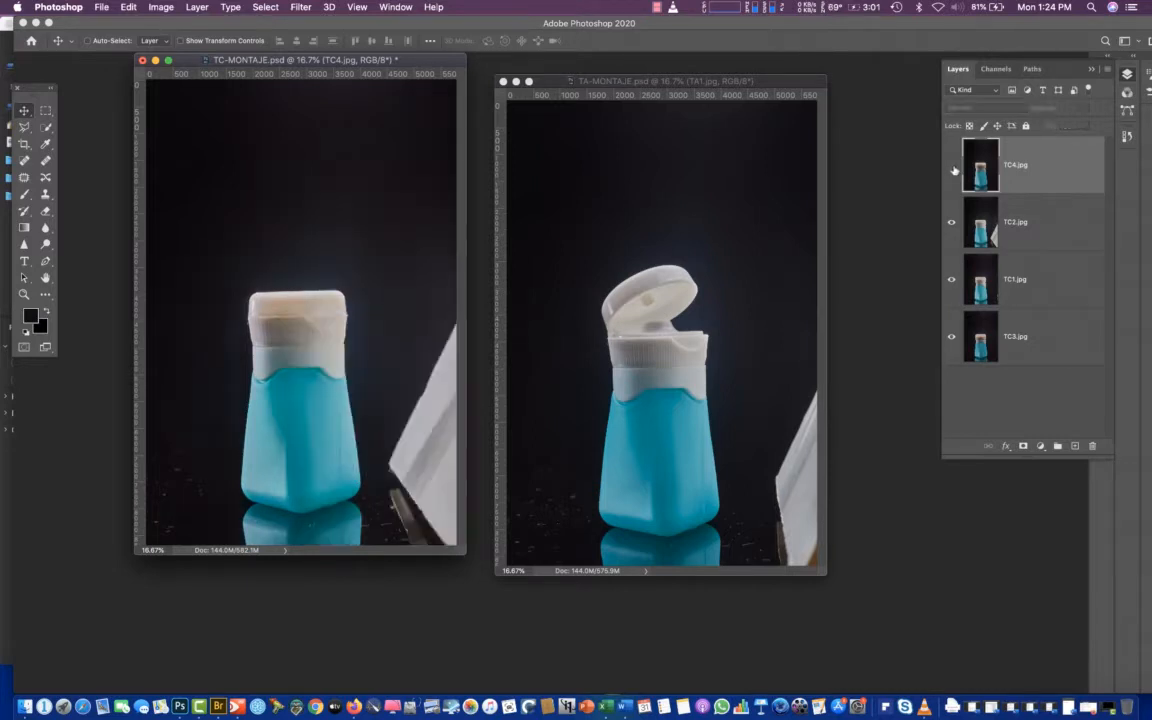
click(951, 224)
click(951, 224)
click(951, 167)
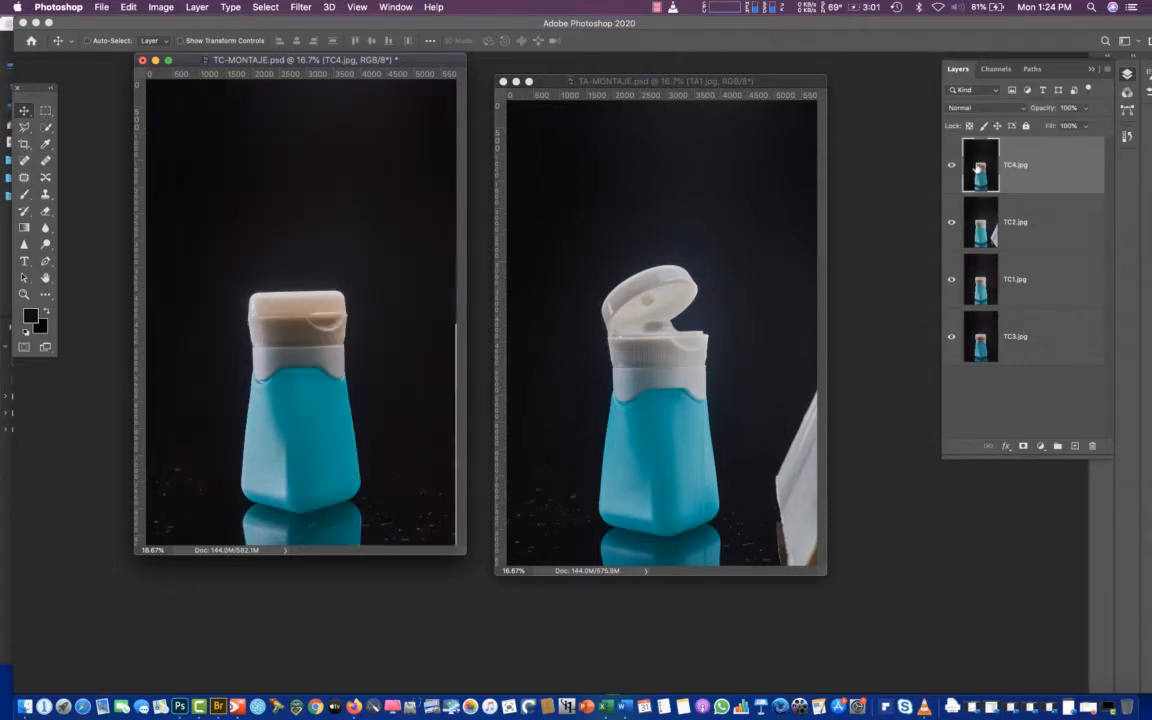
Move TC1.jpg to the top of the layer stack and rename TC4.jpg as TC4.jpg-R
drag(980, 282, 980, 142)
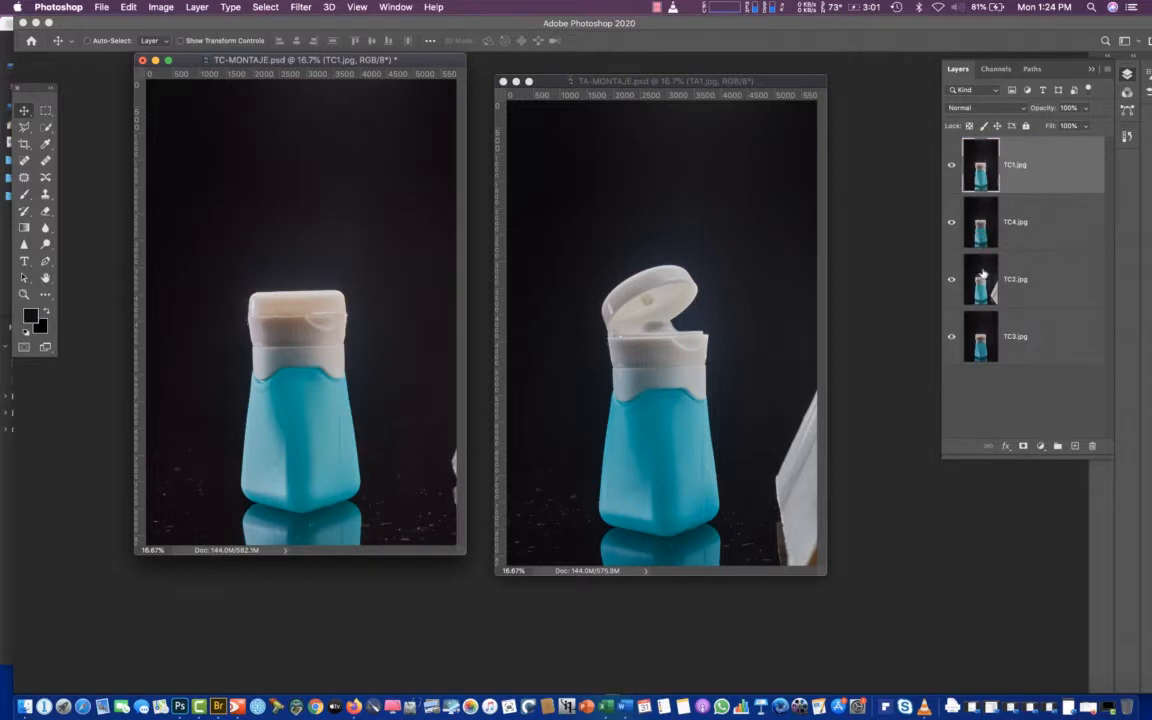
double_click(1016, 222)
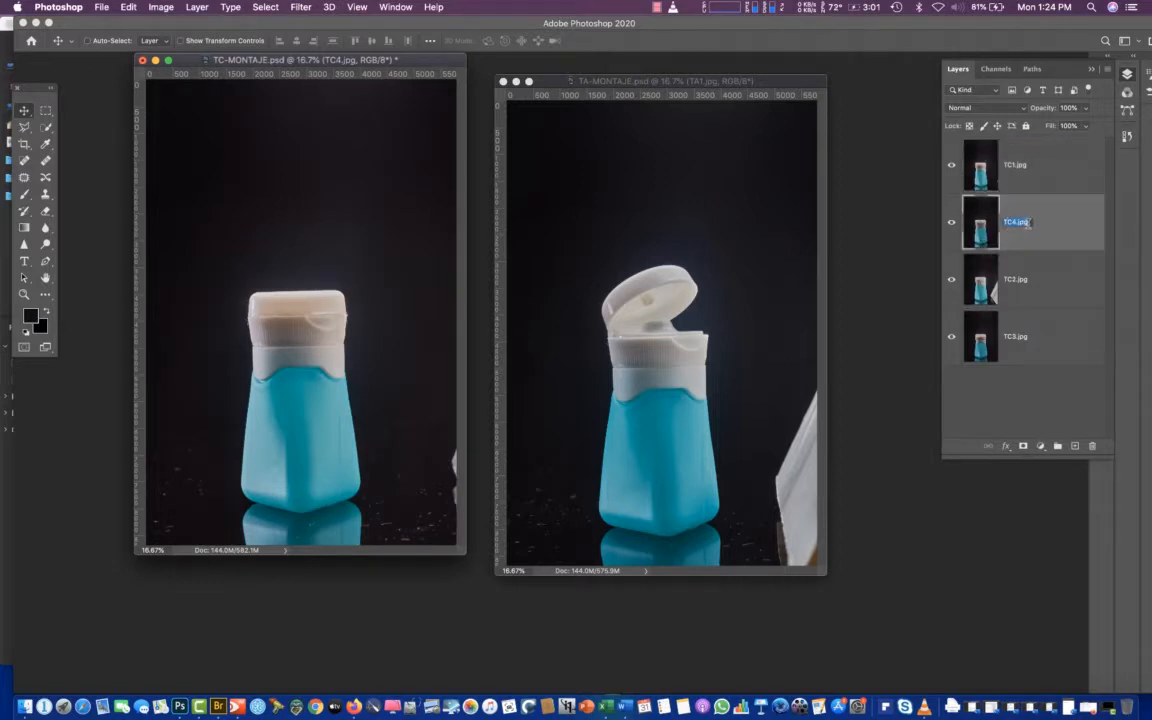
click(1029, 223)
key(Return)
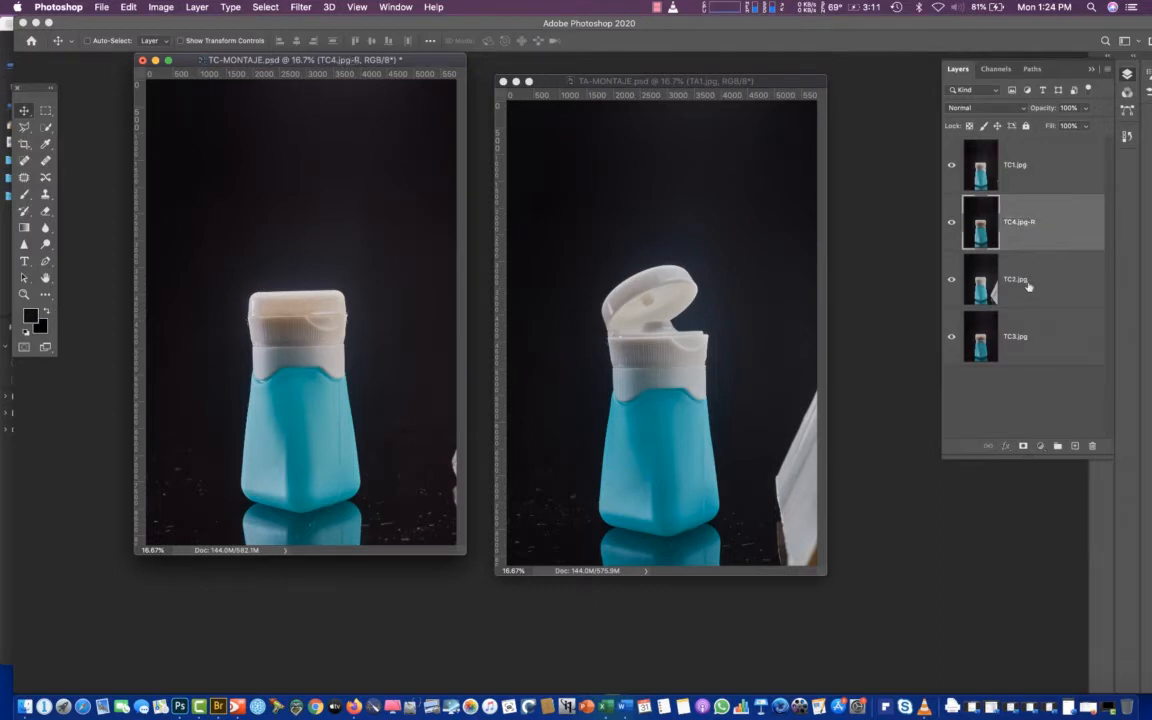
Rename the TC2.jpg layer as TC2.jpg-R
click(1026, 282)
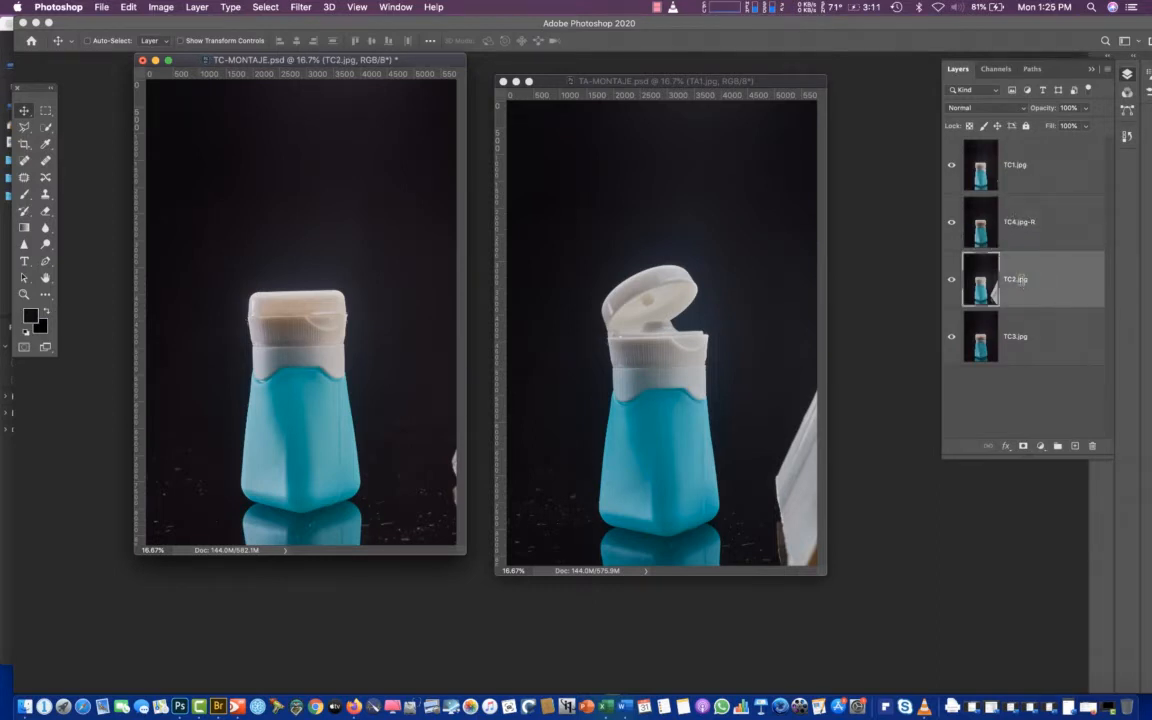
double_click(1020, 280)
key(Return)
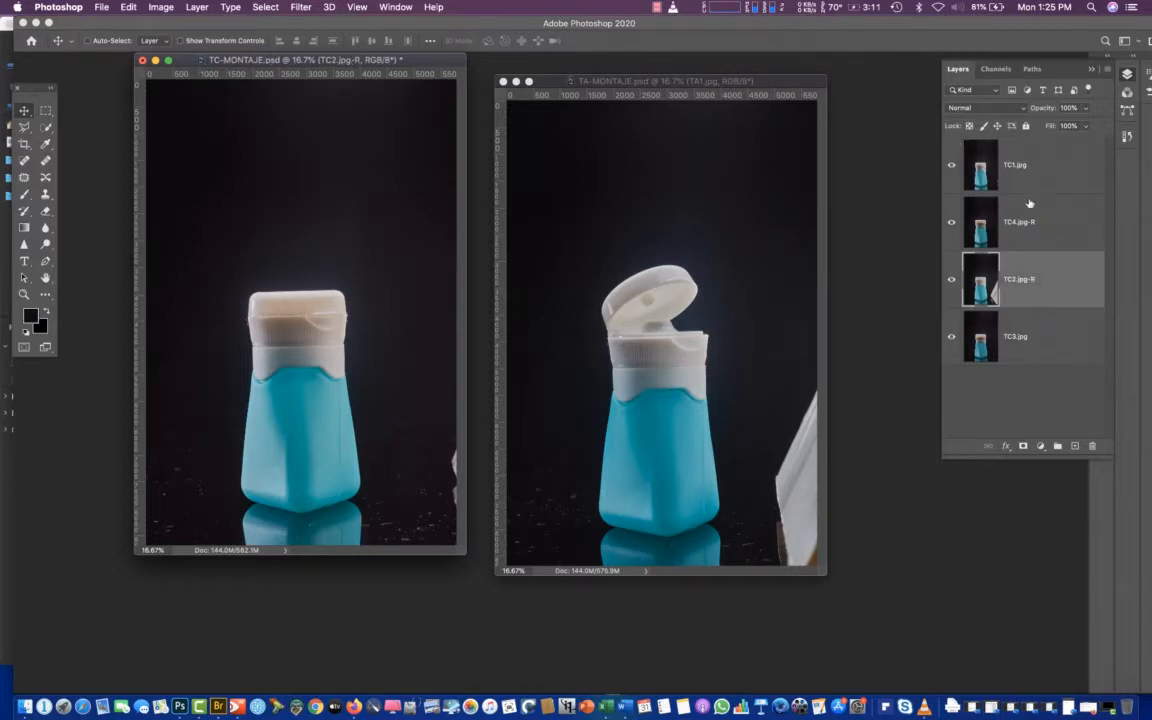
Align TC1.jpg with TC4.jpg-R using Difference blending, and return TC1.jpg to Normal blending
click(977, 180)
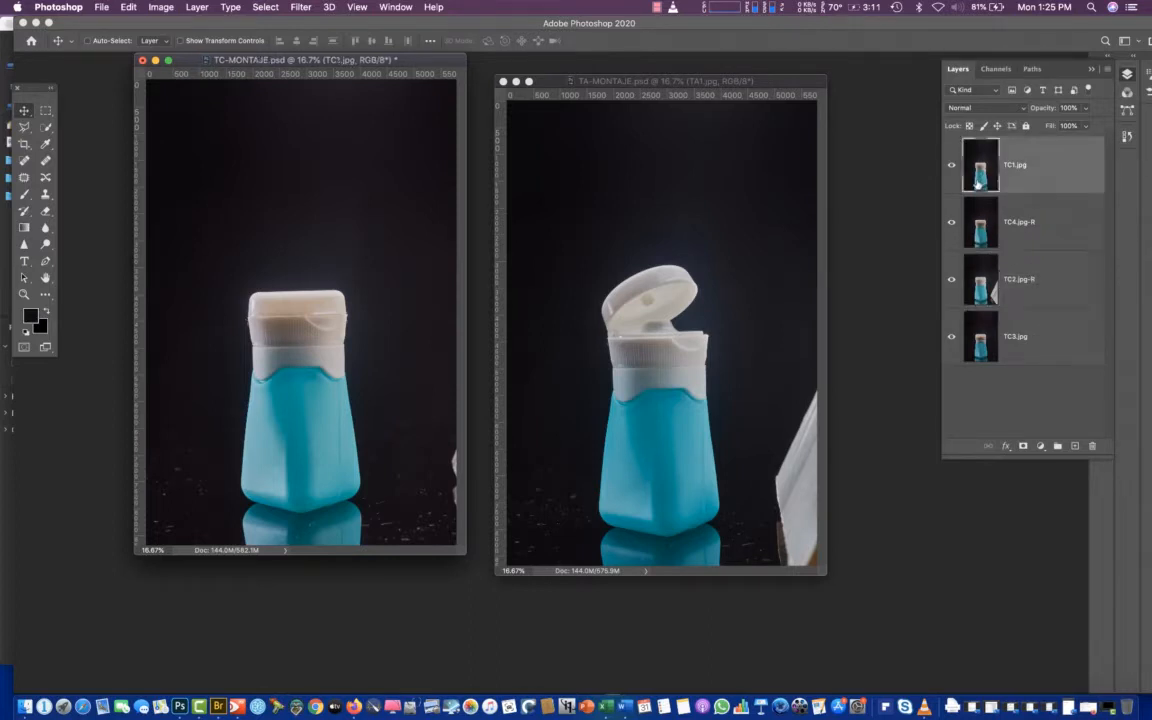
click(966, 108)
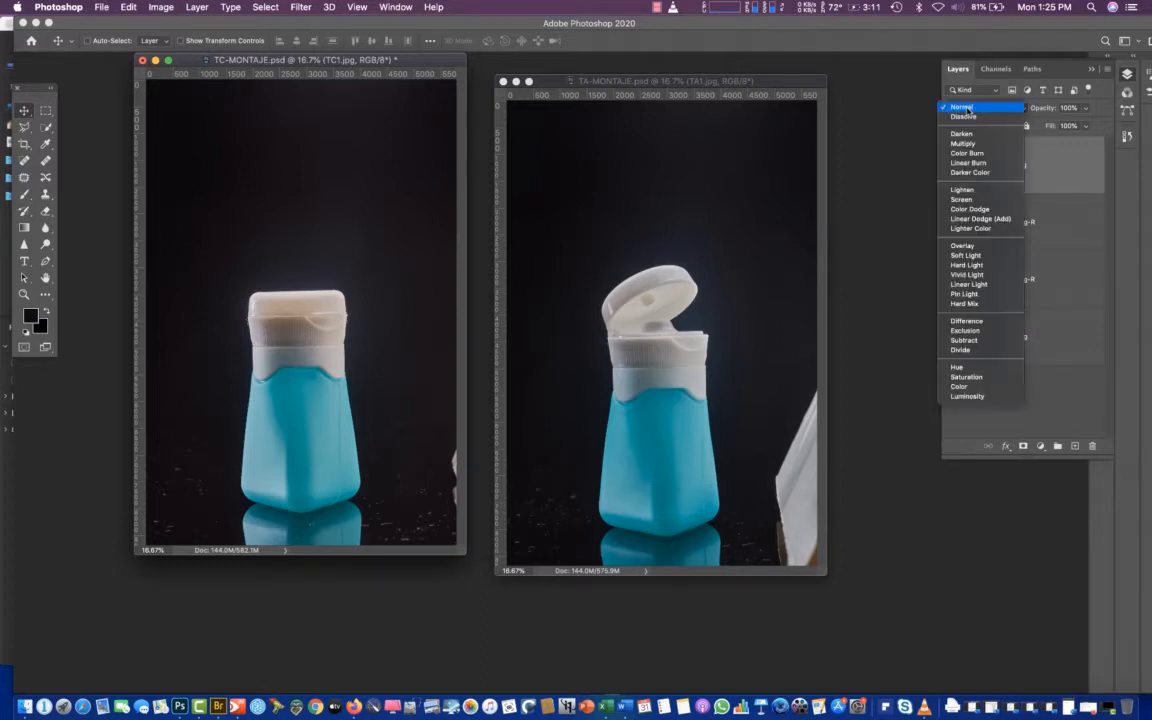
click(967, 322)
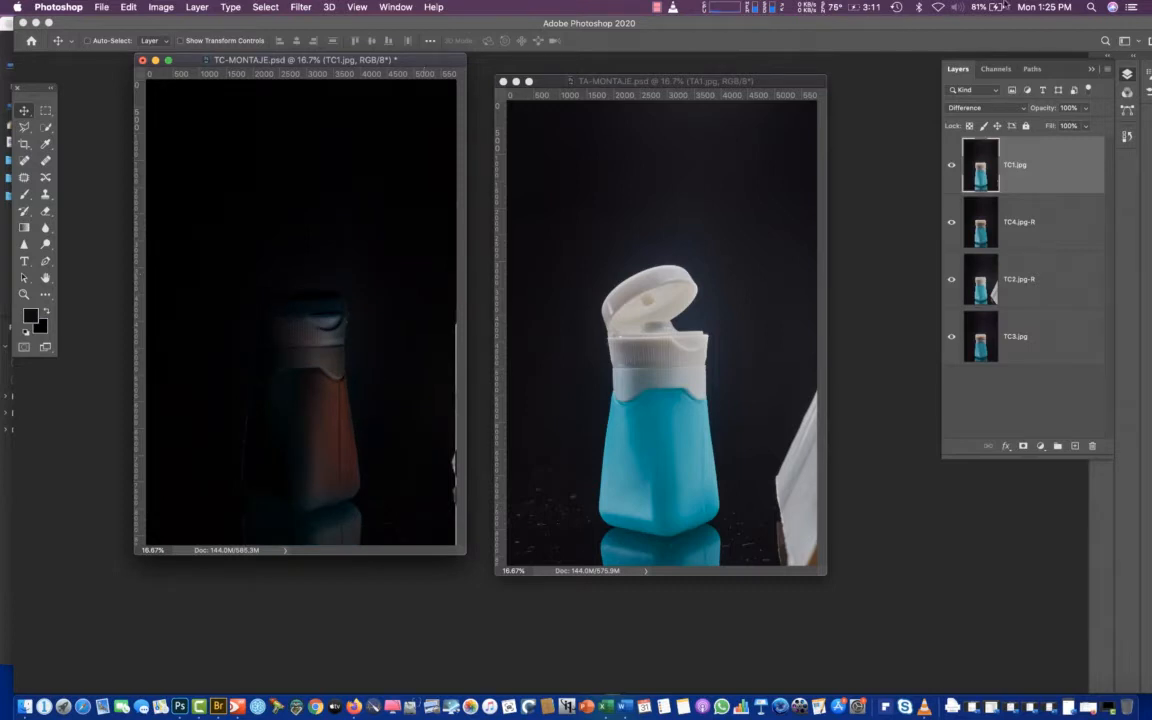
click(983, 109)
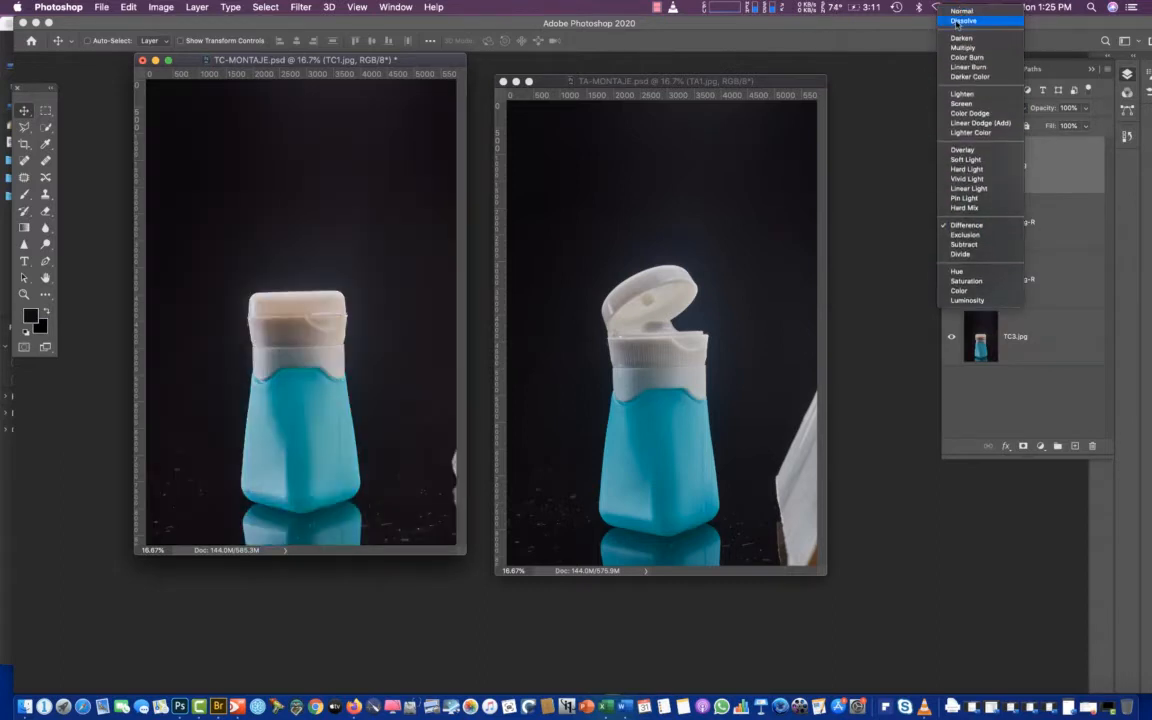
click(960, 11)
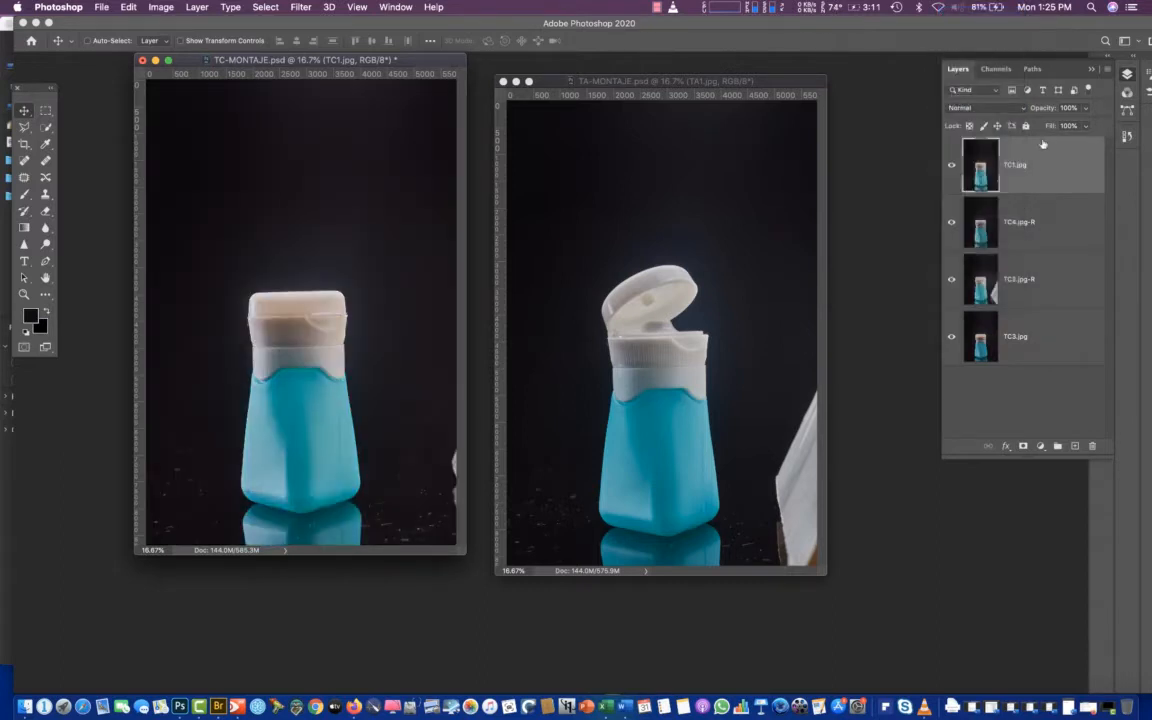
Check TC1.jpg's alignment by hiding and showing it, and rename the layer as TC1.jpg-R
click(952, 168)
click(951, 170)
click(950, 168)
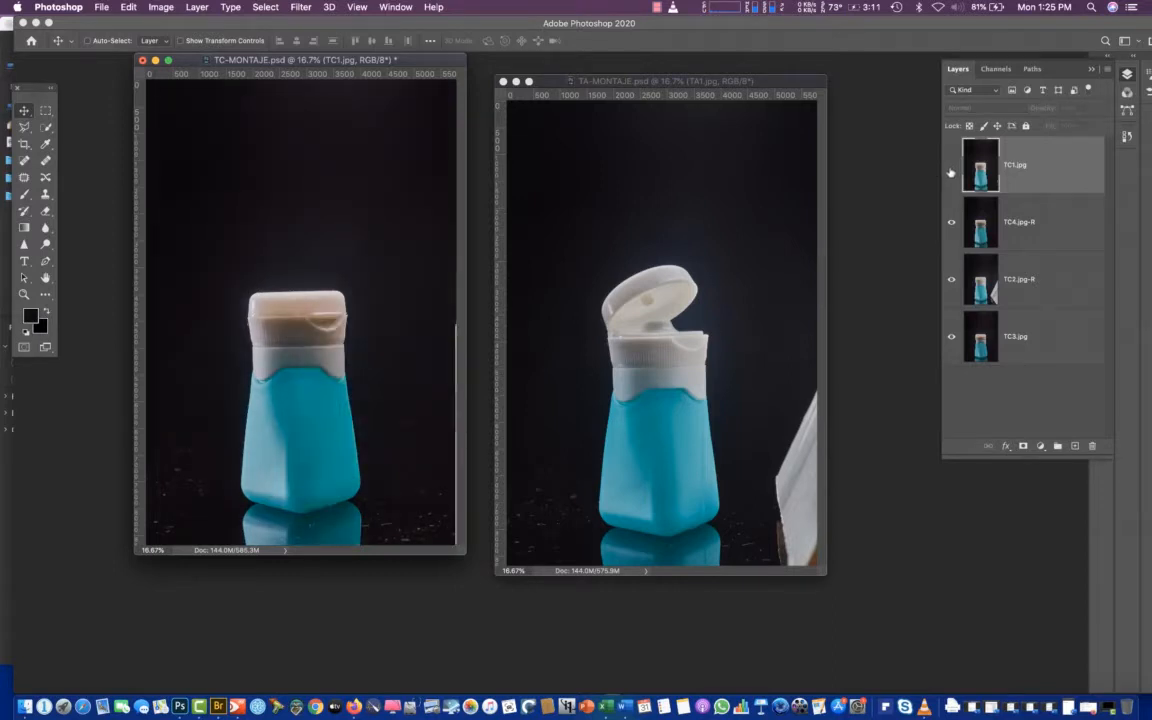
click(951, 170)
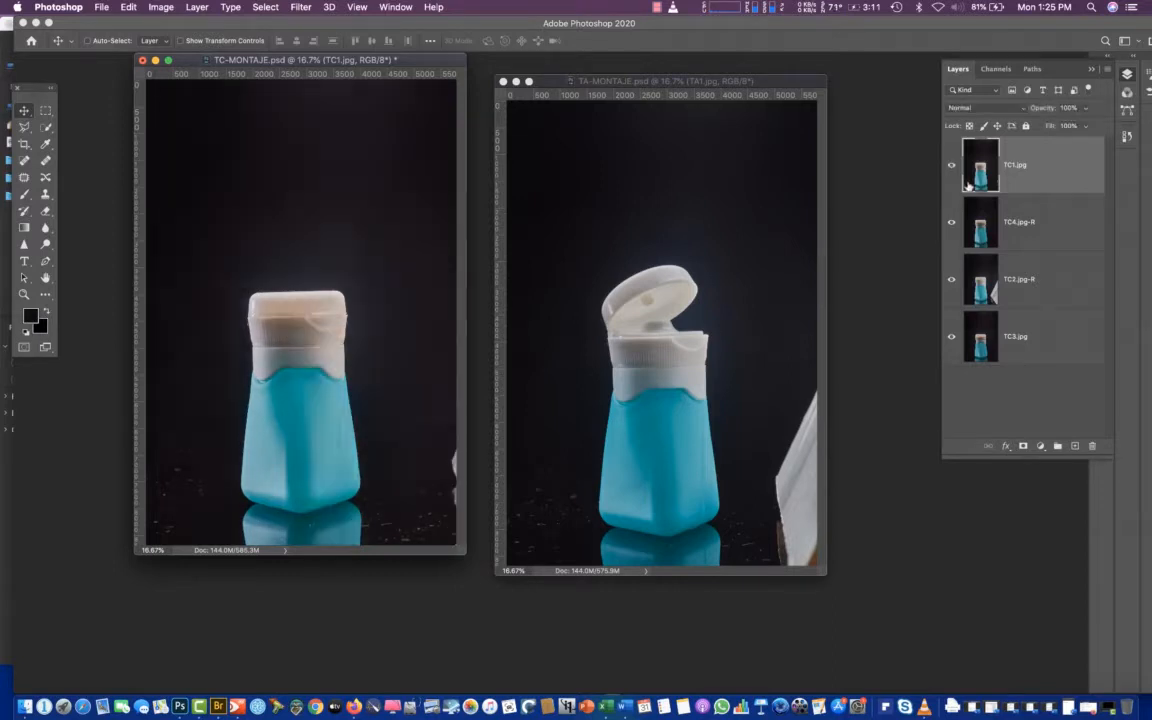
double_click(1018, 168)
click(1014, 351)
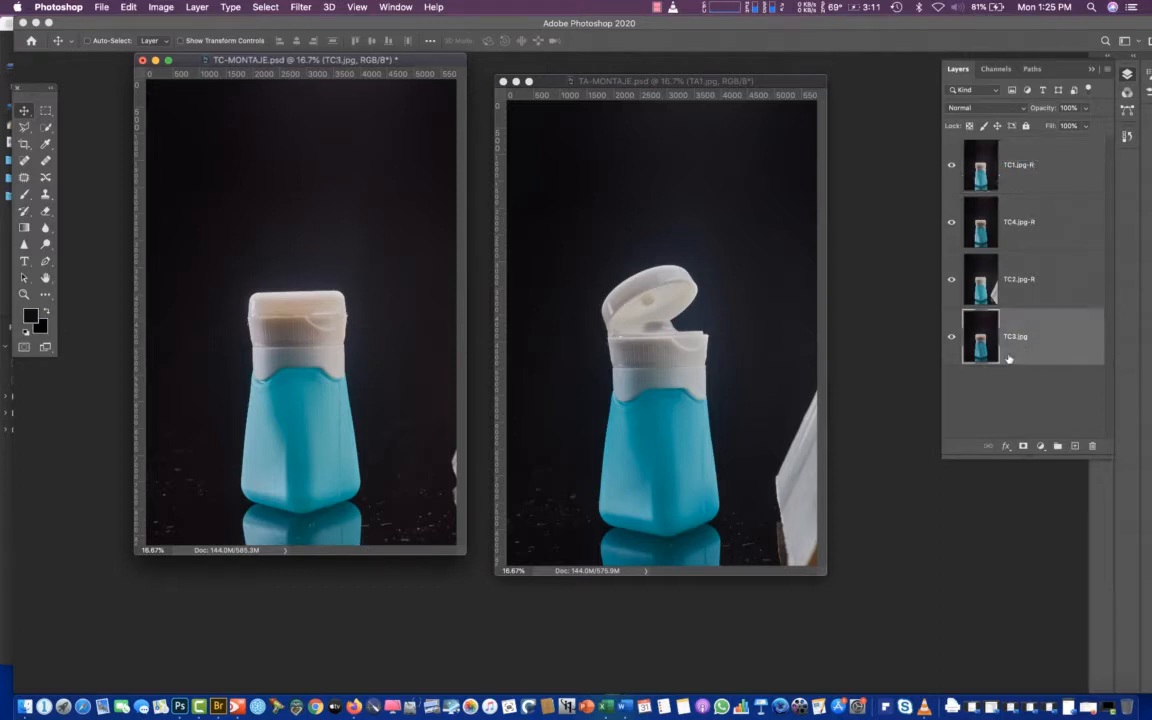
Move TC3.jpg to the top of the layer stack and compare it with the layers below by hiding and showing it
drag(981, 347, 973, 145)
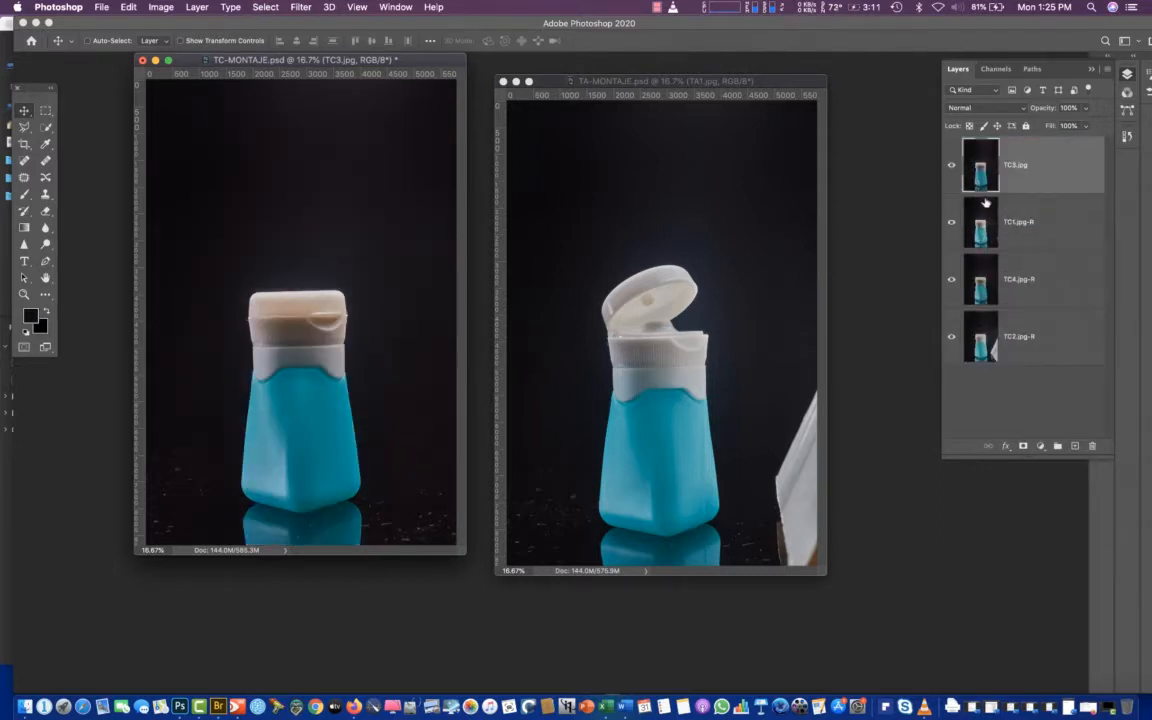
click(951, 166)
click(949, 167)
click(949, 167)
click(949, 167)
click(949, 167)
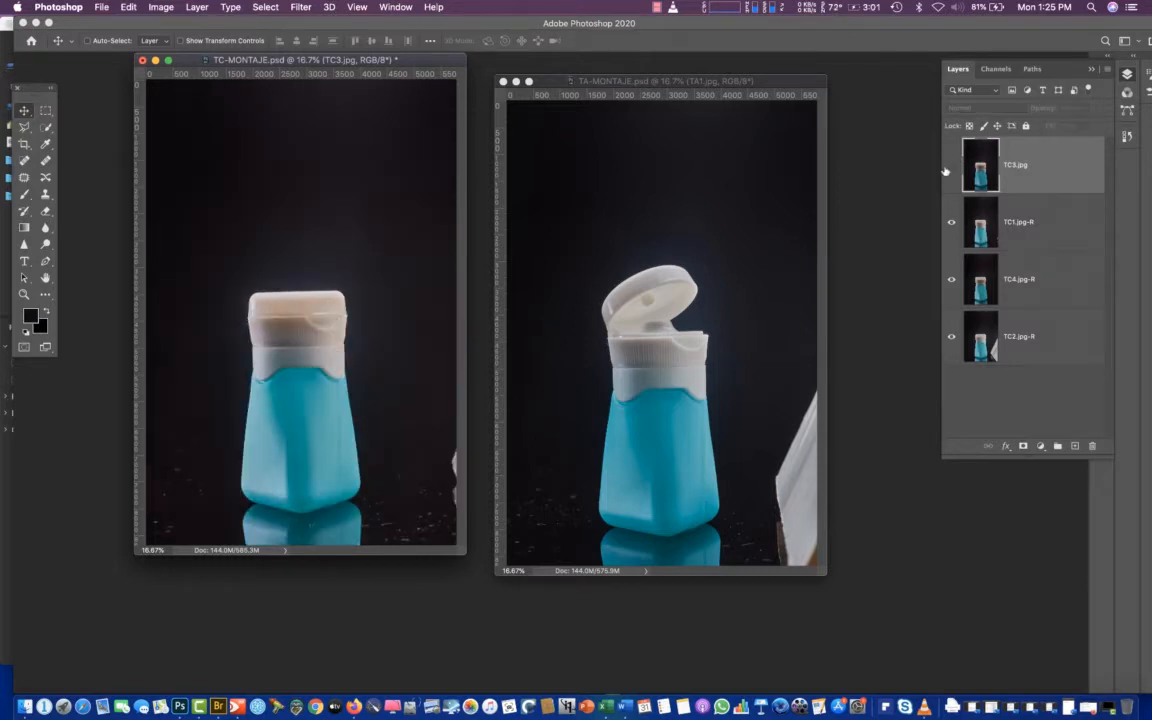
click(949, 167)
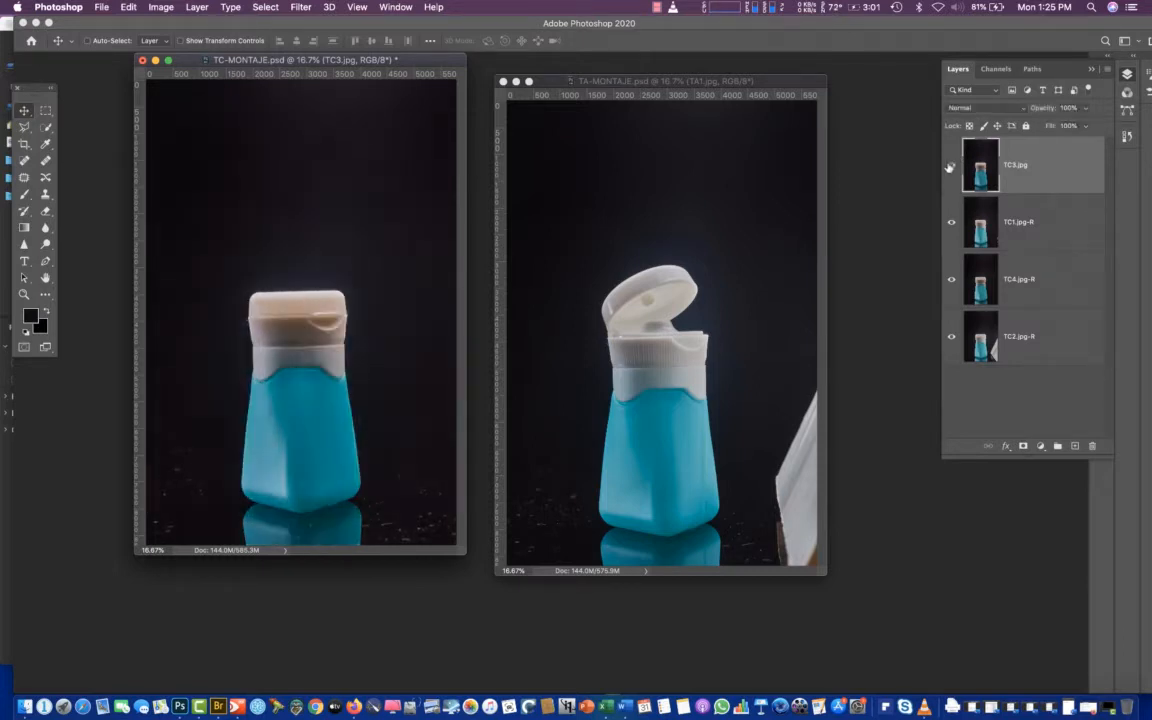
Align TC3.jpg with TC1.jpg-R using Difference blending, and rename the layer as TC3.jpg-R
click(970, 108)
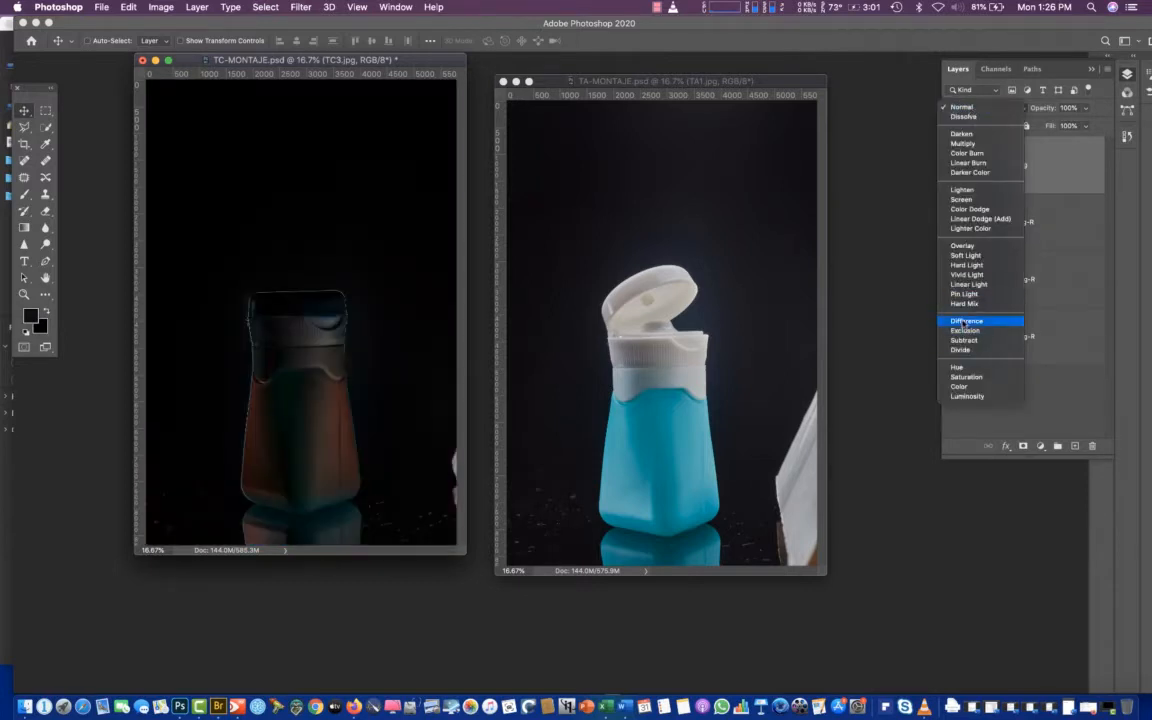
click(964, 322)
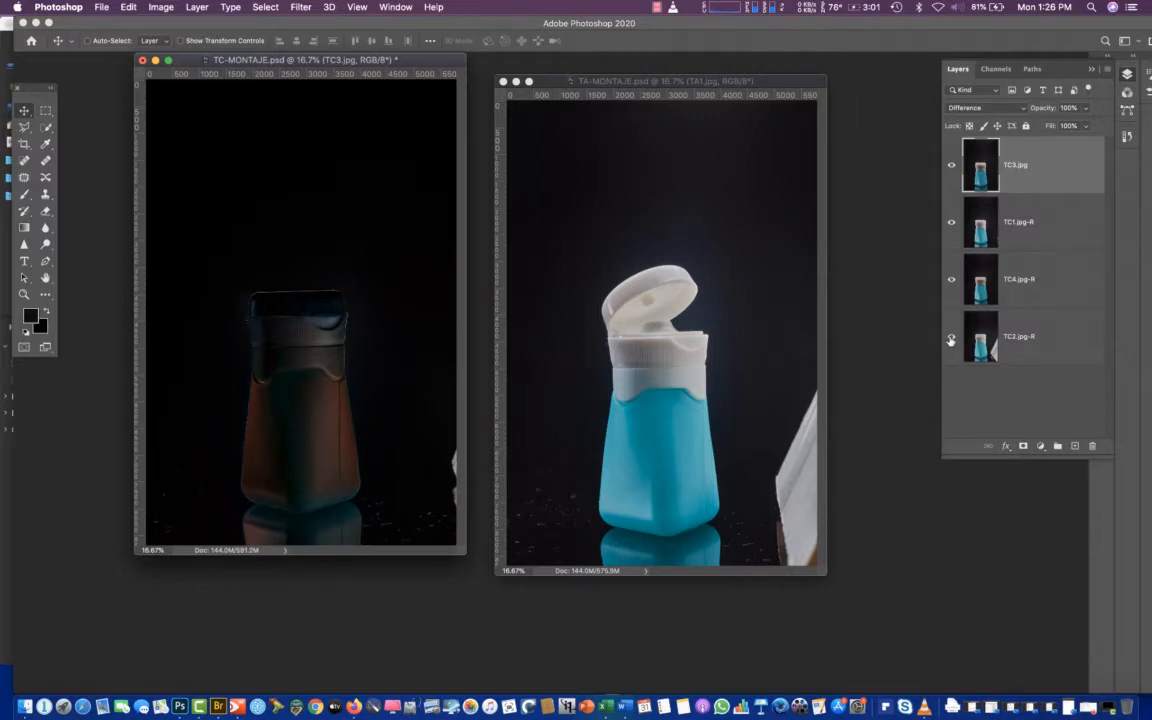
key(super+plus)
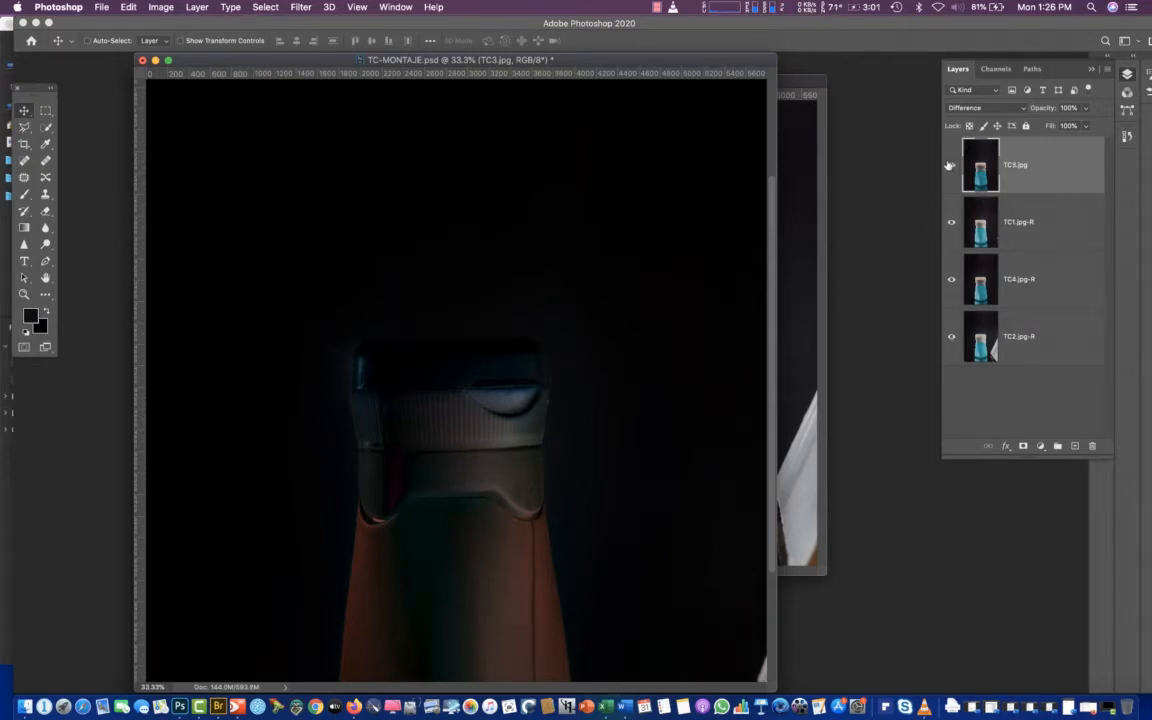
double_click(1015, 164)
text(-R)
key(Return)
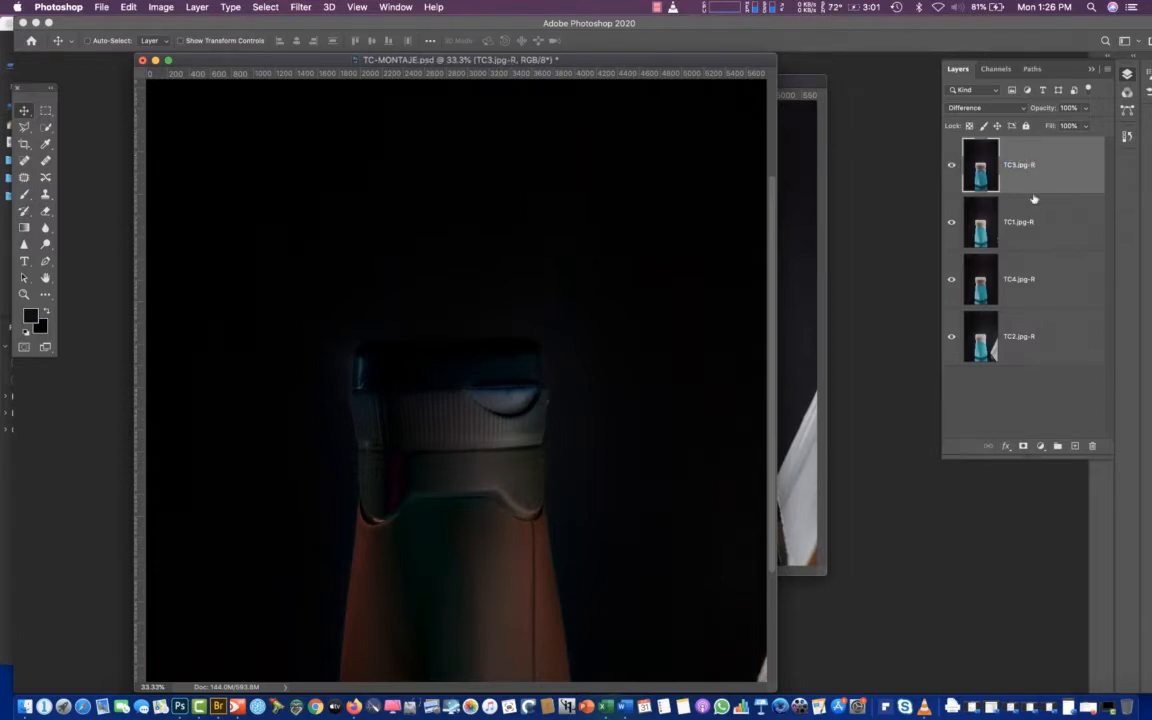
Hide TC3.jpg-R and check TC1.jpg-R's alignment with TC4.jpg-R in Difference blending, returning TC1.jpg-R to Normal
click(951, 164)
click(968, 236)
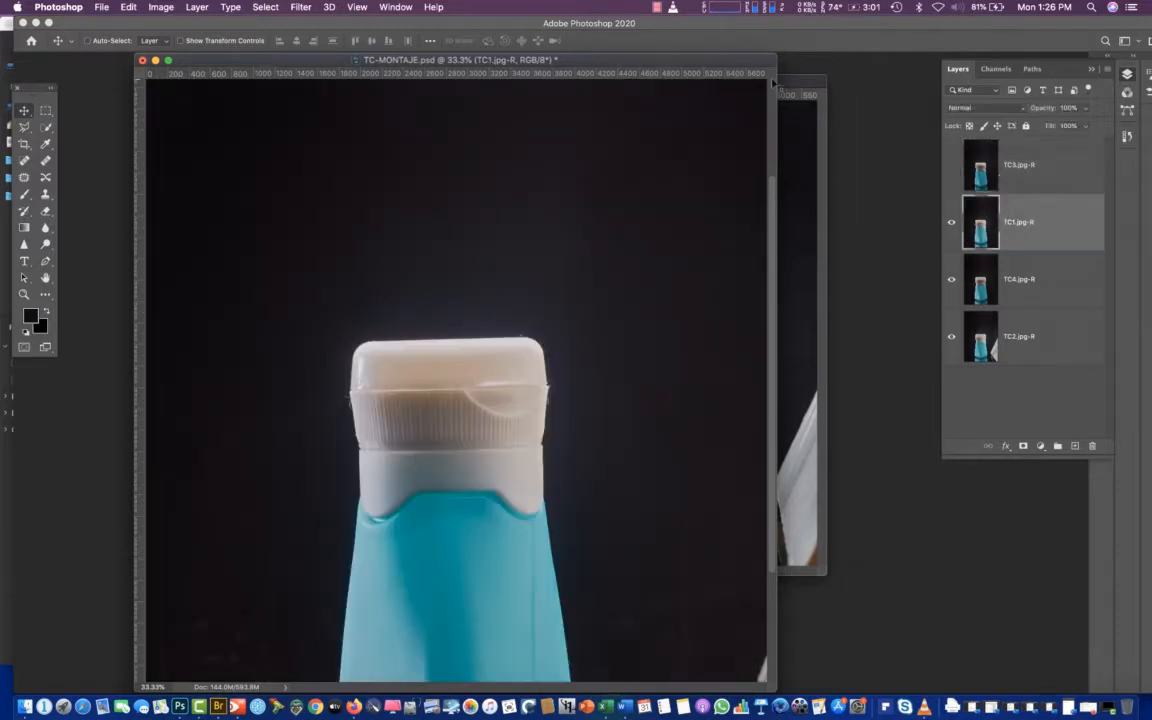
click(176, 7)
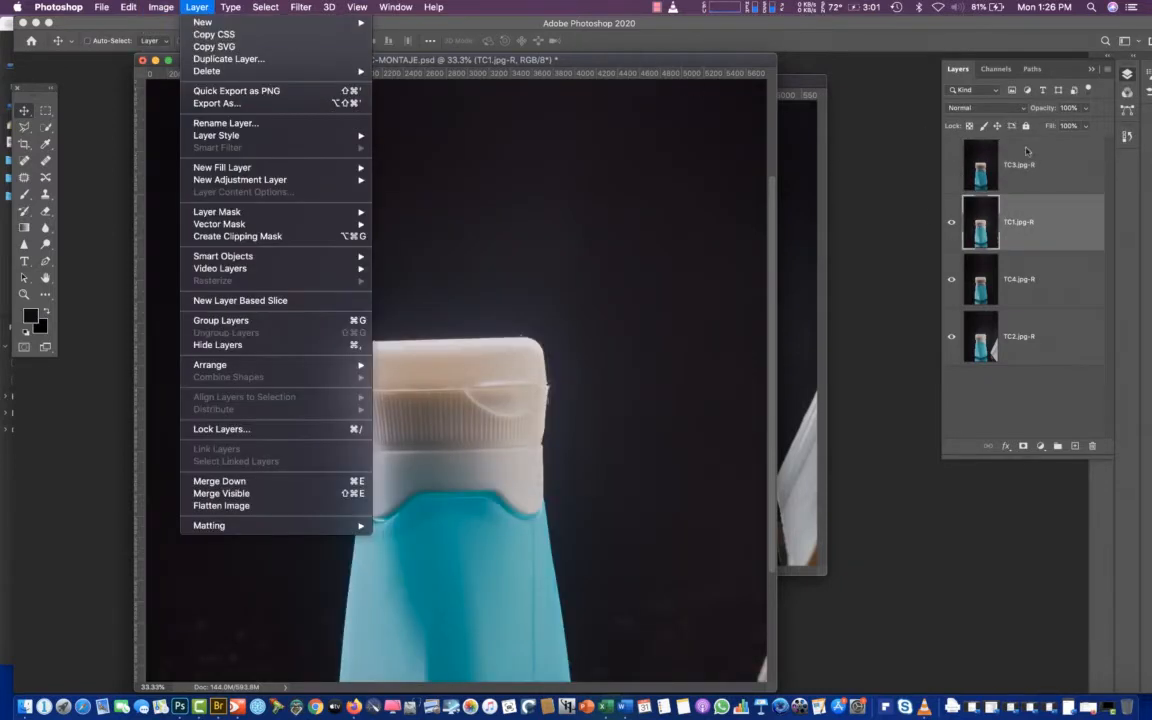
click(980, 107)
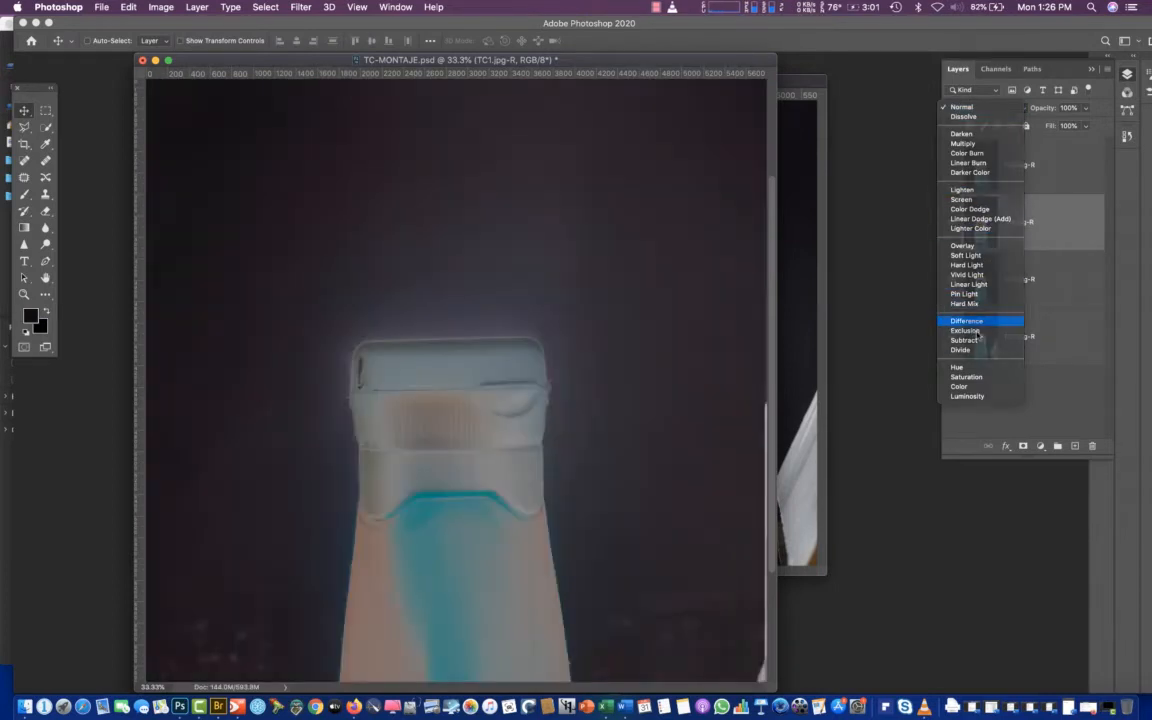
click(980, 322)
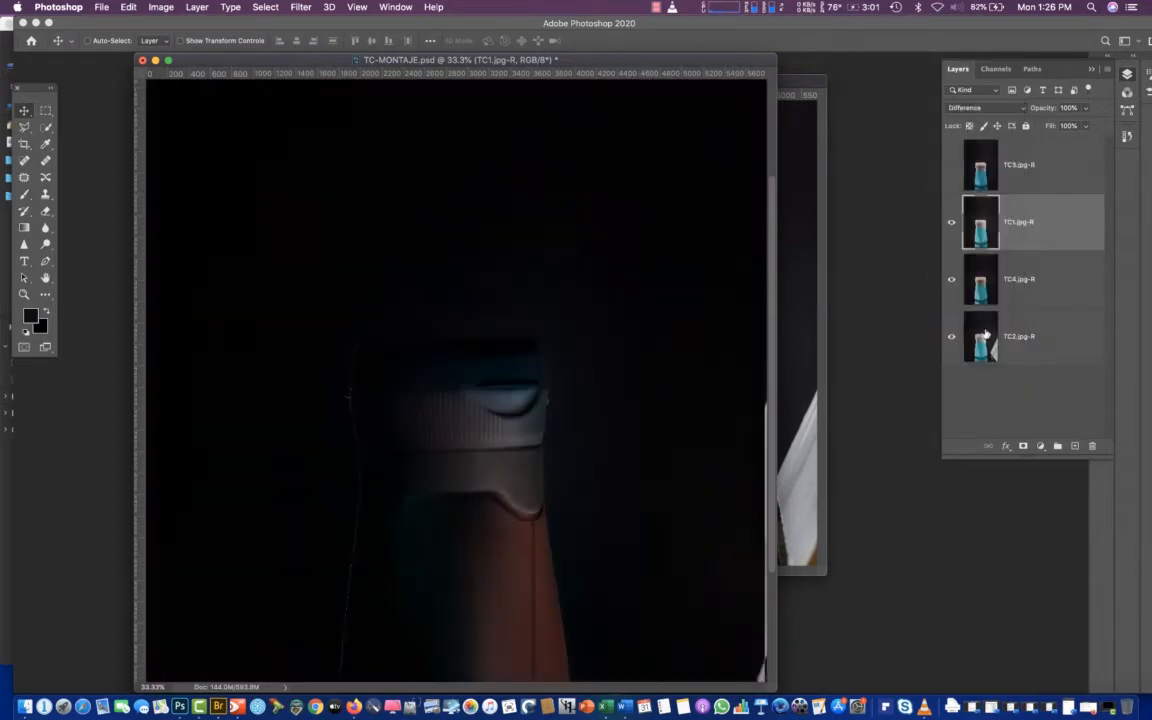
click(964, 108)
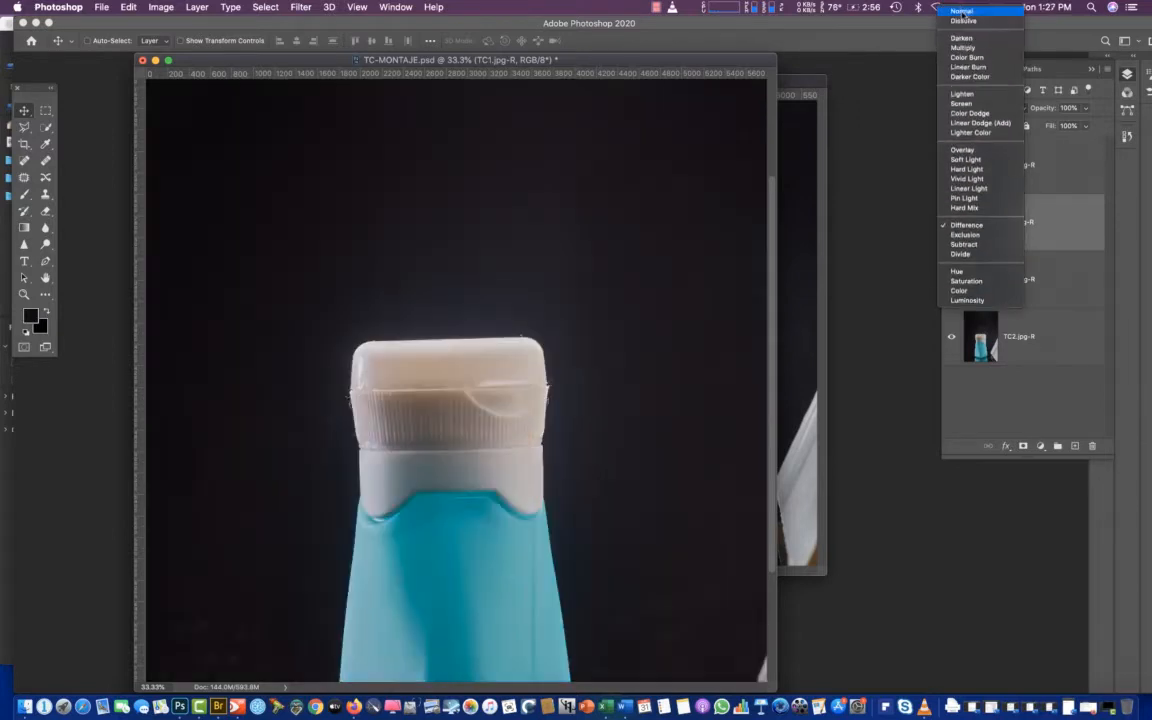
click(962, 11)
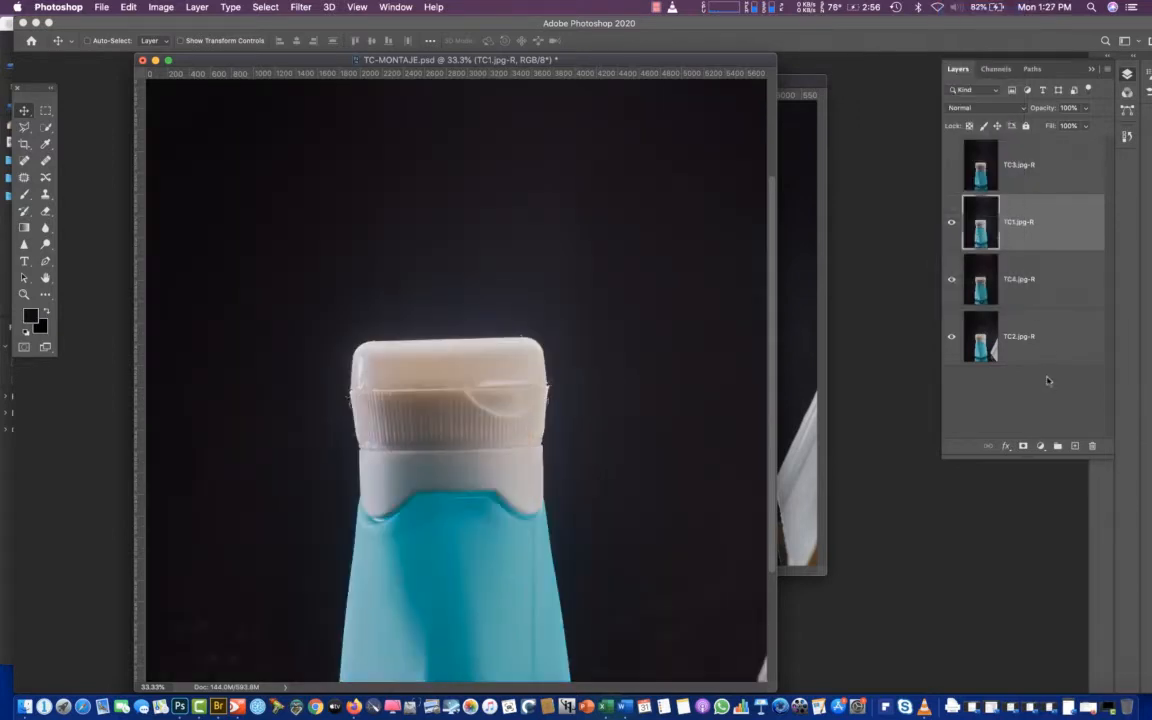
Hide TC1.jpg-R, set TC4.jpg-R to Difference blending, and nudge it up and left to match TC2.jpg-R
click(952, 225)
click(980, 279)
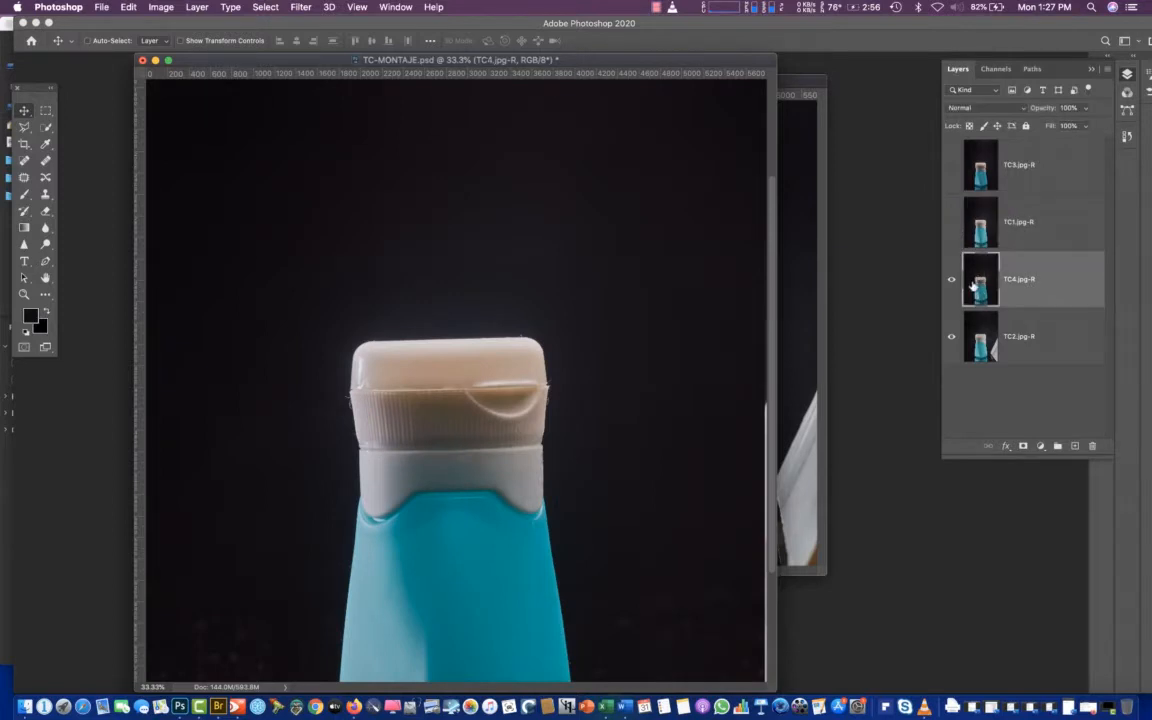
click(975, 107)
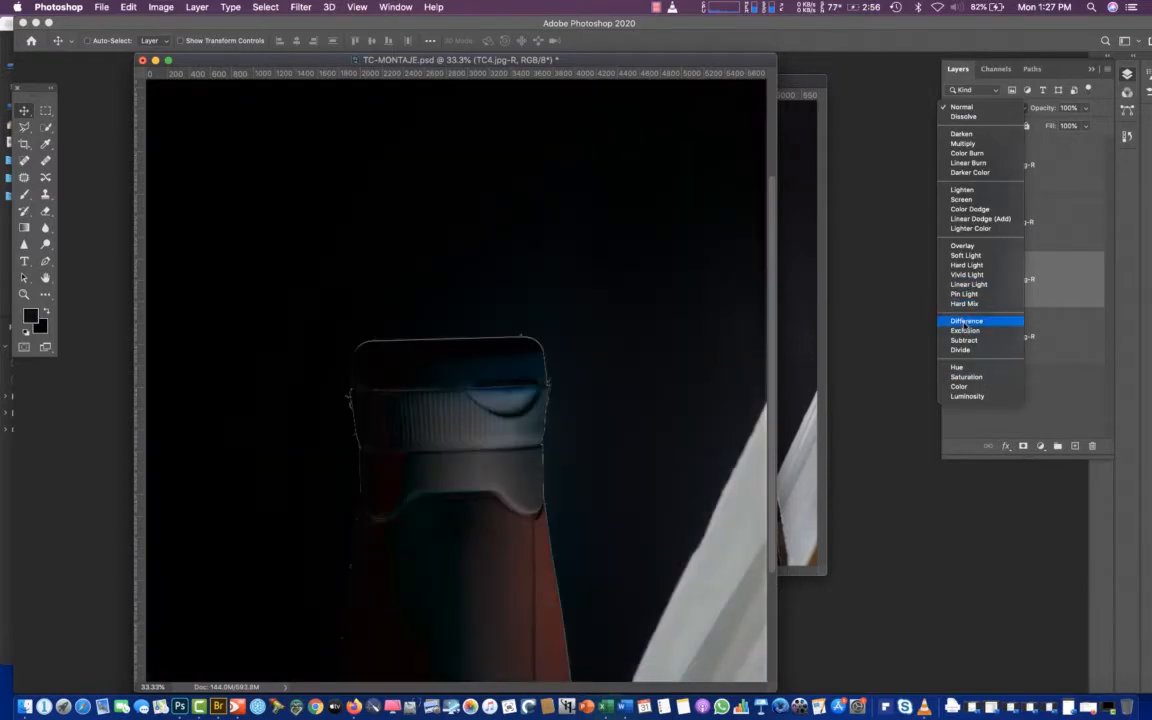
click(965, 322)
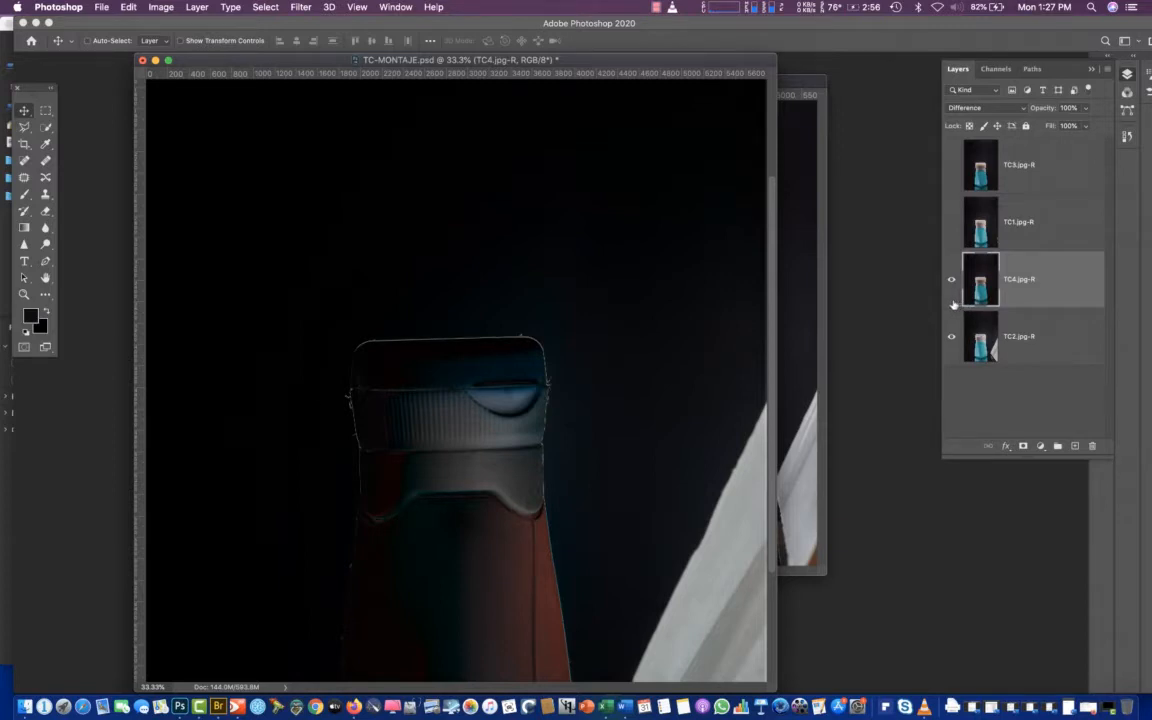
key(Up)
key(Left)
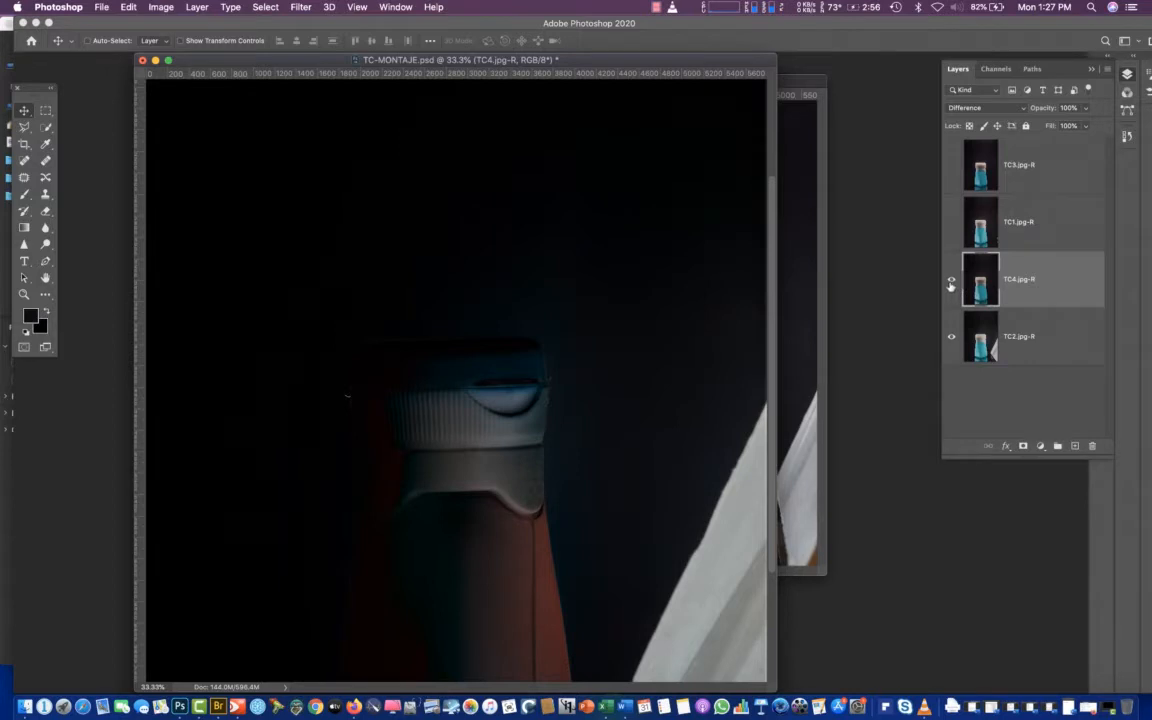
Check TC4.jpg-R's alignment by hiding and showing it, and return the layer to Normal blending
click(951, 283)
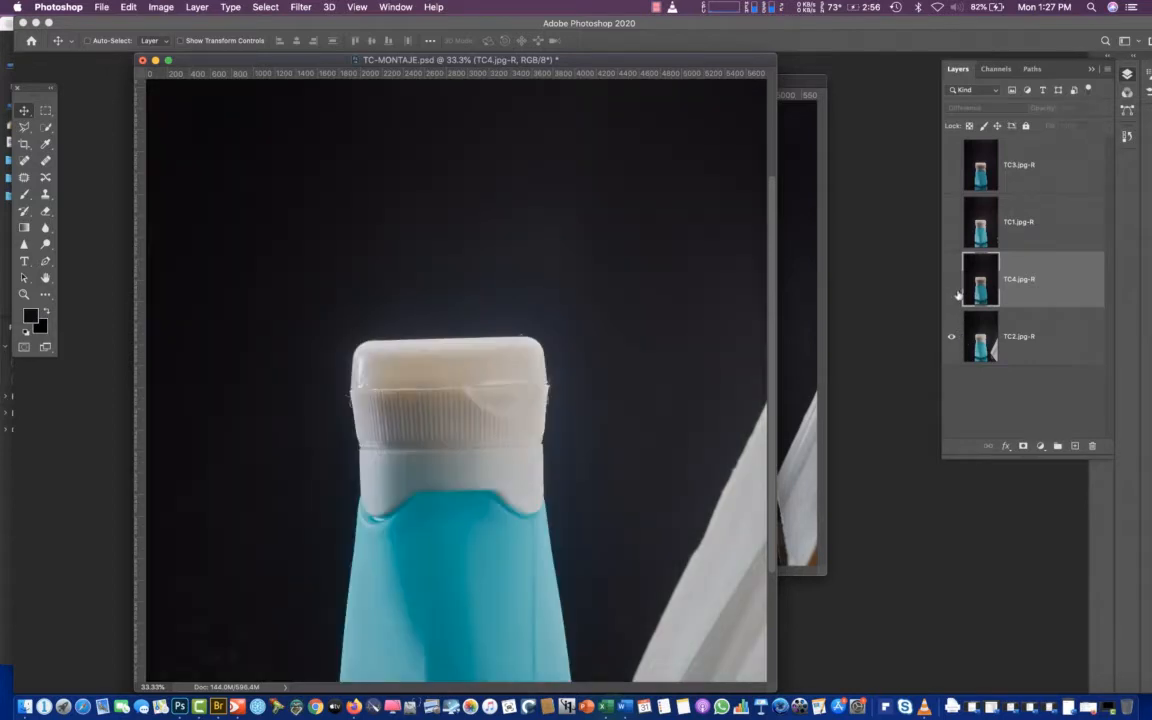
click(951, 283)
click(975, 107)
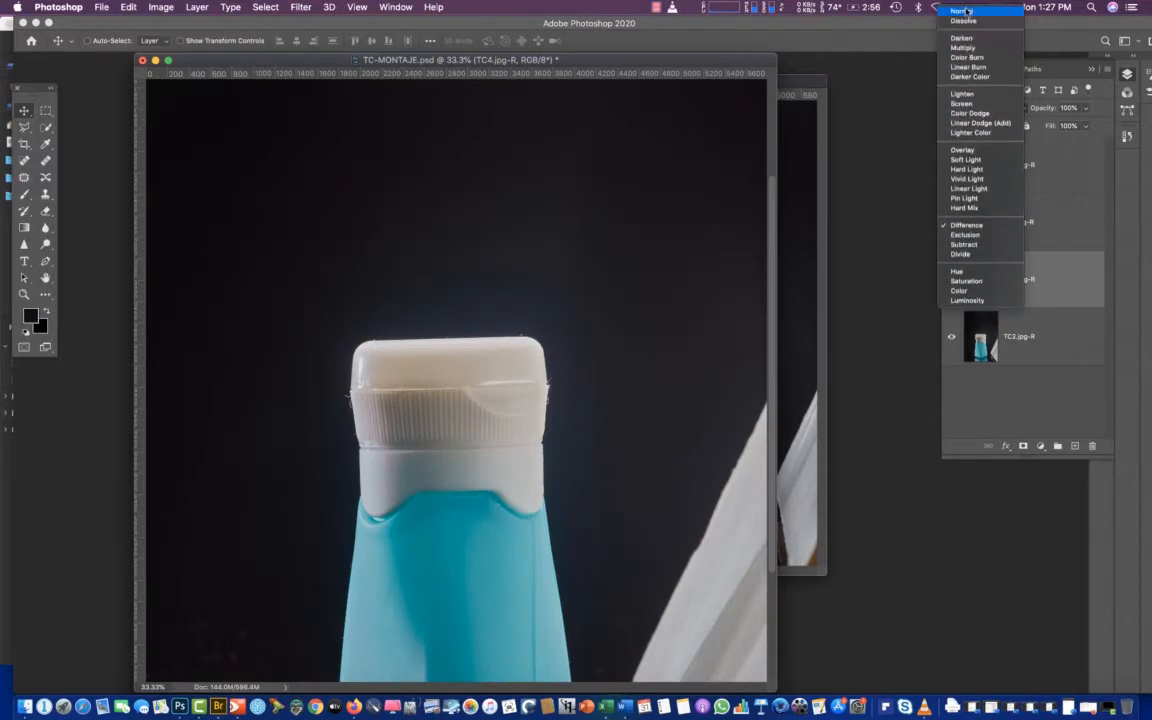
click(966, 11)
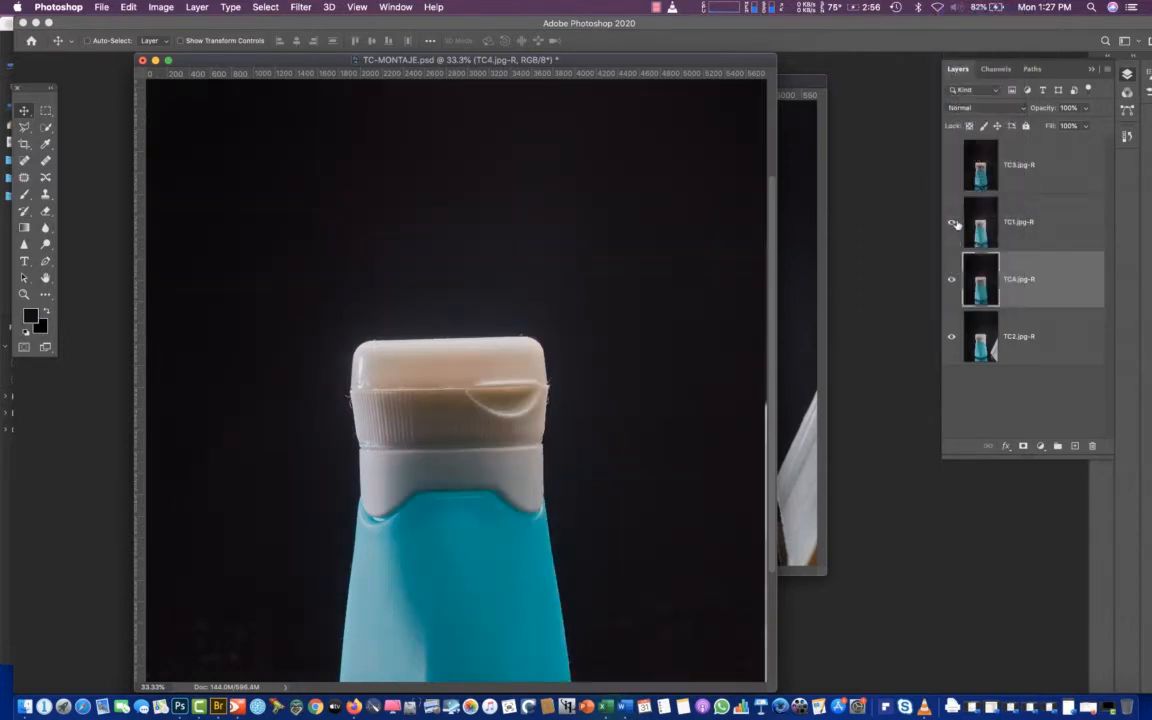
Show TC1.jpg-R and TC3.jpg-R again, and return TC3.jpg-R to Normal blending
click(952, 222)
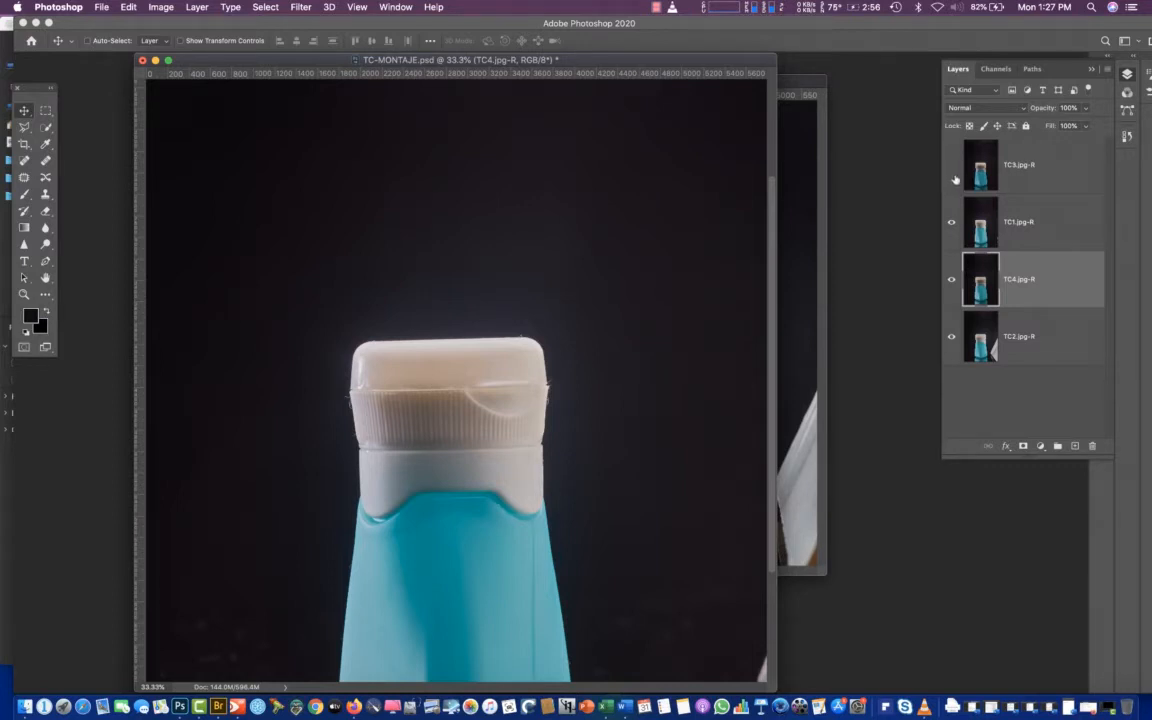
click(951, 164)
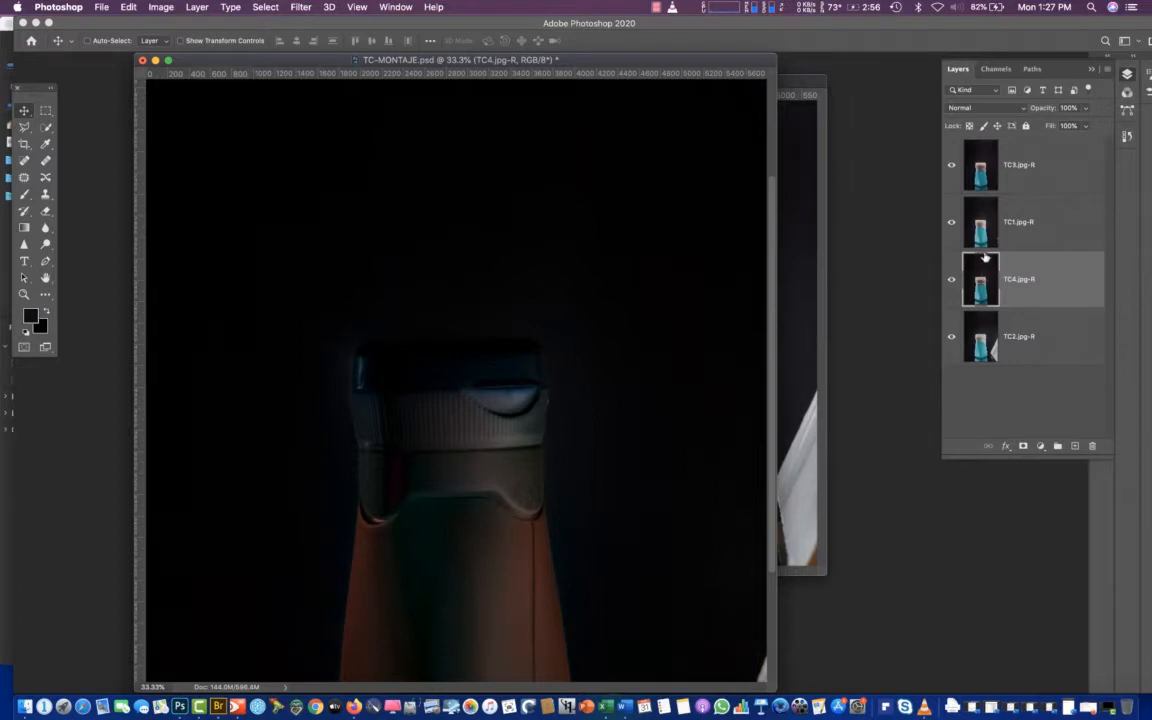
click(980, 230)
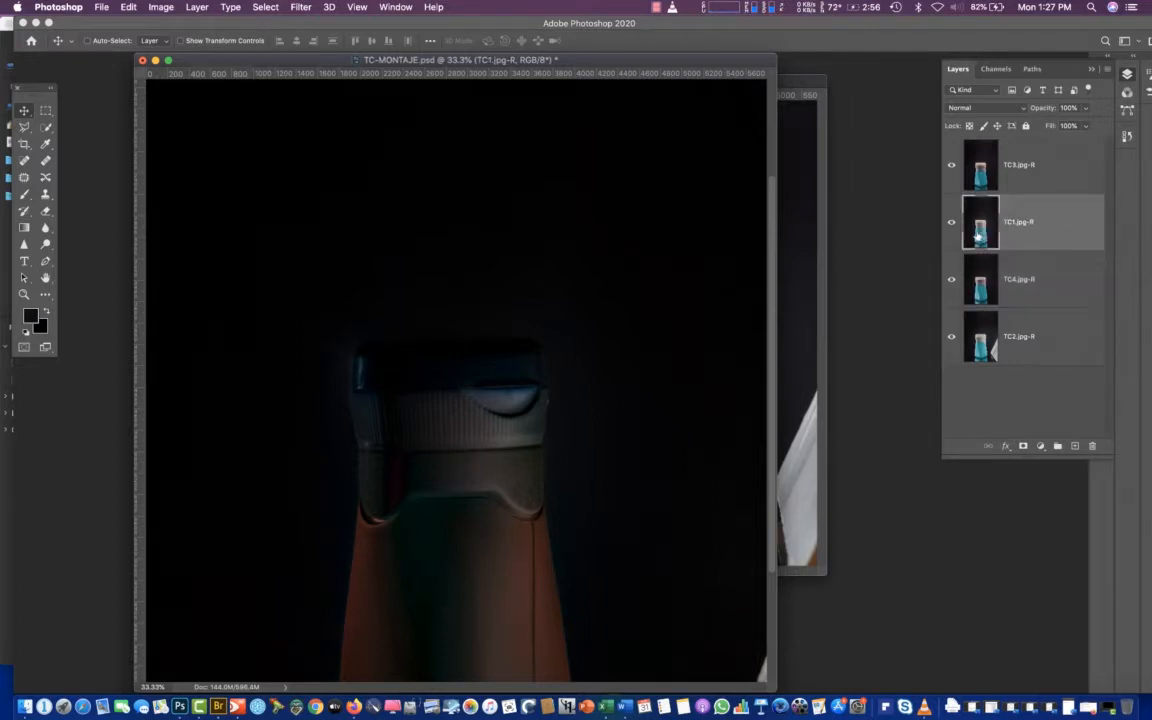
click(980, 183)
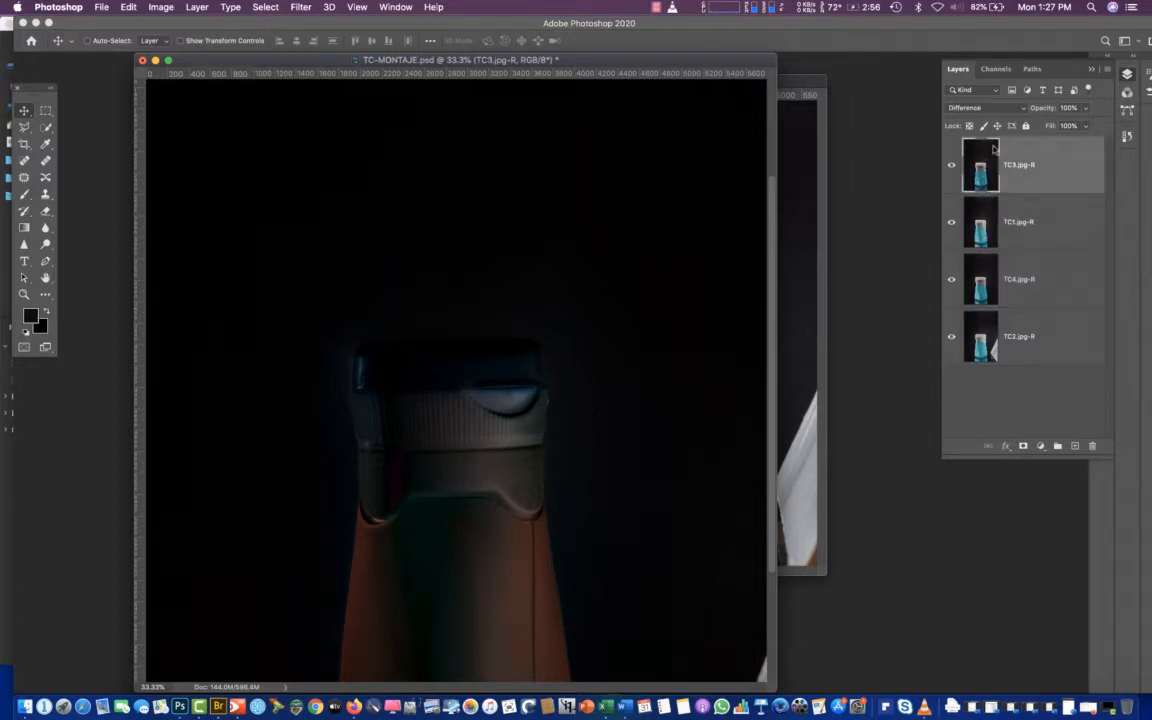
click(970, 108)
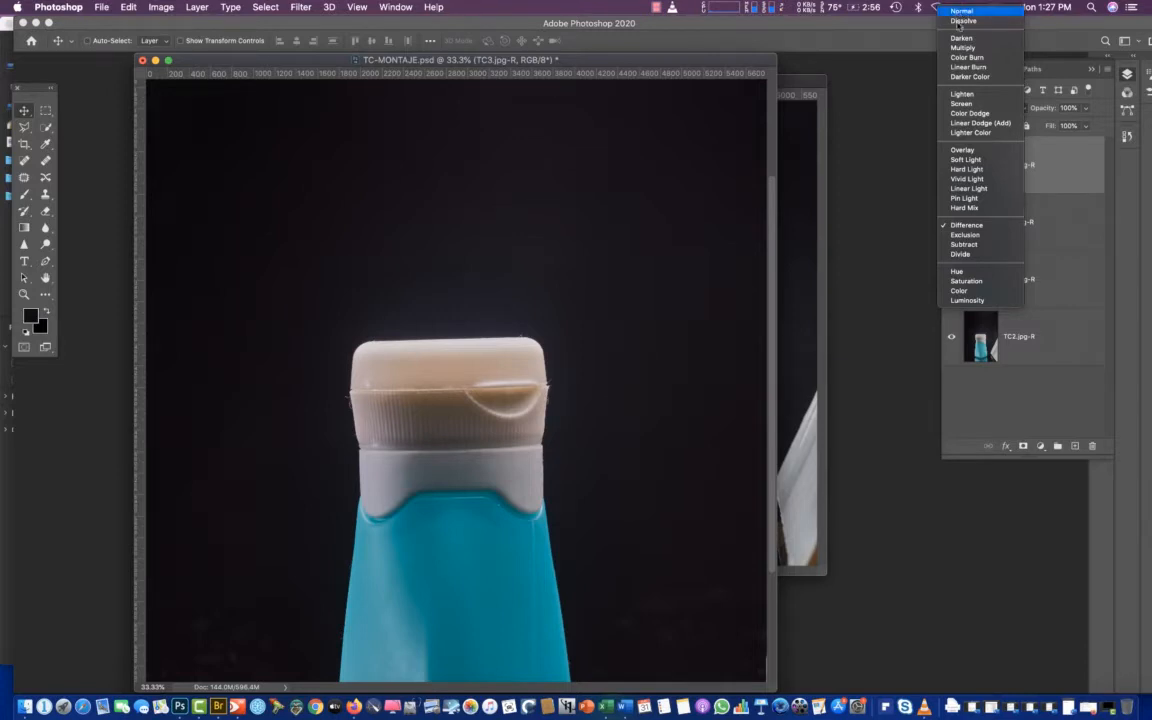
click(958, 13)
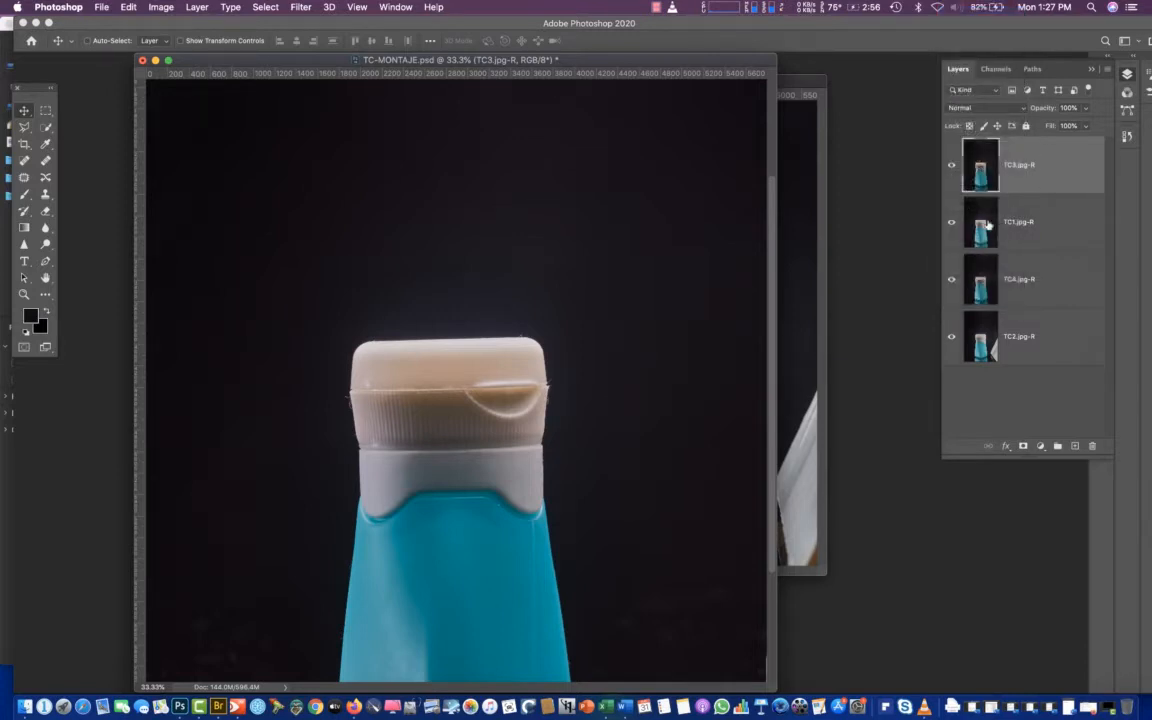
Compare the alignment of all four bottle layers by hiding them one after another from the top and showing them again
key(super+minus)
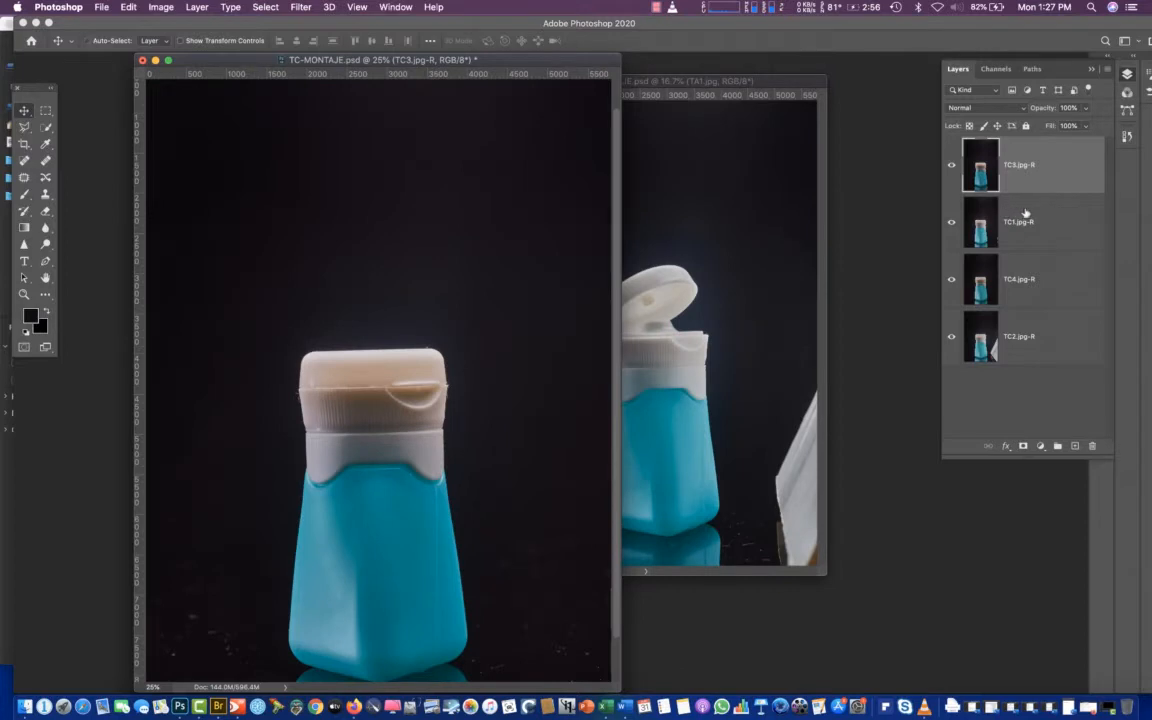
click(952, 166)
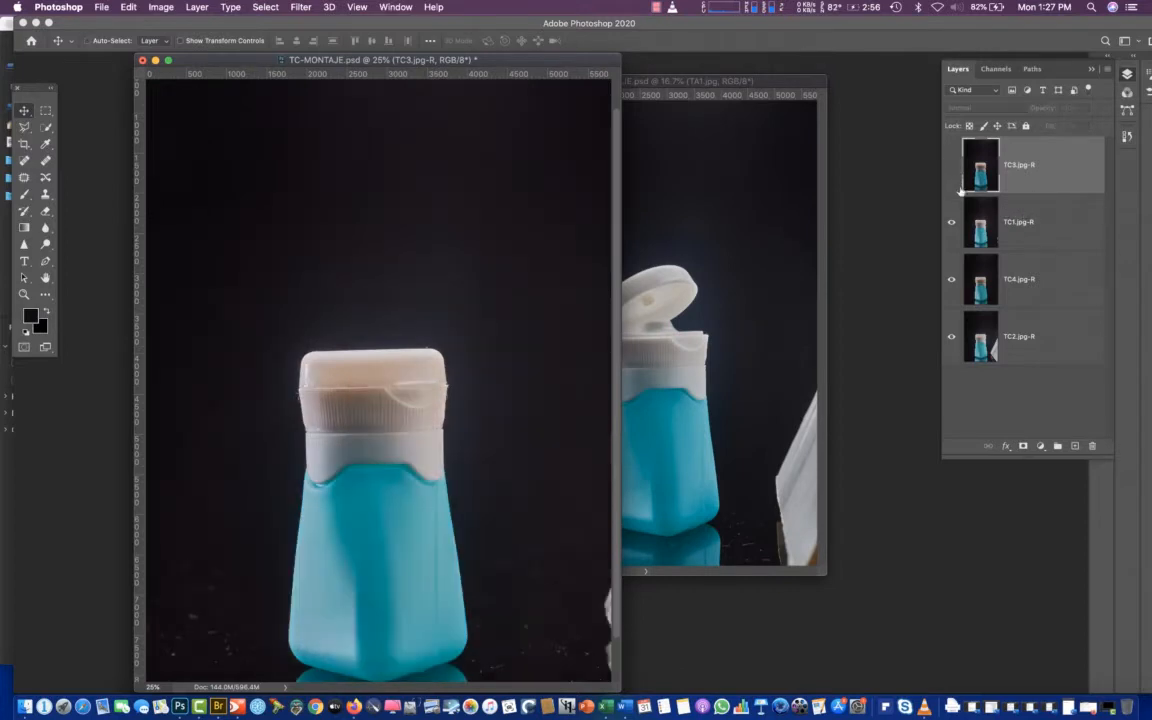
click(952, 222)
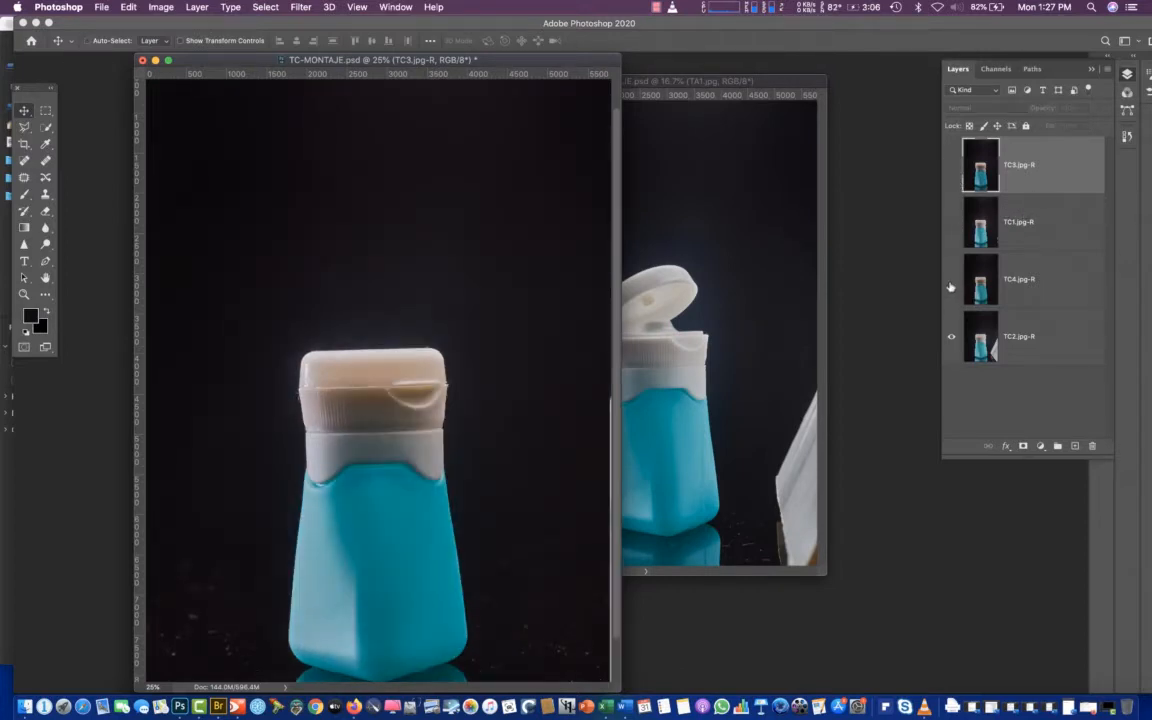
click(951, 282)
click(952, 279)
click(952, 222)
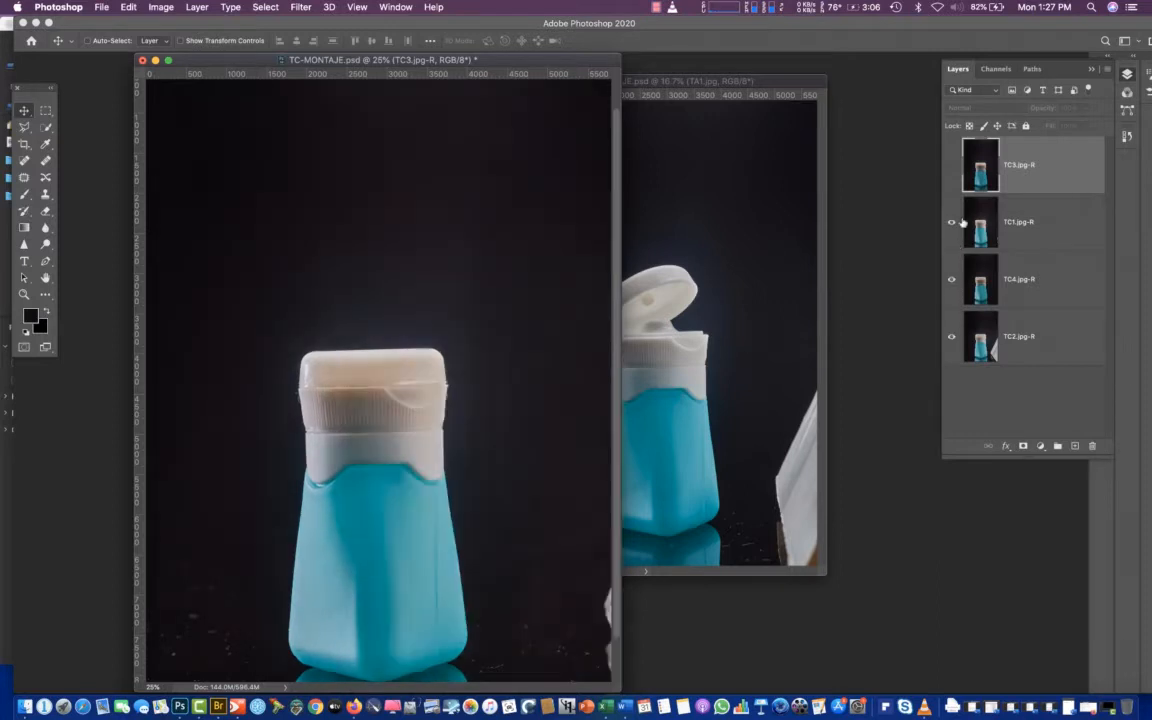
click(952, 165)
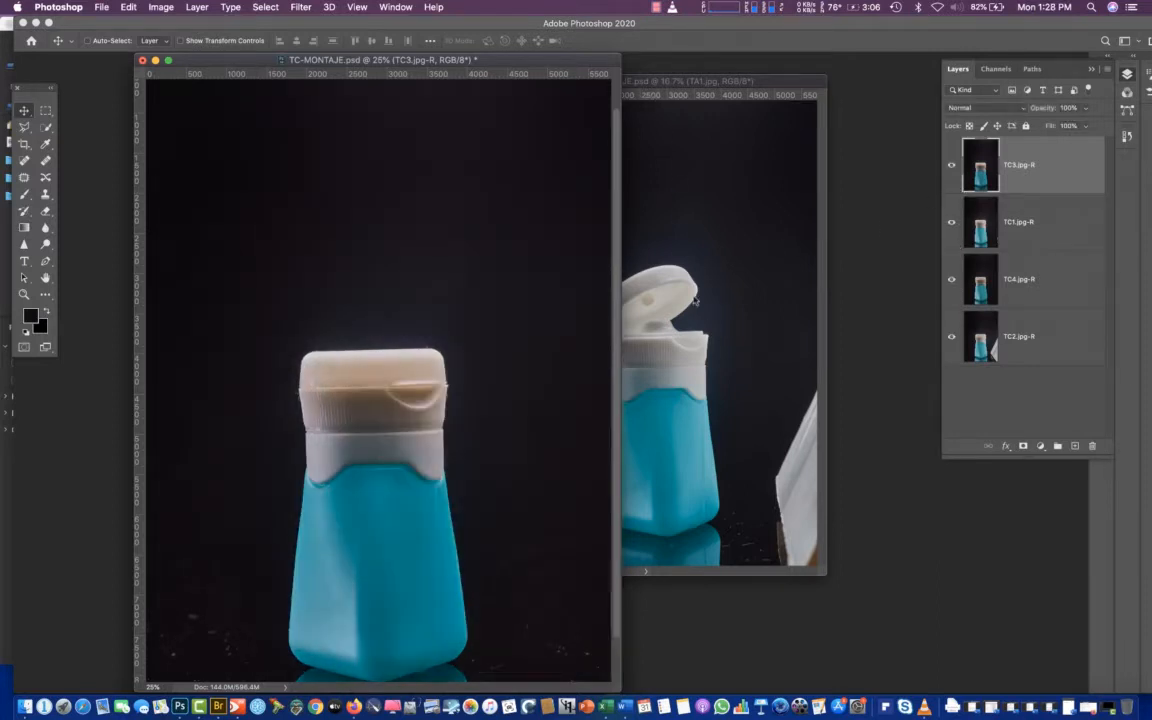
Rearrange the TC-MONTAJE.psd and TA-MONTAJE.psd windows, docking TC-MONTAJE.psd as a tab and floating it again
drag(461, 61, 455, 63)
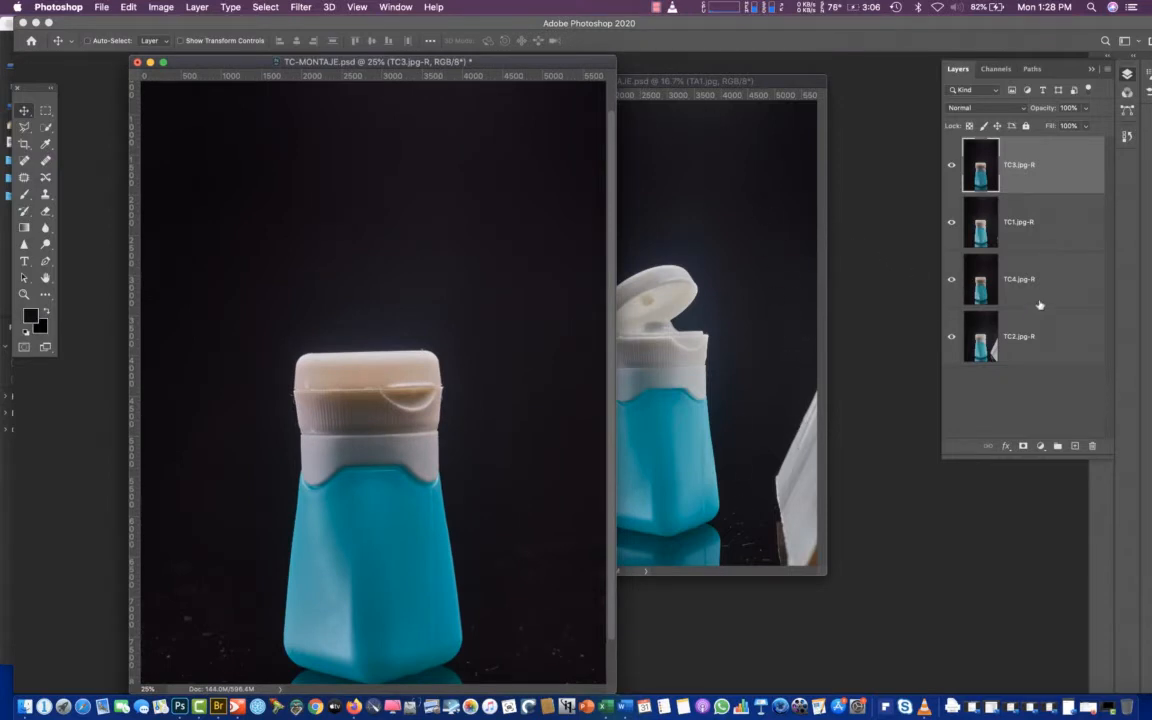
mouse_move(735, 82)
mouse_down()
mouse_move(601, 62)
mouse_move(726, 90)
mouse_up()
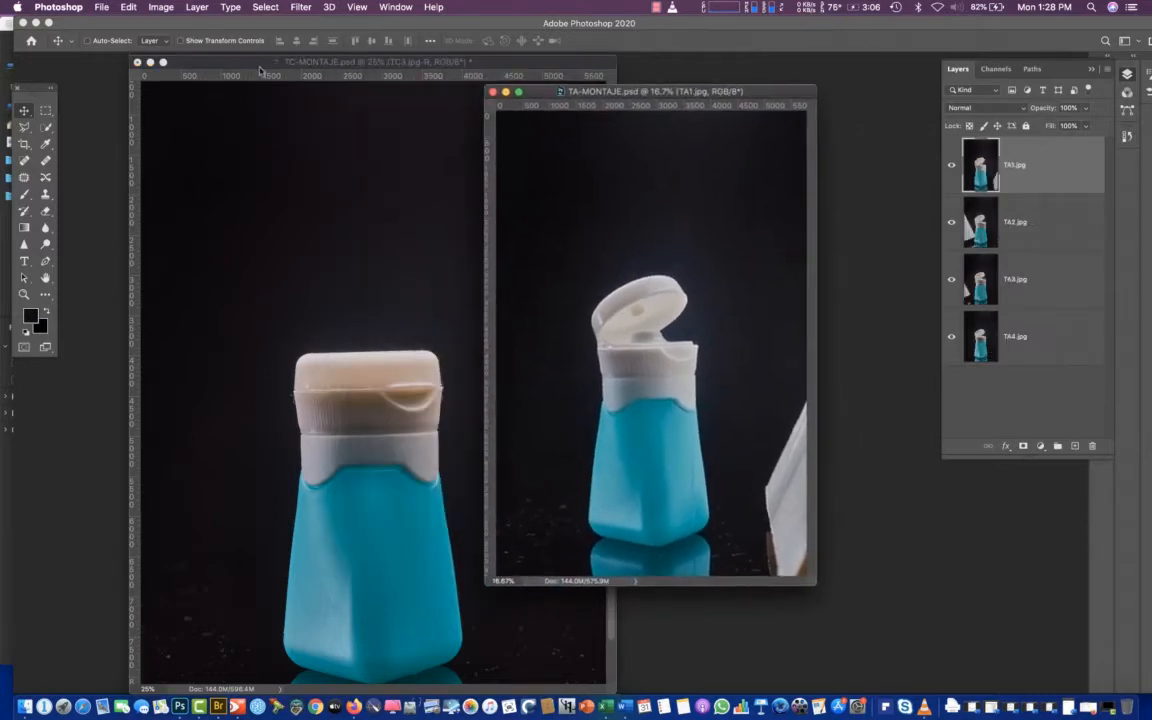
drag(254, 65, 220, 46)
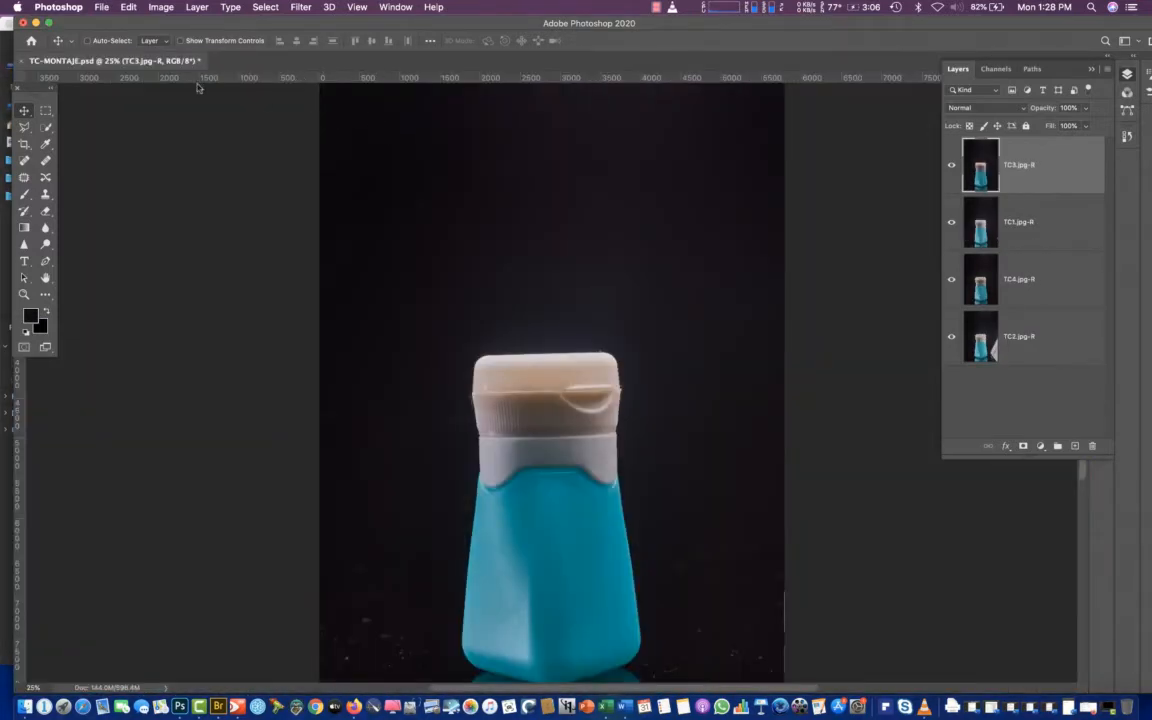
drag(116, 65, 306, 70)
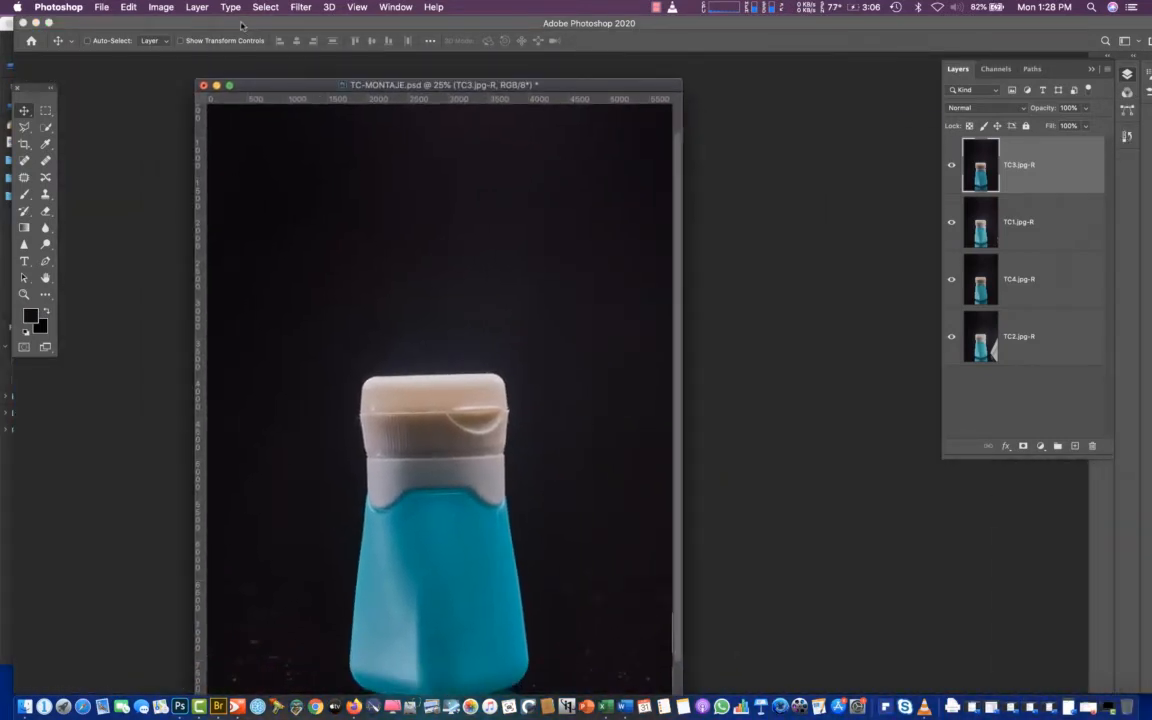
Uncover the TA-MONTAJE.psd window, place it in front beside TC-MONTAJE.psd, and save TC-MONTAJE.psd
drag(241, 25, 381, 255)
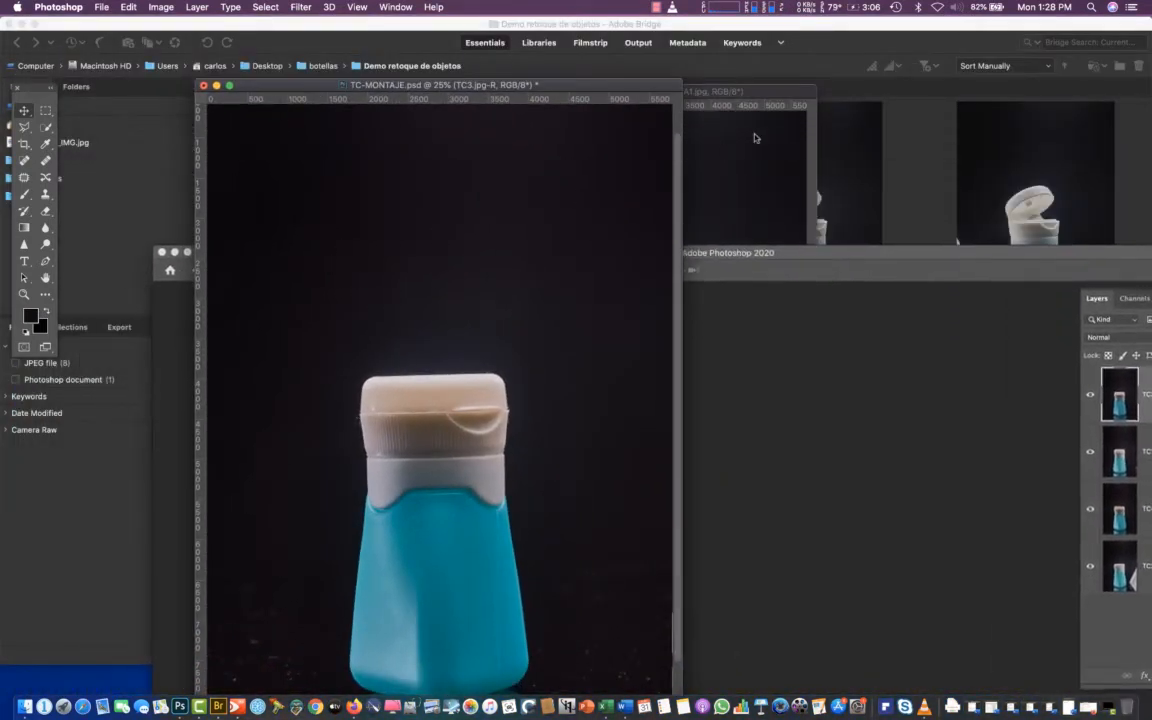
drag(744, 92, 820, 303)
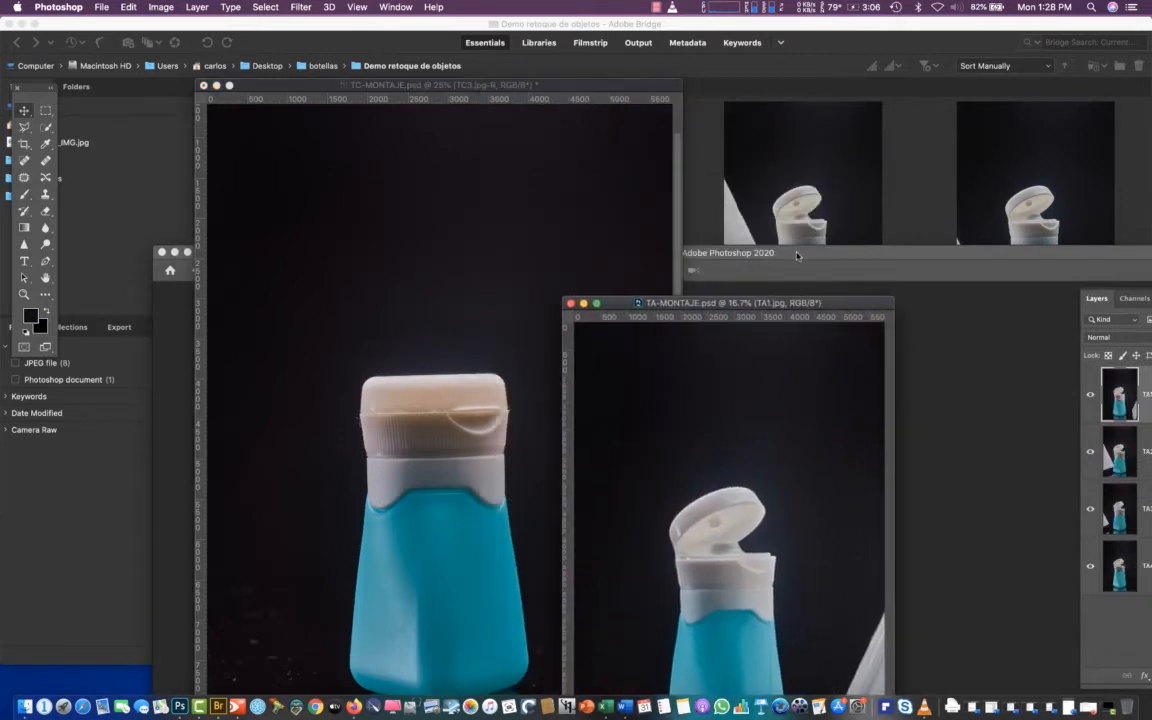
drag(797, 255, 648, 25)
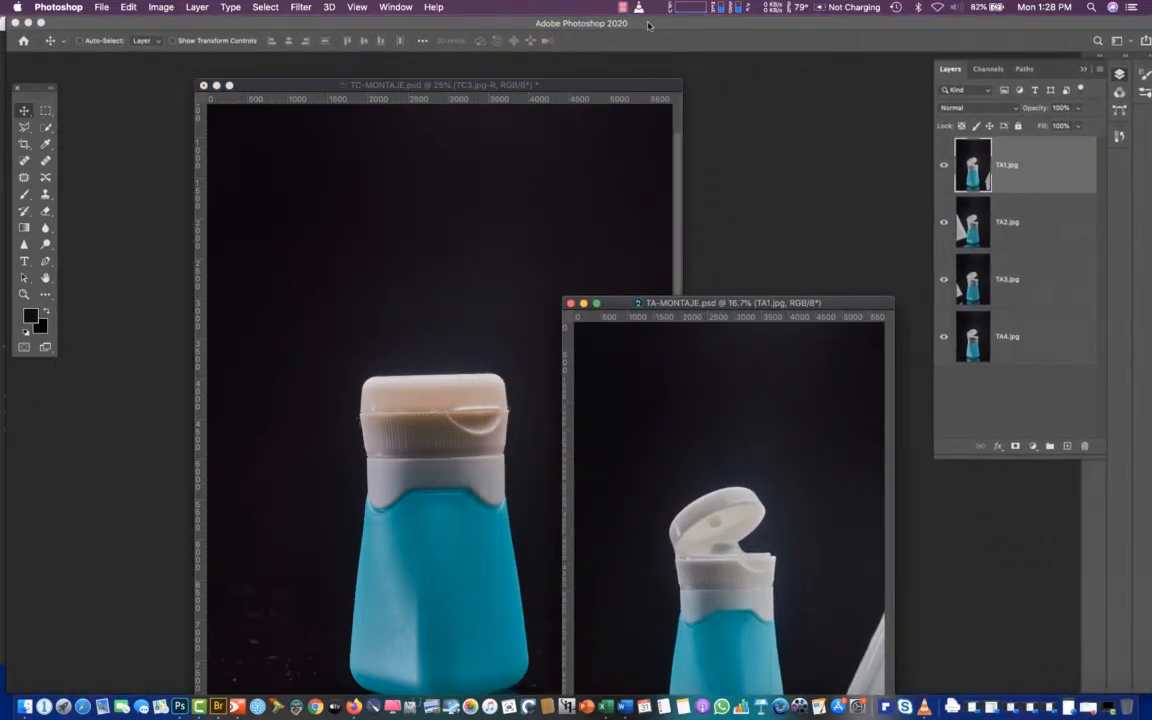
drag(372, 86, 322, 70)
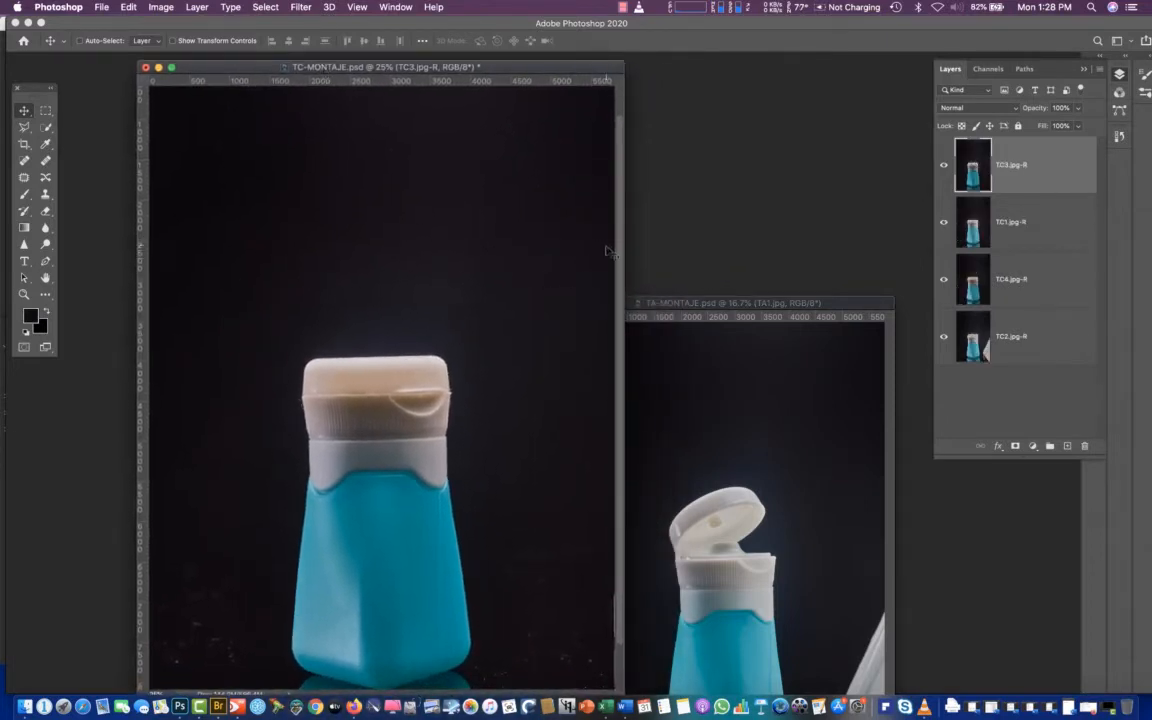
key(super+s)
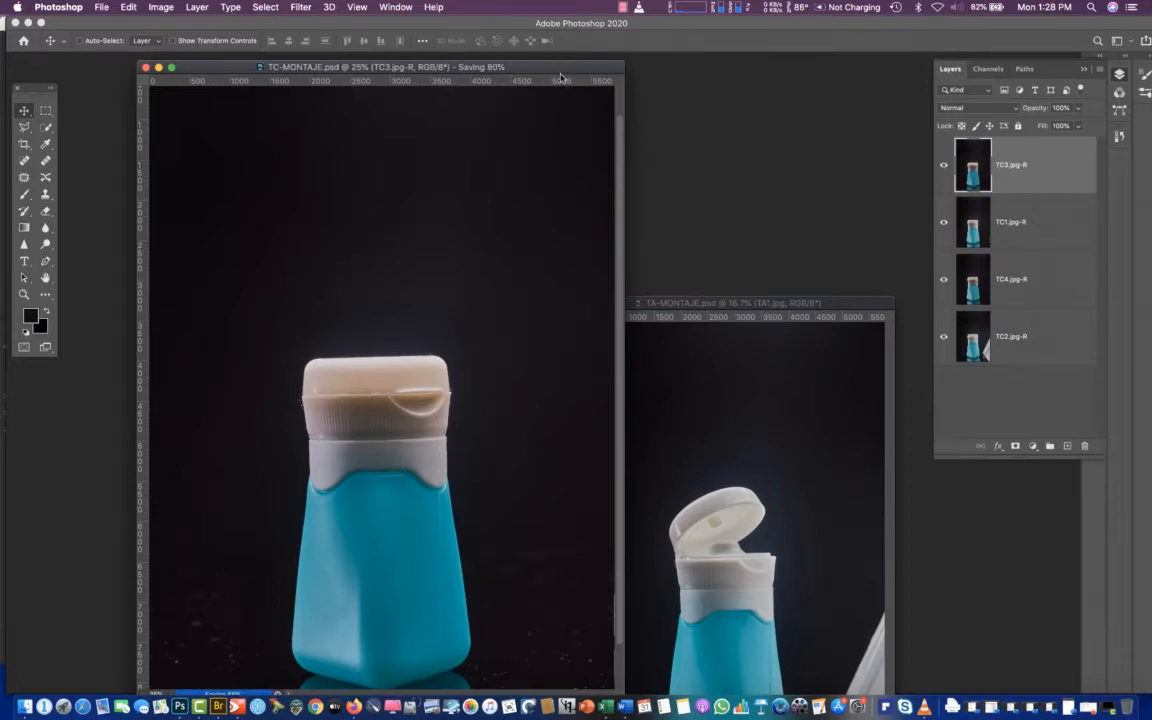
Dock TC-MONTAJE.psd as a tab, float it again, and bring the TA-MONTAJE.psd window back in front of the application frame
drag(567, 77, 496, 58)
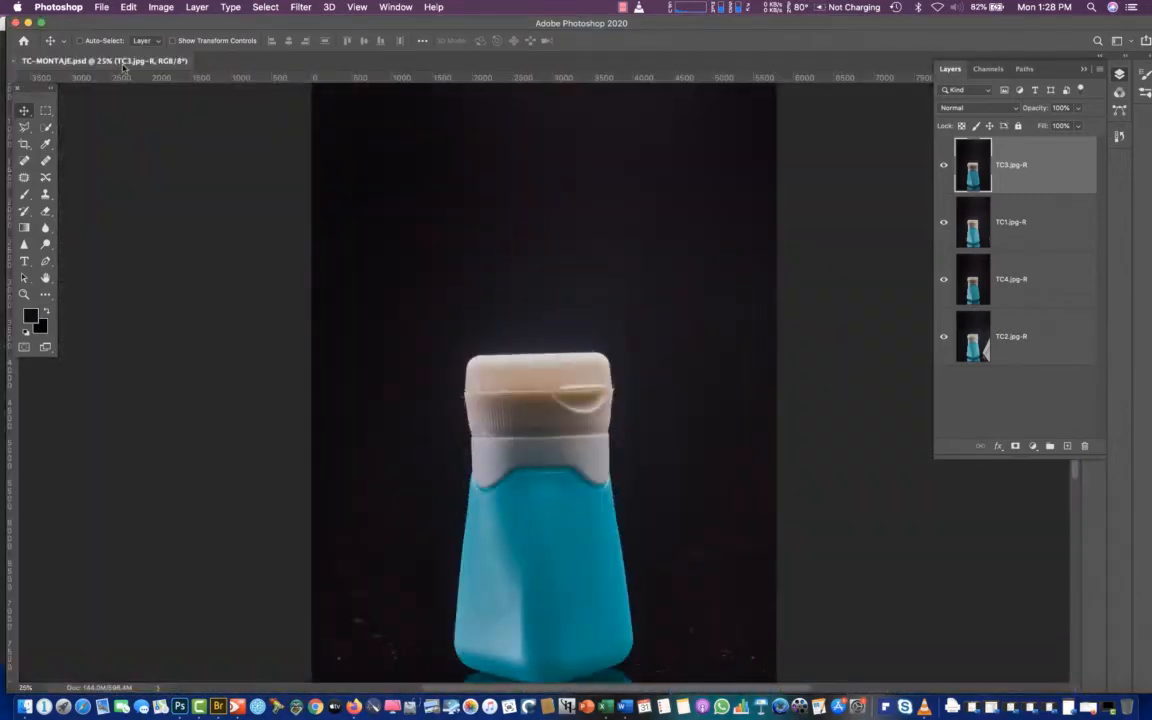
drag(150, 137, 198, 107)
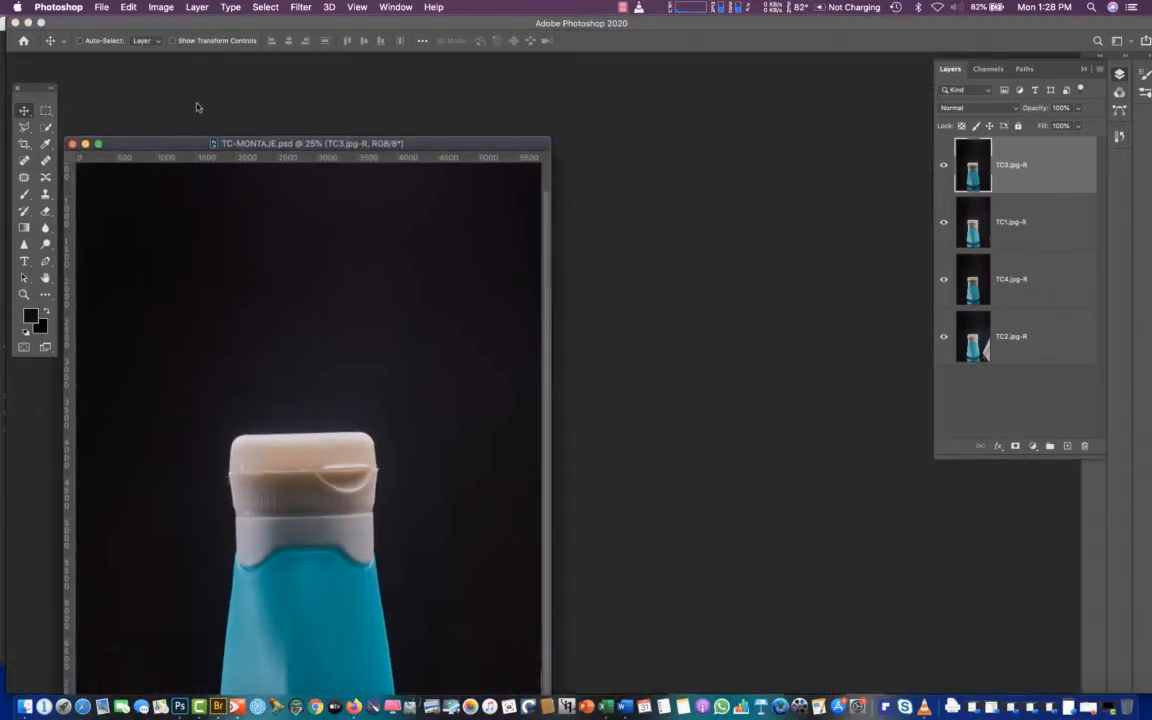
drag(153, 27, 410, 357)
drag(657, 304, 454, 430)
drag(613, 342, 364, 26)
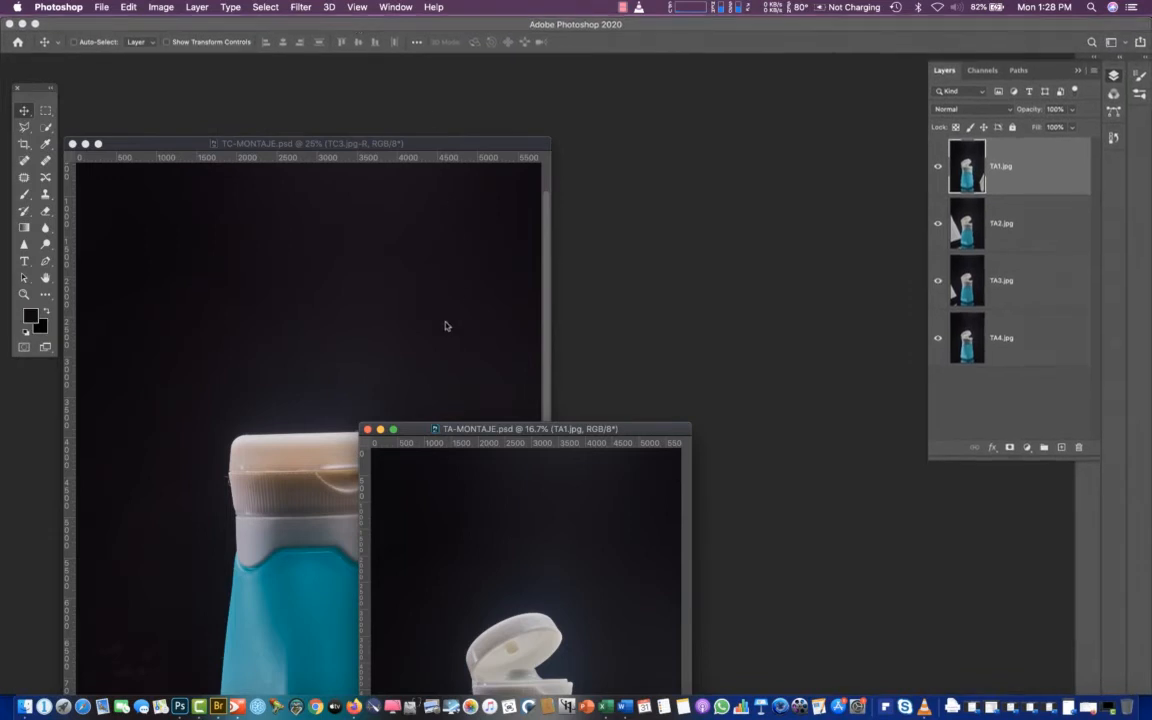
Arrange the floating TC-MONTAJE.psd and TA-MONTAJE.psd windows side by side
drag(249, 144, 277, 116)
mouse_move(268, 83)
mouse_down()
mouse_move(268, 112)
mouse_move(263, 60)
mouse_move(263, 90)
mouse_up()
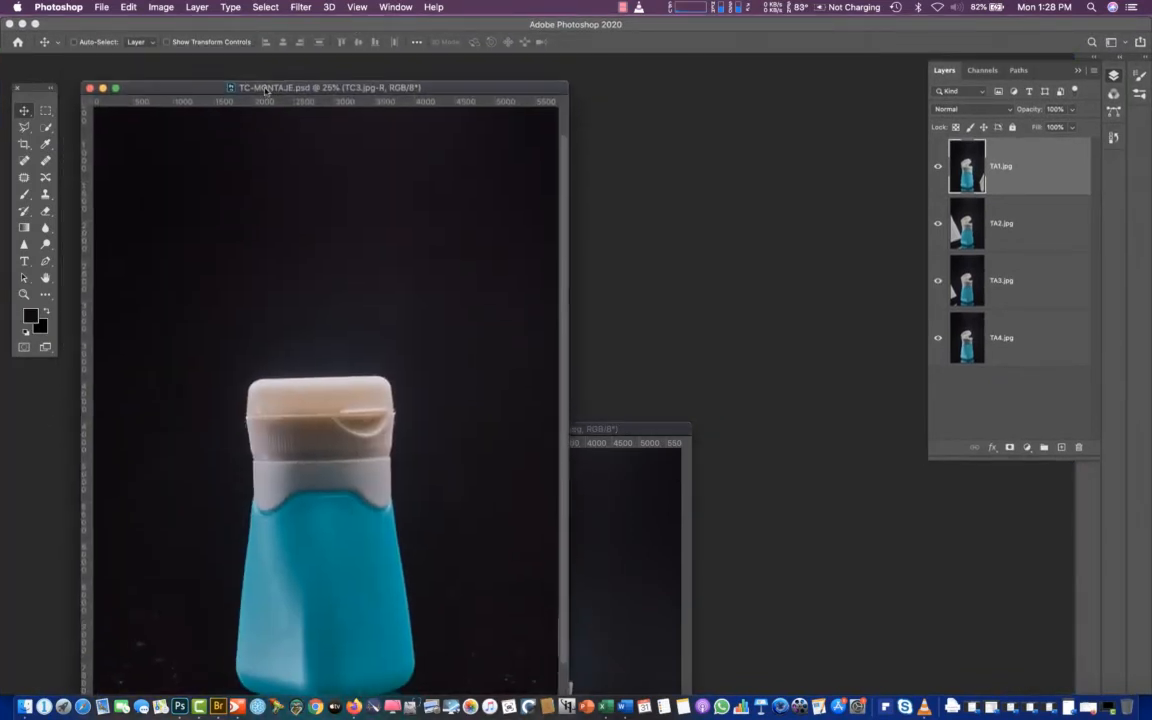
drag(647, 437, 839, 158)
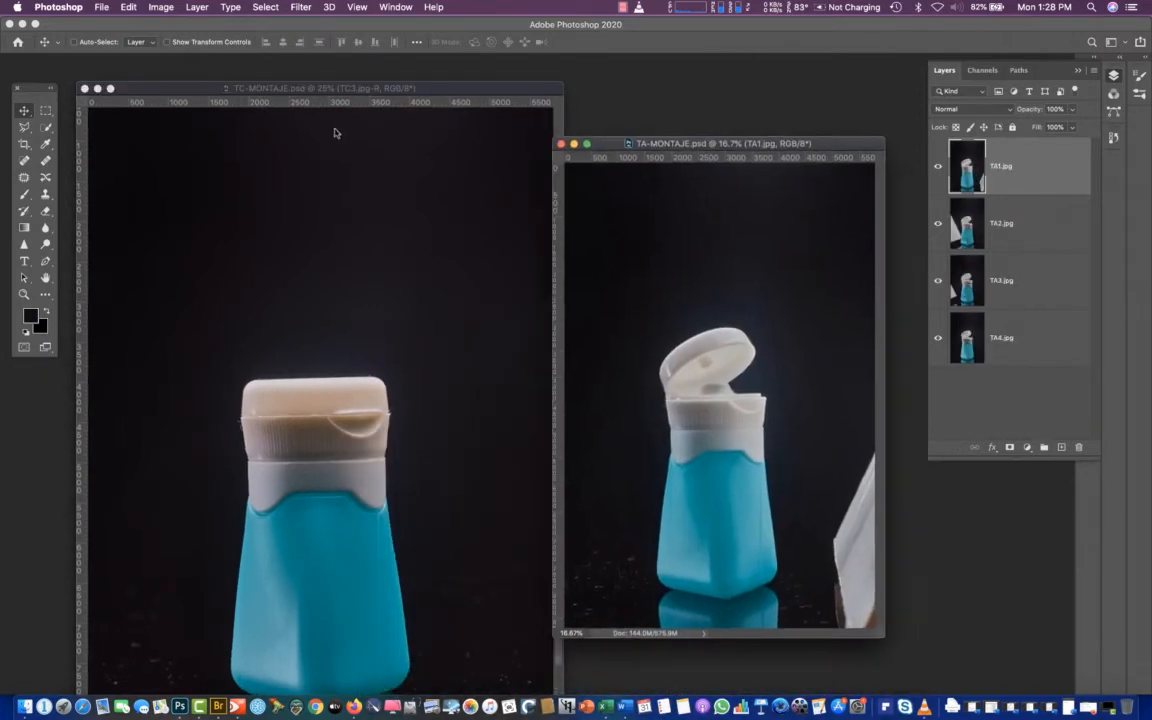
click(300, 88)
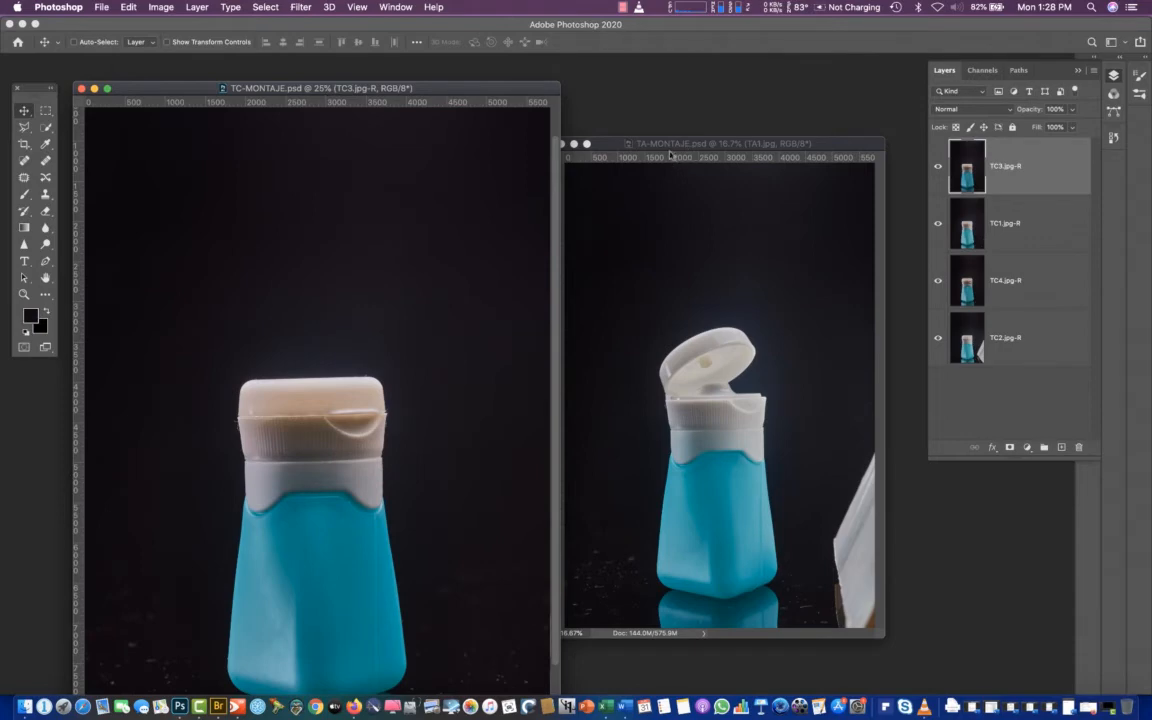
Bring the TA-MONTAJE.psd window forward over TC-MONTAJE.psd and enlarge it around the open bottle image
click(632, 149)
drag(835, 146, 591, 100)
drag(647, 591, 791, 659)
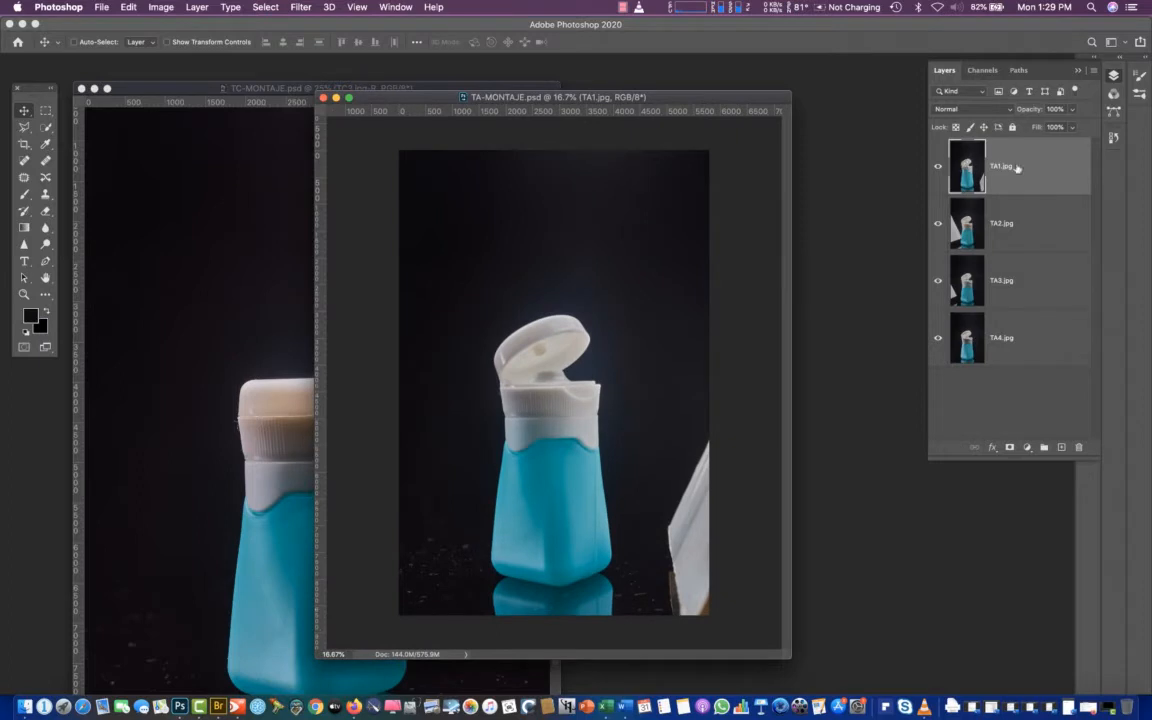
Check TA1.jpg's alignment with TA2.jpg by toggling its visibility and using Difference blending, and return the layer to Normal
click(938, 166)
click(938, 167)
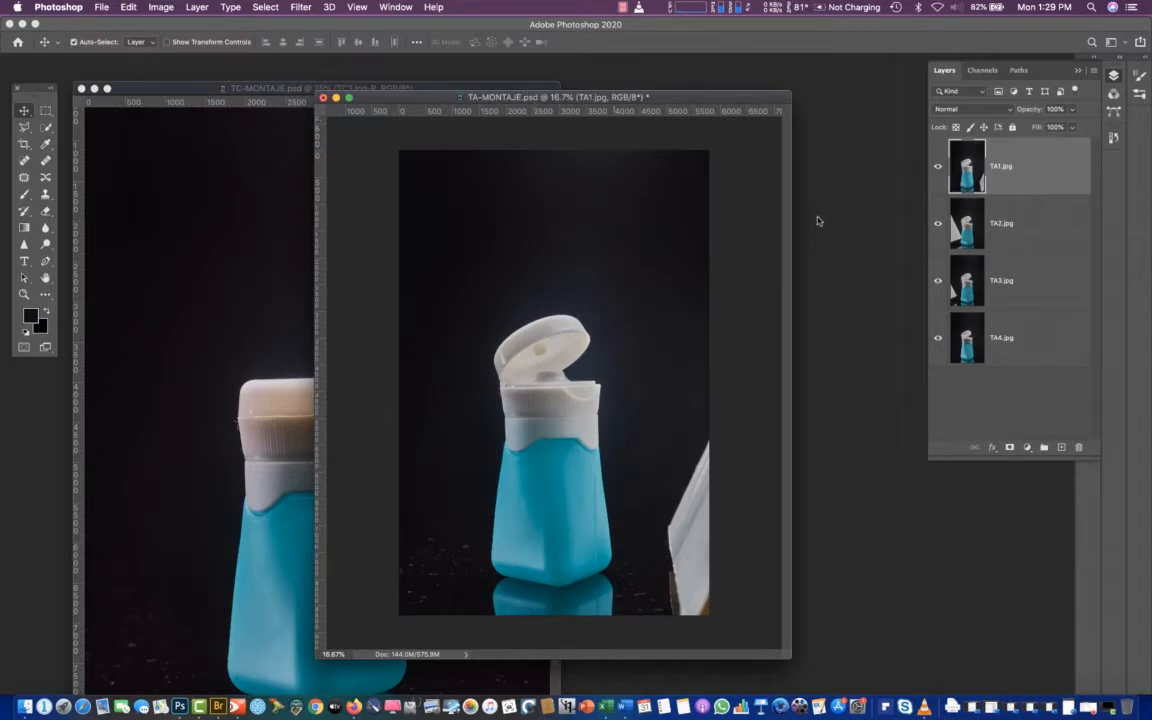
key(super+equal)
key(super+equal)
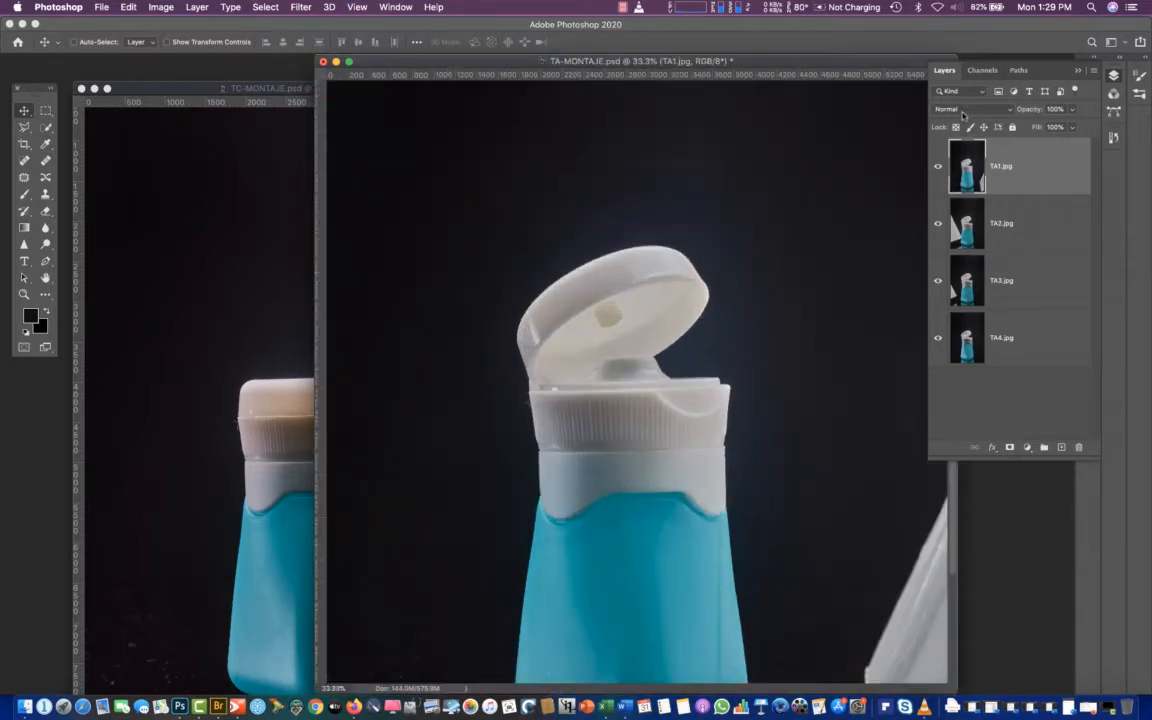
click(963, 112)
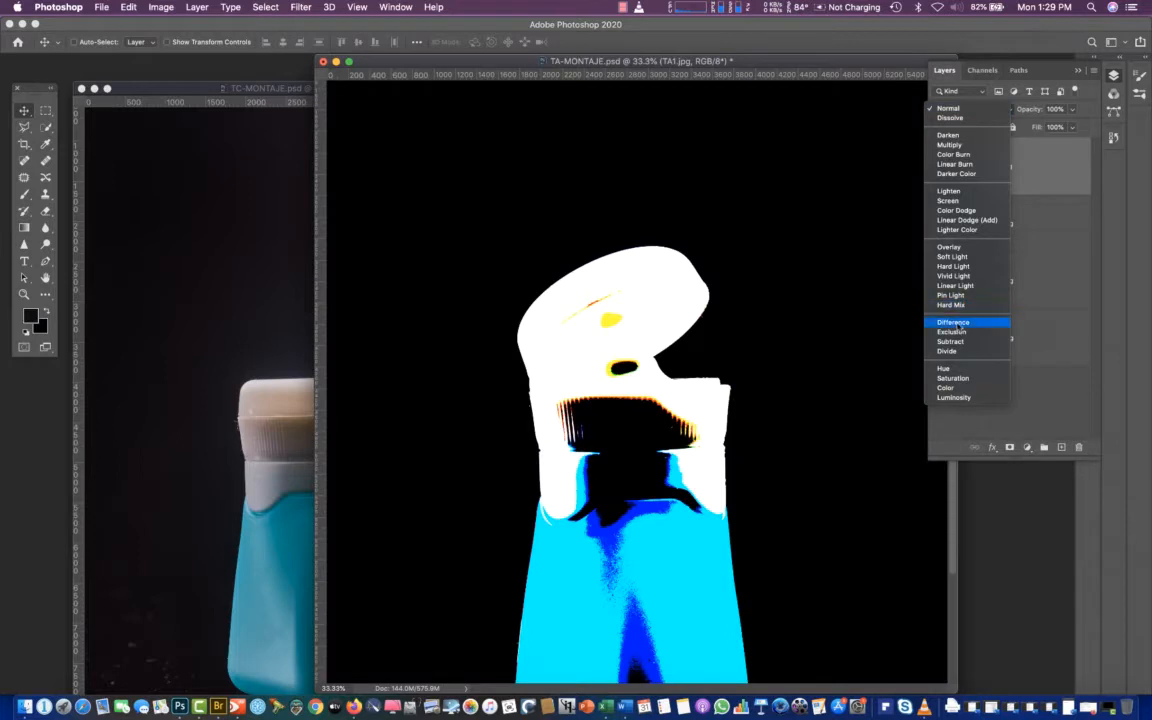
click(955, 323)
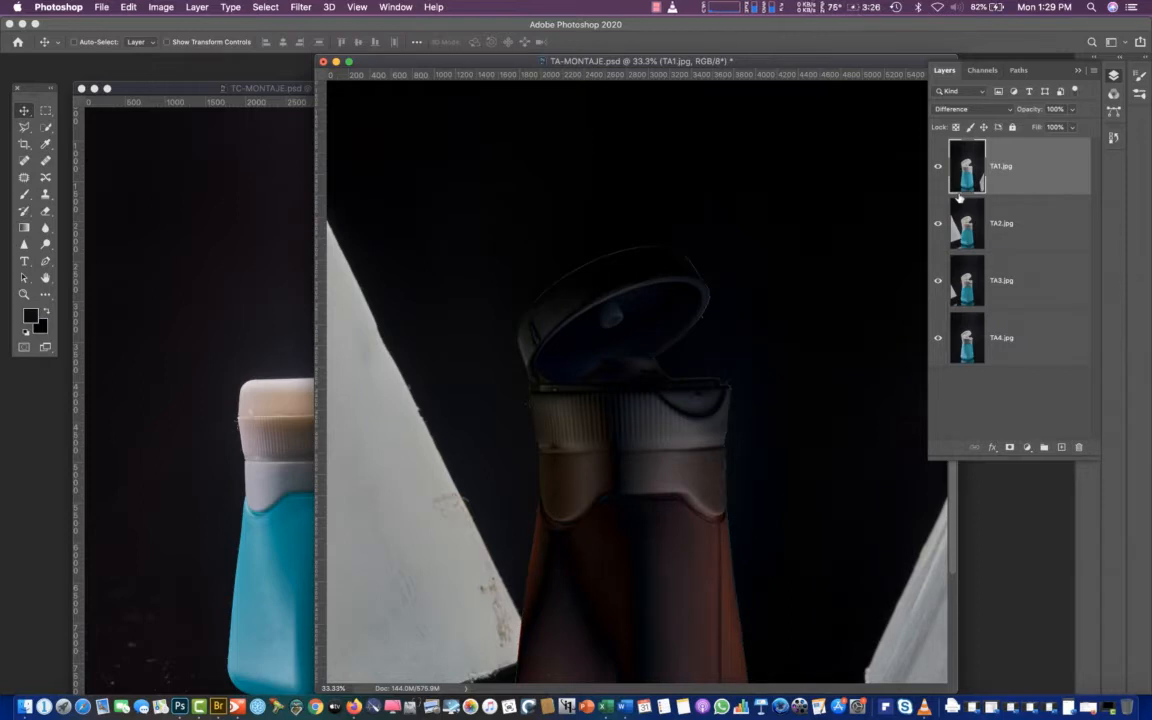
click(965, 108)
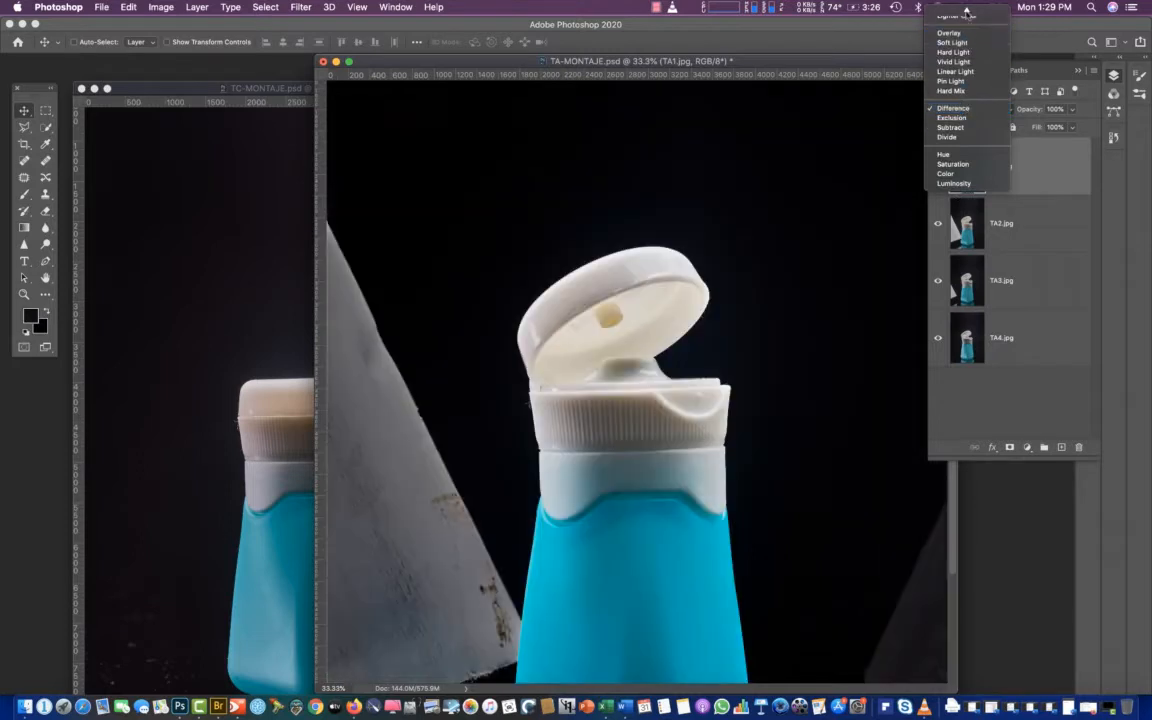
mouse_move(966, 12)
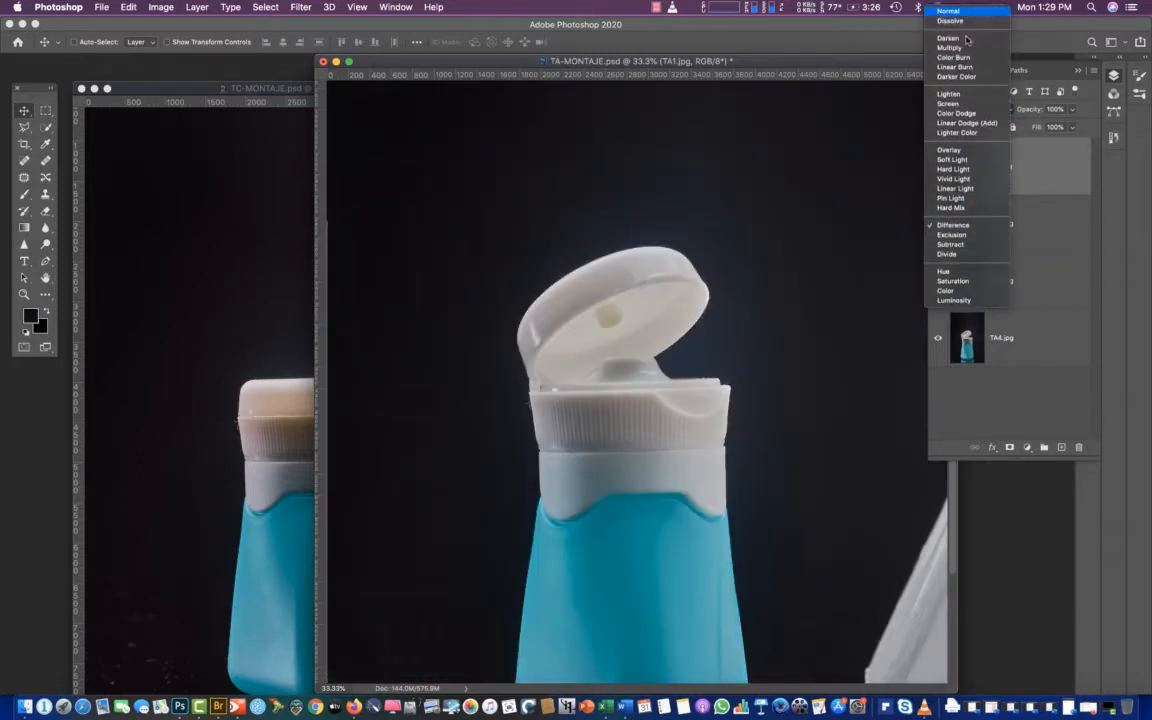
click(965, 12)
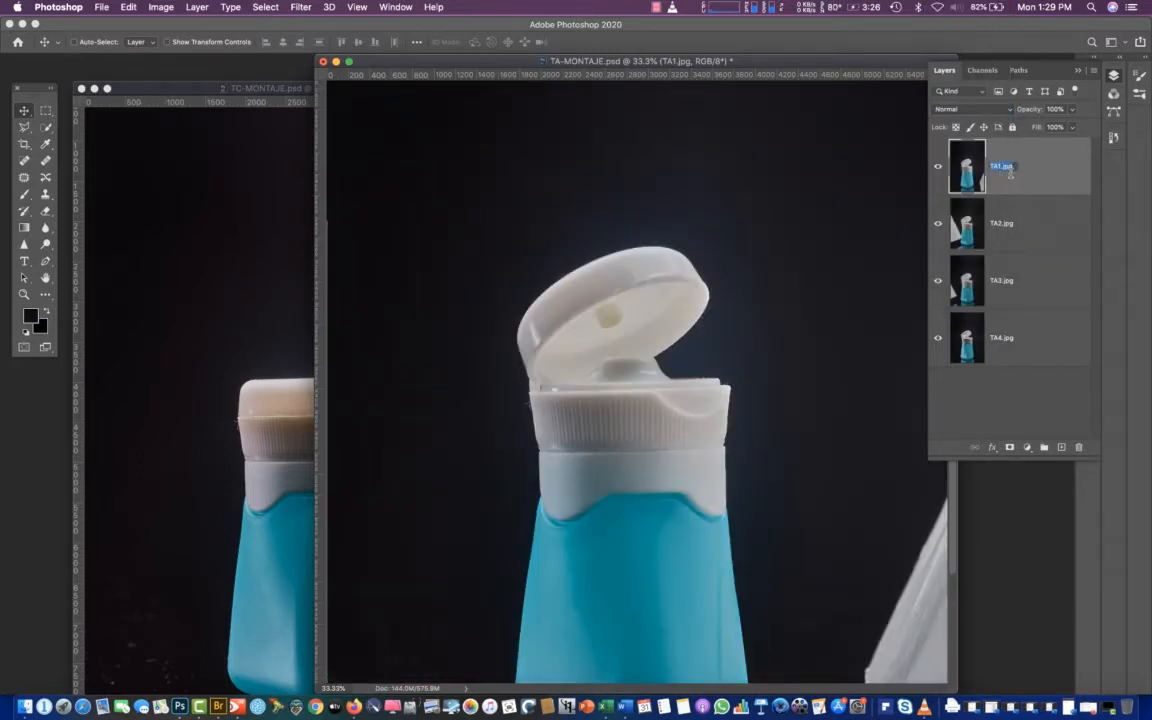
Mark the two compared layers as aligned by renaming them TA1.jpg-R and TA2.jpg-R
click(1012, 170)
text(-B)
click(1012, 234)
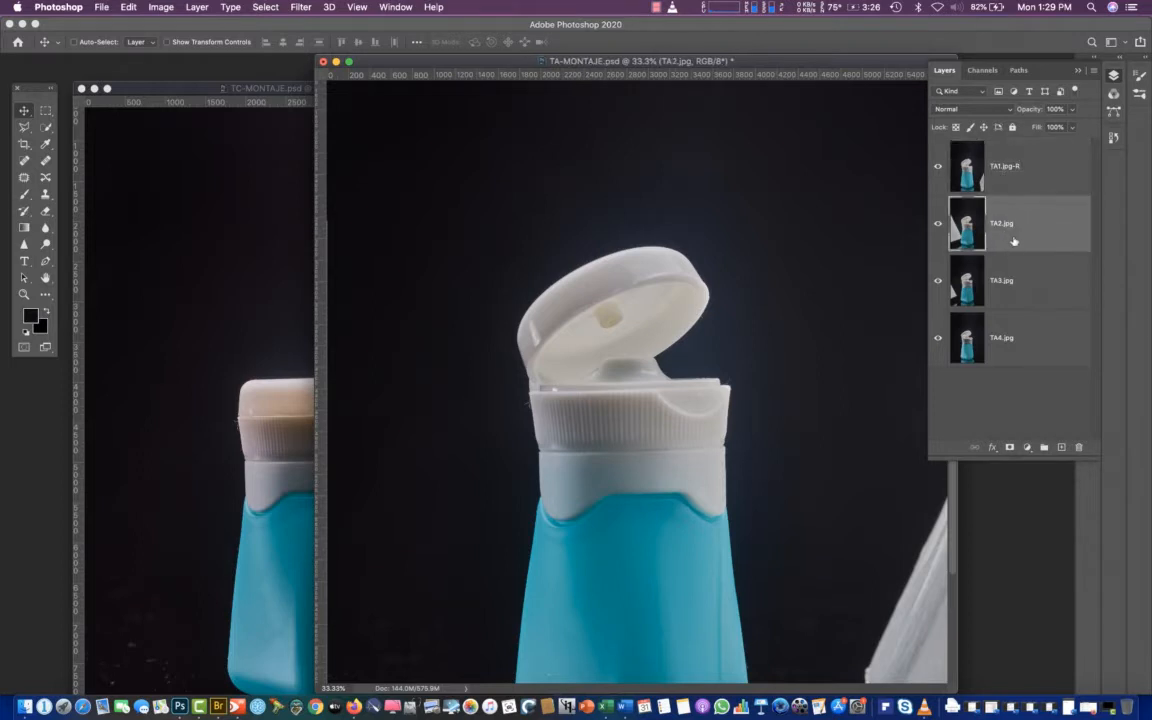
click(993, 180)
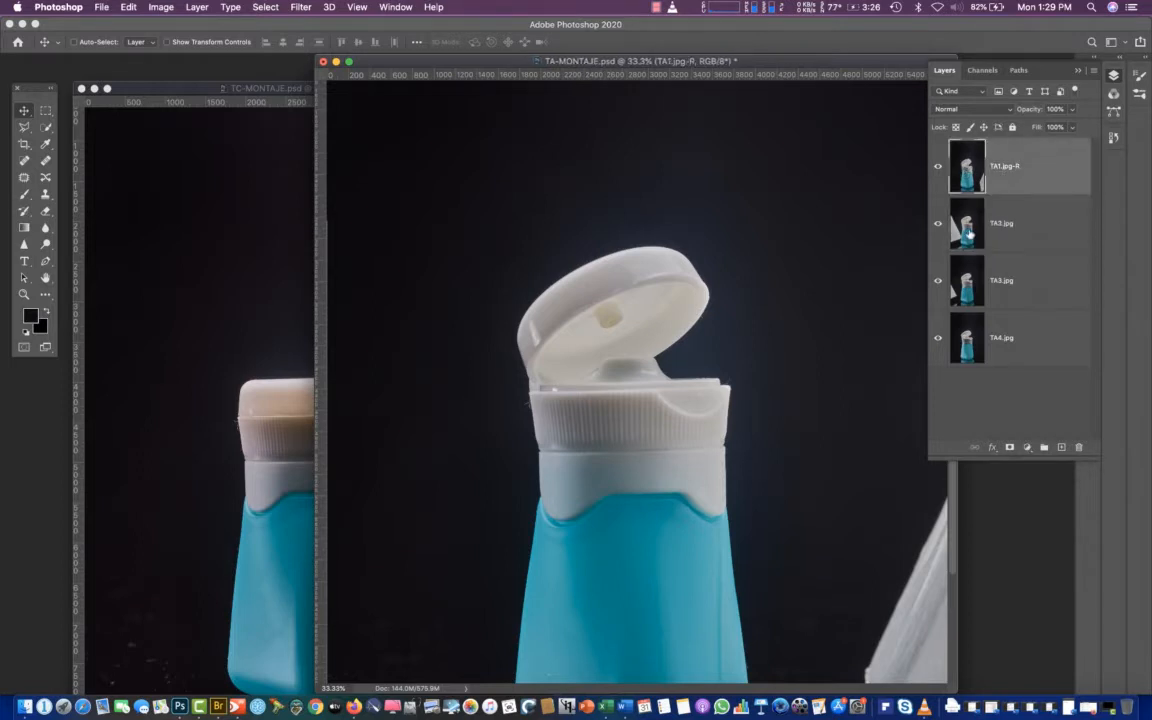
click(1011, 225)
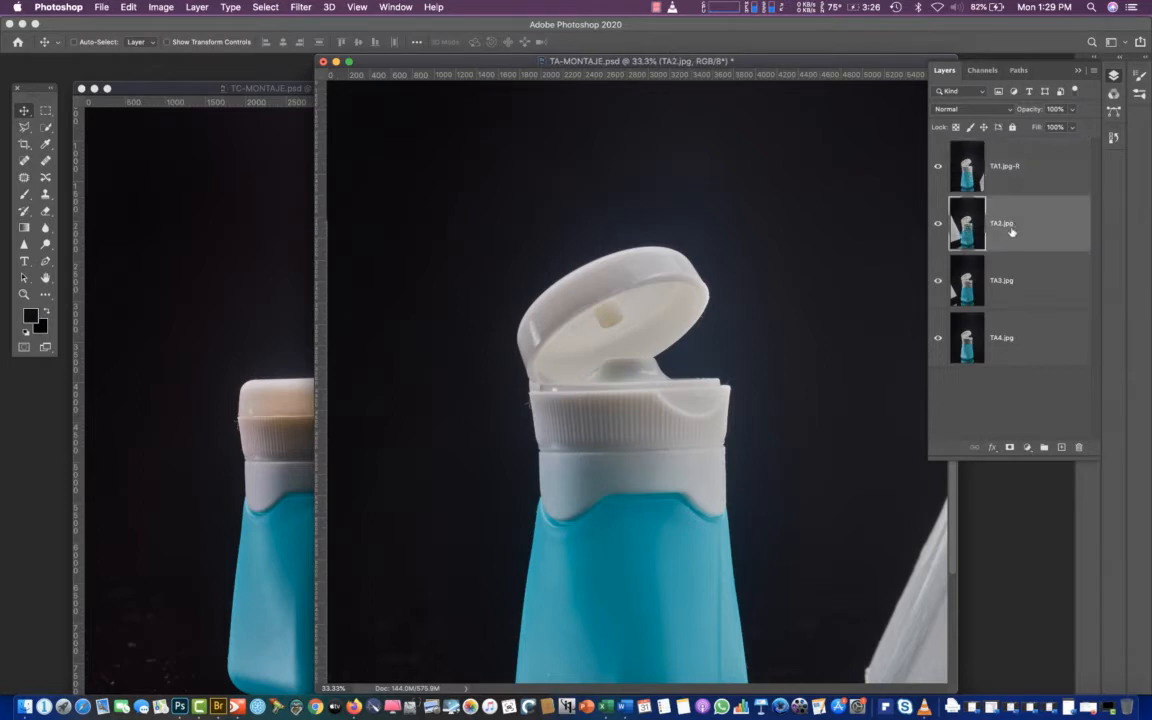
click(1017, 226)
text(-R)
Move TA3.jpg to the top of the layer stack and set its blend mode to Difference
drag(967, 288, 956, 158)
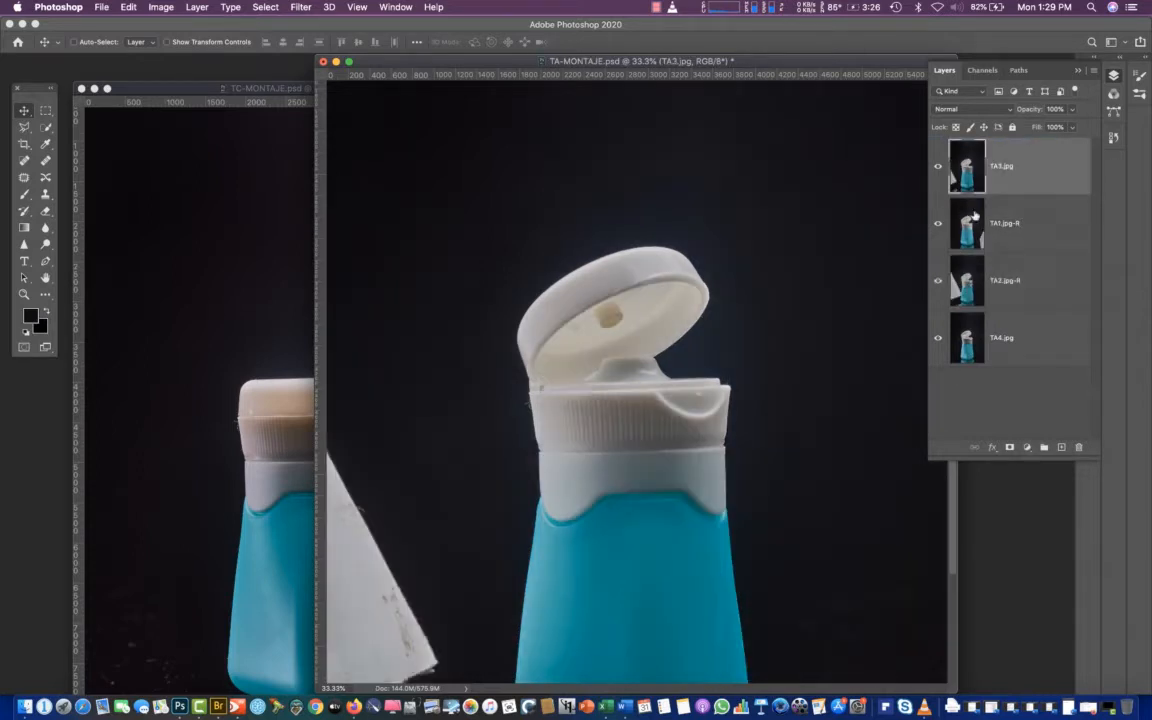
click(970, 109)
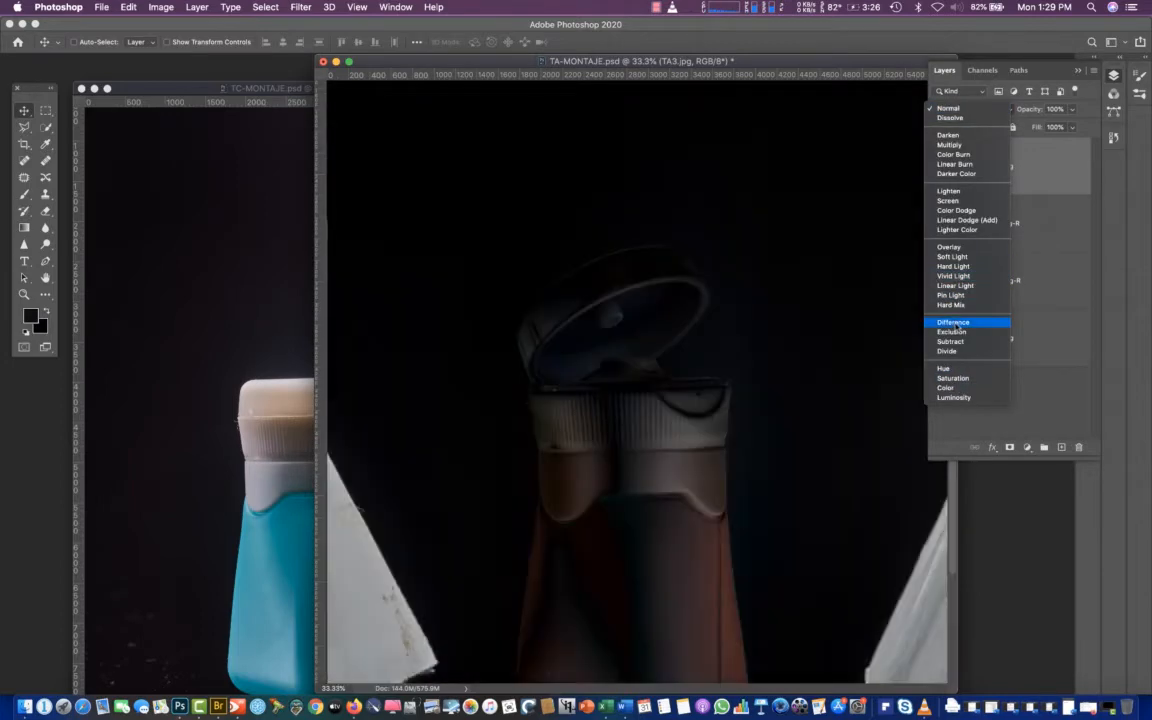
click(956, 323)
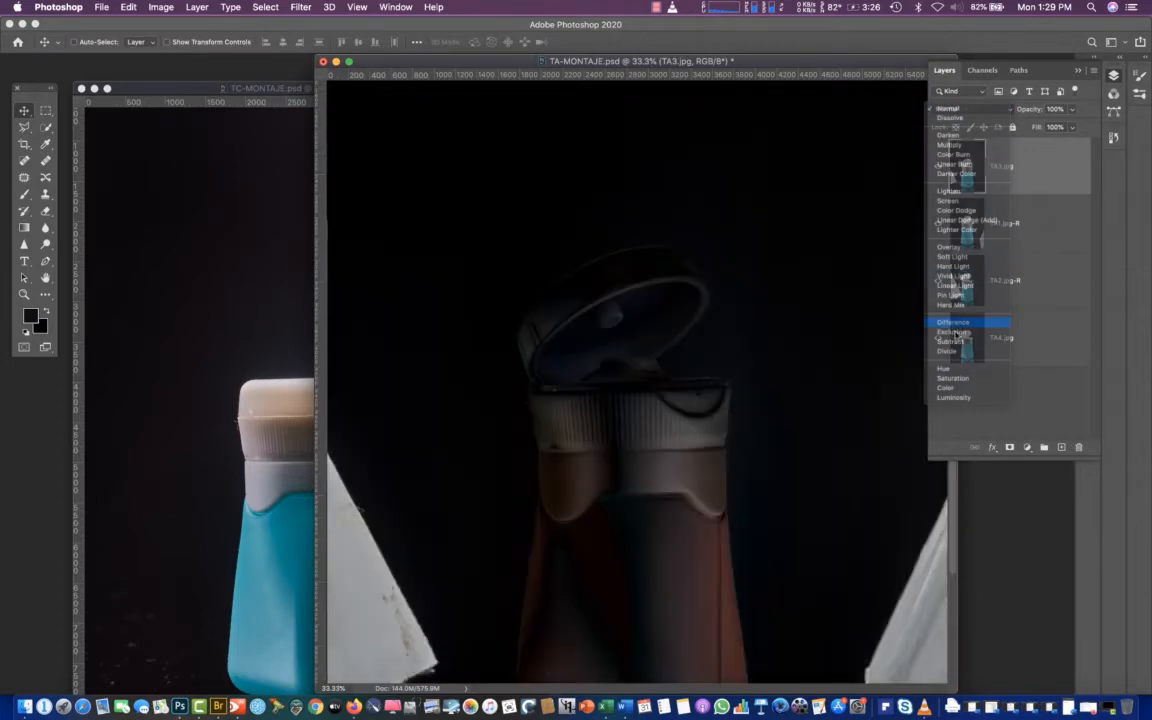
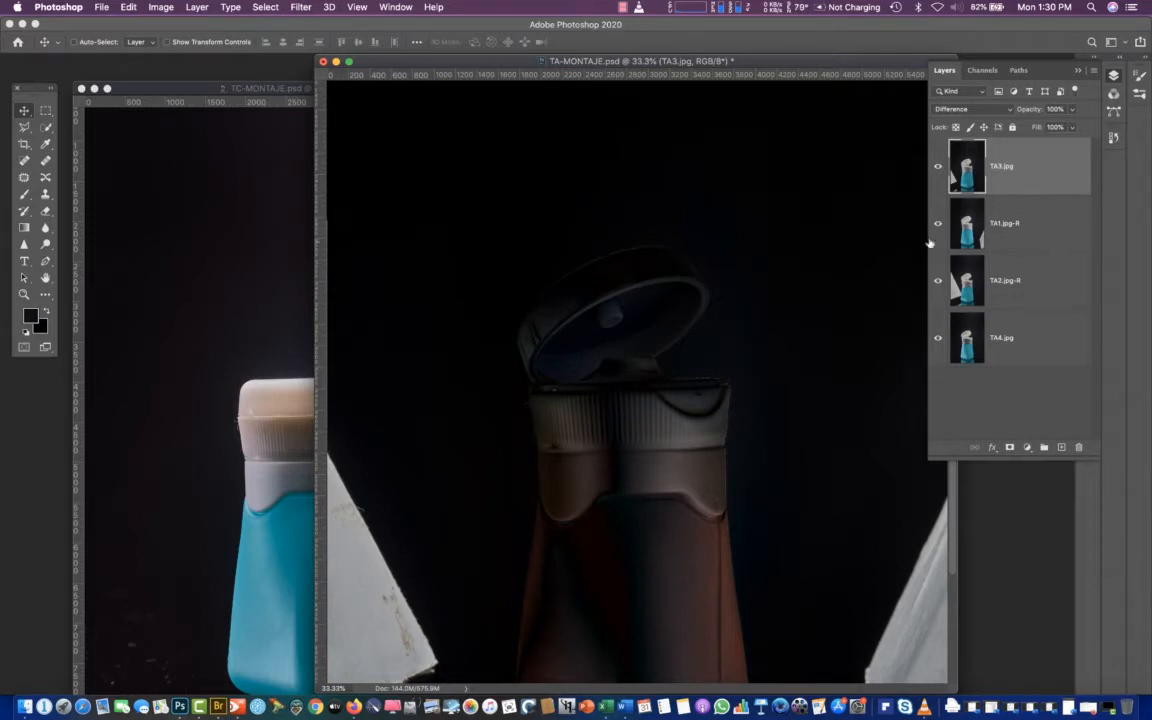
Return TA3.jpg's blend mode to Normal and mark the layer as aligned by renaming it TA3.jpg-R
click(968, 109)
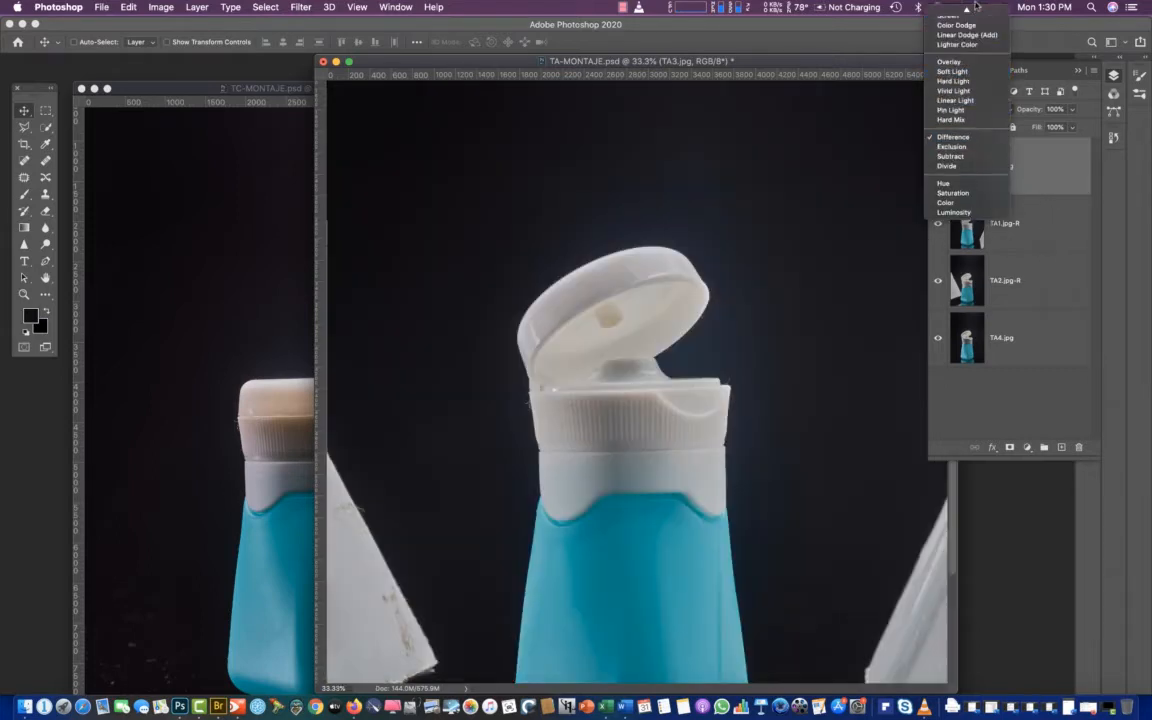
click(958, 12)
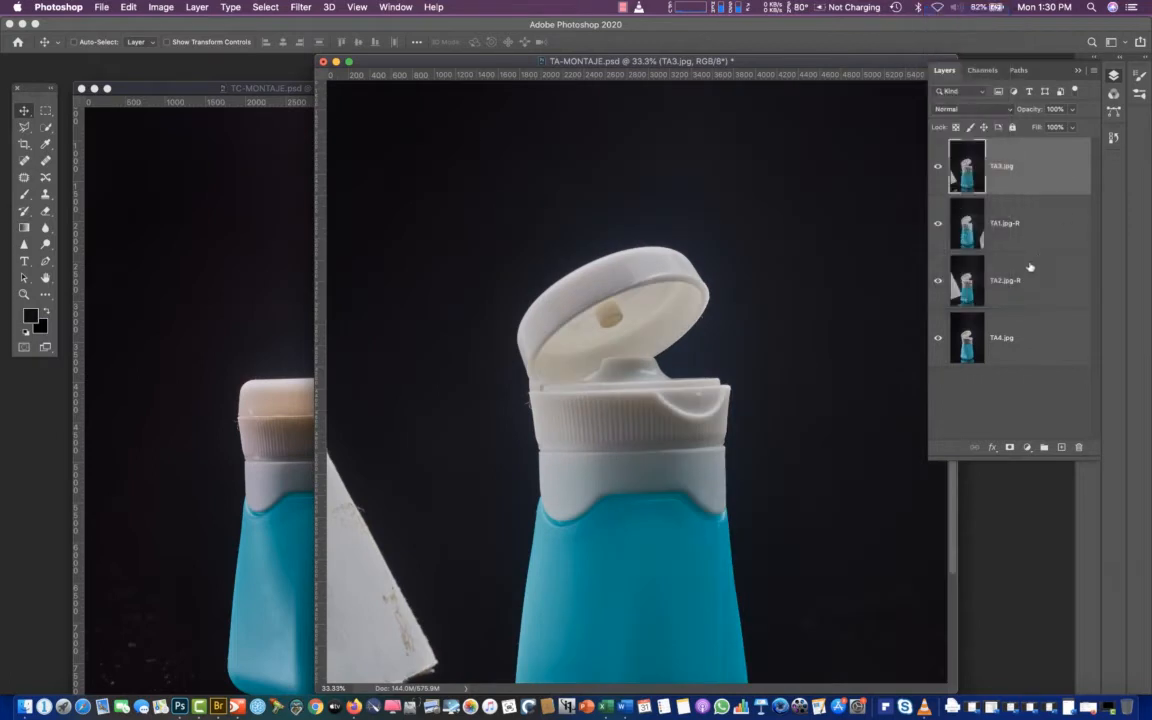
double_click(1004, 167)
text(-)
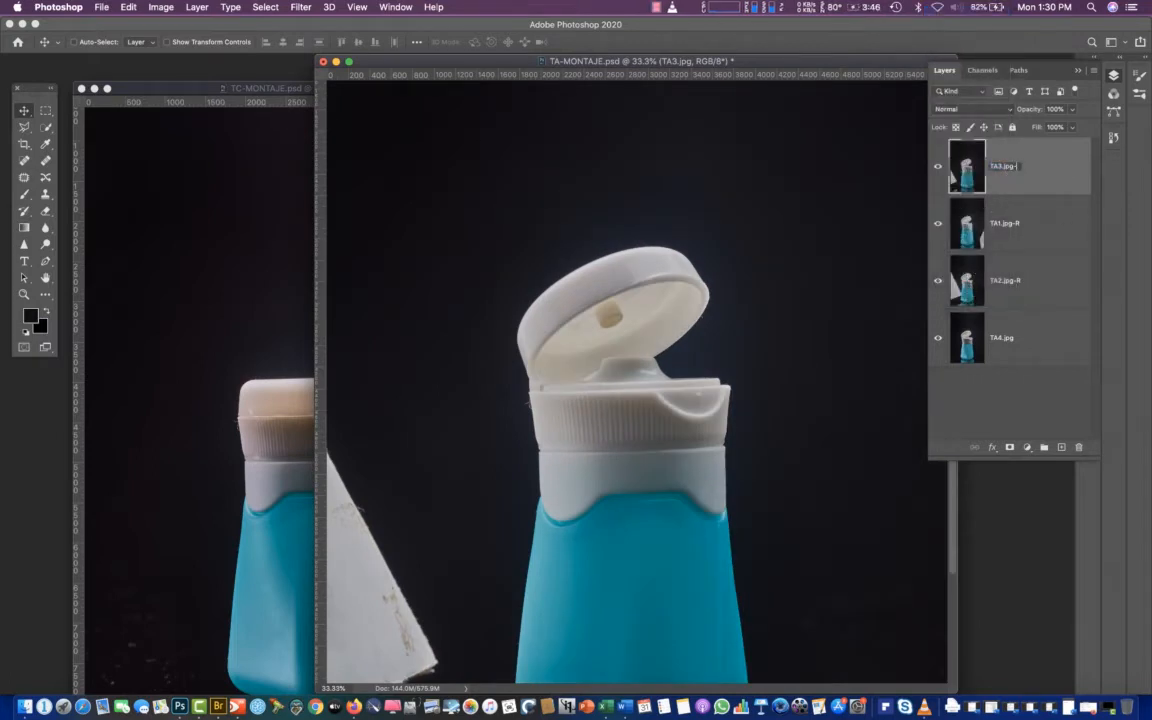
text(R)
key(Return)
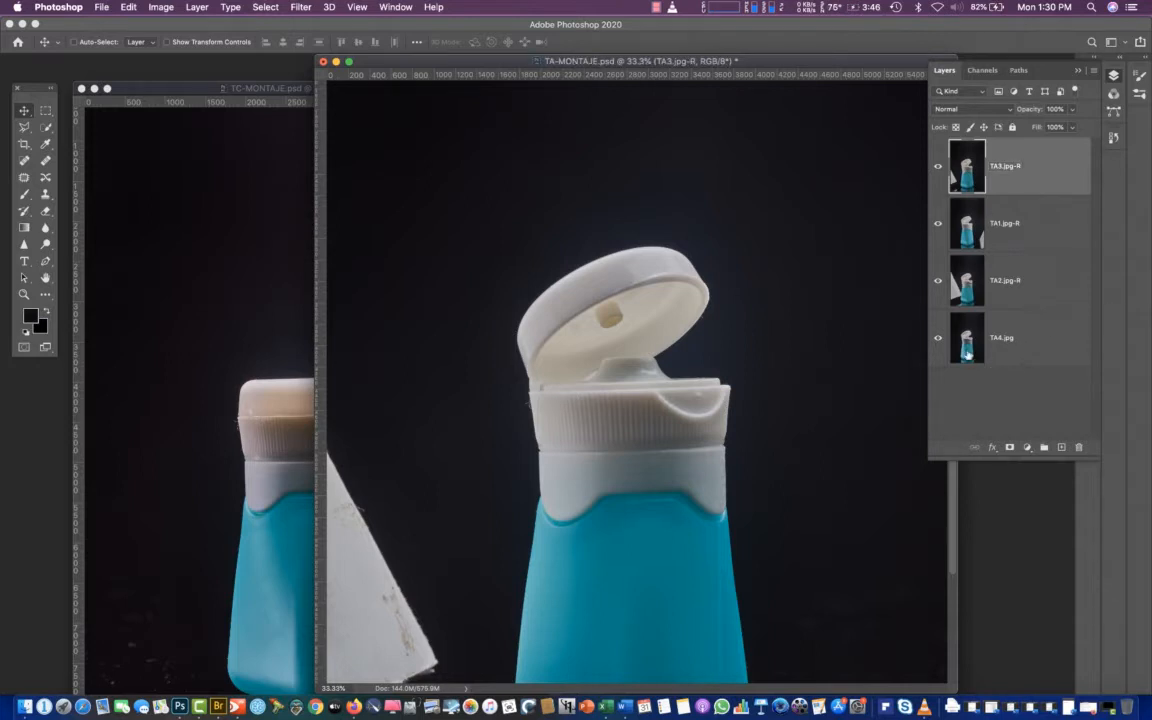
Move TA4.jpg to the top of the stack, nudge it left into alignment under Difference blending, and return it to Normal
drag(967, 350, 964, 160)
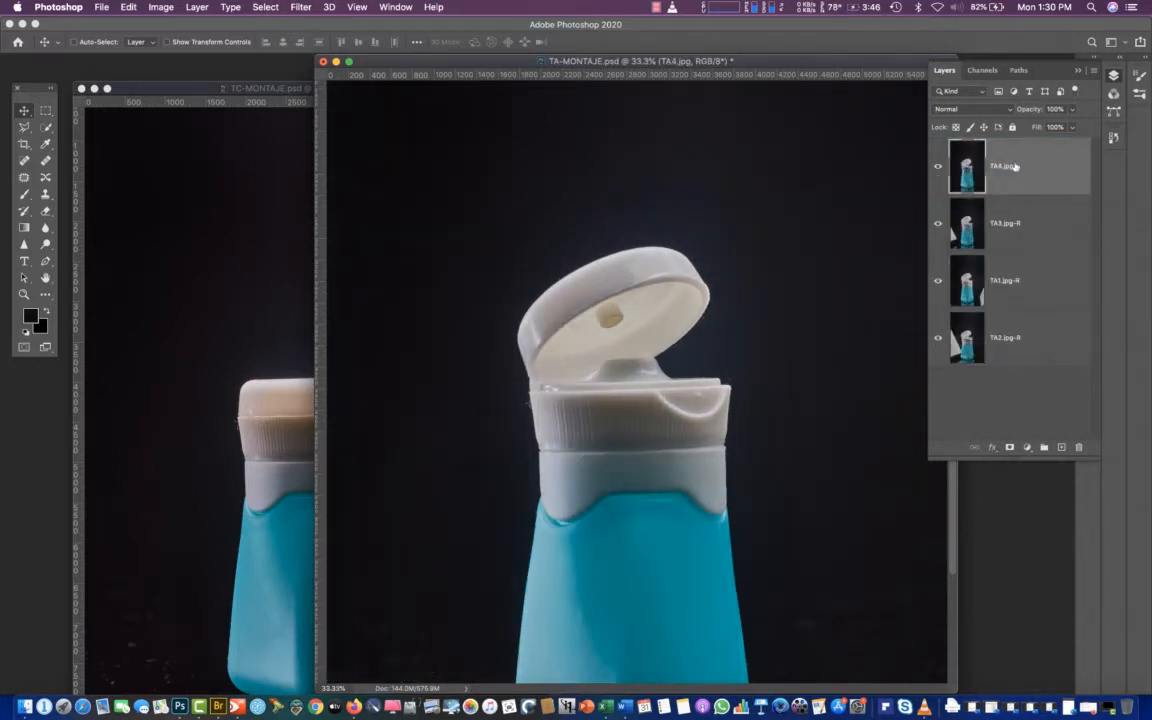
click(968, 109)
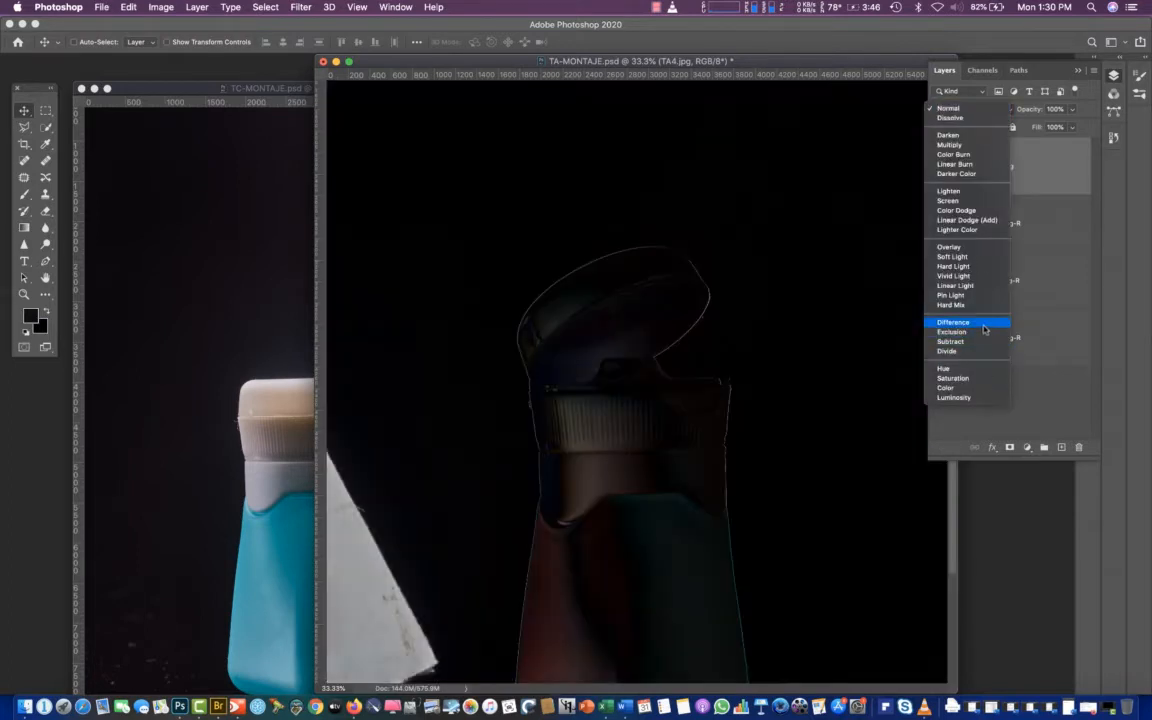
click(979, 324)
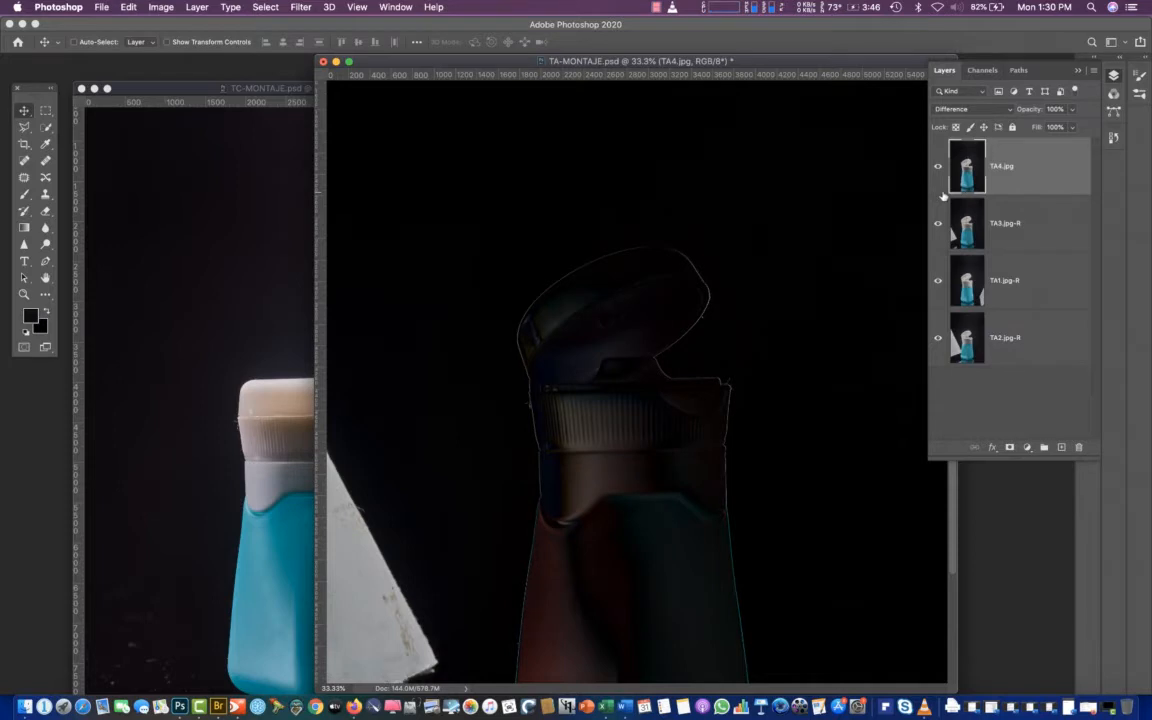
key(Left)
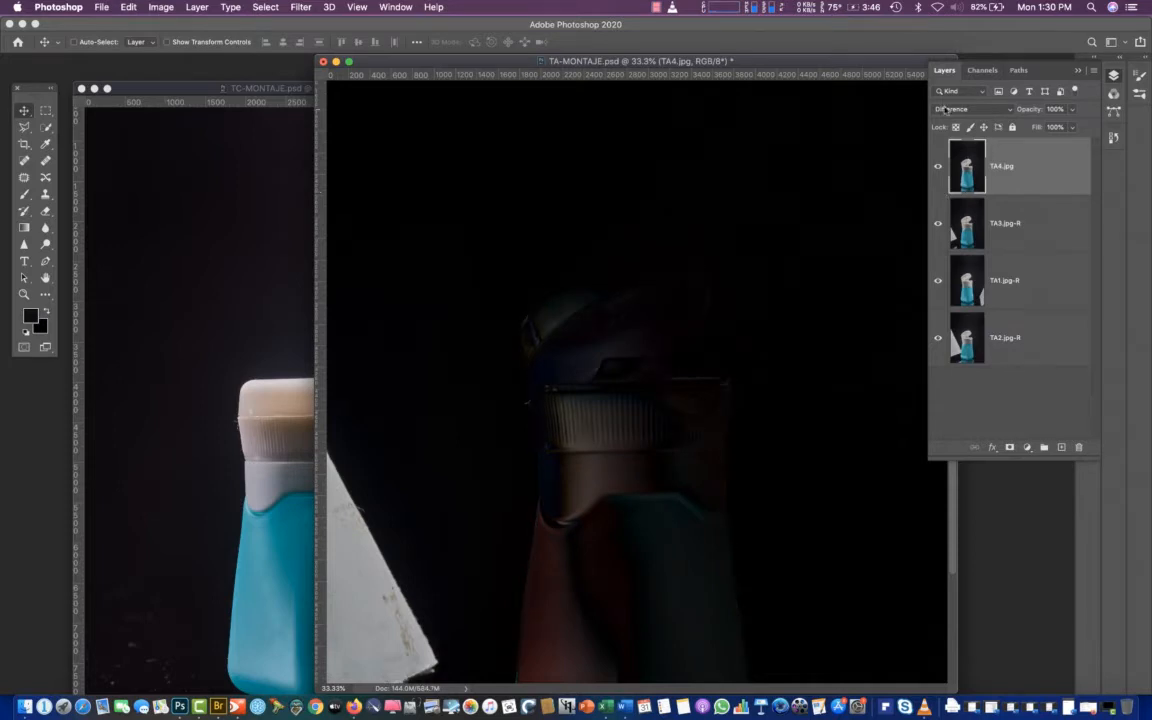
click(970, 108)
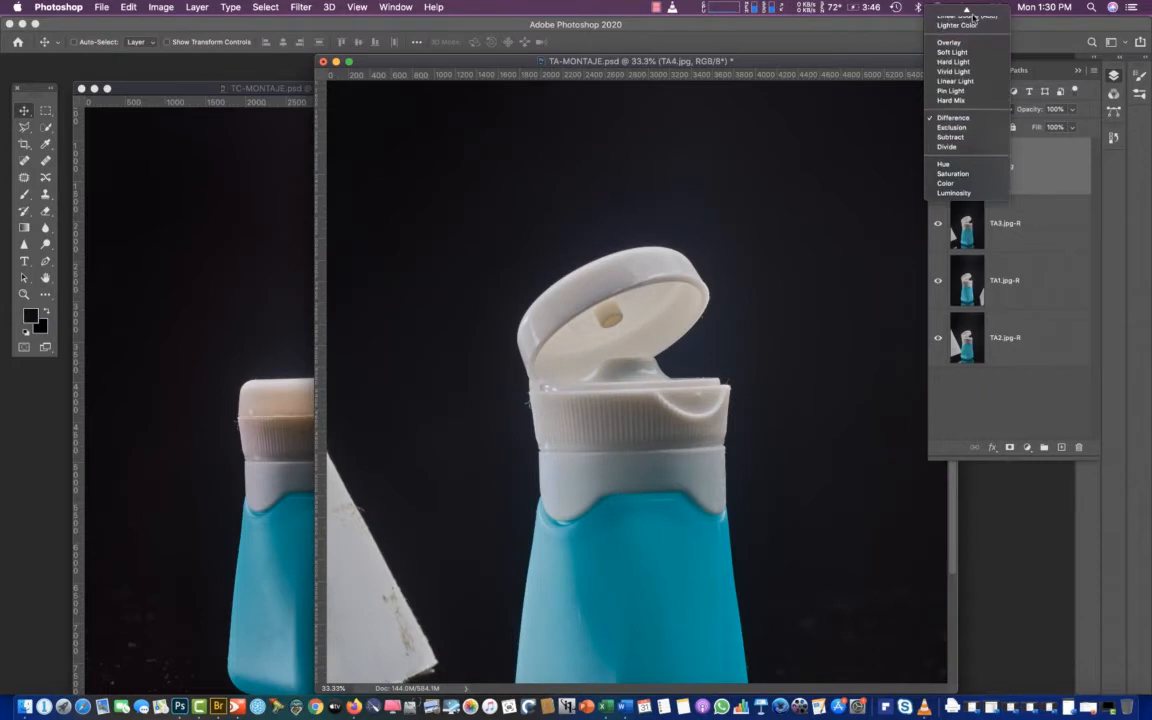
mouse_move(968, 9)
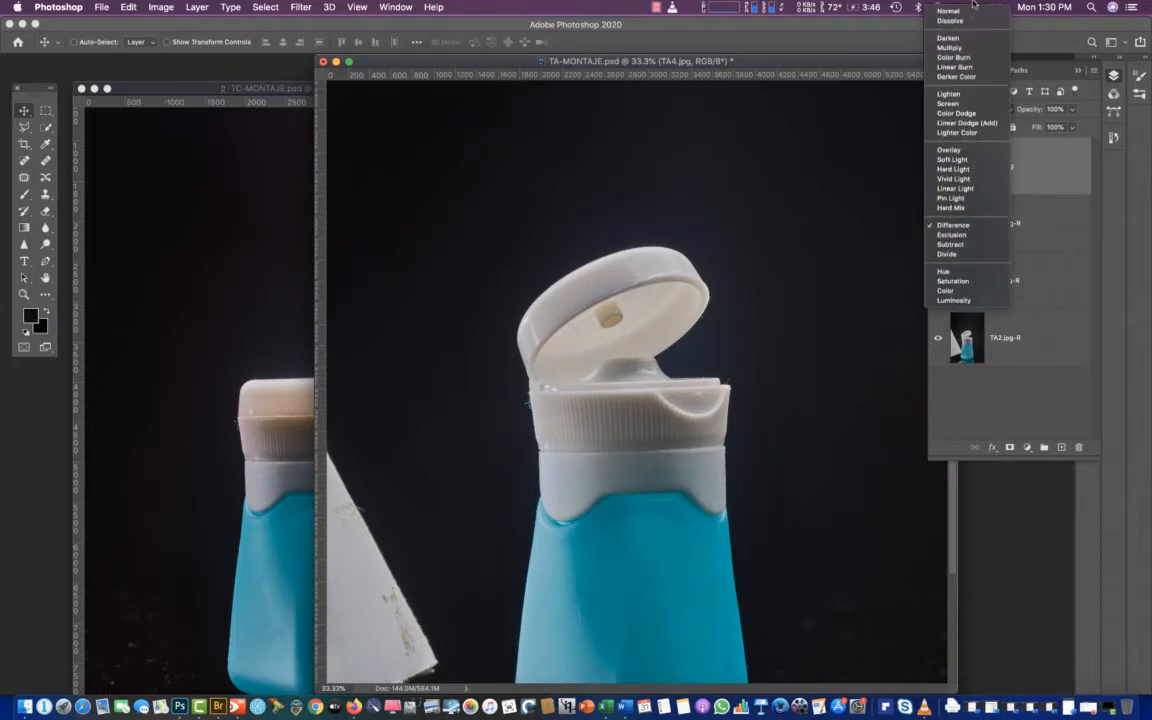
click(968, 10)
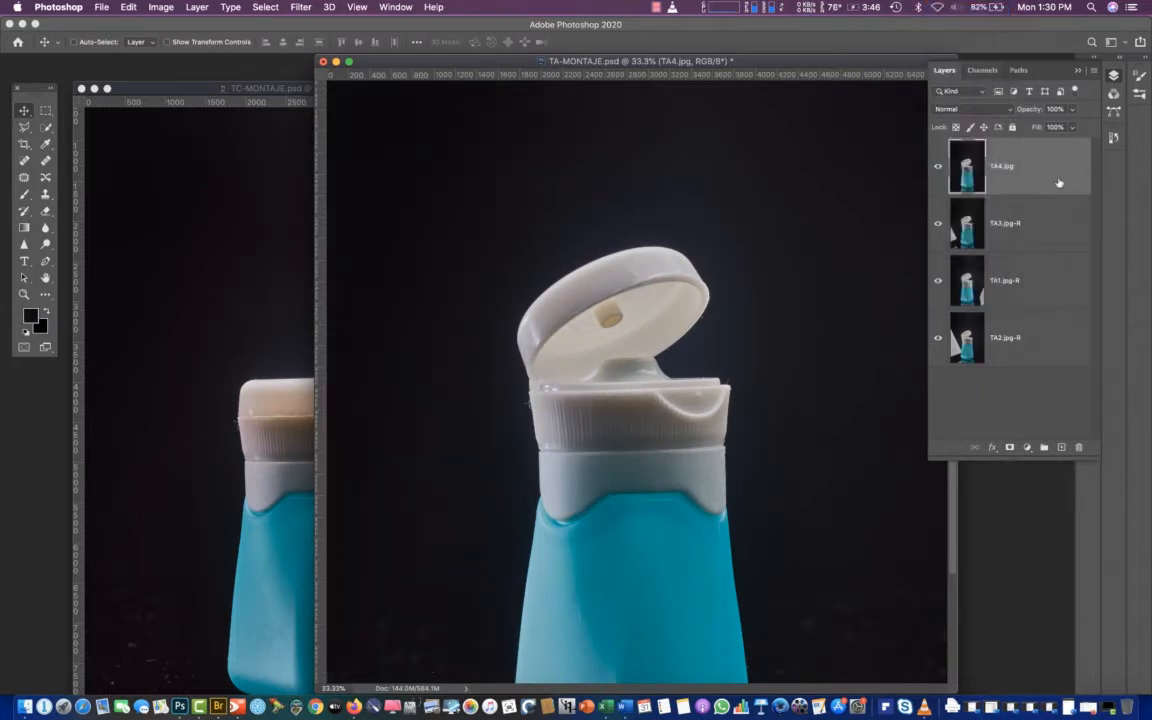
Compare the alignment of all four bottle layers by hiding them one after another, then show them all again
click(939, 168)
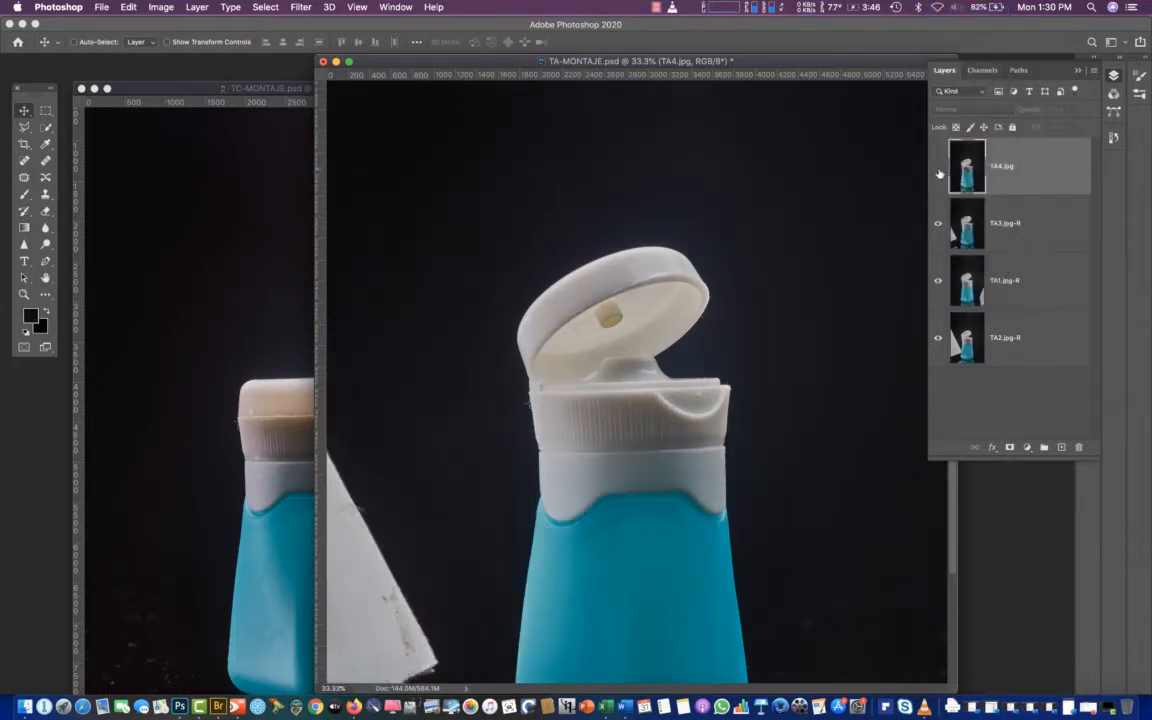
click(939, 168)
click(939, 167)
click(939, 224)
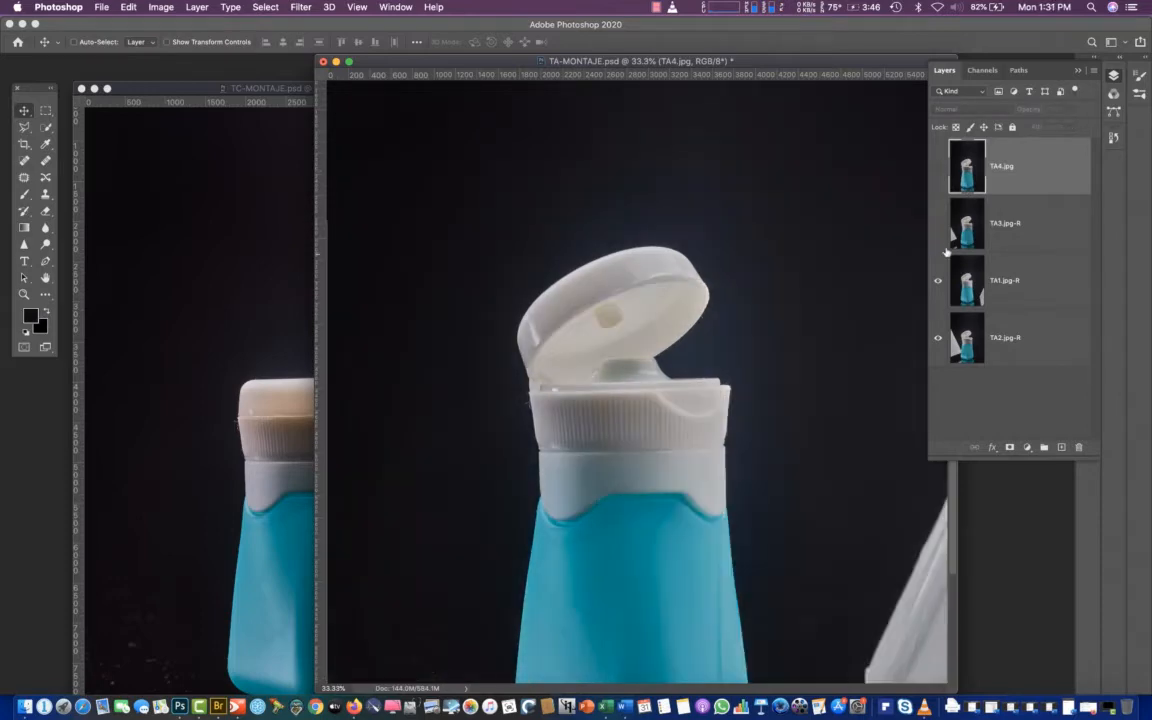
click(939, 281)
click(939, 281)
click(939, 224)
click(939, 168)
Mark the top layer as aligned by renaming it TA4.jpg-R and save TA-MONTAJE.psd
key(super+minus)
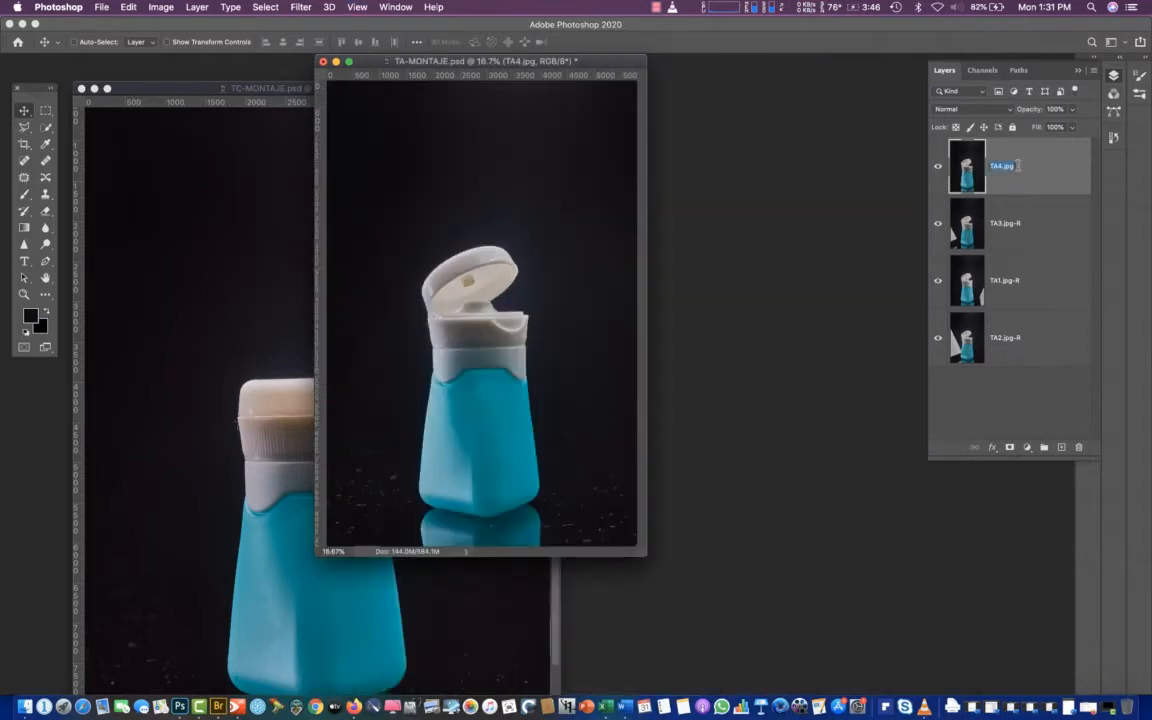
click(1017, 166)
text(-R)
key(Return)
key(super+s)
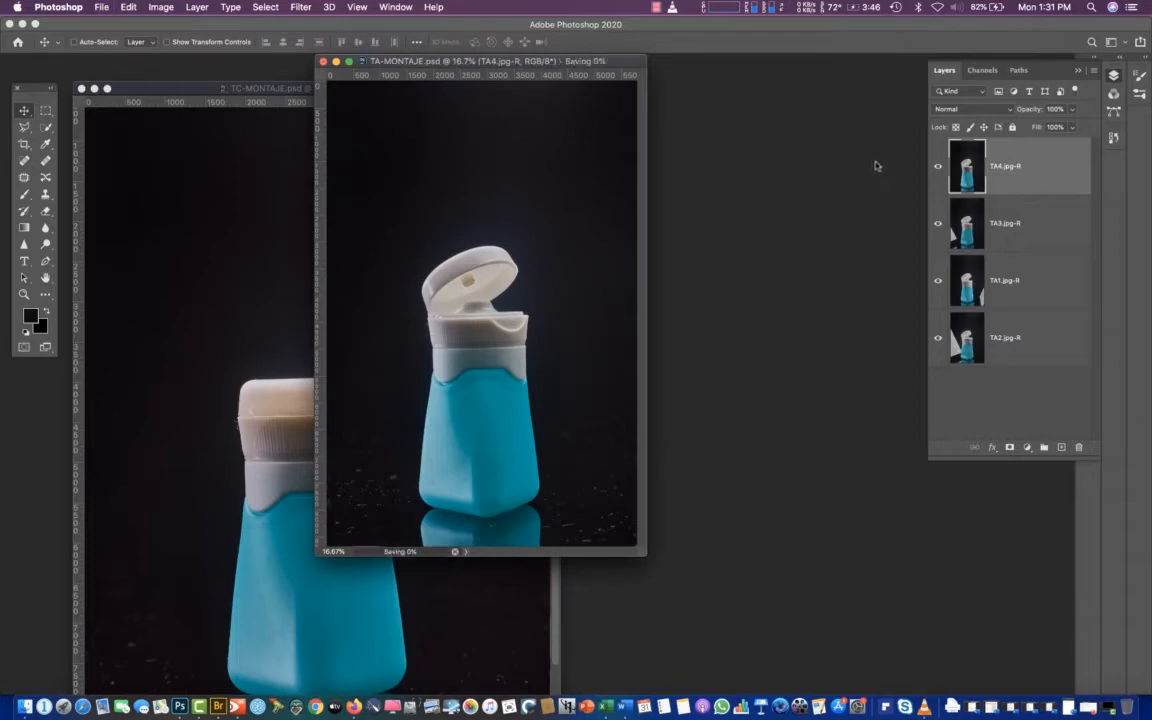
click(131, 7)
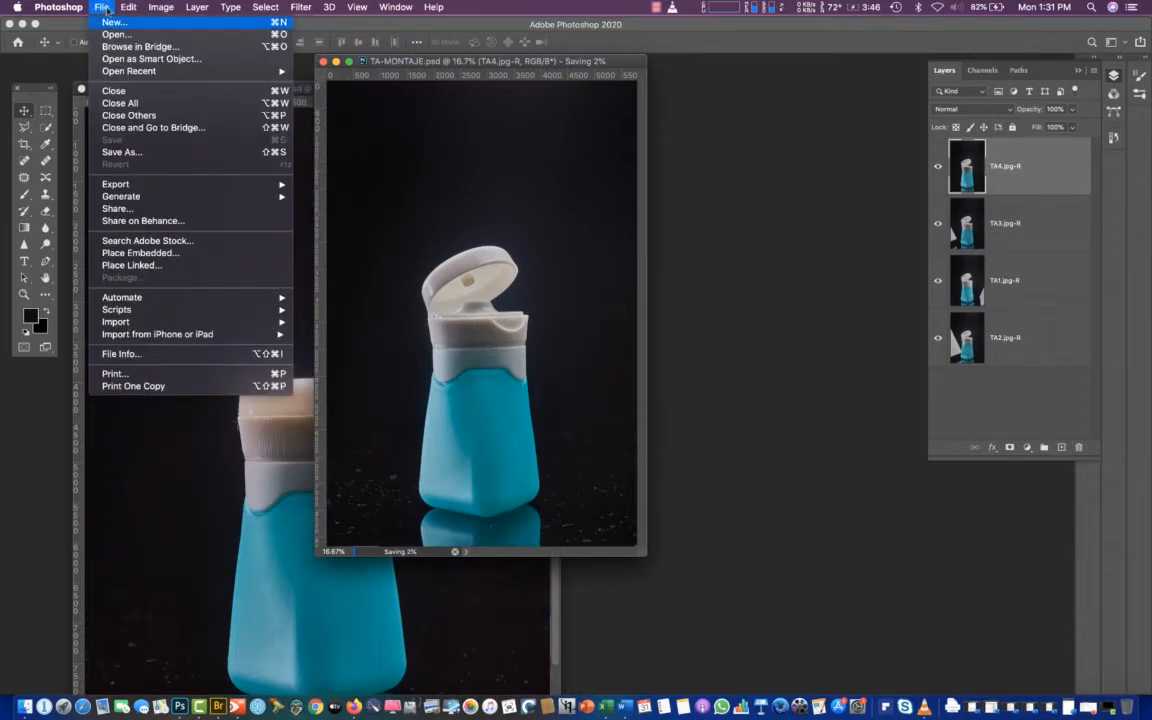
click(672, 322)
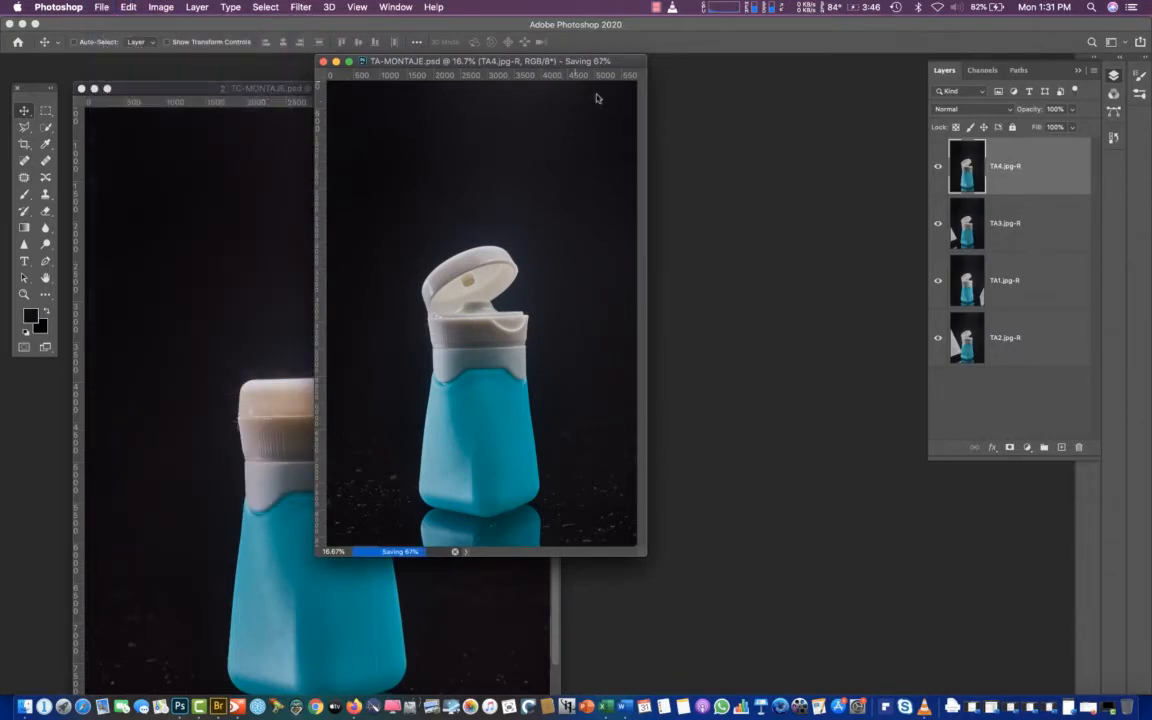
Shrink the TC-MONTAJE.psd view to 8.33% and arrange its window beside the TA-MONTAJE.psd window
drag(545, 64, 789, 120)
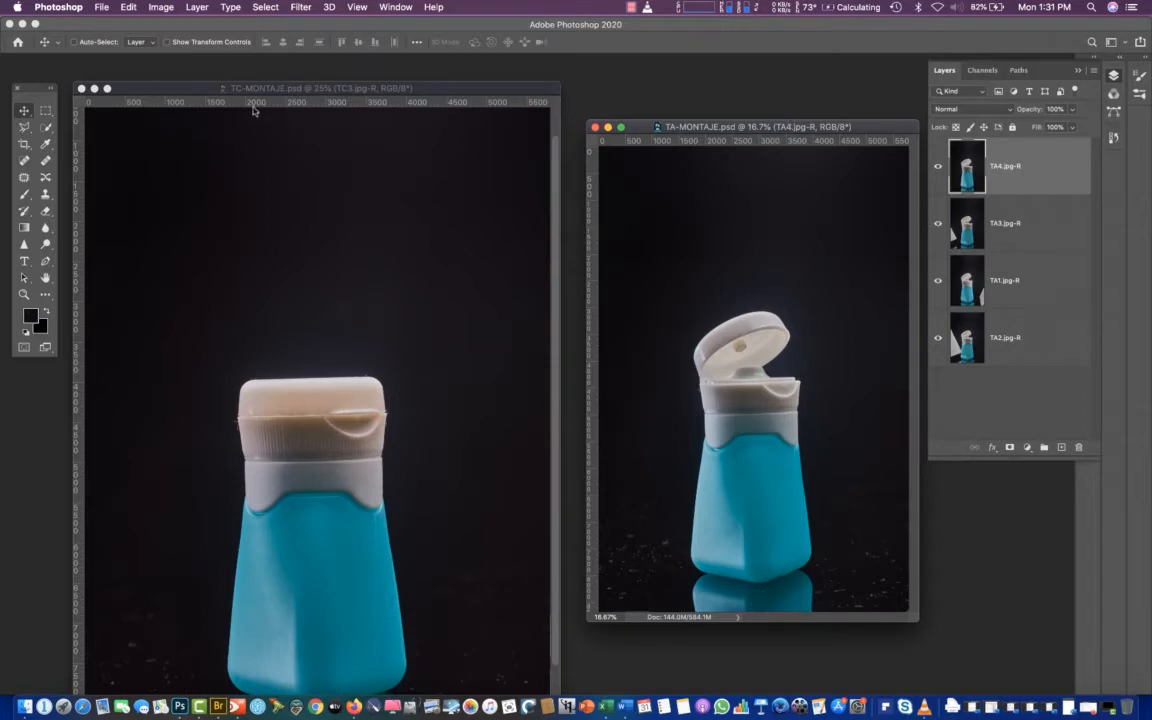
click(336, 88)
key(super+minus)
key(super+minus)
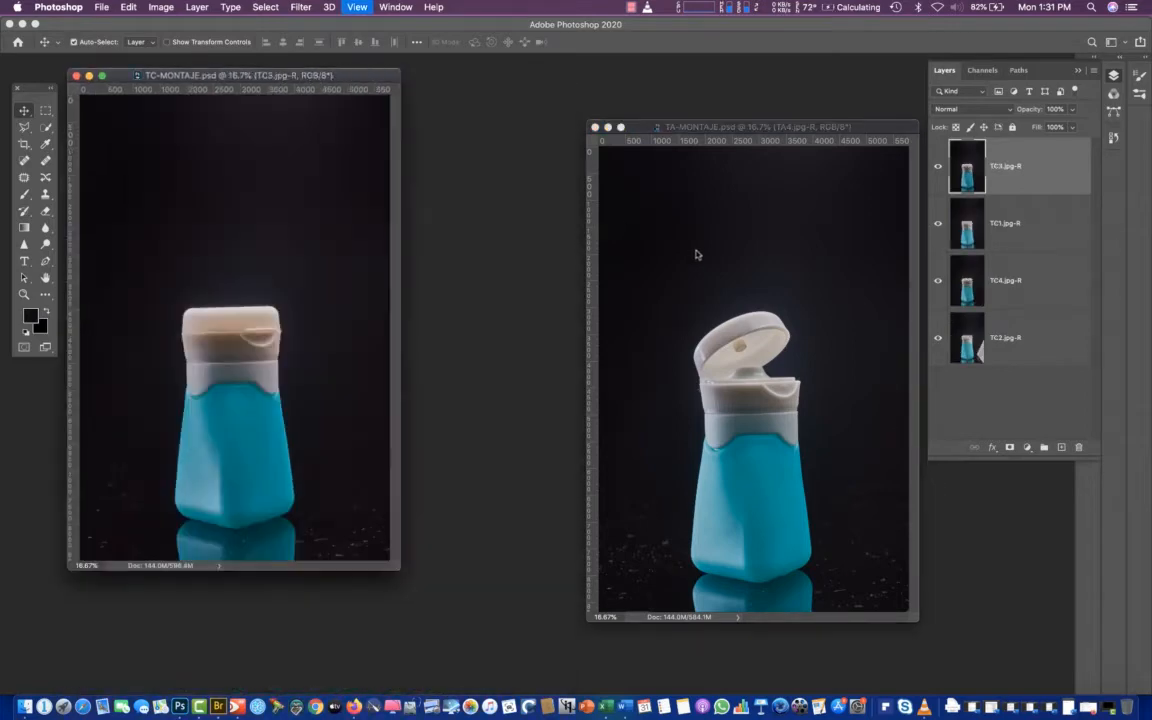
key(super+minus)
drag(217, 79, 225, 116)
drag(779, 129, 495, 76)
Enlarge the TA-MONTAJE.psd window around the open bottle, with the view at 33.3%
key(super+plus)
key(super+plus)
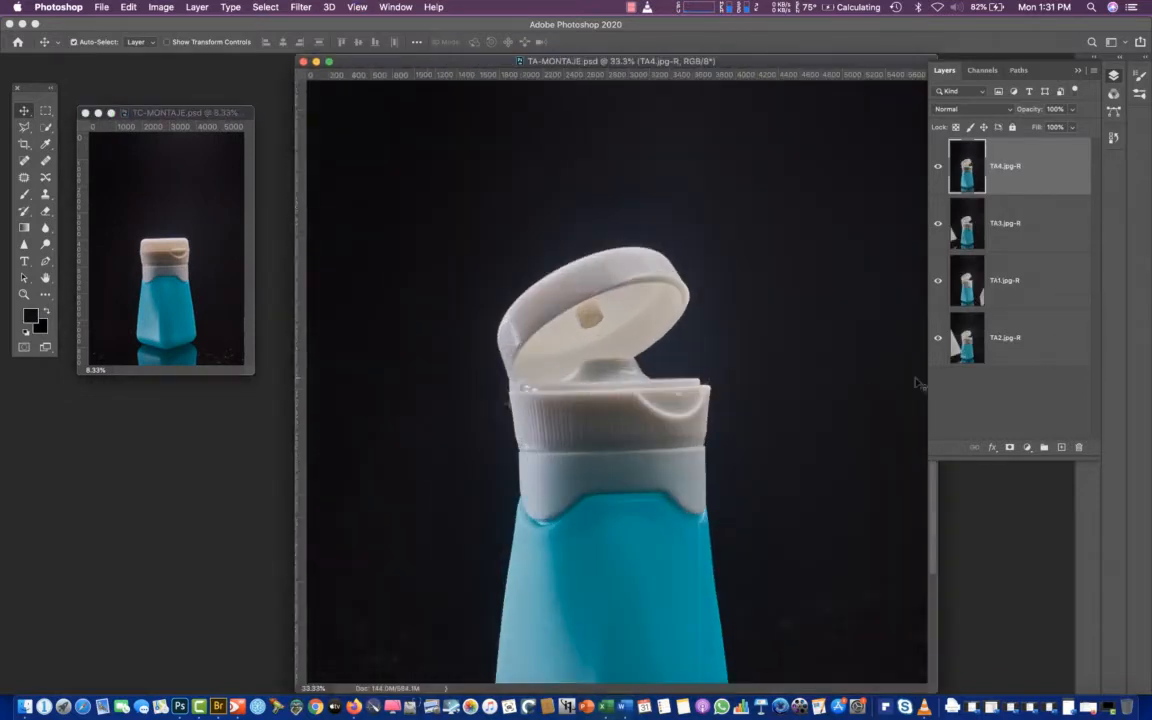
key(super+plus)
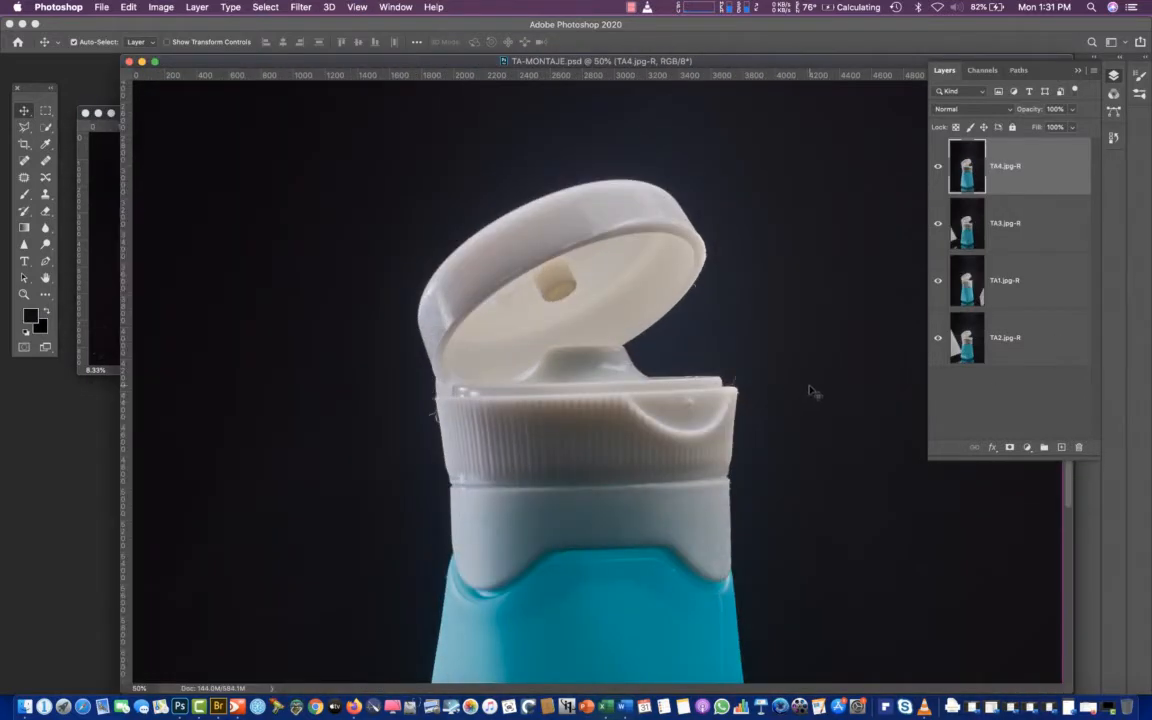
key(super+plus)
key(super+minus)
key(super+minus)
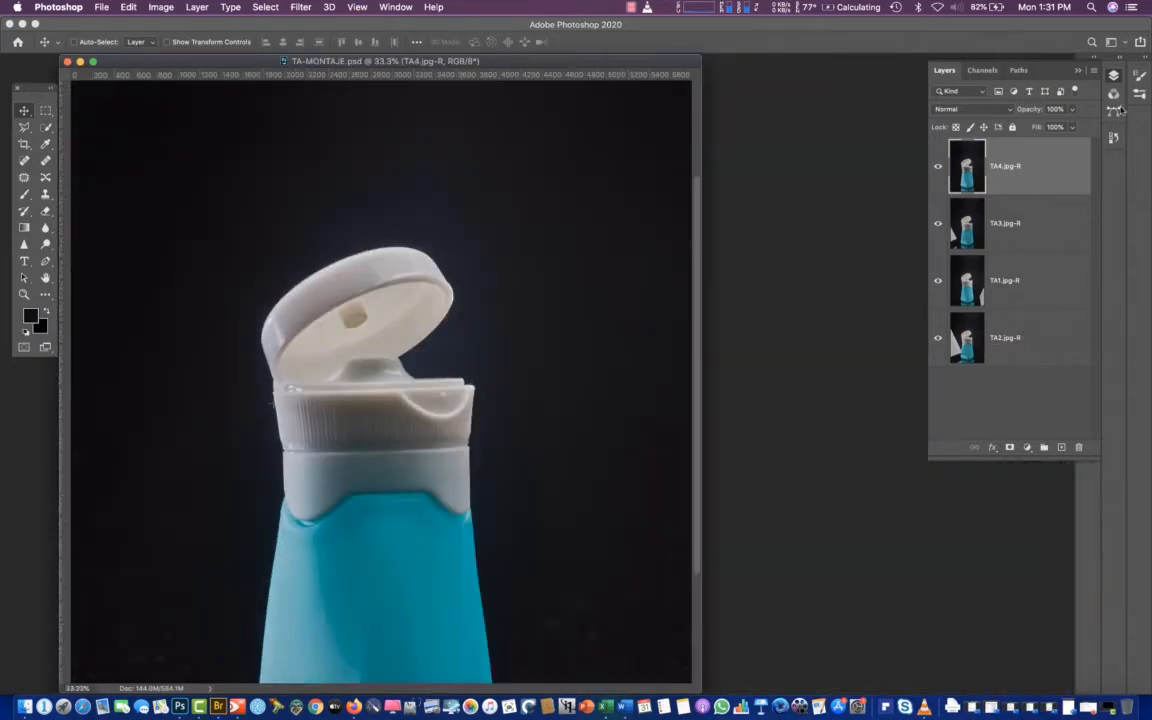
Compare the lighting on the whole bottle between TA4.jpg-R and TA3.jpg-R by toggling the top layer's visibility
click(937, 168)
click(937, 168)
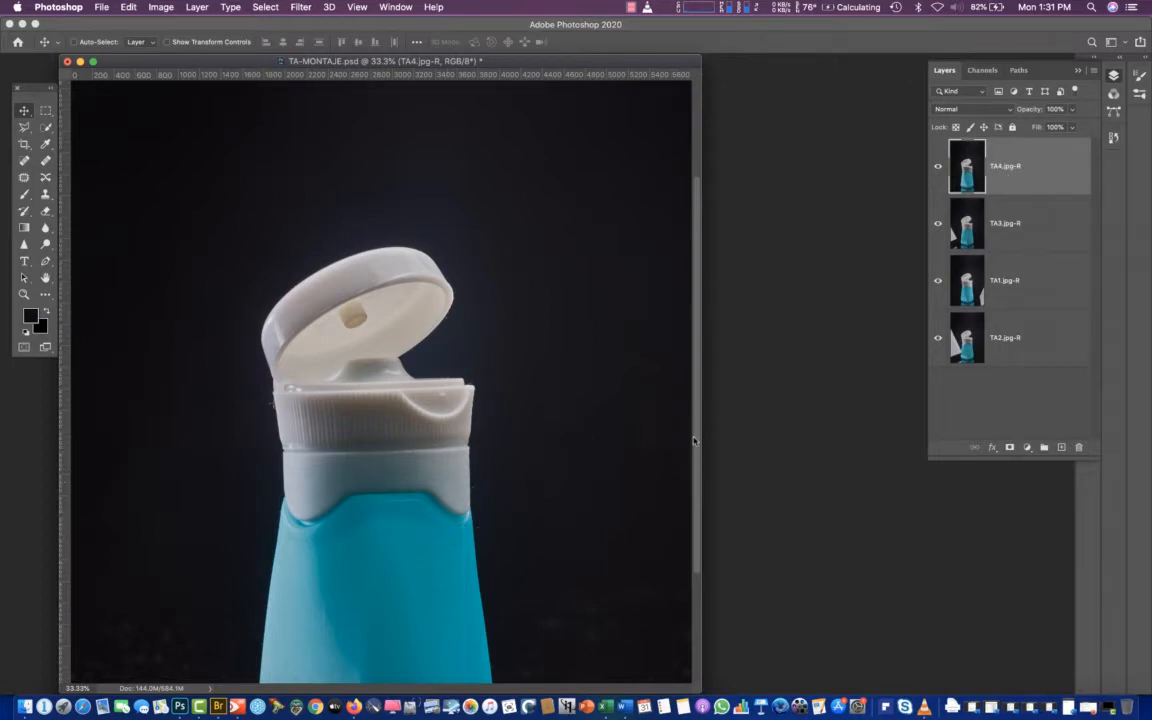
scroll(688, 493, down, 3)
scroll(688, 493, down, 1)
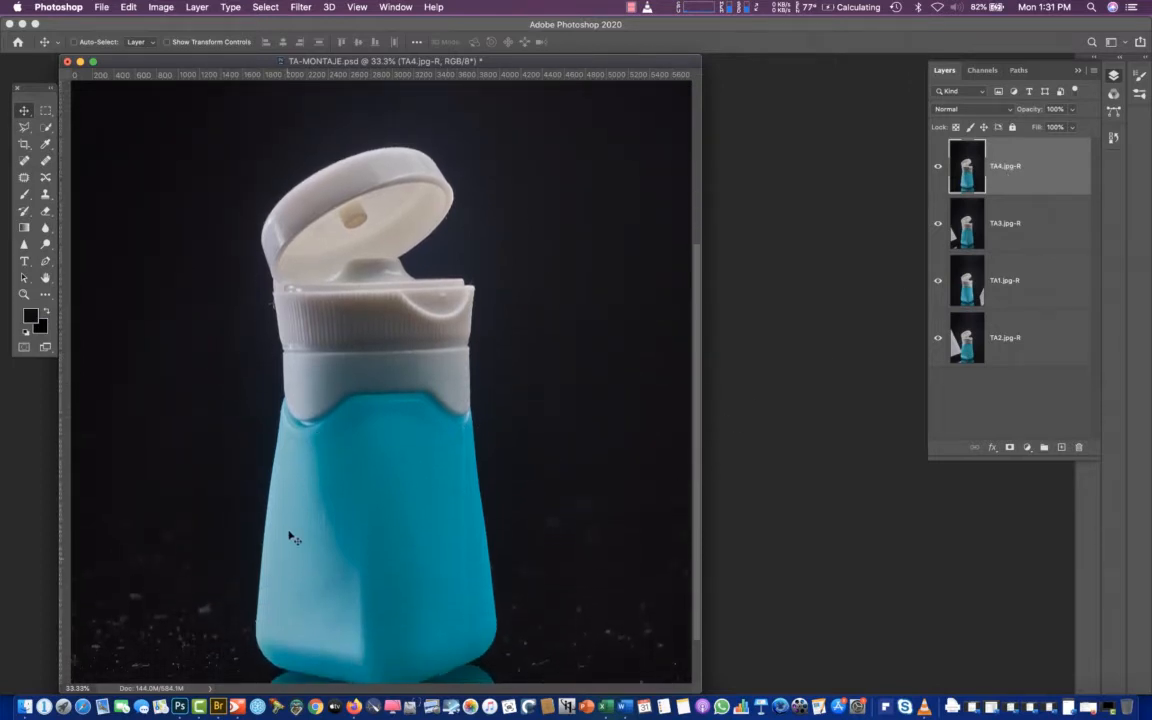
click(940, 182)
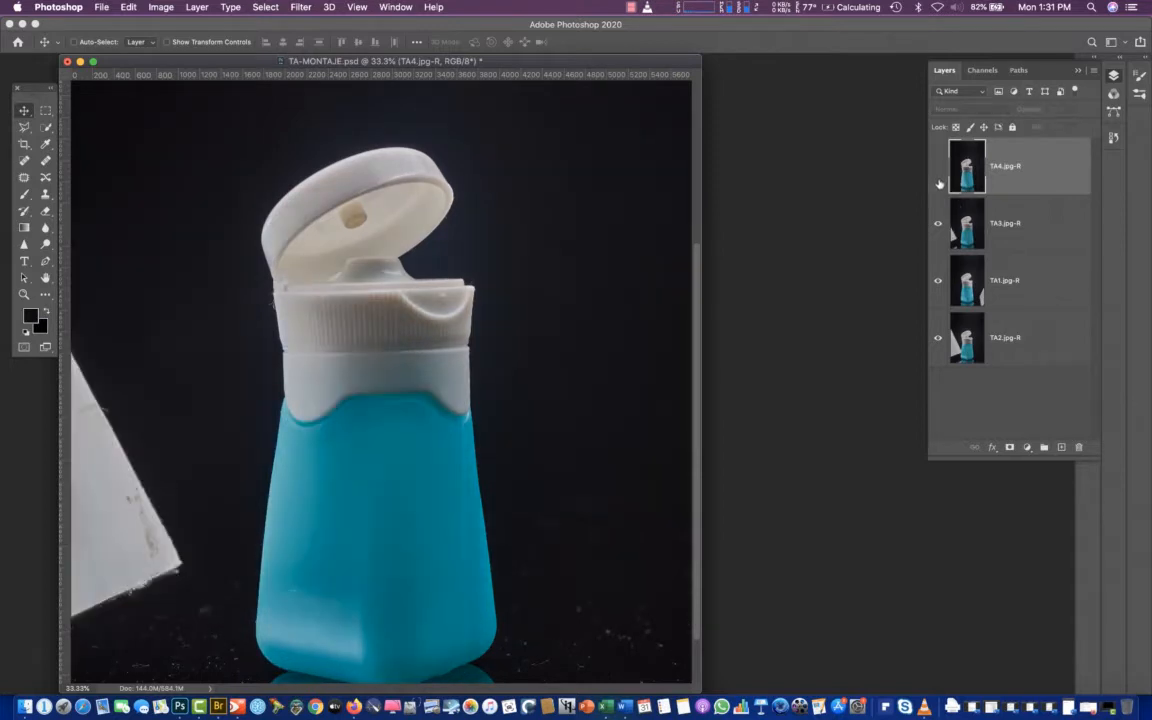
click(939, 170)
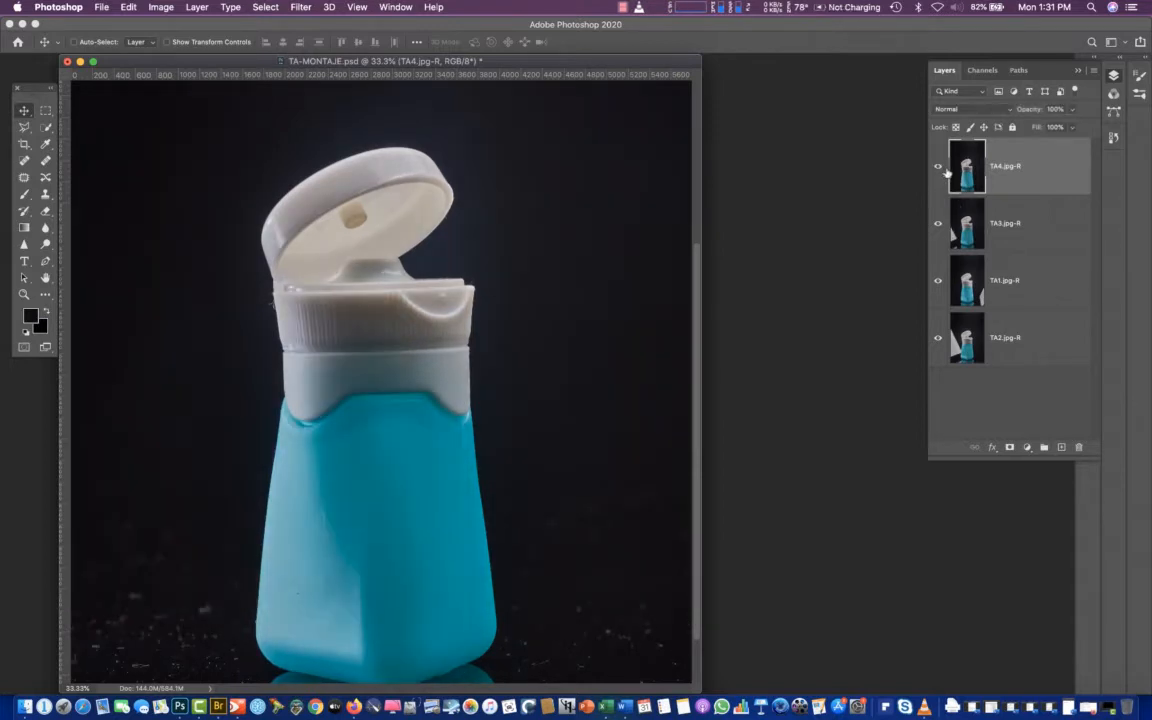
click(940, 175)
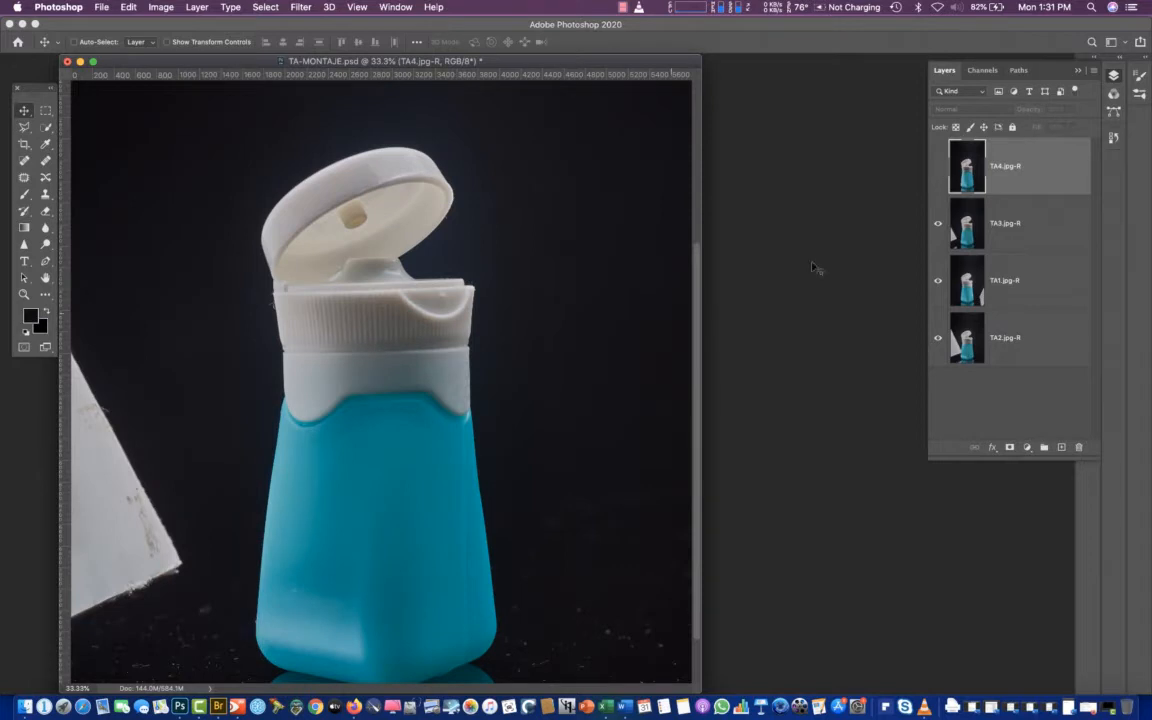
click(939, 168)
Compare the lighting of TA3.jpg-R, TA1.jpg-R and TA2.jpg-R by toggling visibility, then show all layers and select TA4.jpg-R
click(975, 232)
click(938, 223)
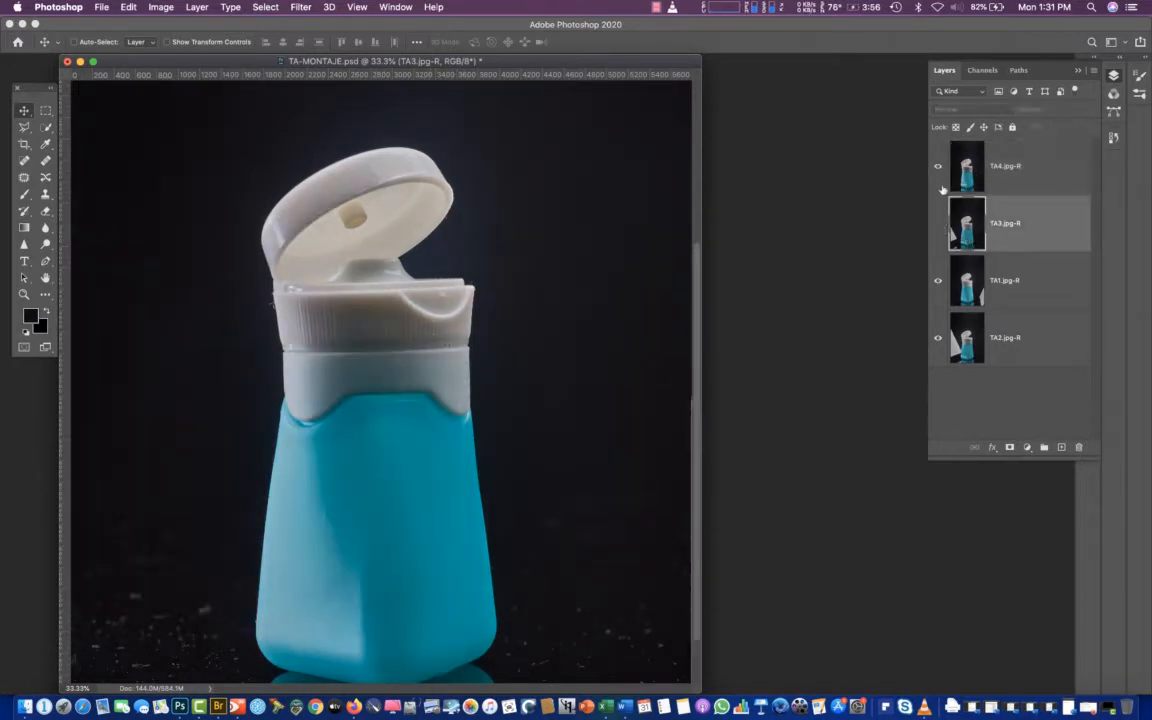
click(935, 172)
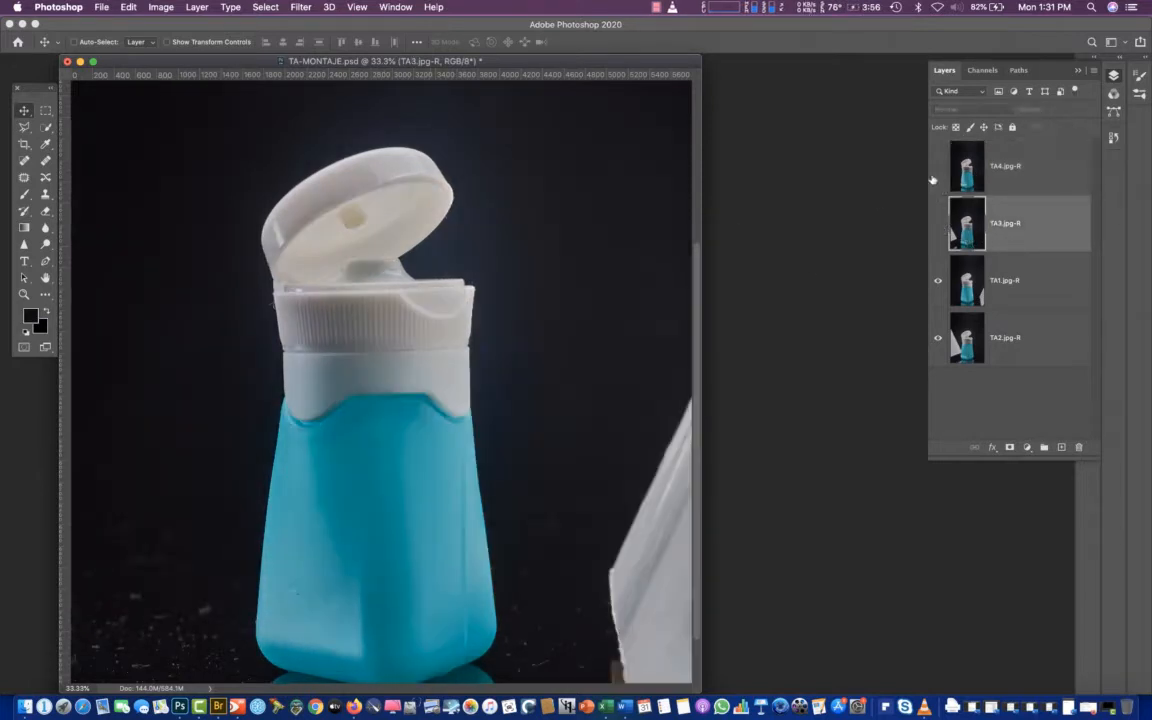
click(937, 282)
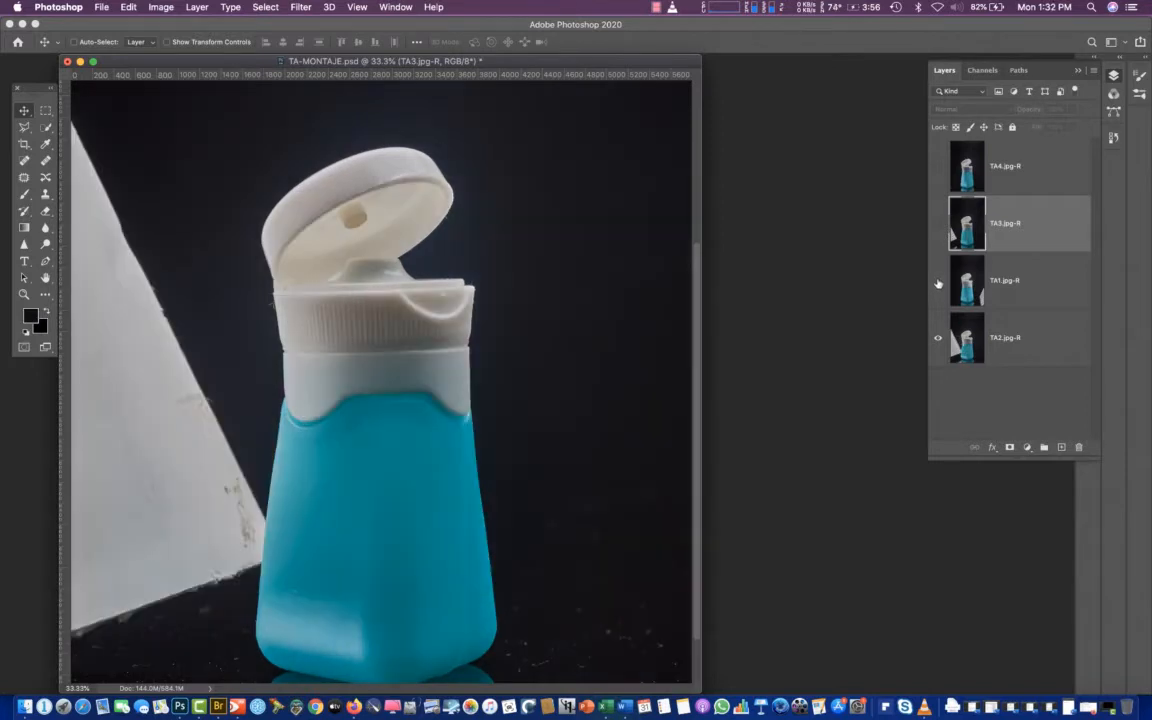
click(937, 282)
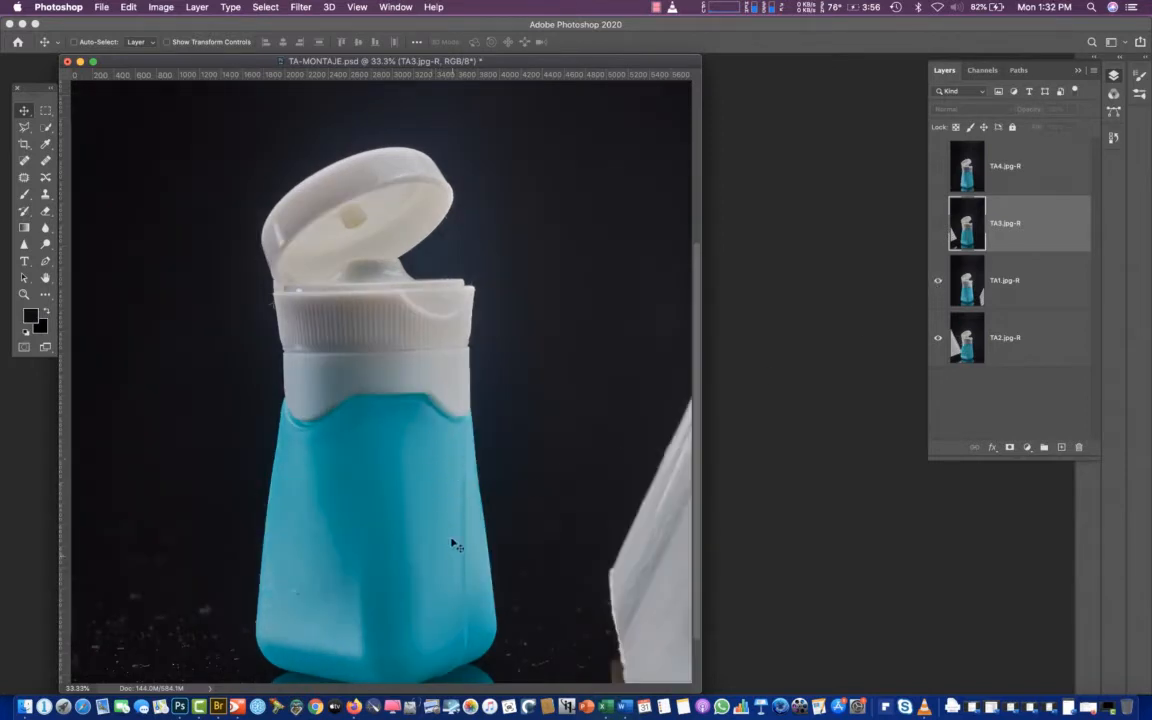
click(939, 283)
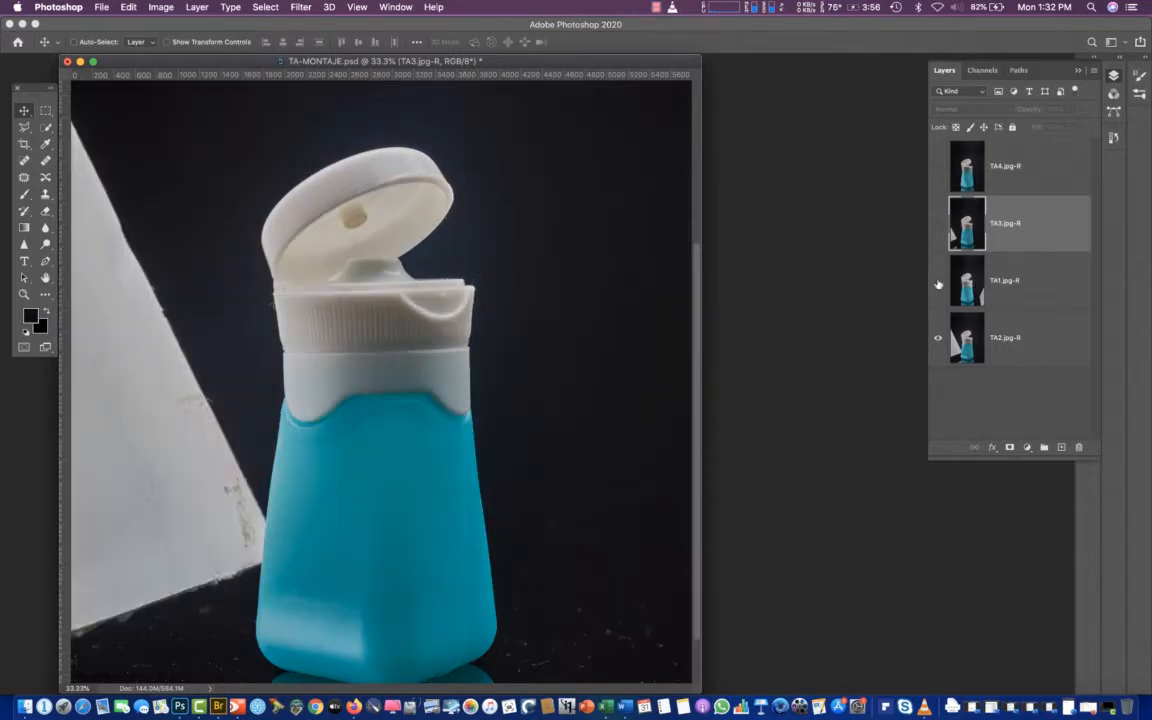
click(938, 284)
click(939, 229)
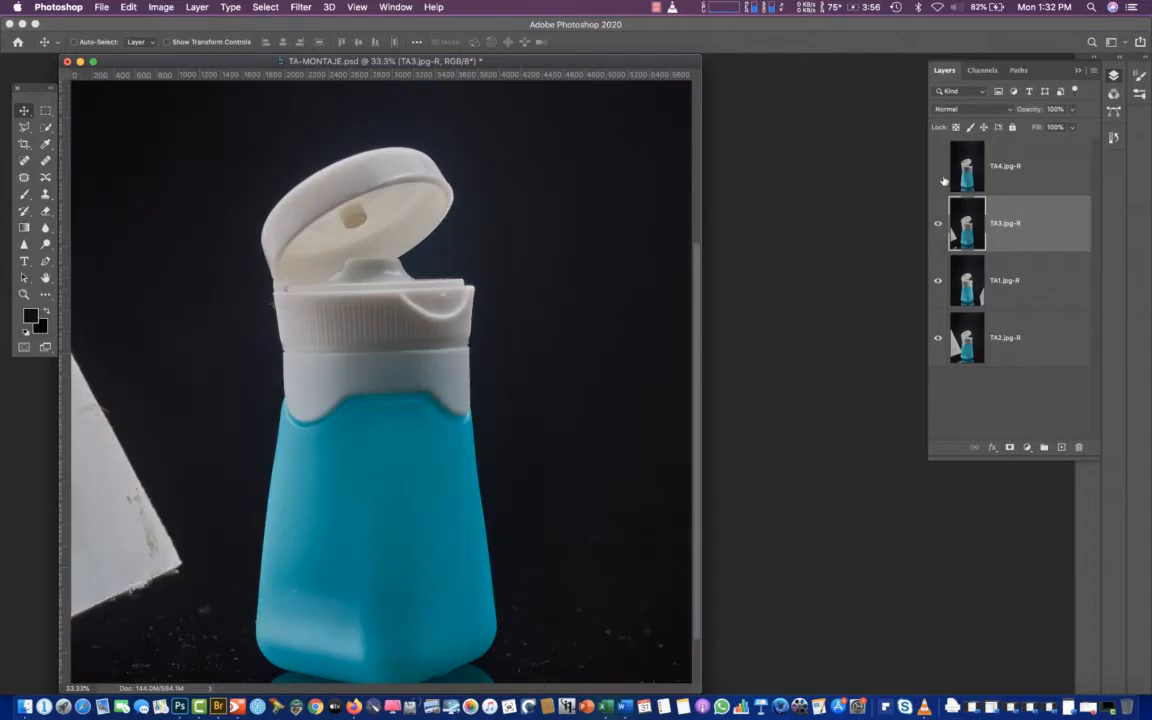
click(940, 173)
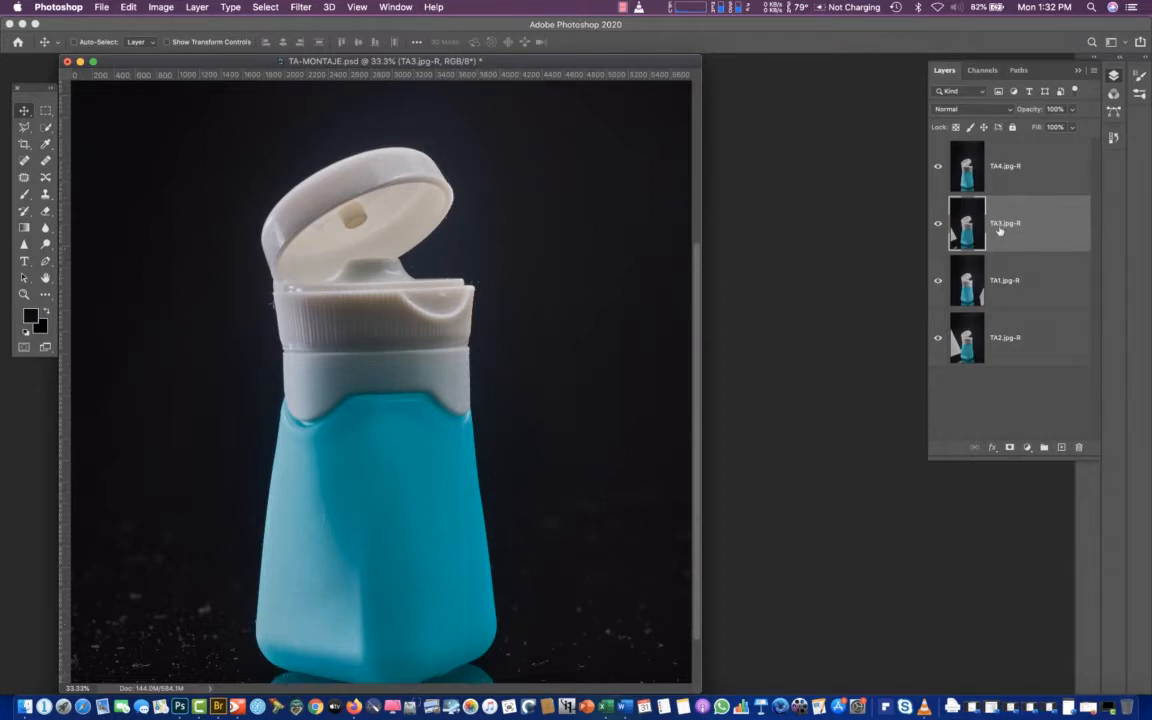
click(948, 166)
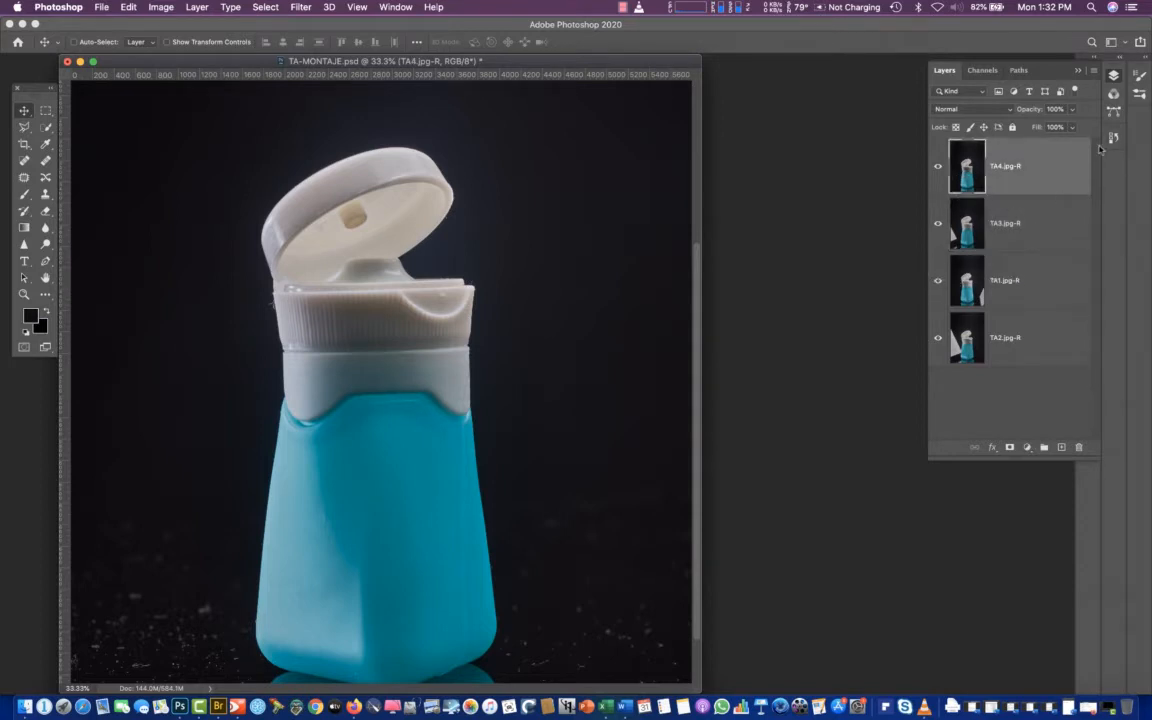
click(1019, 70)
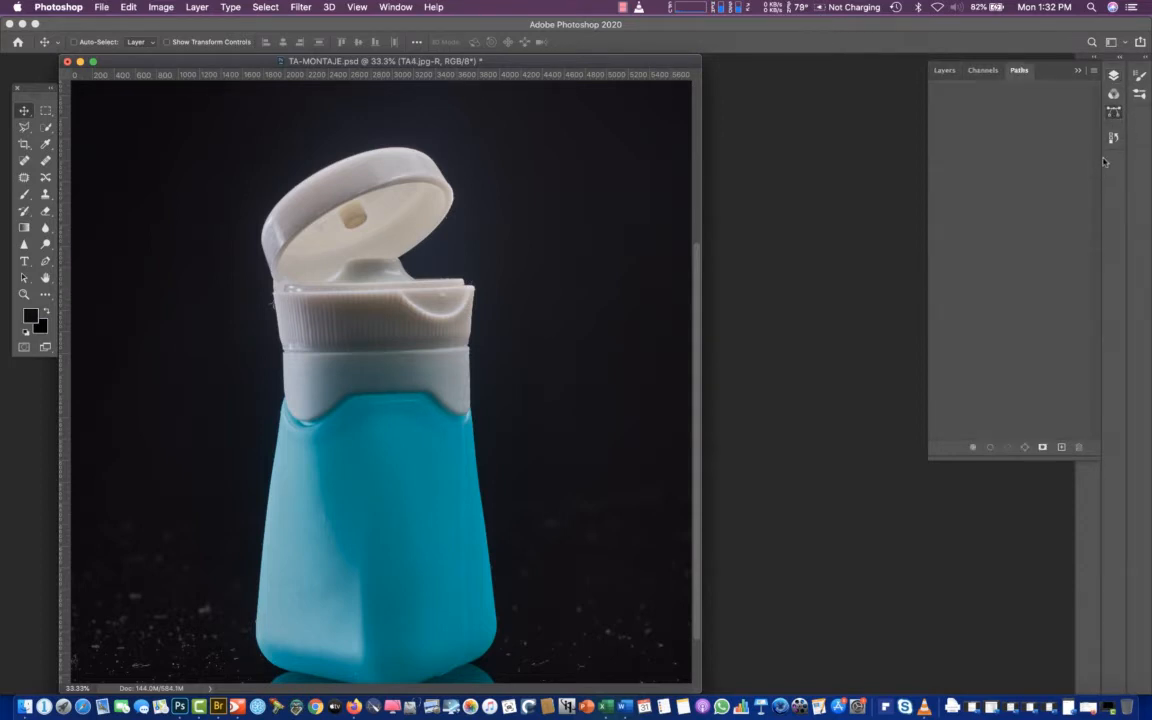
click(1061, 448)
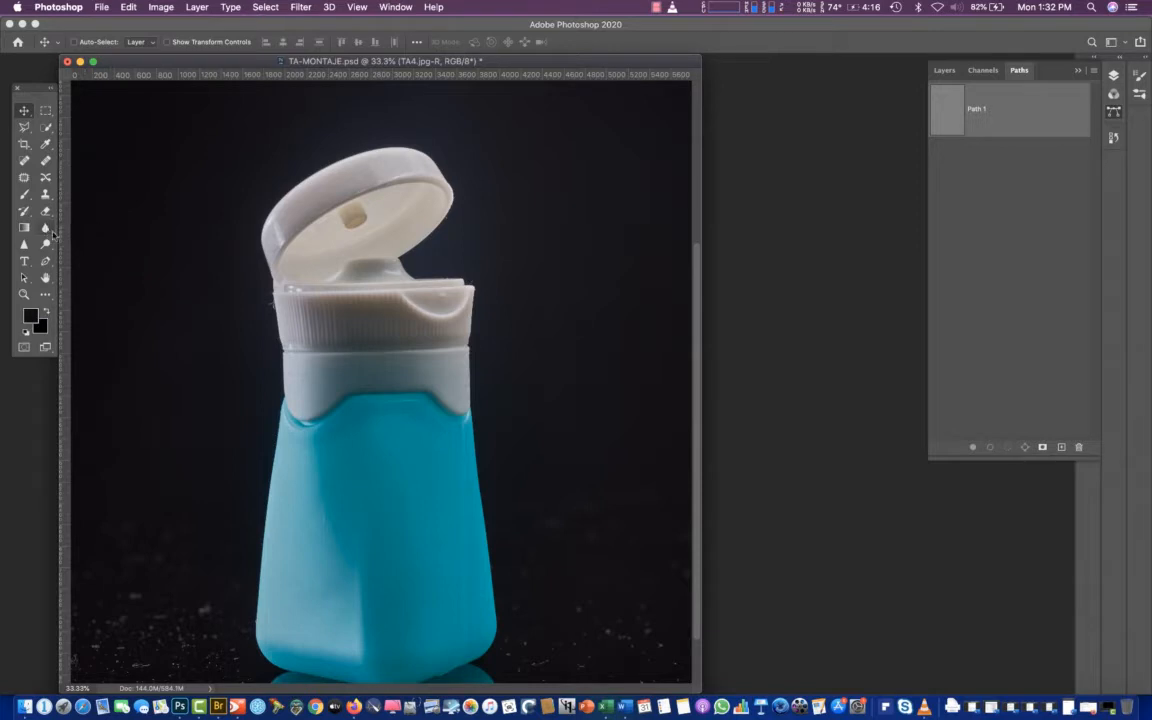
key(super+z)
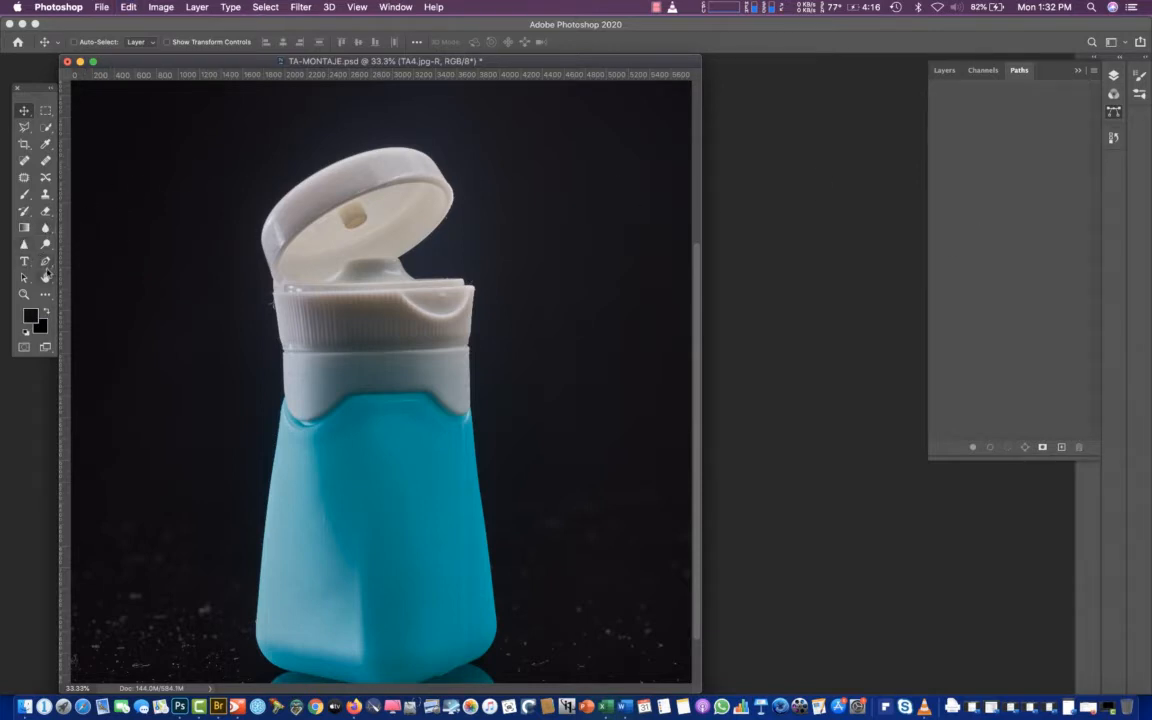
Start a work path with the Pen tool along the blue body's right edge, working upward at 200% zoom
click(45, 262)
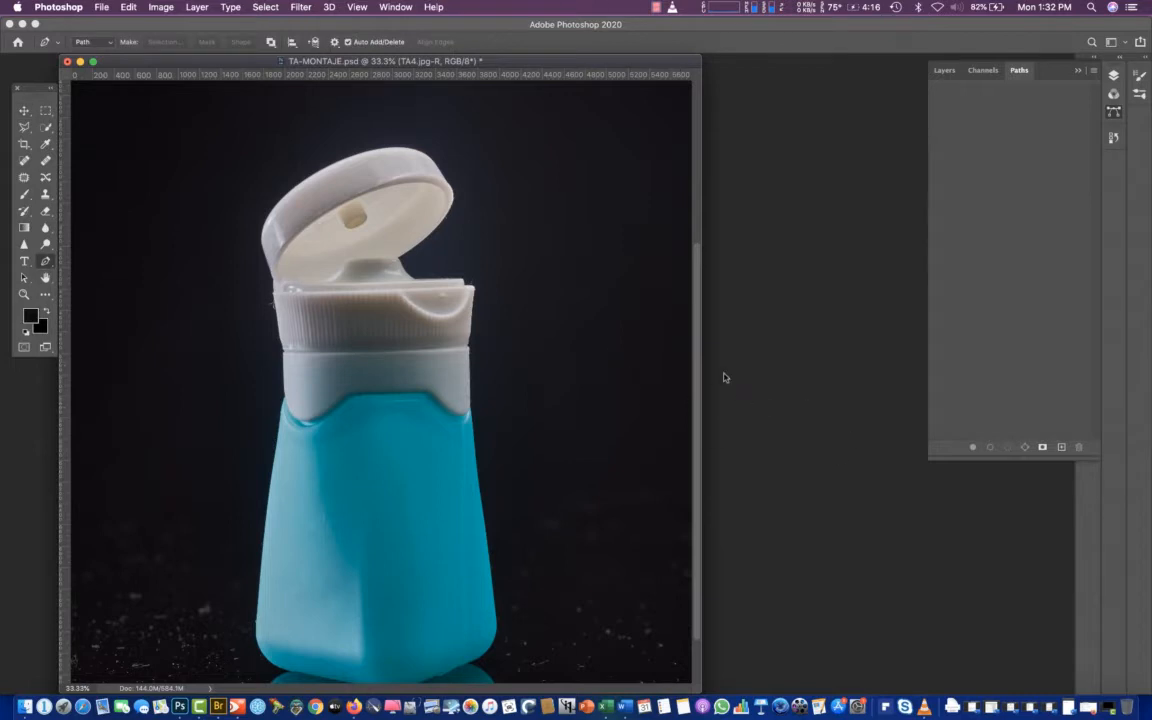
key(super+equal)
key(super+equal)
key(super+equal)
key(super+equal)
drag(812, 478, 327, 100)
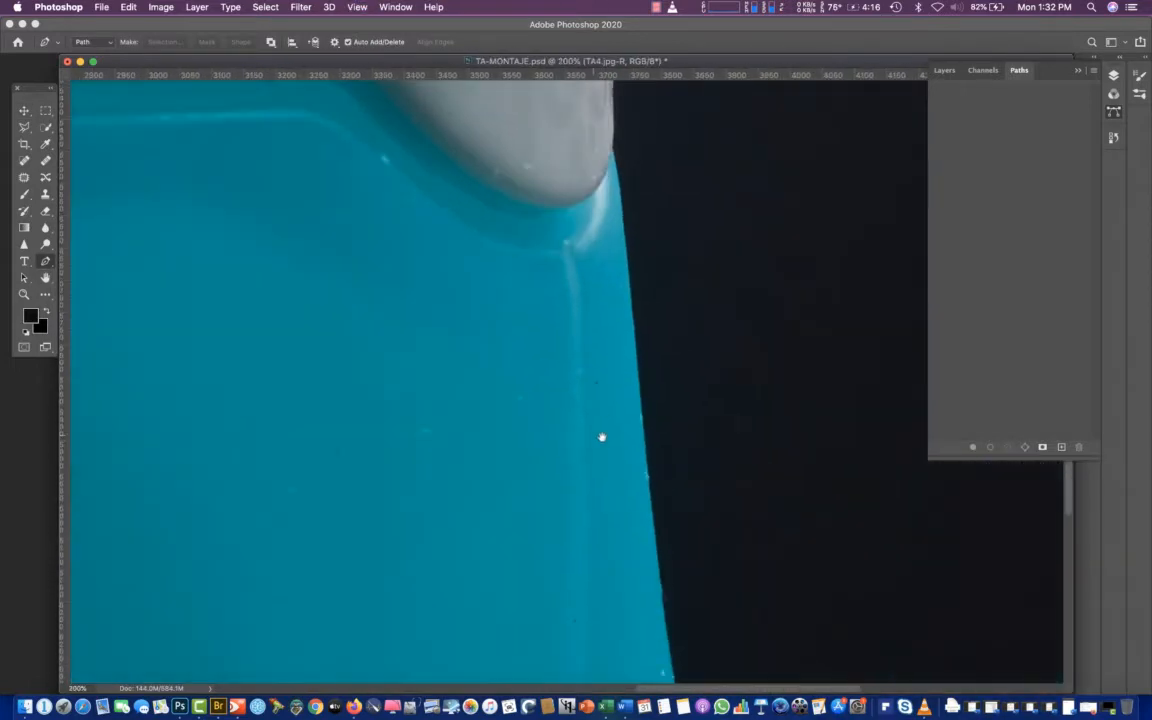
drag(535, 420, 398, 144)
drag(504, 468, 405, 95)
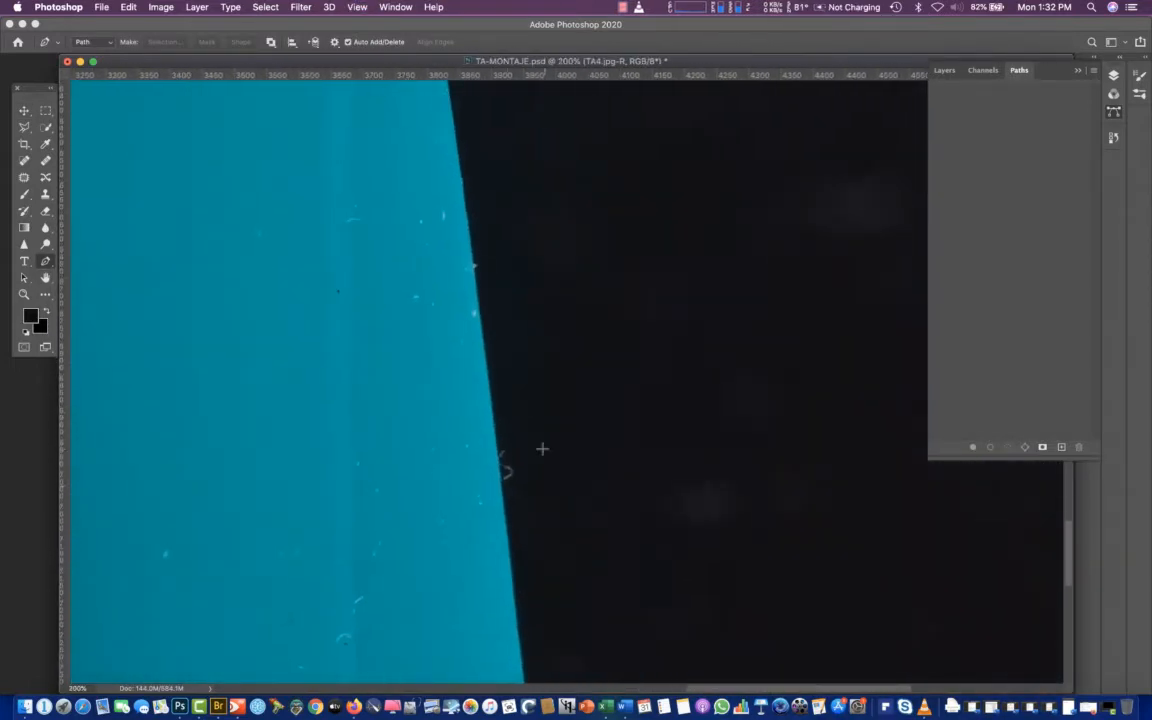
click(513, 574)
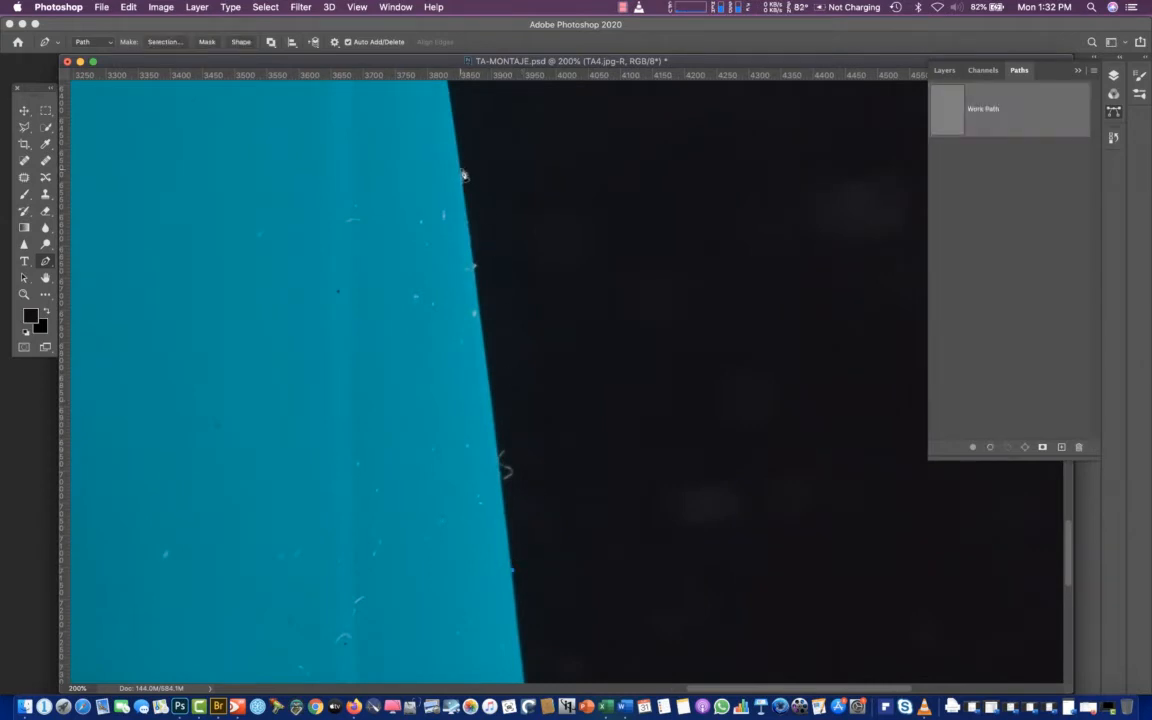
click(463, 174)
key(super+z)
scroll(455, 290, left, 3)
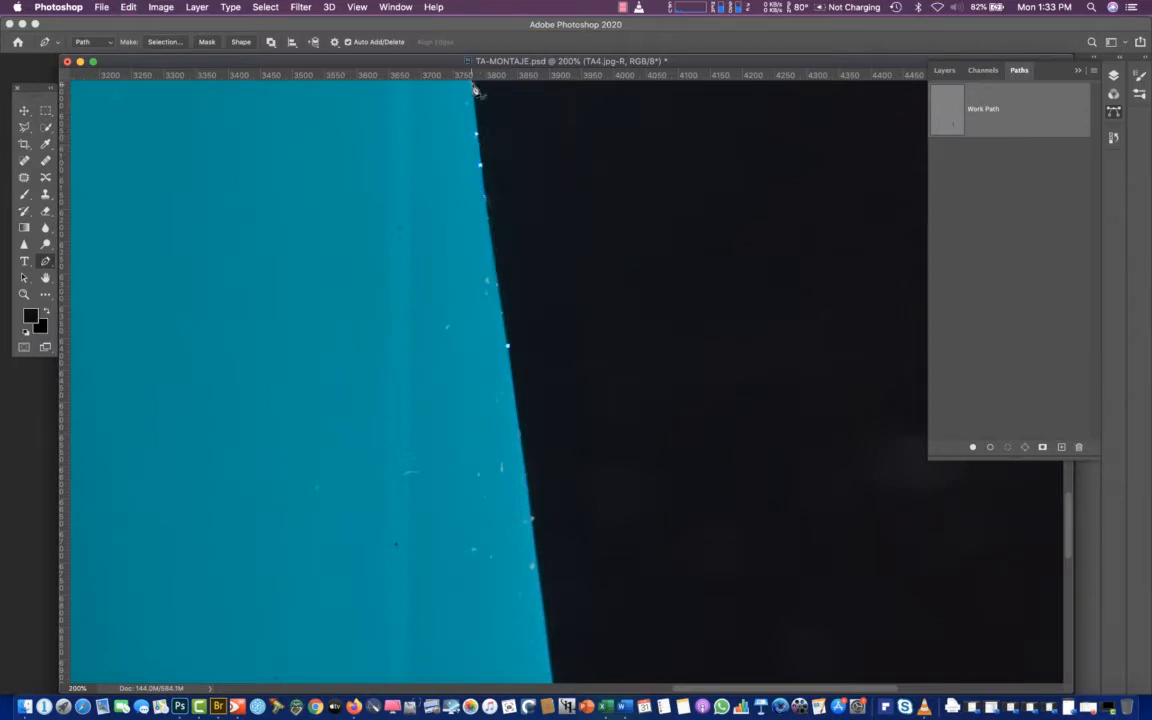
Continue the path up the blue body's upper right edge and along the right side of the smooth white collar
scroll(447, 131, up, 5)
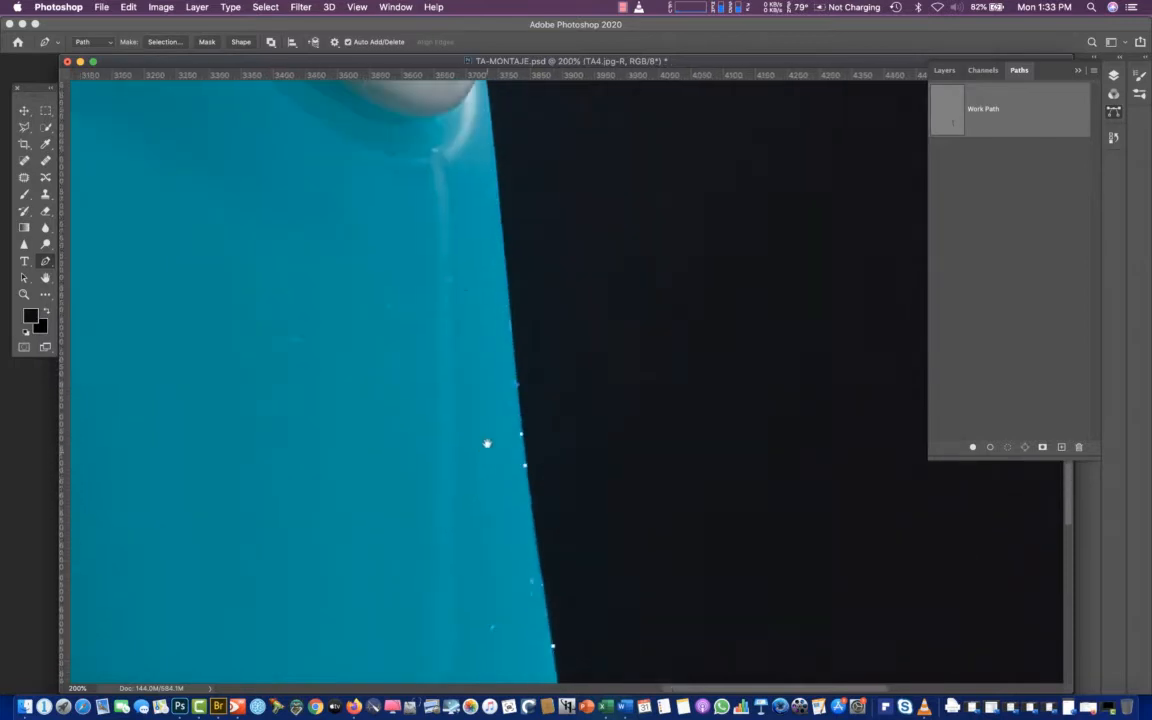
click(491, 235)
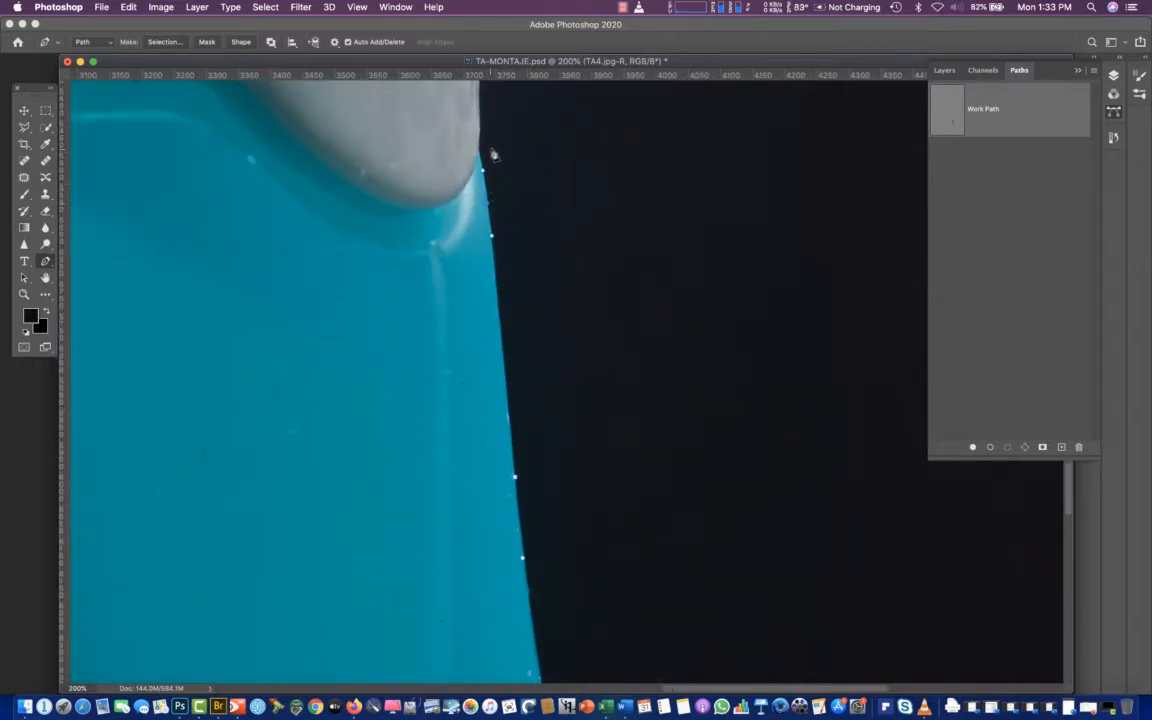
click(482, 164)
key(super+plus)
scroll(420, 300, up, 6)
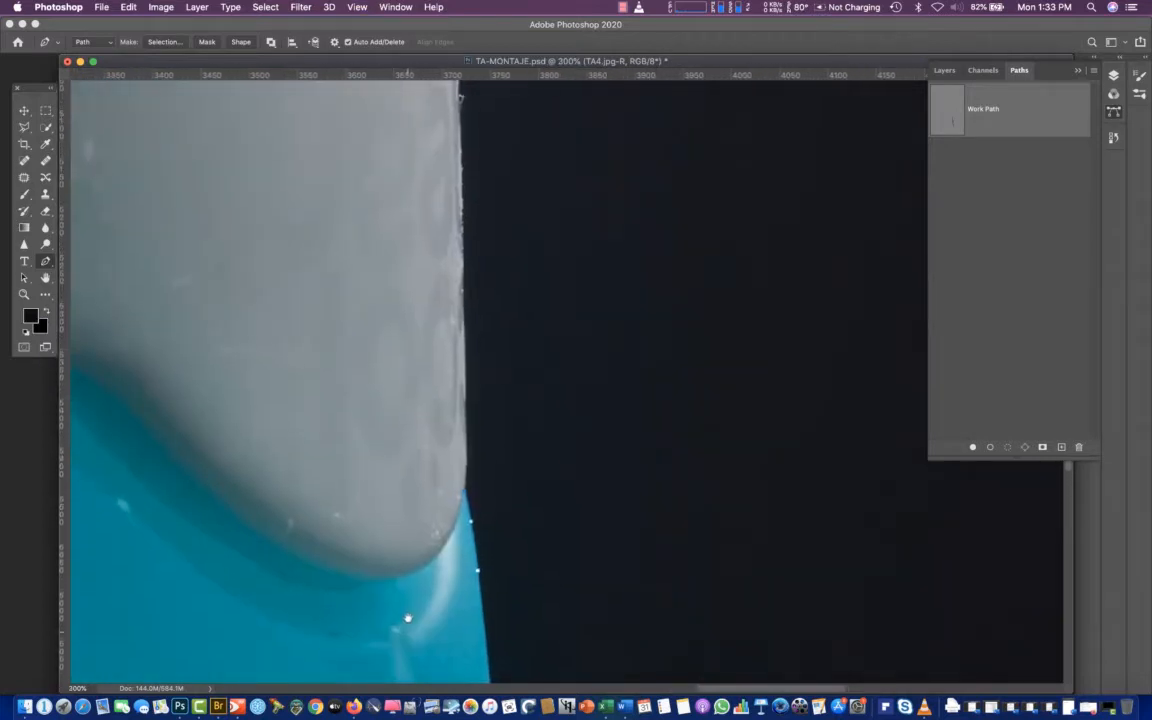
click(466, 466)
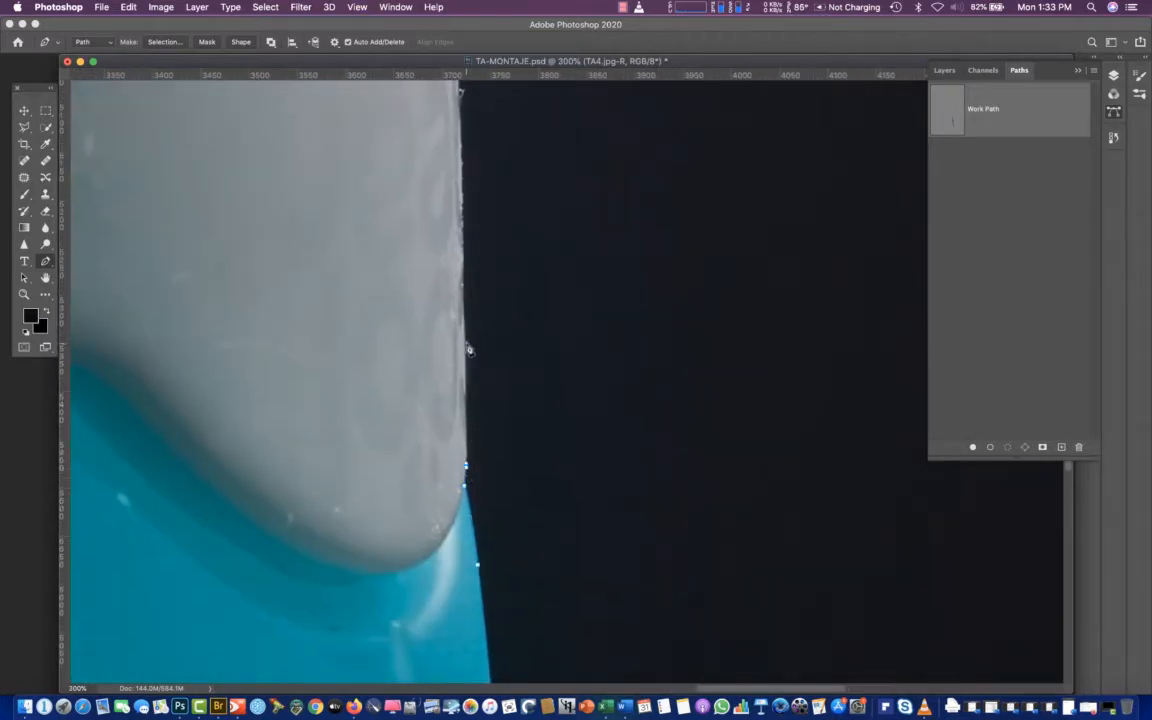
click(466, 346)
click(461, 150)
Trace the path around the right notch between the white collar and the ribbed cap base
scroll(436, 190, up, 5)
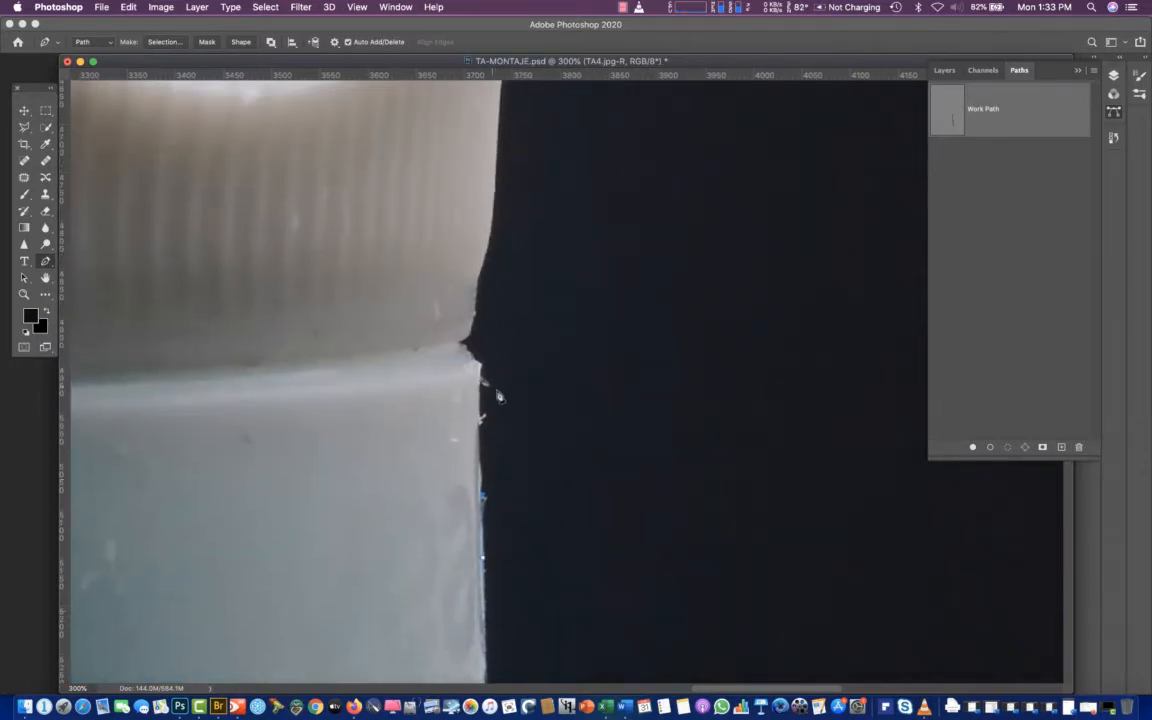
click(481, 369)
drag(473, 358, 462, 350)
click(461, 343)
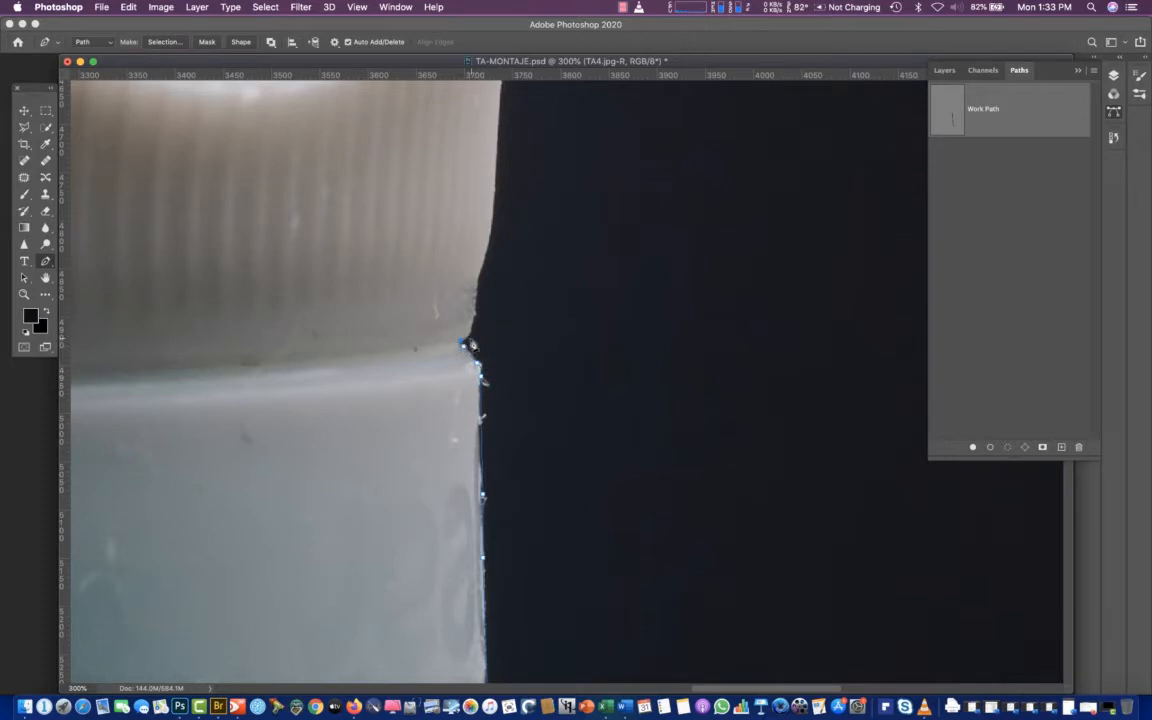
click(477, 283)
click(491, 229)
Extend the path up the ribbed cap base's right edge and around its upper corner to the rim's step
scroll(462, 205, up, 5)
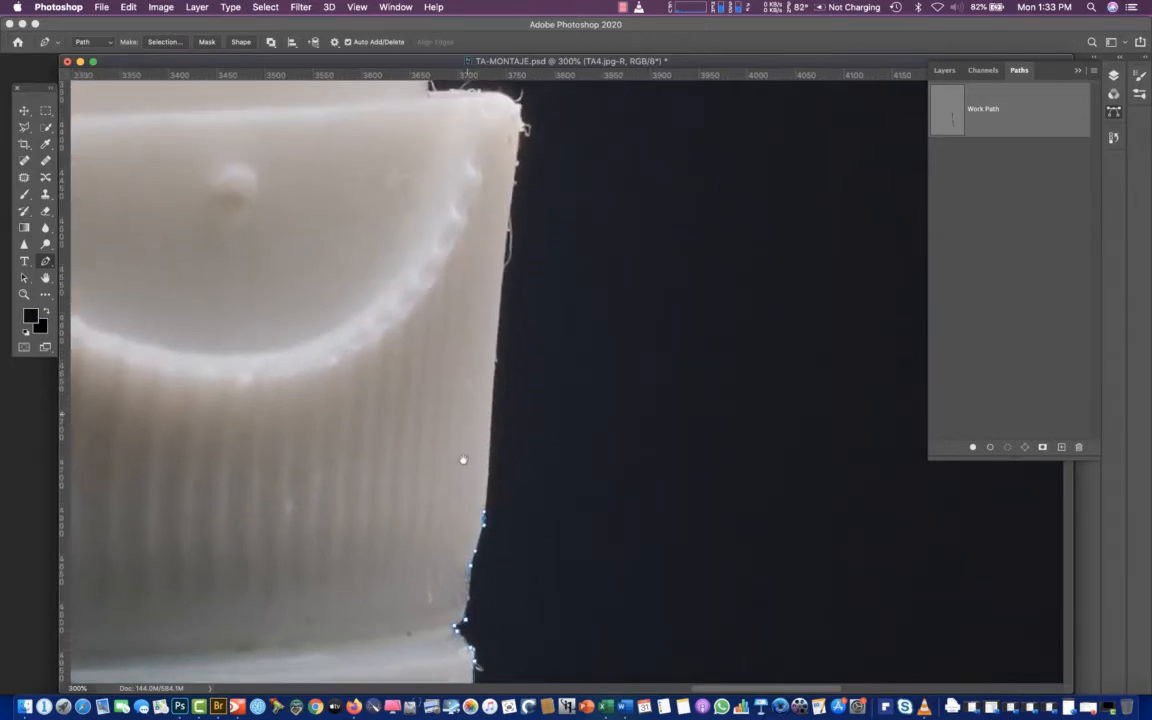
click(501, 299)
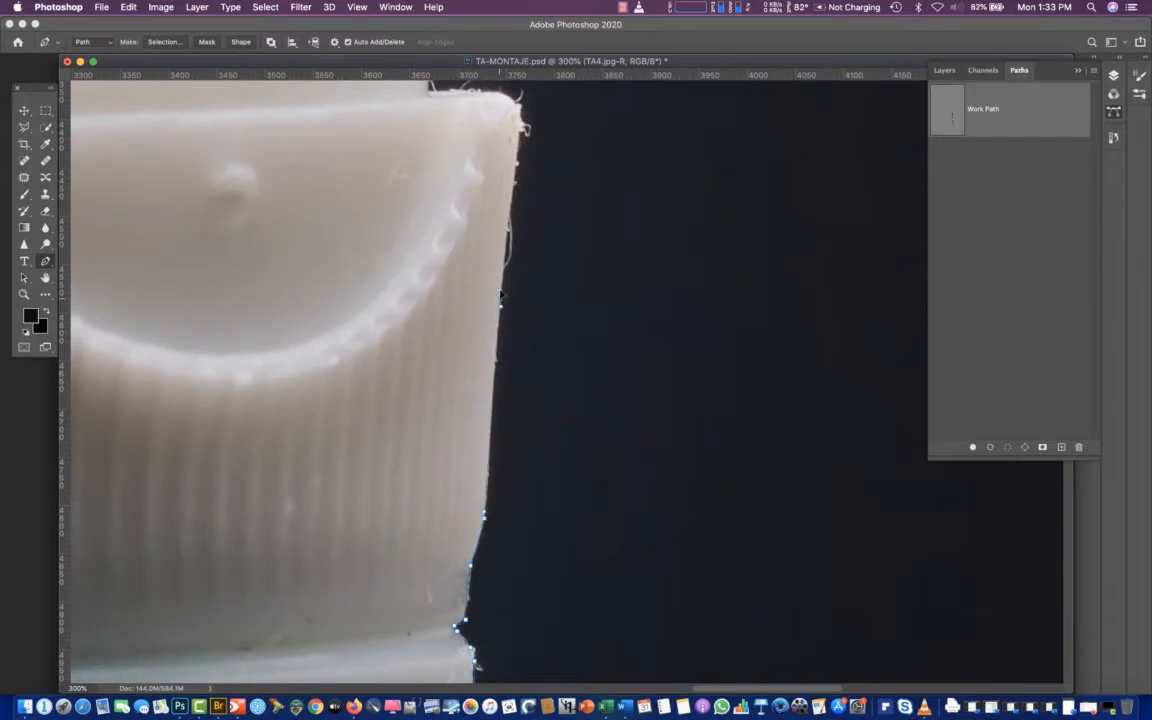
click(521, 128)
click(518, 107)
click(500, 93)
drag(479, 91, 467, 90)
click(432, 89)
Trace the path around the raised rim's corner, along its top and up the curved spout to the lid
scroll(432, 89, up, 6)
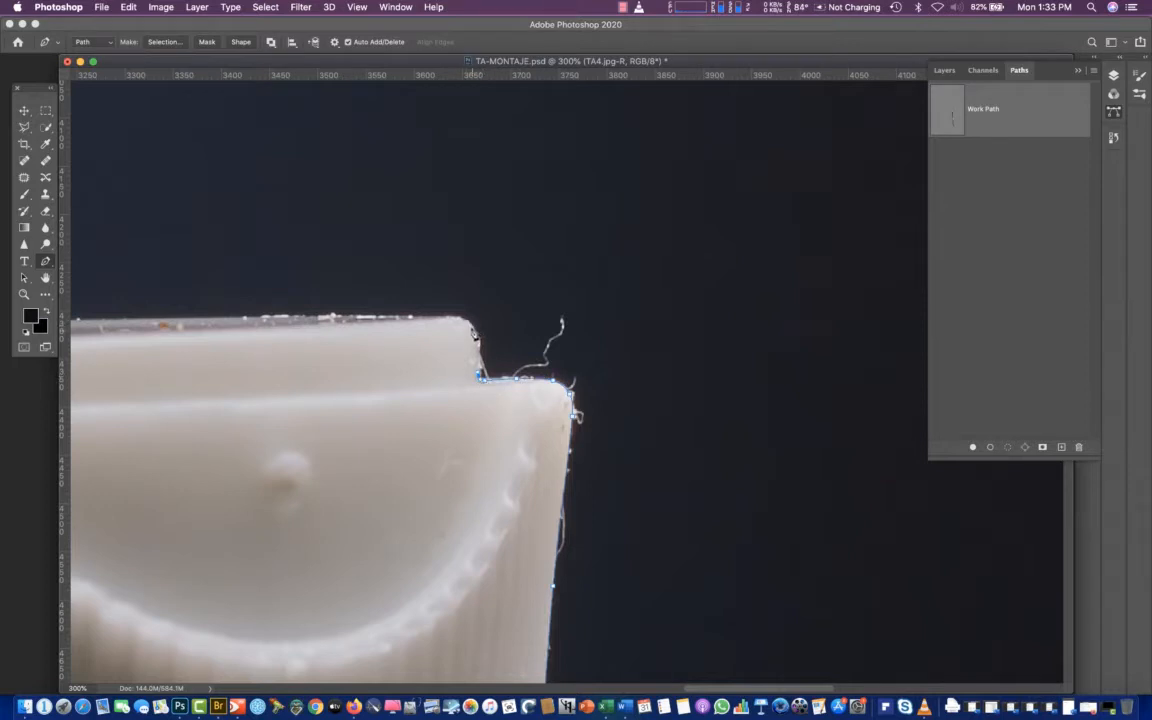
drag(478, 338, 458, 316)
drag(216, 285, 707, 327)
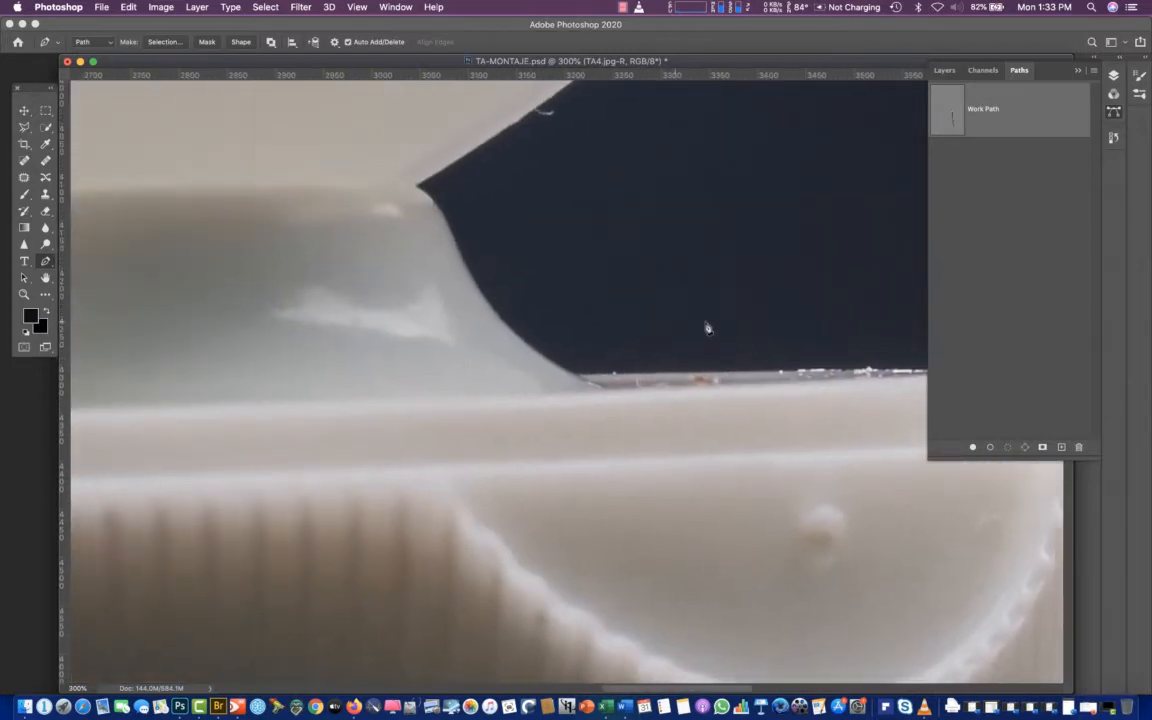
click(577, 376)
click(485, 299)
click(419, 191)
Continue the path along the lower edge of the open lid, redoing the misplaced anchor
scroll(469, 122, up, 5)
scroll(469, 122, right, 3)
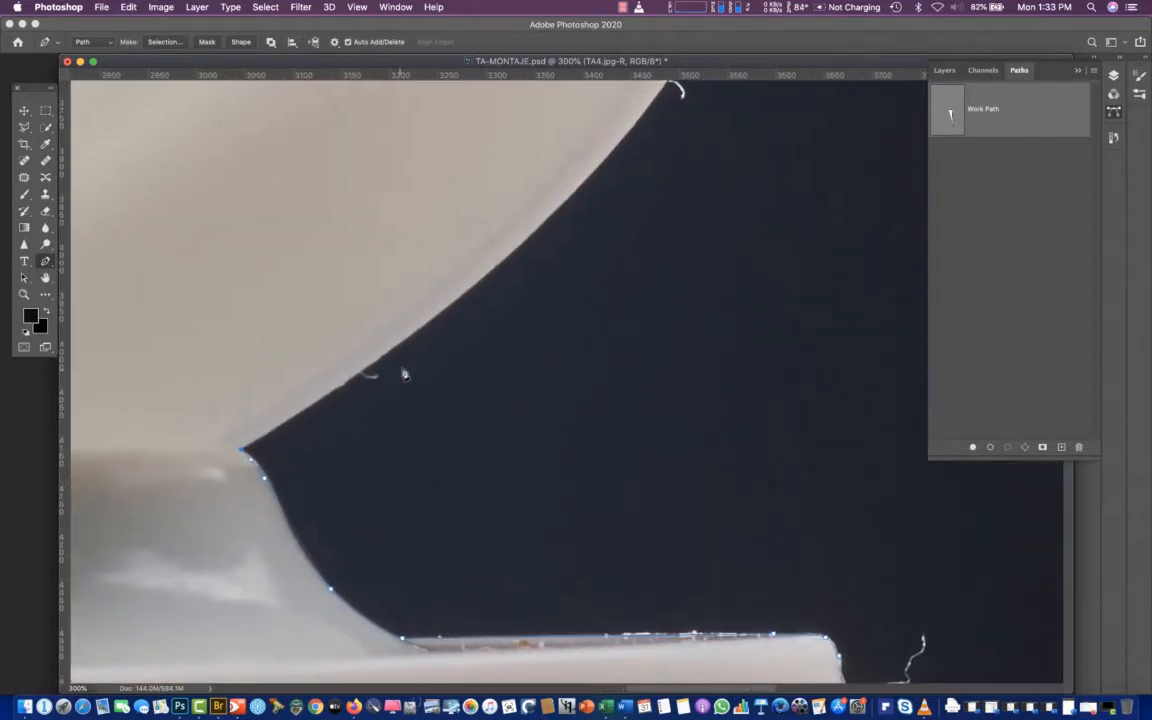
click(411, 335)
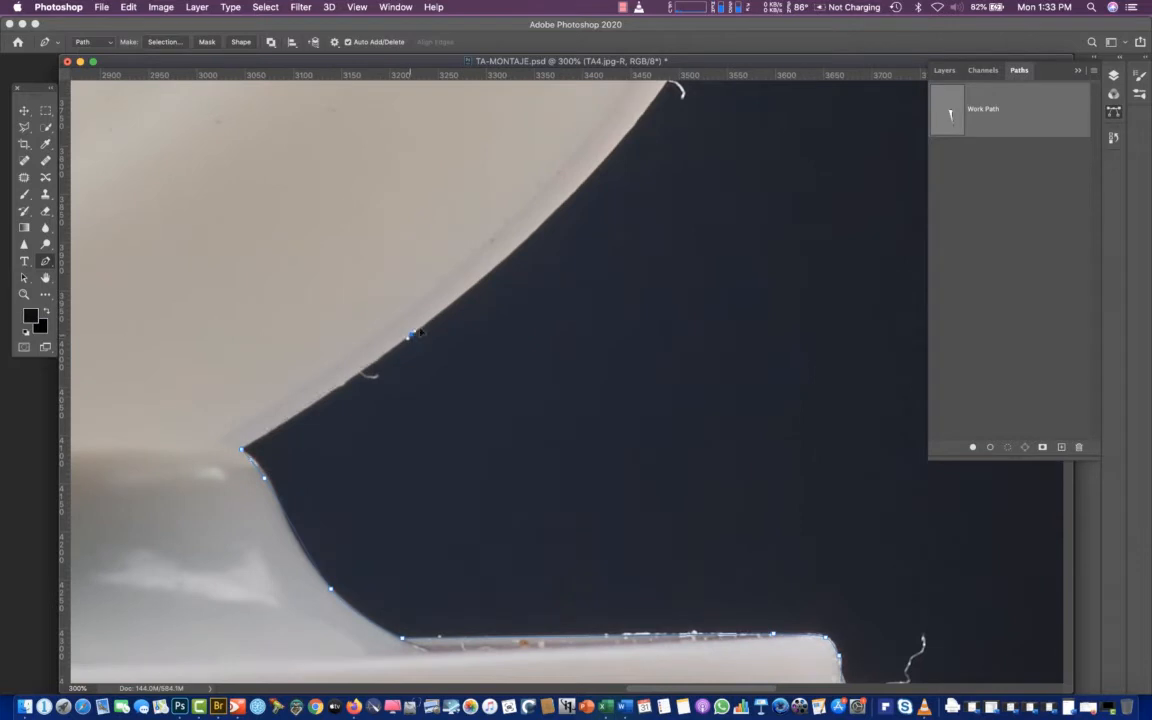
click(463, 293)
click(542, 230)
click(596, 164)
key(super+z)
drag(499, 265, 519, 247)
Trace the path with curved anchors around the open lid's rounded right tip
drag(628, 209, 507, 557)
drag(603, 326, 614, 300)
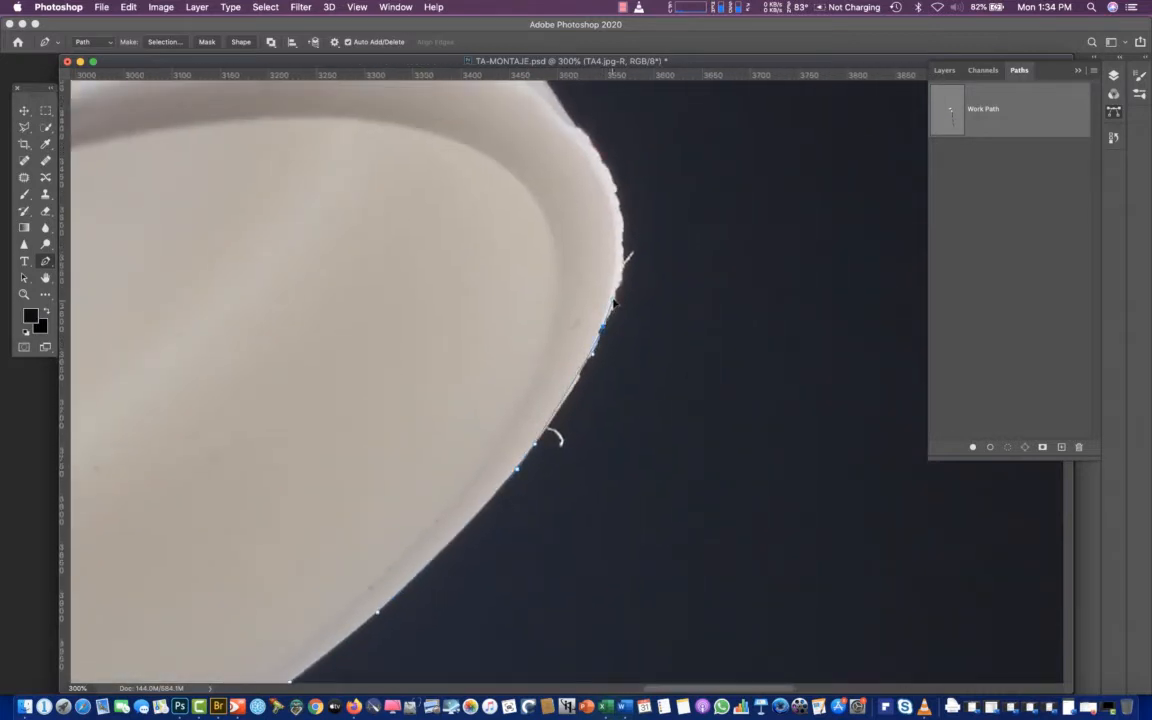
drag(621, 213, 611, 178)
drag(573, 119, 568, 113)
Extend the path up the outer right slope of the open lid toward its crown
scroll(553, 103, up, 5)
scroll(553, 103, left, 3)
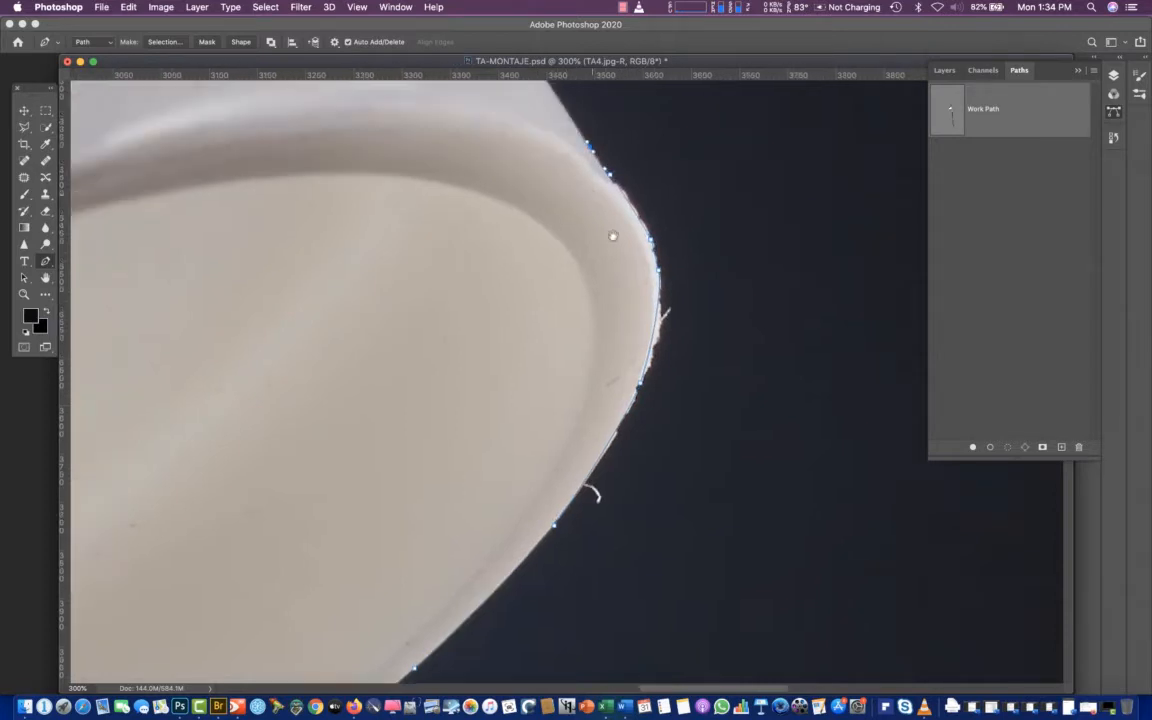
click(622, 198)
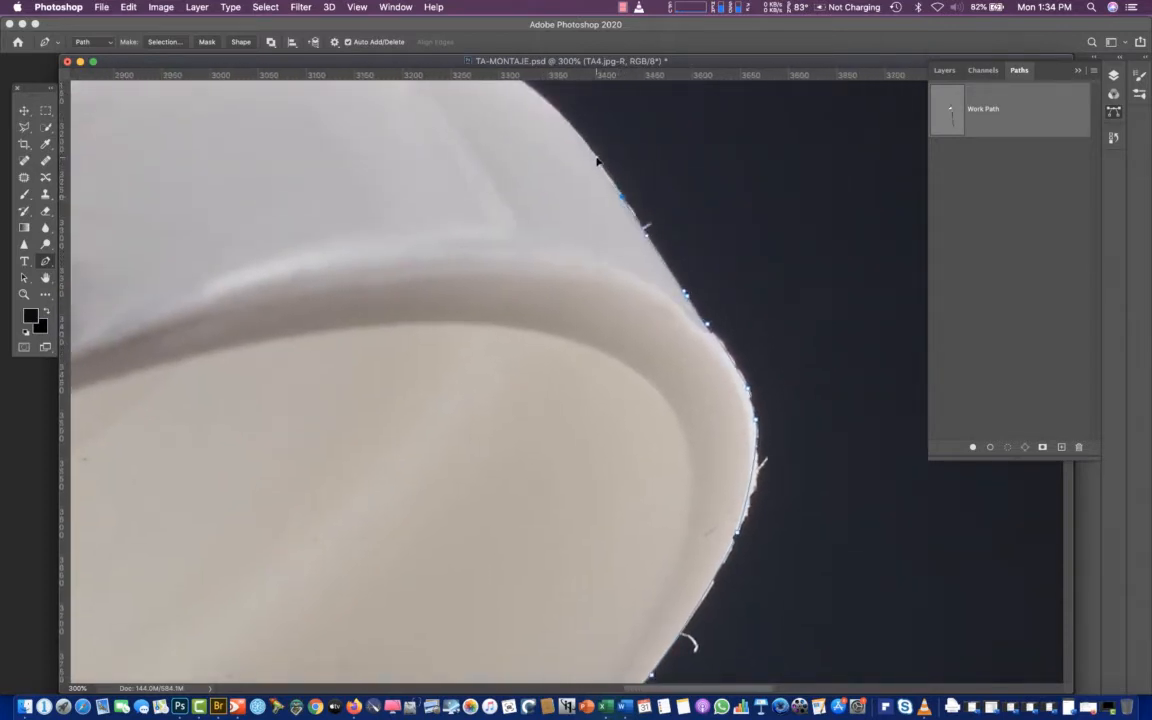
click(537, 93)
scroll(522, 85, up, 2)
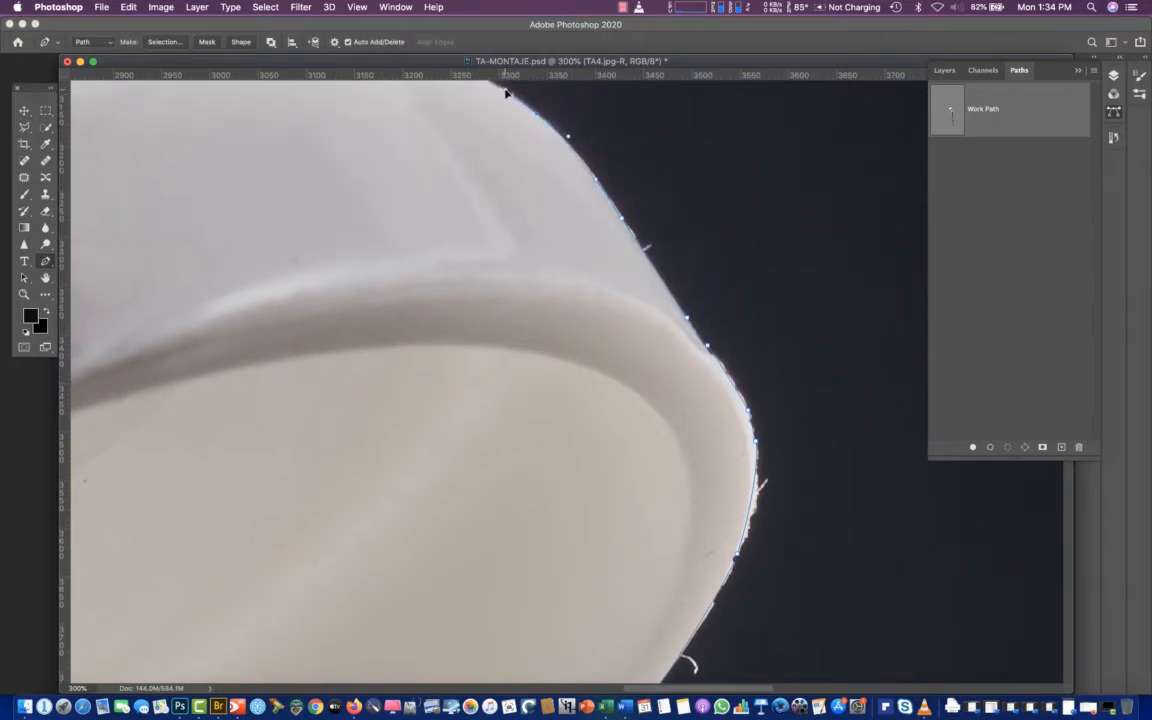
Trace the open lid's top edge with curved anchors, from the crown down toward its left side
drag(500, 113, 722, 370)
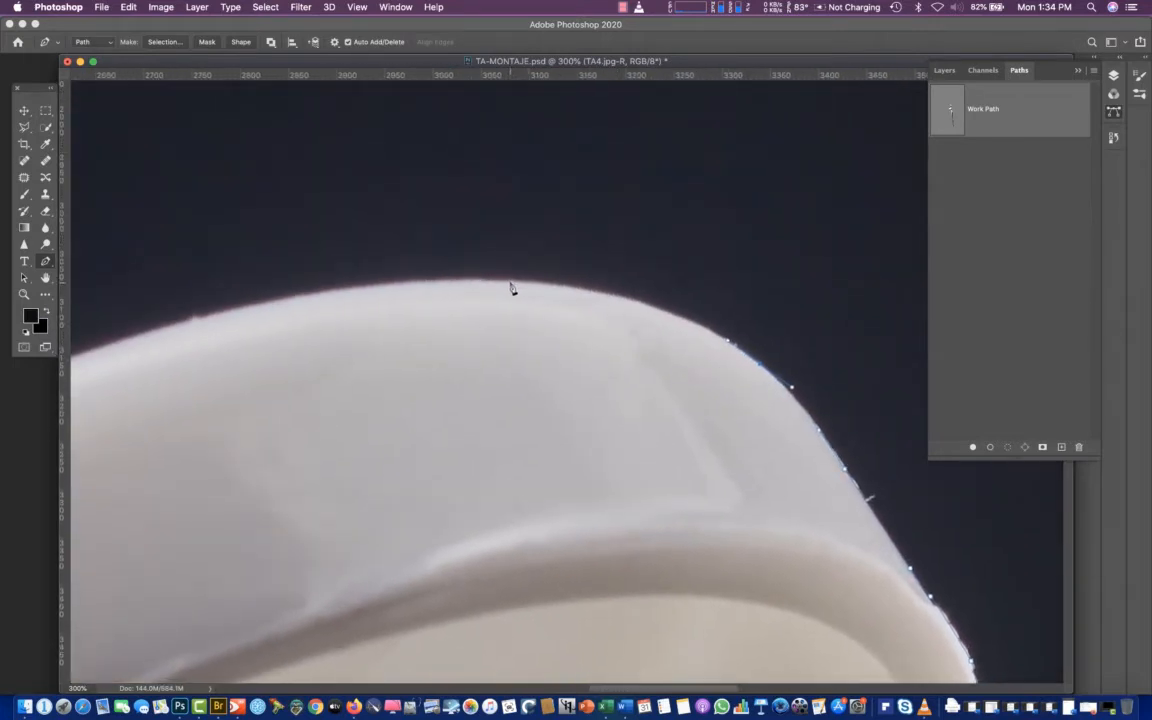
drag(505, 282, 474, 282)
drag(199, 322, 234, 327)
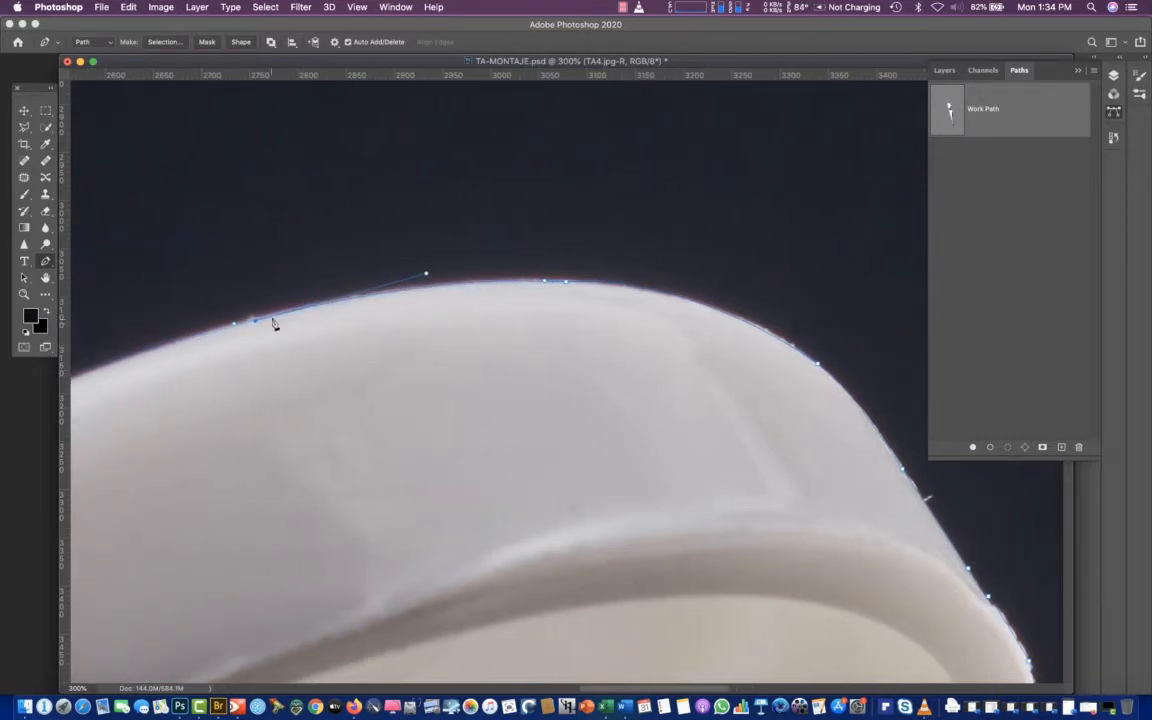
scroll(275, 321, left, 5)
scroll(275, 321, down, 2)
drag(406, 254, 398, 257)
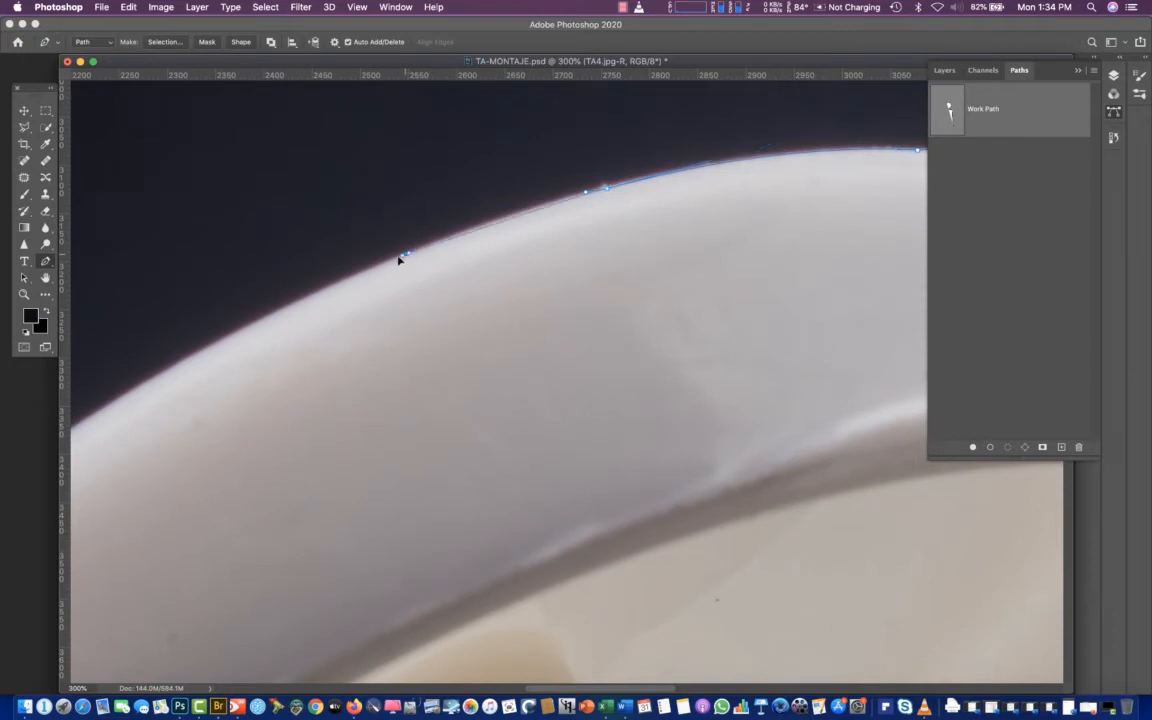
drag(338, 284, 311, 295)
drag(130, 398, 78, 447)
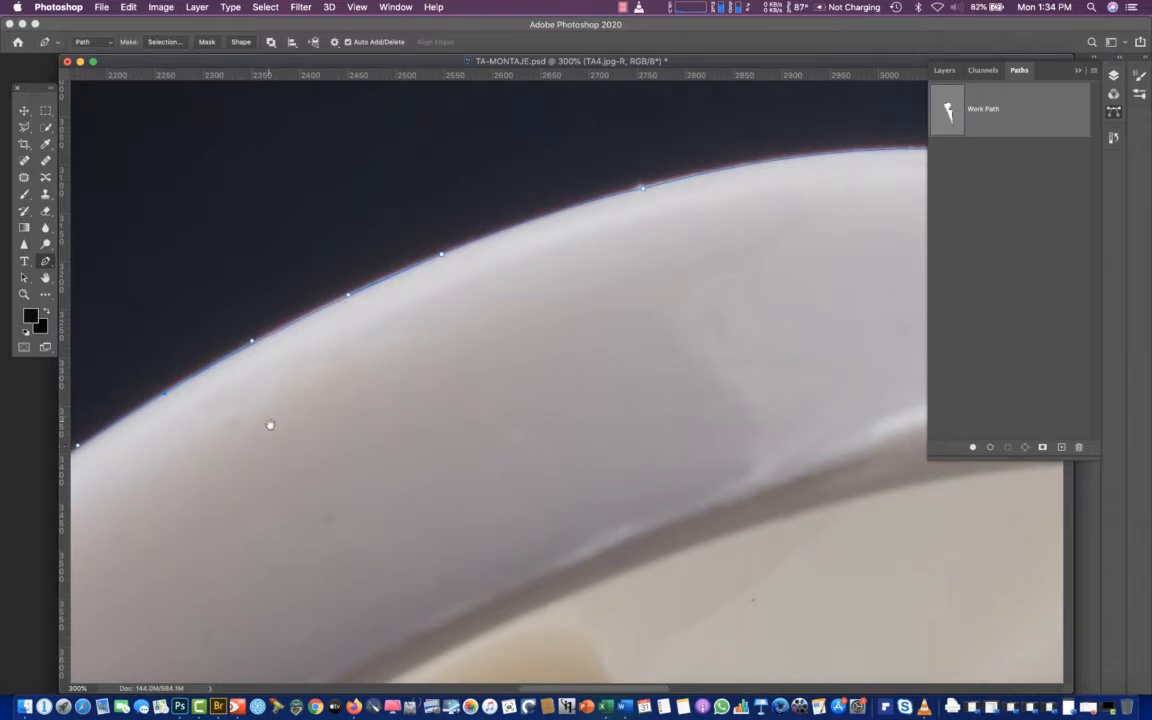
Continue the path around the open lid's rounded left end with curved anchors
scroll(267, 424, down, 6)
scroll(267, 424, left, 5)
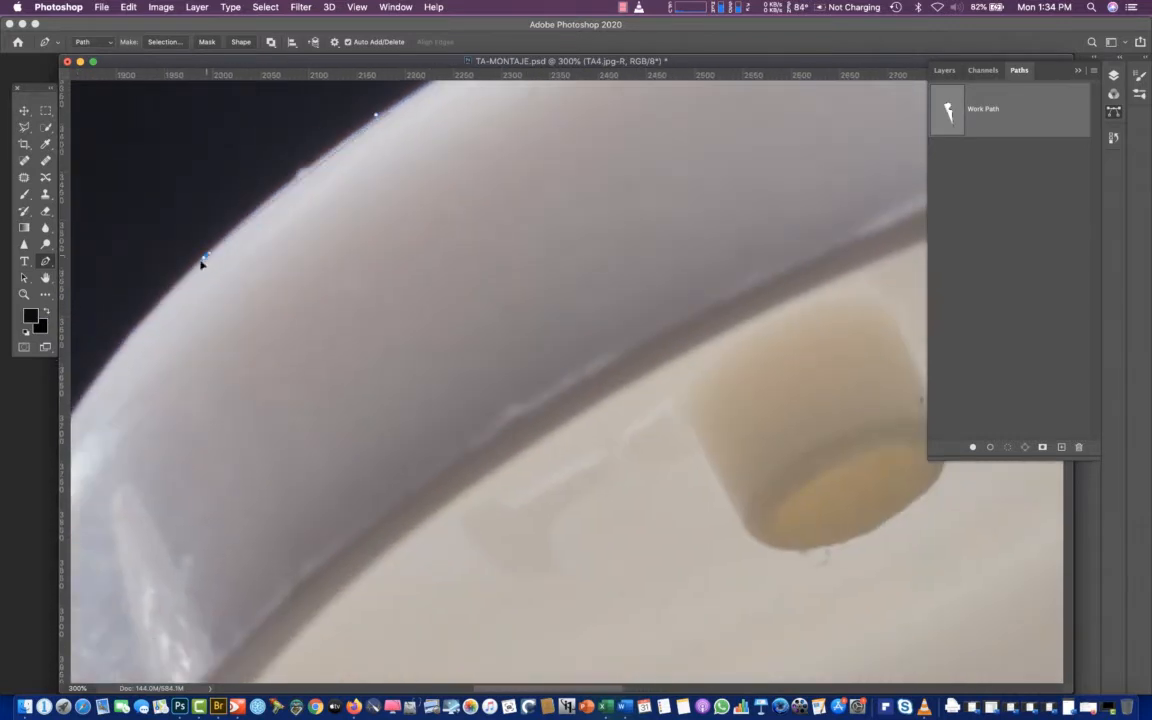
drag(170, 296, 162, 300)
drag(299, 420, 653, 229)
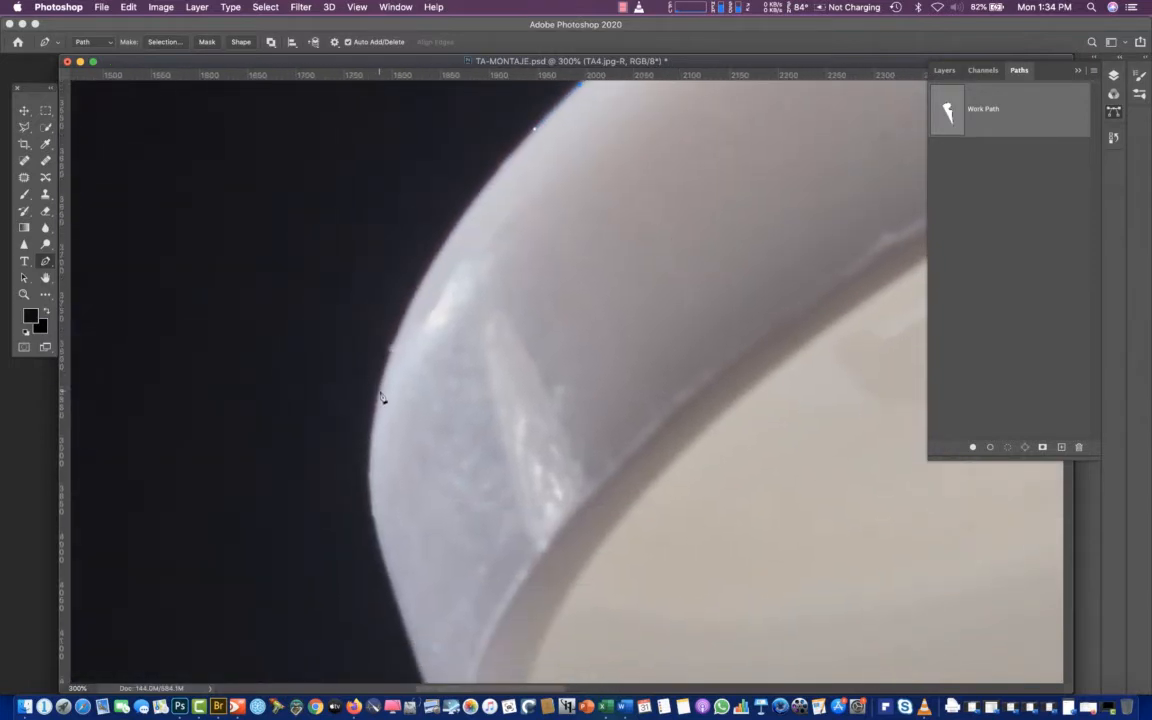
click(379, 390)
drag(379, 392, 348, 524)
alt+click(383, 388)
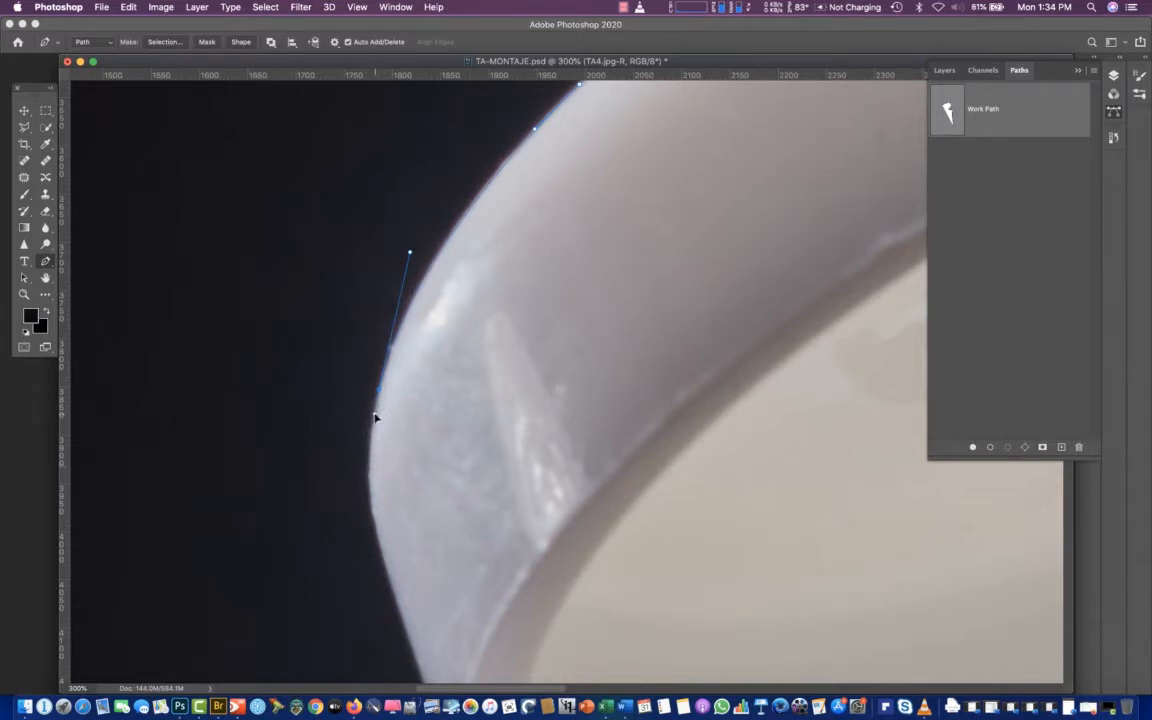
click(372, 415)
drag(374, 504, 379, 535)
click(377, 539)
Trace the path down the lid's lower left edge and hinge to the ribbed cap base's upper left corner
scroll(477, 604, down, 5)
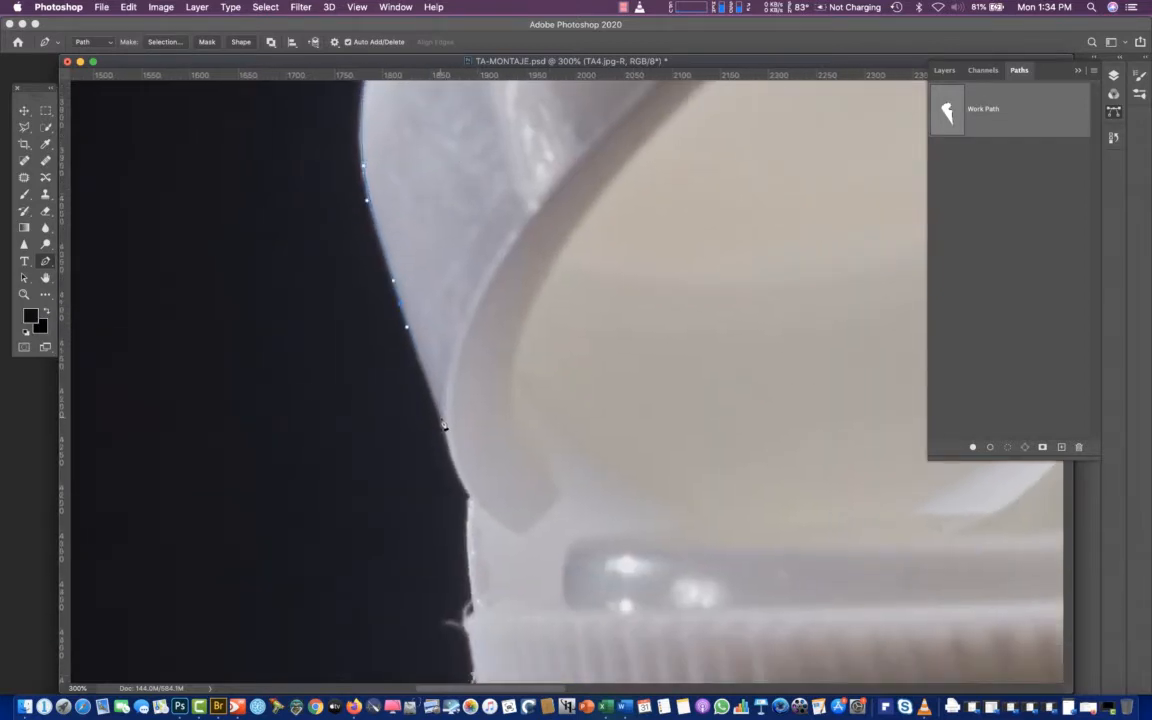
click(463, 490)
key(super+z)
drag(450, 454, 469, 496)
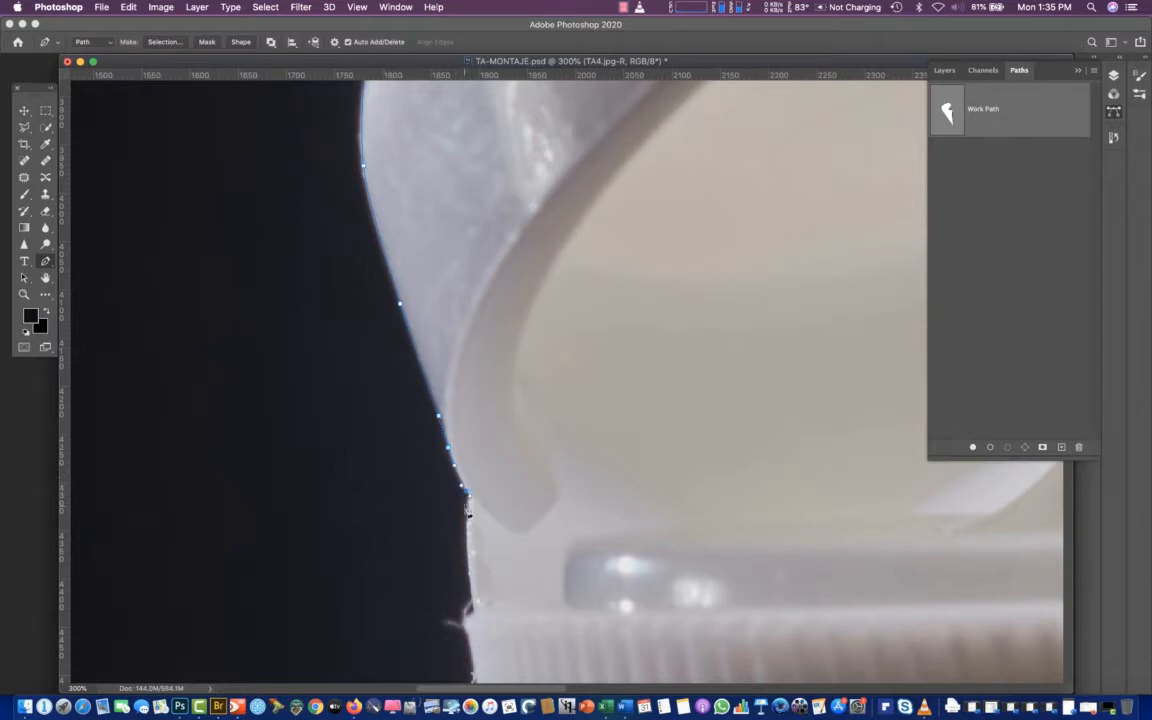
click(472, 605)
drag(473, 612, 545, 367)
click(465, 620)
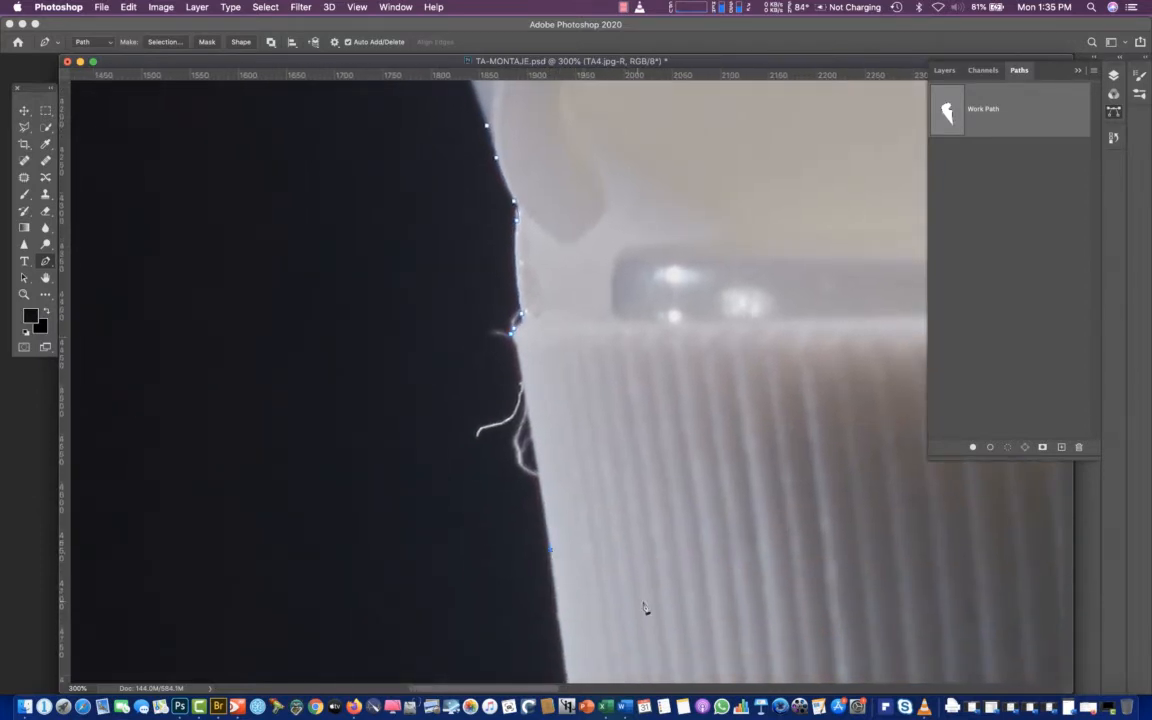
Extend the path down the ribbed cap base's left edge, around the notch and along the white collar to the blue body
drag(682, 532, 607, 216)
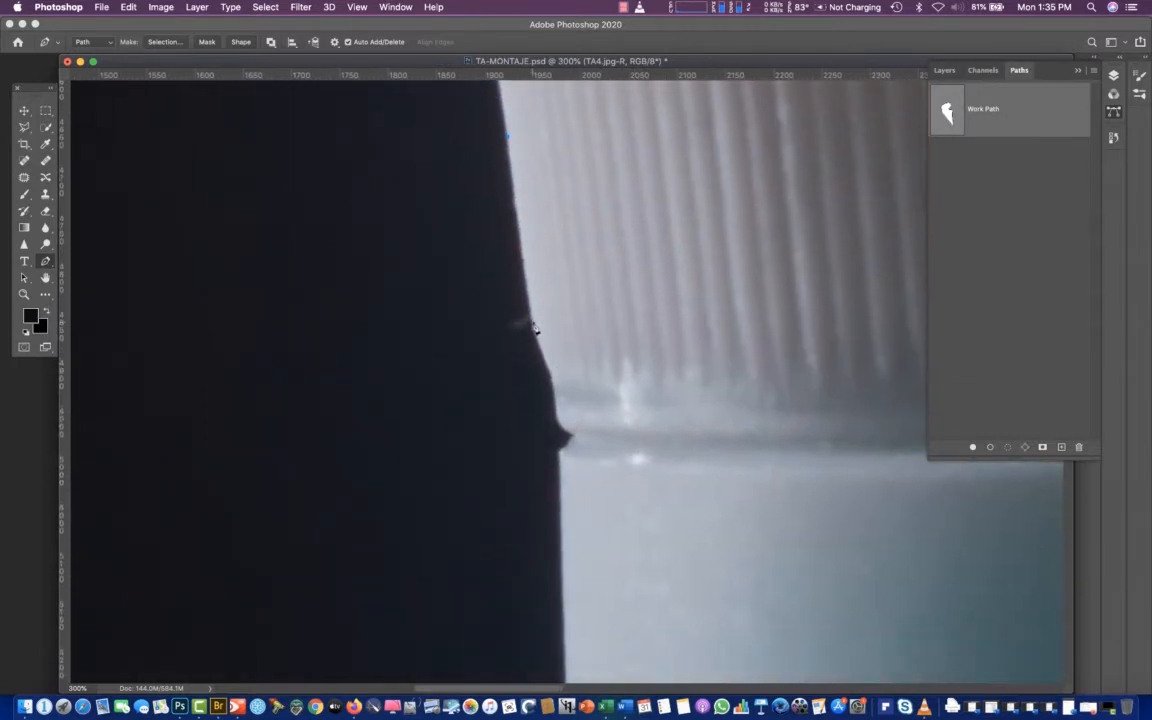
click(545, 364)
click(567, 433)
scroll(617, 594, down, 5)
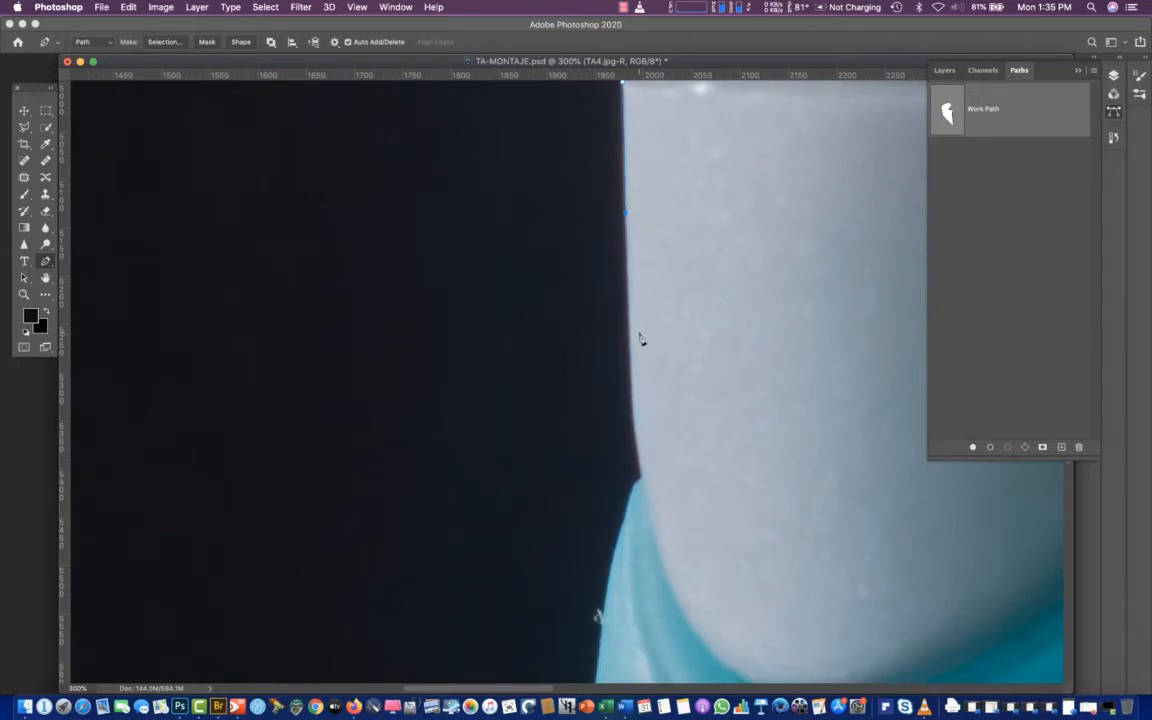
click(630, 361)
click(642, 481)
Trace the upper half of the blue body's left edge with long curve segments
scroll(656, 597, down, 8)
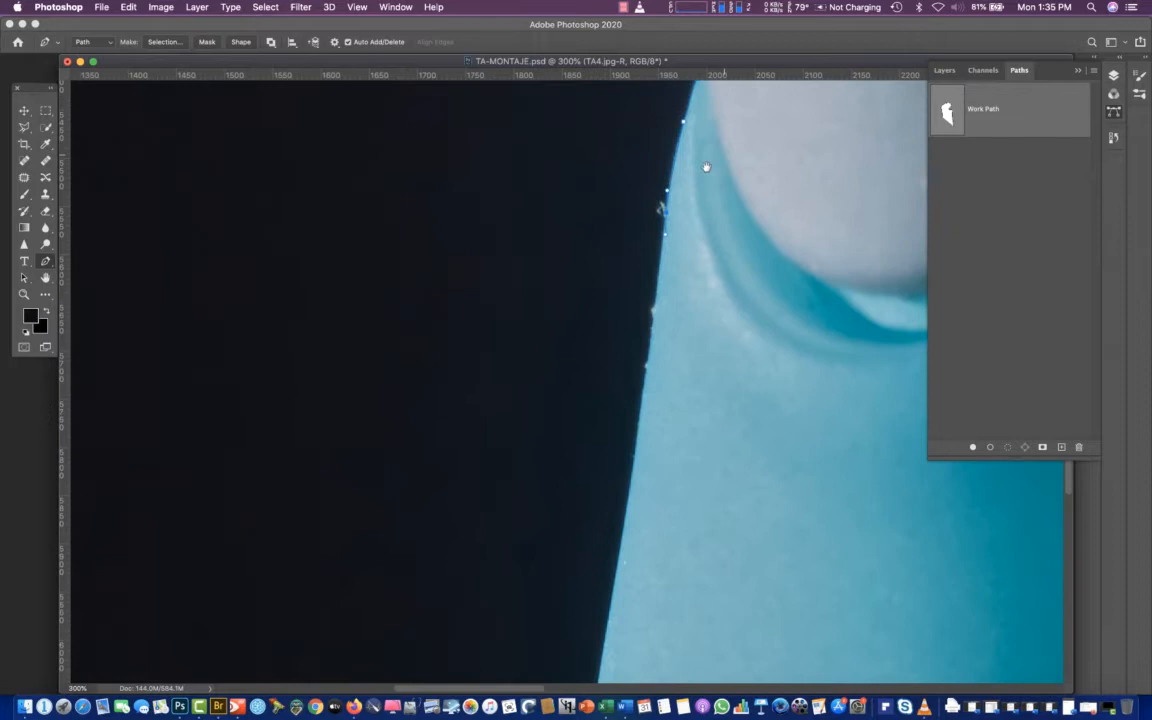
click(633, 475)
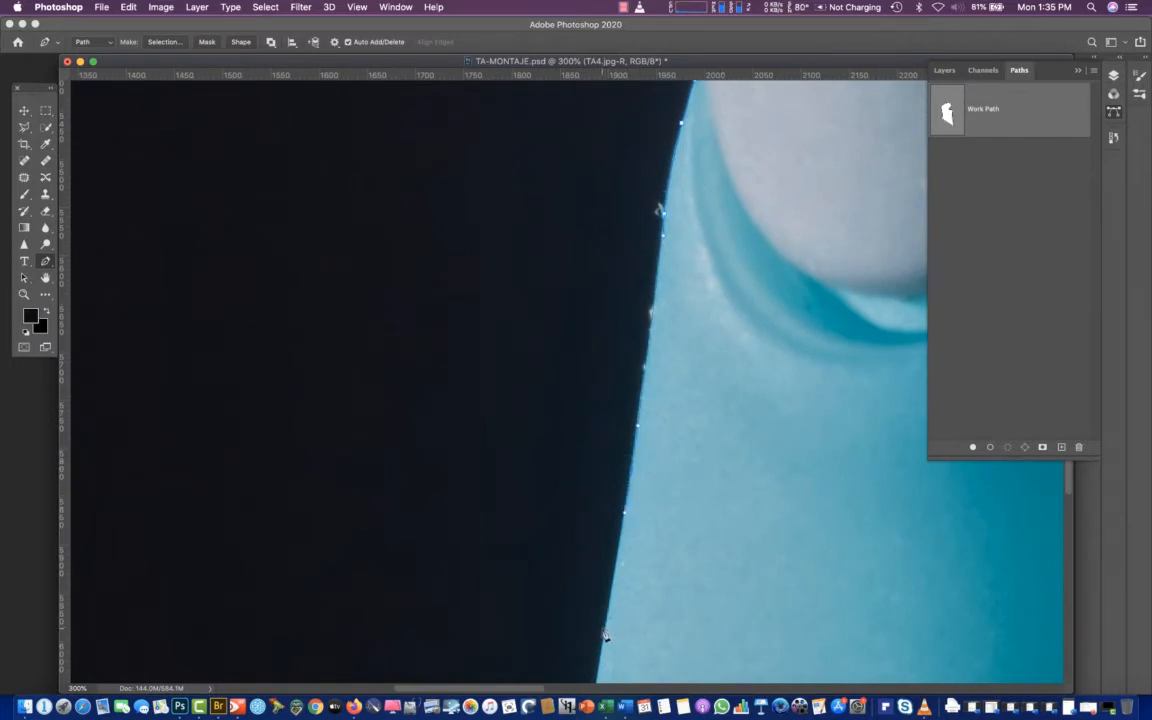
drag(603, 631, 600, 648)
drag(658, 625, 752, 244)
drag(629, 566, 726, 252)
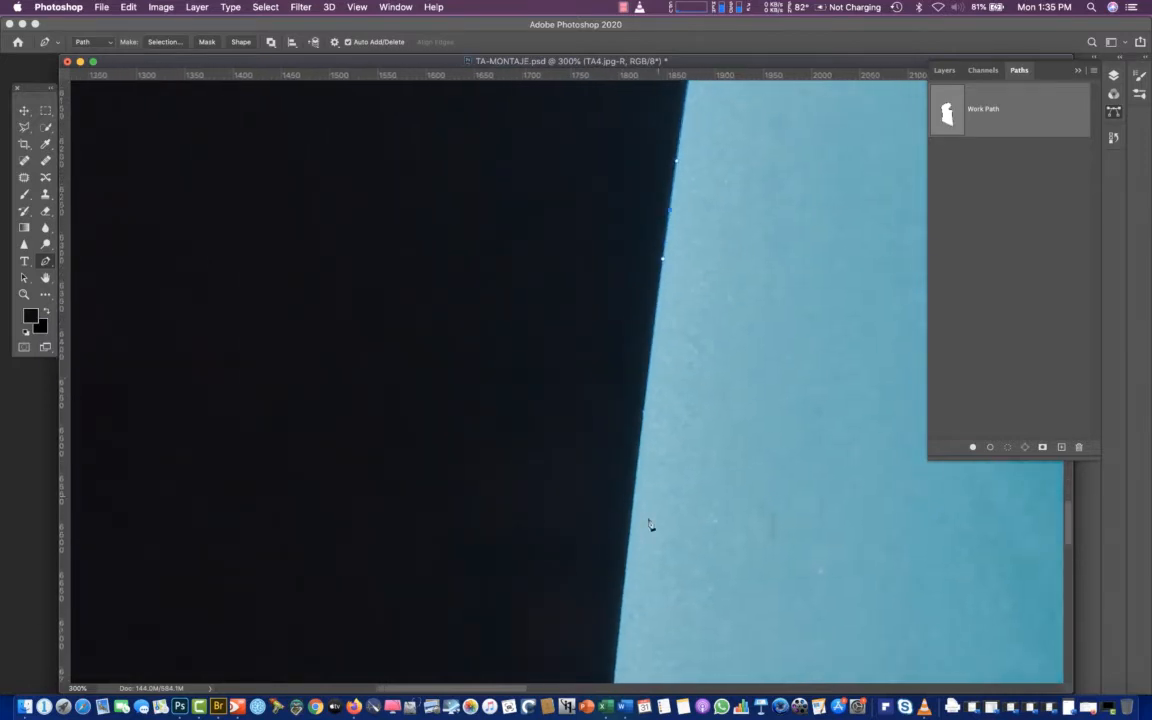
drag(629, 556, 621, 627)
Continue the path down the lower half of the blue body's left edge with long curve segments
drag(684, 605, 729, 196)
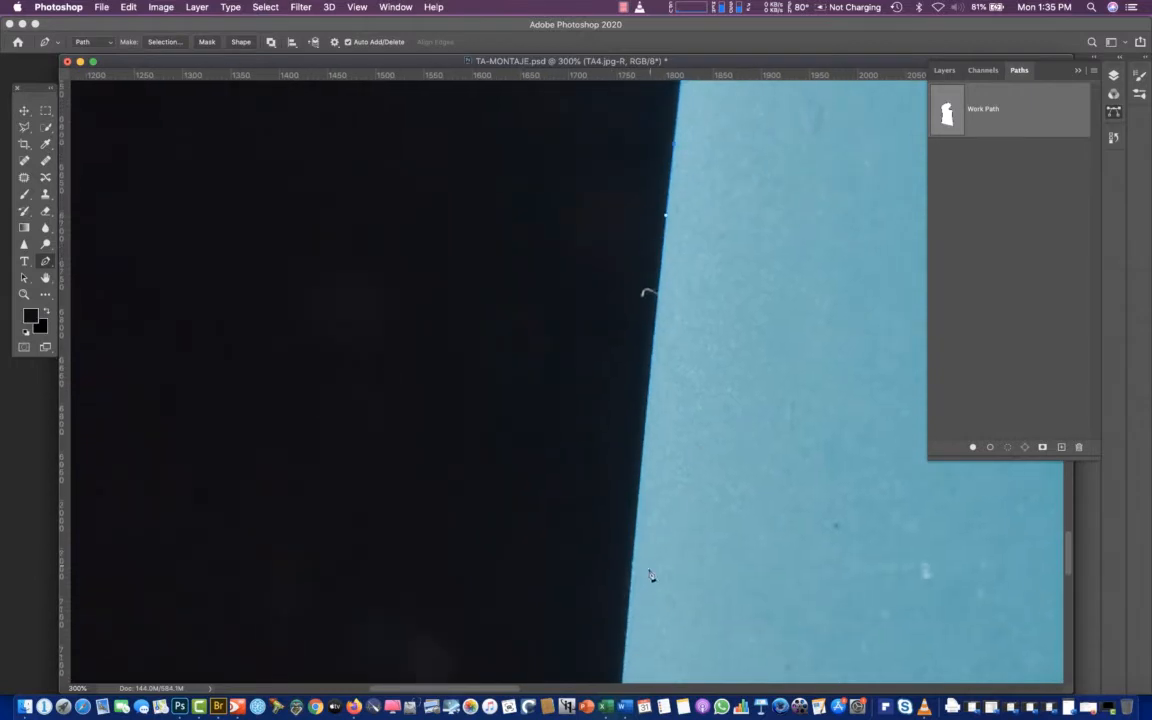
drag(633, 532, 627, 646)
drag(700, 535, 715, 164)
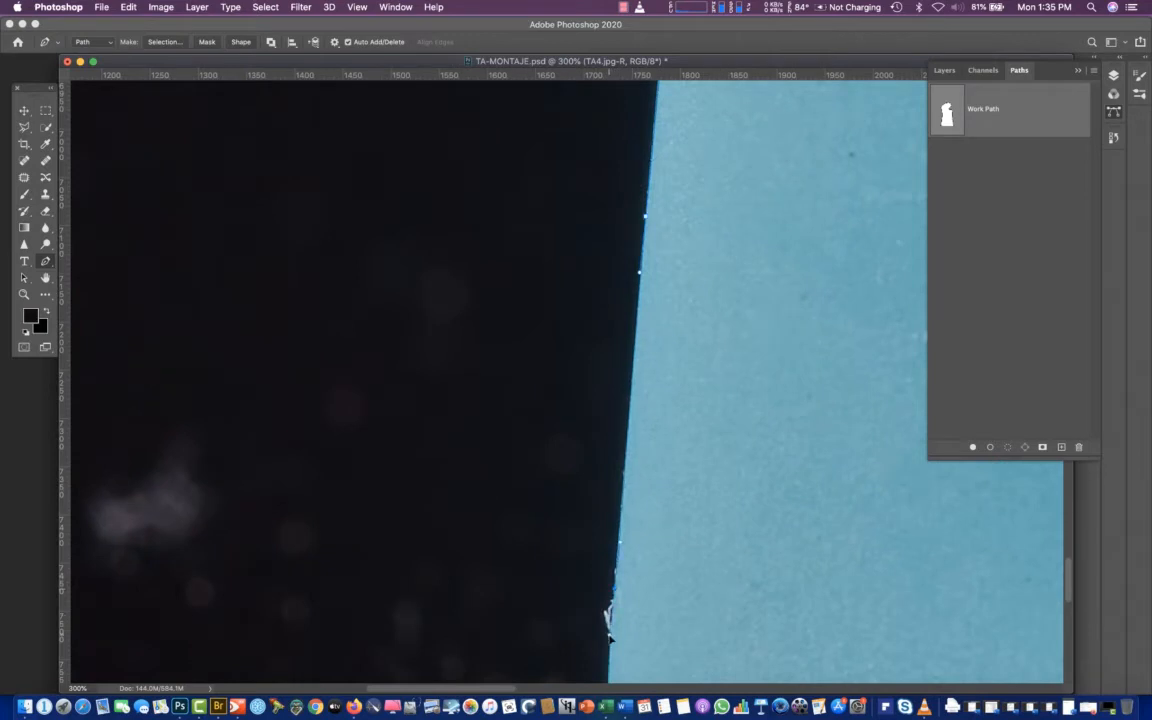
drag(684, 648, 693, 268)
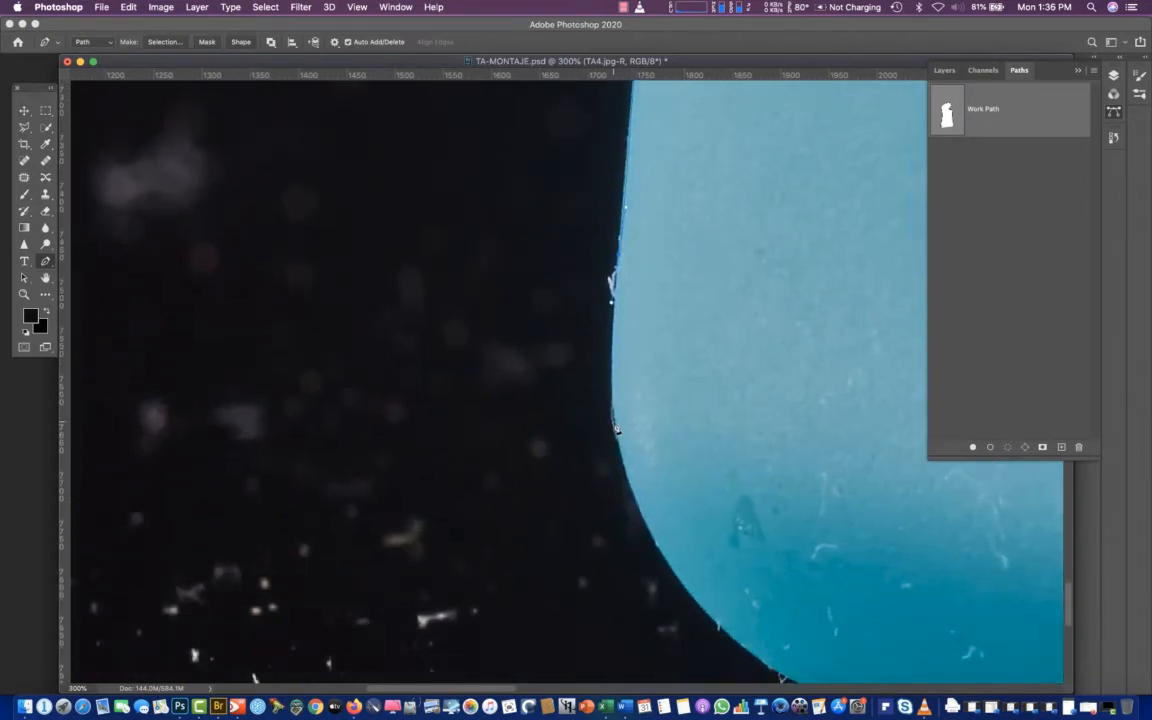
Curve the path around the body's rounded lower left corner to the point where the bottle meets its reflection
click(607, 390)
click(621, 462)
drag(737, 640, 815, 682)
drag(880, 612, 716, 376)
drag(720, 483, 785, 497)
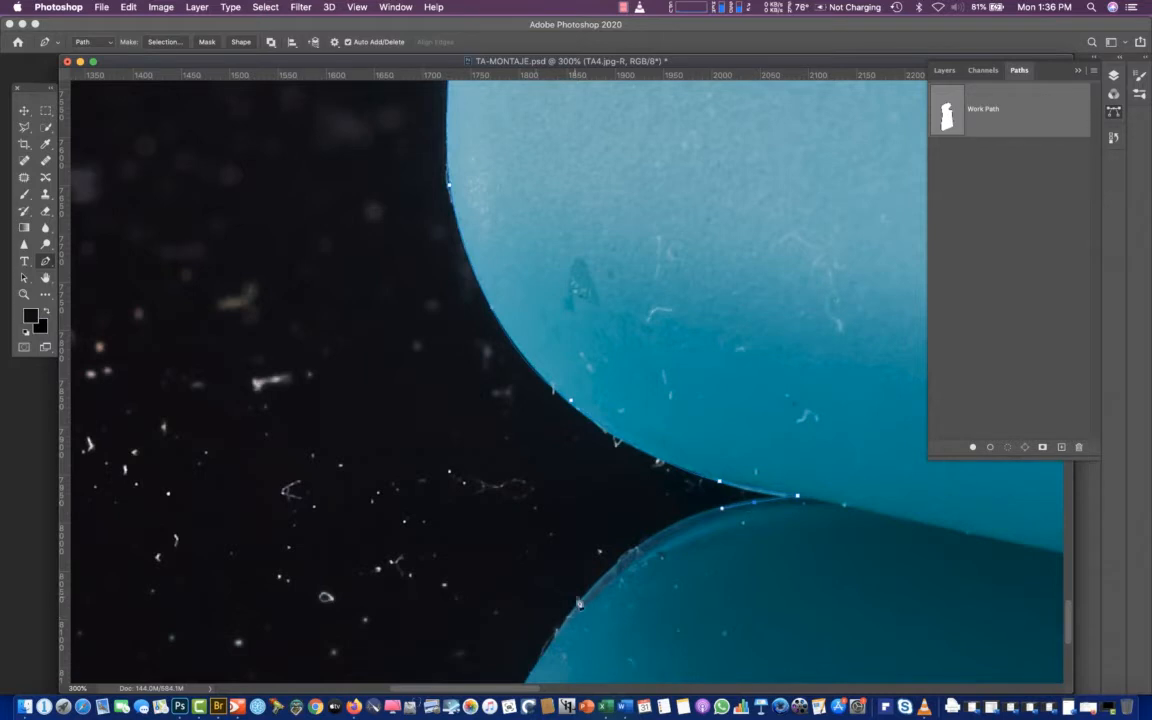
Trace the path around the rounded left side of the bottle's reflection towards the image's lower edge
drag(594, 586, 558, 641)
scroll(570, 575, down, 5)
scroll(570, 575, left, 2)
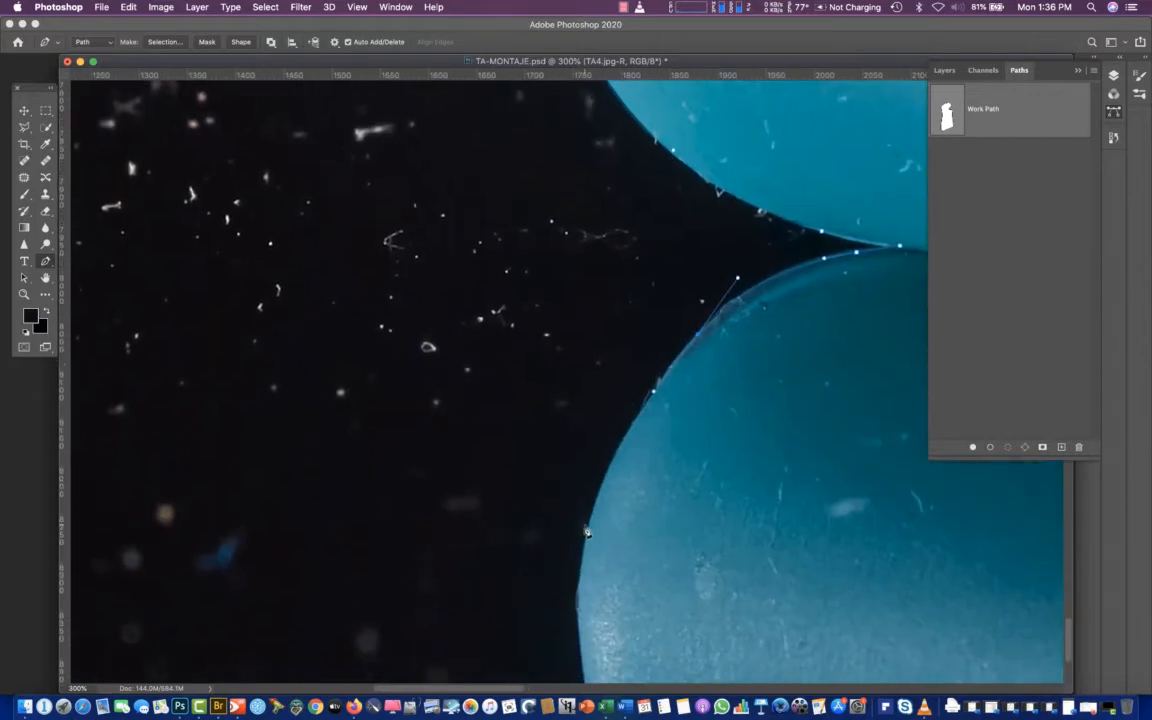
drag(588, 523, 581, 575)
click(580, 575)
scroll(585, 660, down, 3)
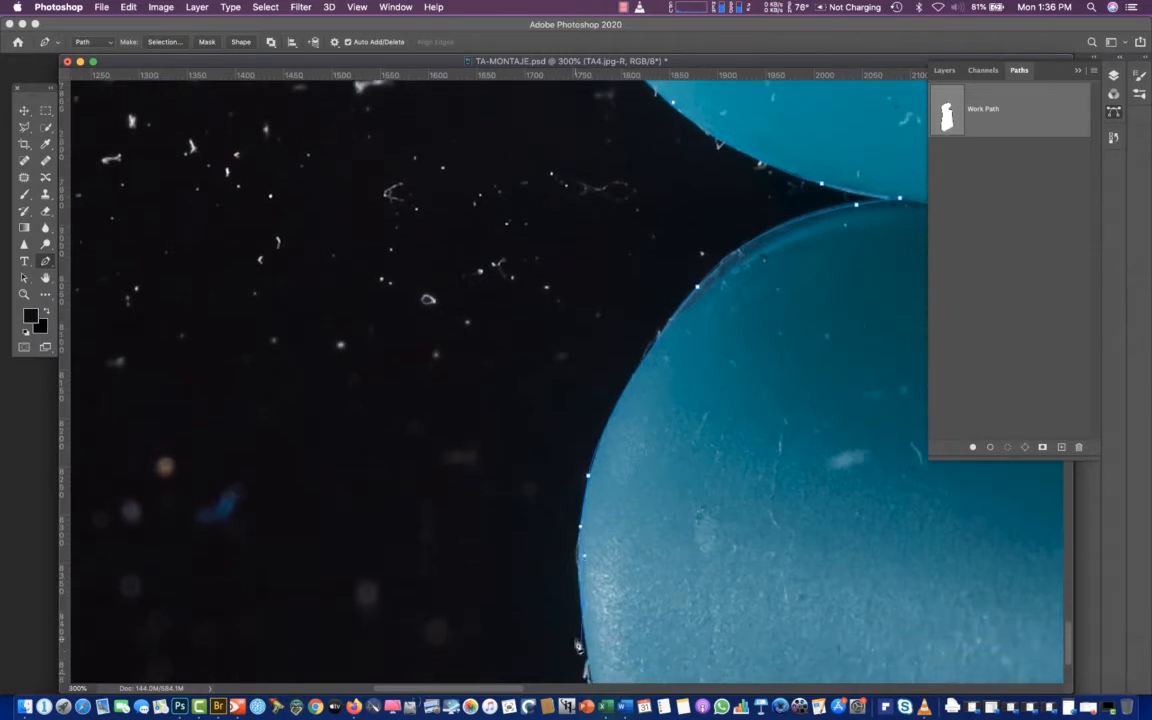
drag(578, 582, 583, 616)
scroll(592, 600, down, 5)
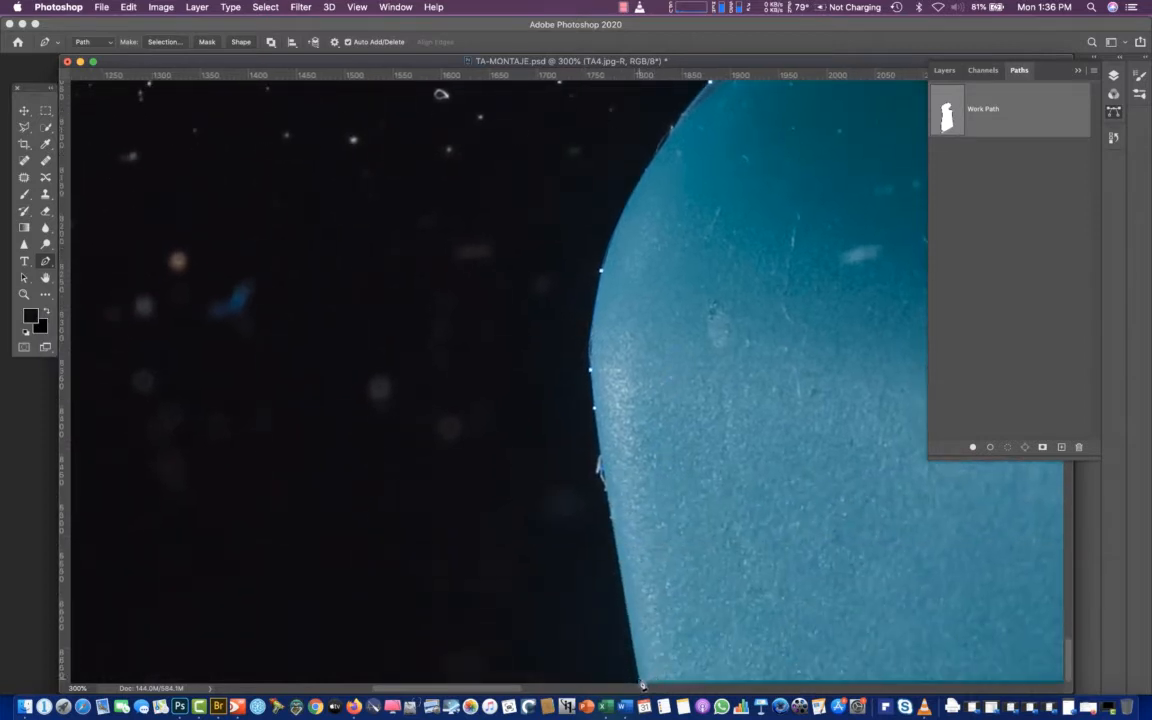
Carry the path across the image's lower edge and up the straight right edge of the reflection
scroll(722, 663, right, 3)
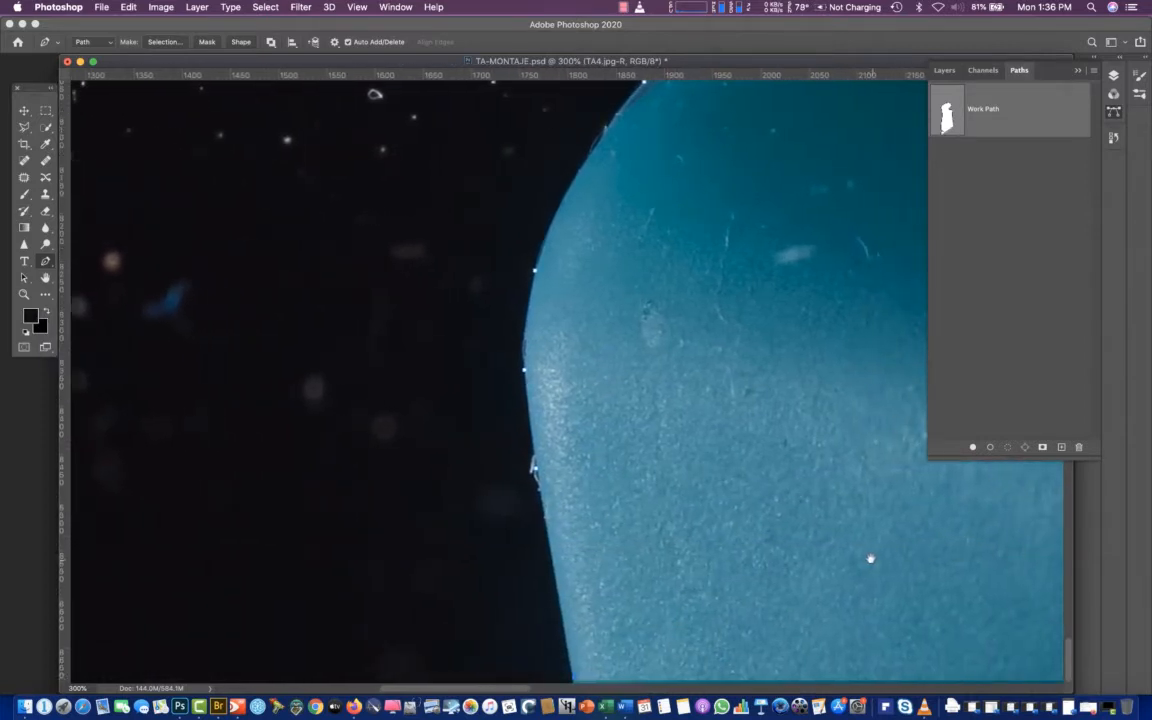
scroll(870, 558, right, 15)
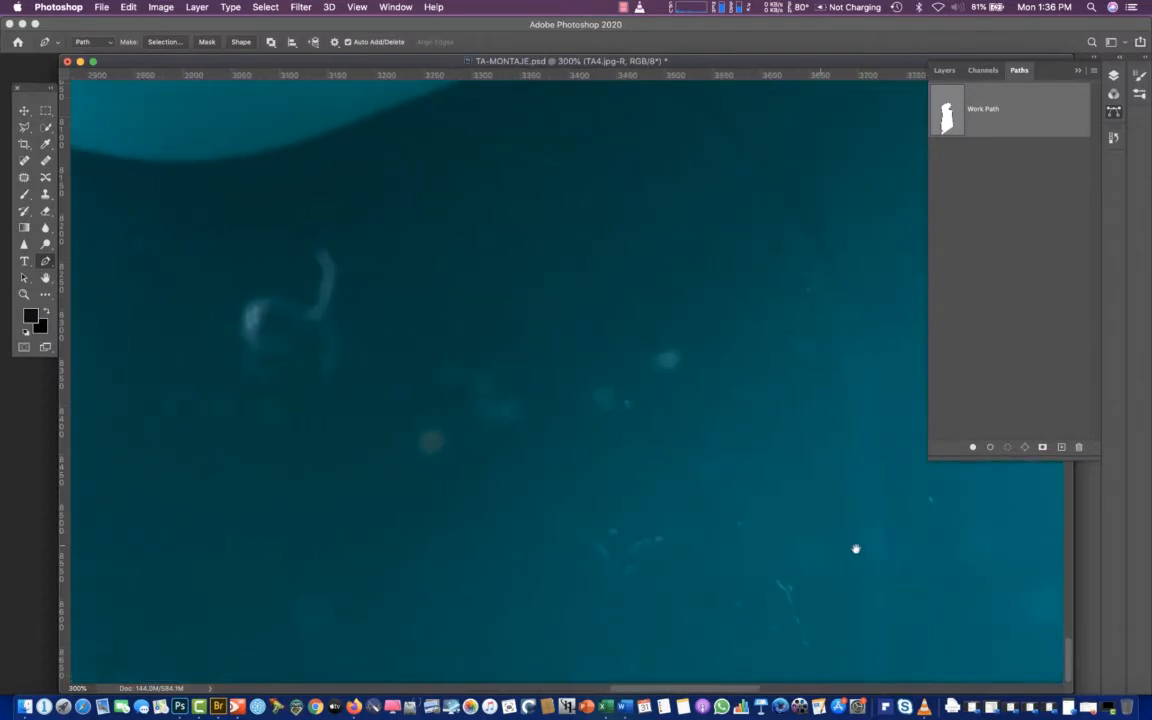
scroll(855, 549, right, 8)
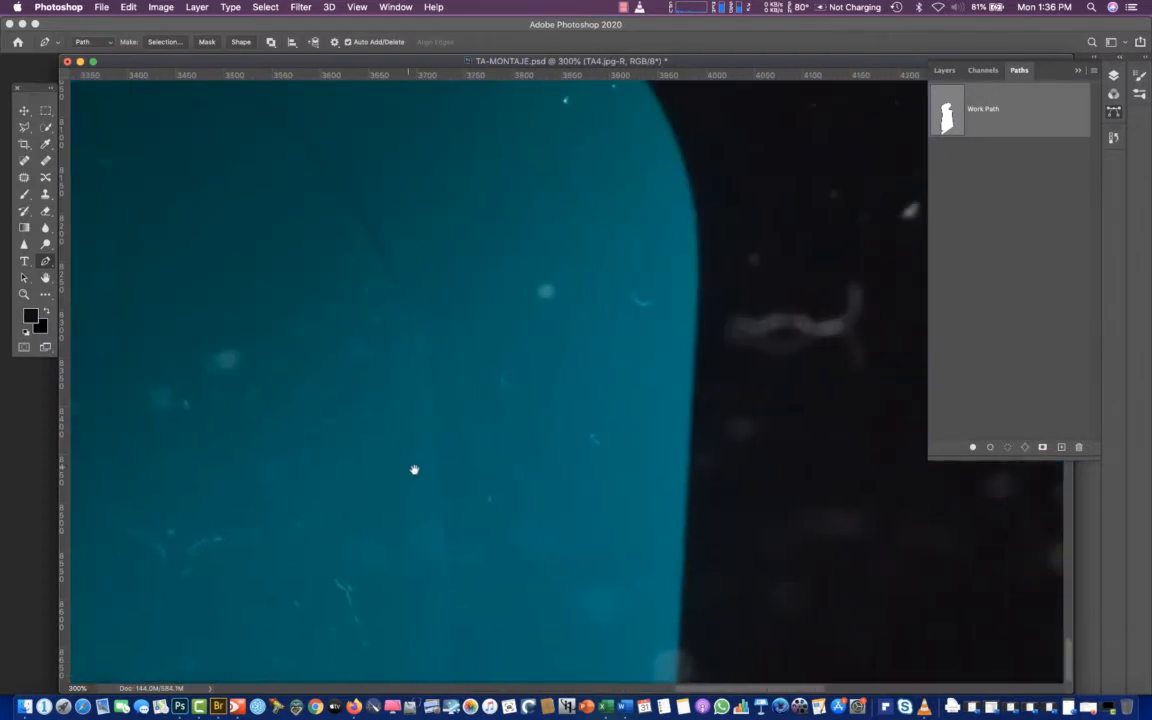
click(677, 681)
click(690, 372)
click(694, 341)
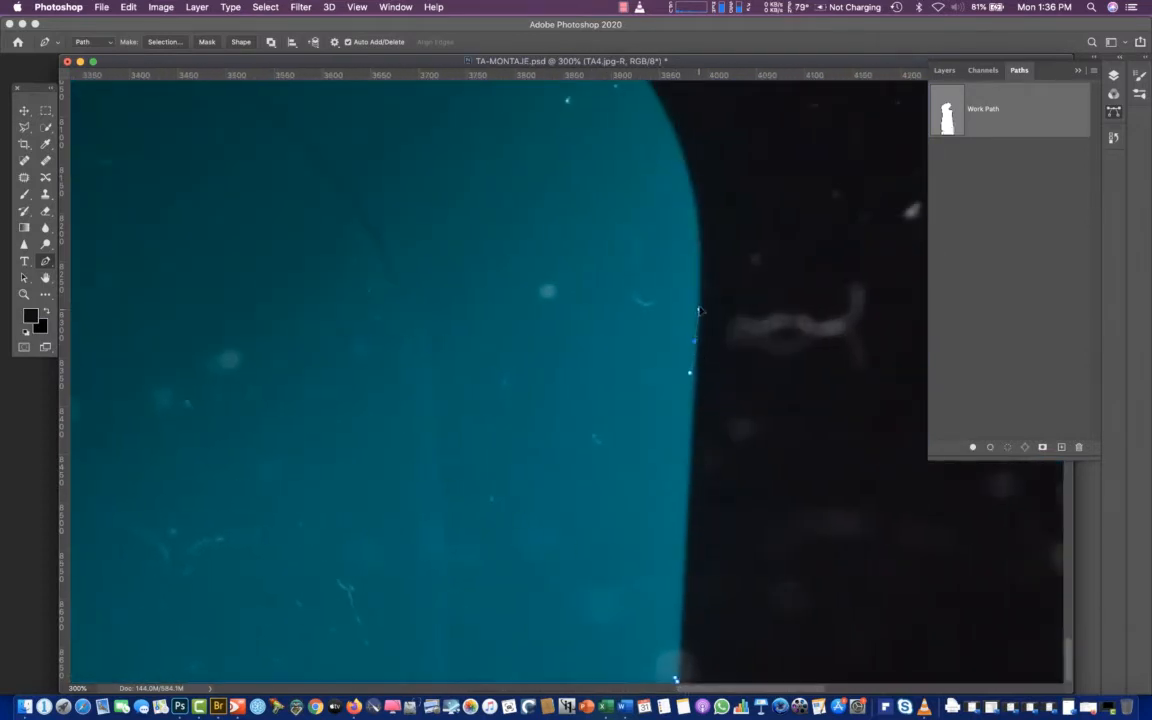
drag(699, 311, 699, 263)
Curve the path around the reflection's upper right shoulder to the point where it meets the bottle
drag(686, 171, 672, 124)
drag(598, 137, 679, 428)
drag(657, 291, 629, 274)
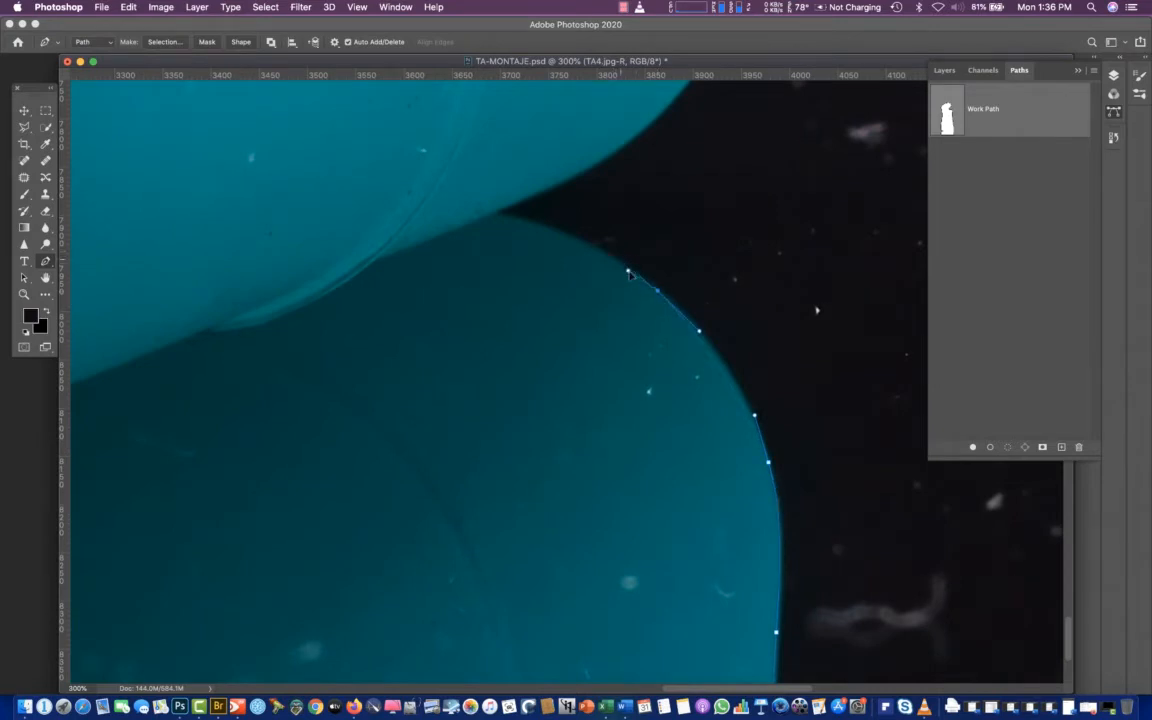
drag(521, 219, 497, 208)
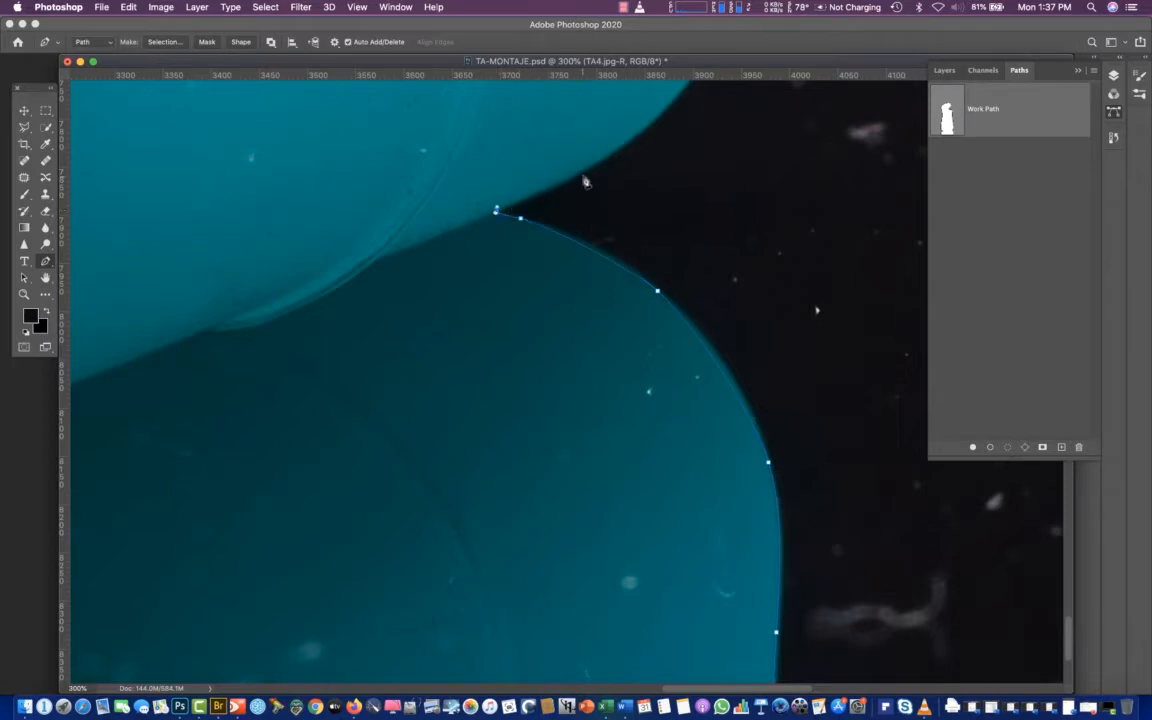
Trace the path around the body's rounded lower right corner and up its right edge towards the starting anchor
drag(578, 178, 581, 175)
key(super+z)
drag(568, 181, 455, 359)
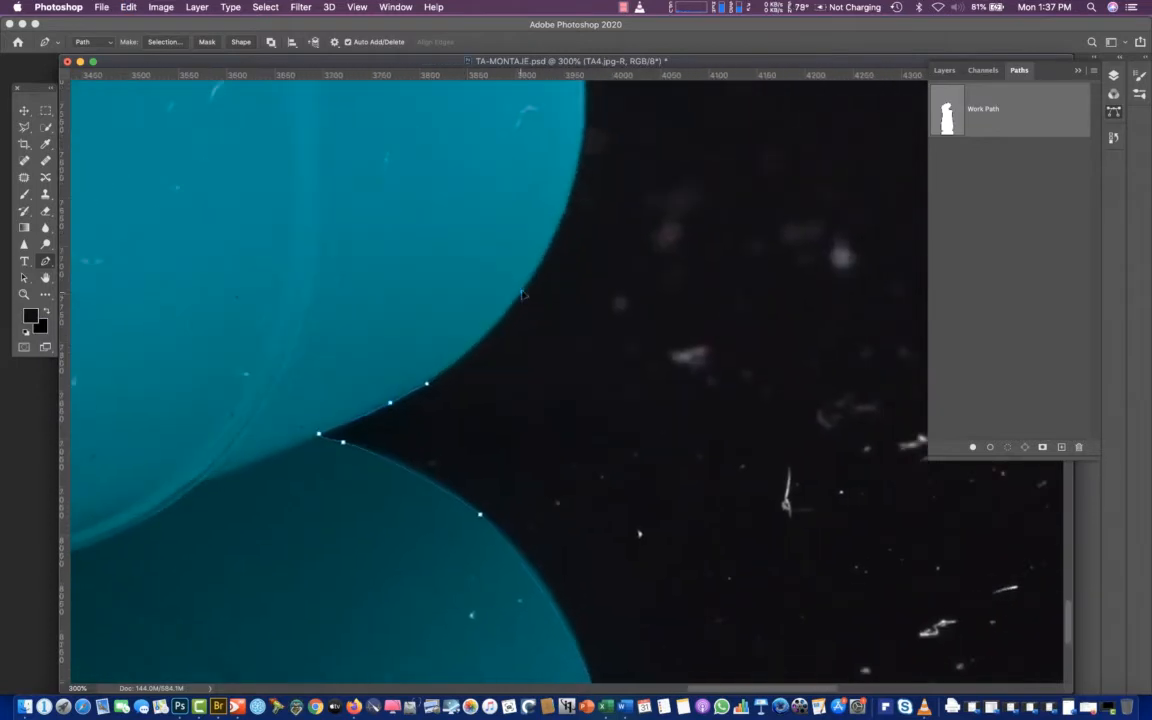
drag(521, 291, 546, 261)
click(545, 253)
drag(617, 185, 546, 447)
click(502, 447)
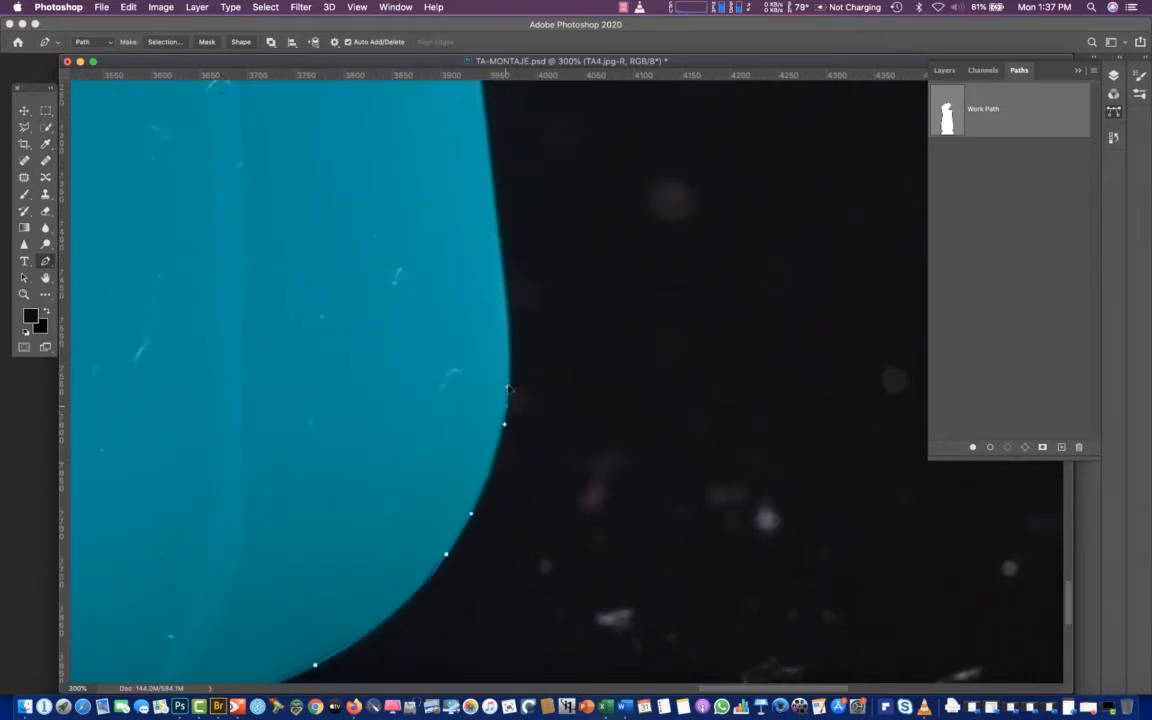
click(509, 363)
drag(495, 215, 490, 154)
scroll(499, 262, up, 3)
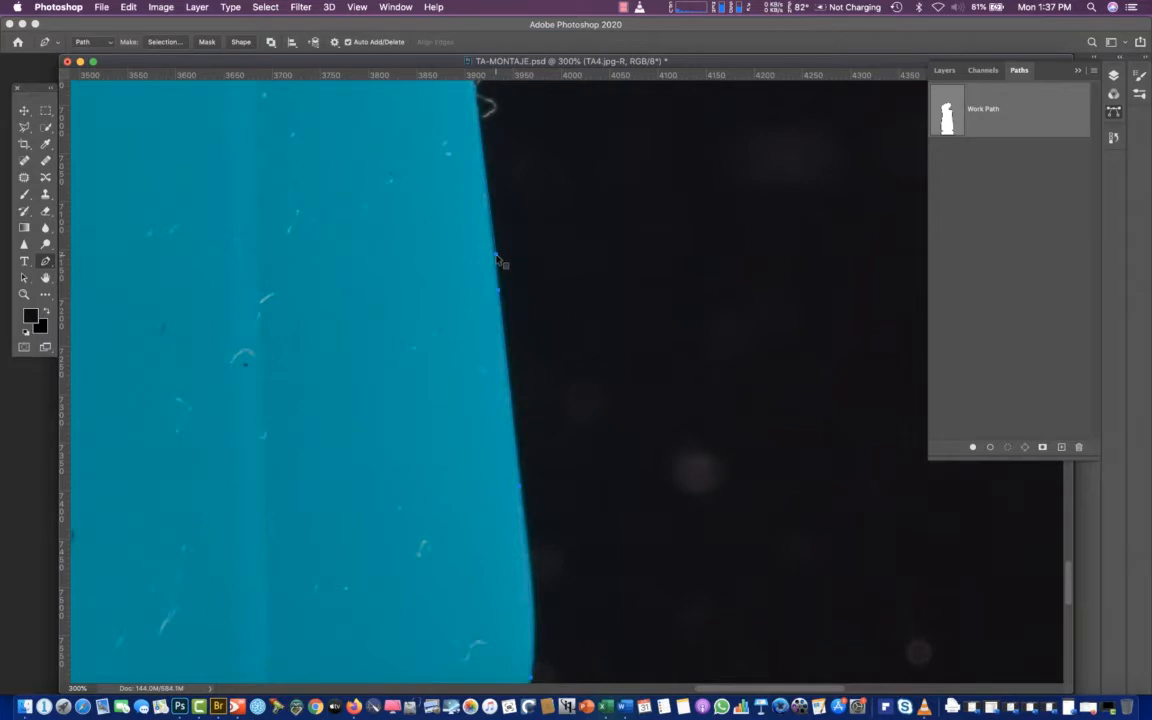
Try to close the path at its starting anchor on the body's right edge
right_click(496, 256)
click(512, 241)
click(496, 256)
key(super+z)
Check the path's start and end anchors on the body's right edge with the Direct Selection and Path Selection tools
right_click(45, 261)
click(25, 279)
right_click(26, 280)
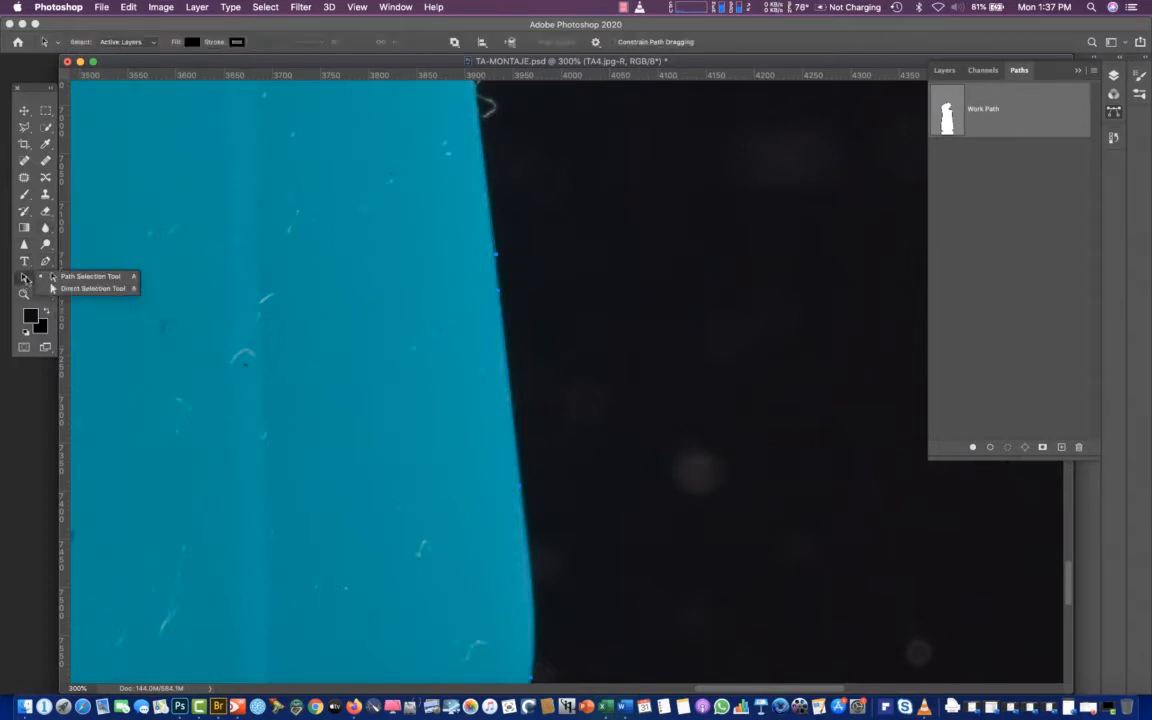
click(53, 288)
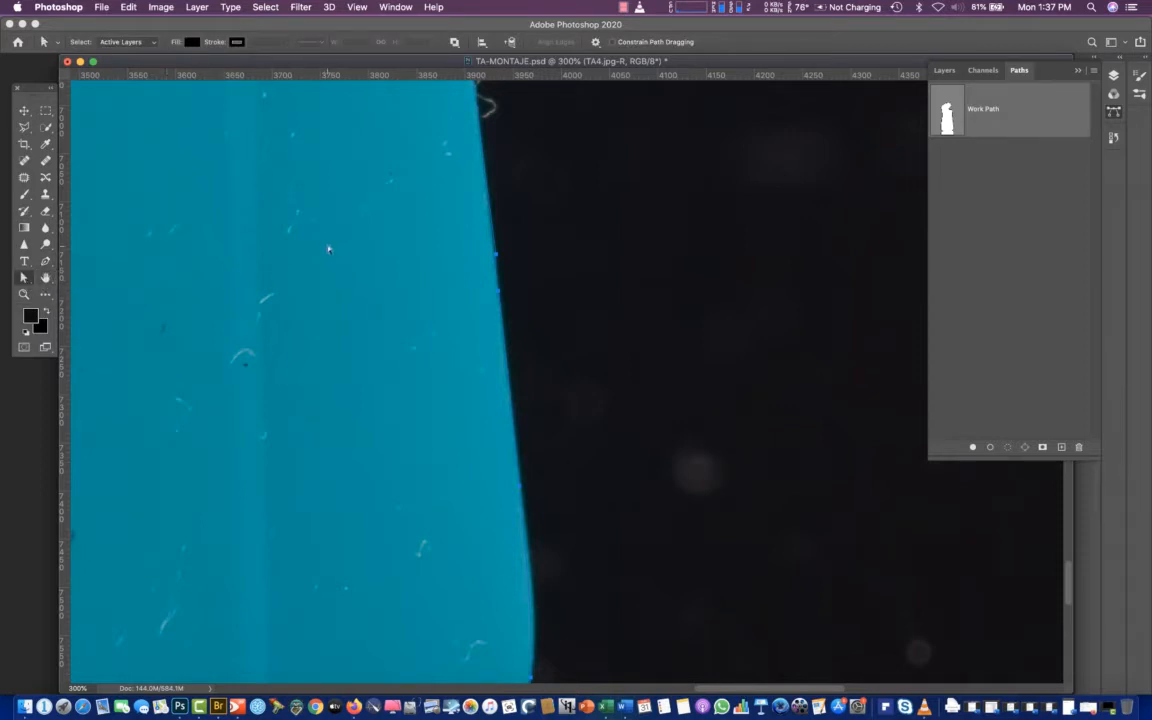
click(498, 258)
click(25, 278)
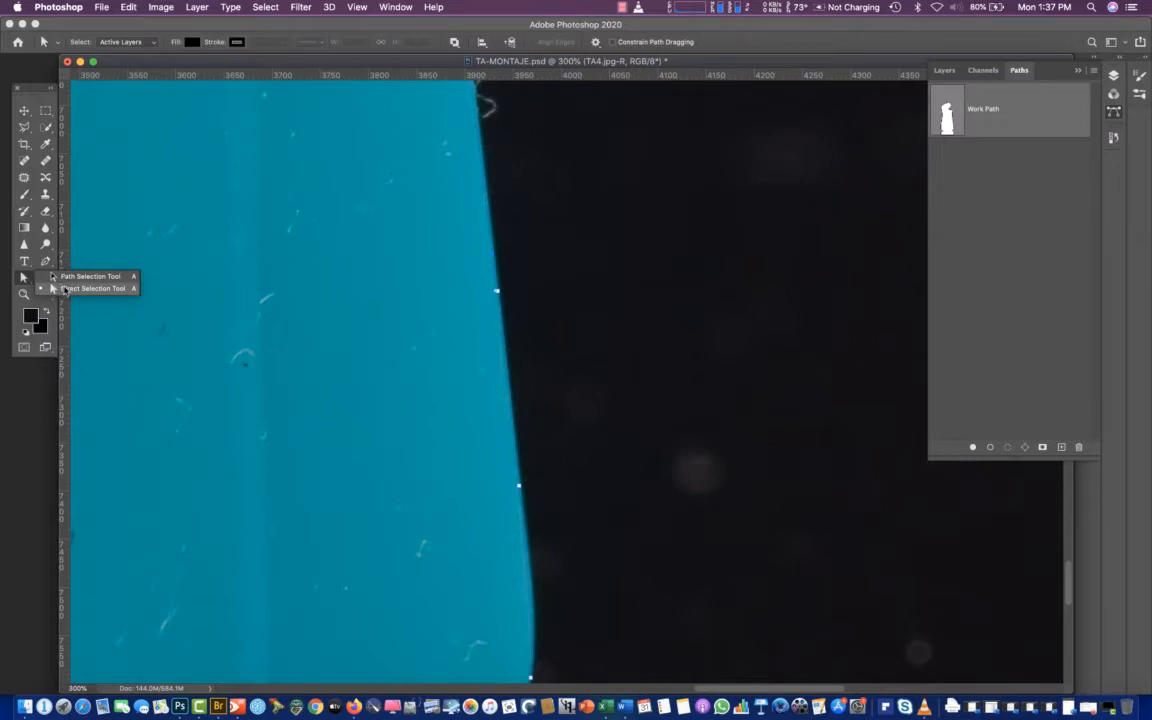
click(66, 277)
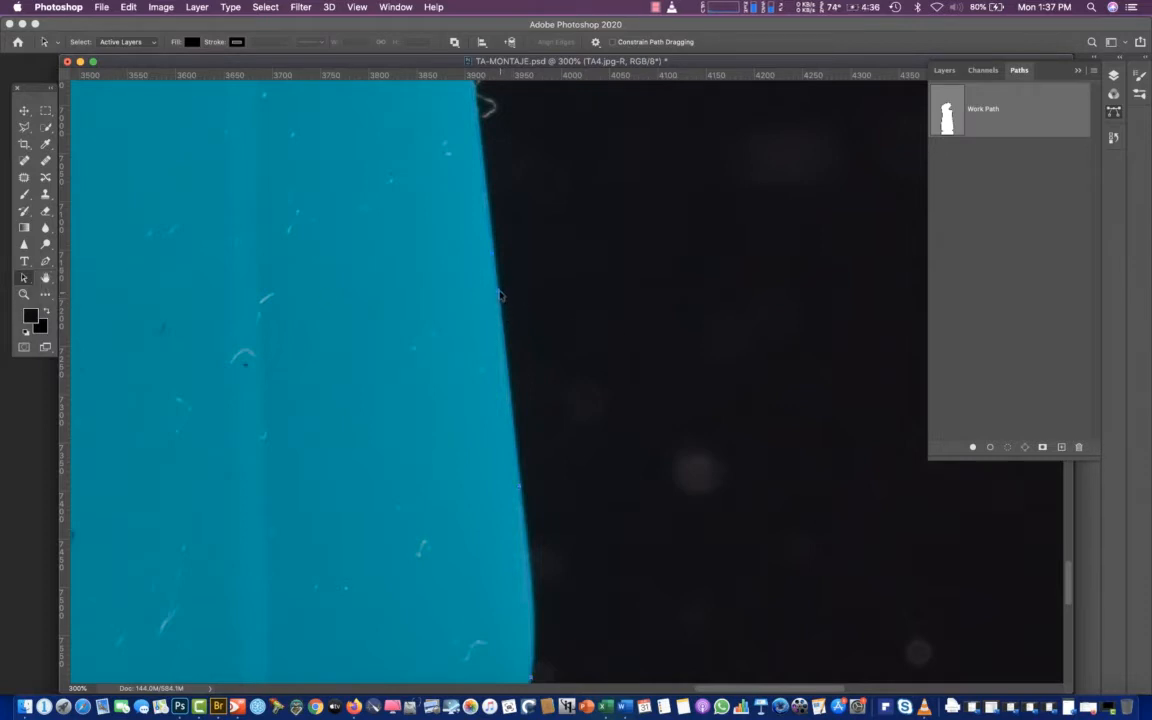
drag(501, 297, 462, 304)
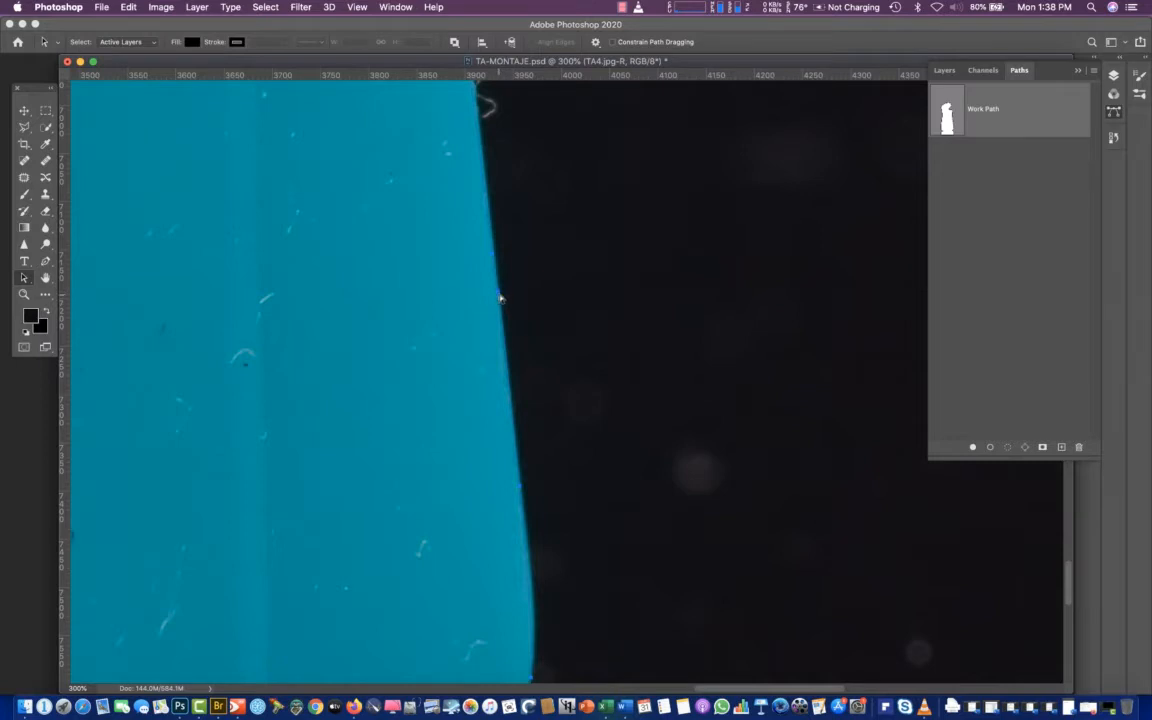
click(501, 298)
click(518, 487)
click(521, 487)
click(522, 487)
Store the bottle's work path permanently as Path 1 and save the document
key(super+minus)
key(super+minus)
key(super+minus)
key(super+minus)
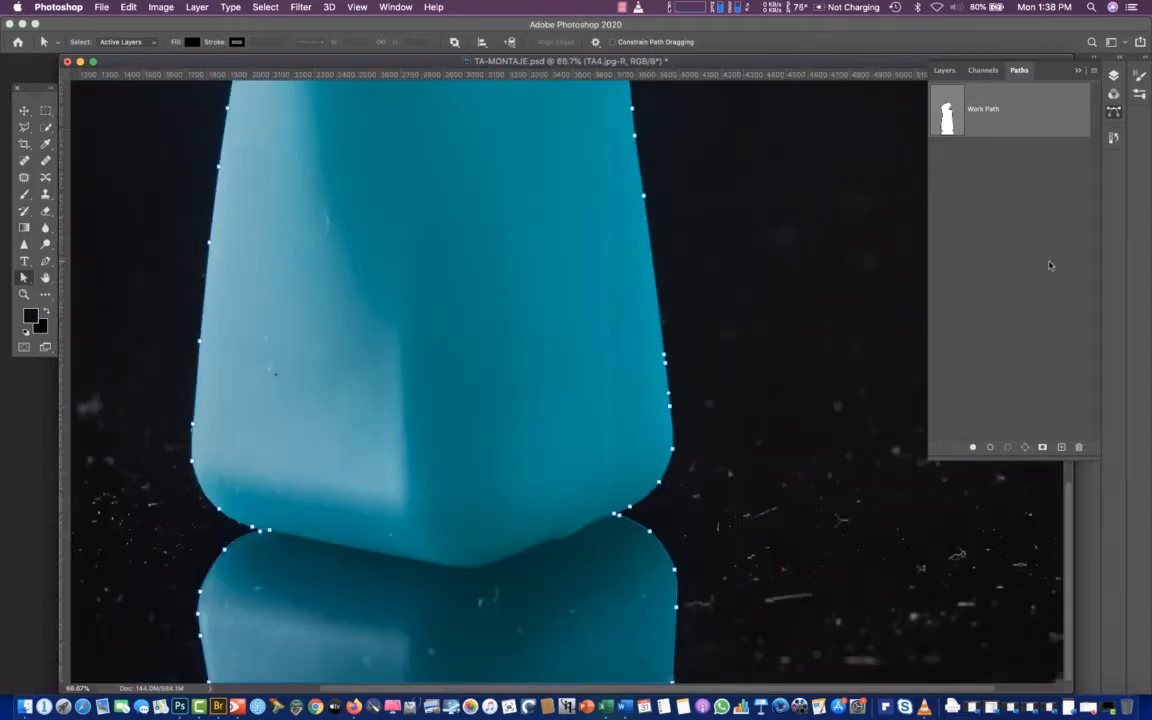
key(super+minus)
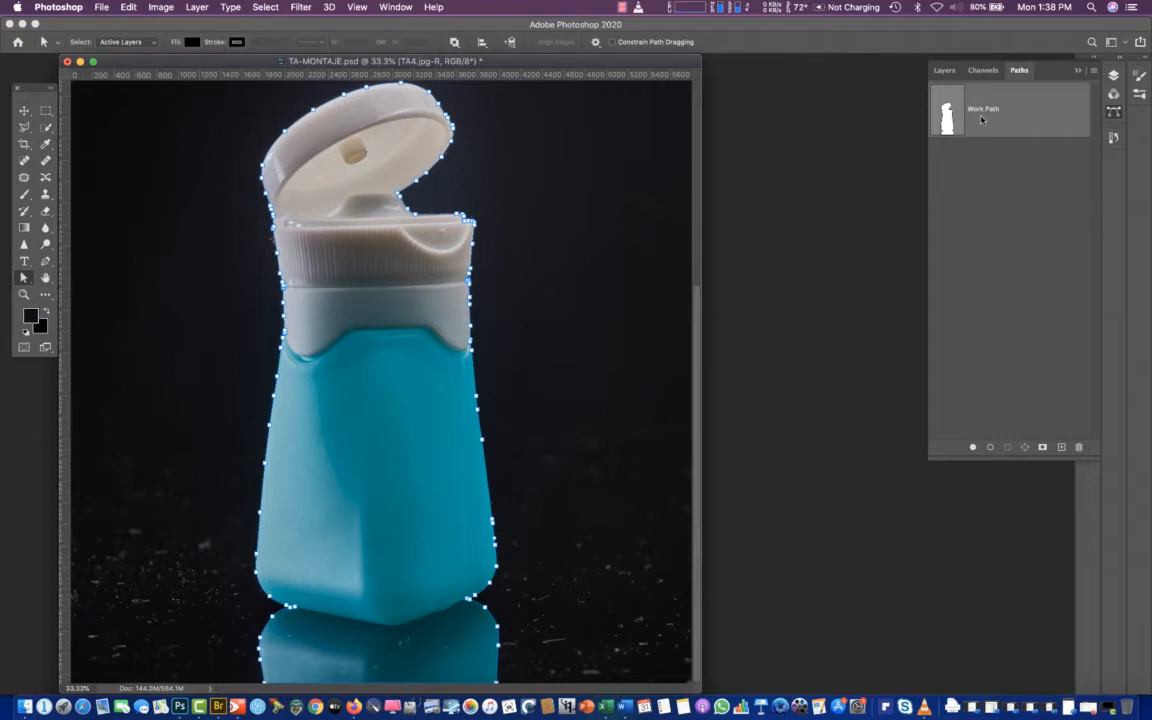
double_click(981, 119)
click(656, 342)
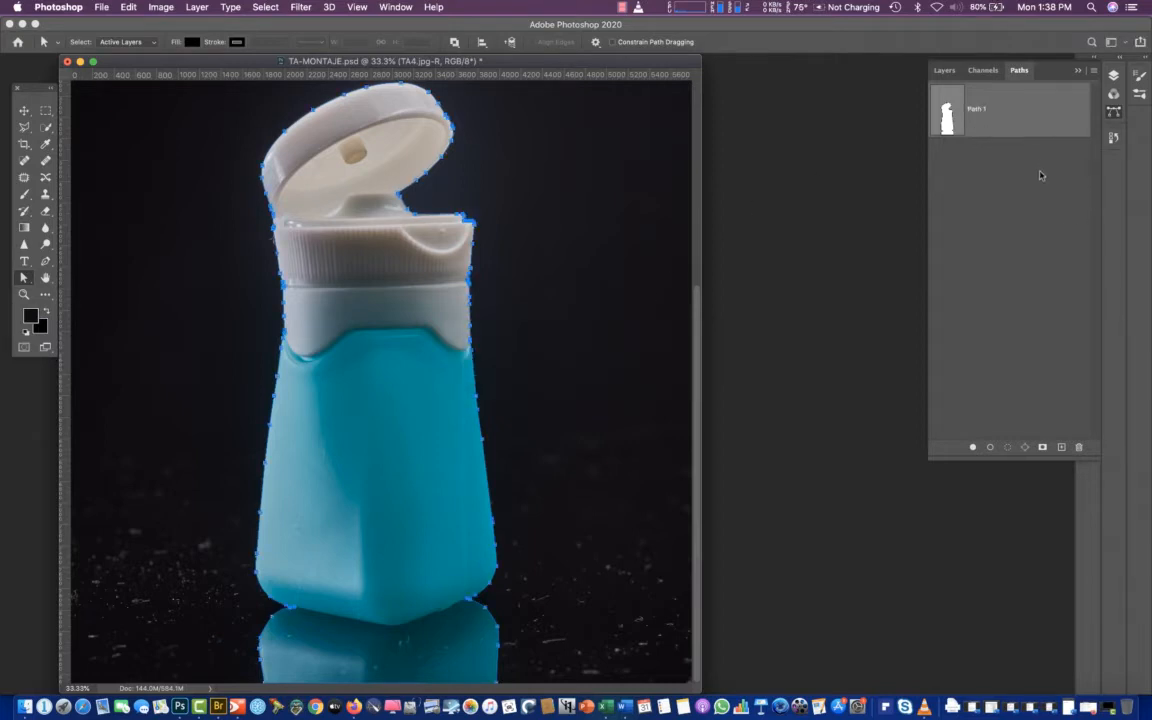
key(super+s)
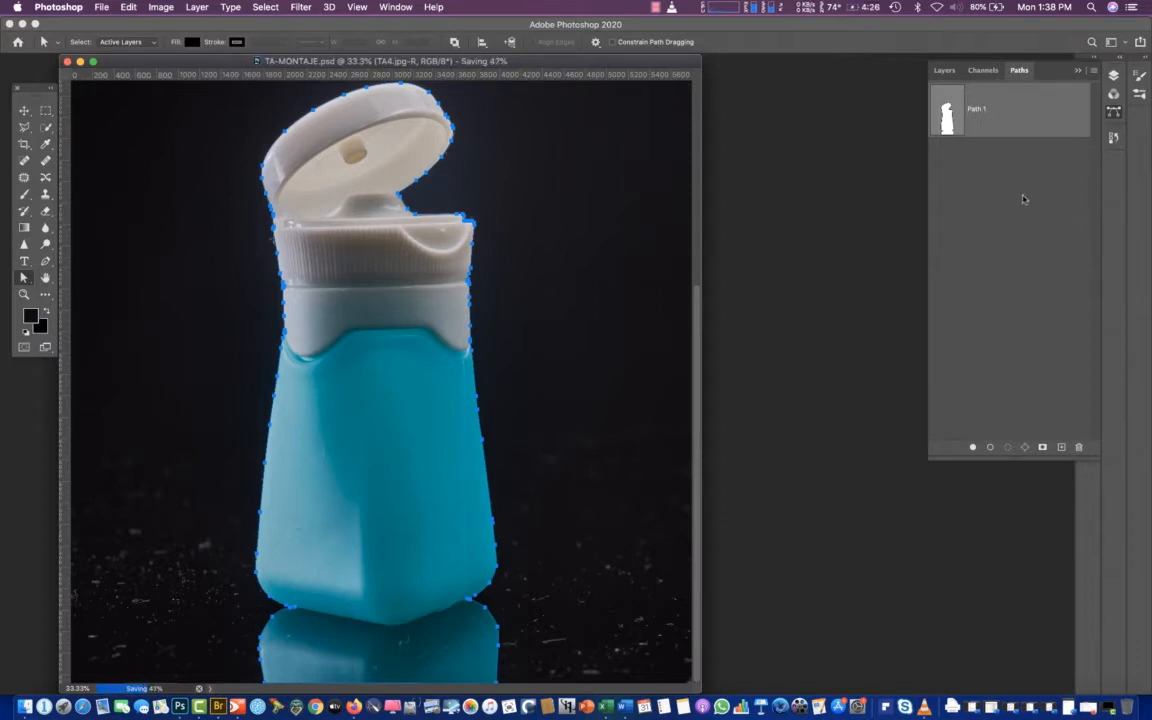
Add a new empty path to hold a second outline
click(1114, 112)
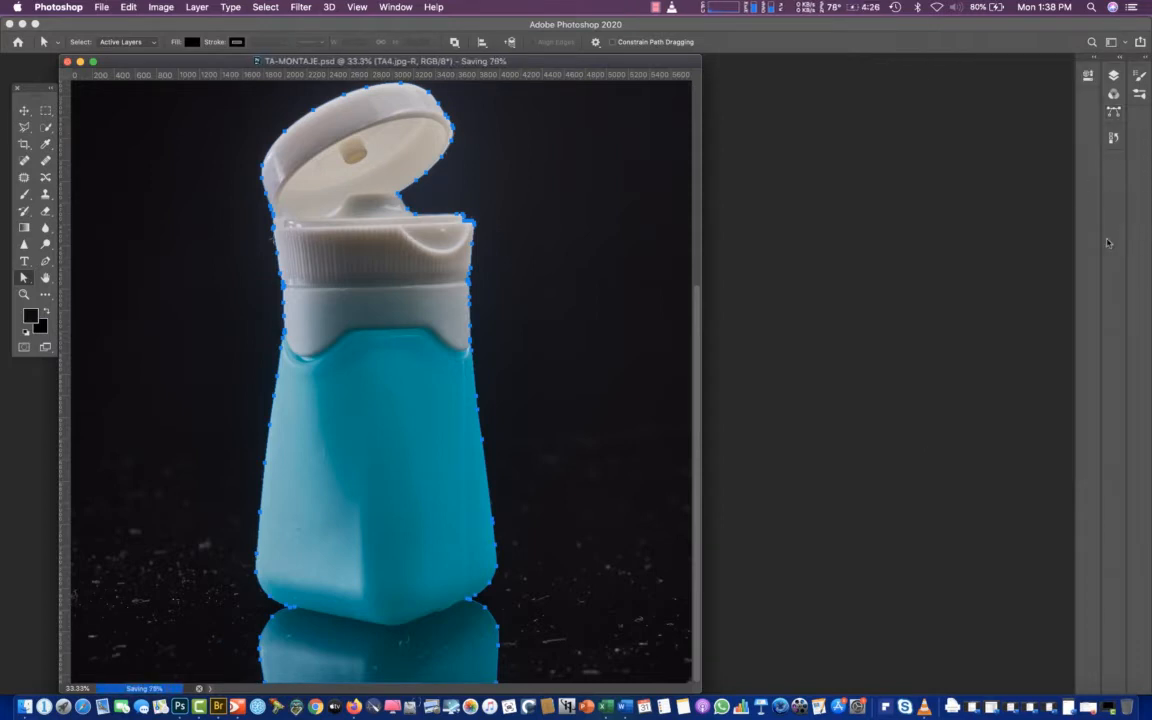
click(1114, 112)
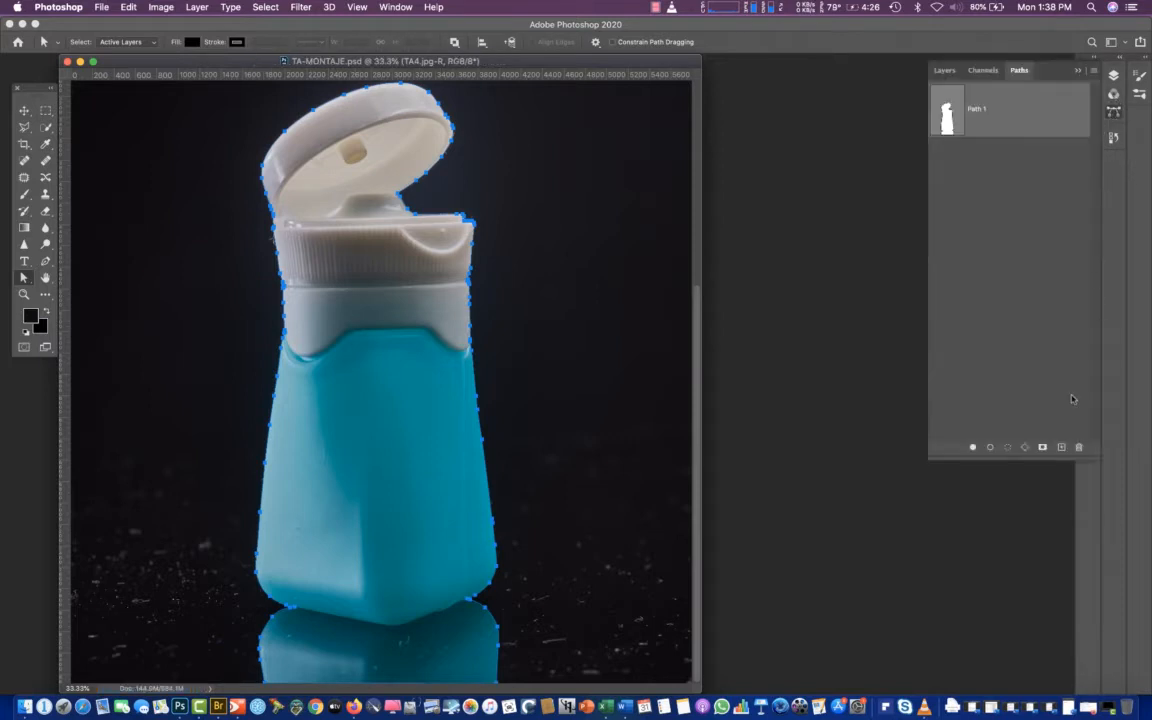
click(1060, 448)
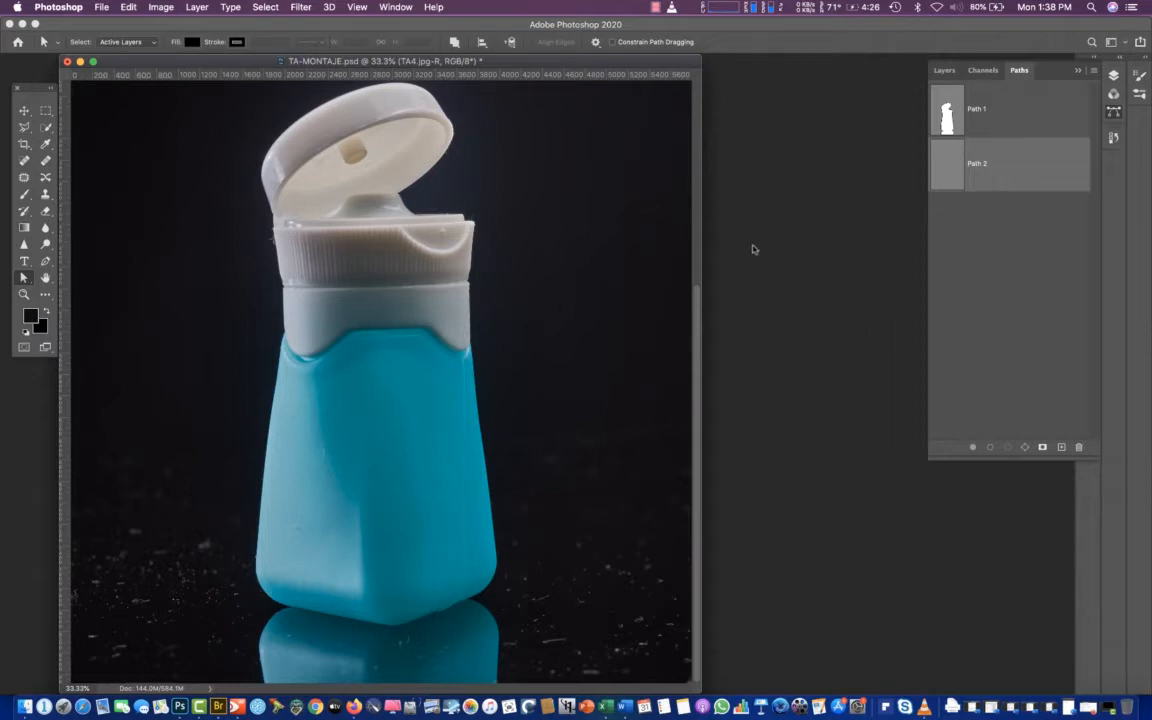
Start the second path with the Pen tool beside the white collar's lower left edge and trace around its left lobe
key(super+equal)
key(super+equal)
key(super+equal)
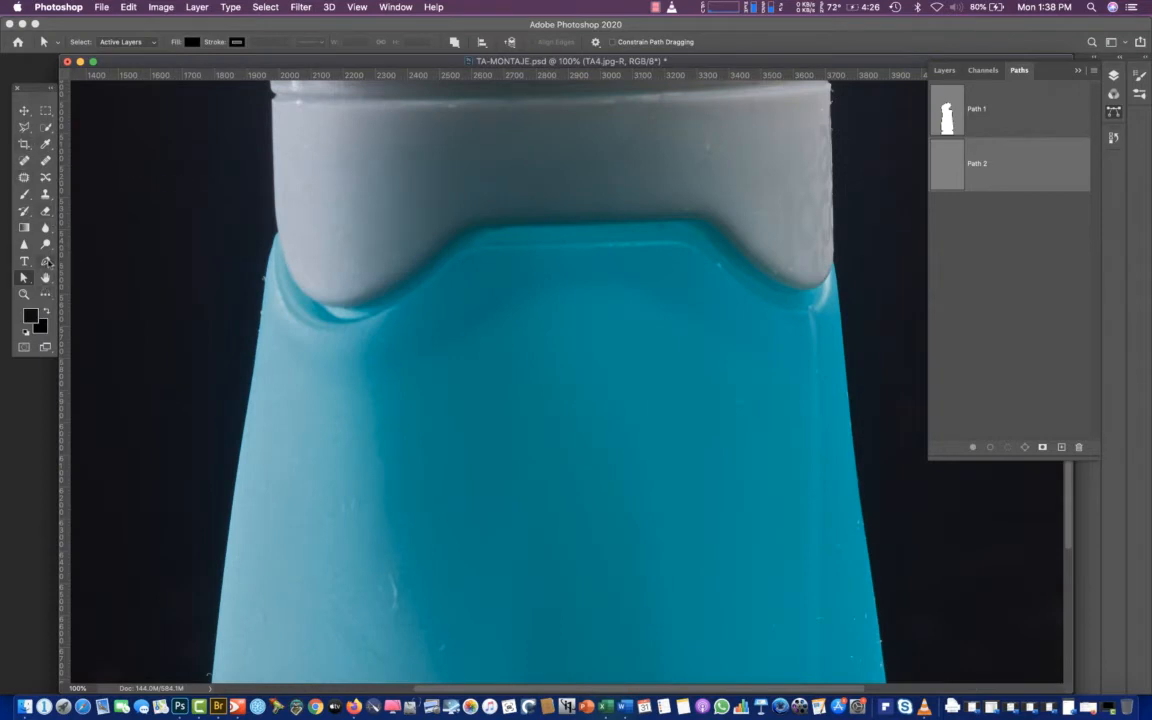
click(45, 261)
key(super+equal)
key(super+equal)
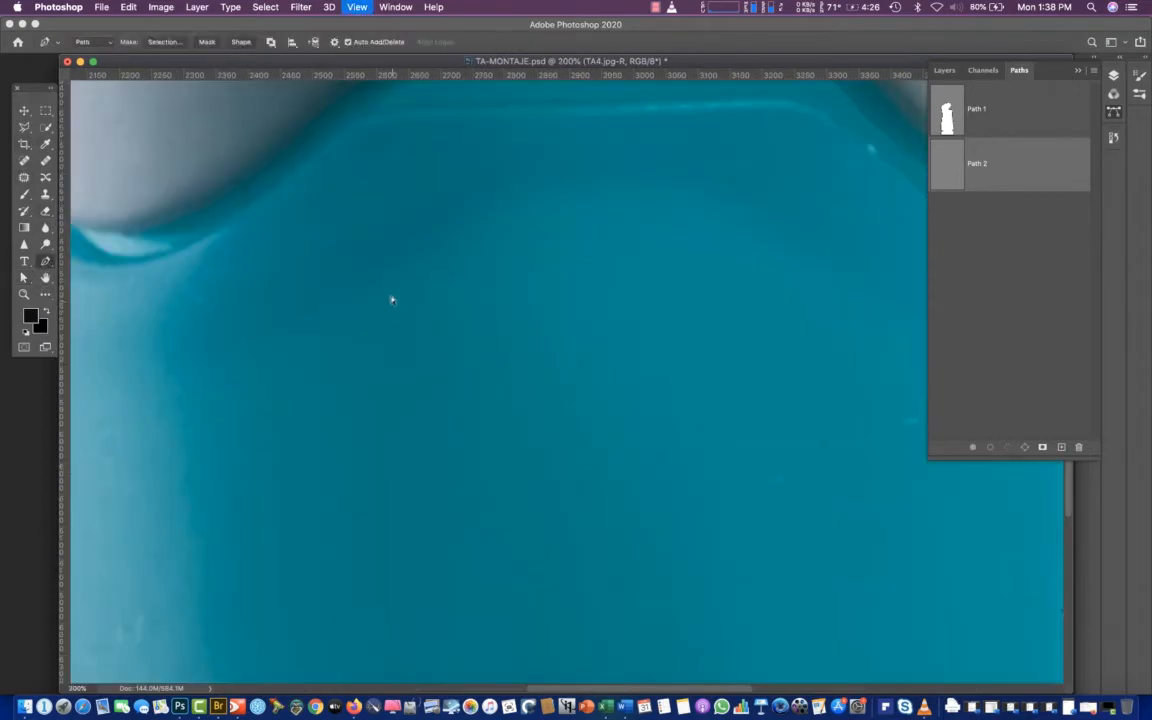
drag(198, 185, 815, 419)
drag(661, 335, 738, 422)
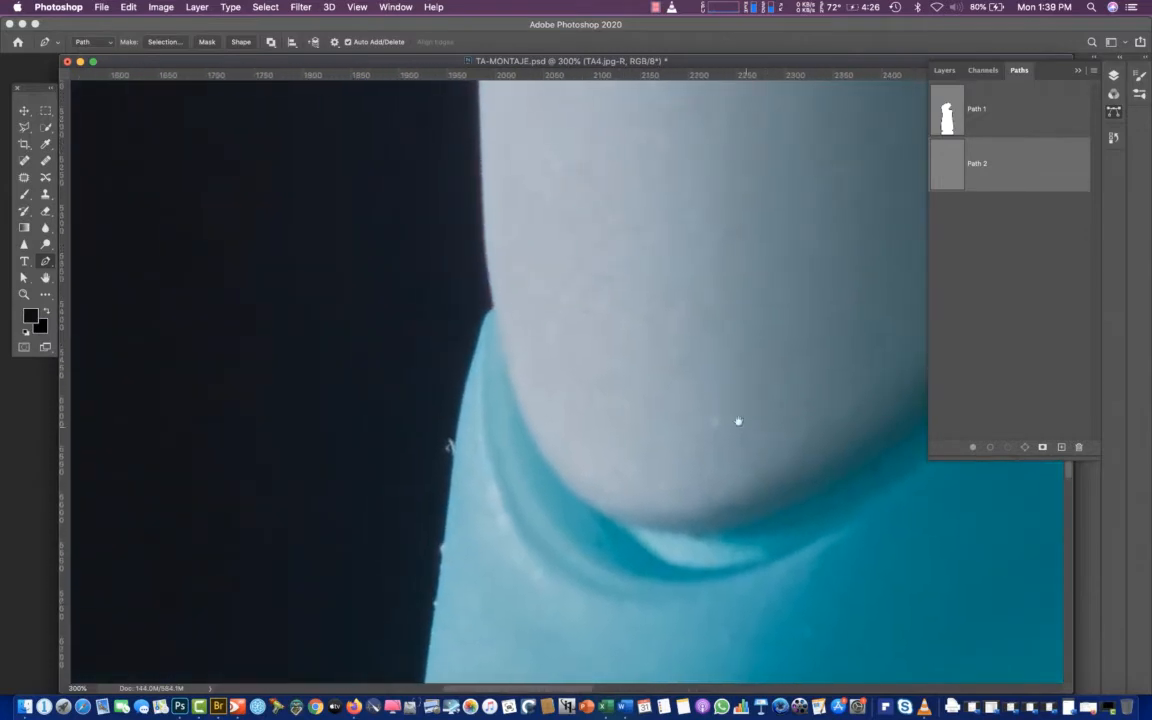
click(465, 244)
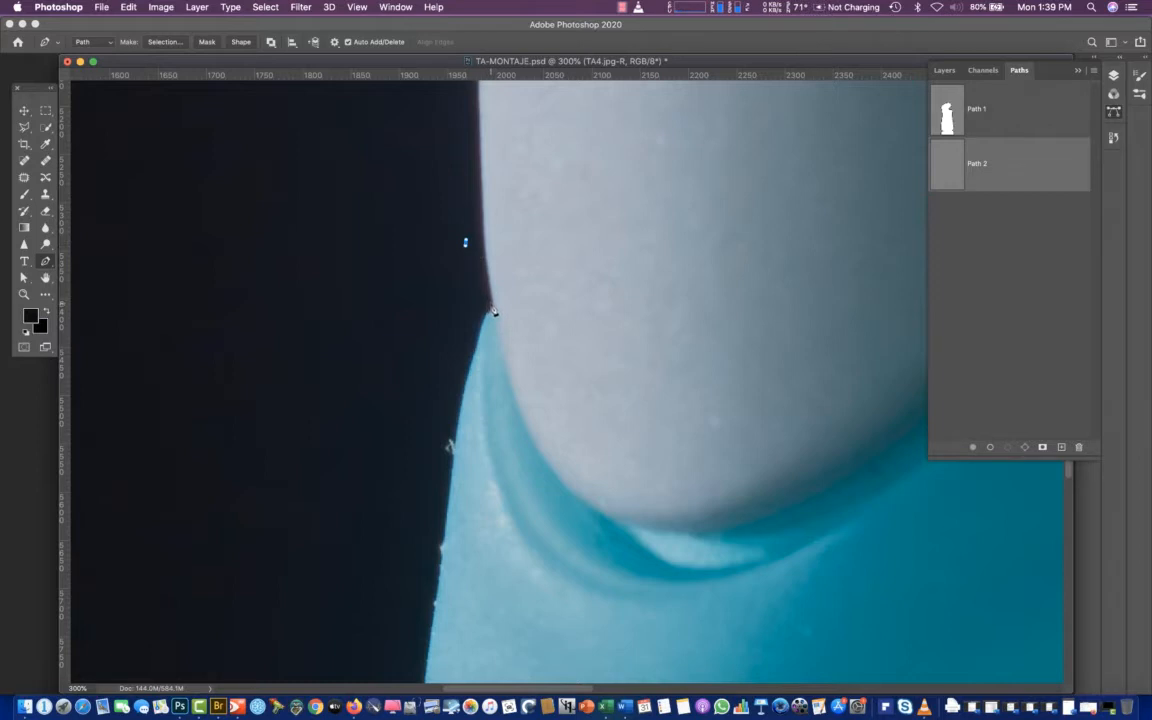
click(493, 310)
drag(494, 310, 492, 319)
drag(521, 411, 537, 449)
drag(668, 536, 752, 536)
Trace the boundary between collar and blue body up the left slope and around to the flat central section
scroll(766, 411, right, 10)
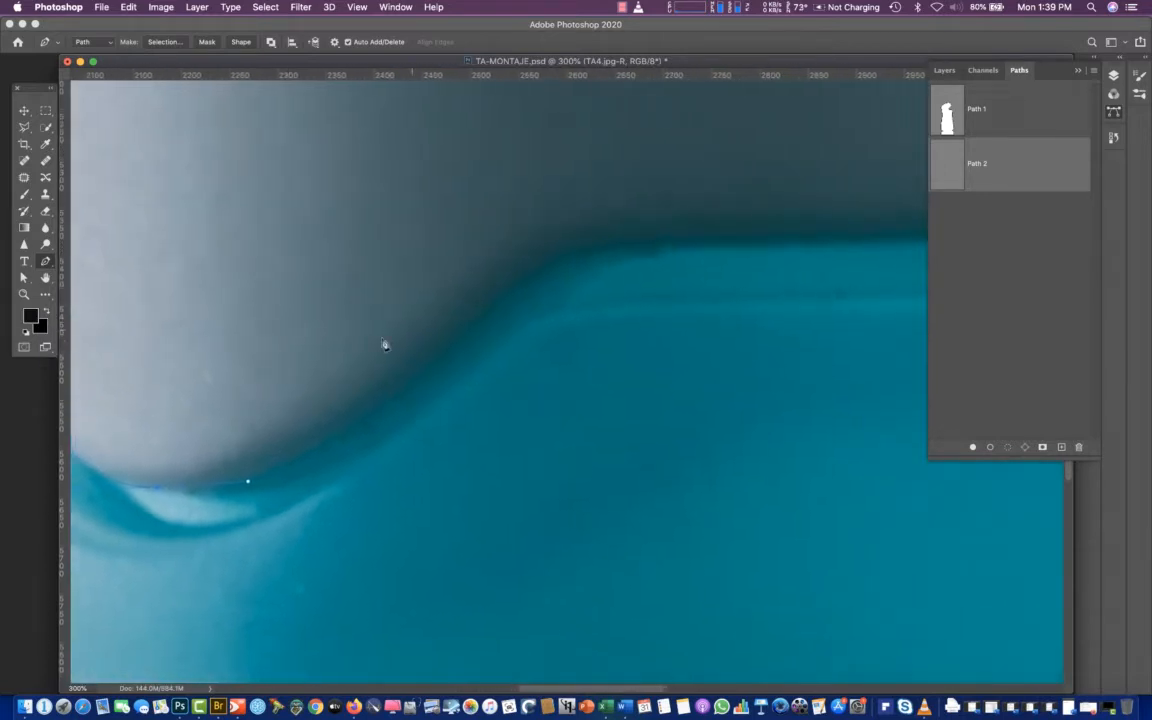
drag(410, 383, 438, 362)
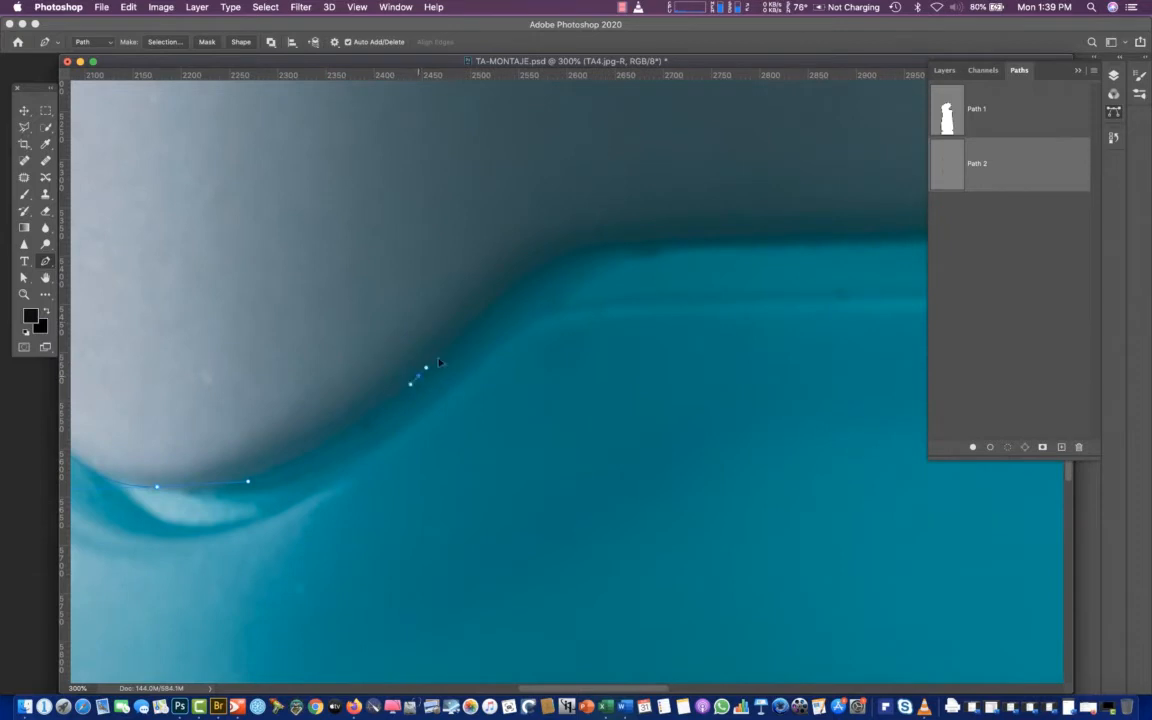
click(500, 305)
drag(562, 258, 630, 244)
Extend the path along the collar's flat central edge and down the right slope towards its right lobe
drag(893, 242, 925, 241)
drag(838, 162, 360, 266)
drag(711, 333, 731, 331)
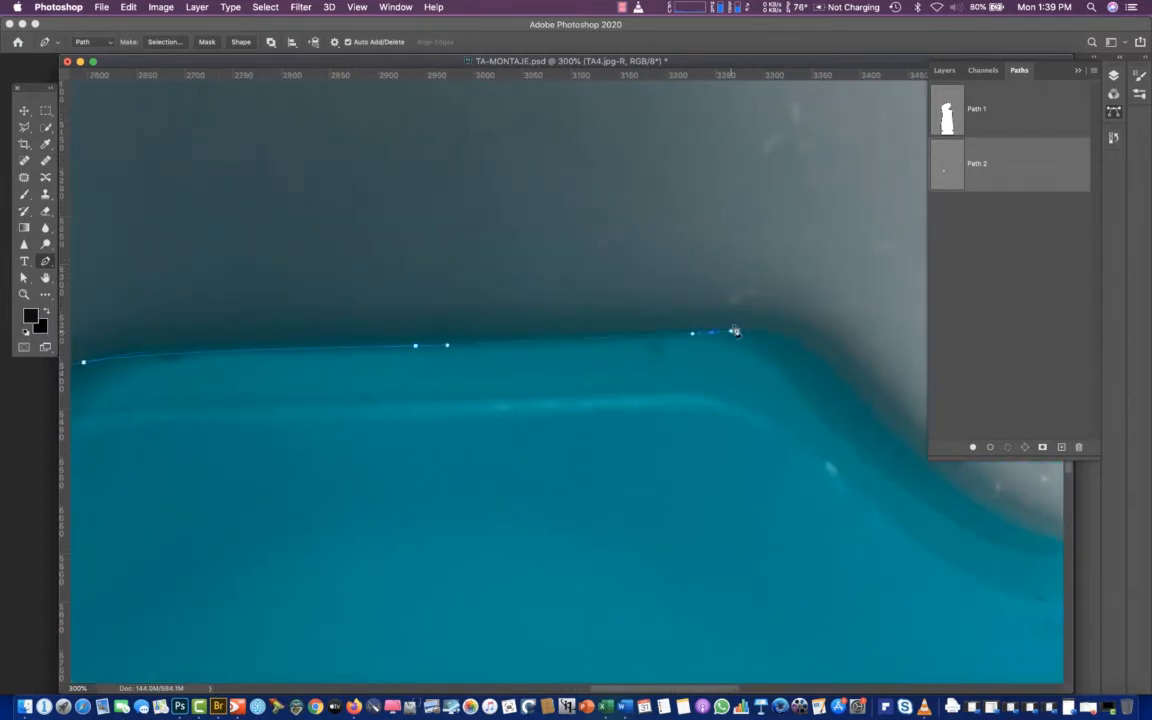
drag(838, 379, 483, 292)
drag(580, 410, 636, 443)
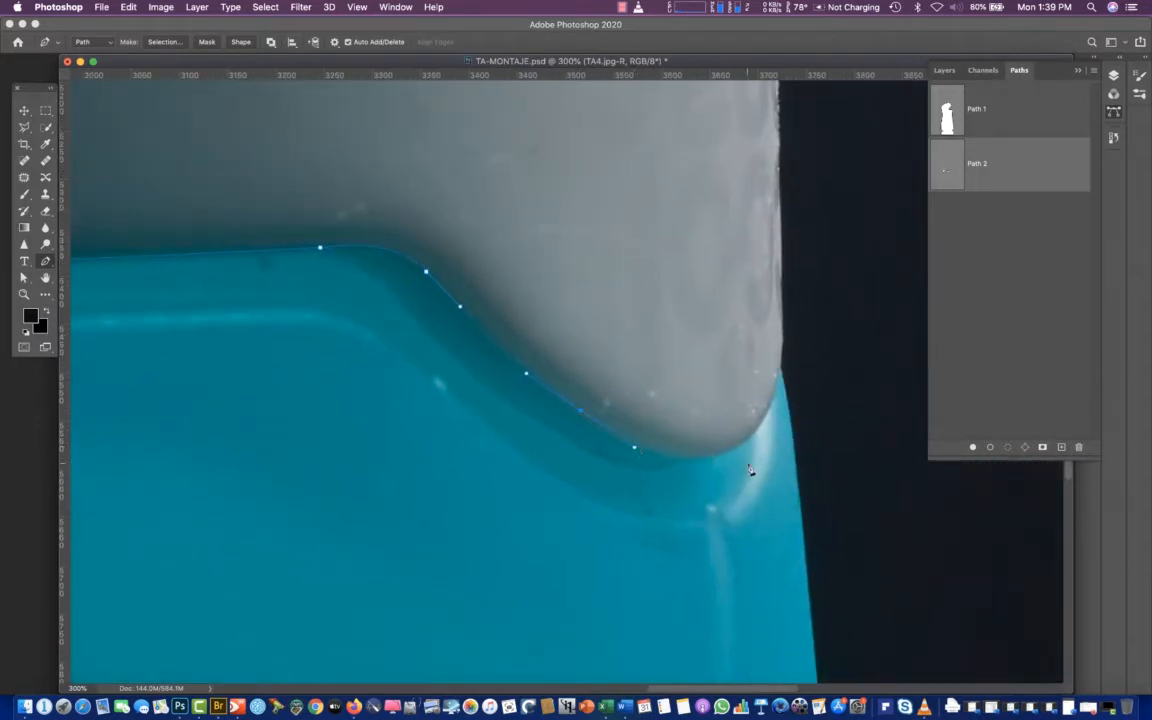
Finish tracing the collar's right lobe and close the second path with straight segments through the background around the cap
drag(740, 454, 781, 420)
drag(787, 360, 826, 320)
key(super+minus)
key(super+minus)
key(super+minus)
key(super+minus)
key(super+minus)
key(super+minus)
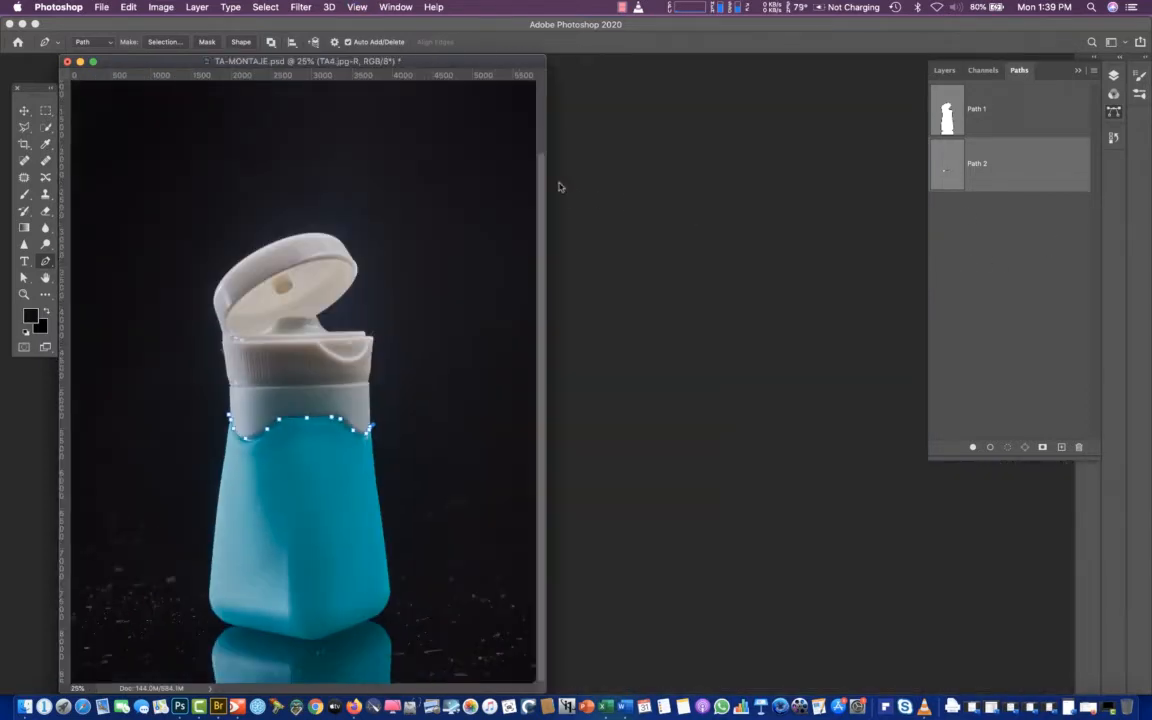
click(481, 179)
click(199, 156)
click(146, 308)
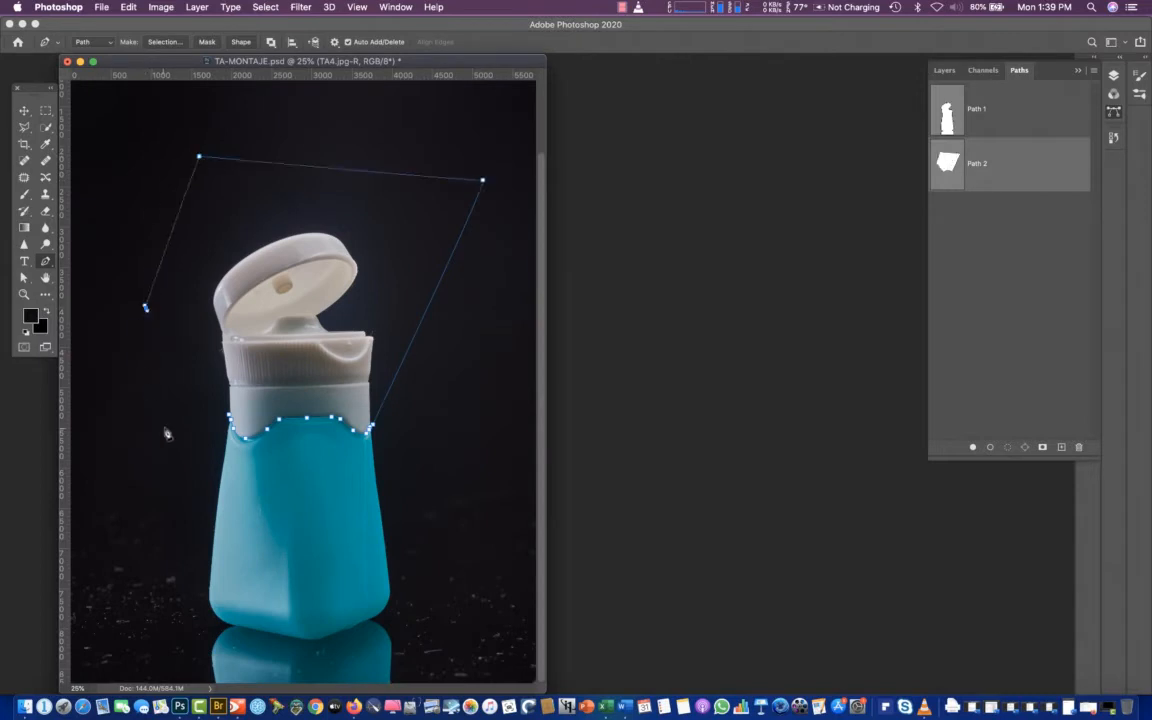
click(160, 414)
click(231, 421)
click(994, 233)
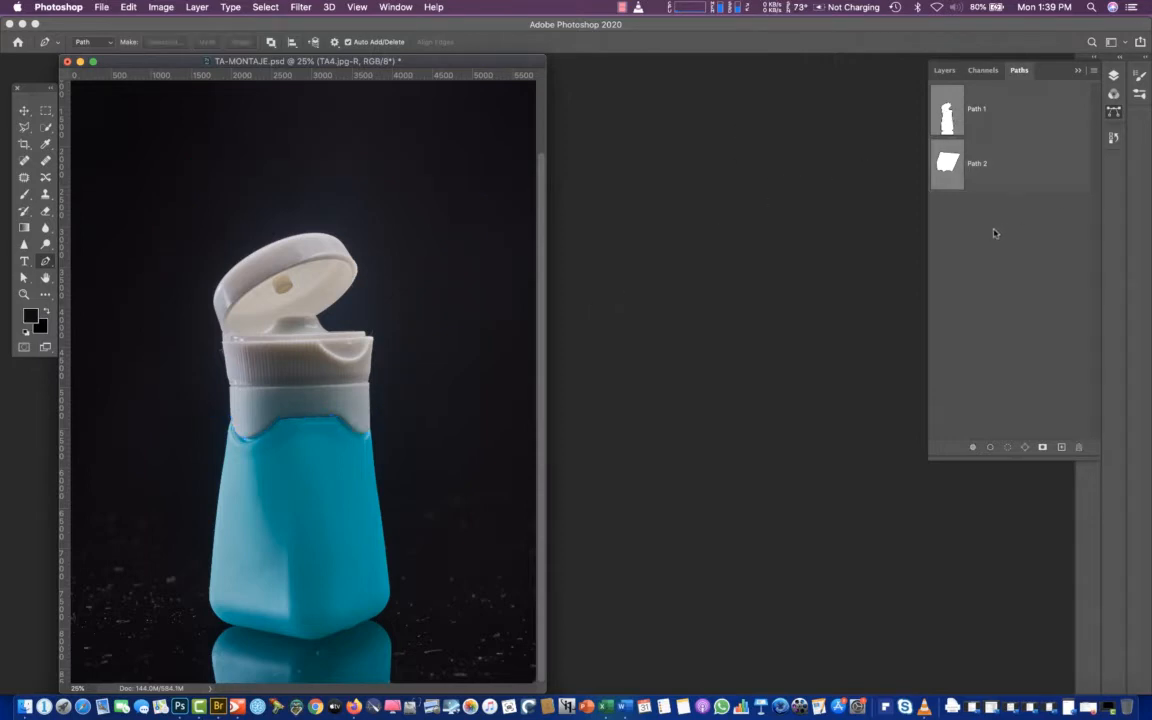
Examine the two saved paths, Path 1 and Path 2, against the bottle one after the other
click(955, 172)
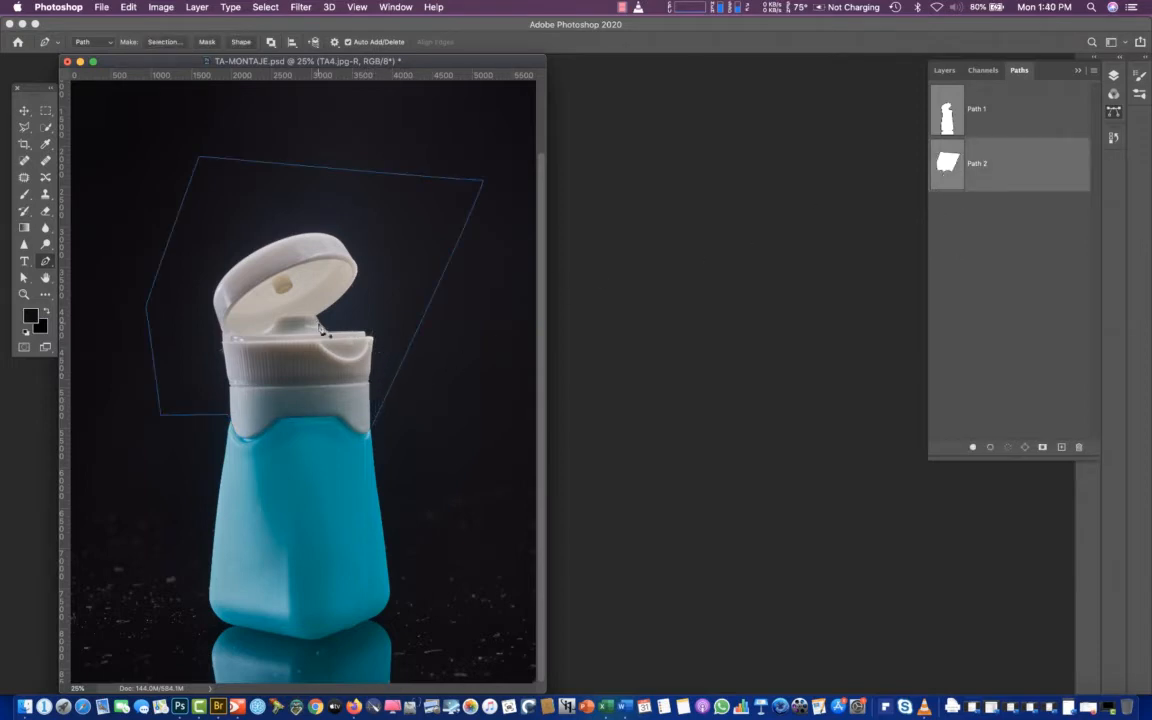
click(950, 118)
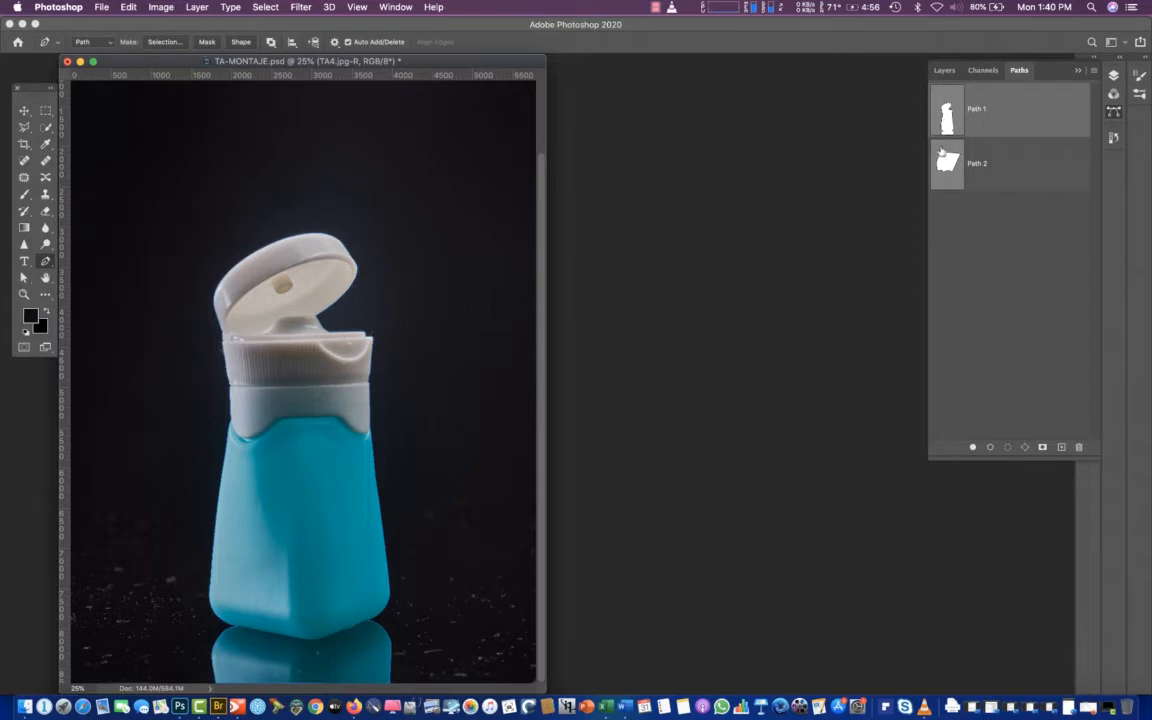
click(1114, 77)
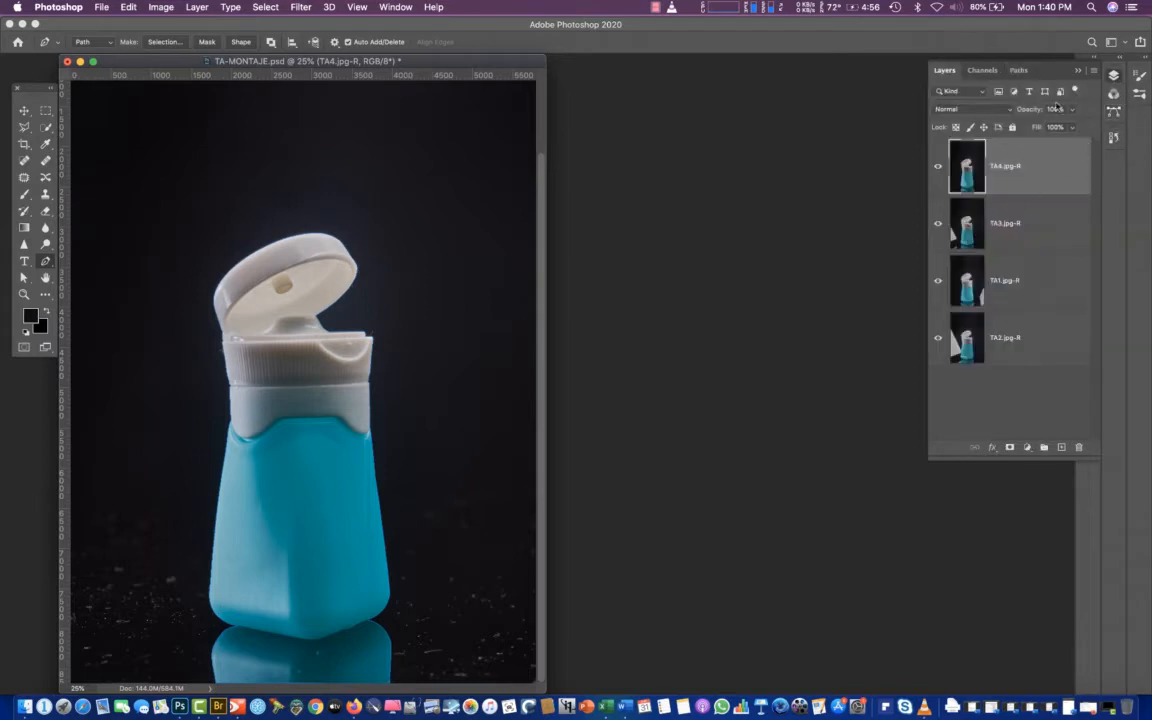
click(1114, 113)
click(948, 163)
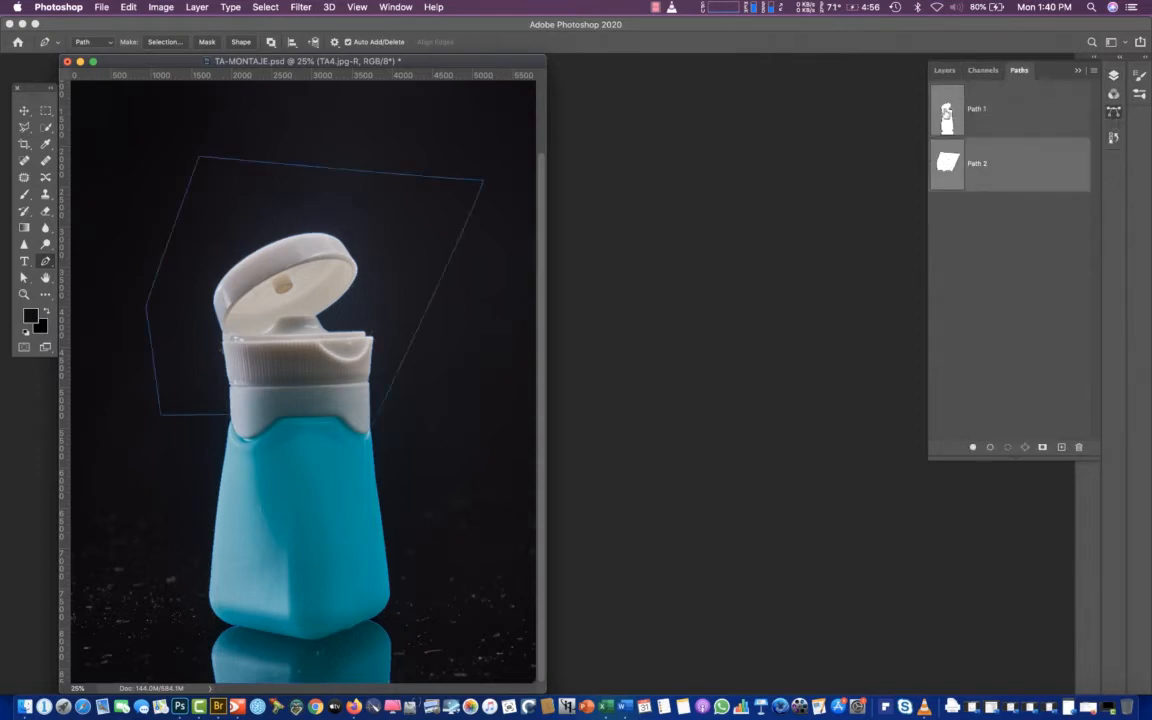
click(948, 112)
click(948, 162)
click(949, 110)
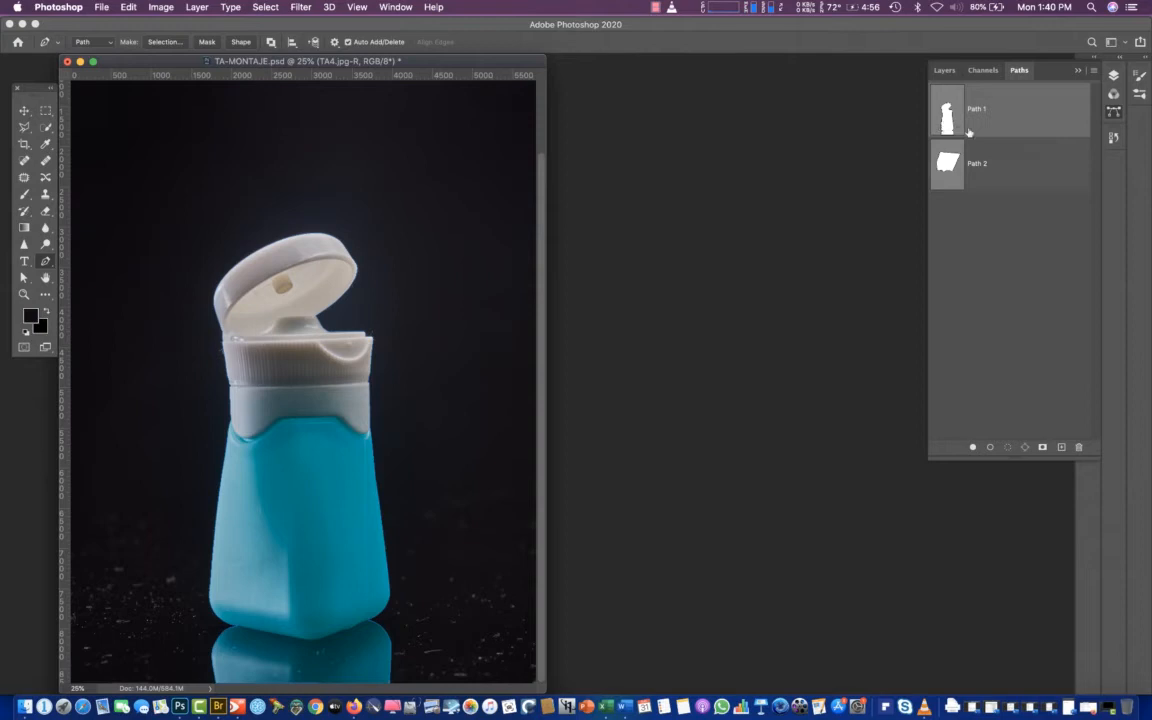
Compare the TA3.jpg-R layer shown alone with the full layer stack, examining the lighting on the cap
click(1113, 76)
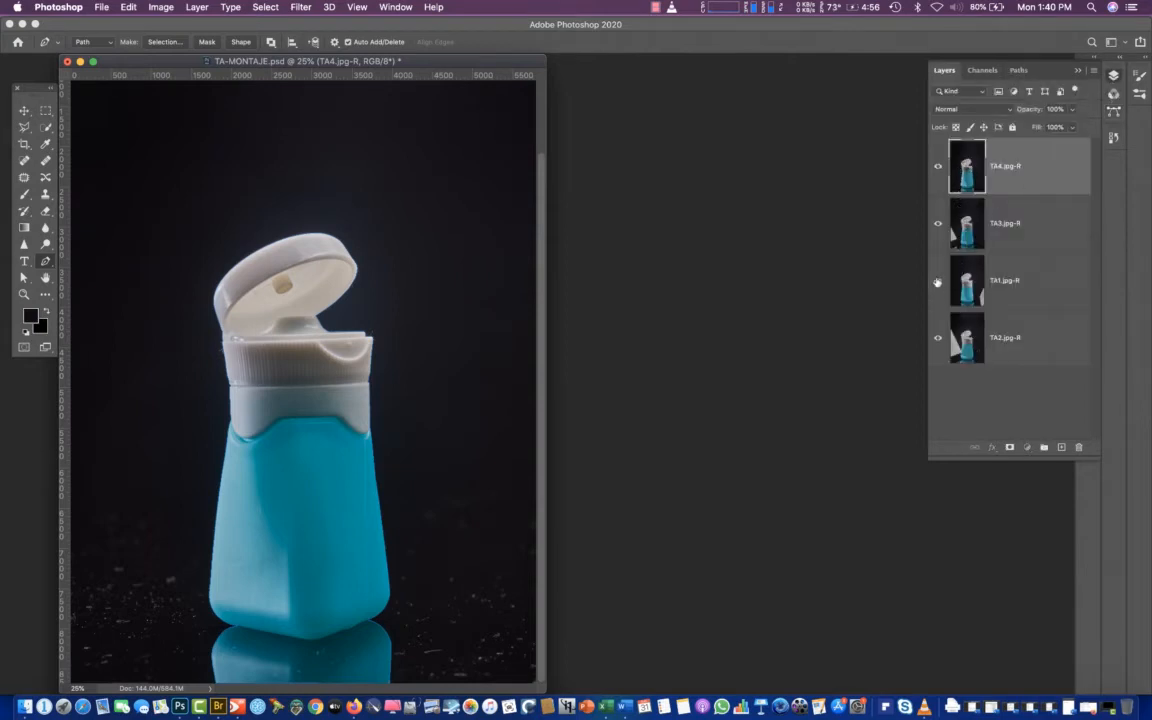
alt+click(938, 226)
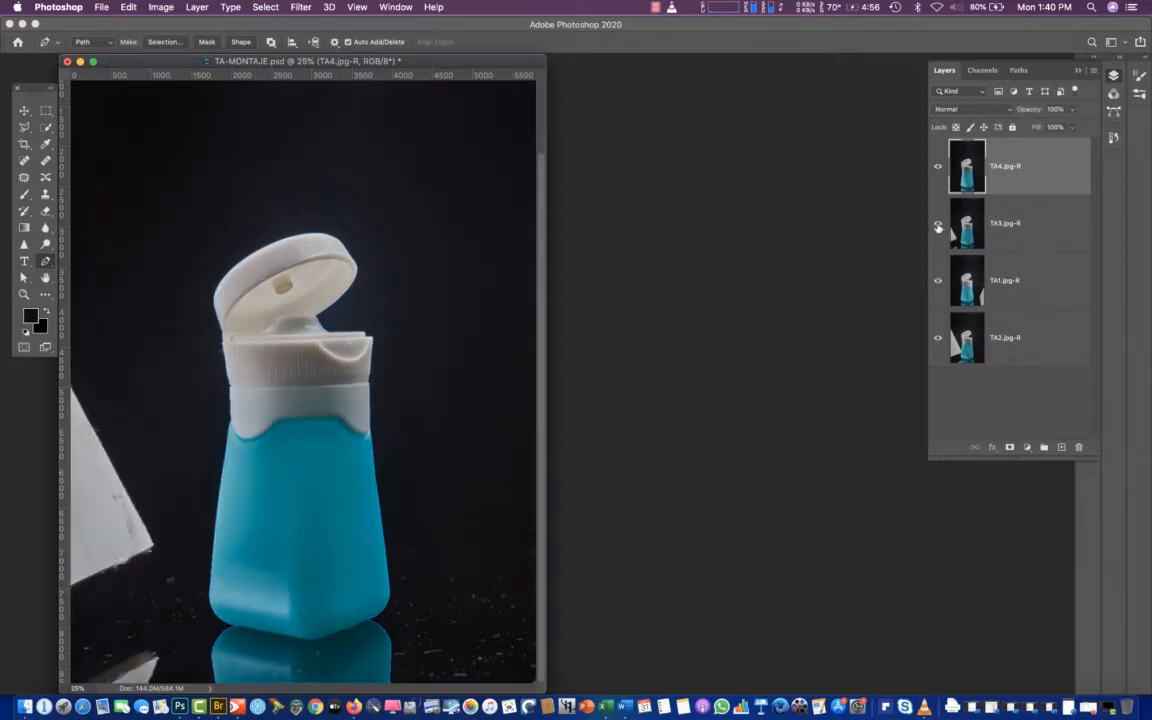
alt+click(937, 226)
alt+click(934, 226)
alt+click(935, 226)
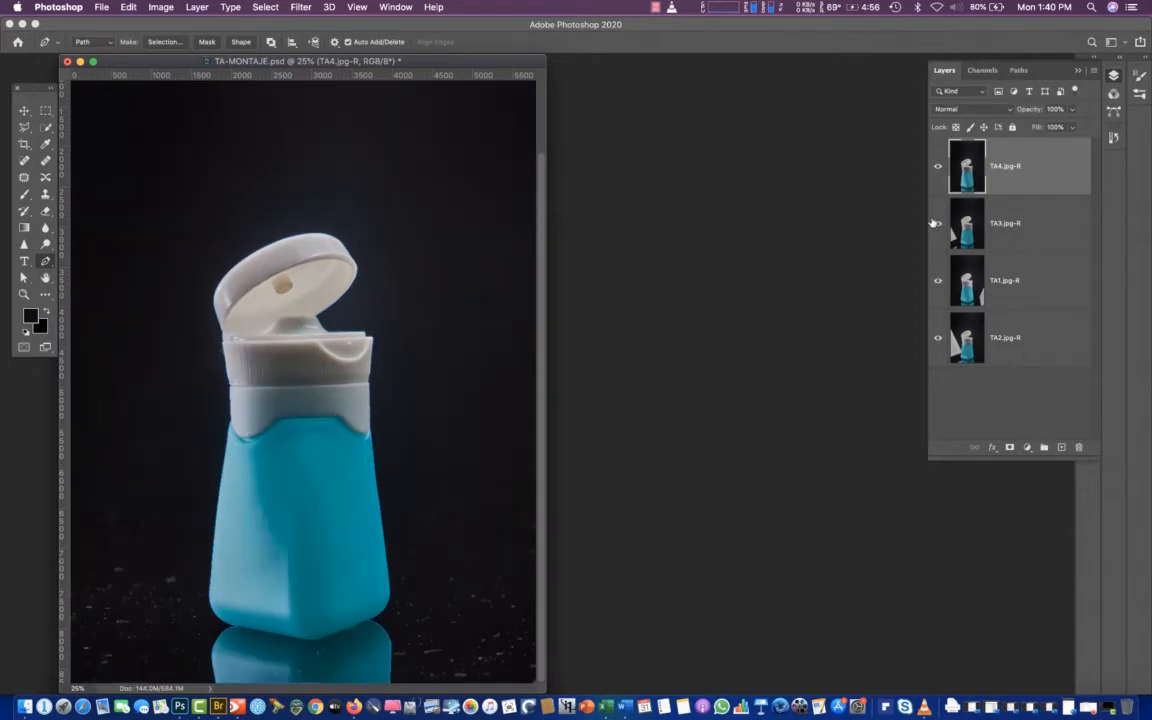
alt+click(932, 226)
alt+click(933, 226)
alt+click(933, 226)
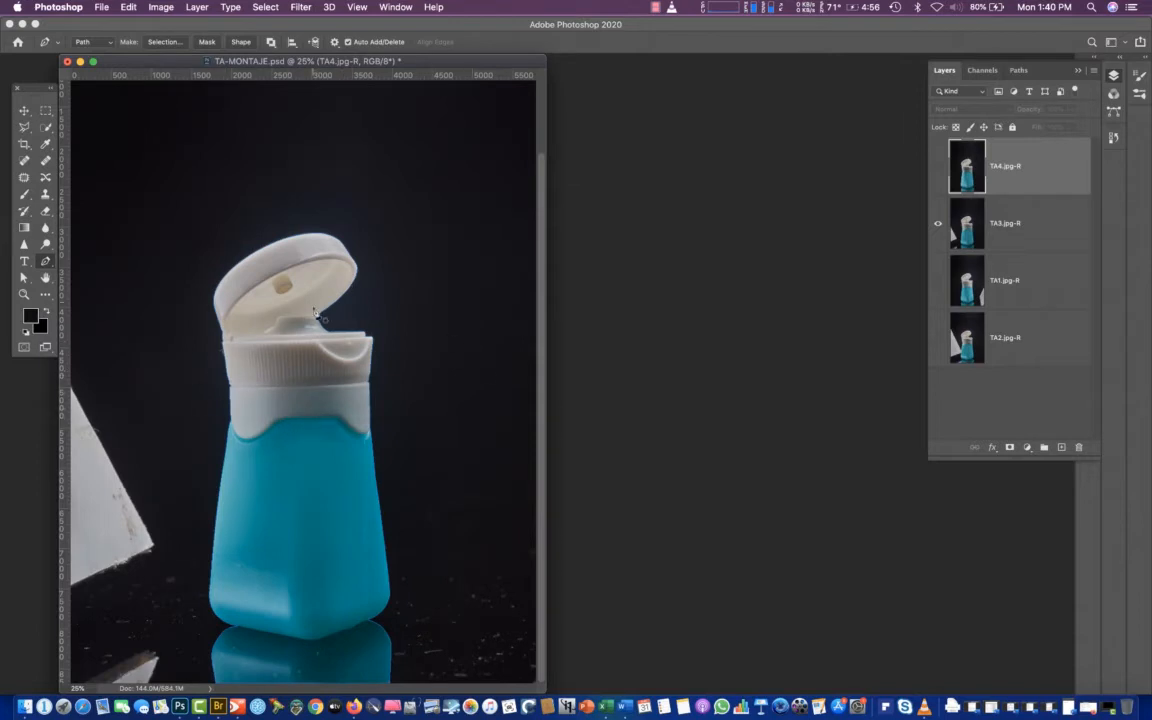
alt+click(937, 227)
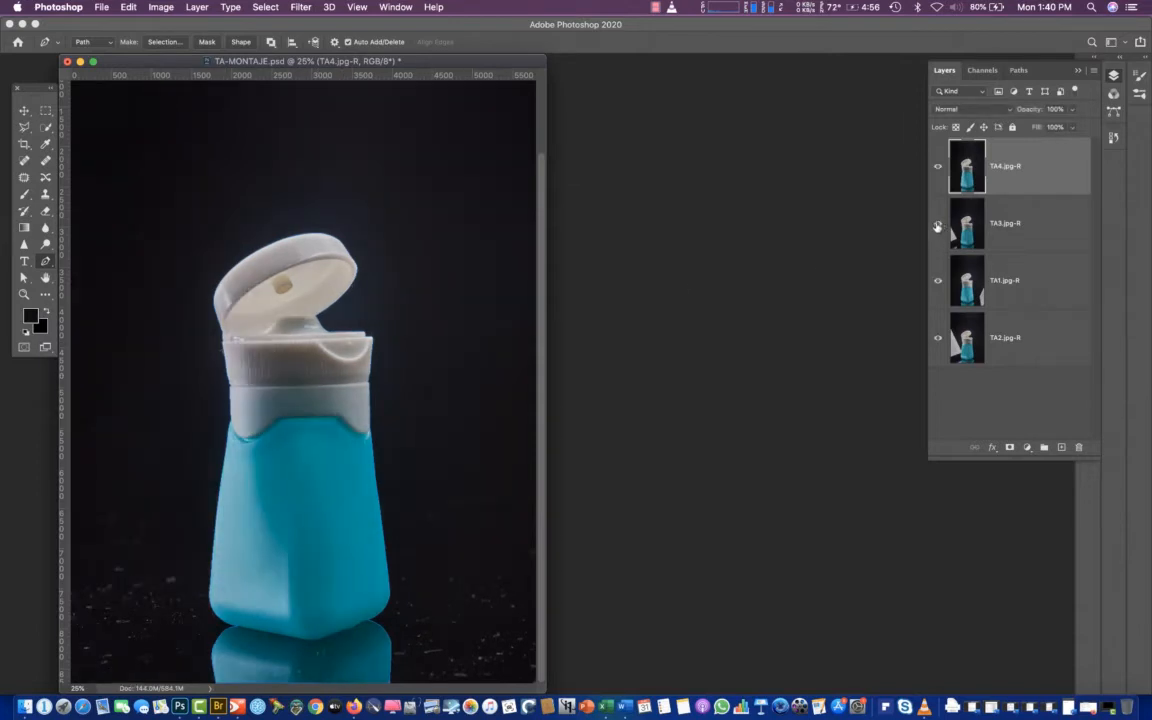
alt+click(937, 227)
alt+click(937, 227)
alt+click(937, 227)
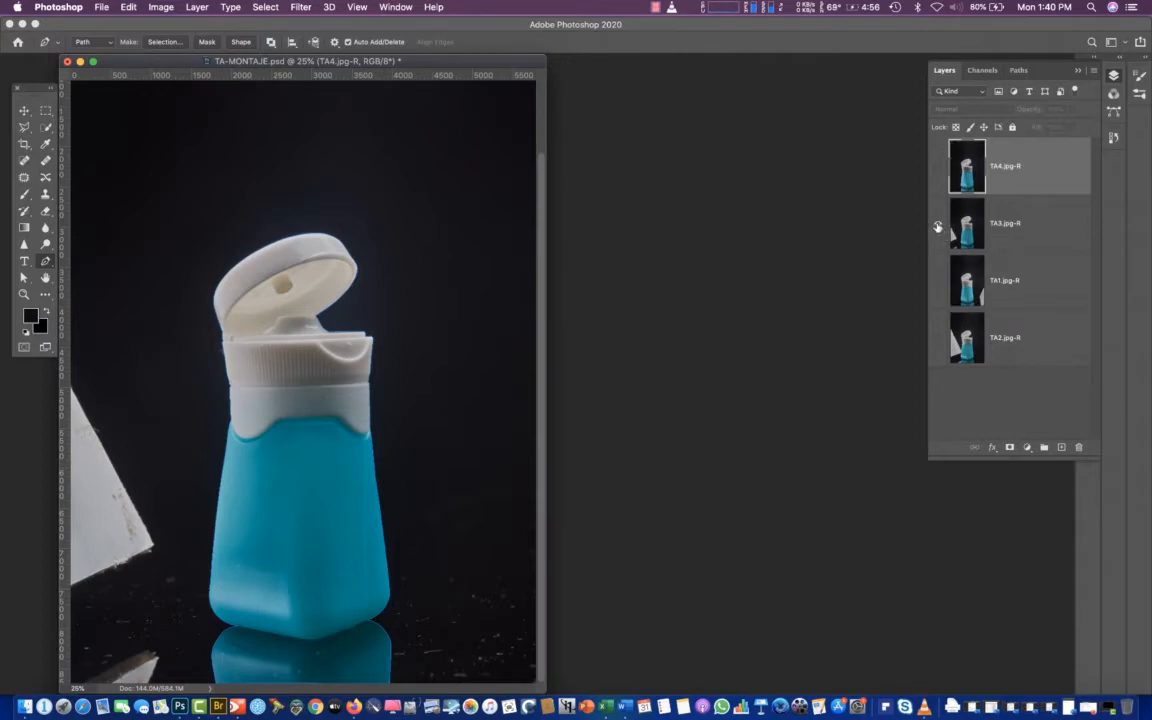
alt+click(938, 227)
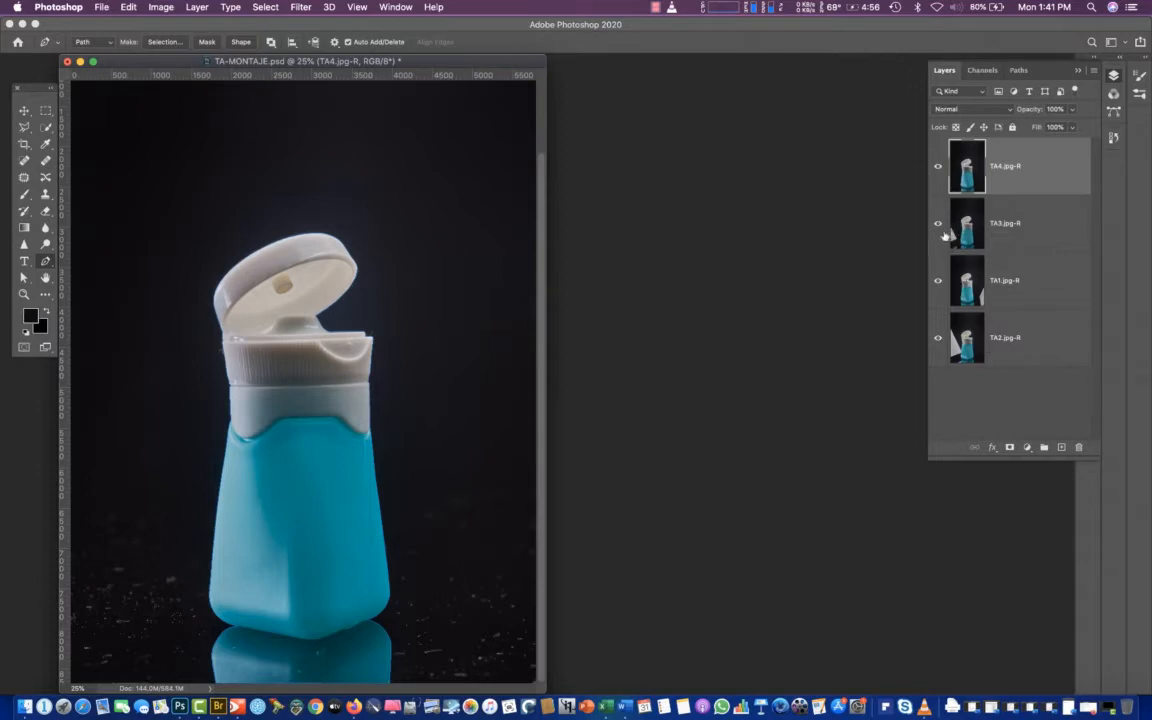
alt+click(938, 225)
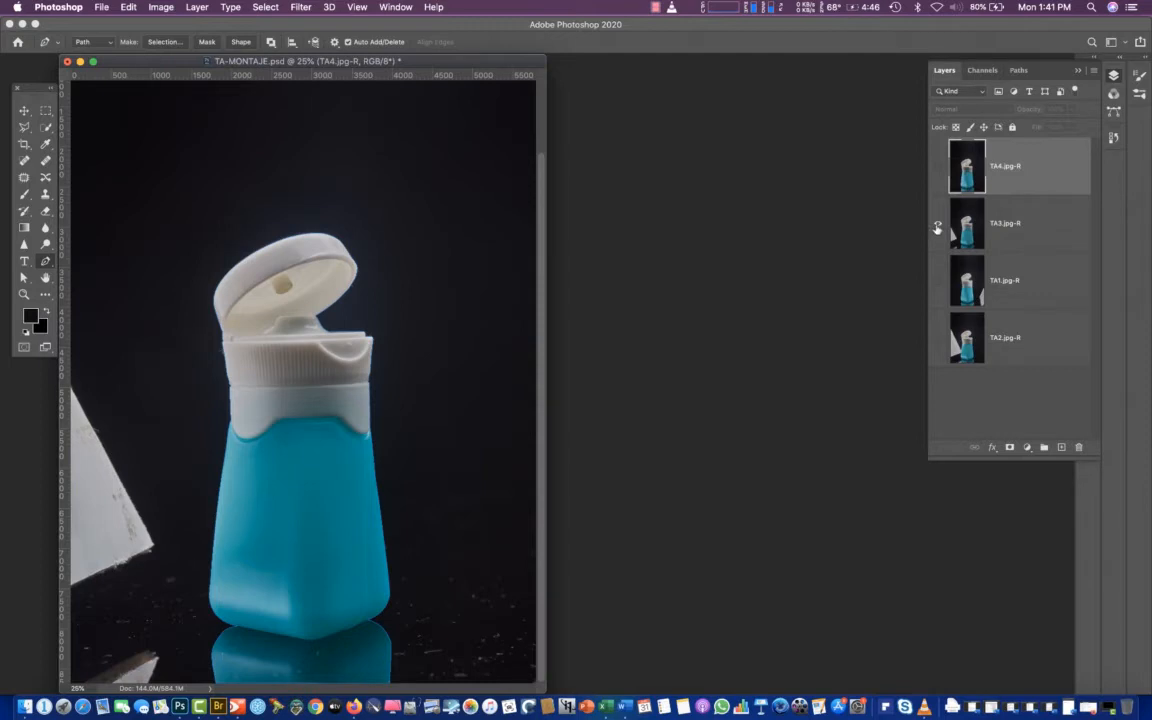
alt+click(938, 225)
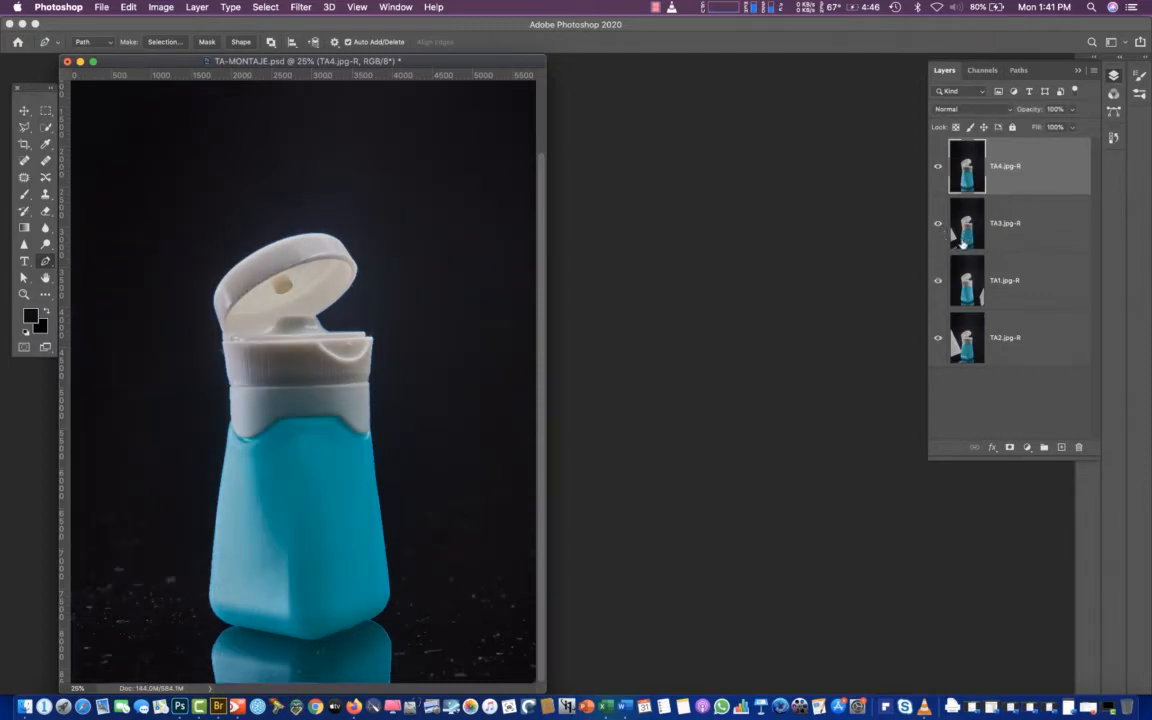
Compare the TA1.jpg-R layer shown alone with the full layer stack
alt+click(938, 283)
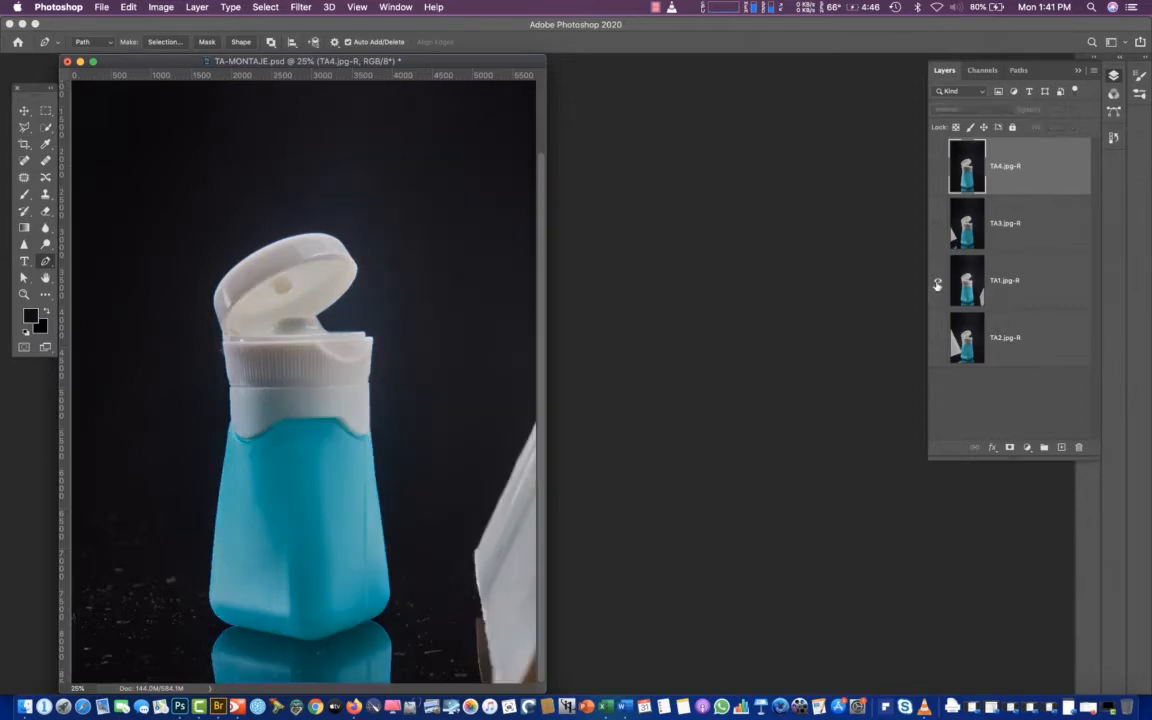
alt+click(937, 285)
alt+click(938, 285)
alt+click(938, 285)
alt+click(938, 285)
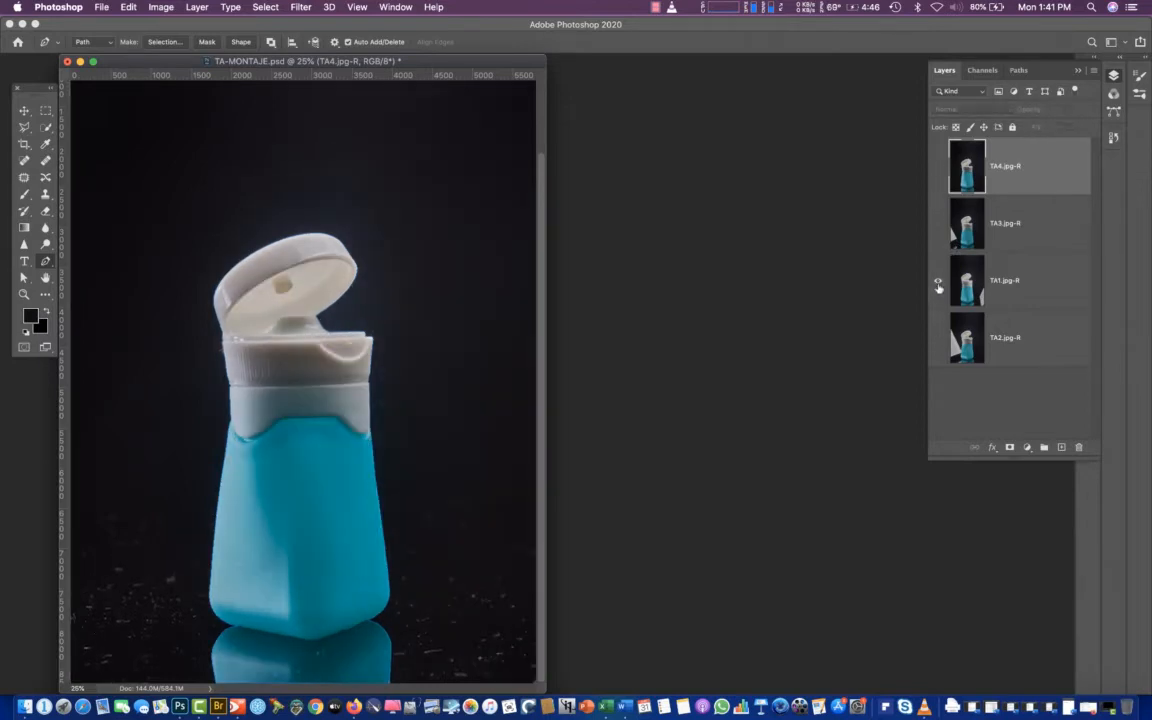
alt+click(938, 285)
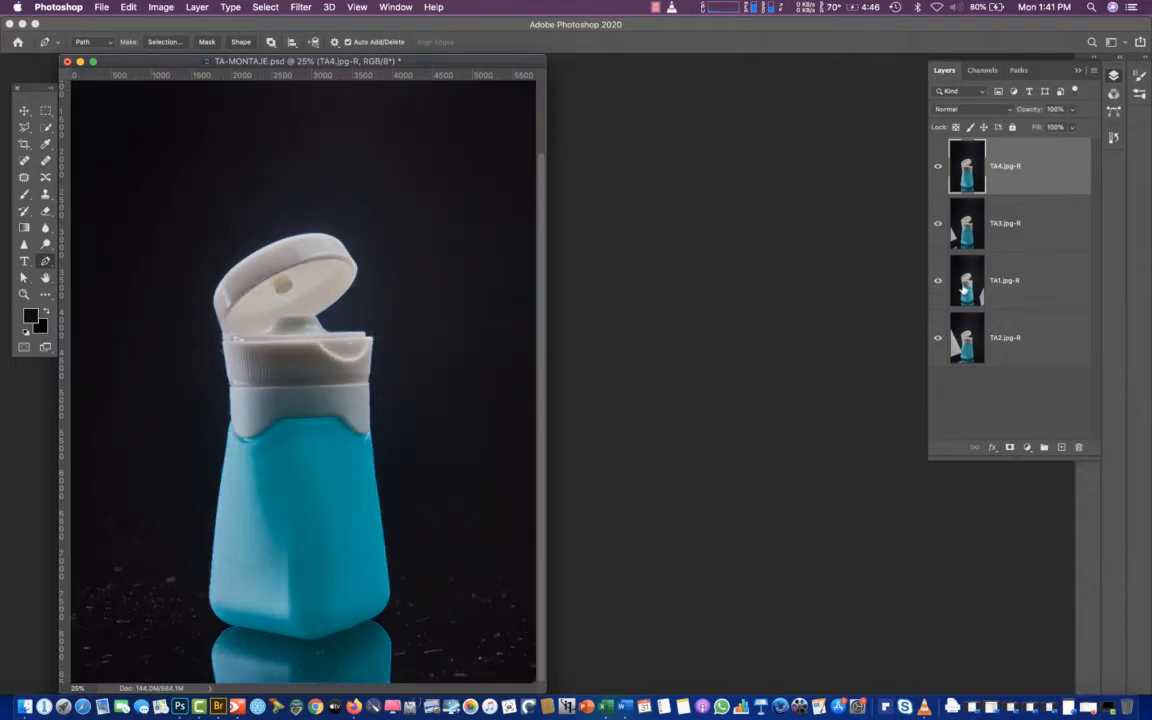
Move the TA3.jpg-R layer to the top of the layer stack and rename it tapa
click(963, 290)
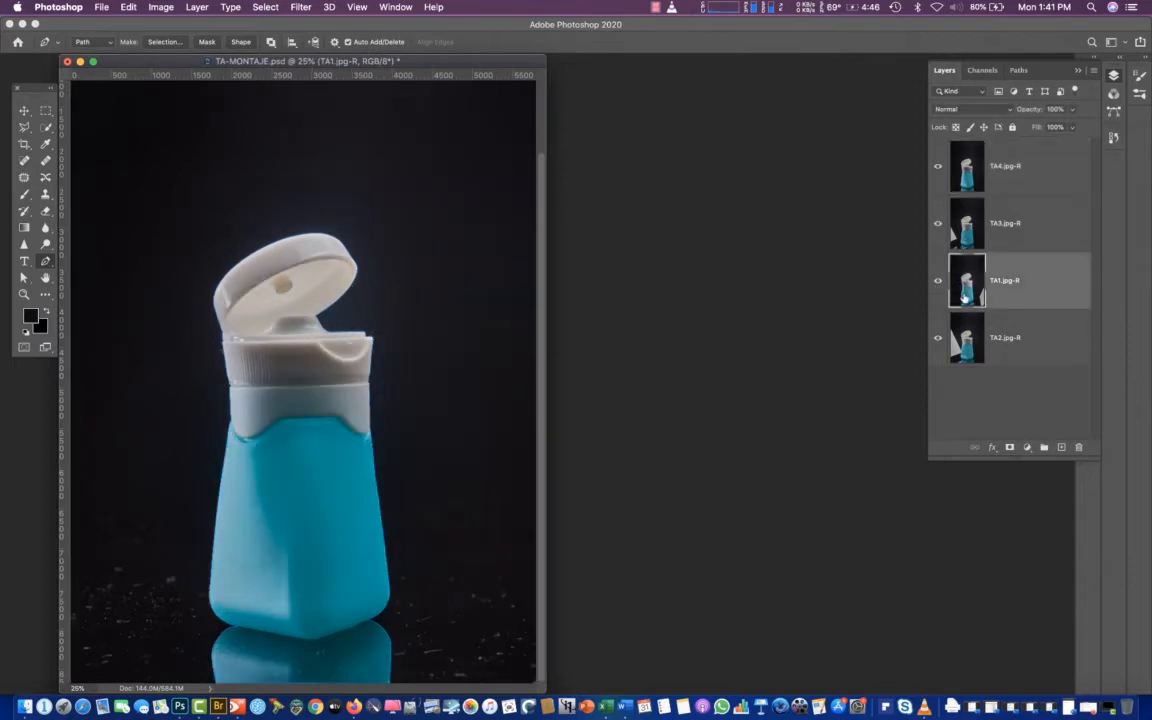
click(963, 238)
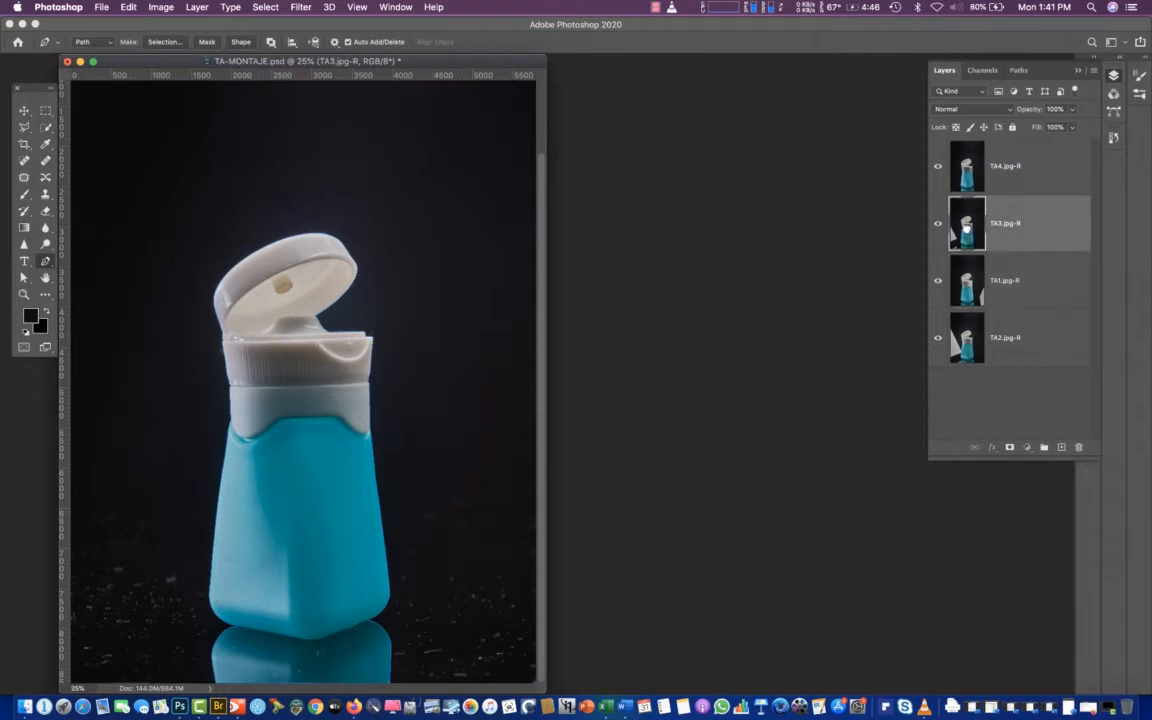
drag(966, 230, 962, 163)
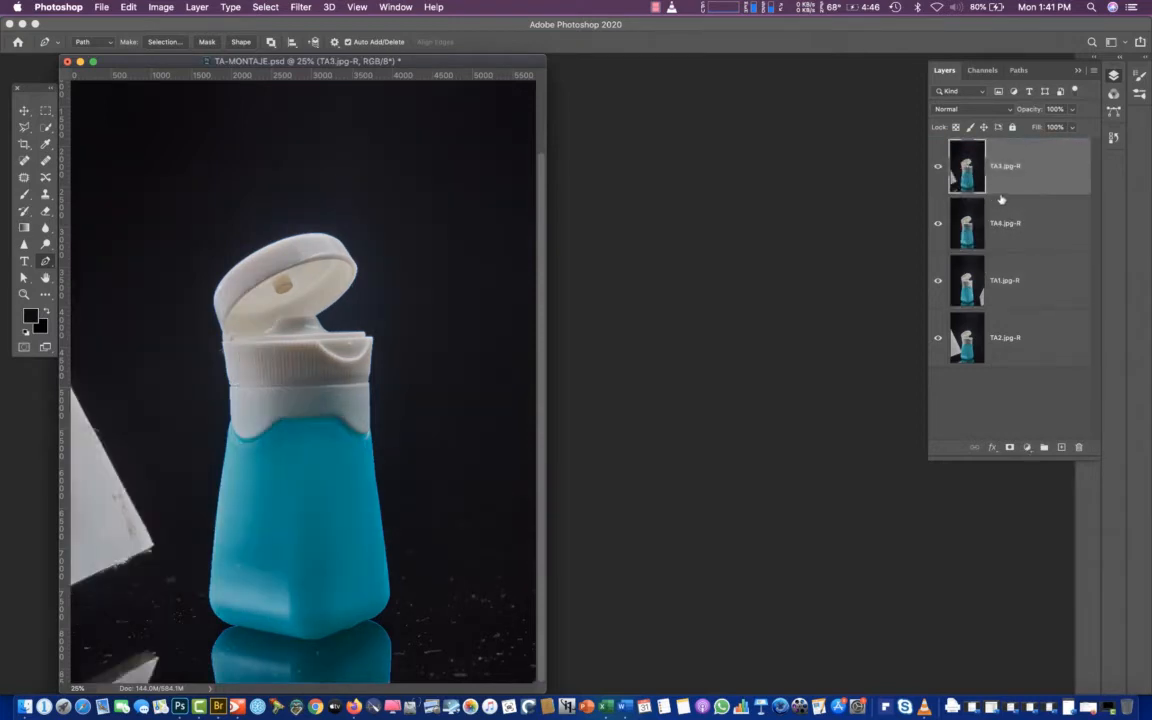
double_click(1005, 166)
text(tapa)
key(Return)
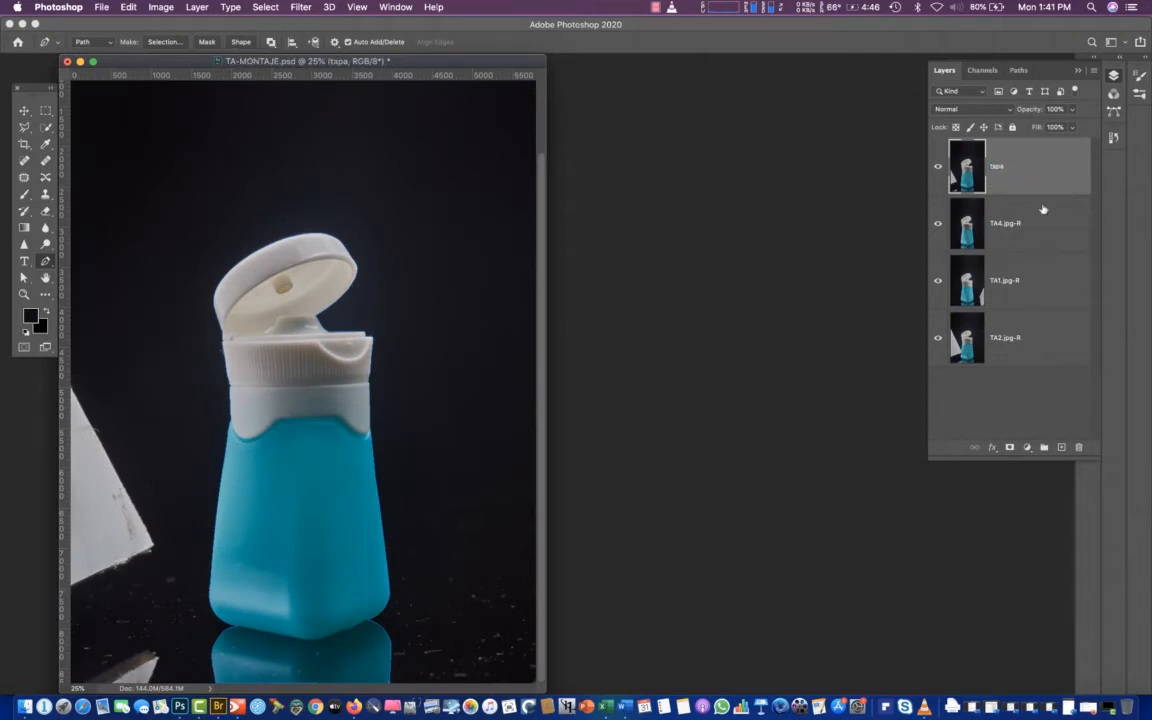
Make a new anti-aliased selection from Path 1 with a 1-pixel feather radius
click(938, 167)
click(938, 167)
click(1019, 70)
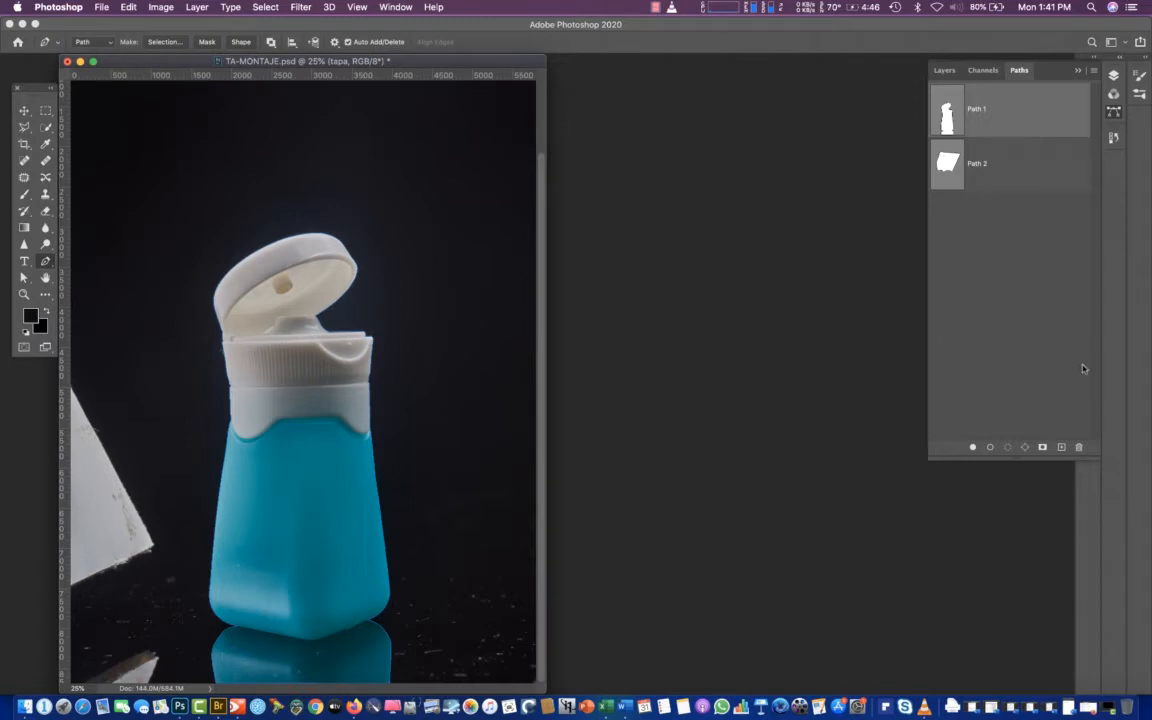
click(1094, 70)
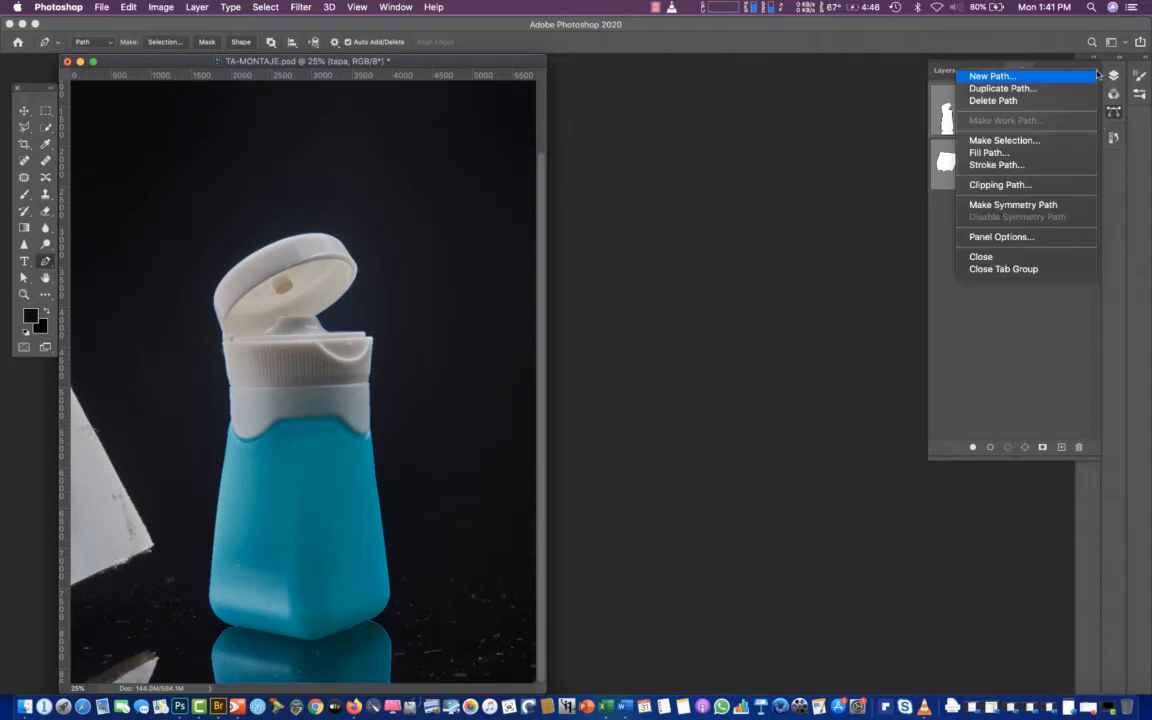
click(1025, 143)
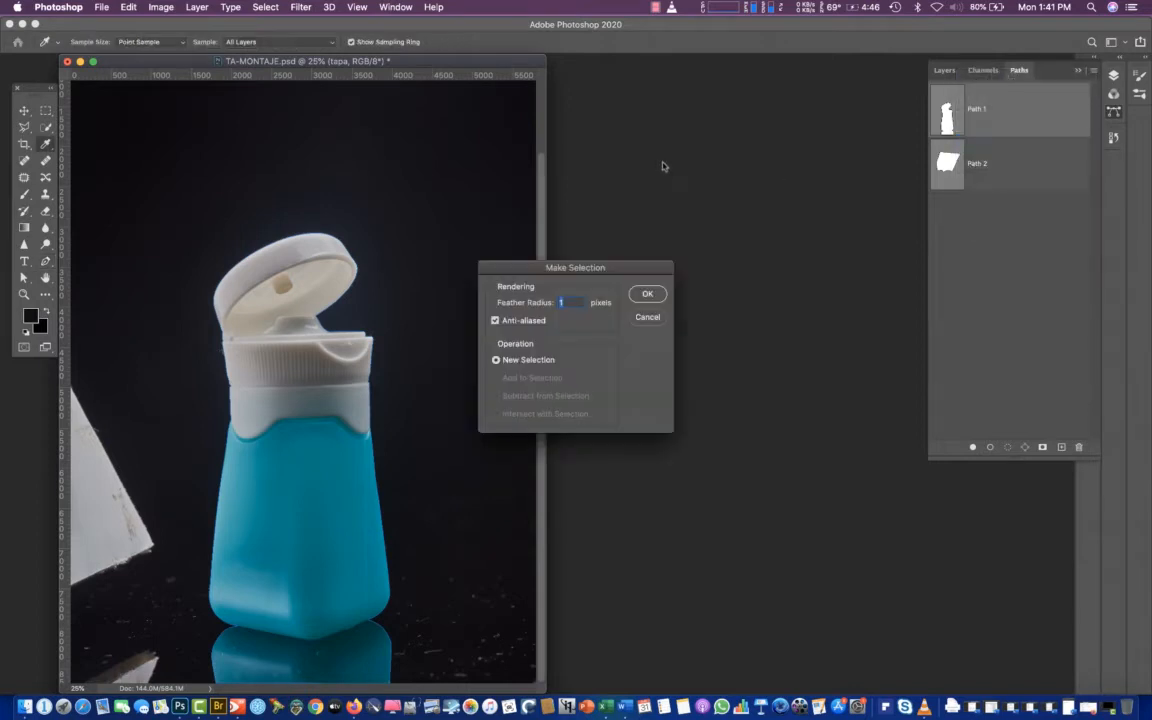
click(646, 295)
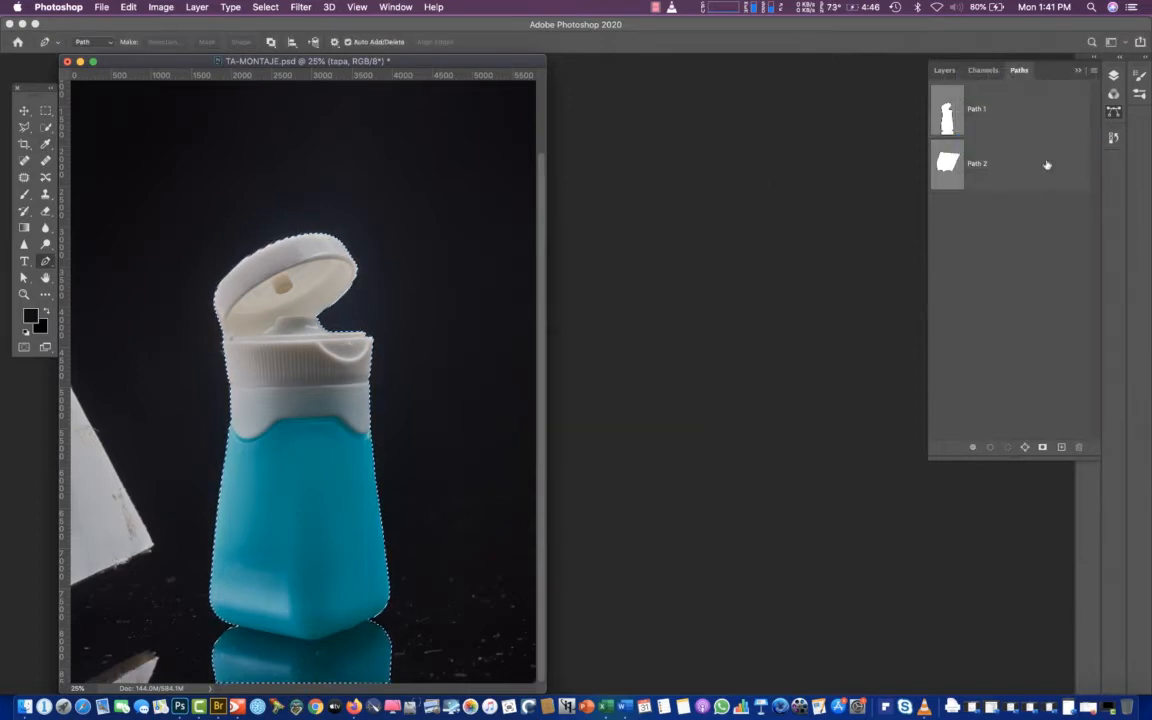
Intersect the selection with Path 2 at a 1-pixel feather radius so only the cap and collar are selected
click(945, 170)
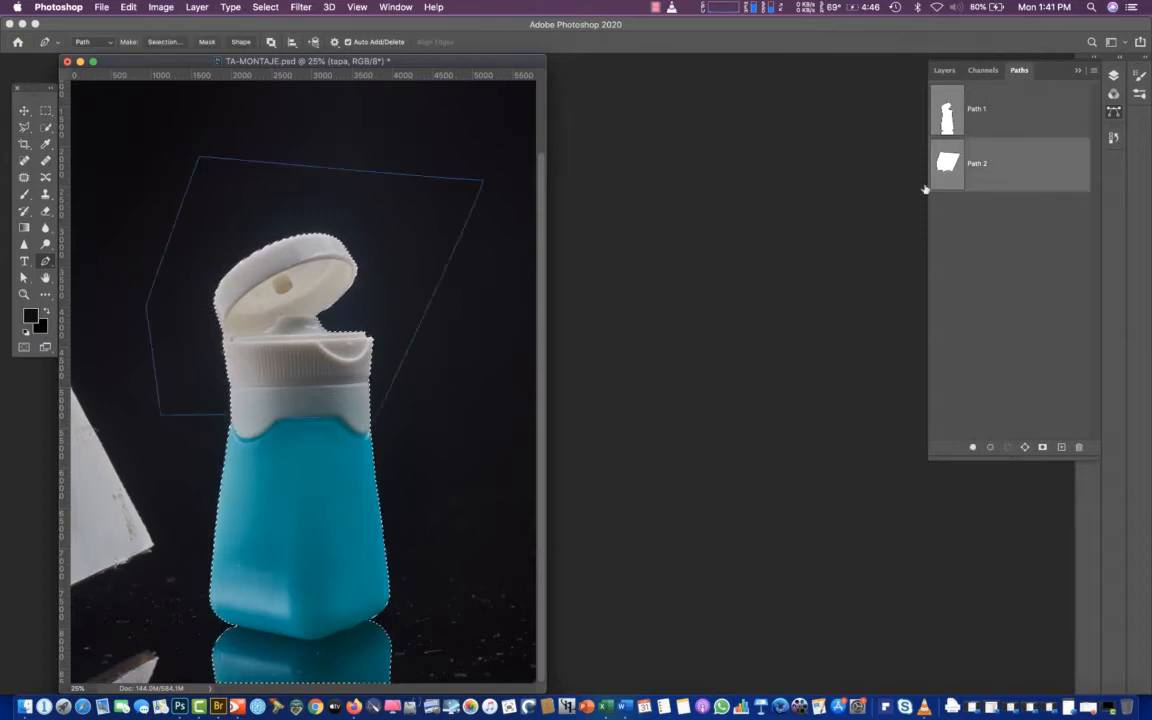
click(1093, 71)
click(1018, 142)
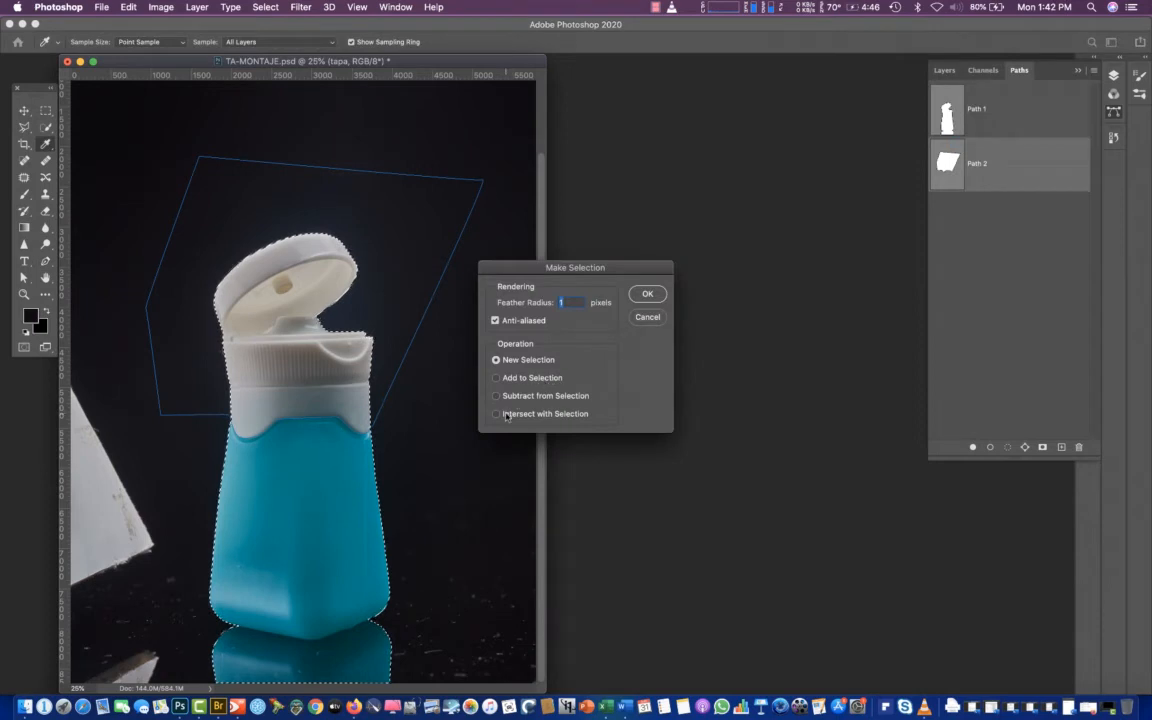
click(506, 414)
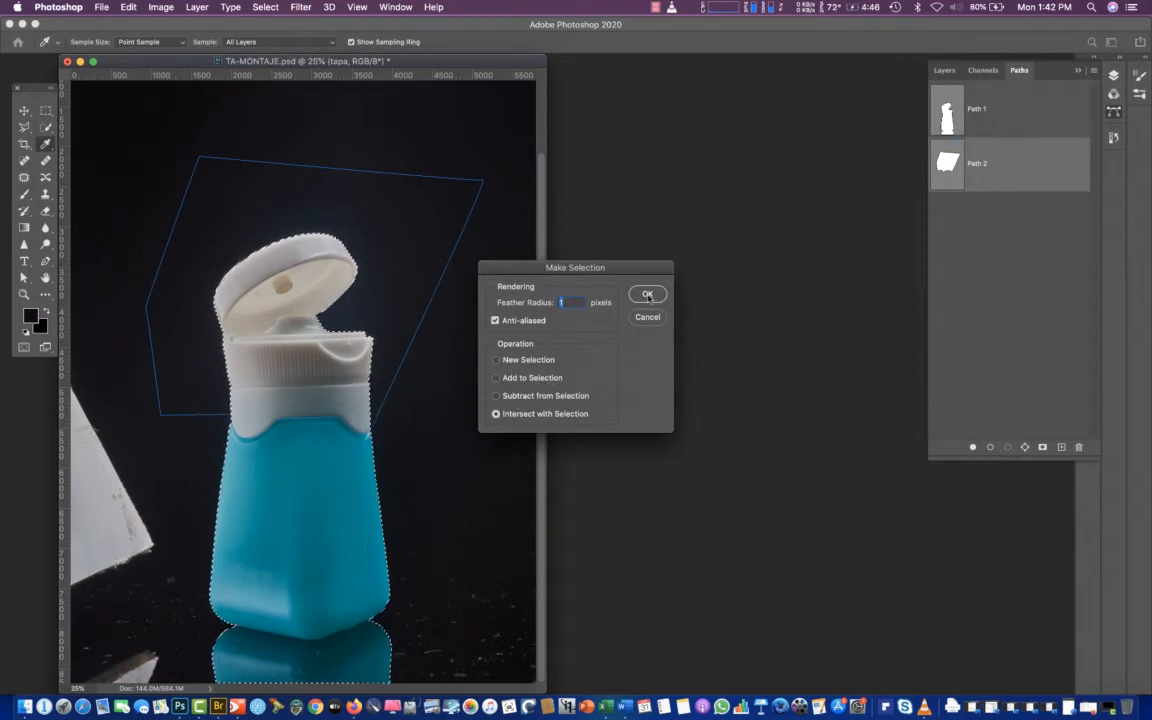
click(648, 296)
key(p)
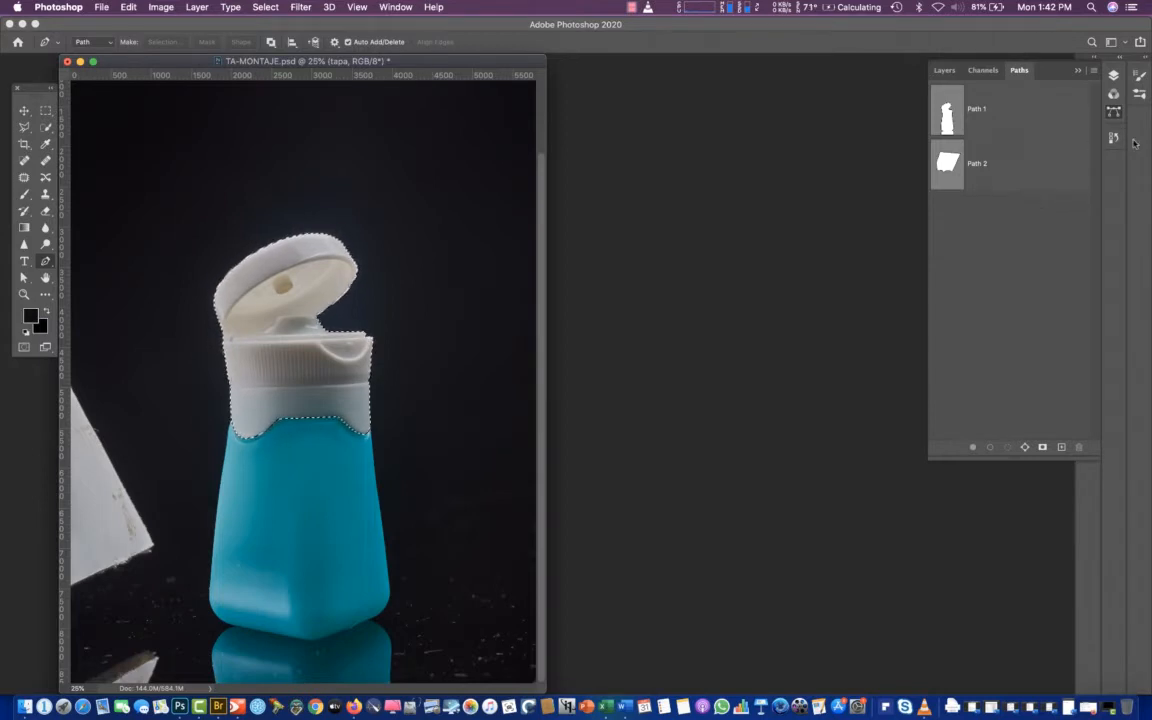
Mask the tapa layer with the cap selection and hide the layer to compare the effect
click(1113, 77)
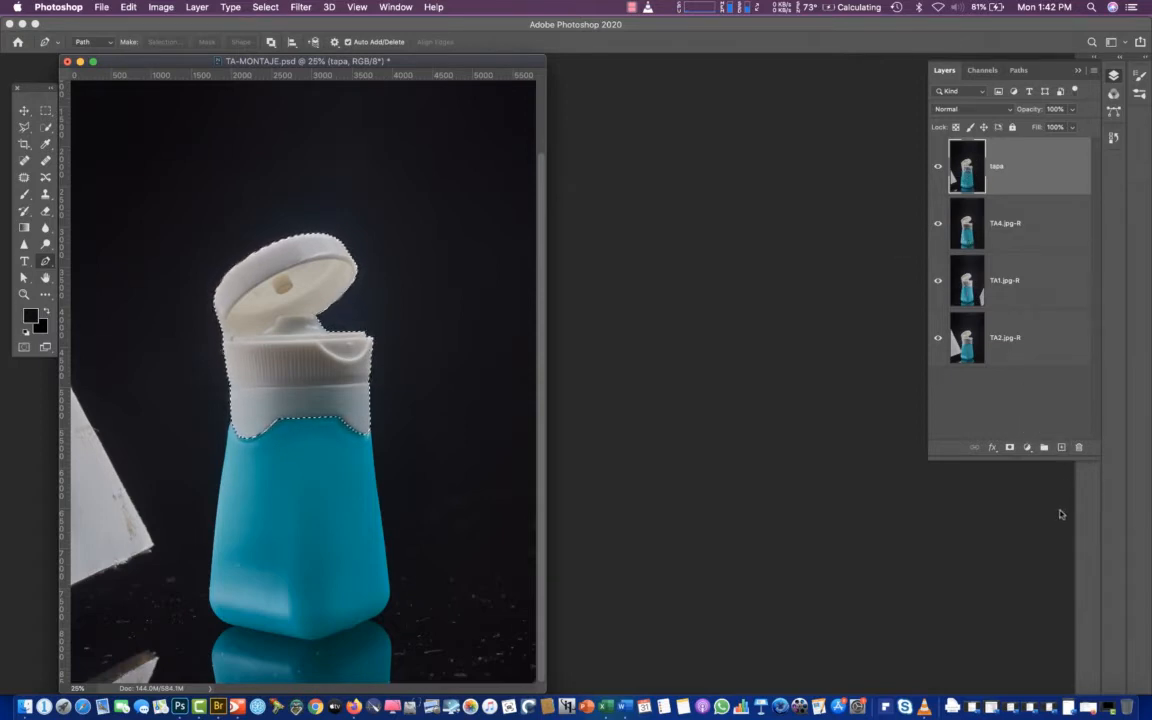
click(1008, 449)
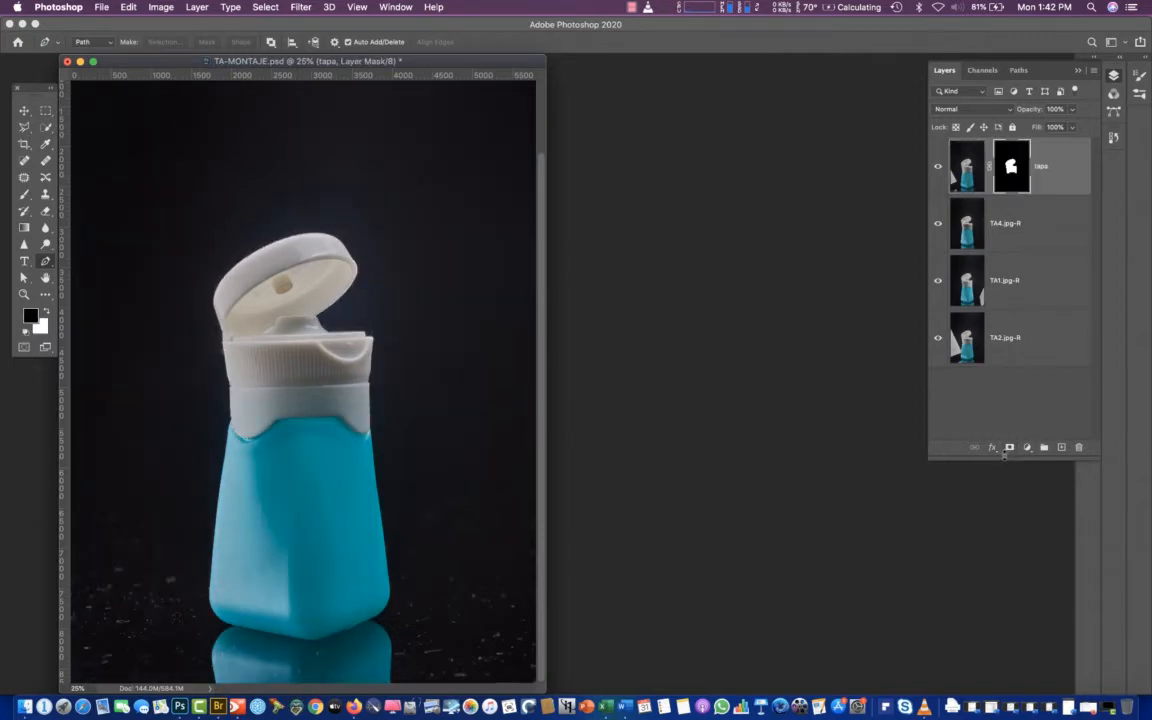
click(938, 170)
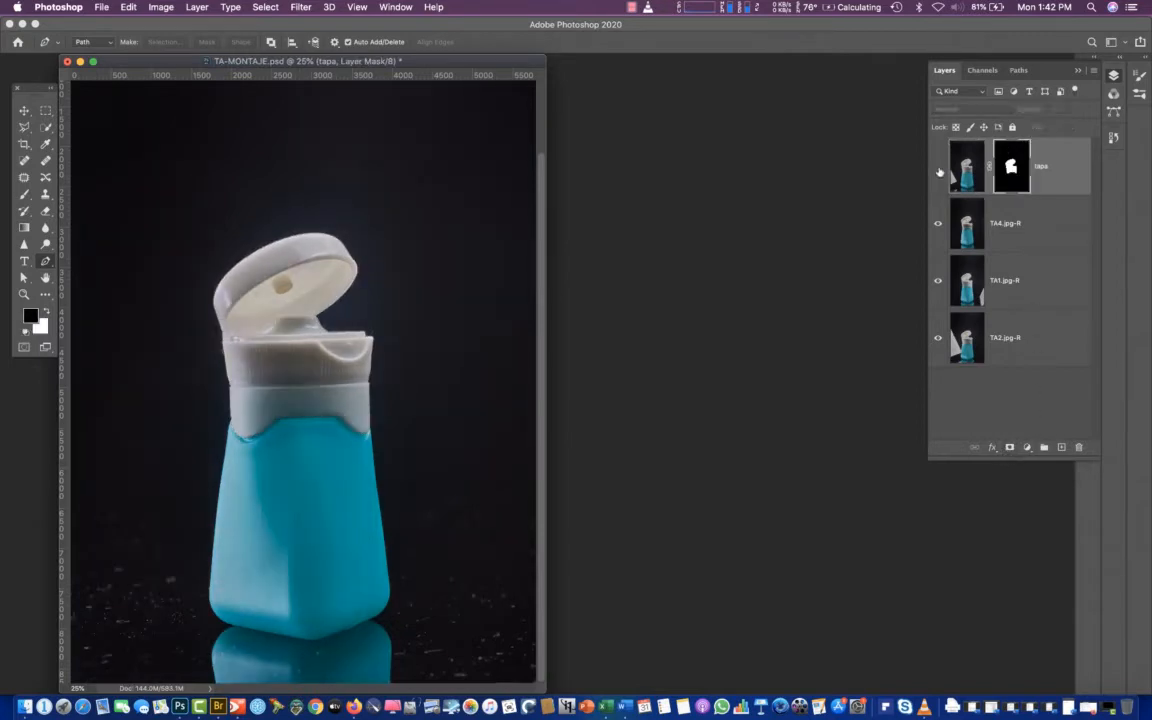
Compare the composite with and without the tapa and TA4.jpg-R layers, leaving both shown
click(940, 170)
click(938, 170)
click(938, 170)
click(938, 170)
click(938, 170)
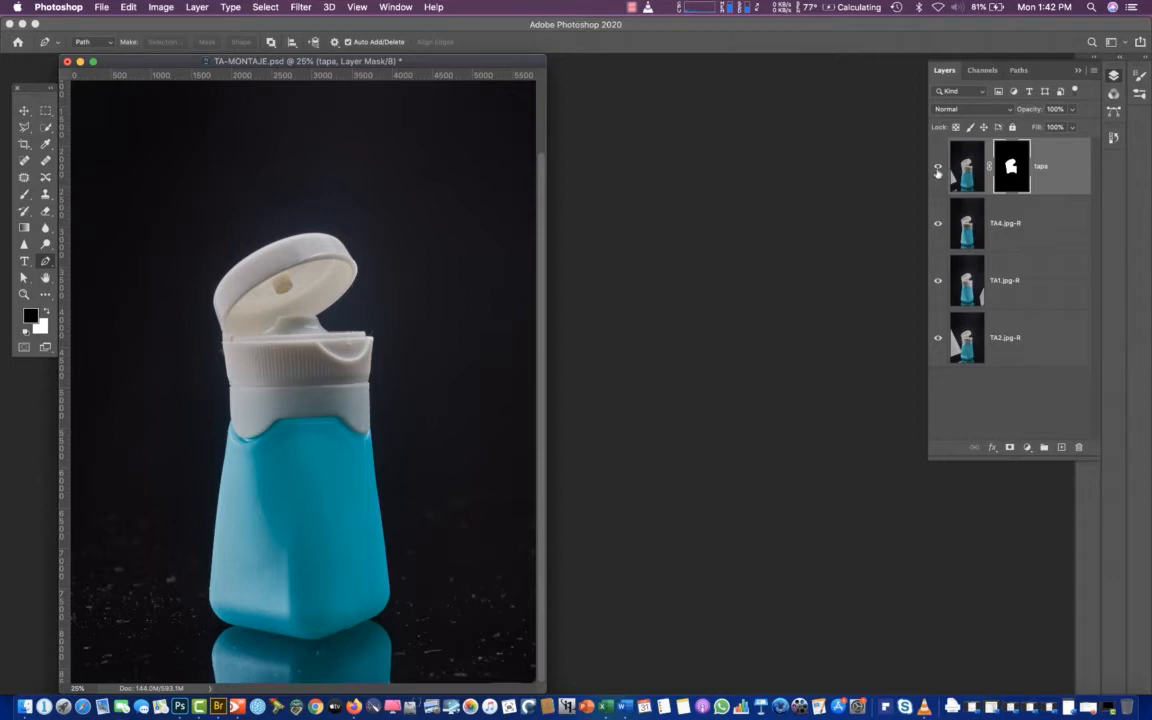
click(938, 170)
click(938, 170)
click(940, 228)
click(939, 228)
Duplicate the TA4.jpg-R layer and rename the copy fondo
click(966, 232)
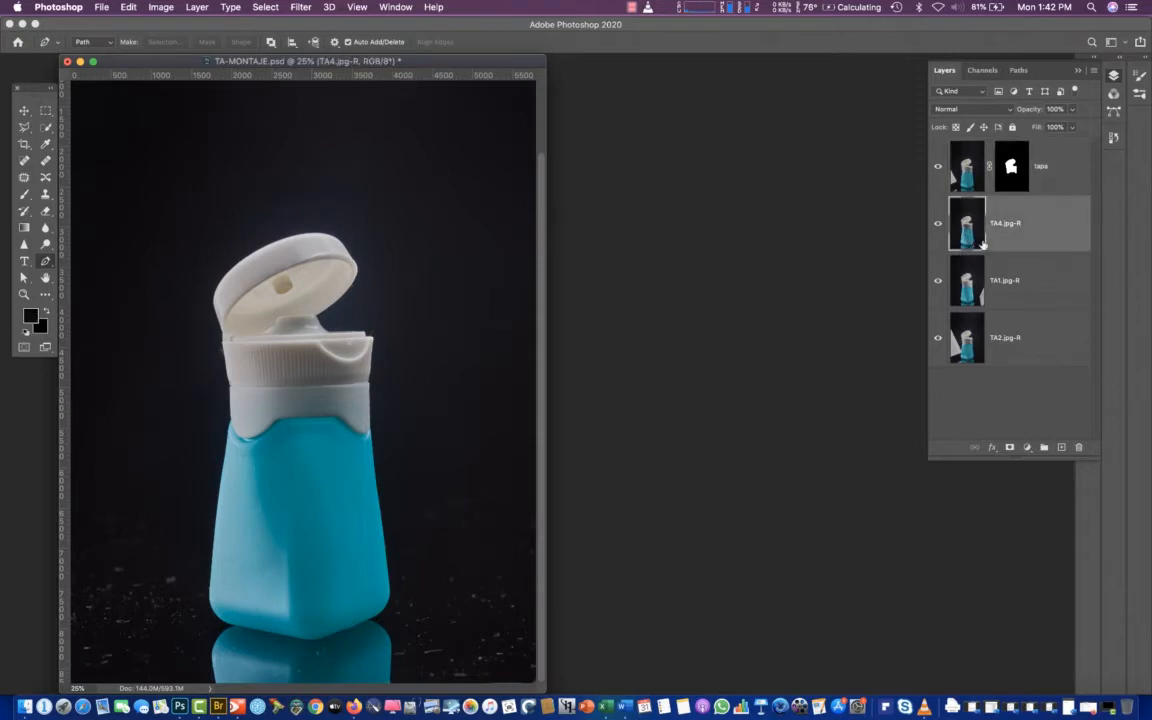
click(977, 298)
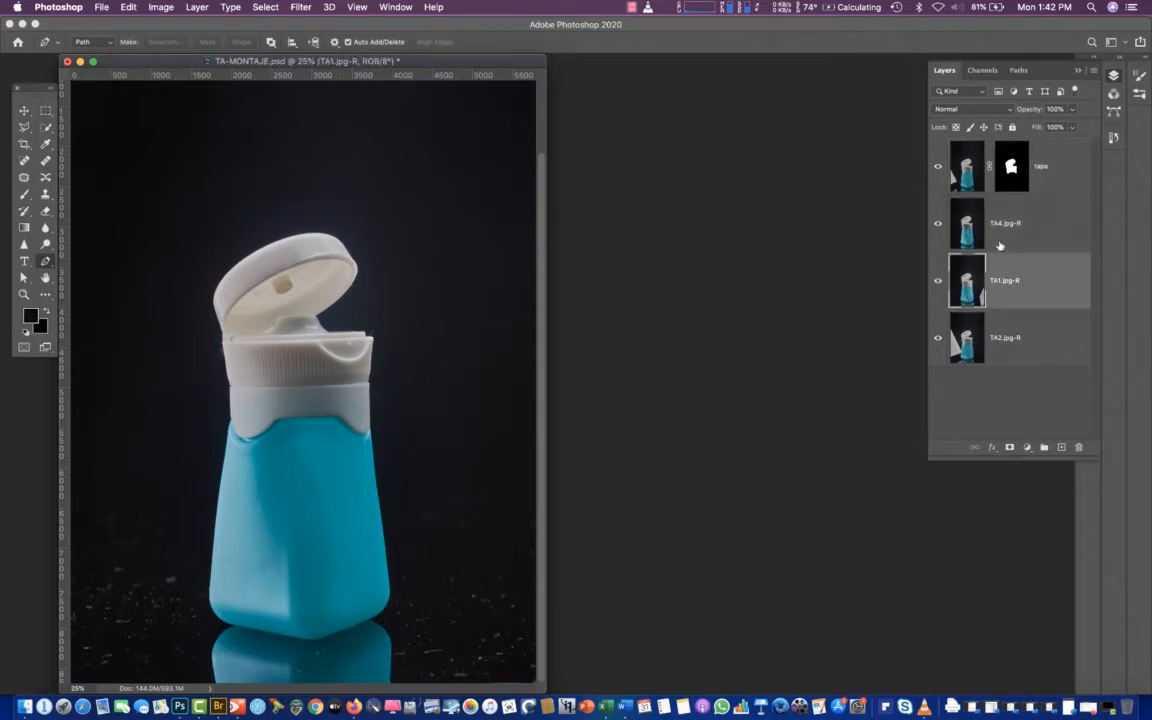
click(966, 250)
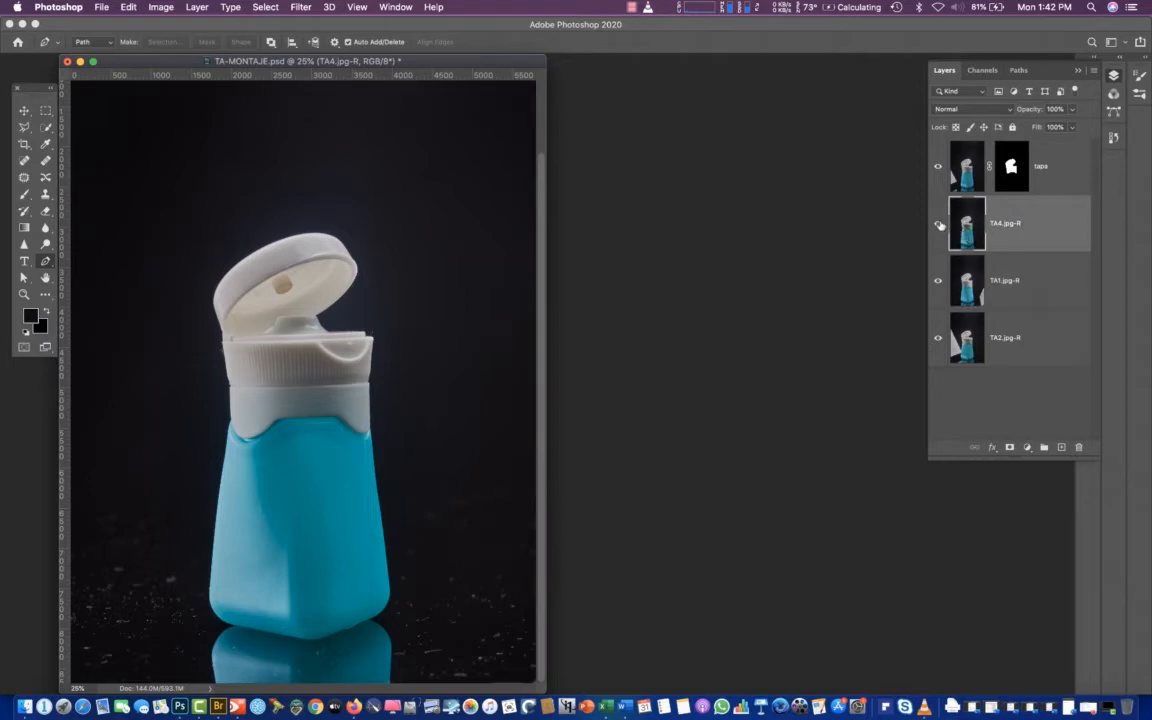
click(938, 223)
click(938, 223)
key(super+j)
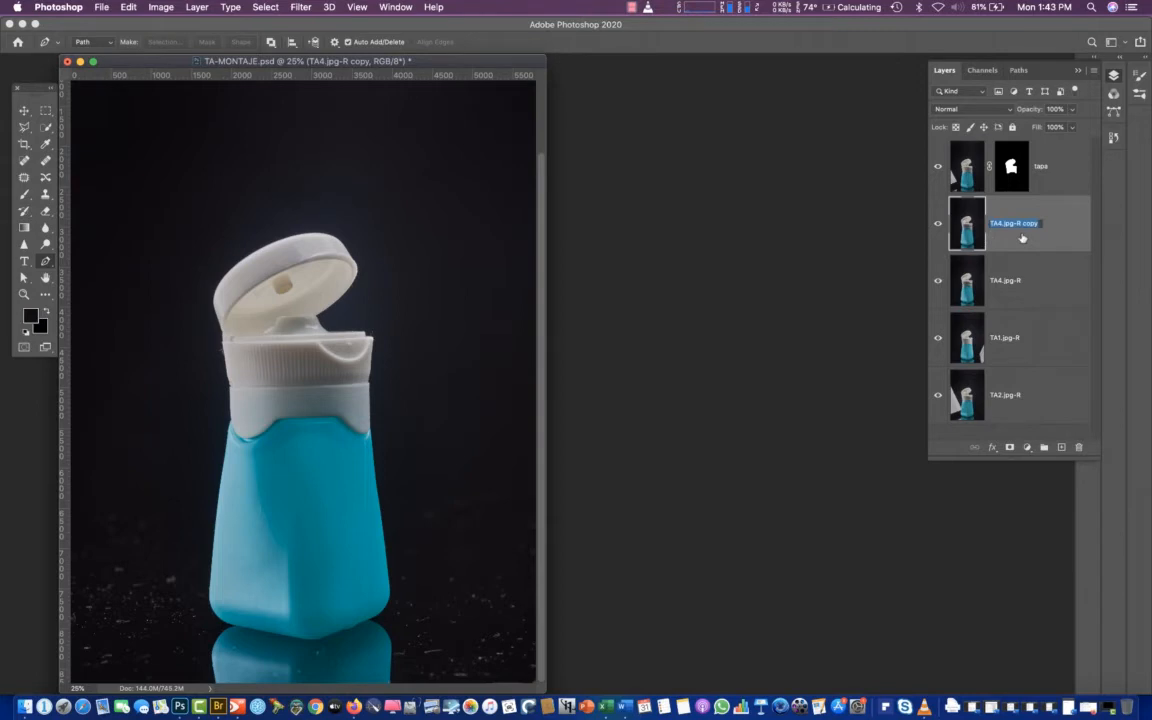
key(BackSpace)
text(fondo)
key(Return)
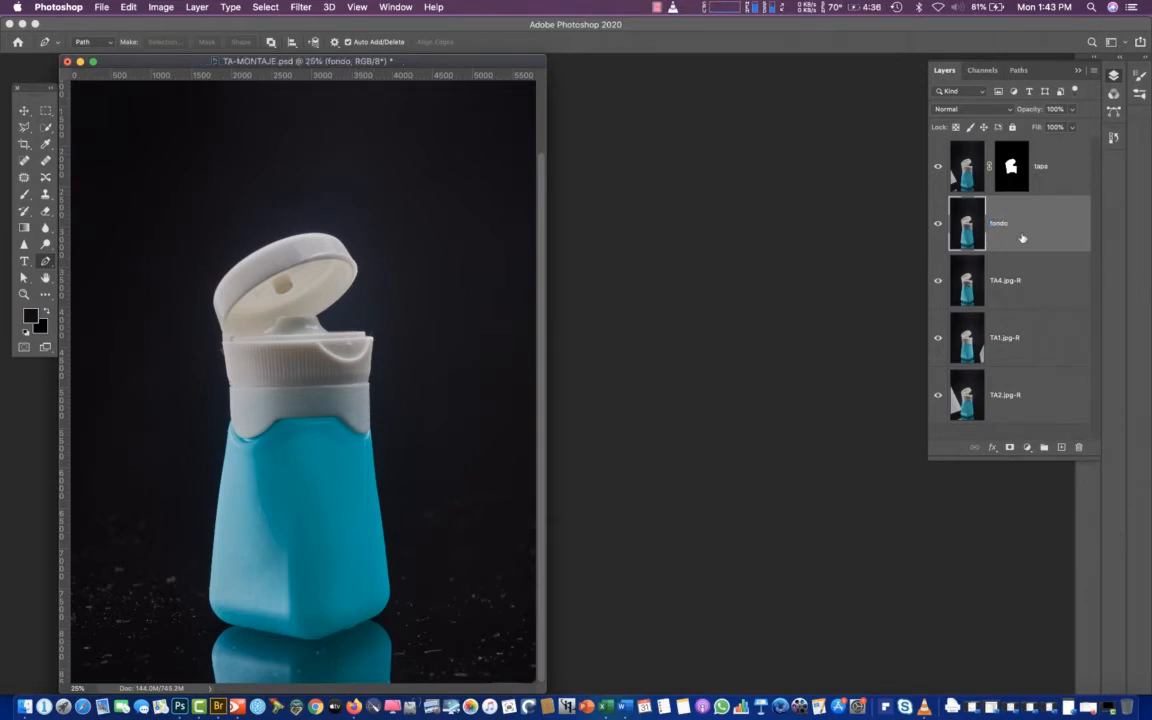
Move the fondo layer to the end of the layer stack and check the image with TA4.jpg-R hidden and shown
drag(972, 228, 978, 410)
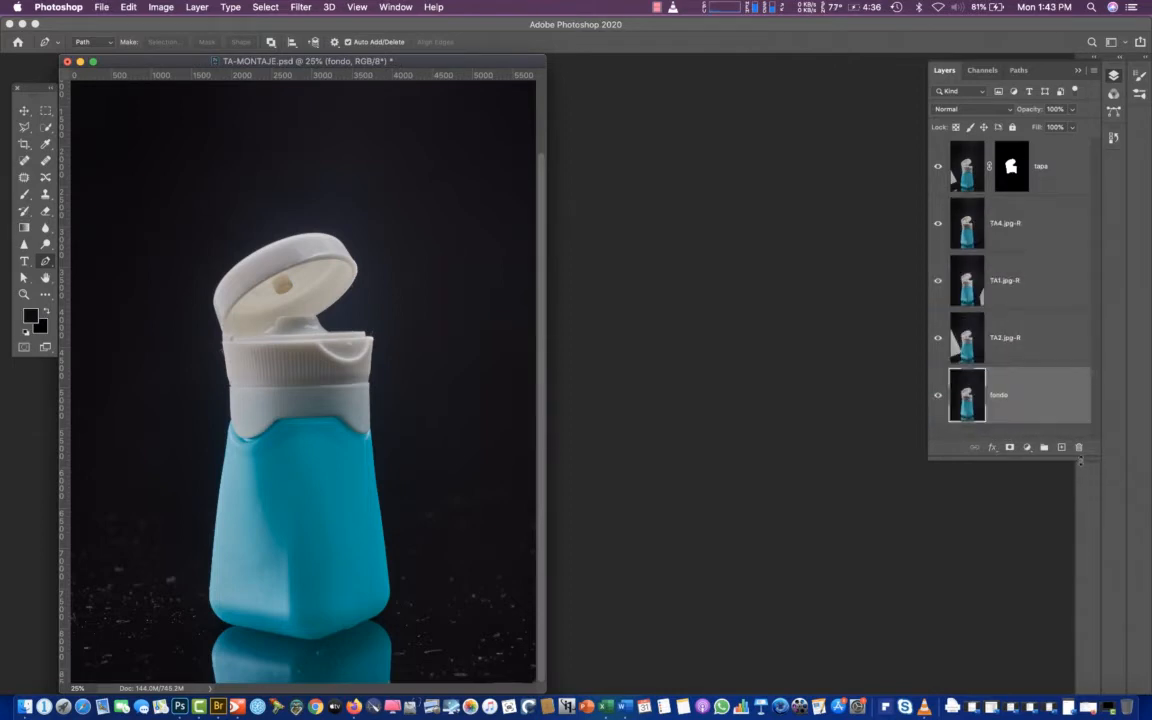
drag(1080, 462, 1080, 572)
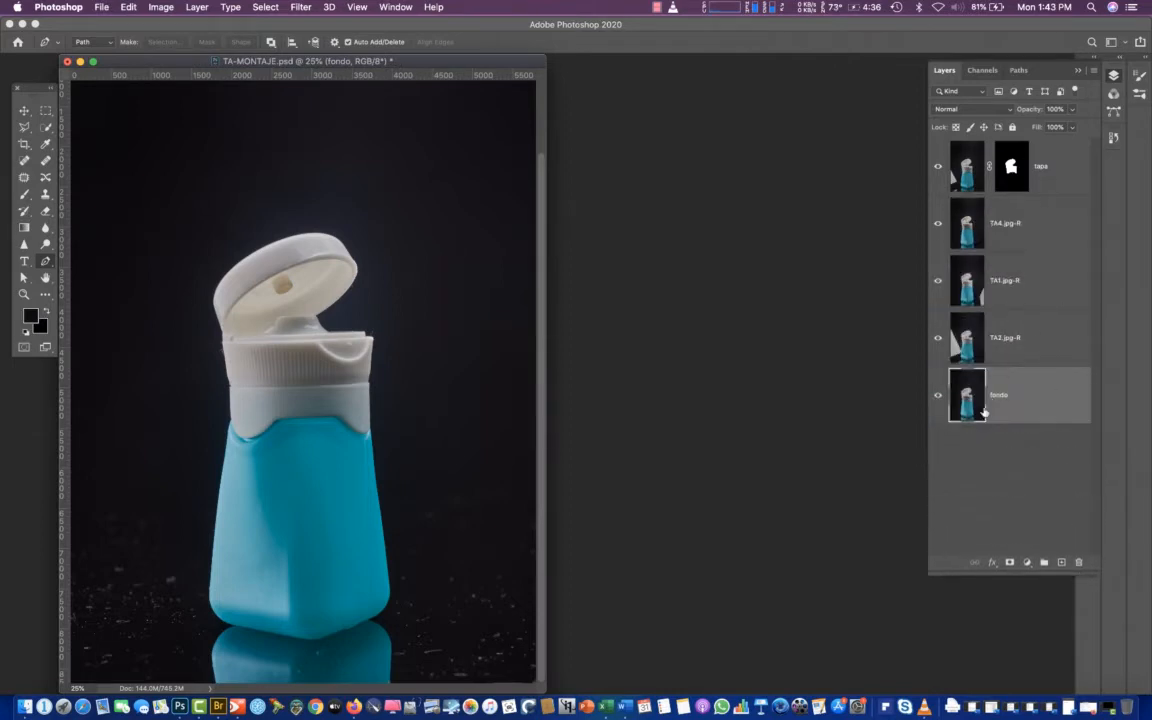
click(975, 235)
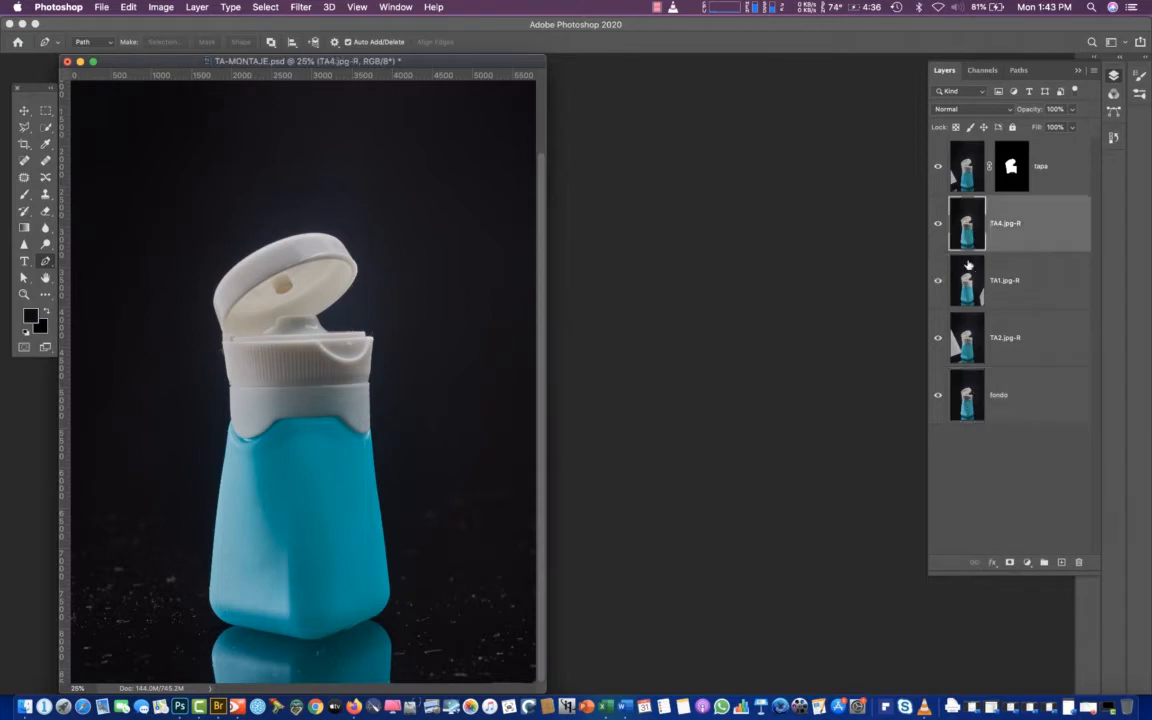
click(978, 398)
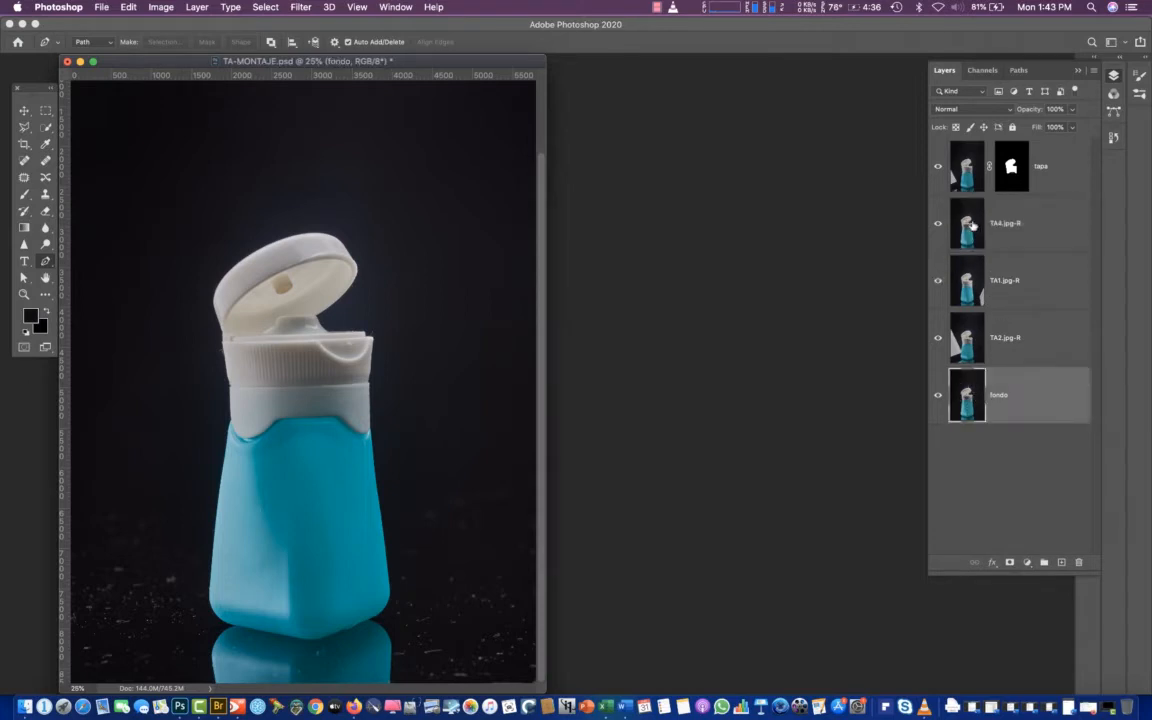
click(939, 226)
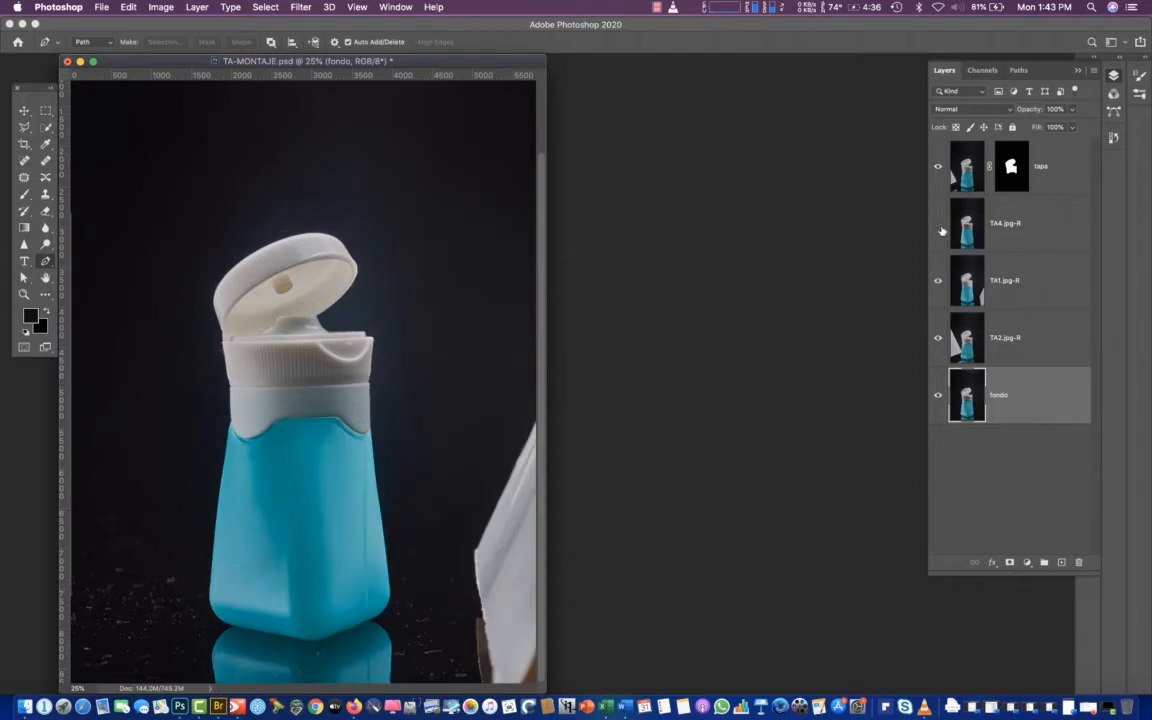
click(938, 226)
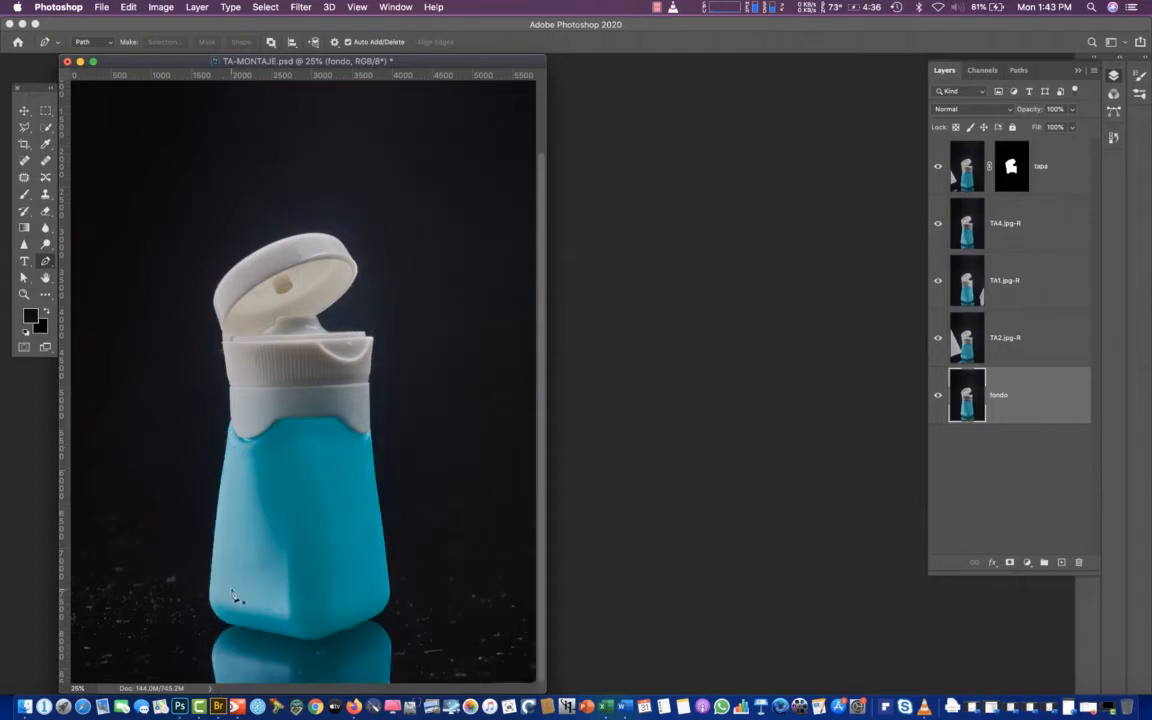
With the TA4.jpg-R layer active, make a selection of the whole bottle from Path 1
click(966, 232)
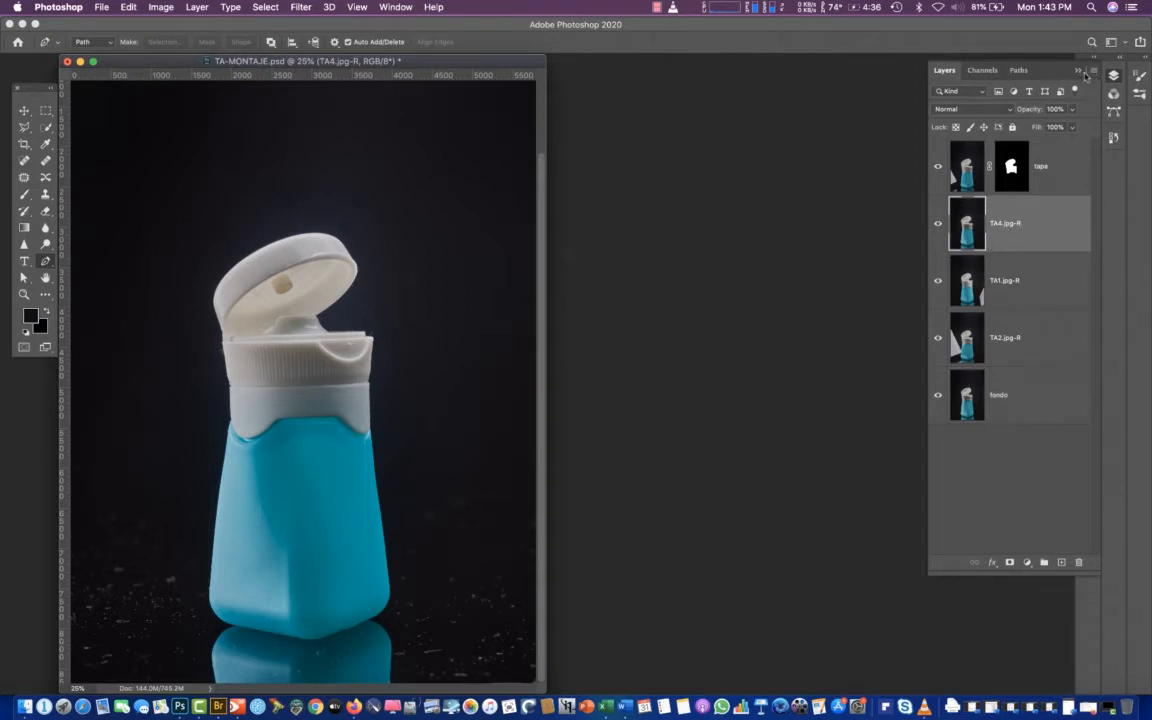
click(1113, 112)
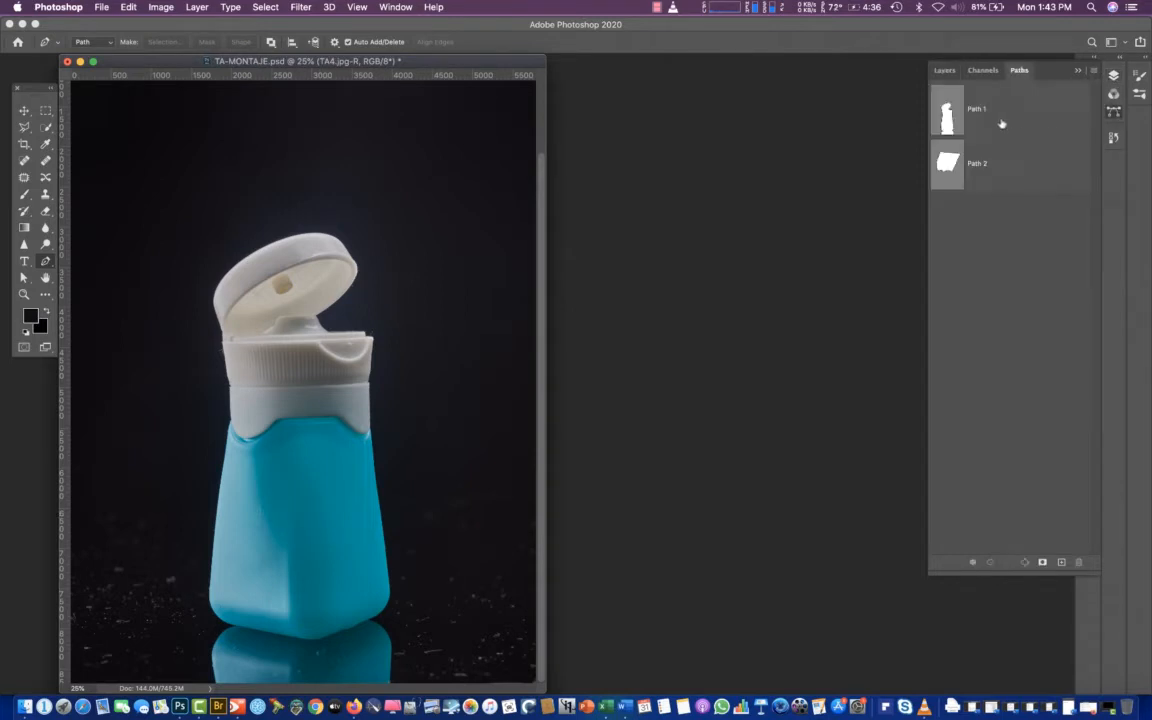
click(1094, 70)
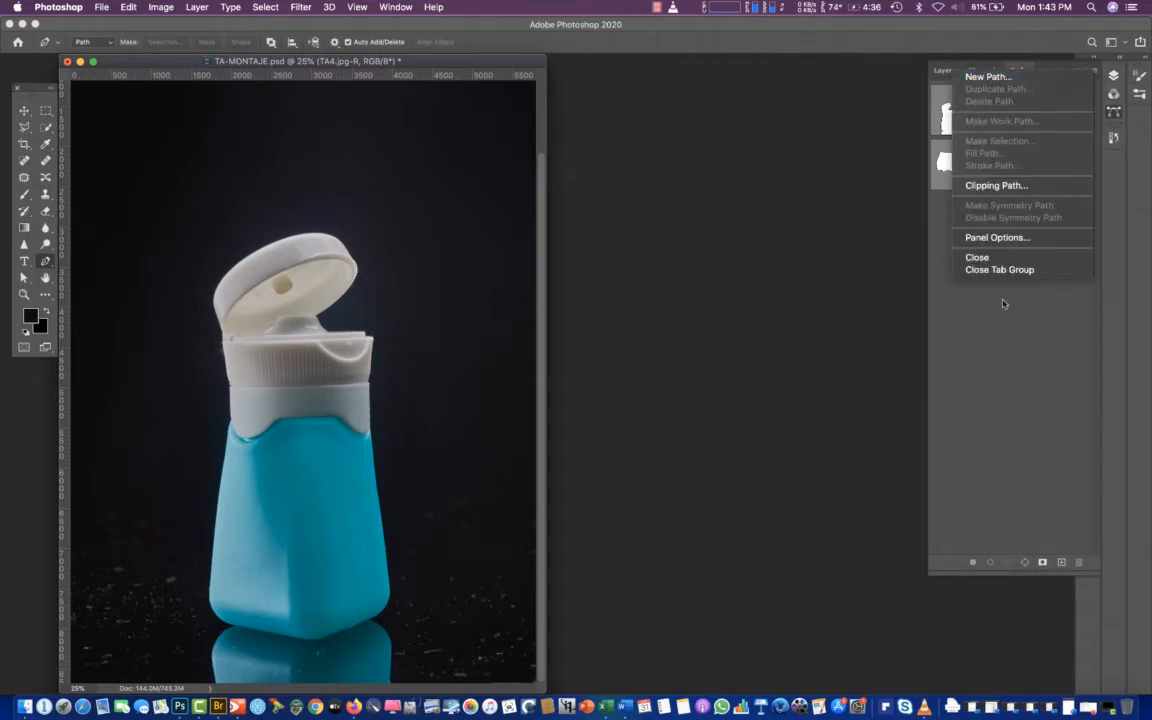
click(808, 92)
click(937, 111)
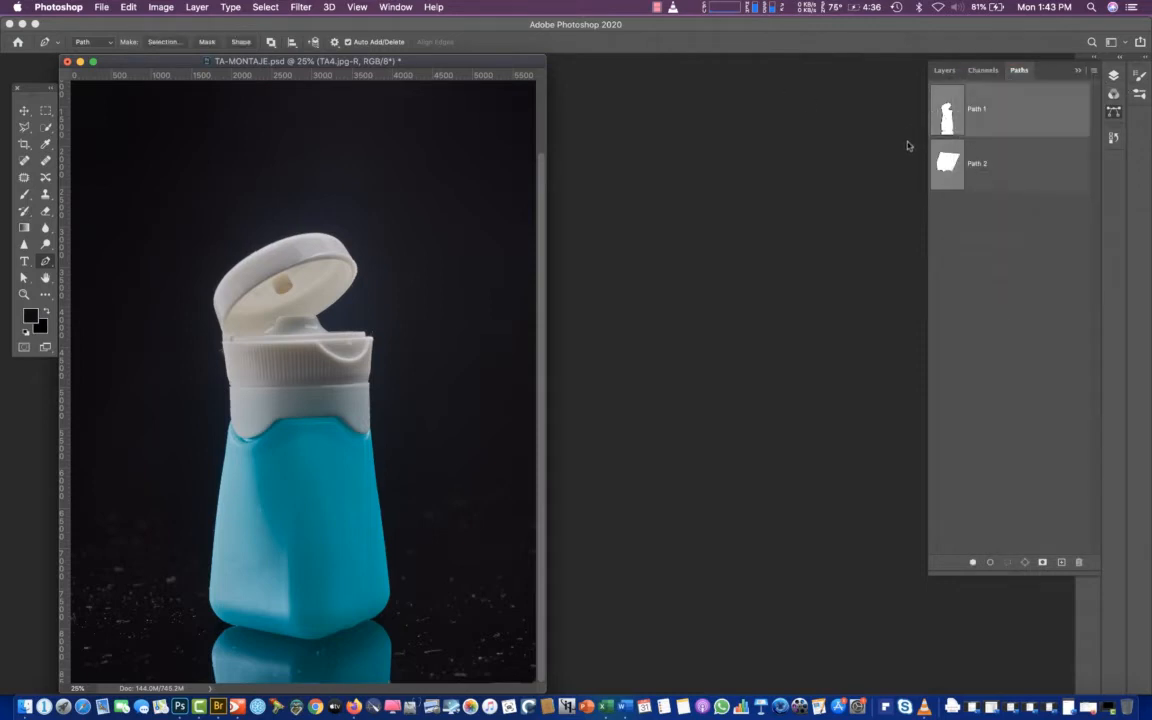
click(1094, 70)
click(1006, 143)
click(647, 293)
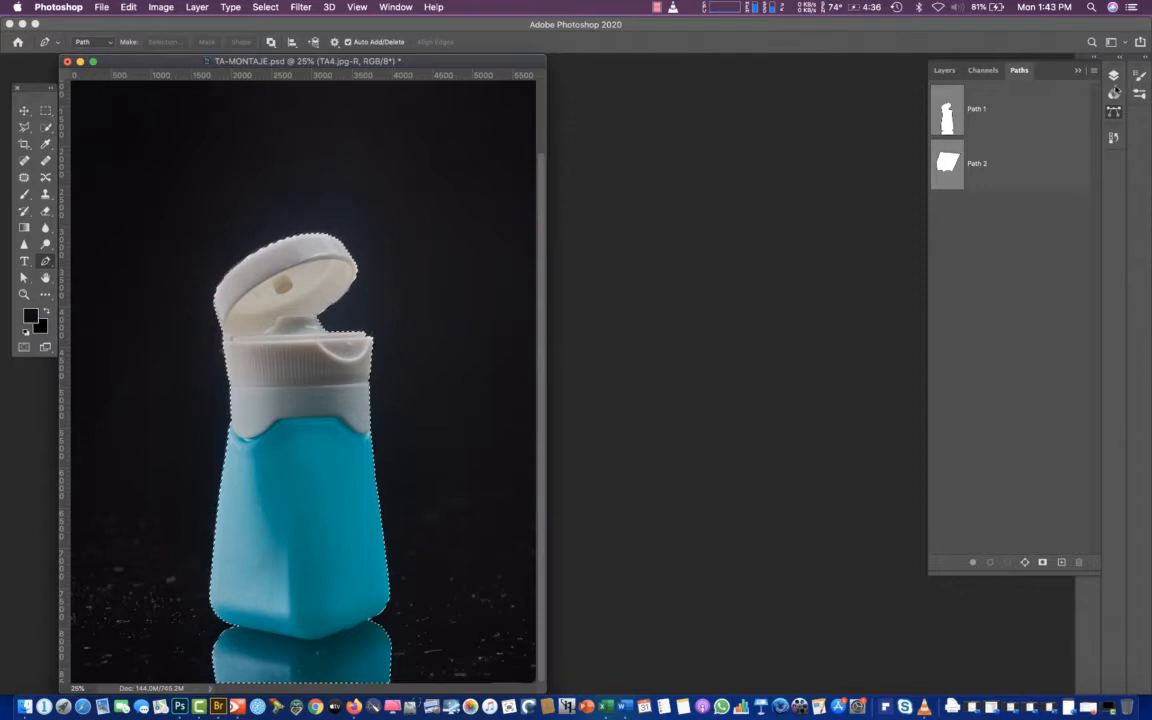
Mask the TA4.jpg-R layer with the bottle selection and toggle its visibility to compare the effect
click(945, 71)
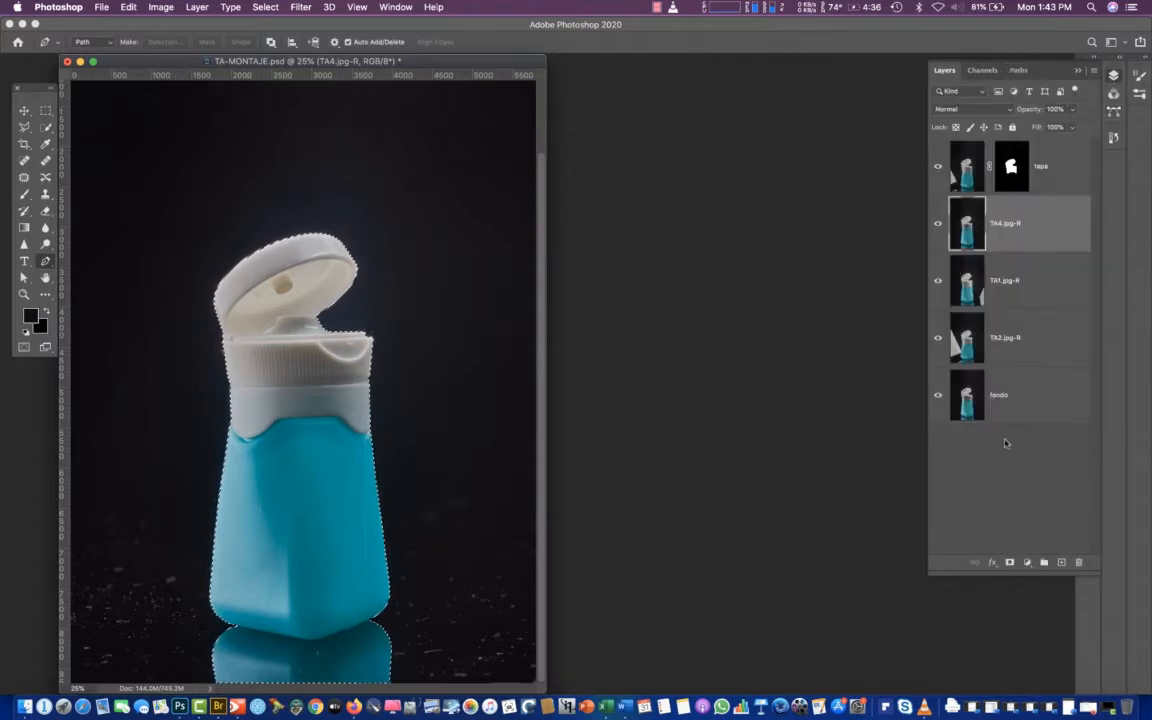
click(1010, 563)
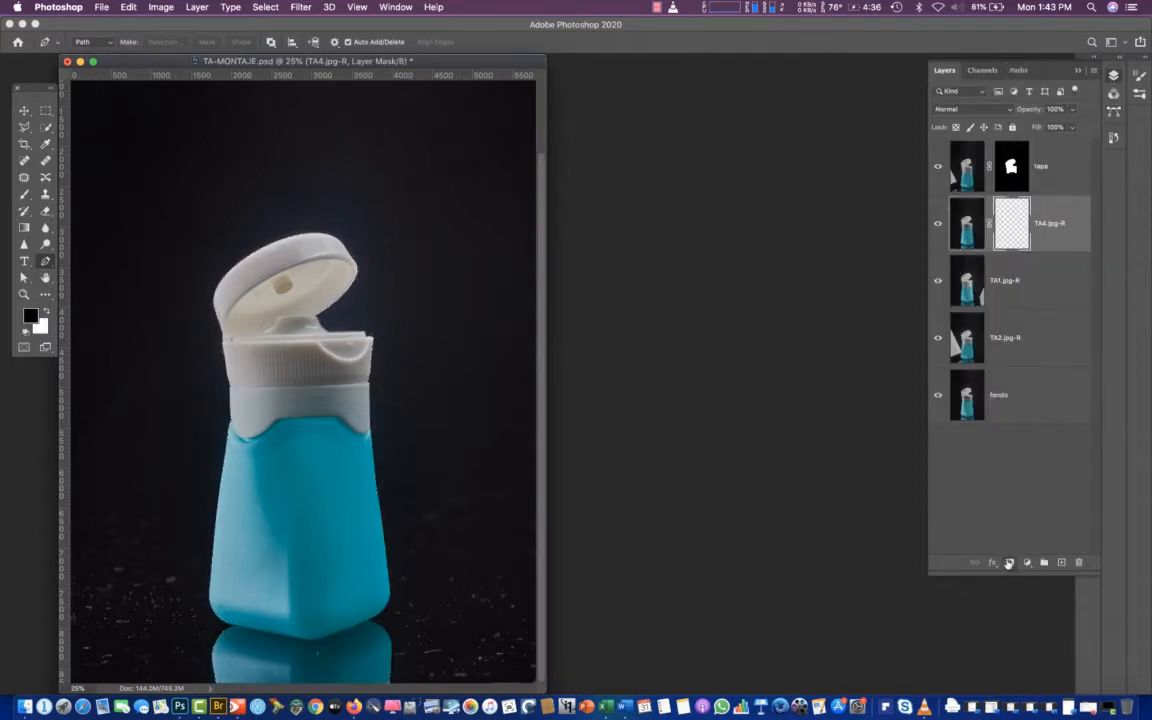
click(938, 225)
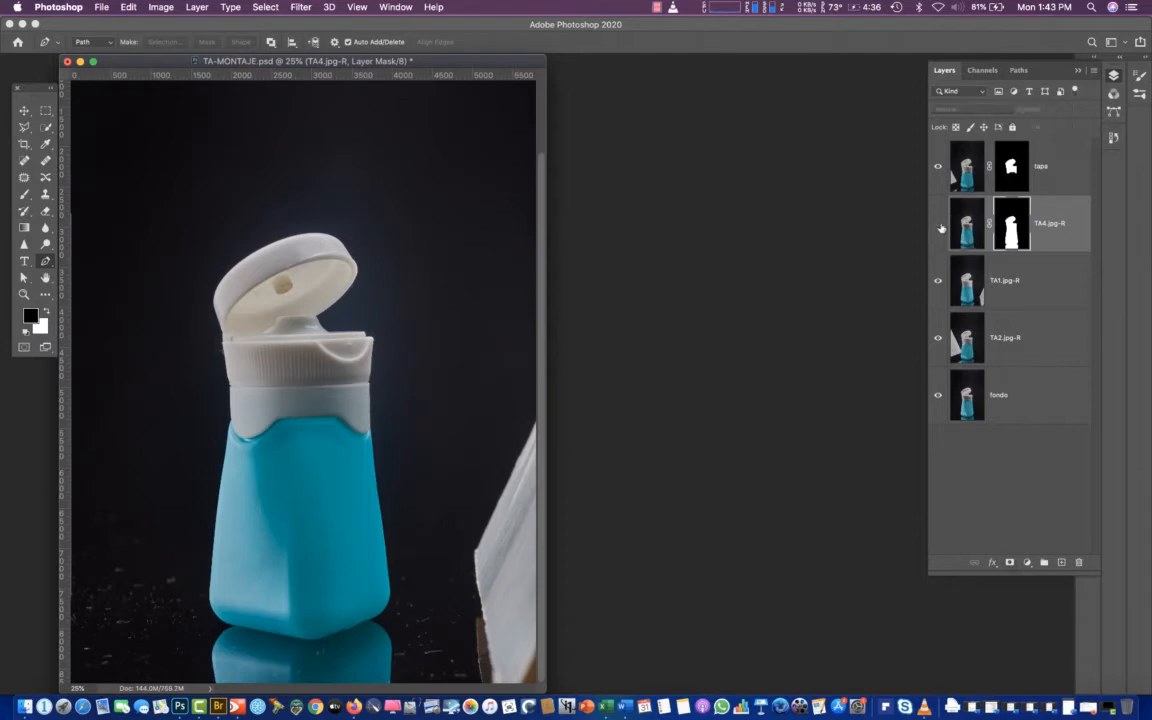
click(938, 225)
click(938, 225)
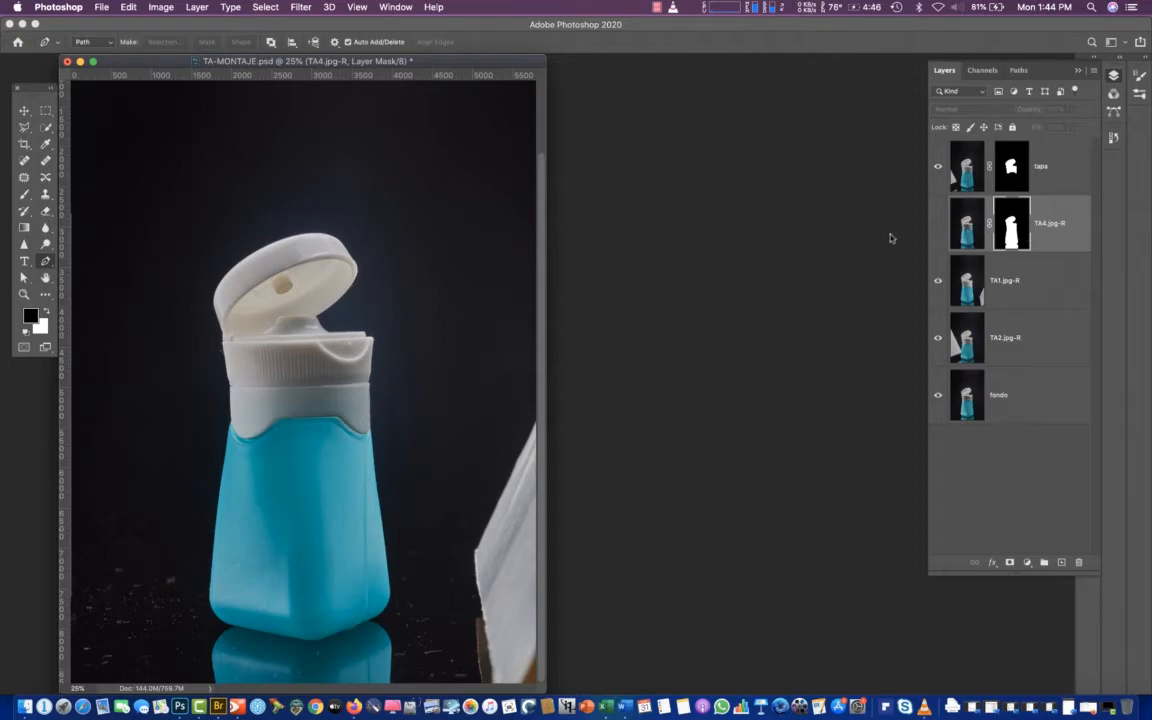
click(938, 225)
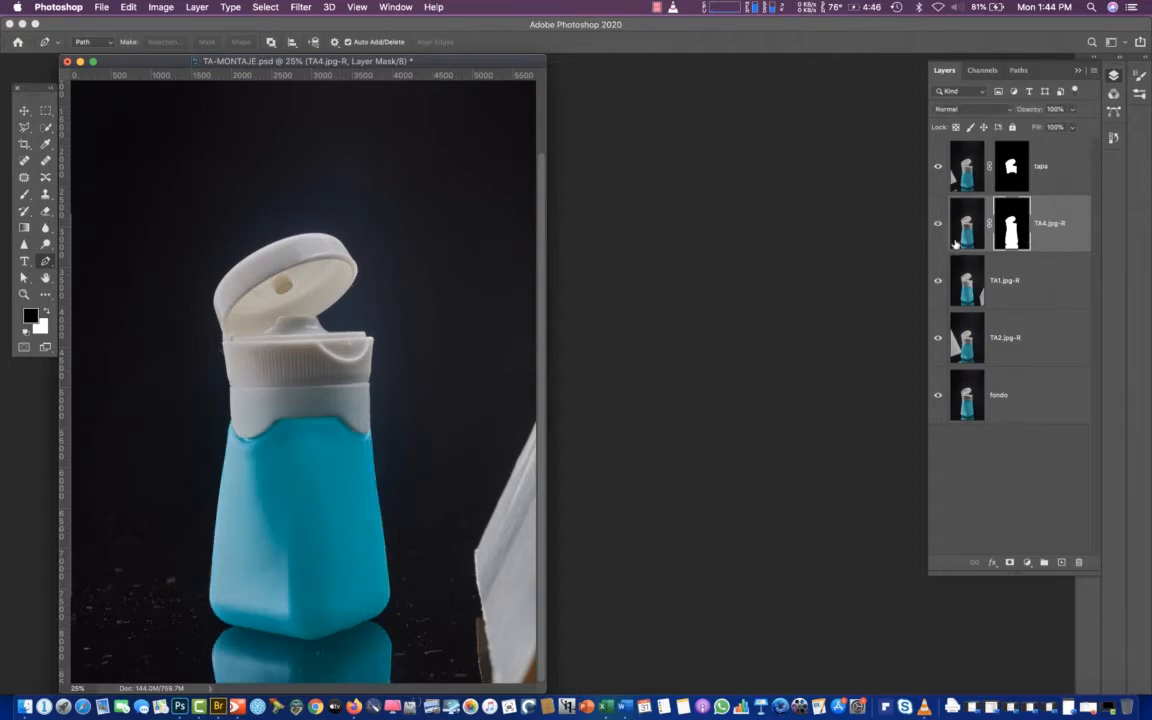
Inspect the TA4.jpg-R layer mask on its own, return to the image, and compare it with the layer hidden and shown
alt+click(1012, 240)
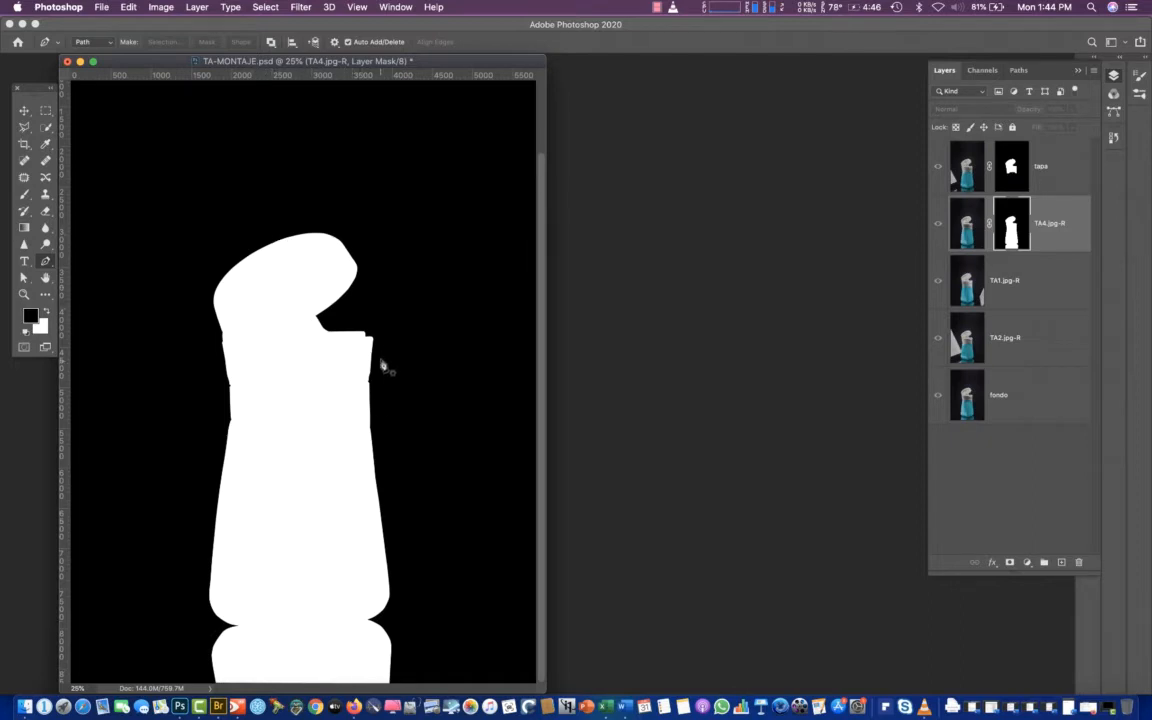
click(967, 228)
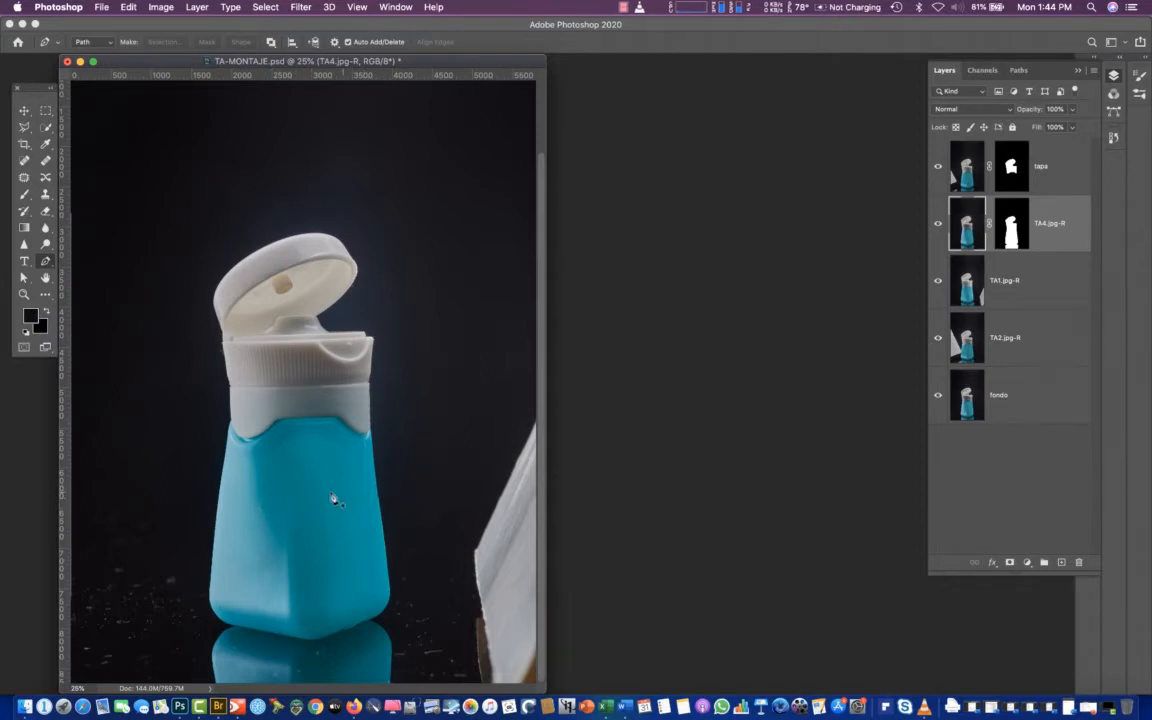
click(937, 229)
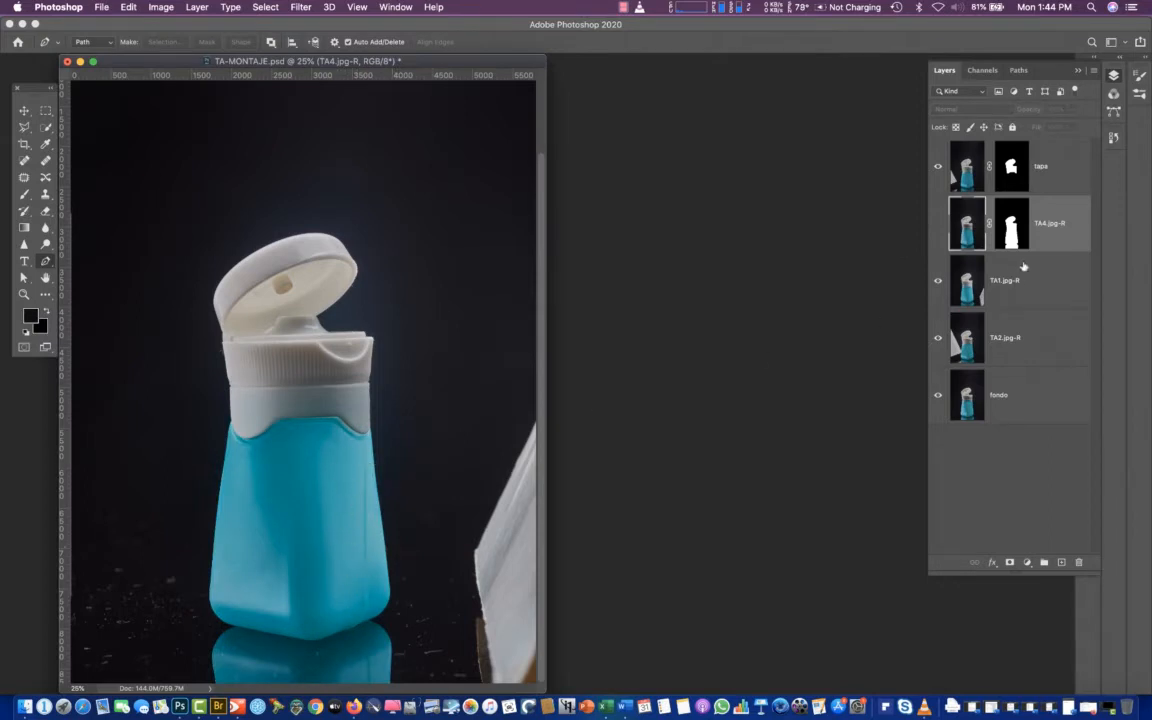
click(937, 224)
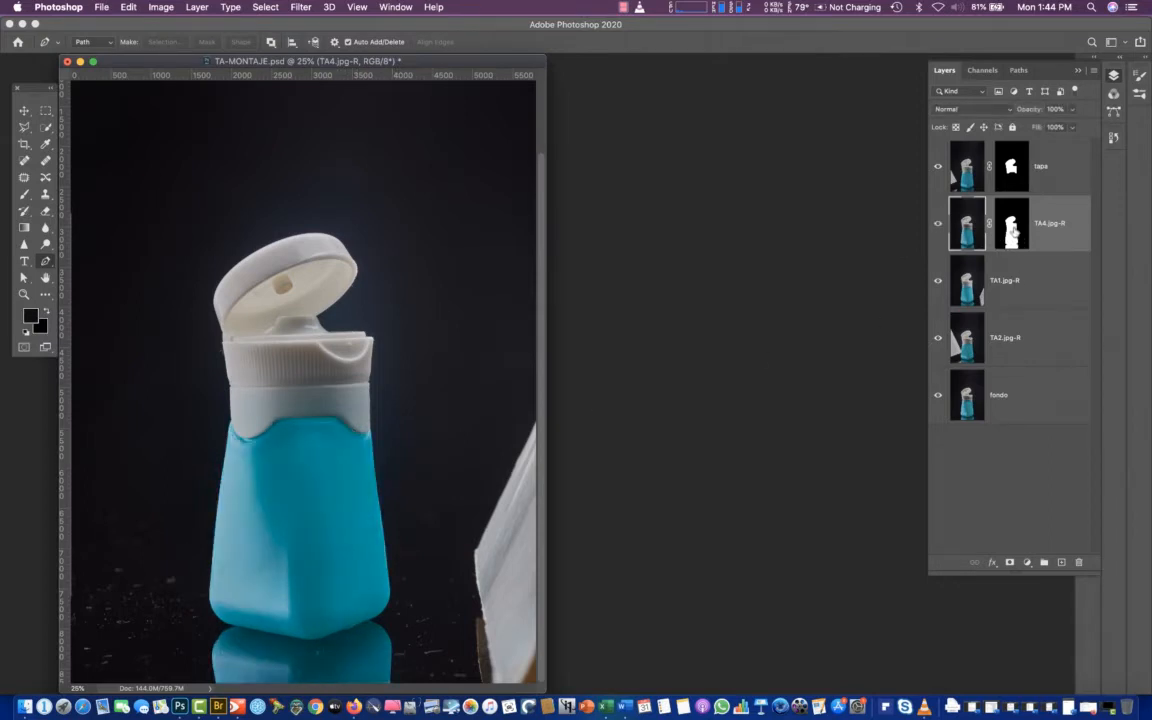
Apply a black-to-white linear gradient in Multiply mode to the TA4.jpg-R mask, running leftward across the body to fade out the bottle's right side
alt+click(1015, 232)
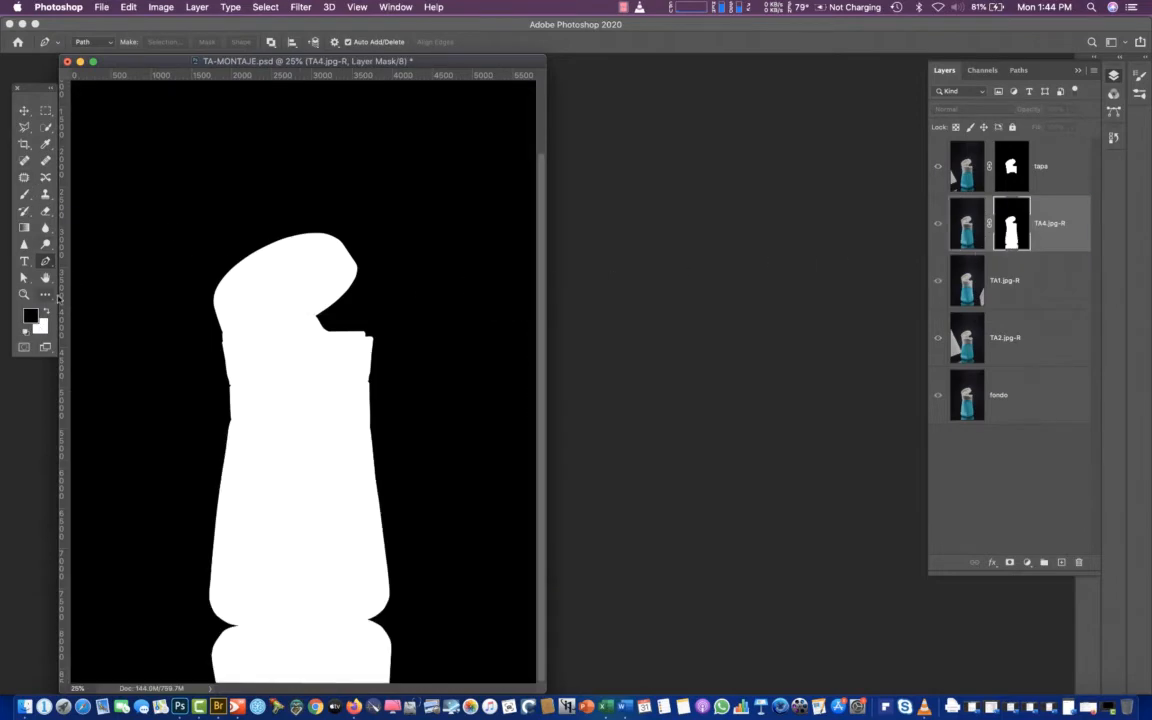
click(24, 227)
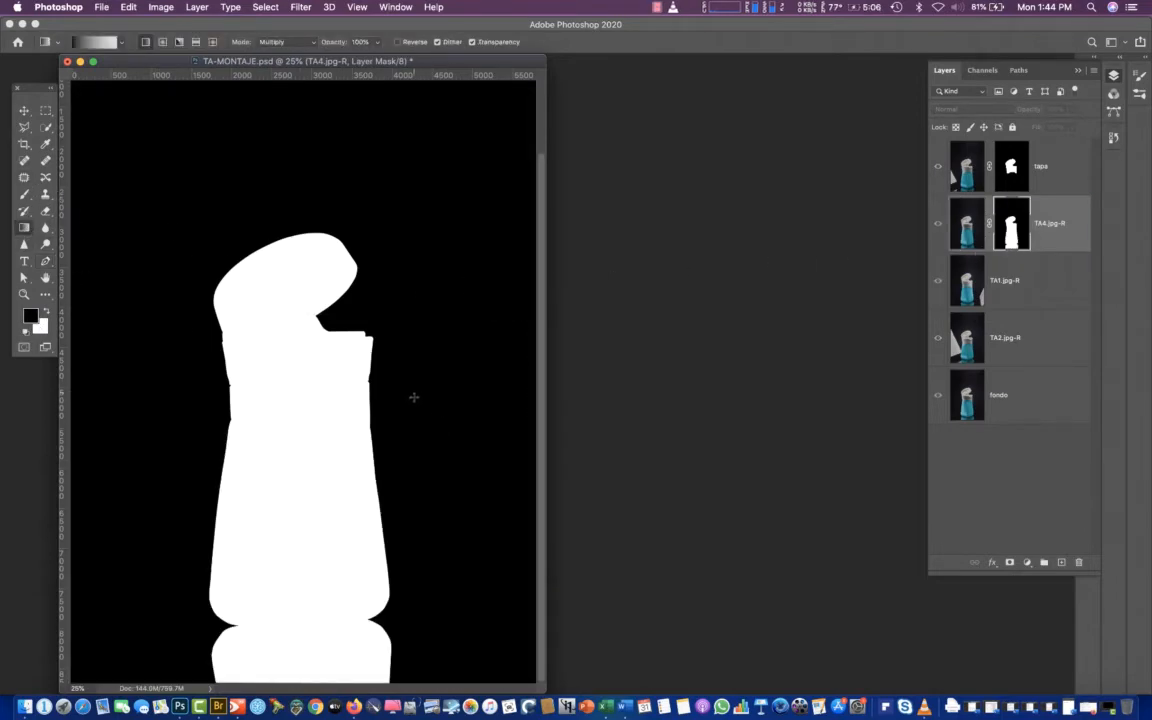
click(121, 44)
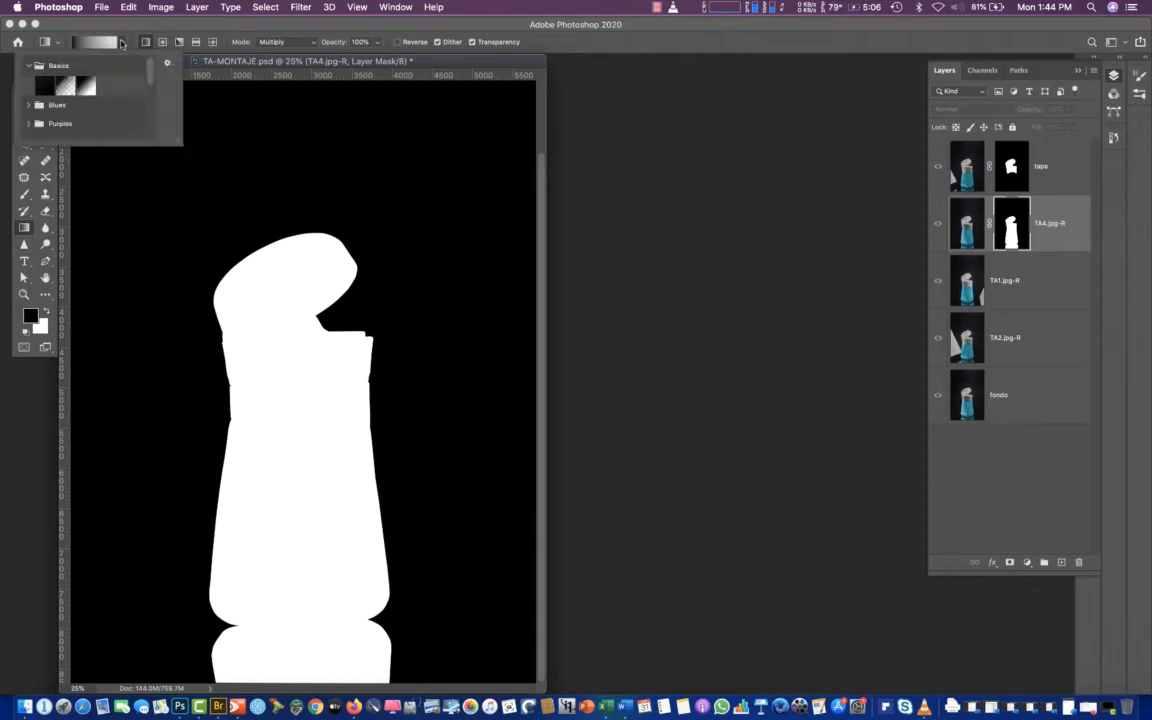
double_click(89, 88)
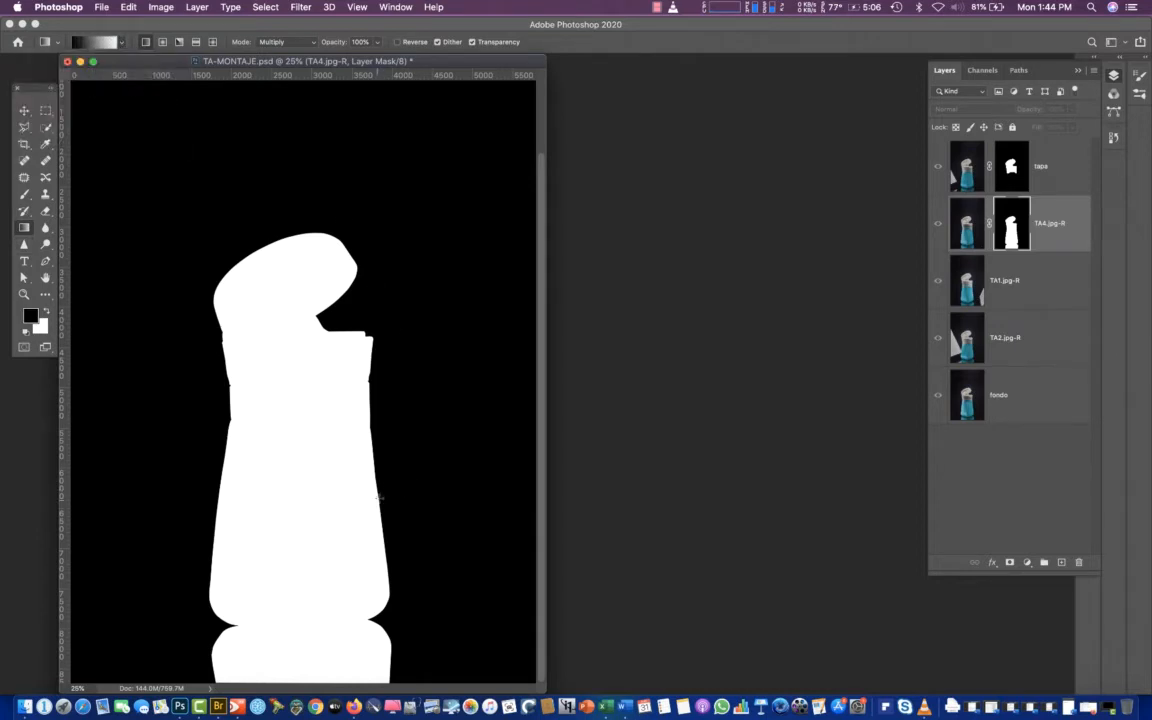
drag(353, 500, 267, 501)
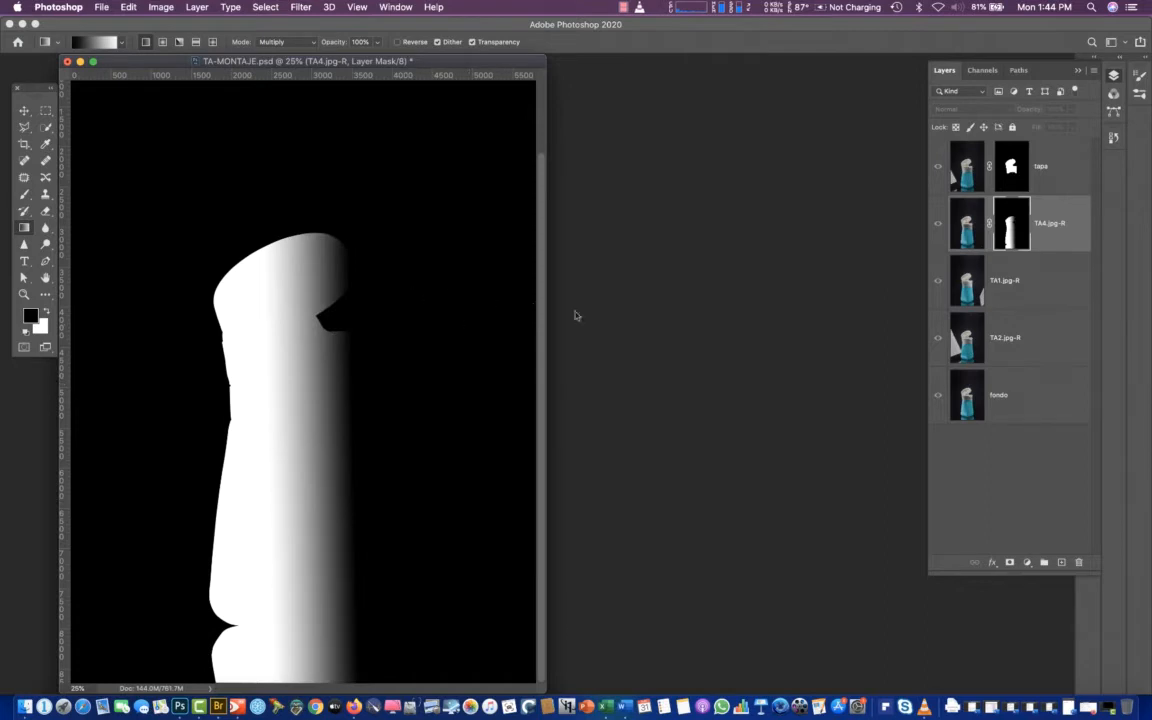
Return to the image, toggle TA4.jpg-R to compare the gradient mask's effect, and undo the last visibility change
click(963, 230)
click(937, 228)
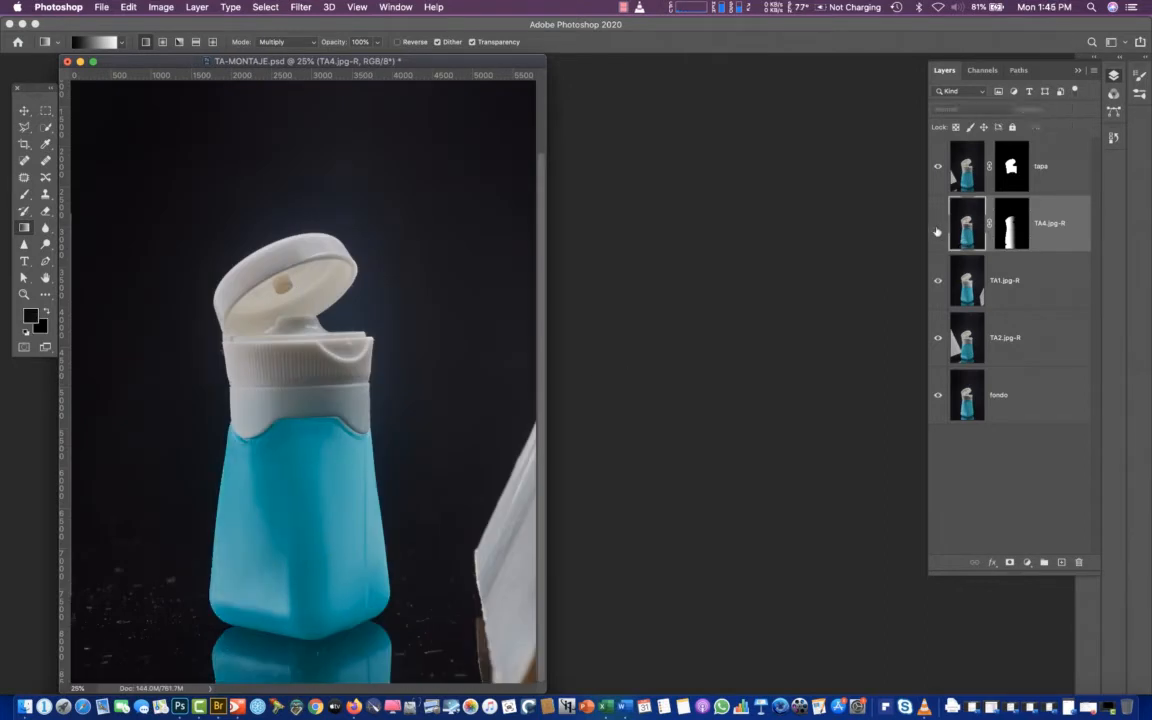
click(937, 226)
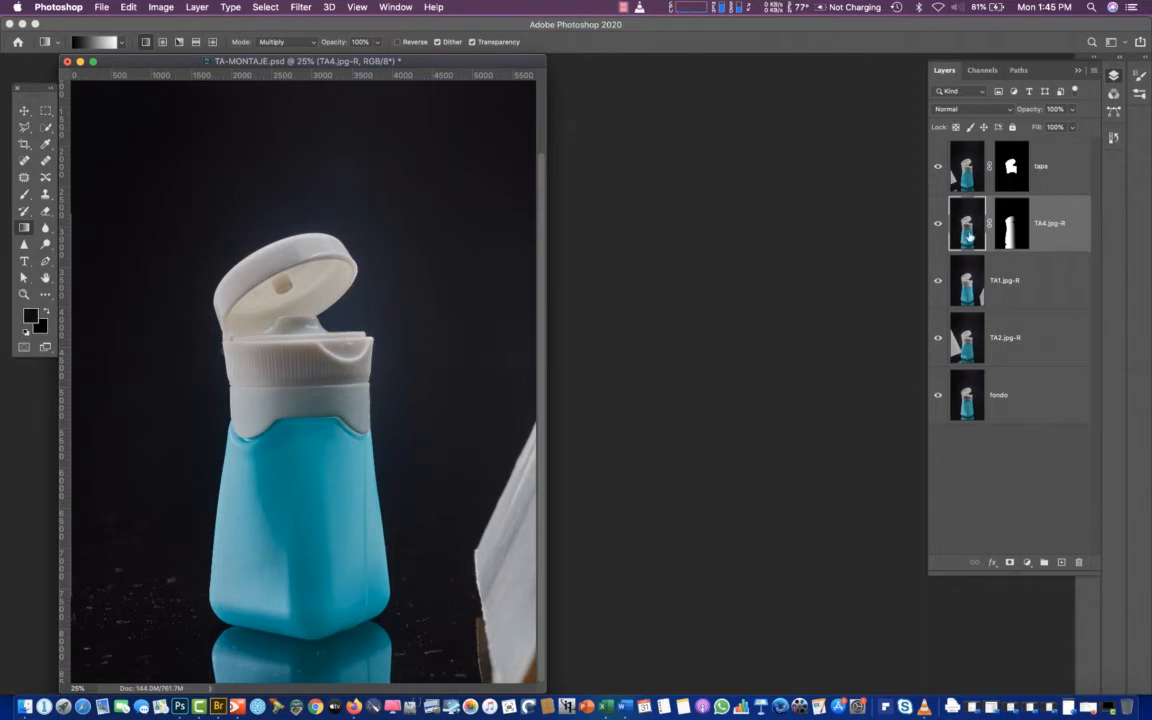
click(934, 232)
click(935, 226)
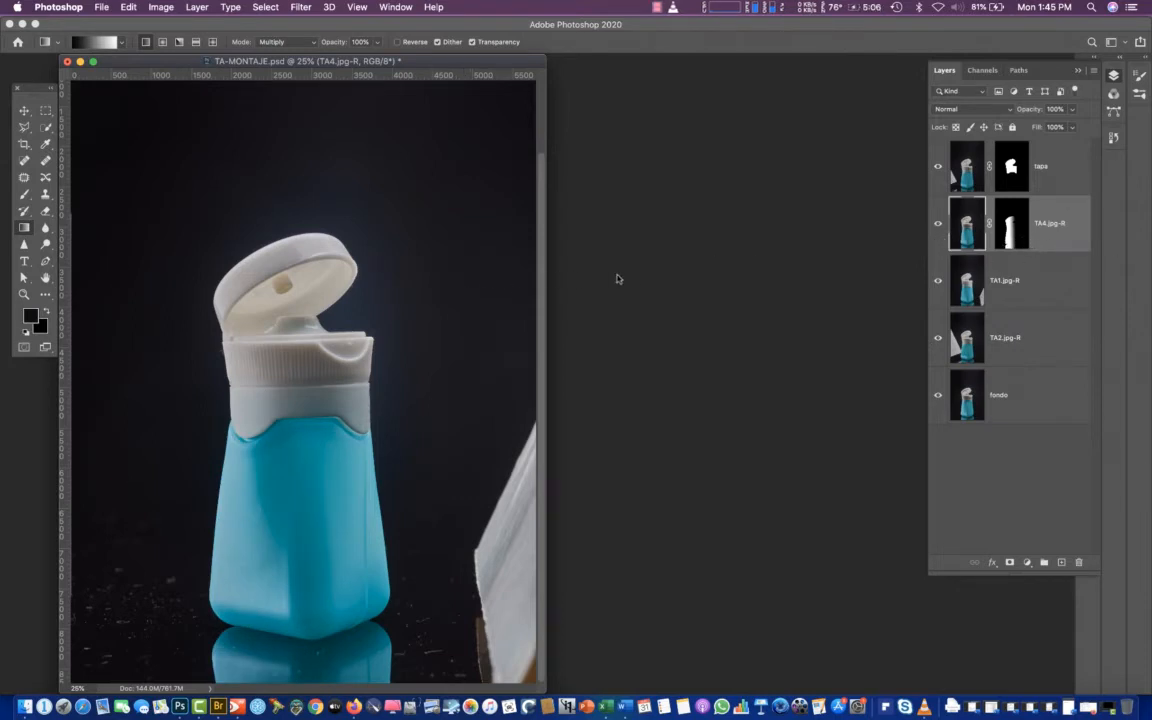
key(super+z)
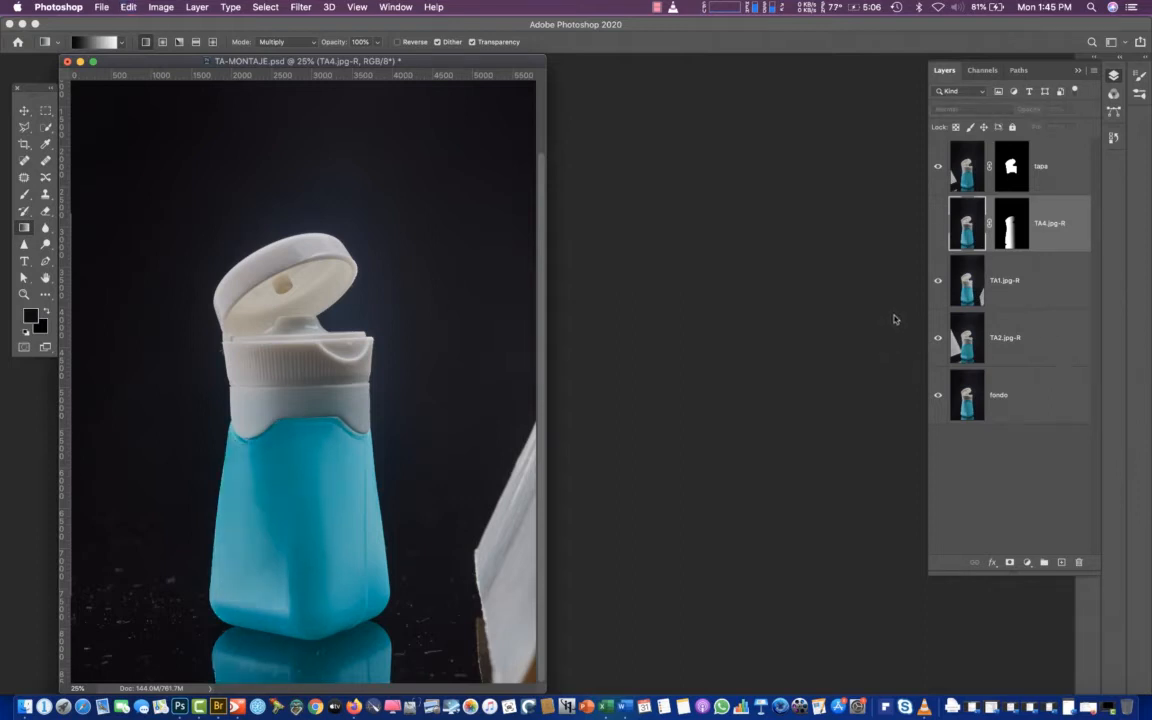
Revert the document to the history state just before the TA4.jpg-R mask gradient and return to the layer list
key(super+z)
key(super+z)
key(super+z)
key(super+z)
key(super+z)
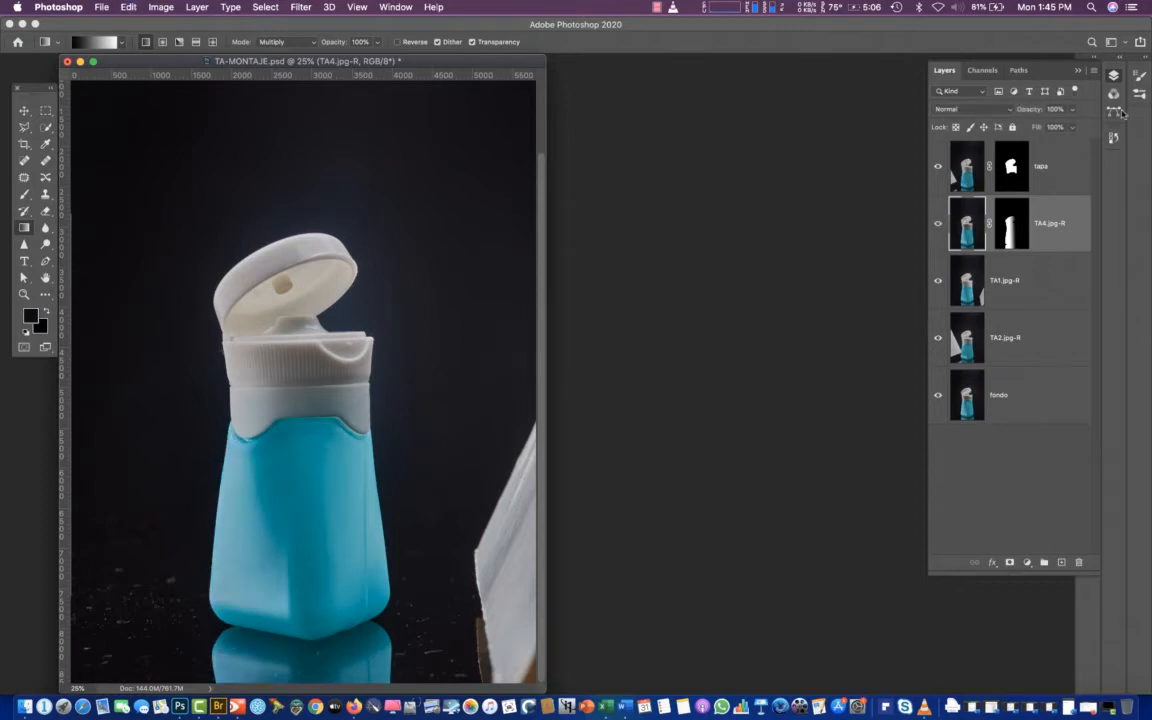
click(1113, 140)
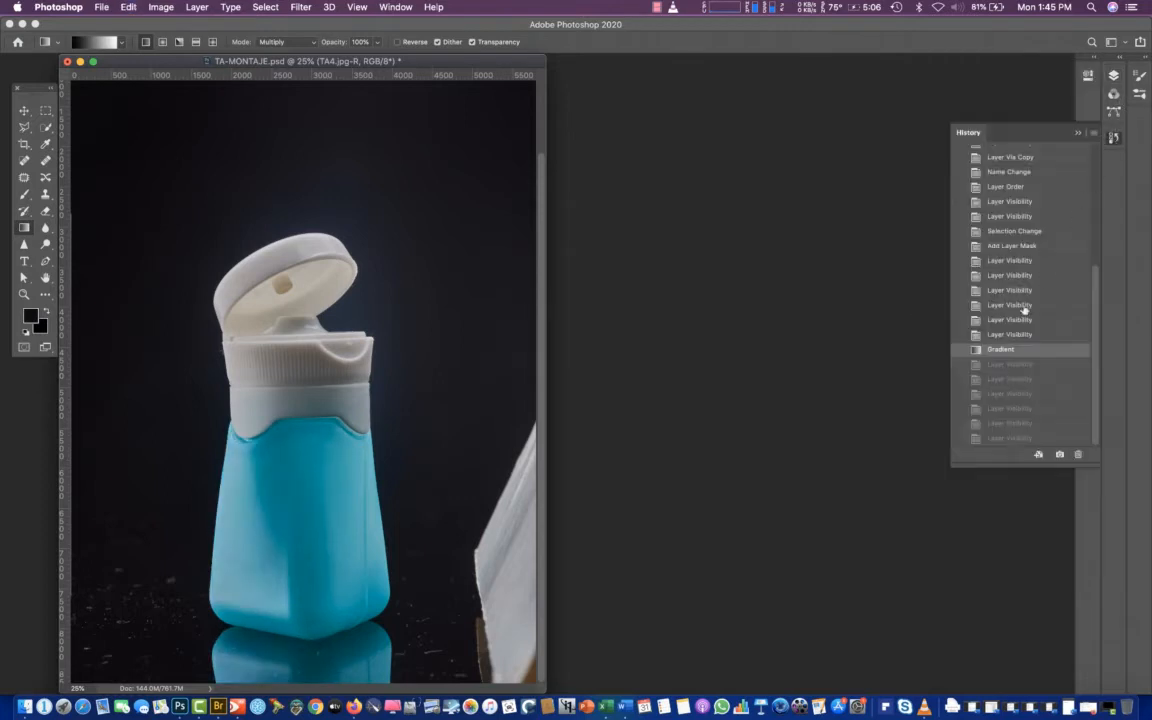
click(1004, 334)
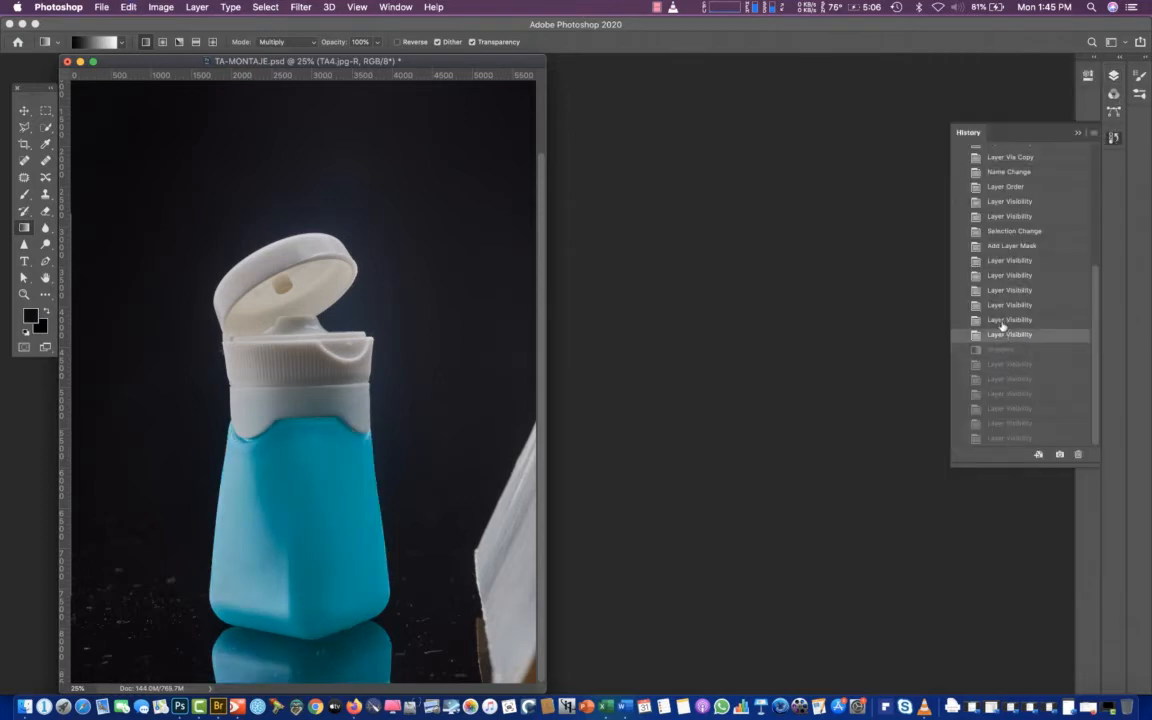
click(1113, 76)
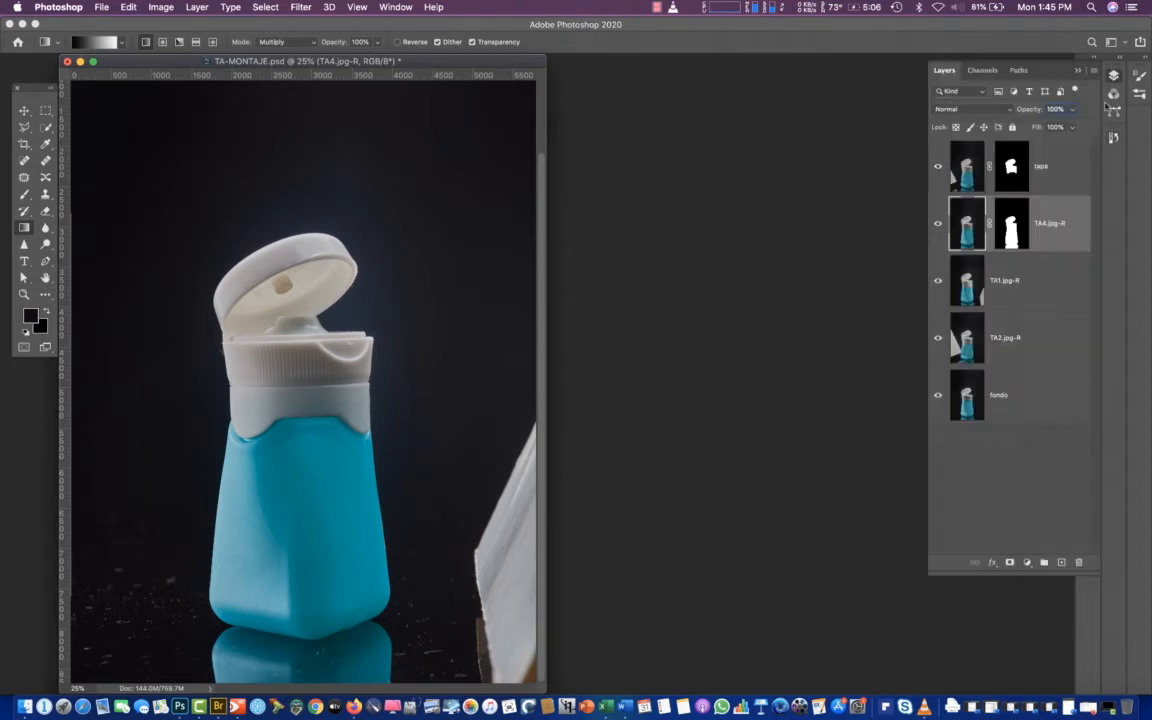
Reapply the black-to-white linear gradient in Multiply mode to the TA4.jpg-R mask, running a short distance leftward from the bottle's centre edge
click(1010, 235)
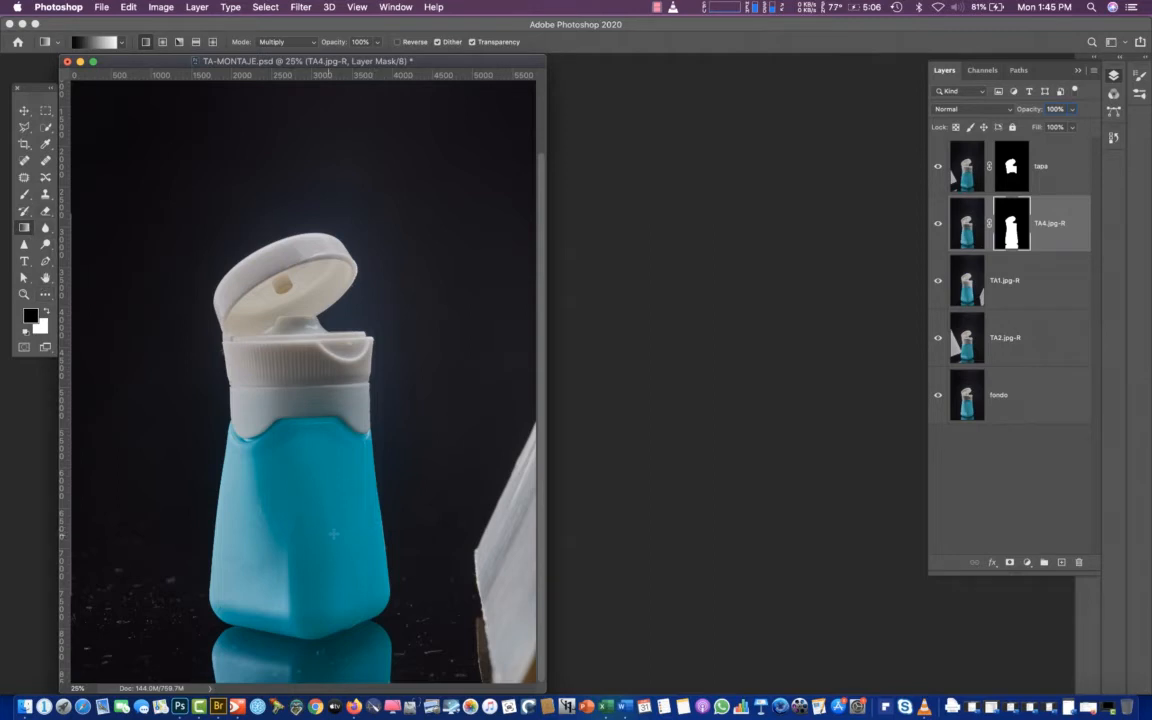
drag(304, 530, 266, 531)
drag(266, 531, 266, 531)
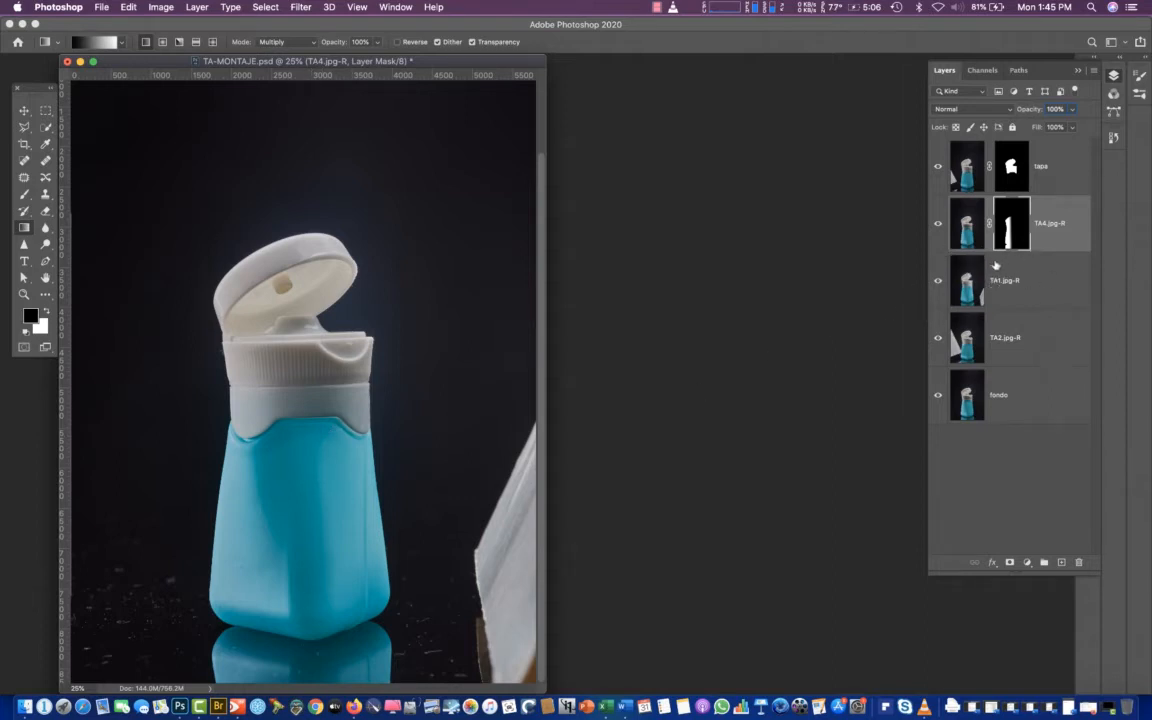
Toggle the tapa layer's visibility to compare the cap's lighting, and hide and restore TA1.jpg-R to check the body beneath
click(938, 166)
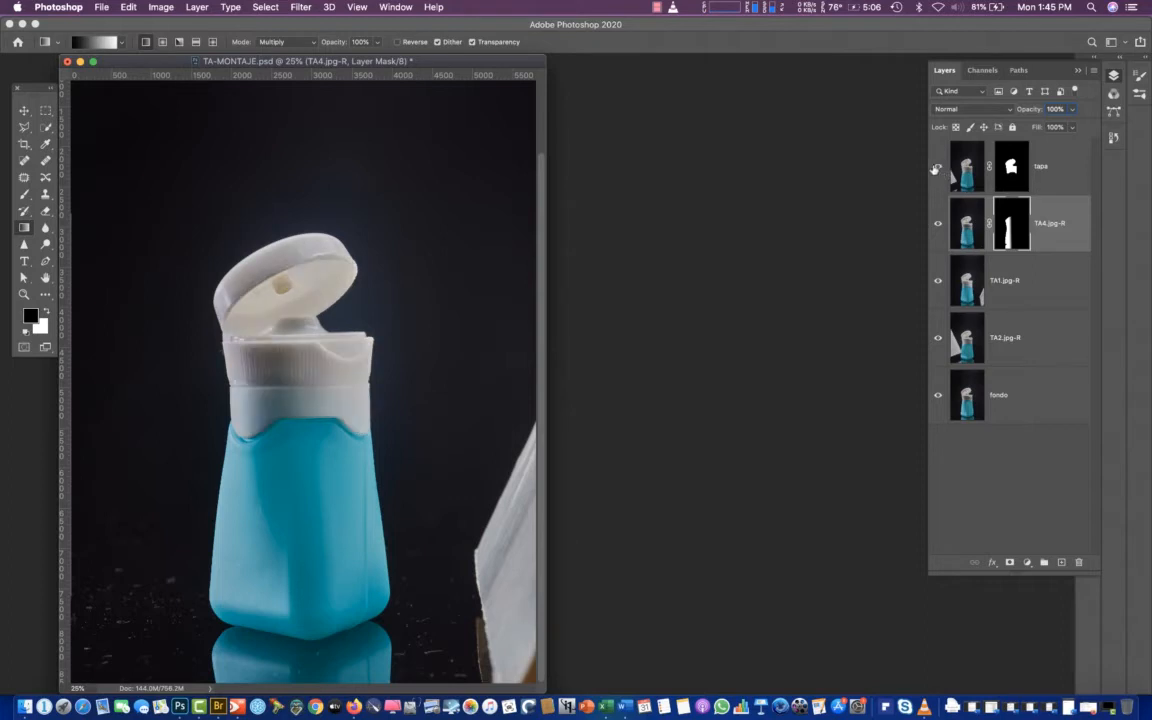
click(937, 167)
click(937, 168)
click(937, 168)
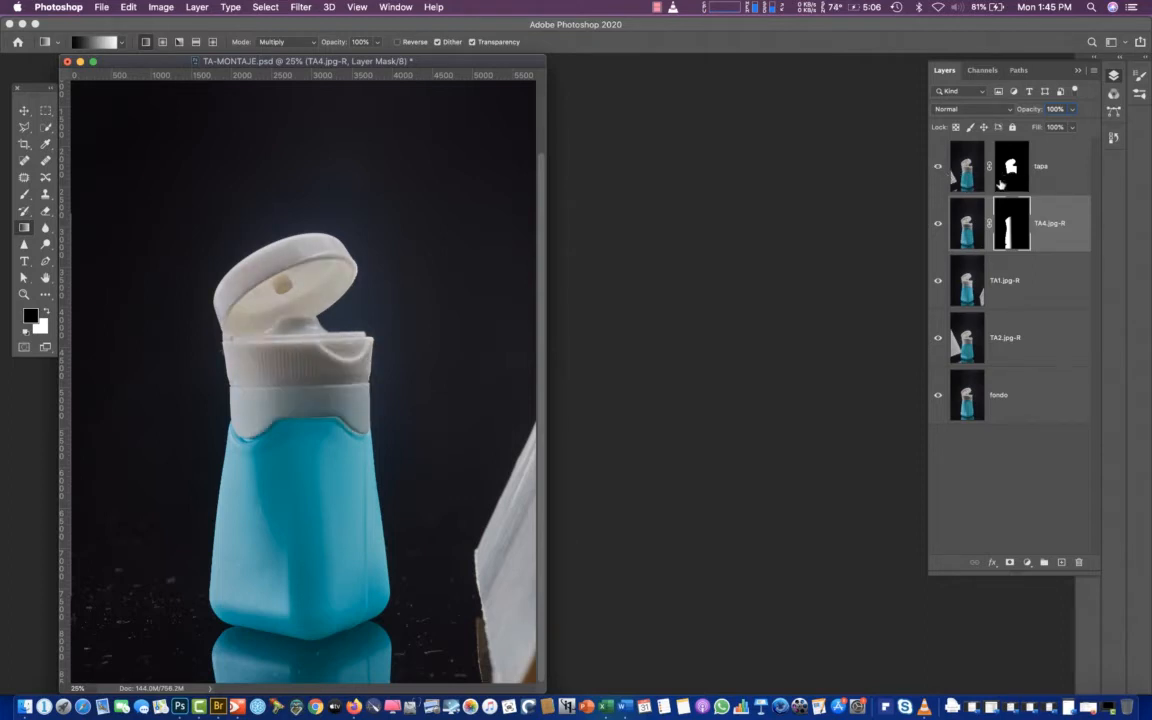
click(938, 168)
click(938, 168)
click(938, 168)
click(938, 168)
click(963, 179)
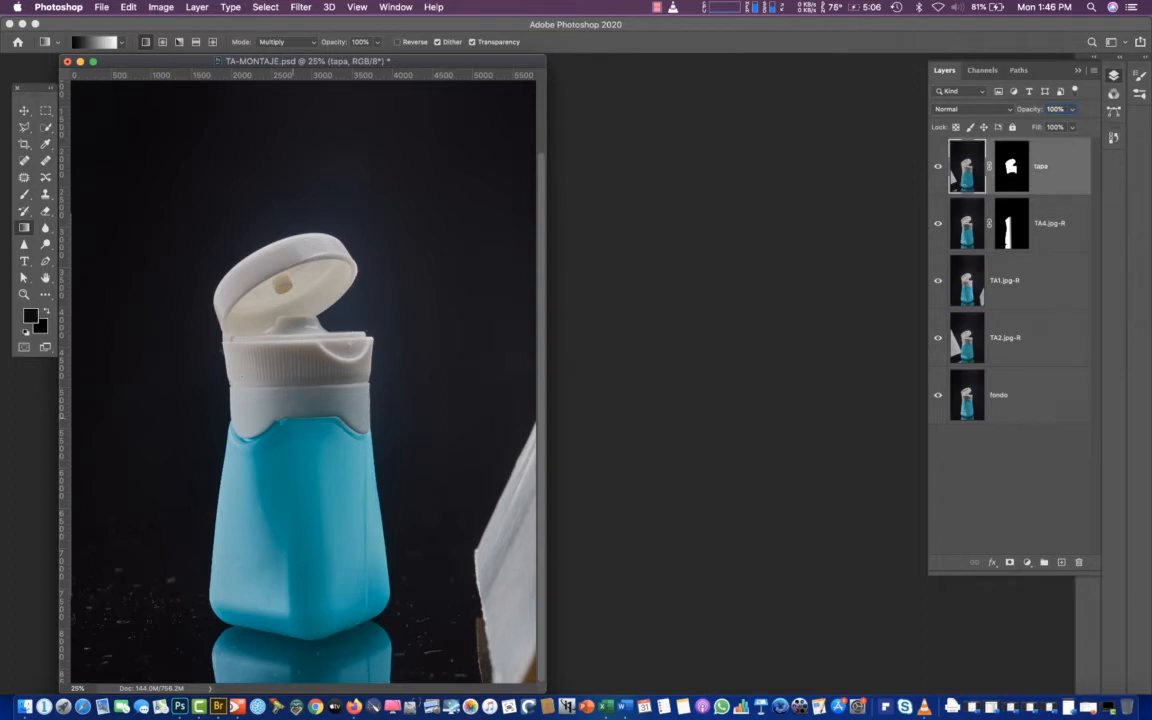
click(937, 168)
click(937, 168)
click(939, 284)
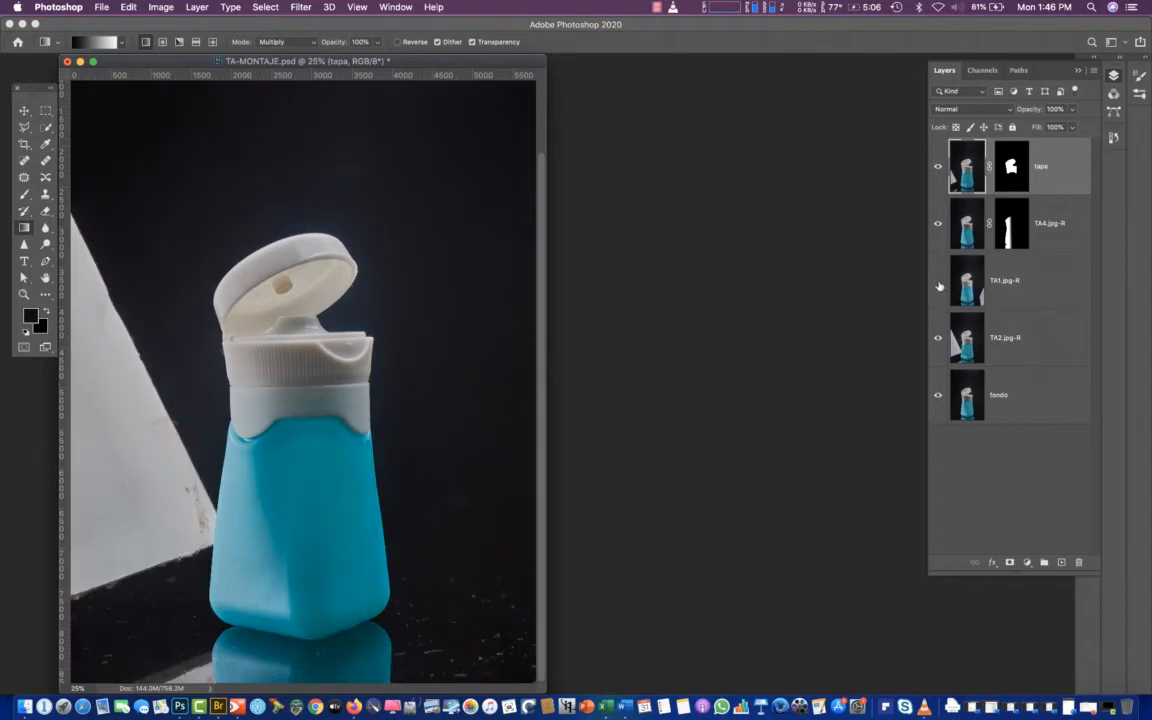
click(938, 283)
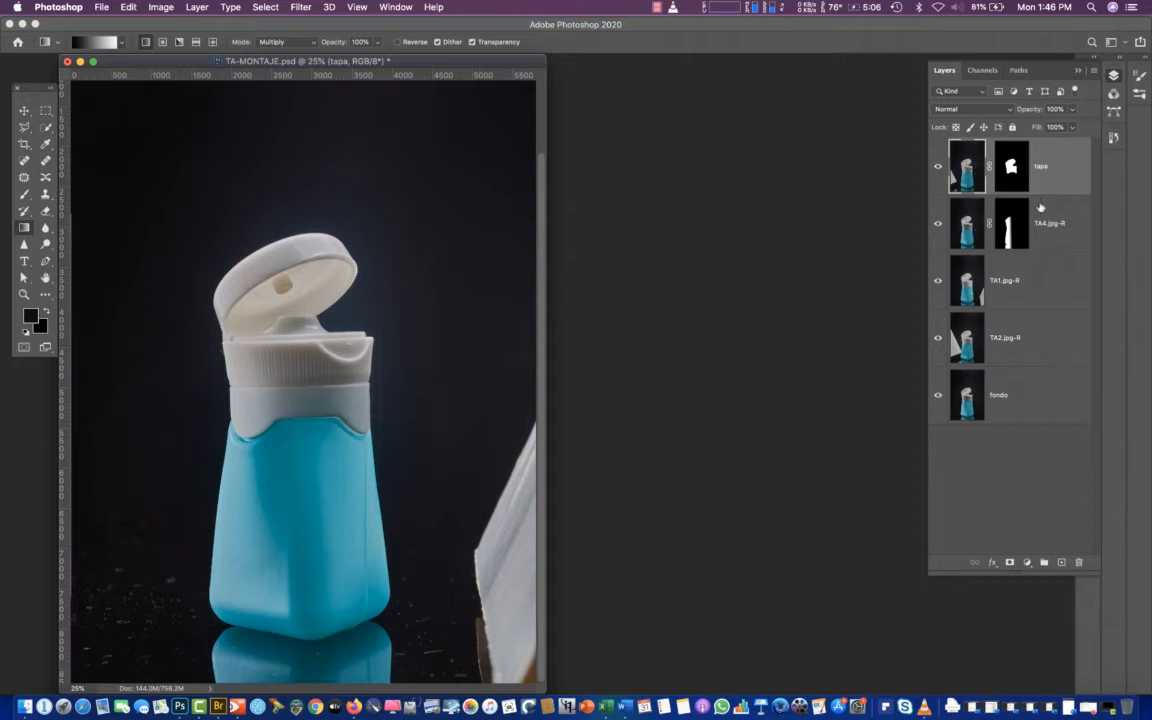
Compare the cap with tapa hidden and shown, and add a leftward black-to-white Multiply gradient to its mask, fading out the cap's right side
click(1011, 168)
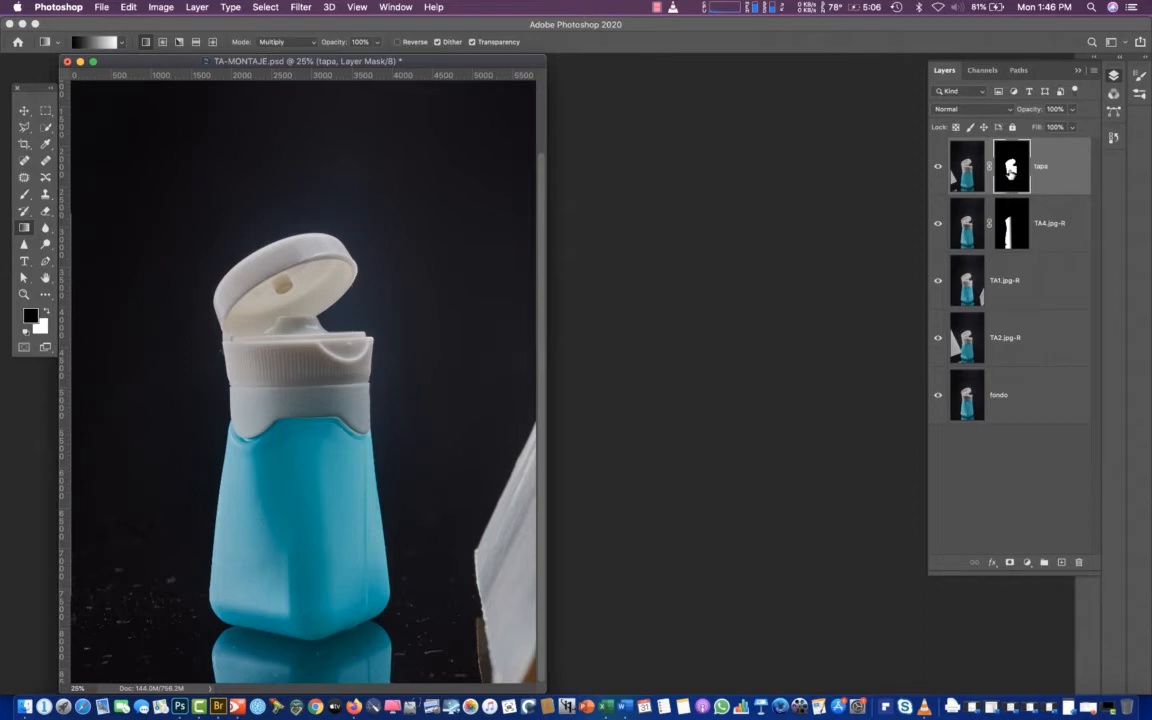
click(938, 166)
click(939, 167)
click(940, 172)
click(939, 168)
click(939, 168)
click(939, 168)
drag(321, 378, 321, 378)
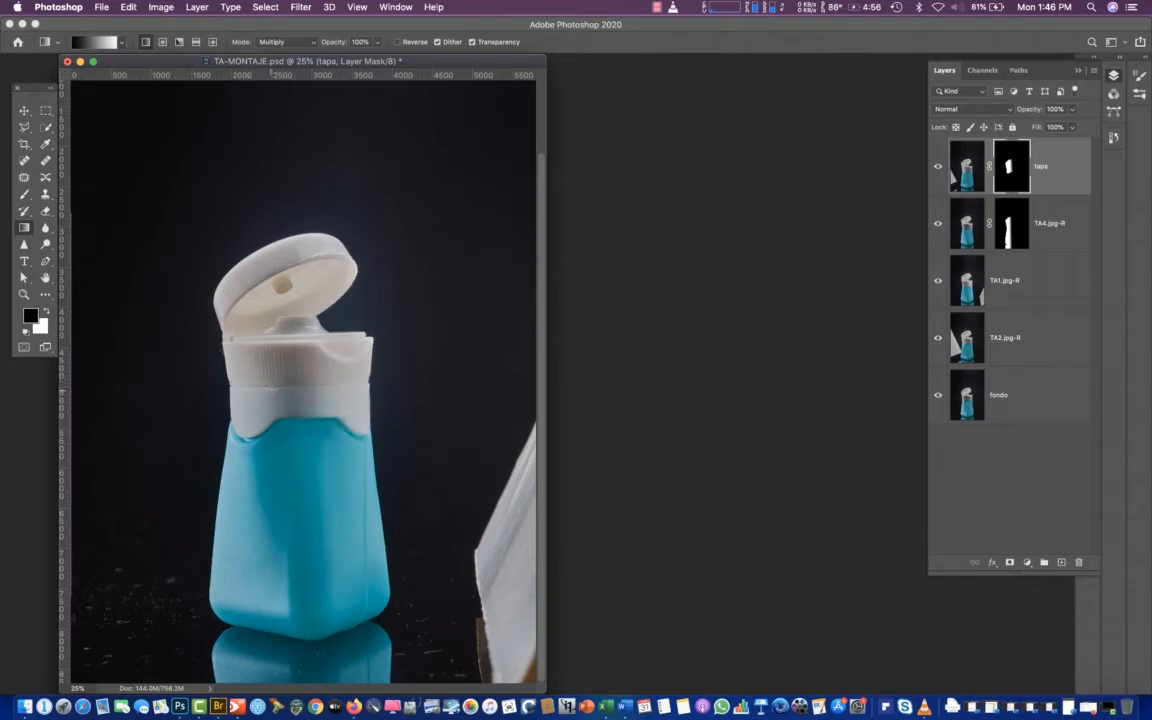
Inspect the tapa layer mask on its own, return to the image, and toggle TA4.jpg-R to compare the blended result
alt+click(1013, 177)
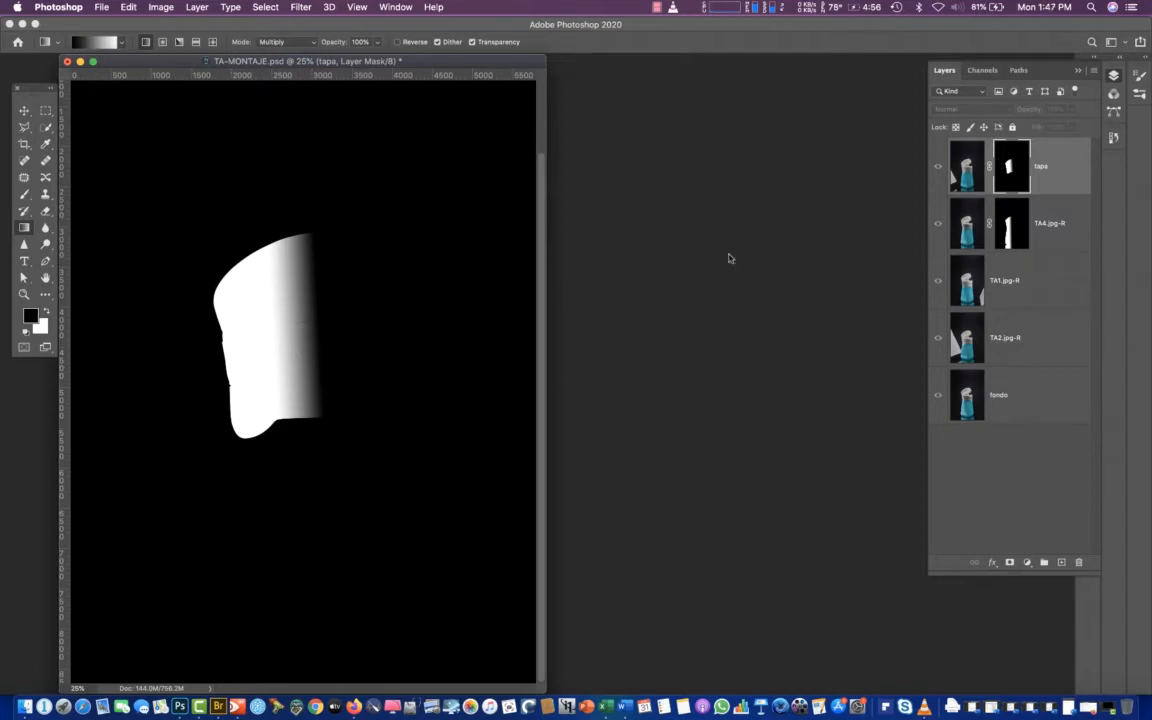
click(968, 176)
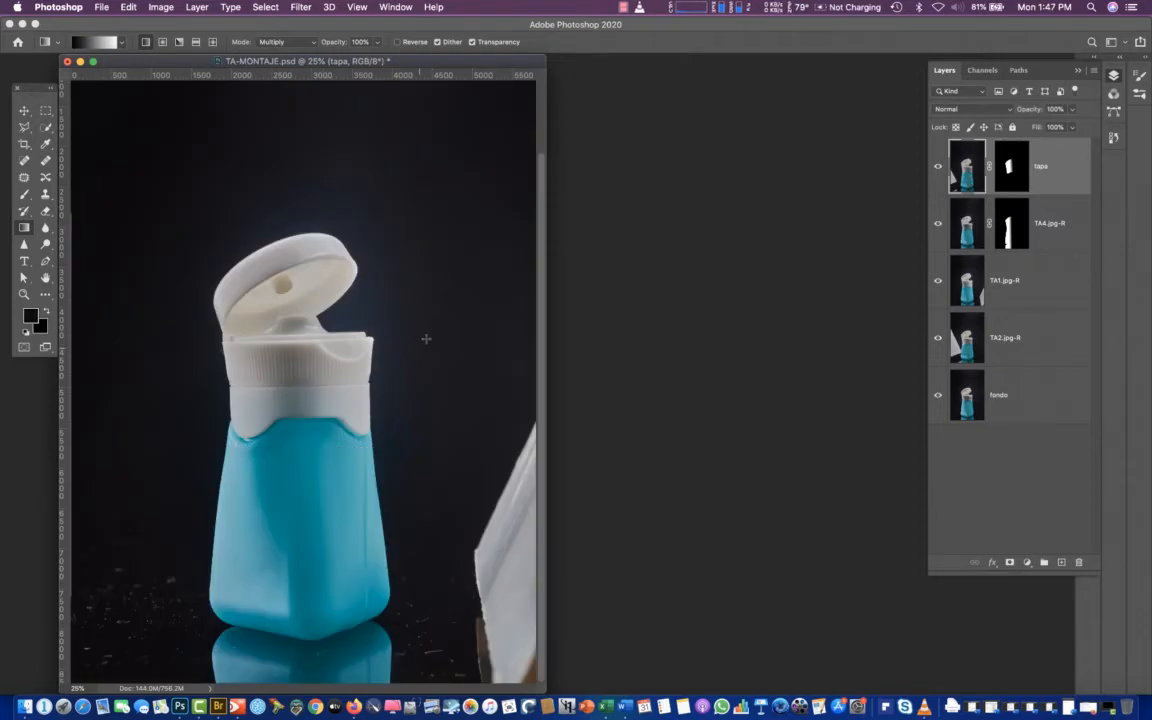
click(937, 224)
click(936, 226)
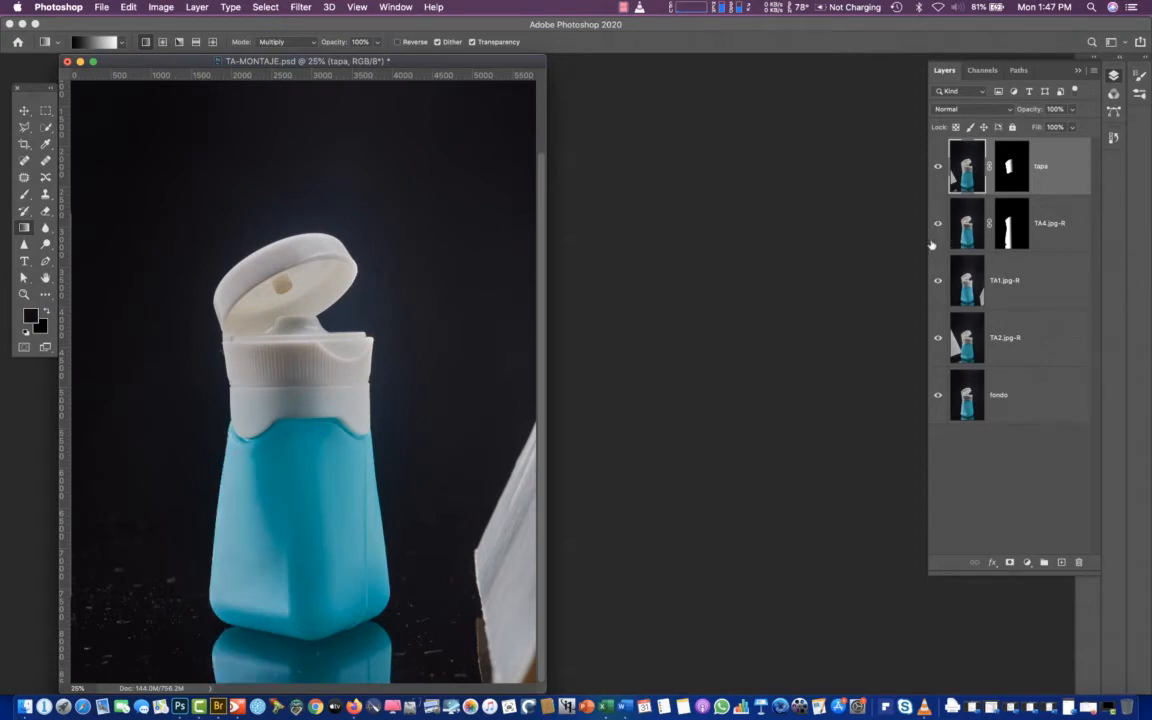
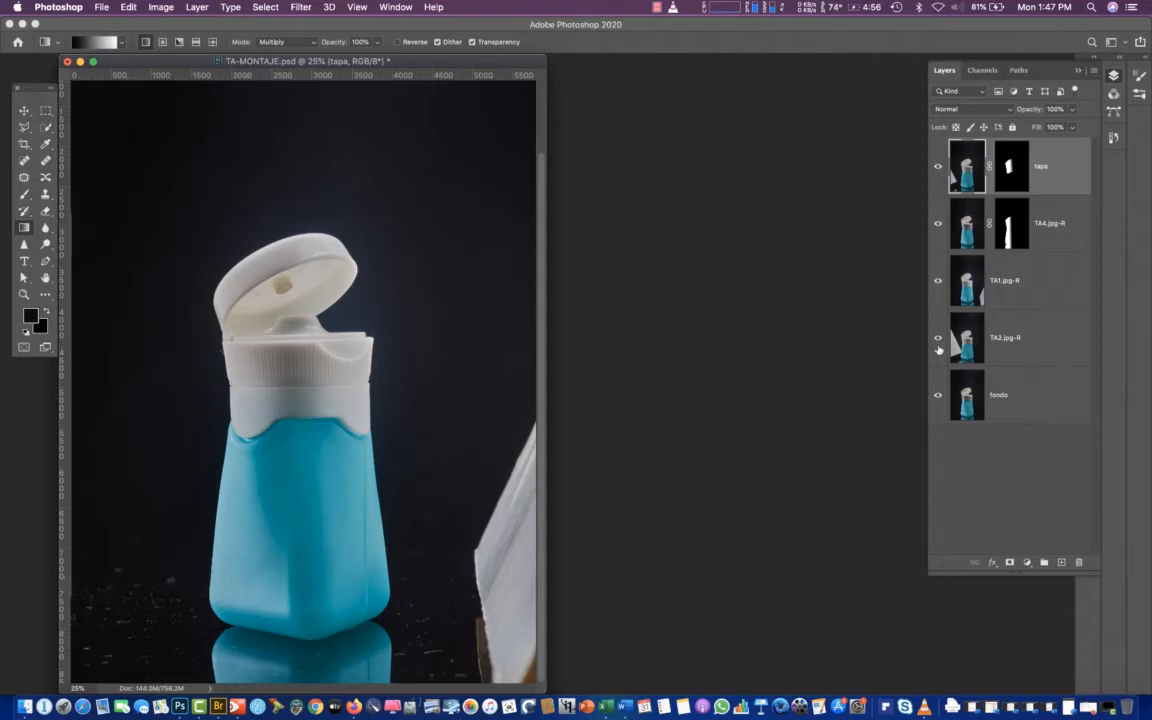
Select TA1.jpg-R and toggle its visibility to compare the bottle and background with and without it
click(972, 292)
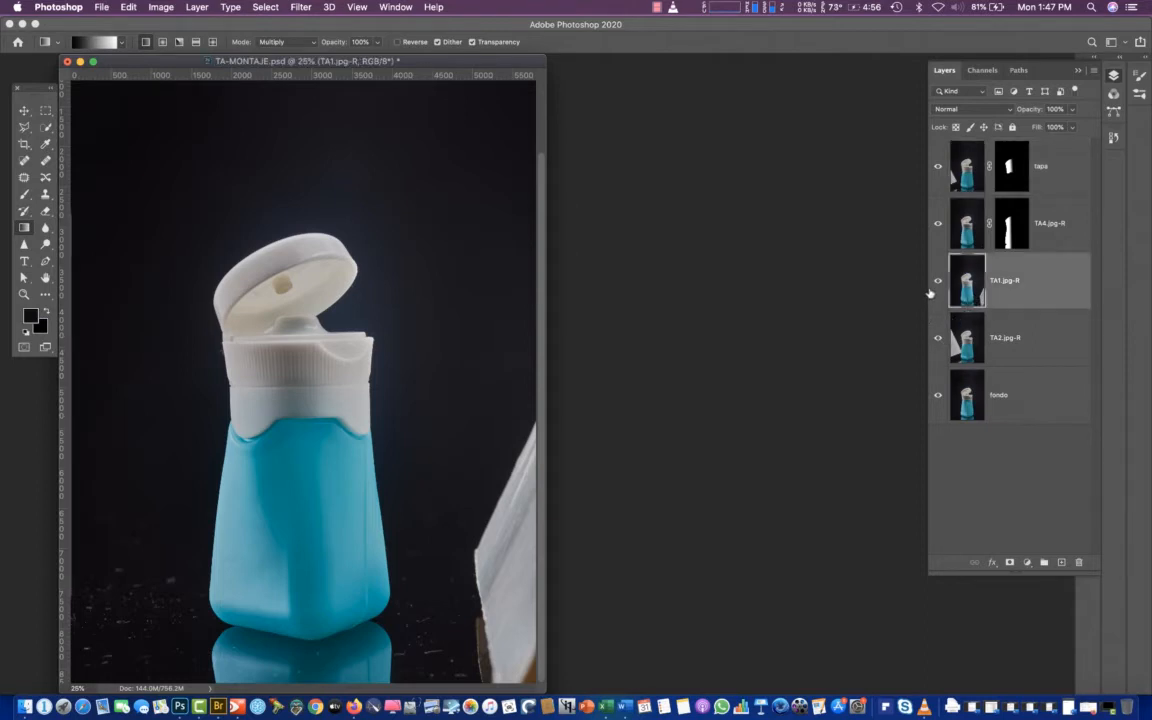
click(939, 284)
click(937, 285)
click(937, 283)
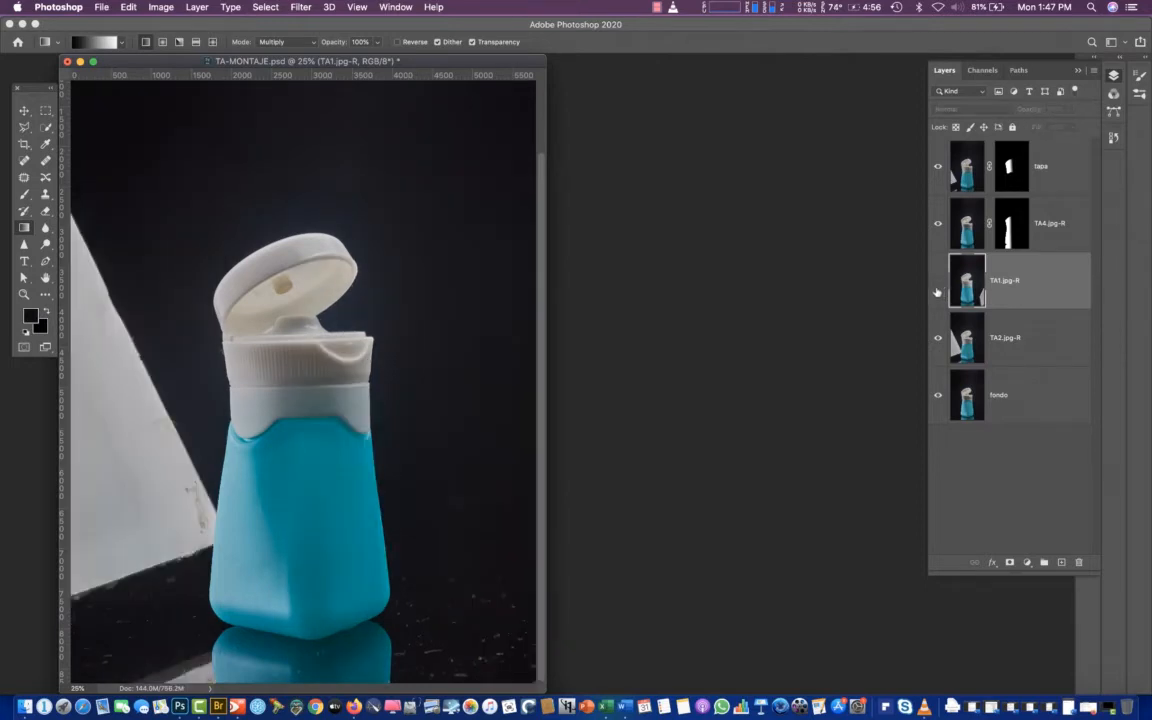
click(937, 285)
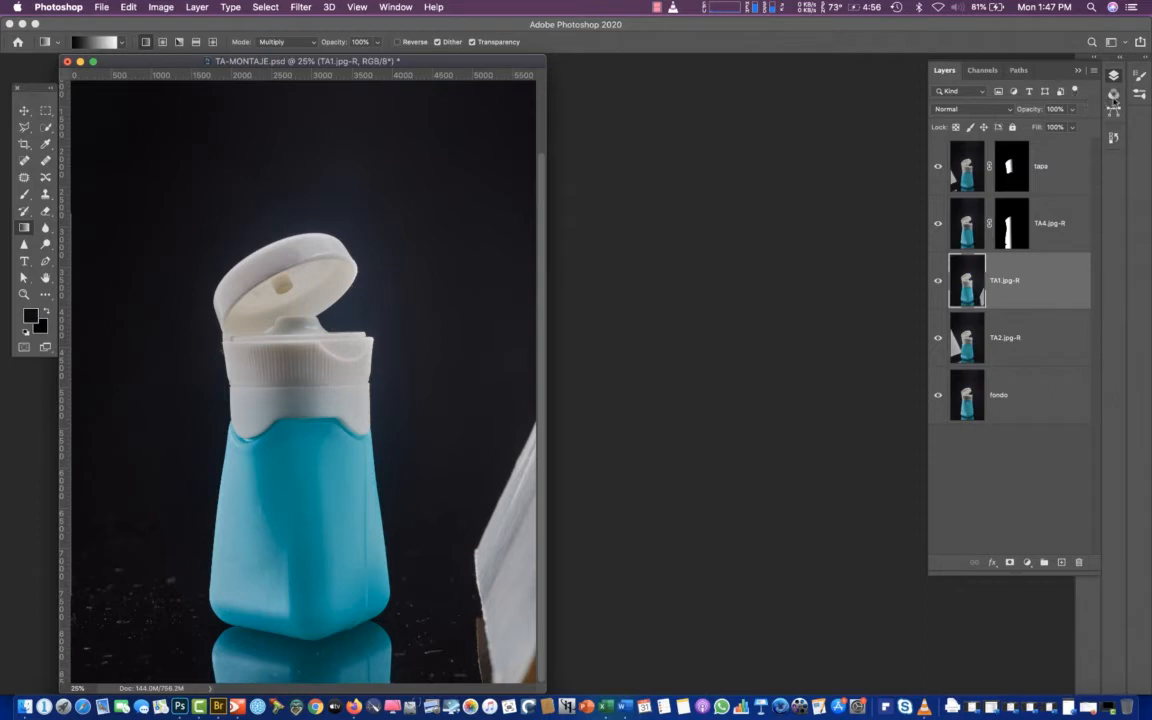
Load Path 1 as a new selection with a 1-pixel feather and use it to mask the TA1.jpg-R layer
click(1019, 70)
click(958, 123)
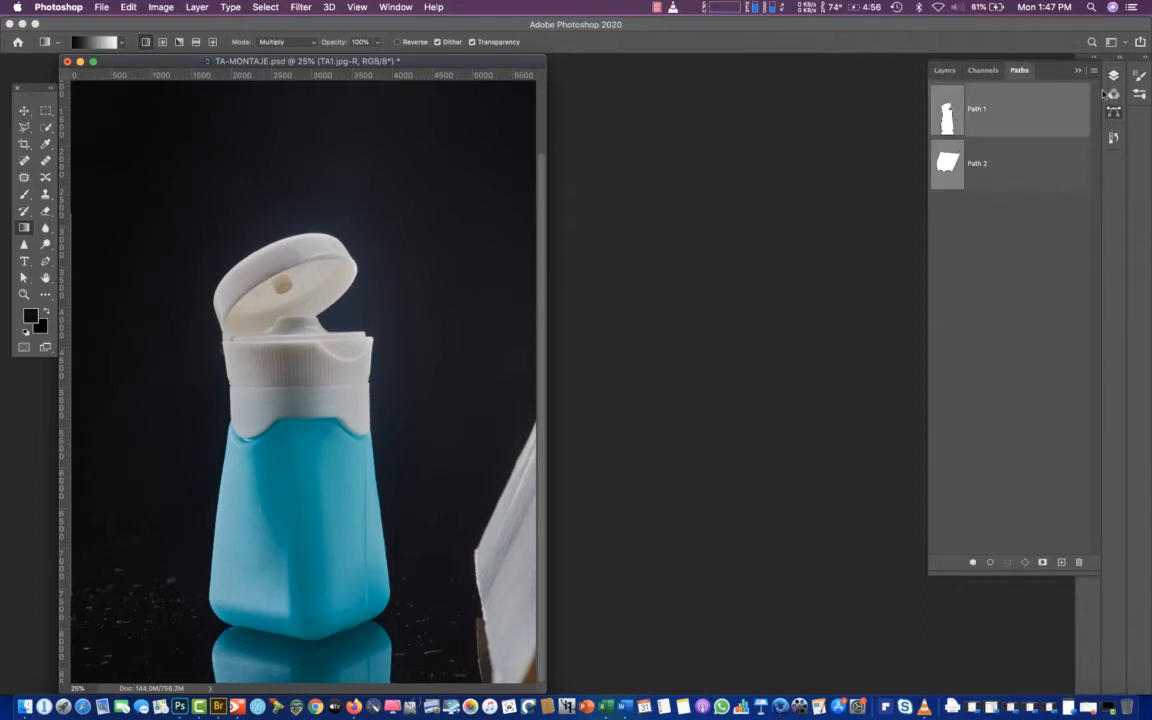
drag(1099, 75, 1087, 106)
click(1094, 72)
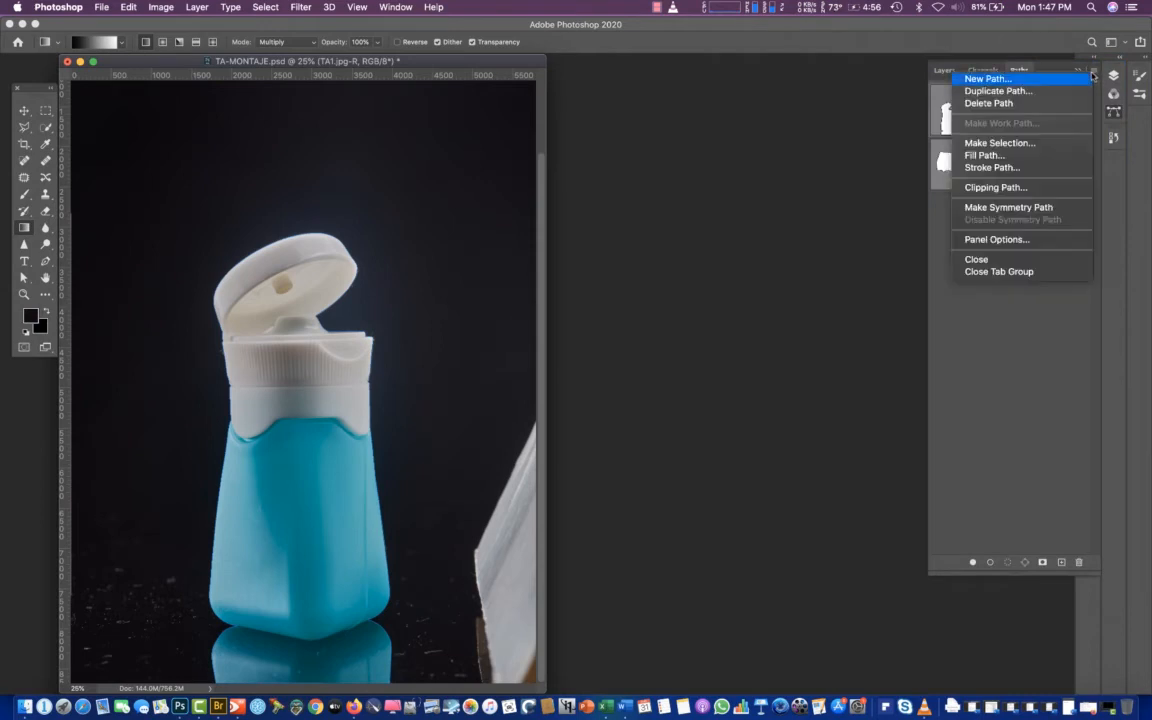
click(1011, 149)
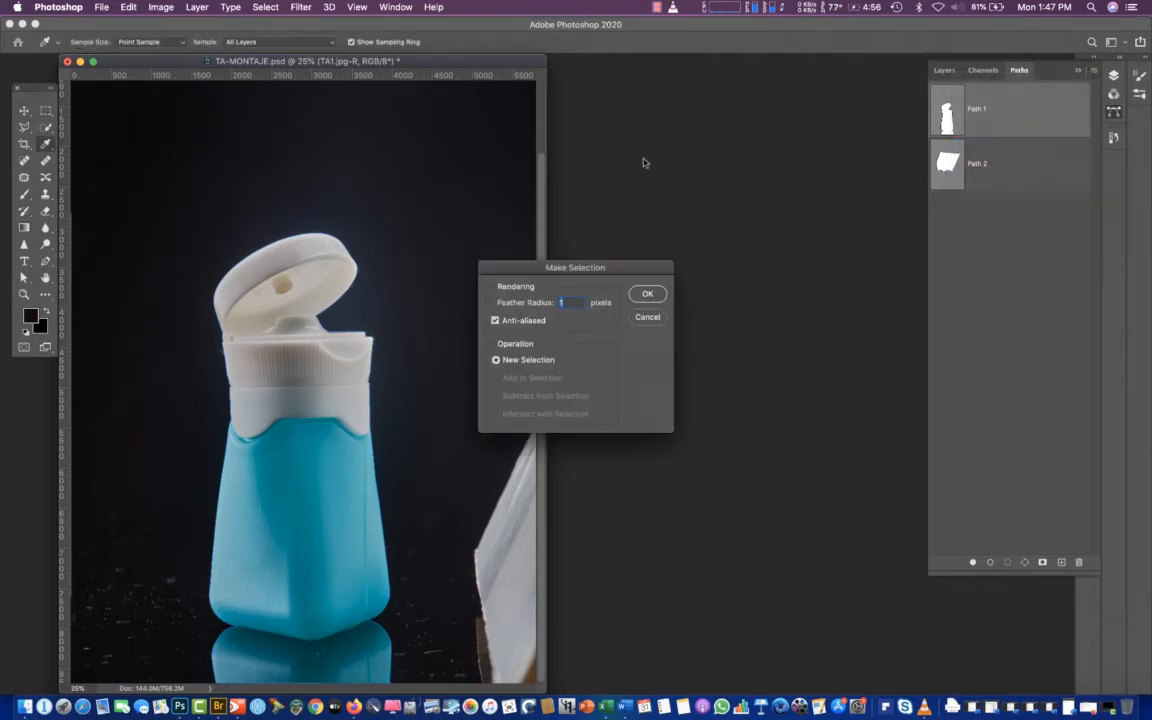
click(648, 294)
click(1113, 76)
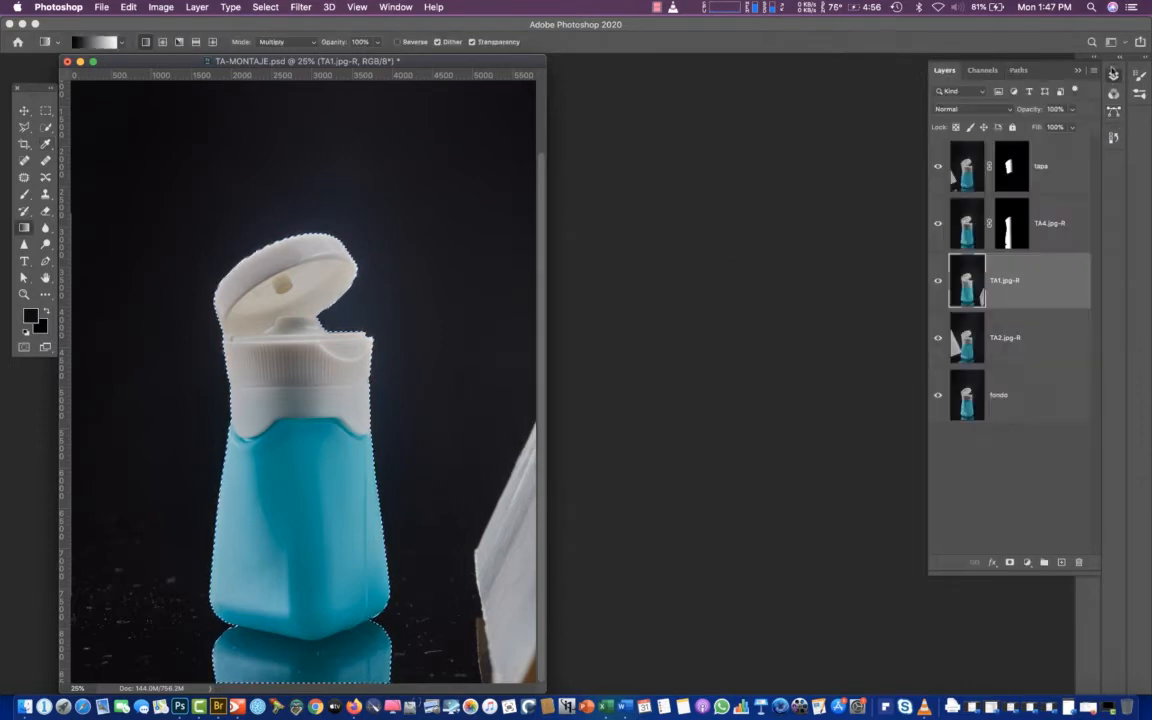
click(1009, 563)
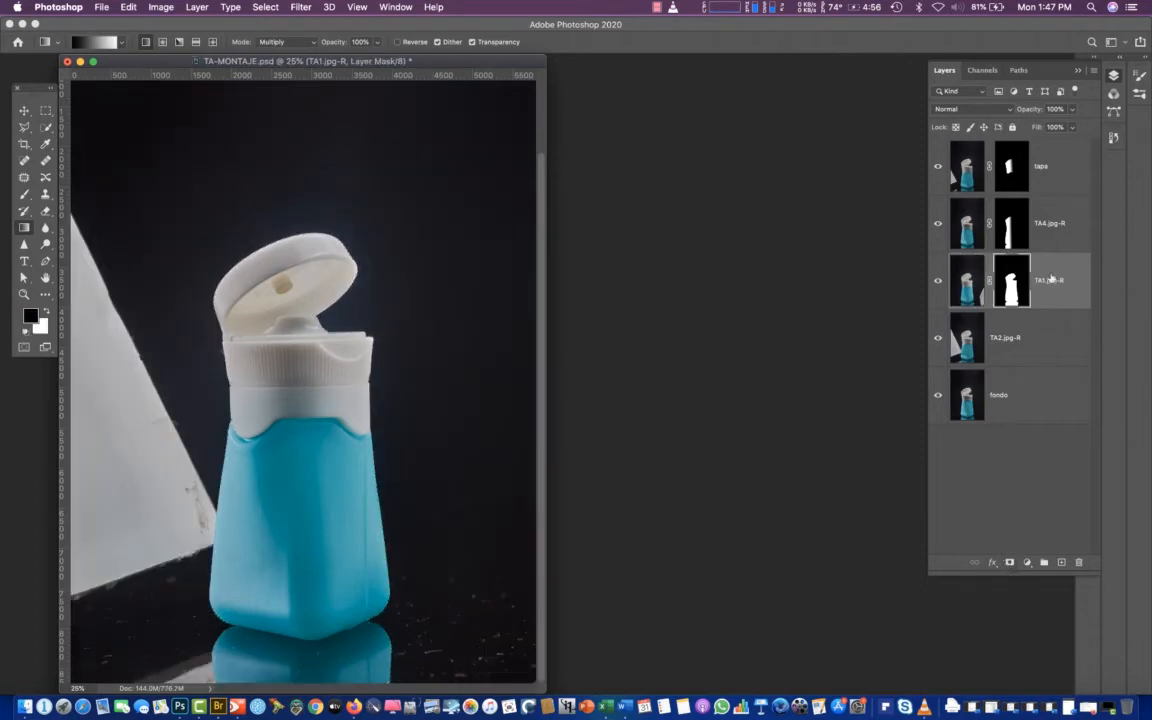
Compare the bottle with masked TA1.jpg-R hidden and shown, and place the fondo layer directly above TA2.jpg-R
click(939, 282)
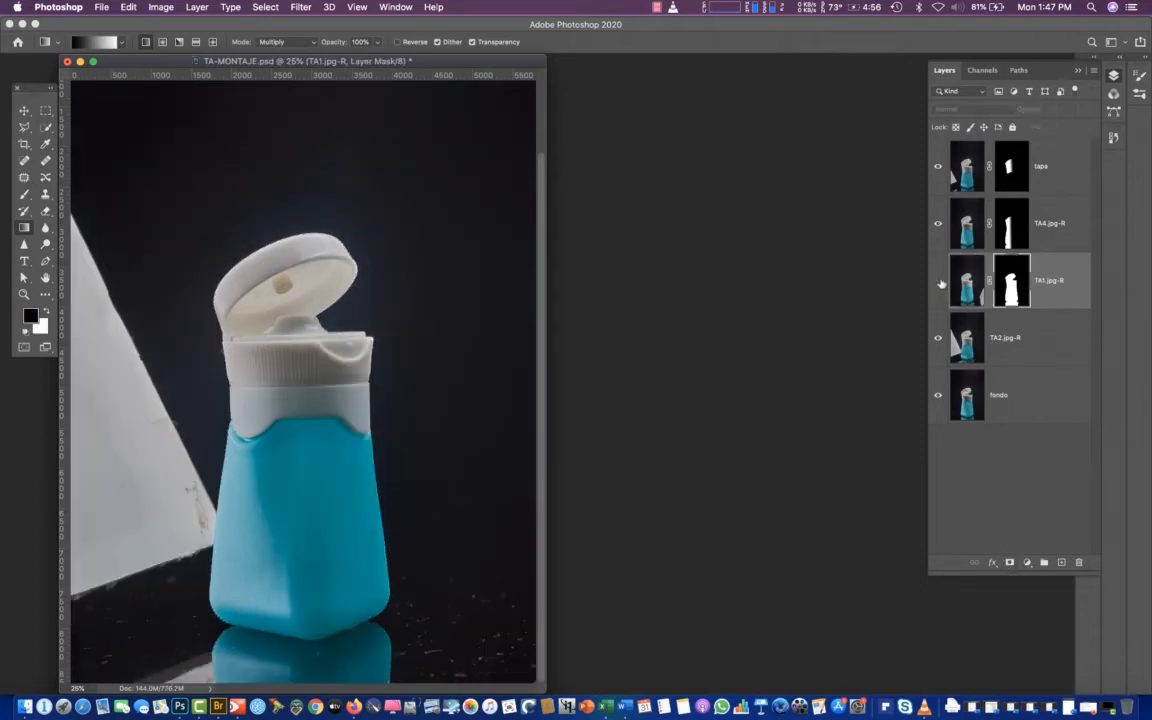
click(938, 283)
click(938, 283)
click(938, 284)
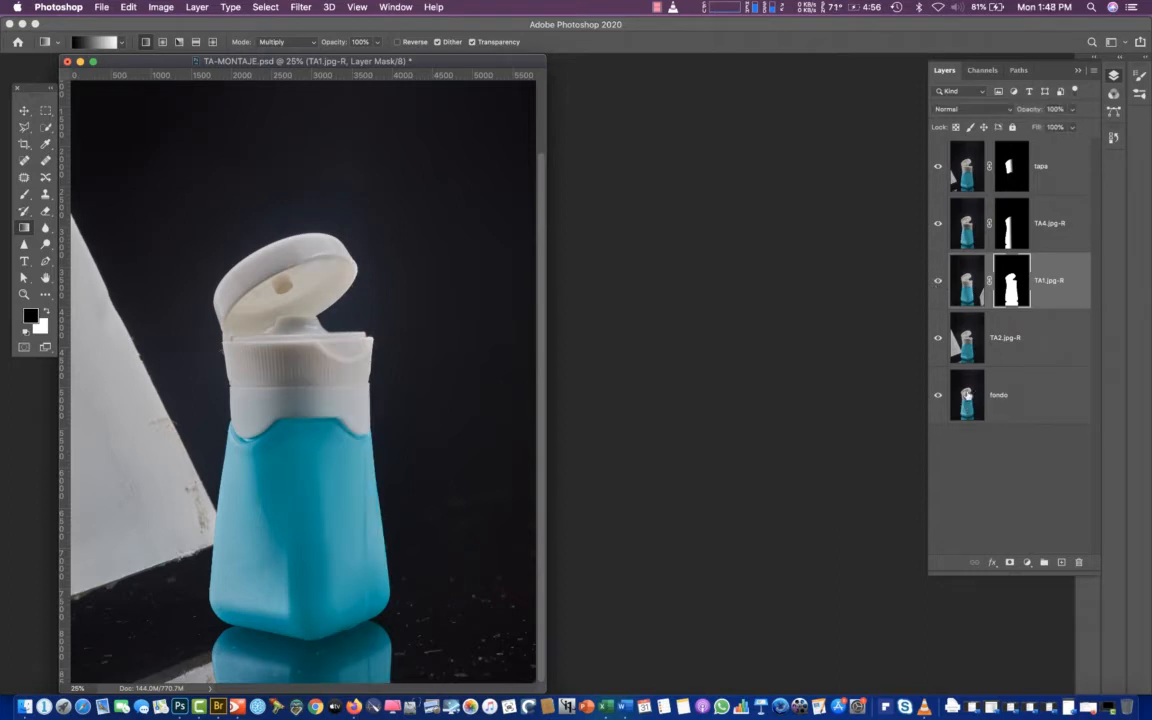
drag(967, 406, 963, 328)
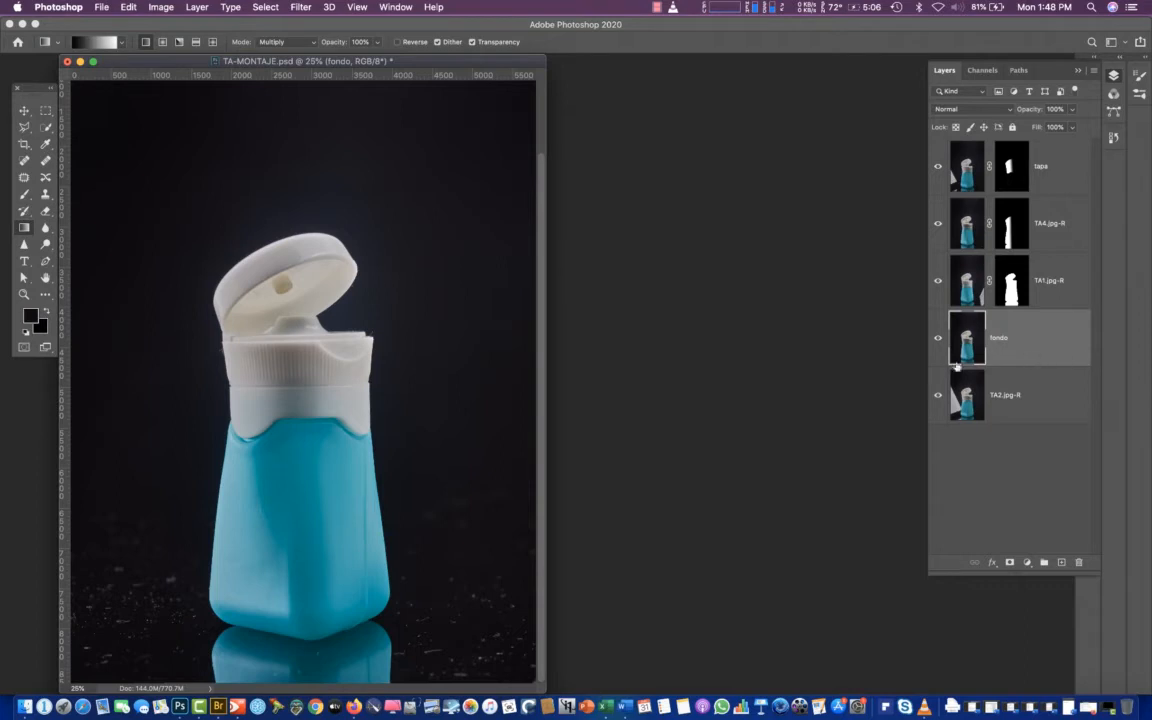
Compare TA2.jpg-R on its own against the full composite, and delete the TA2.jpg-R layer
click(952, 418)
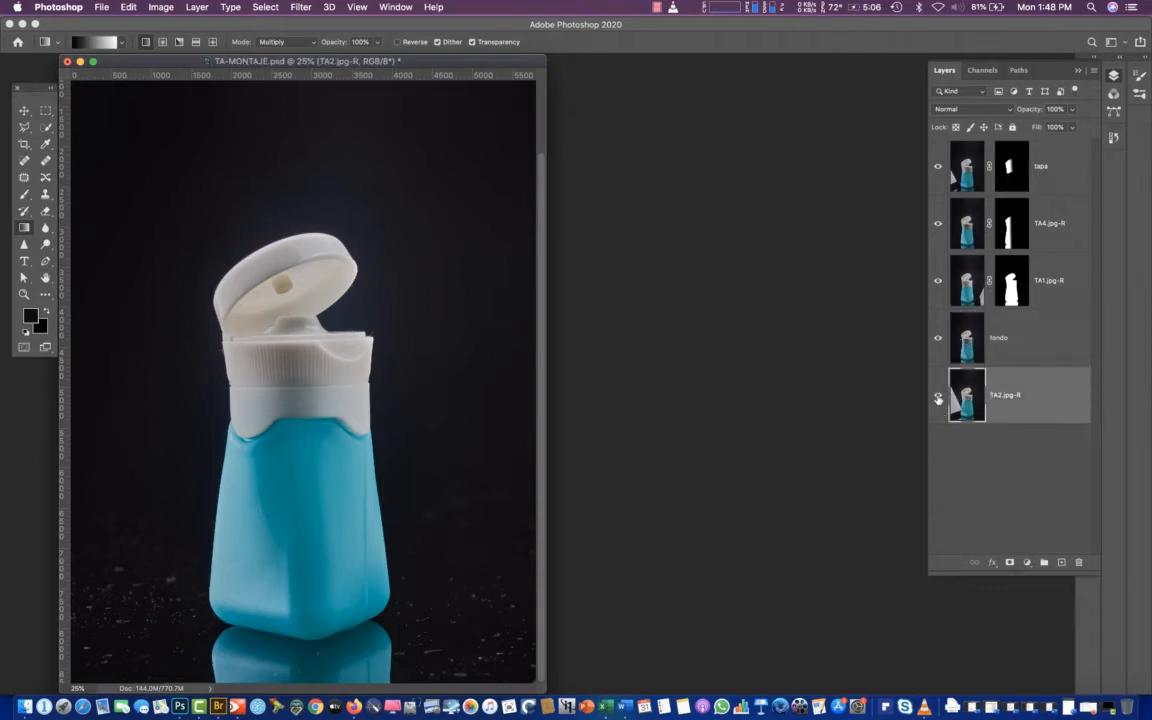
alt+click(938, 398)
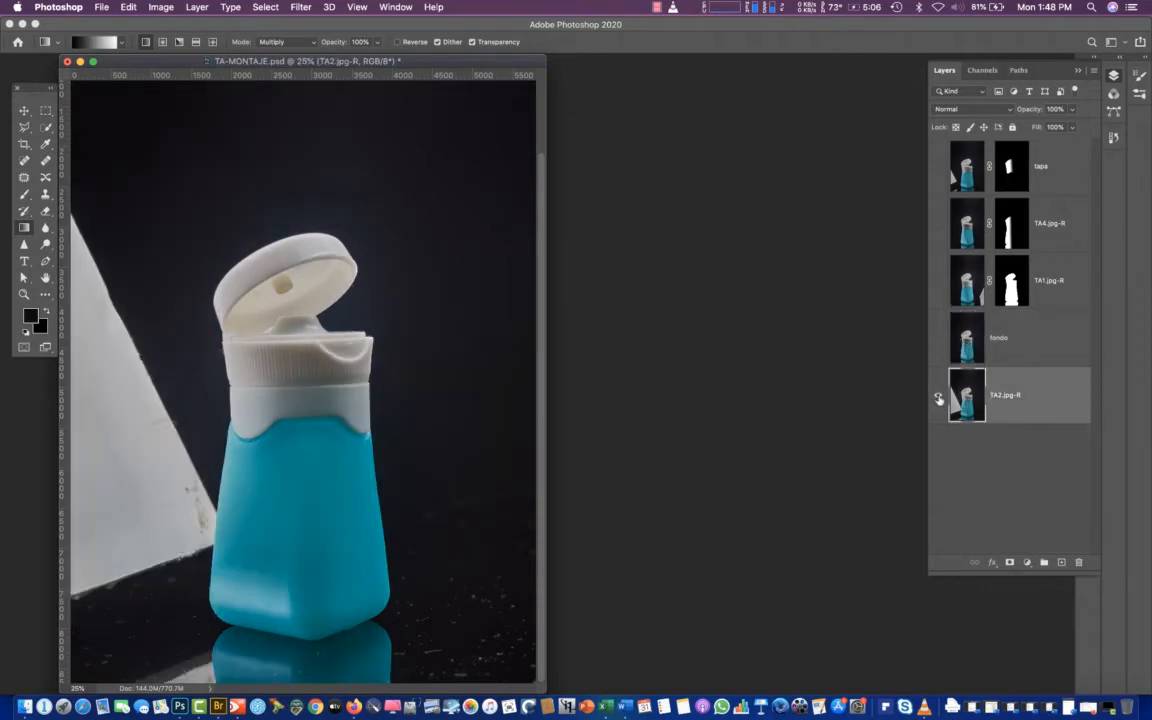
alt+click(938, 398)
alt+click(938, 398)
alt+click(936, 398)
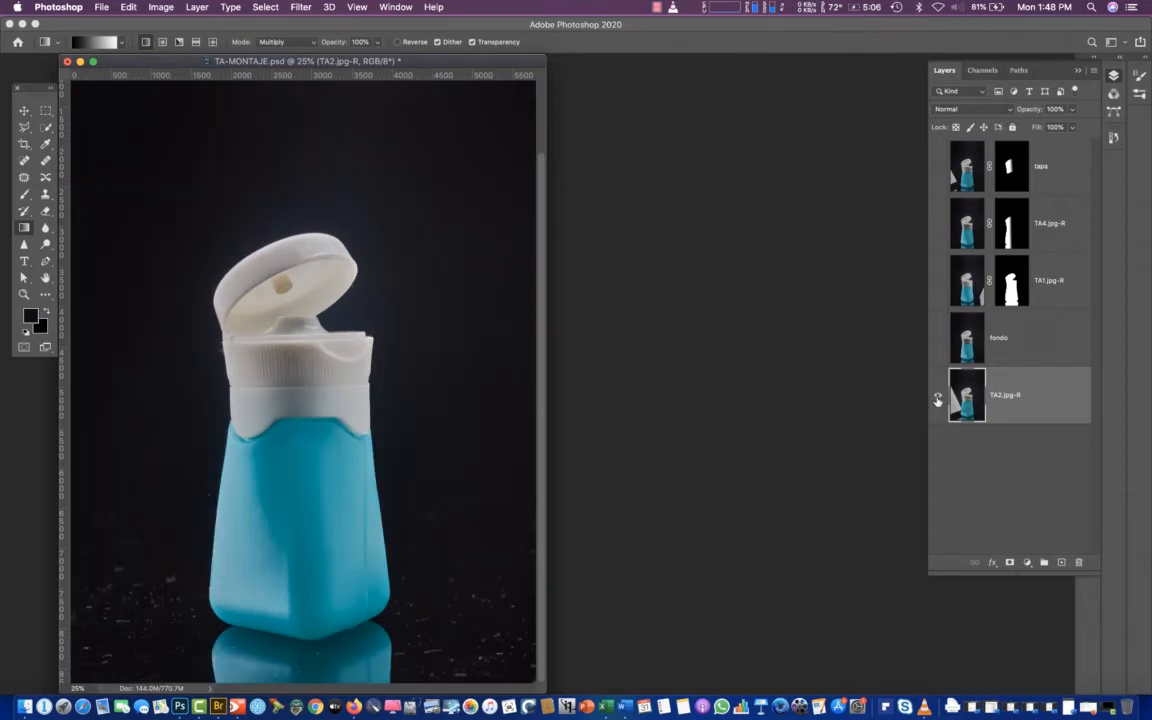
alt+click(938, 398)
alt+click(938, 398)
alt+click(938, 398)
alt+click(938, 398)
key(Delete)
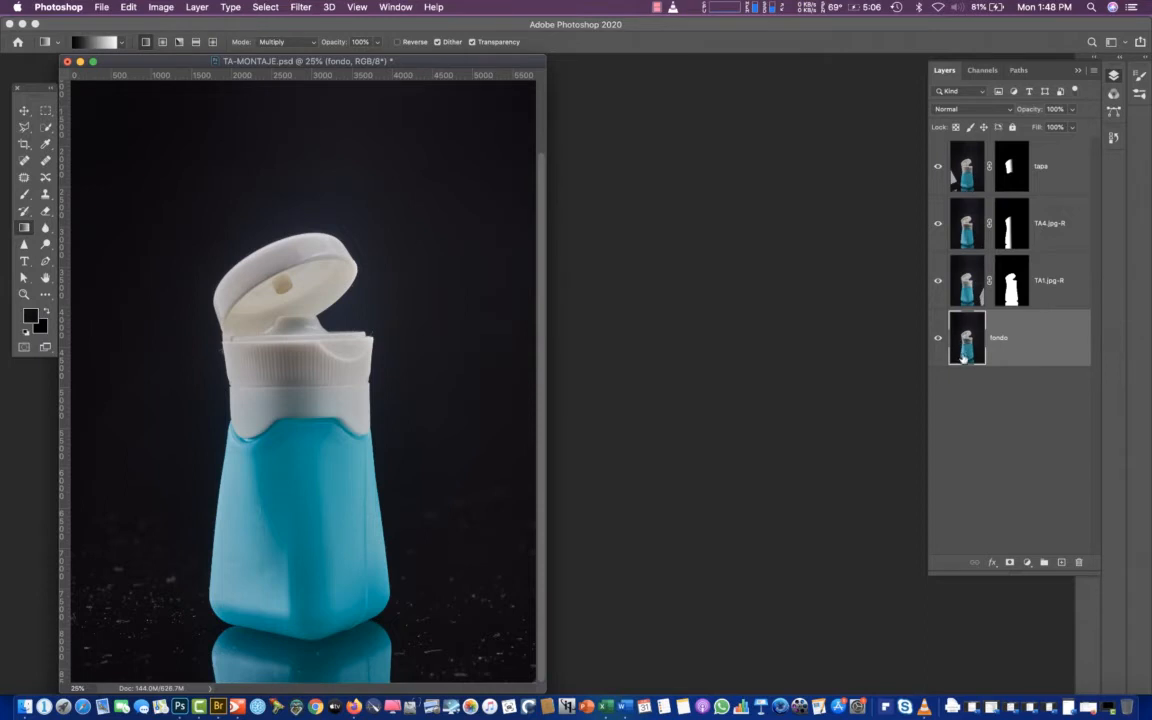
Review the remaining TA4.jpg-R, fondo and TA1.jpg-R layers, hiding and restoring TA1.jpg-R to check its contribution
click(972, 232)
click(971, 330)
click(971, 232)
click(968, 322)
click(966, 288)
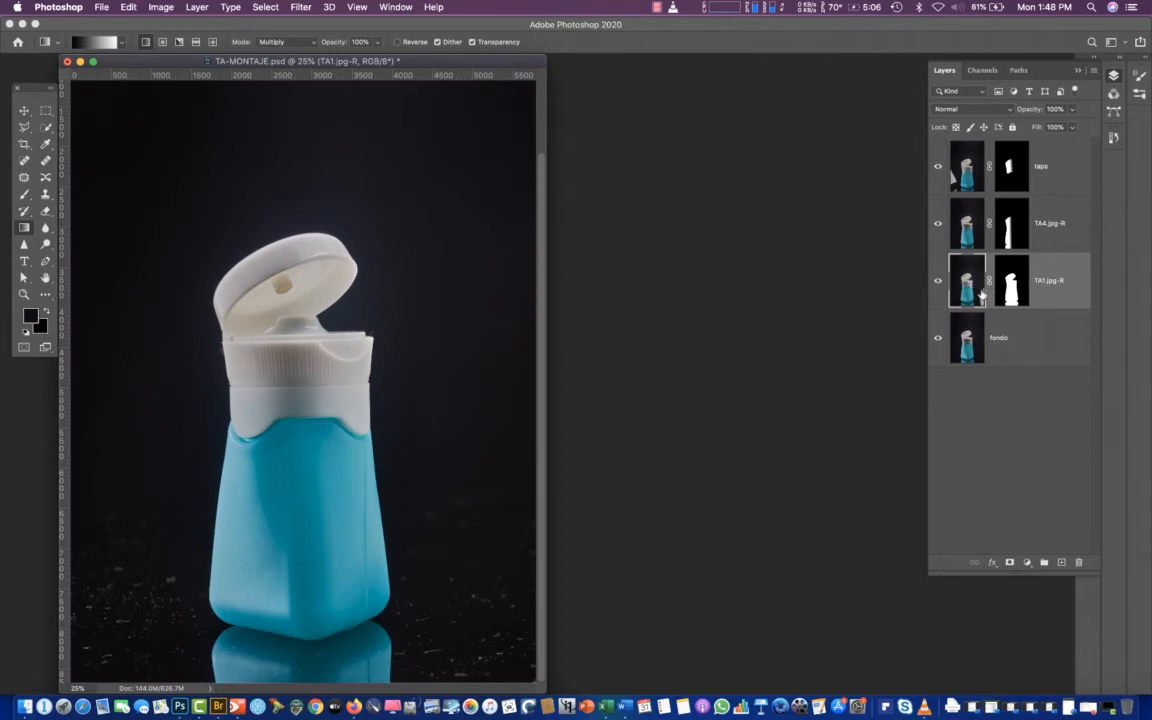
click(939, 284)
click(939, 284)
Check the layer stack from tapa to fondo, and move the TA-MONTAJE.psd window aside to uncover TC-MONTAJE.psd
click(966, 170)
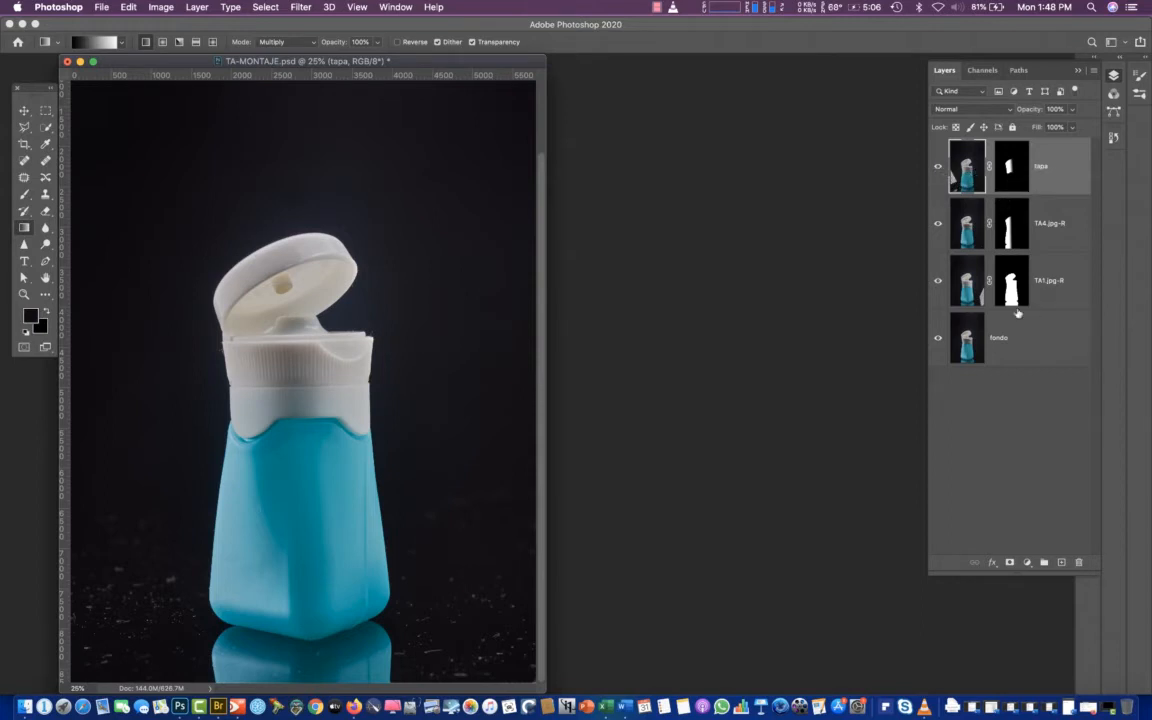
click(970, 340)
click(975, 172)
drag(378, 62, 603, 67)
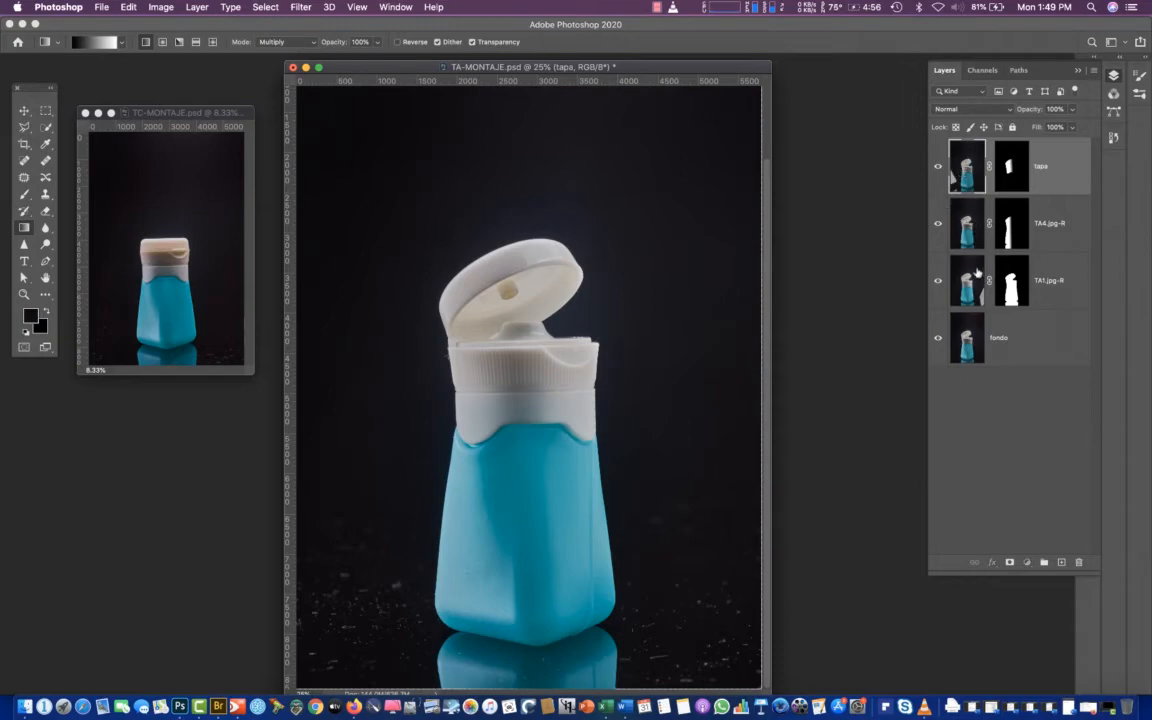
Group all the layers from tapa through fondo and name the group montaje1
shift+click(967, 350)
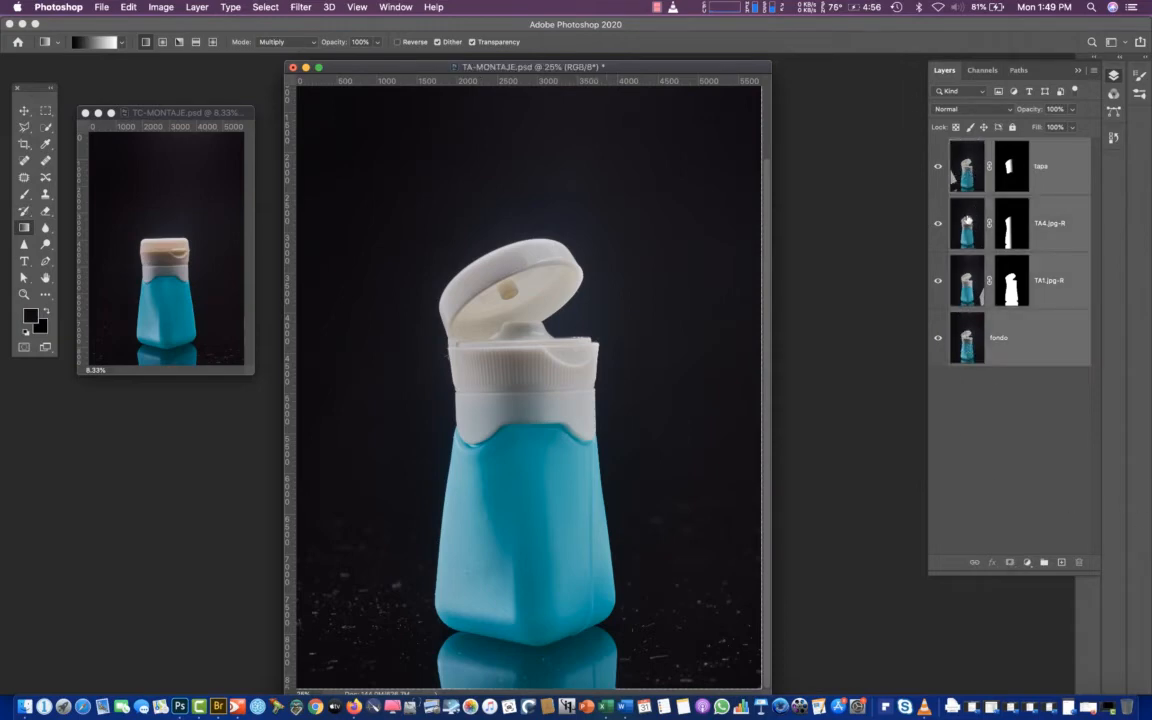
click(962, 175)
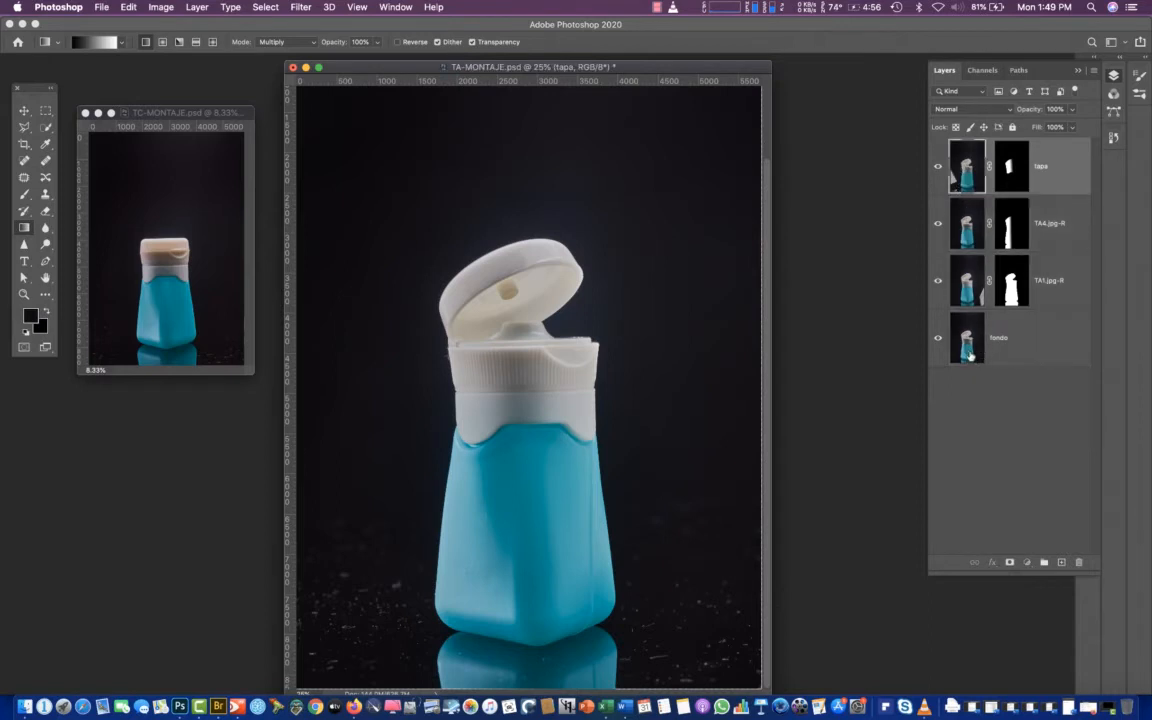
shift+click(970, 359)
click(1044, 562)
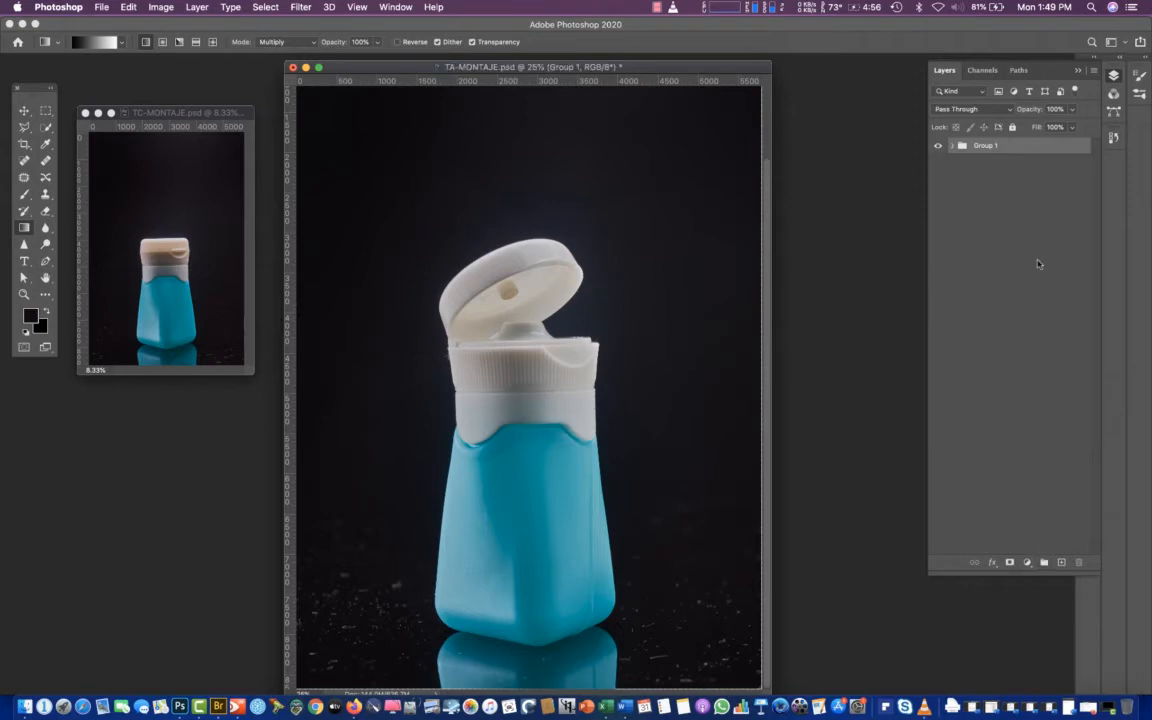
double_click(986, 146)
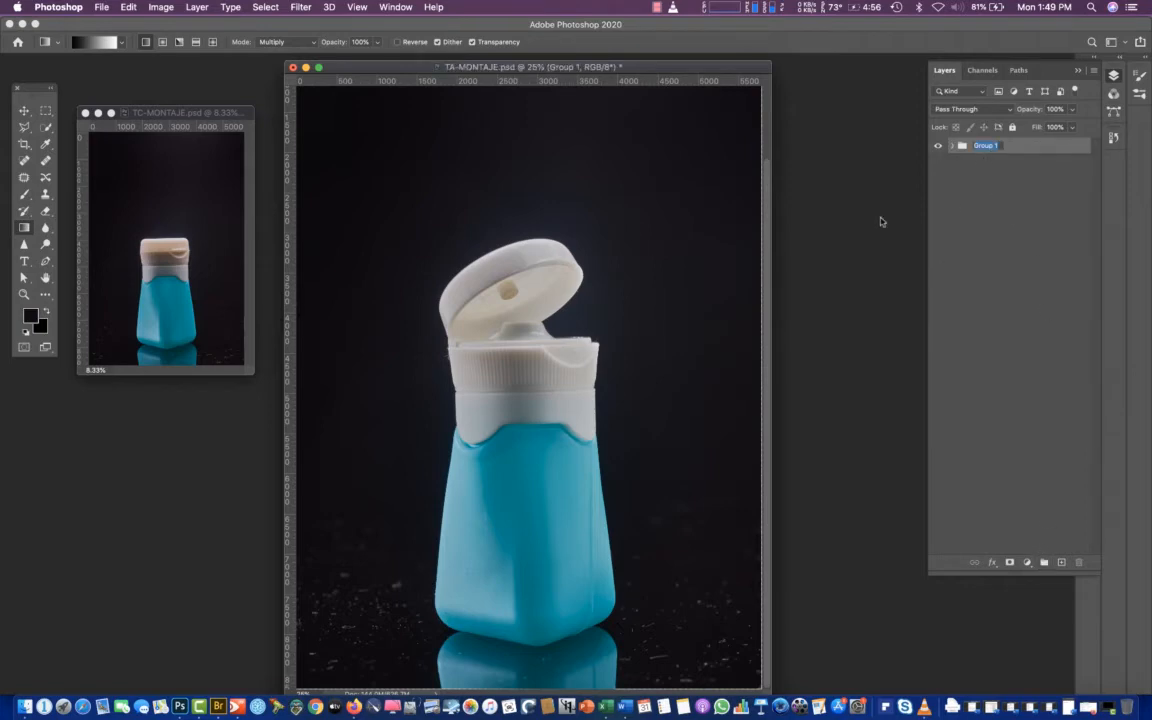
text(montaje1)
key(Return)
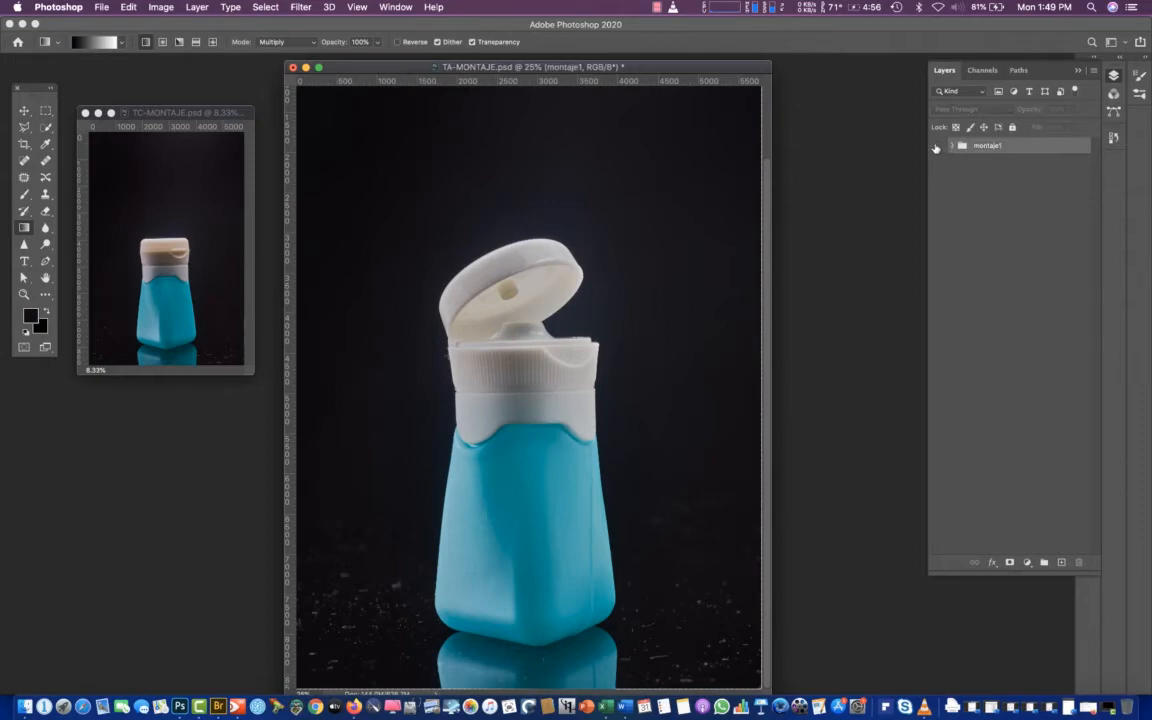
Toggle the montaje1 group's visibility, and expand and collapse it to inspect its contents
click(938, 147)
click(938, 147)
click(938, 147)
click(938, 148)
click(952, 147)
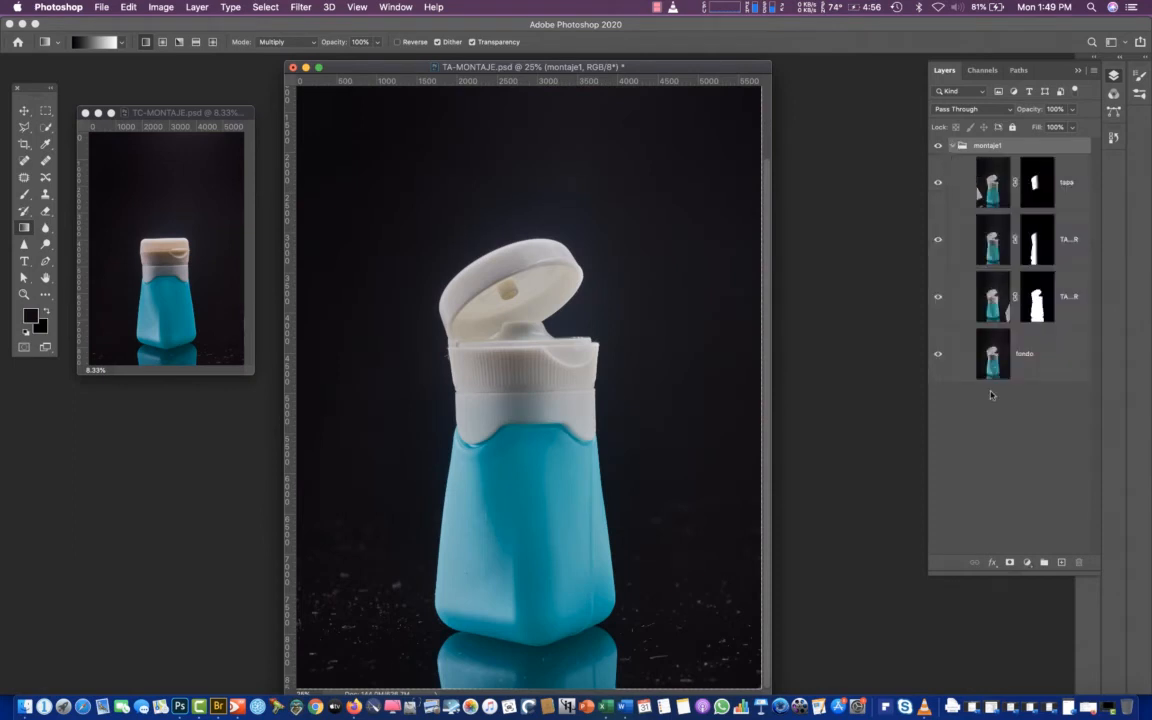
click(952, 147)
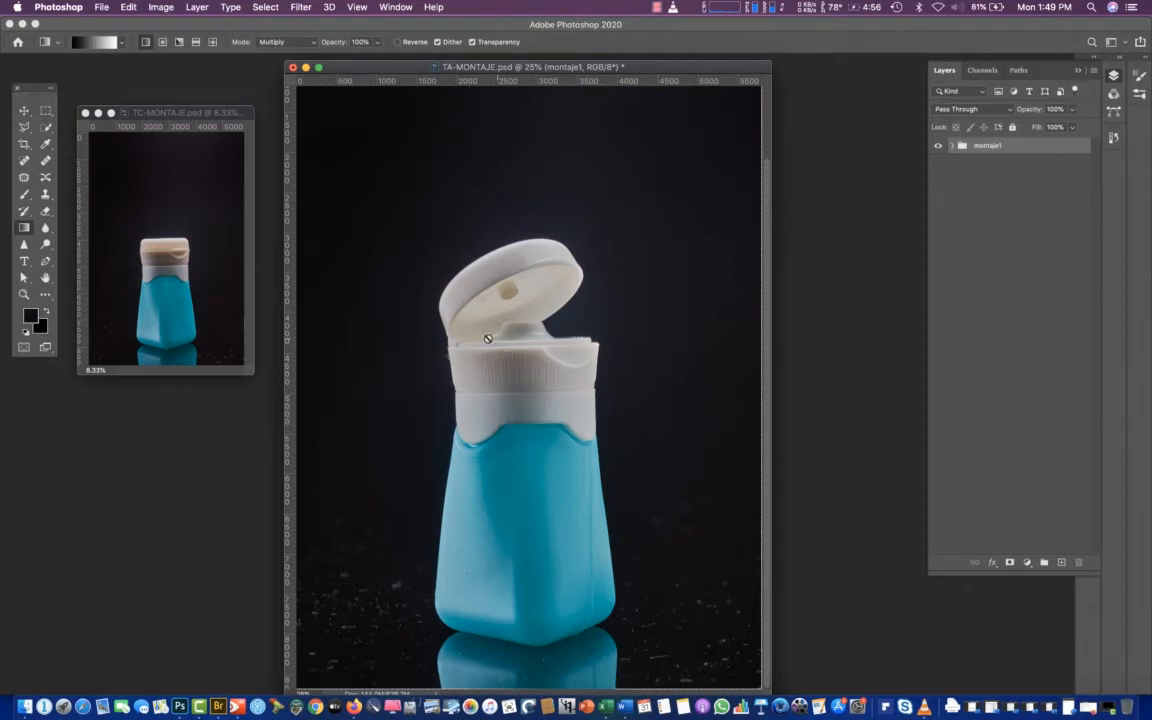
Load Path 1 as a new anti-aliased selection of the whole bottle with a 1-pixel feather radius
click(1113, 113)
click(962, 125)
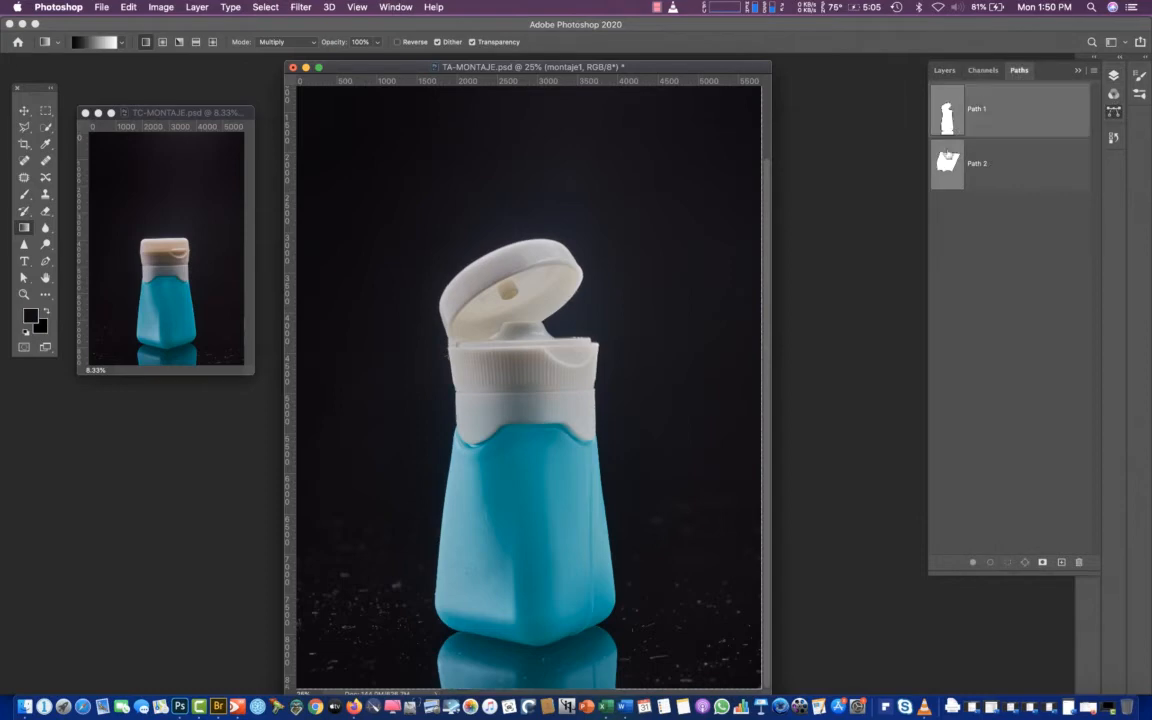
click(1094, 72)
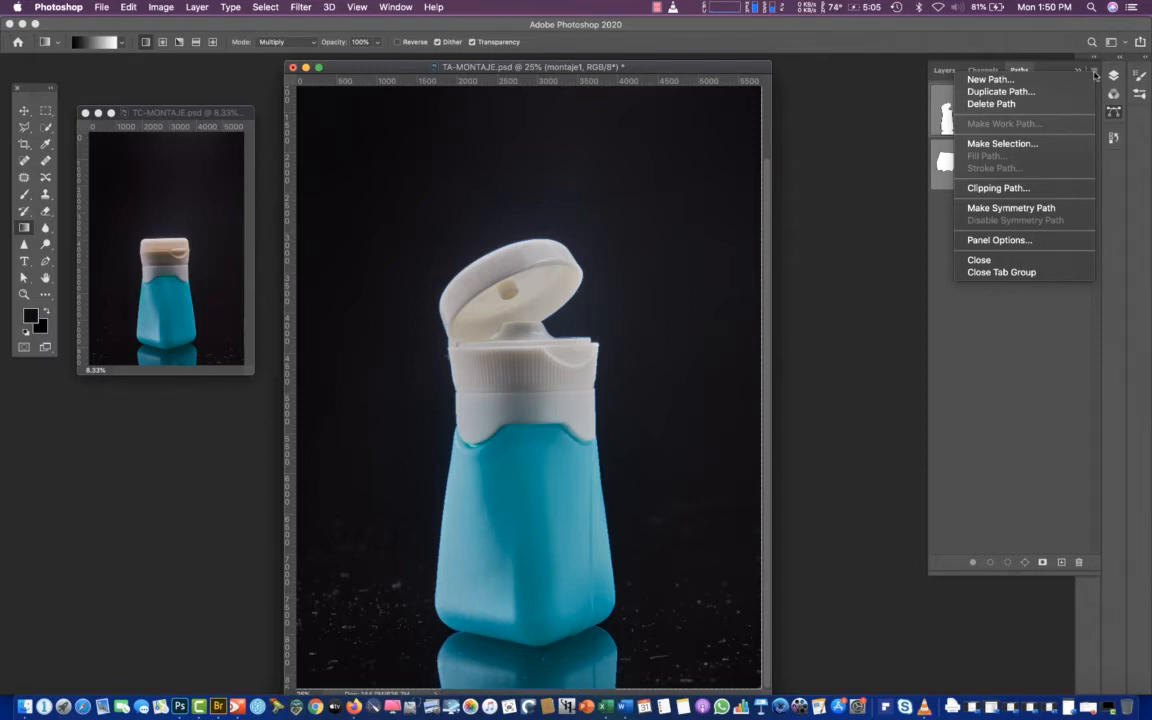
click(1004, 144)
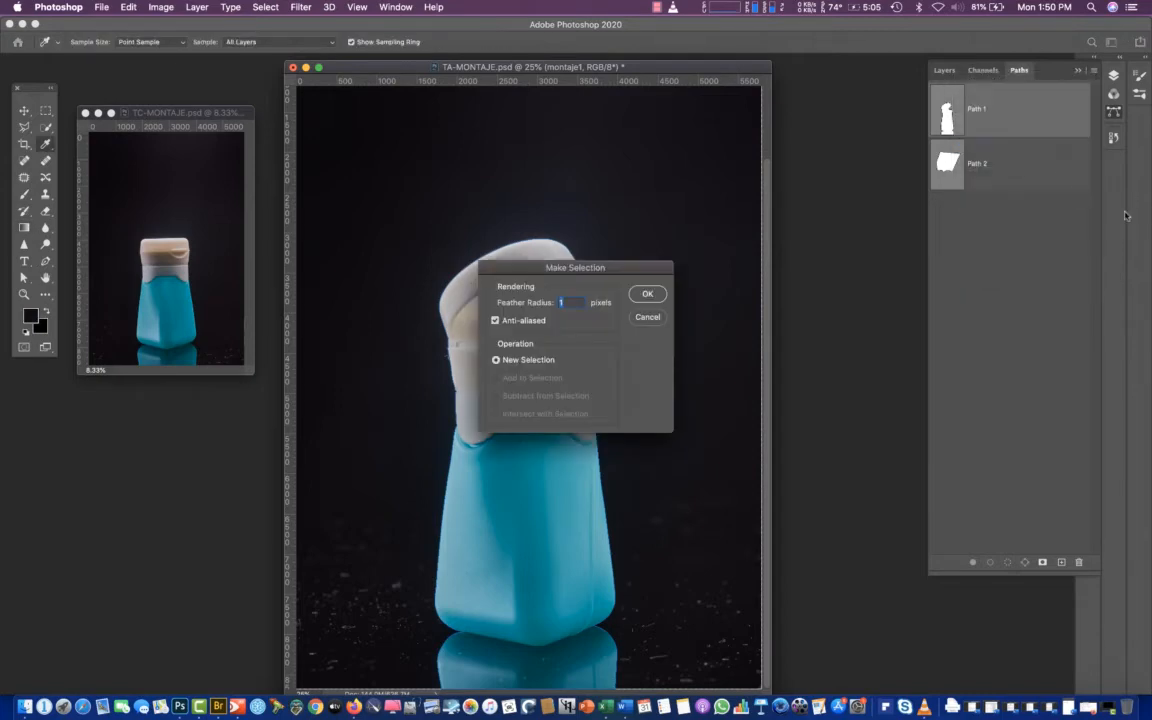
click(645, 297)
key(g)
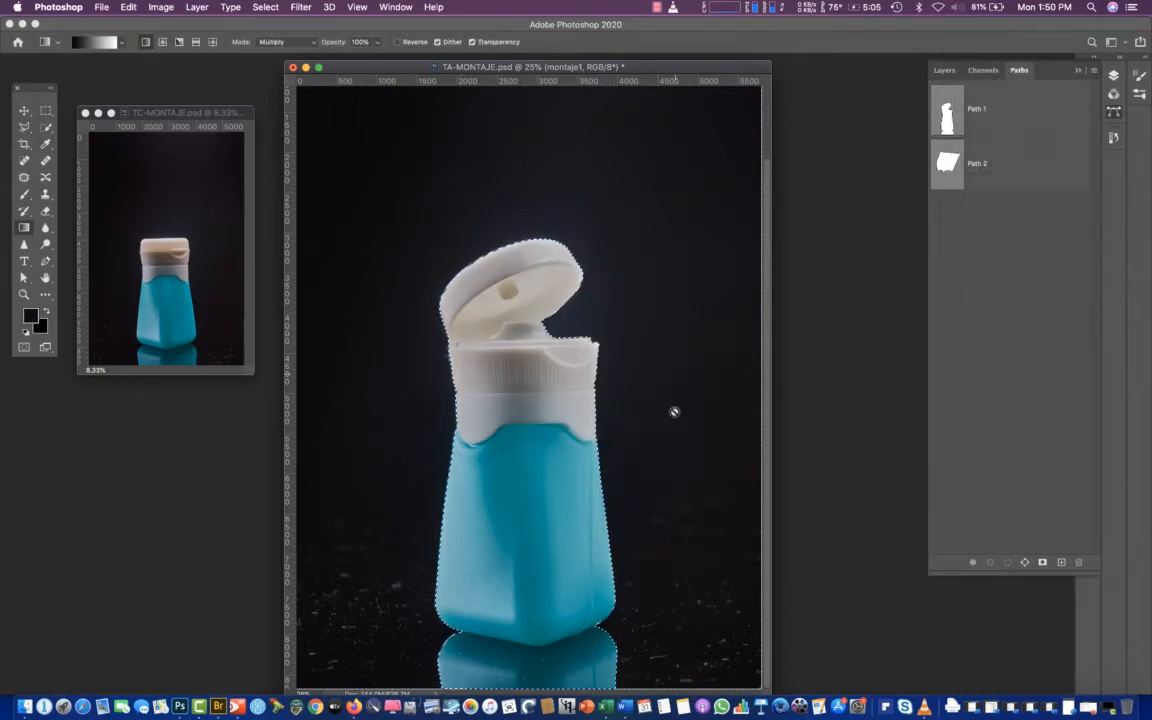
Intersect the bottle selection with Path 2, using a 1-pixel feather, to select only the white cap area
click(985, 164)
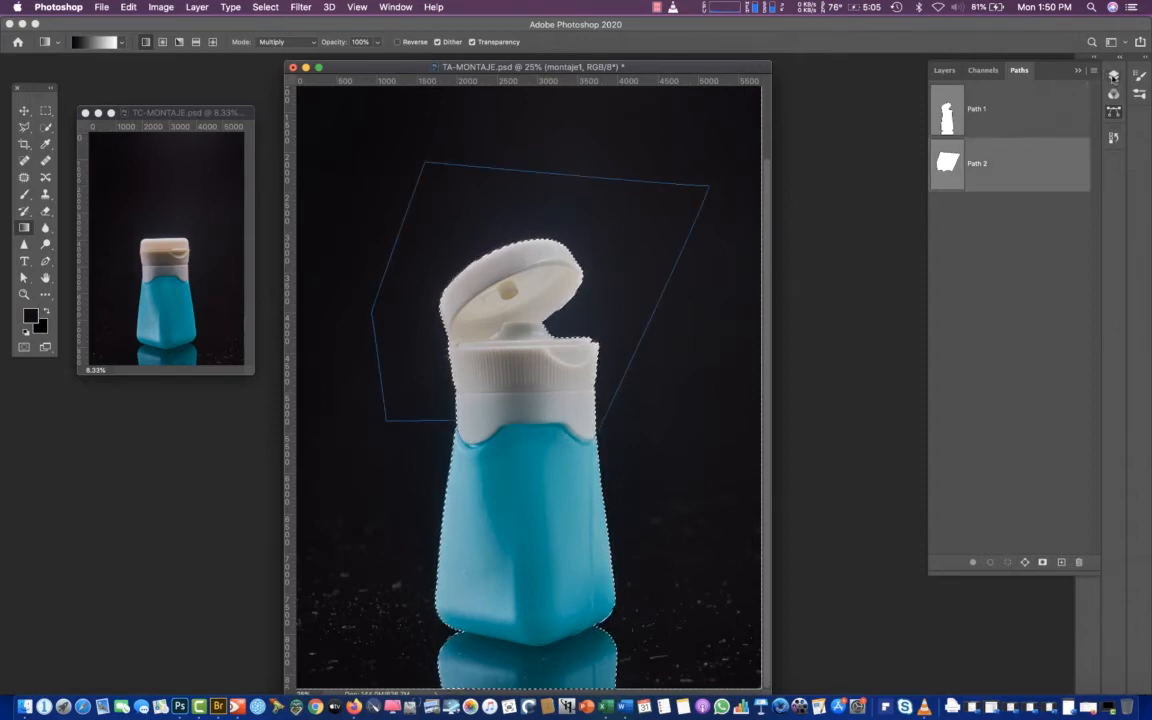
click(1094, 71)
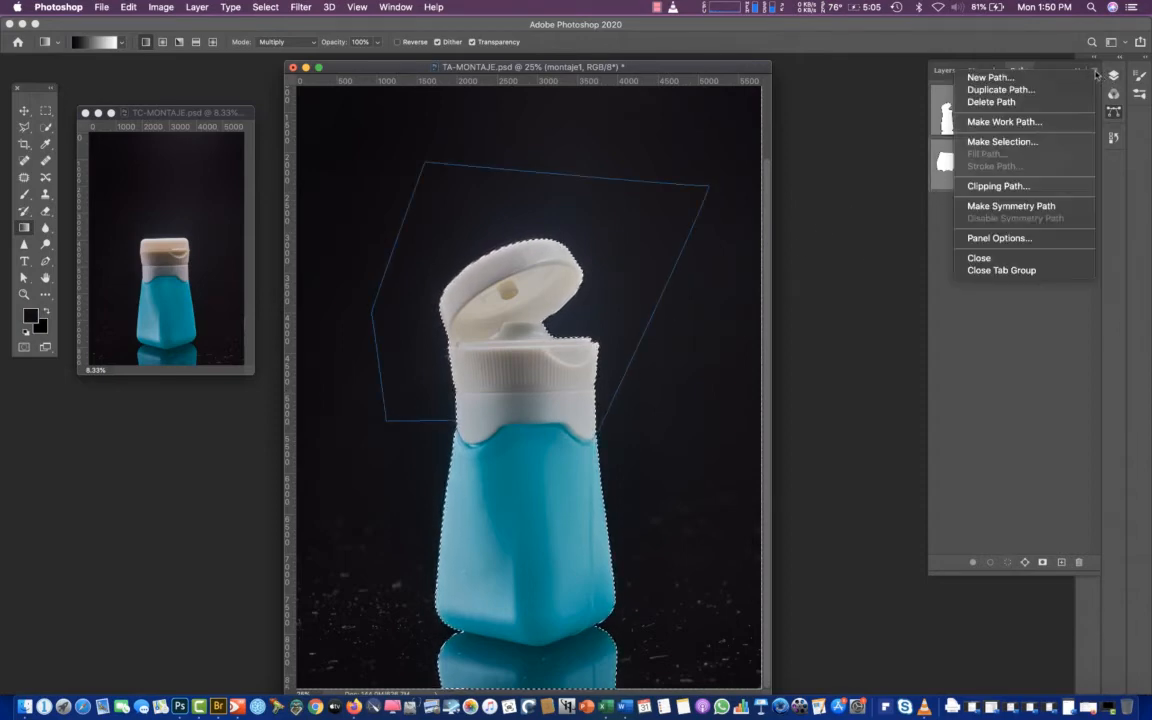
click(1042, 146)
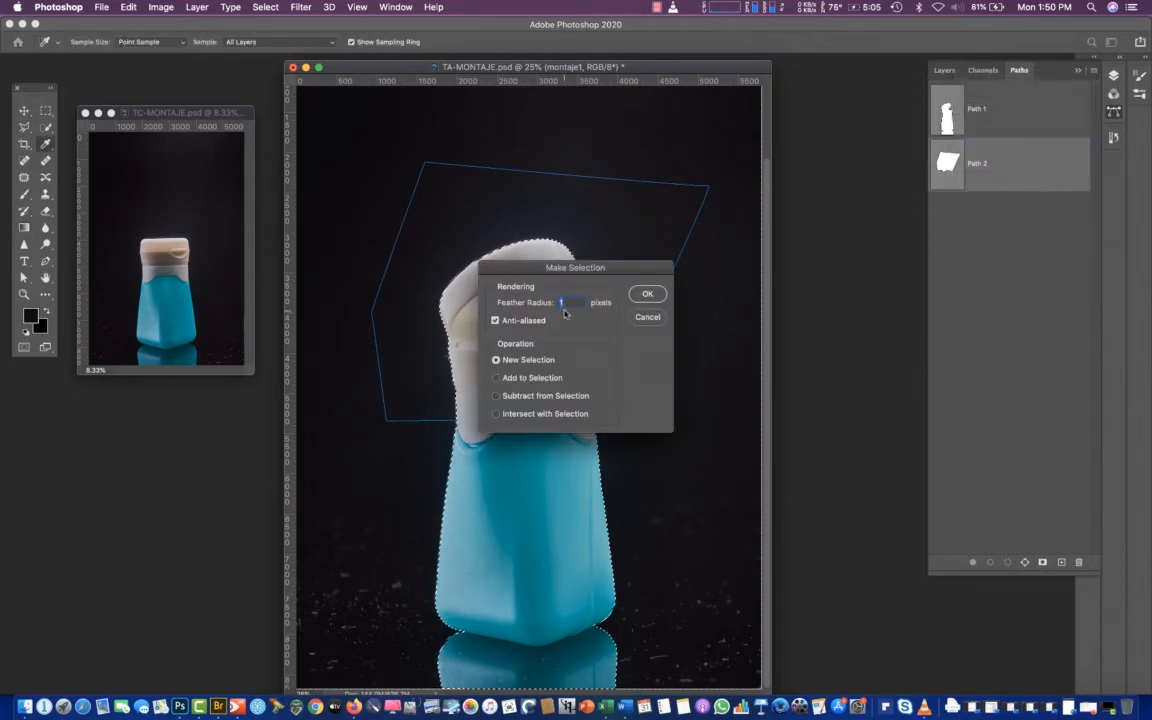
click(520, 413)
click(647, 293)
key(g)
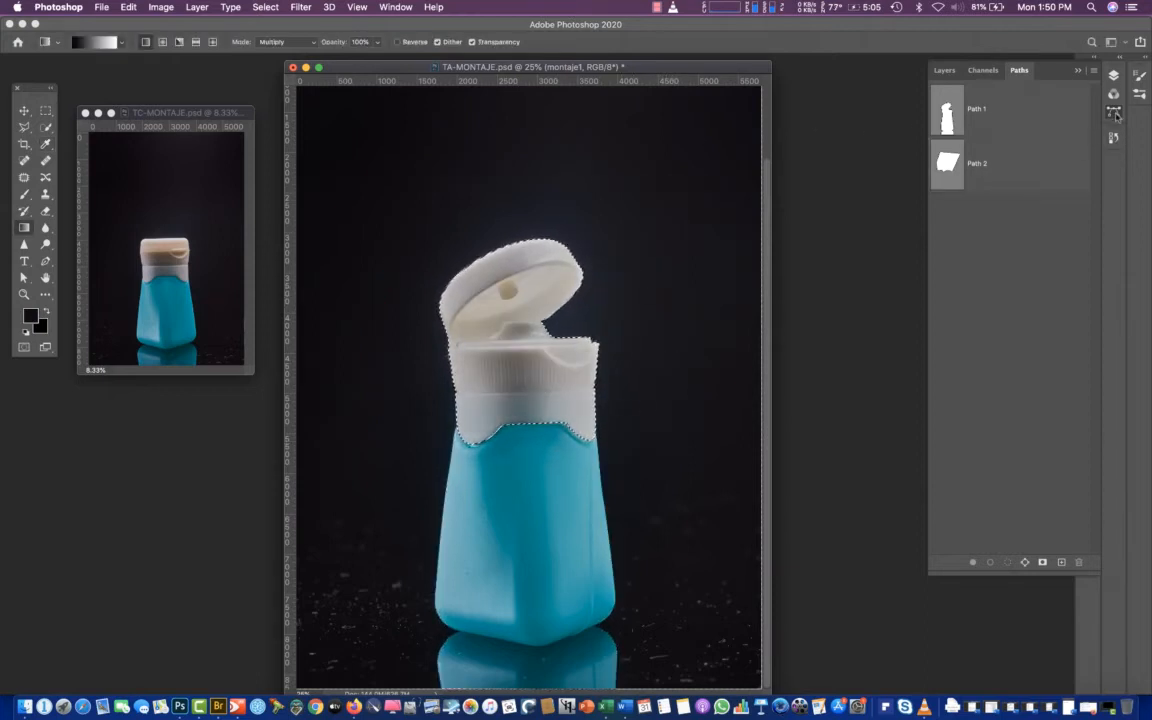
Add a Hue/Saturation adjustment layer above the montaje1 group, masked by the cap selection
click(1114, 79)
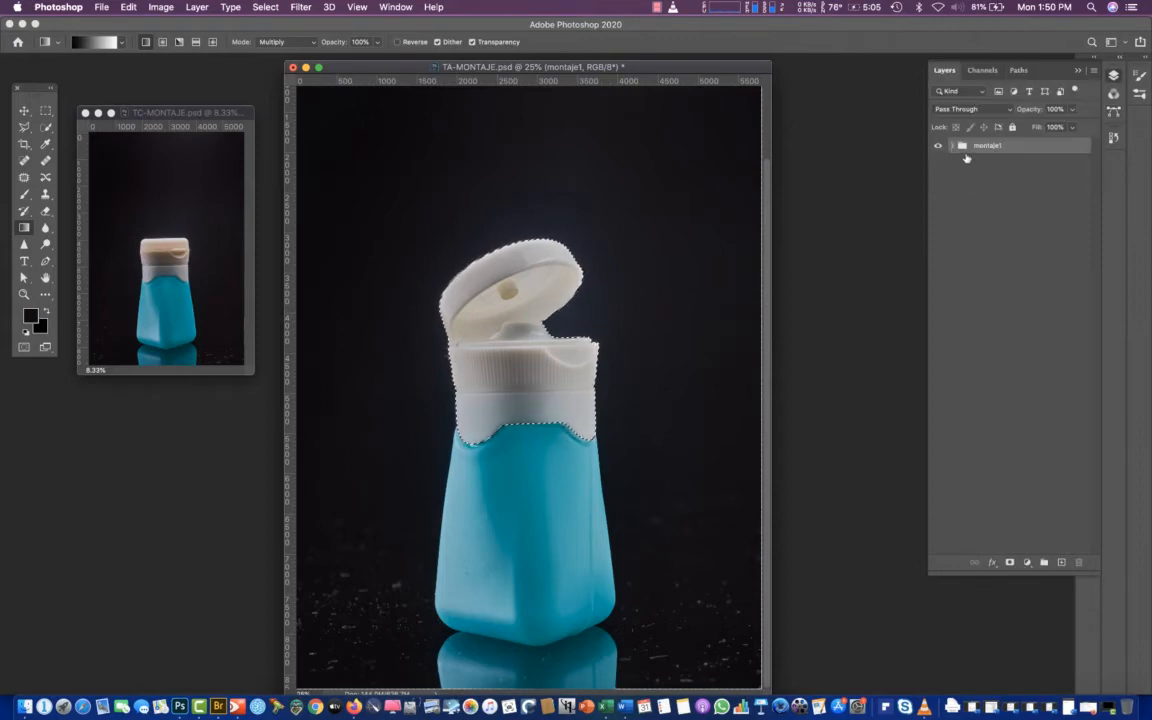
click(1027, 563)
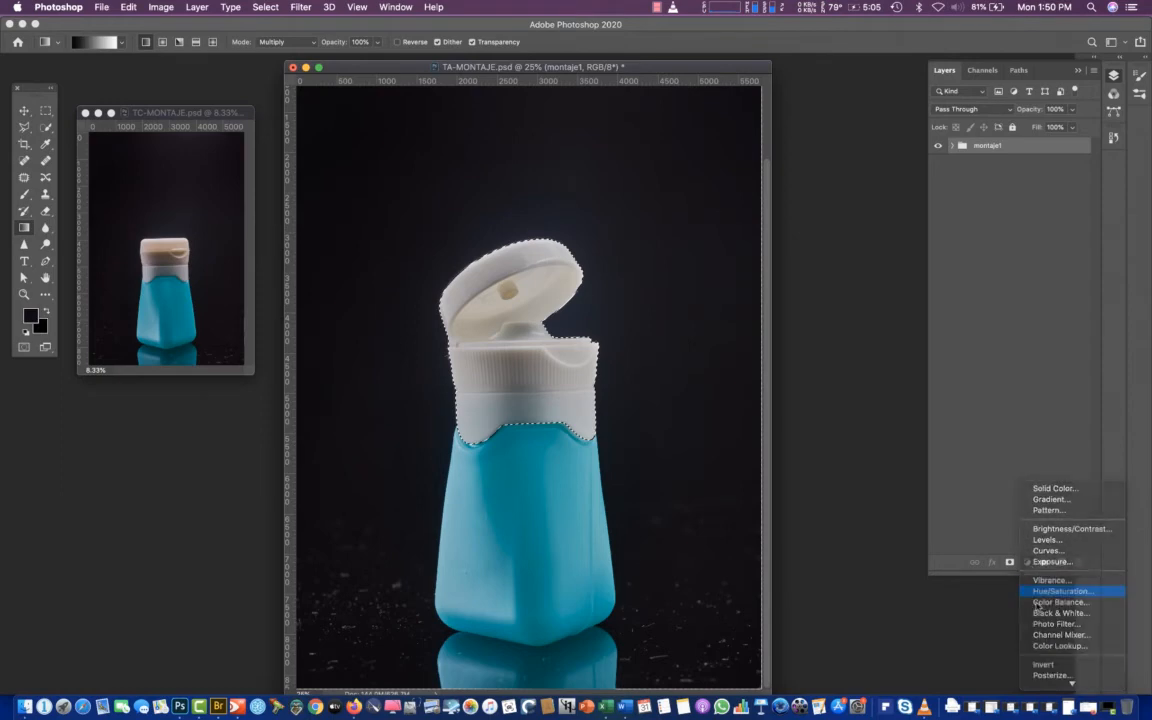
click(1041, 592)
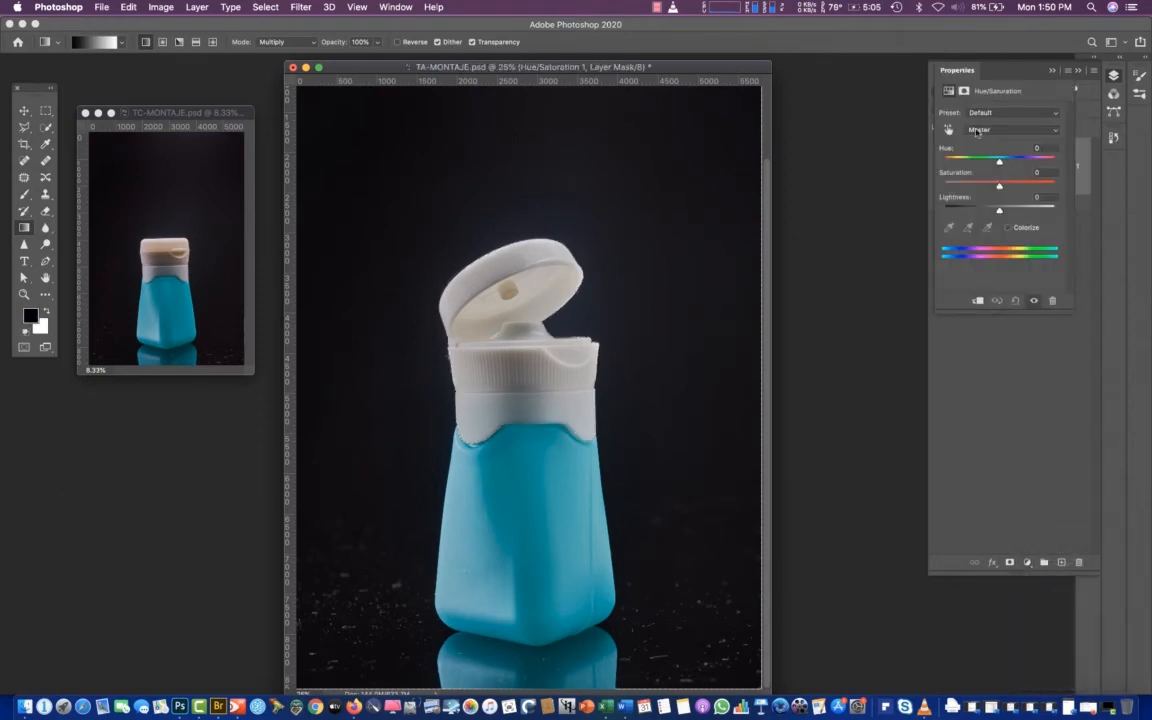
Reduce the saturation of the Yellows range to -76 in the cap's Hue/Saturation adjustment
drag(999, 161, 935, 160)
key(super+z)
click(993, 131)
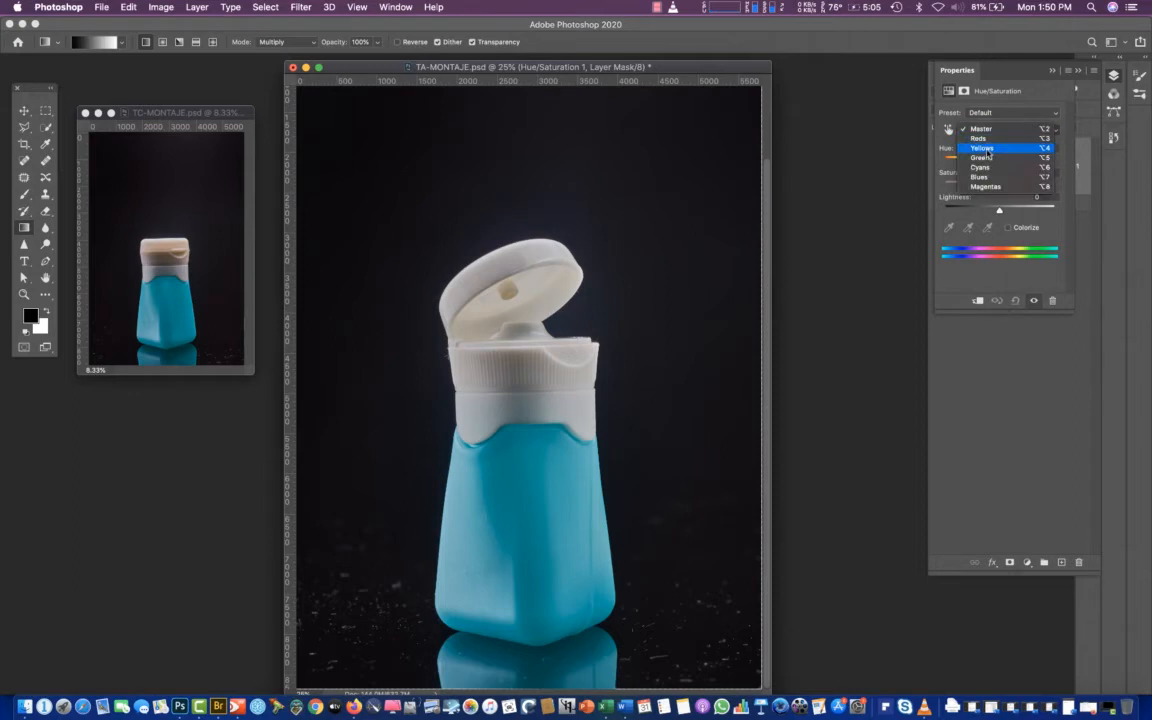
click(986, 149)
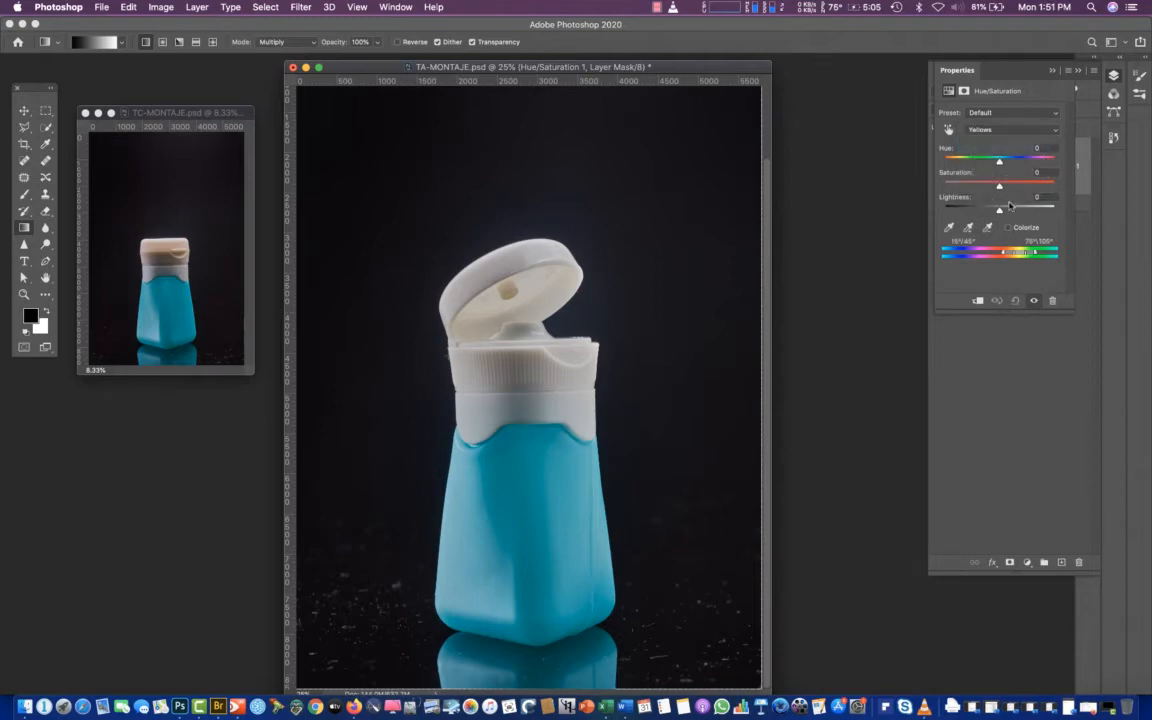
drag(1000, 187, 926, 186)
mouse_move(944, 186)
mouse_down()
mouse_move(1000, 187)
mouse_move(918, 185)
mouse_move(974, 190)
mouse_move(958, 189)
mouse_up()
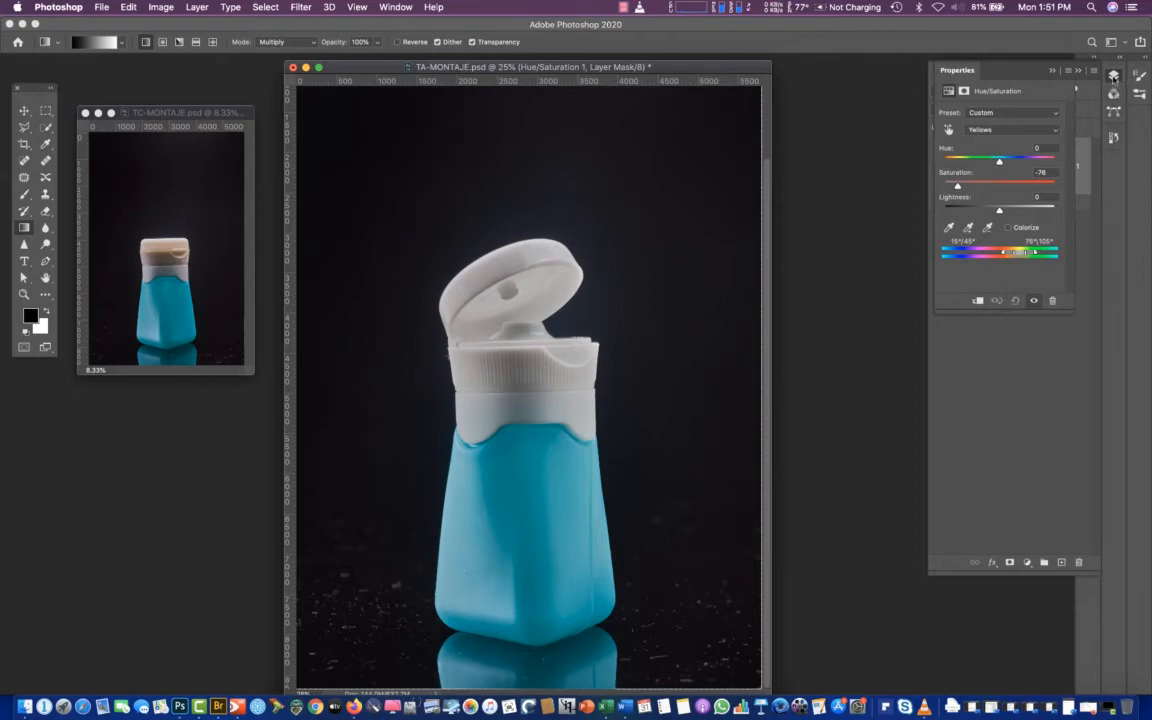
Compare the cap with and without the Hue/Saturation layer, and expand the montaje1 group to view its layers
click(1113, 76)
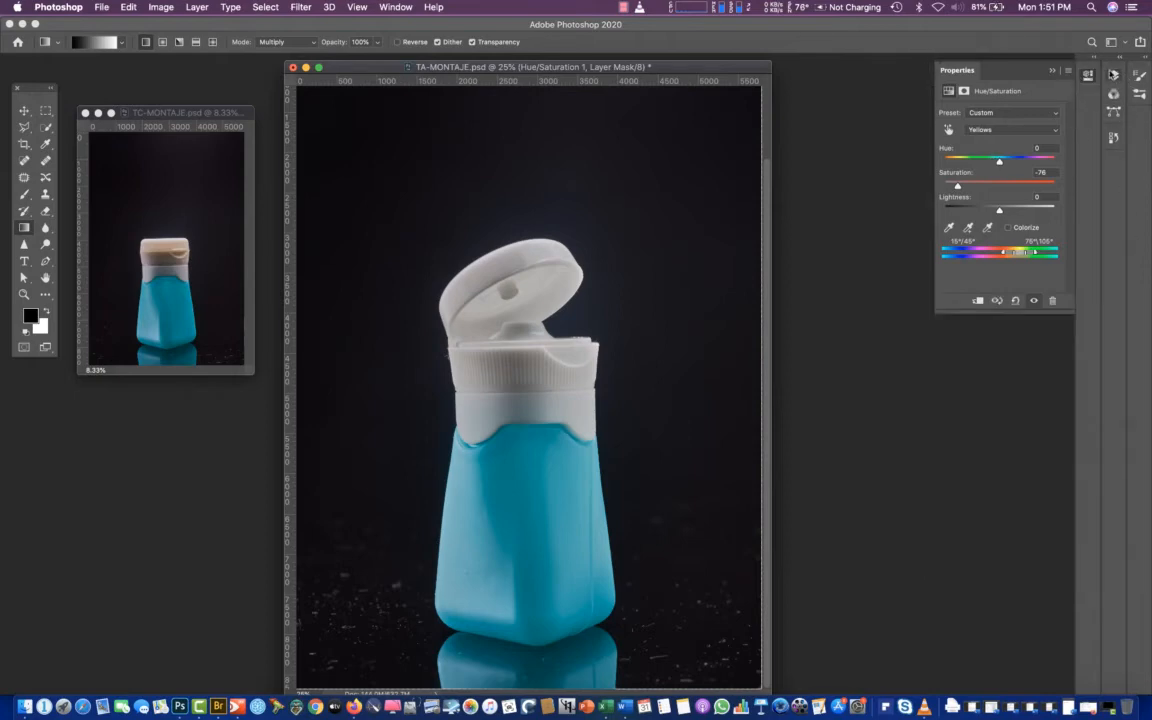
click(1113, 77)
click(935, 168)
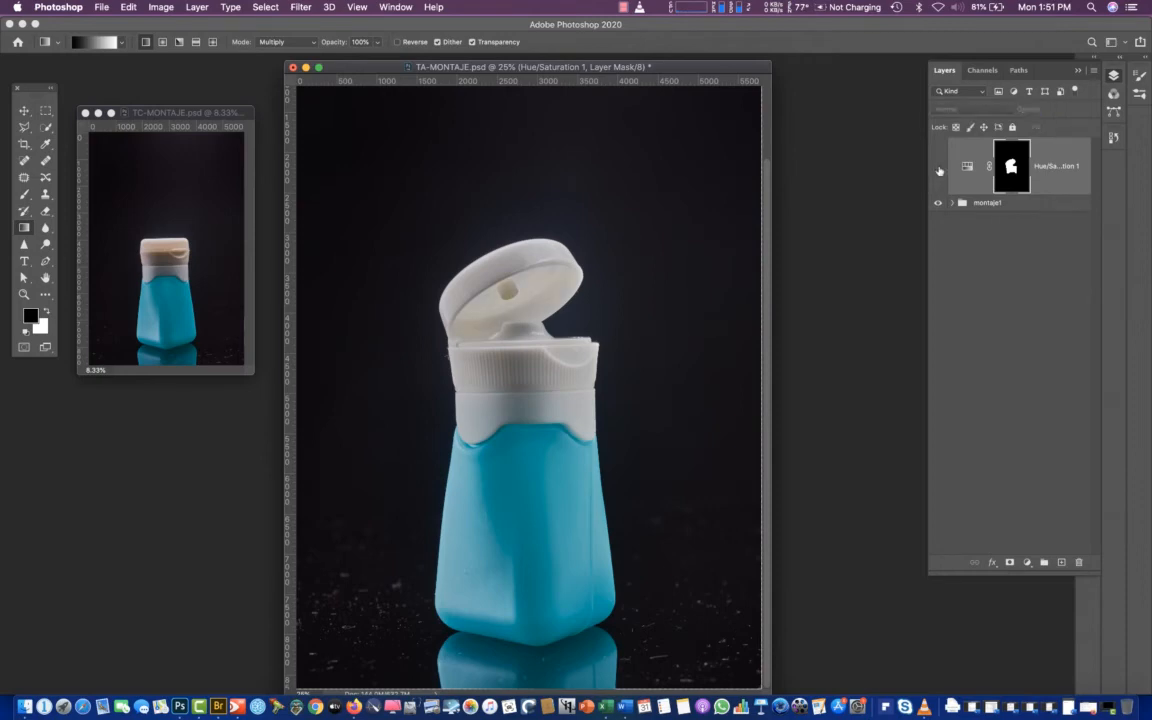
click(937, 168)
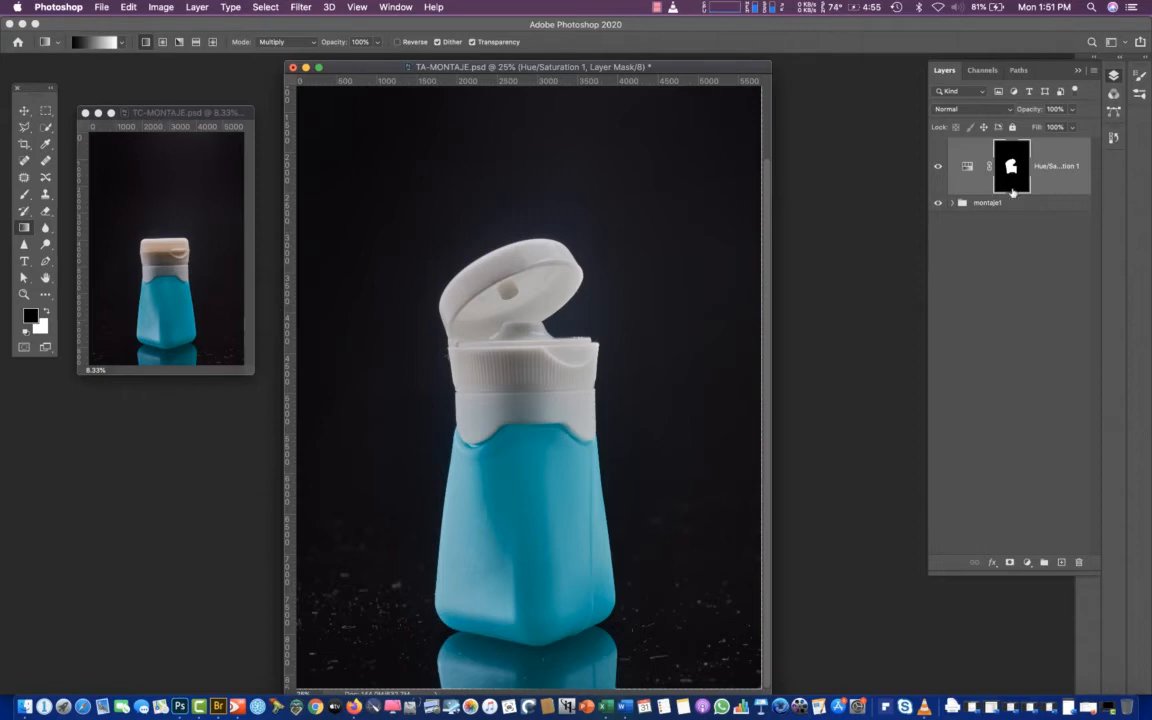
click(952, 203)
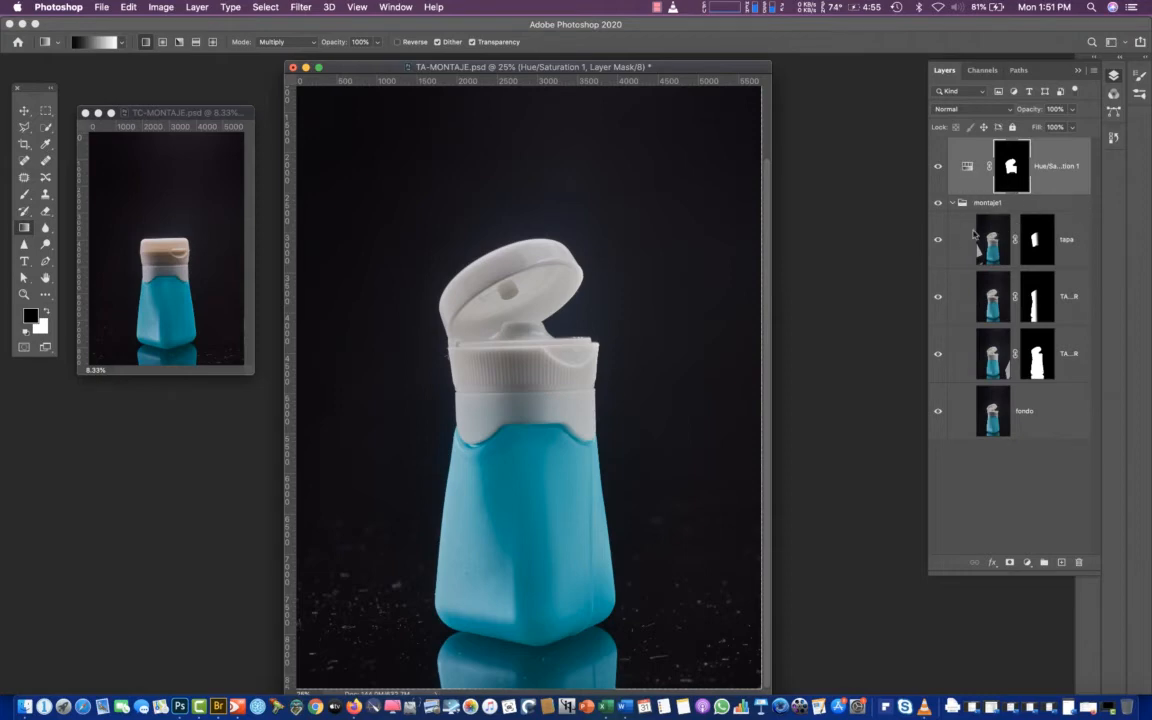
Save TA-MONTAJE.psd, and bring the TC-MONTAJE.psd document forward in an enlarged window
drag(507, 74, 548, 70)
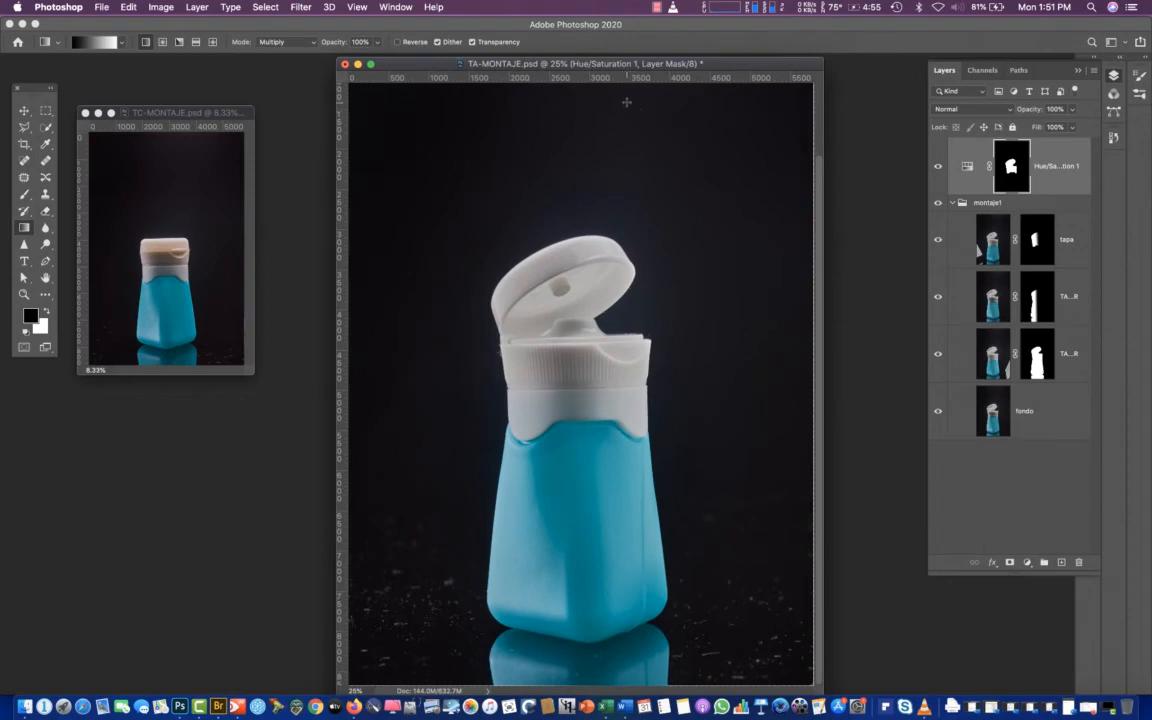
key(super+s)
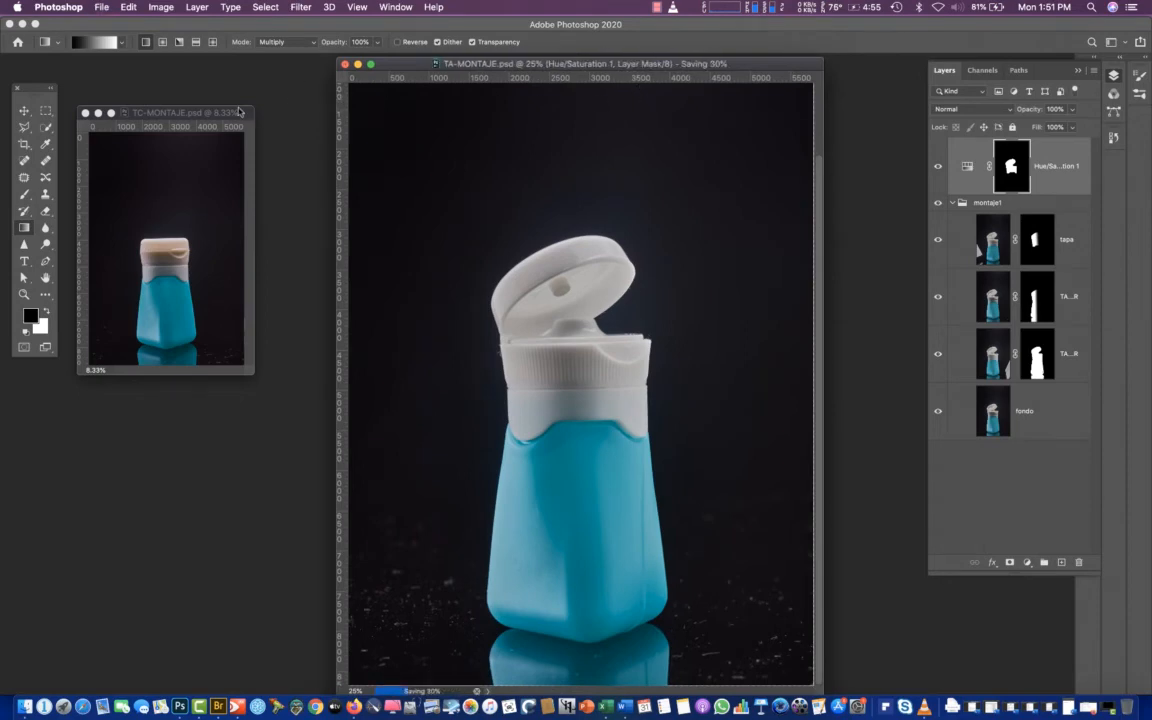
drag(200, 112, 232, 73)
drag(288, 339, 746, 681)
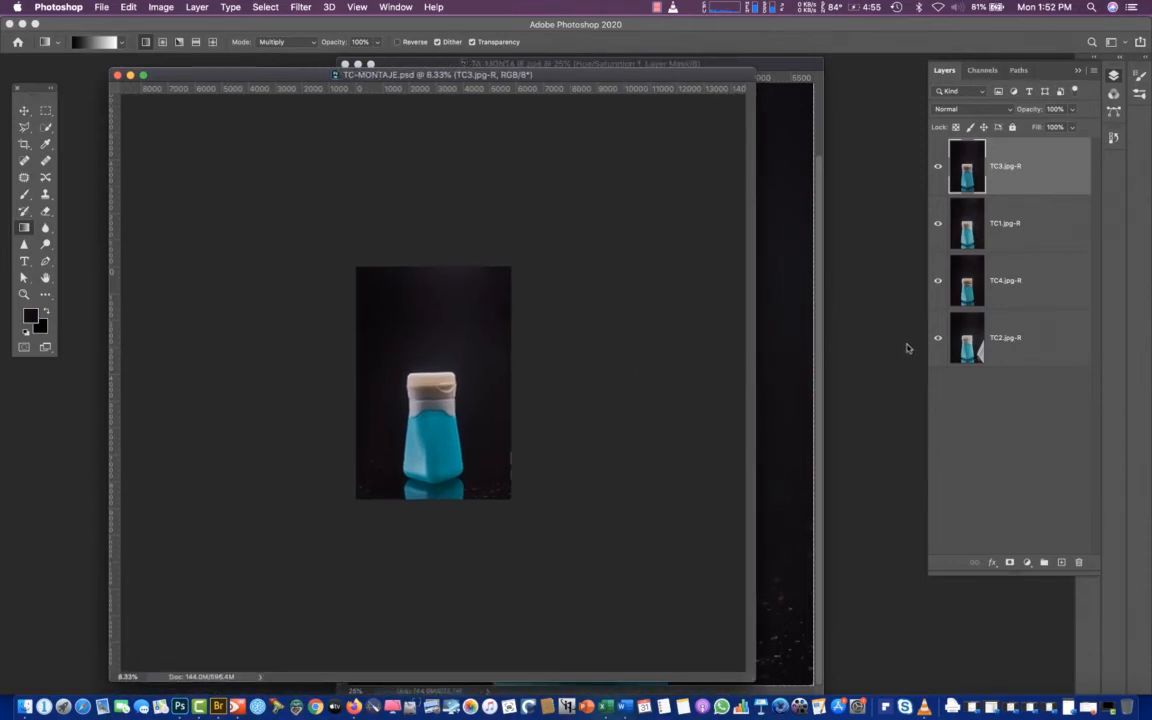
Examine the closed bottle in TC-MONTAJE.psd up close from cap to base, and display the document's paths
key(super+plus)
key(super+plus)
key(super+plus)
key(super+plus)
key(super+plus)
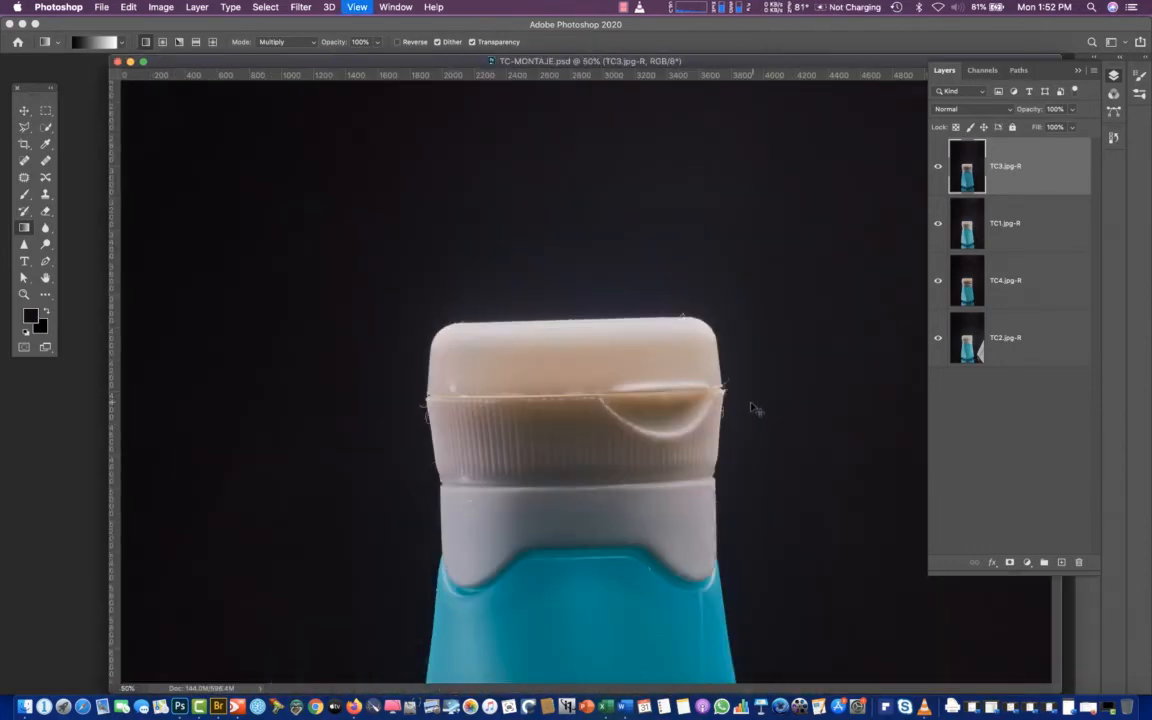
key(super+plus)
key(super+plus)
key(super+plus)
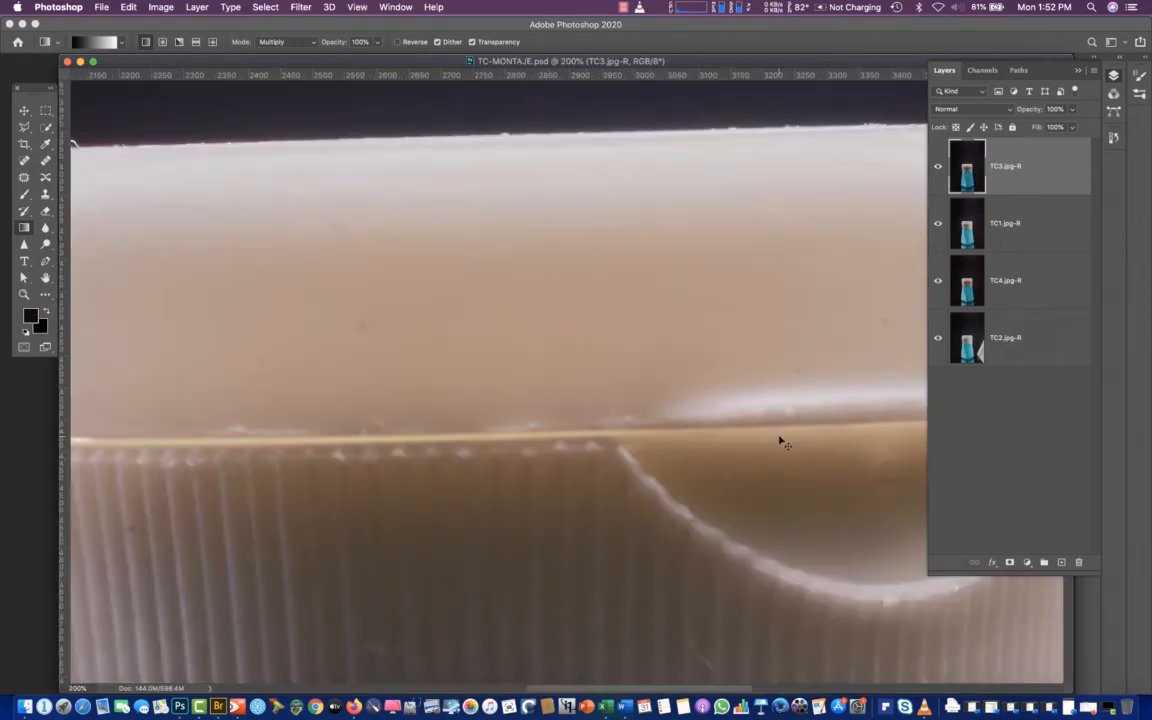
key(super+minus)
key(super+minus)
drag(707, 483, 608, 160)
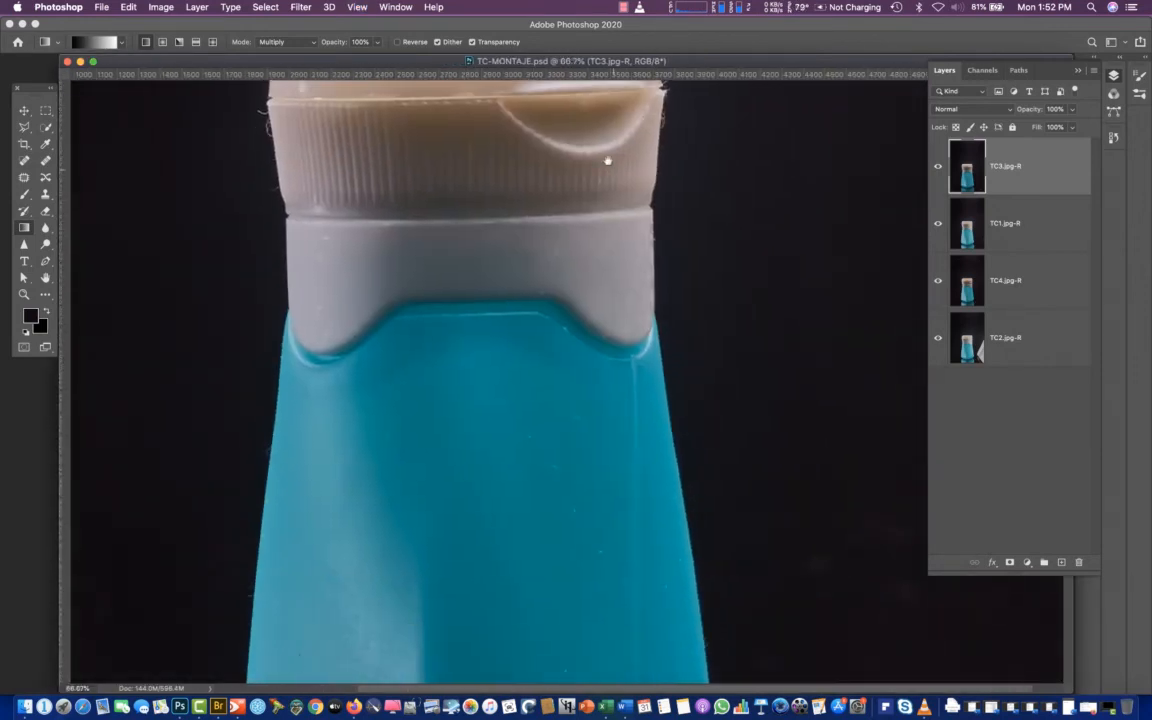
click(1113, 113)
drag(591, 464, 561, 154)
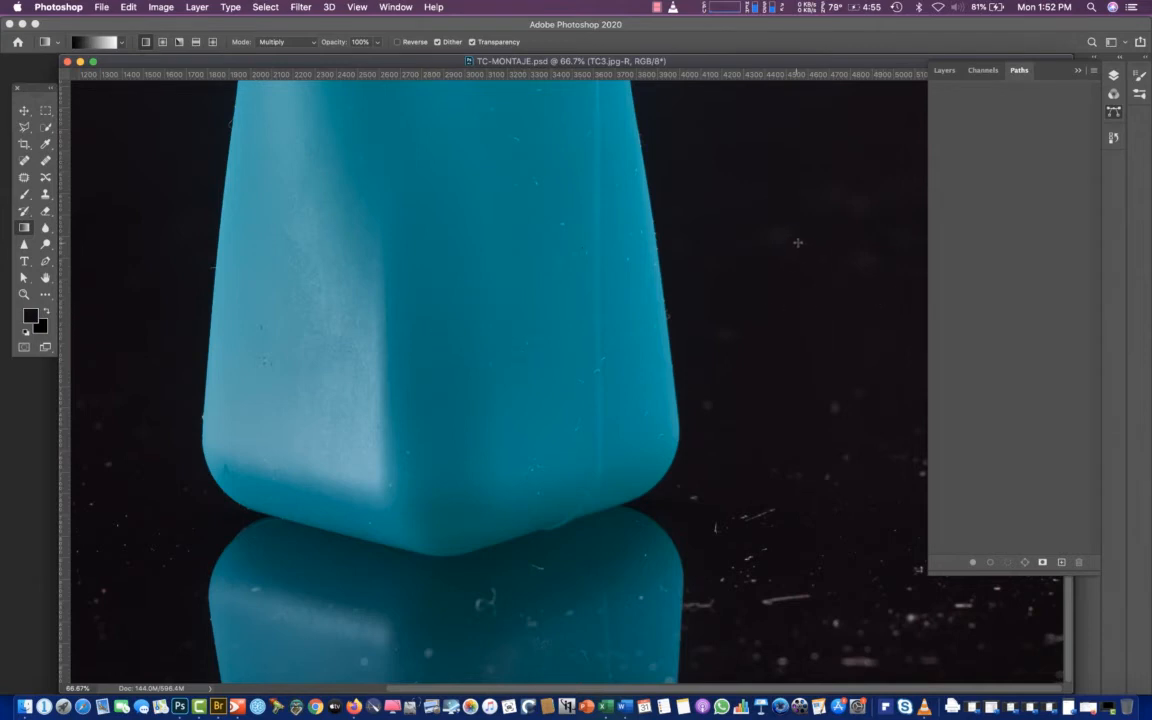
Start a Pen tool path at the image's bottom edge and trace upward along the right side of the bottle's reflection
click(45, 259)
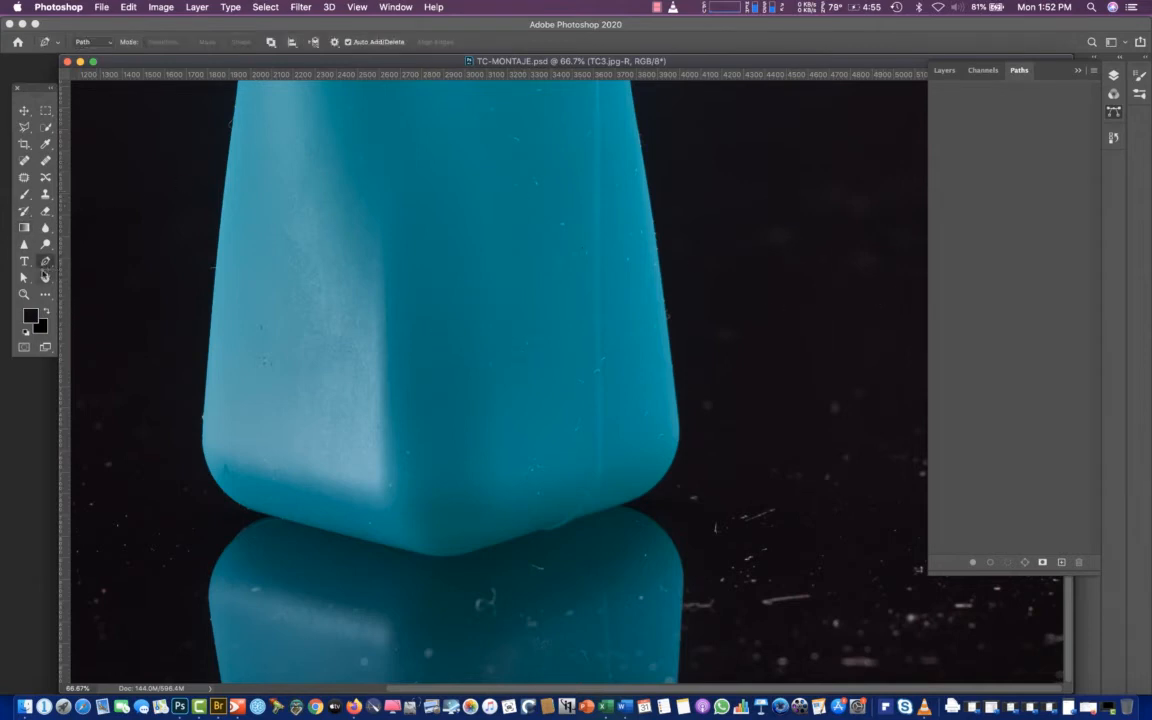
key(super+plus)
key(super+plus)
key(super+plus)
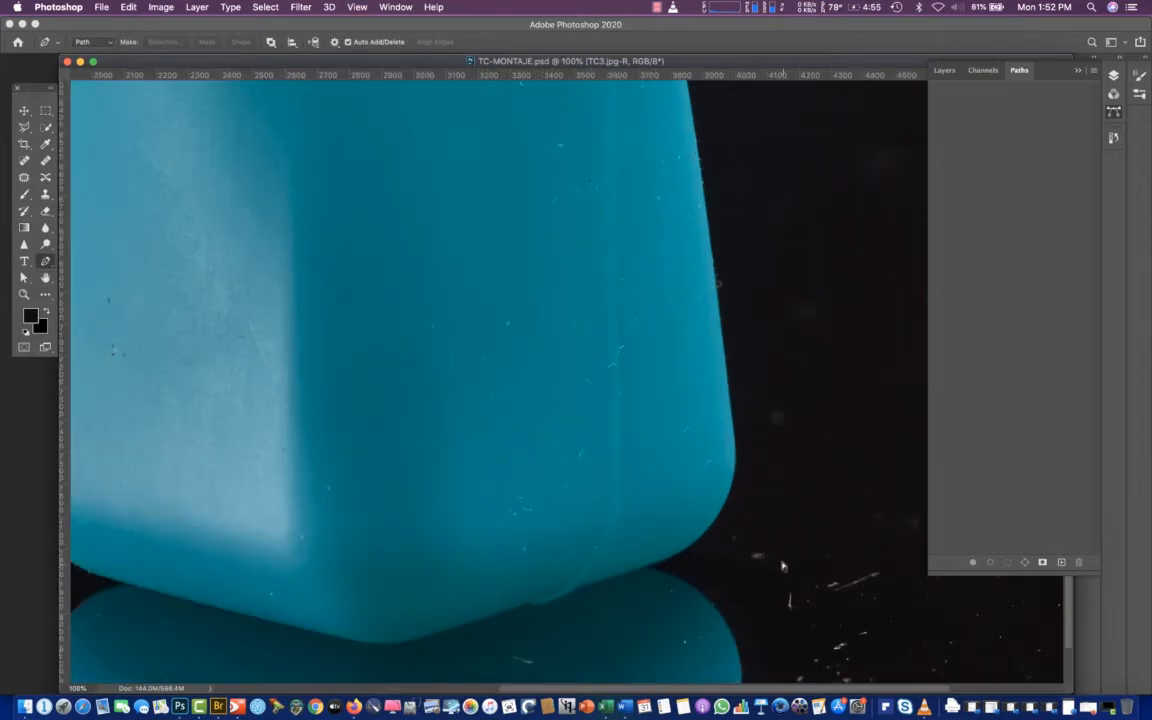
drag(847, 527, 511, 100)
drag(655, 492, 545, 130)
drag(619, 393, 619, 275)
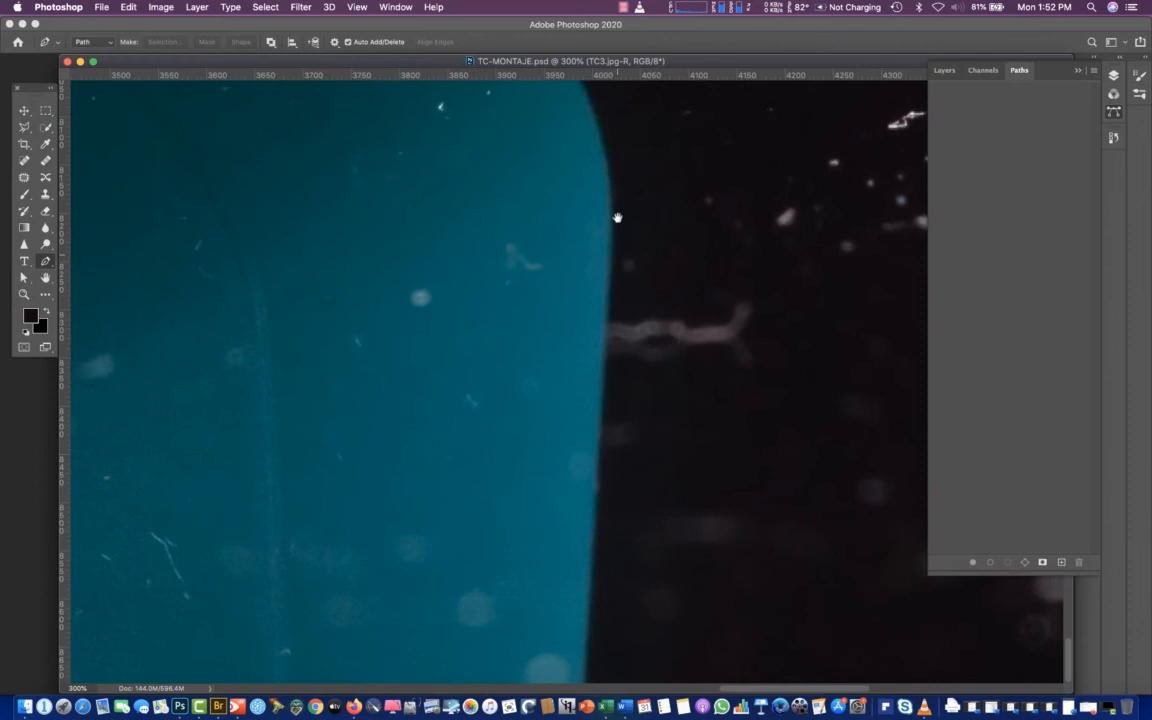
click(582, 681)
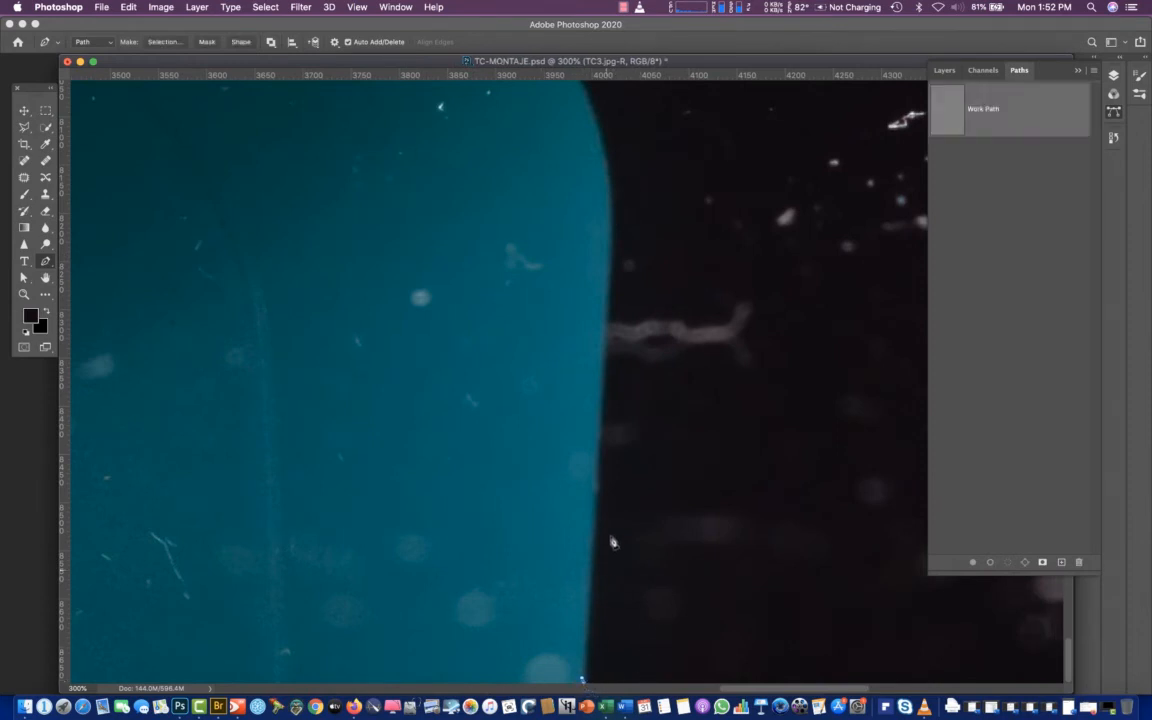
click(603, 386)
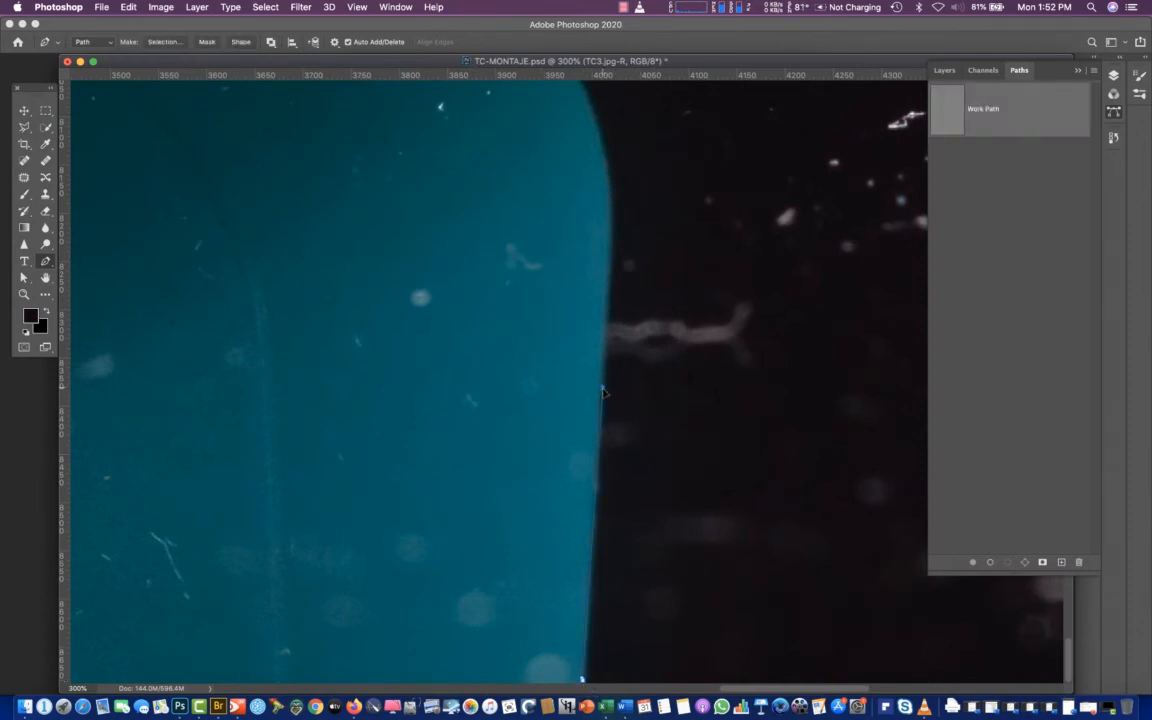
click(607, 305)
key(super+z)
drag(602, 342, 603, 292)
drag(607, 168, 601, 124)
Continue the path around the reflection's rounded corner to the point where it meets the bottle's base
scroll(640, 280, up, 5)
scroll(640, 280, left, 2)
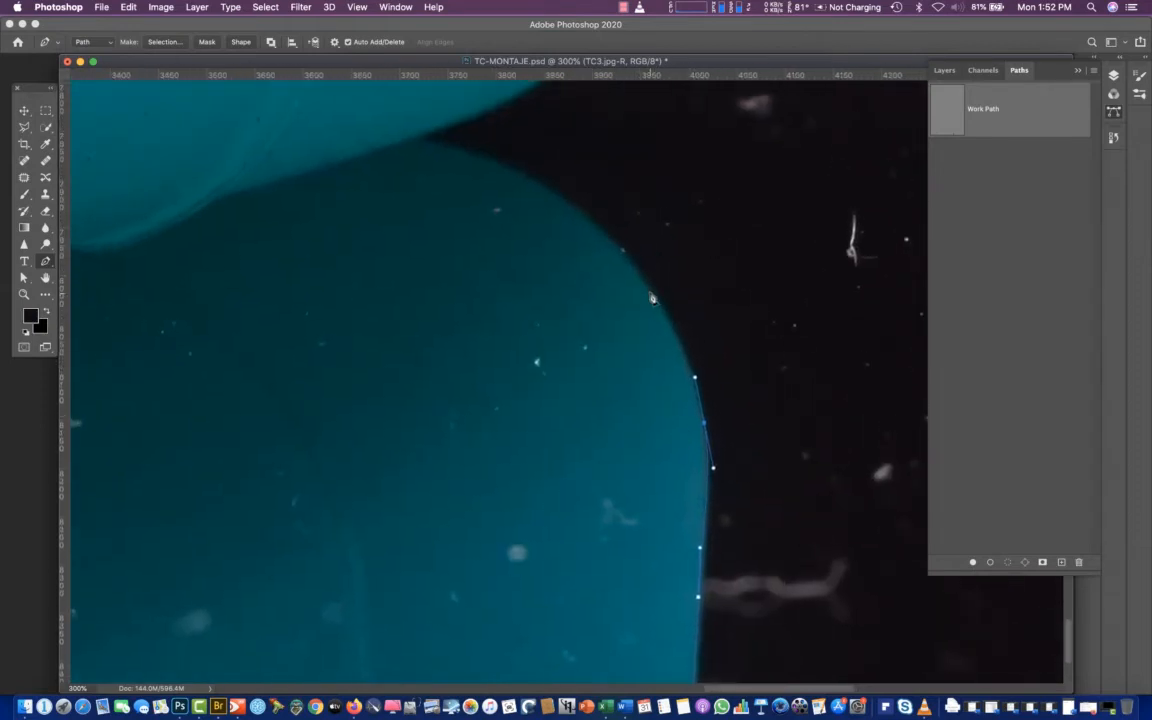
drag(649, 292, 612, 242)
drag(495, 162, 431, 145)
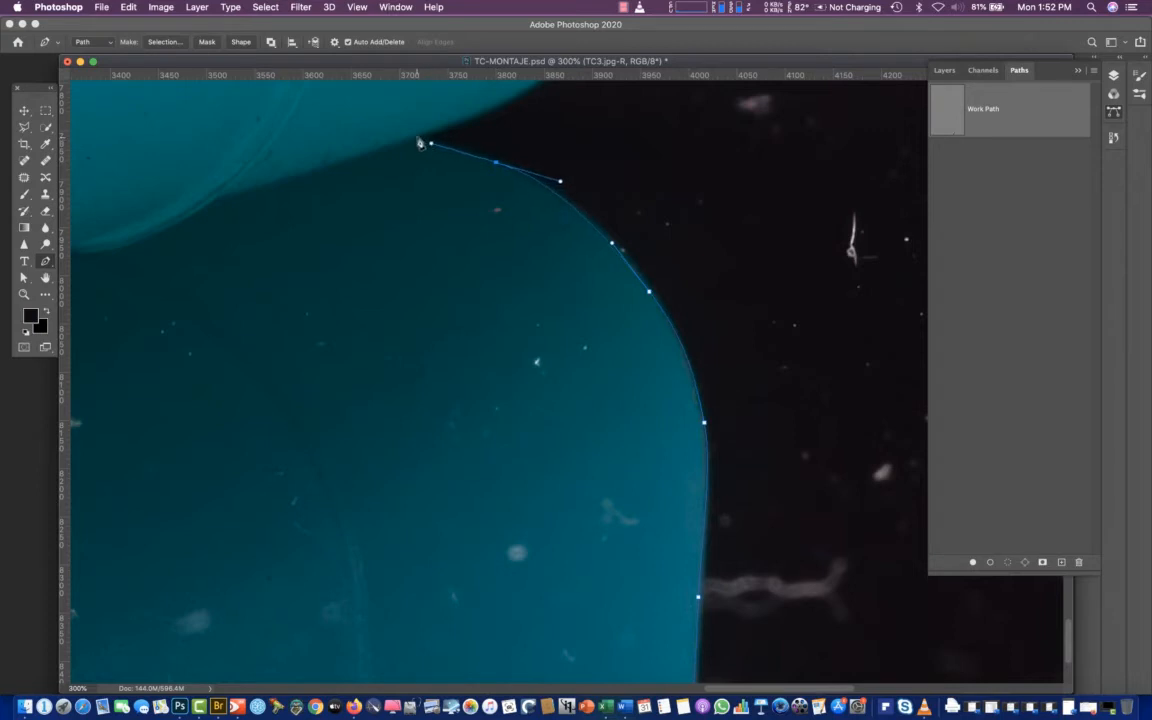
click(413, 138)
Trace the path from the reflection junction around the bottle's rounded lower-right corner with curved anchor points
drag(447, 130, 393, 391)
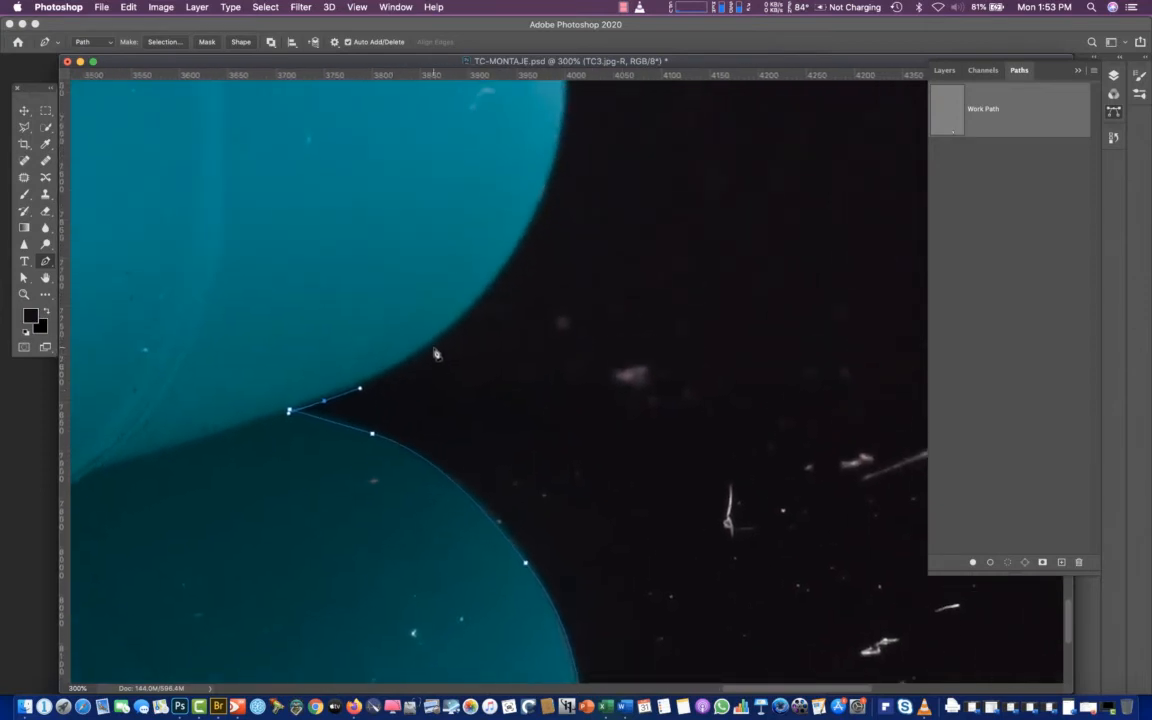
drag(437, 337, 471, 307)
key(super+z)
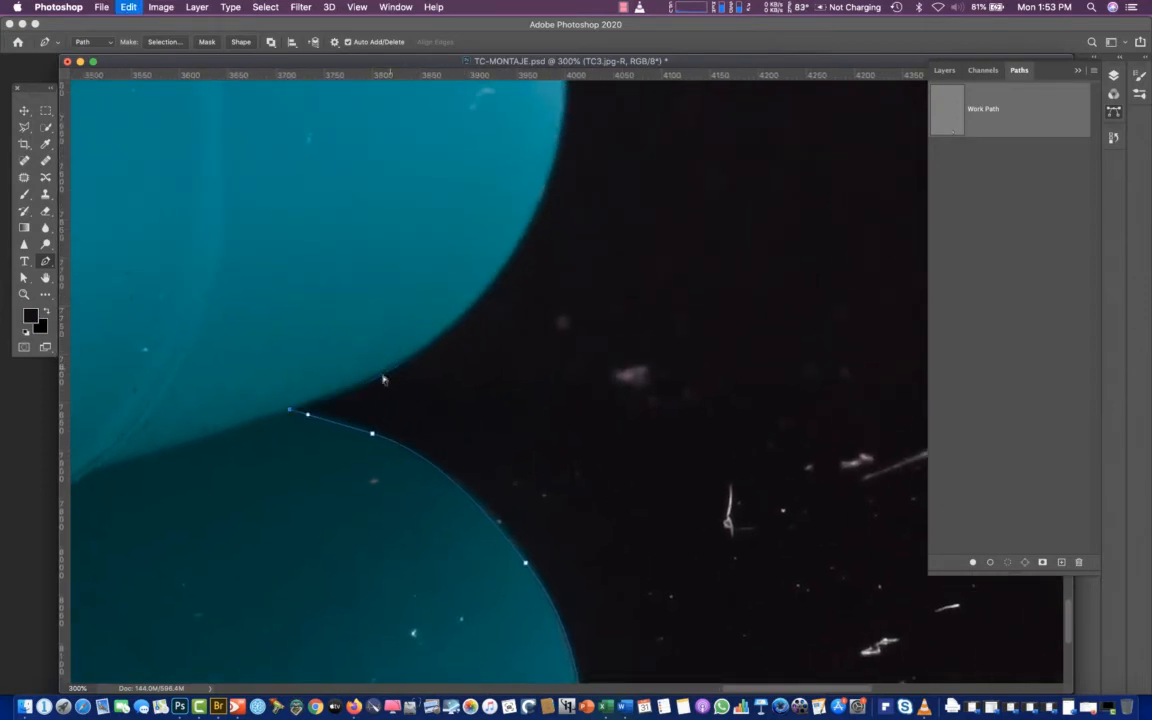
drag(324, 395, 349, 385)
drag(431, 342, 465, 314)
drag(523, 231, 547, 175)
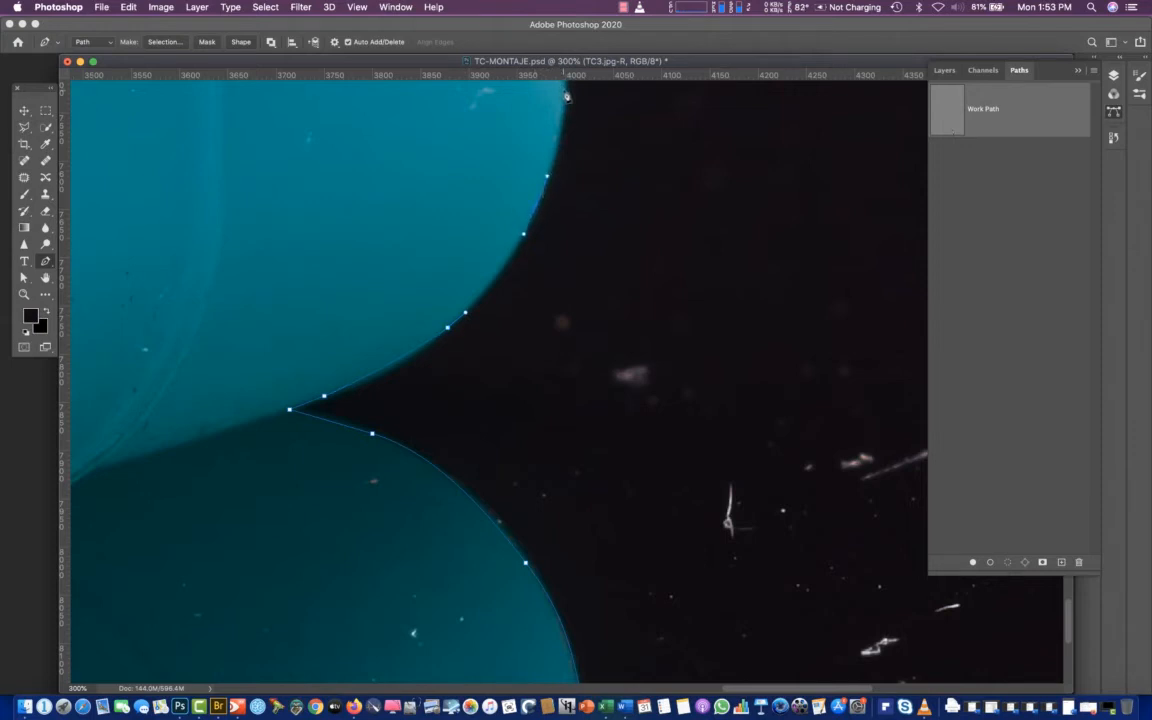
Extend the path up the right edge of the blue bottle body to the start of the white collar
scroll(478, 135, up, 5)
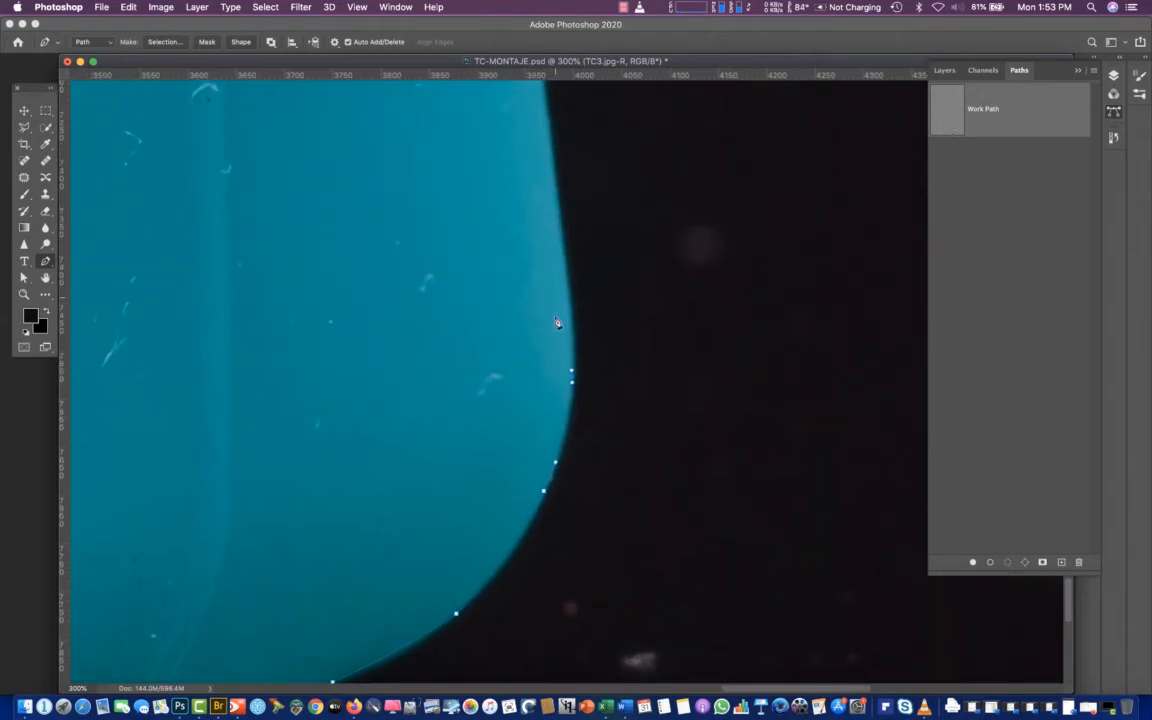
drag(564, 245, 557, 212)
scroll(514, 136, up, 5)
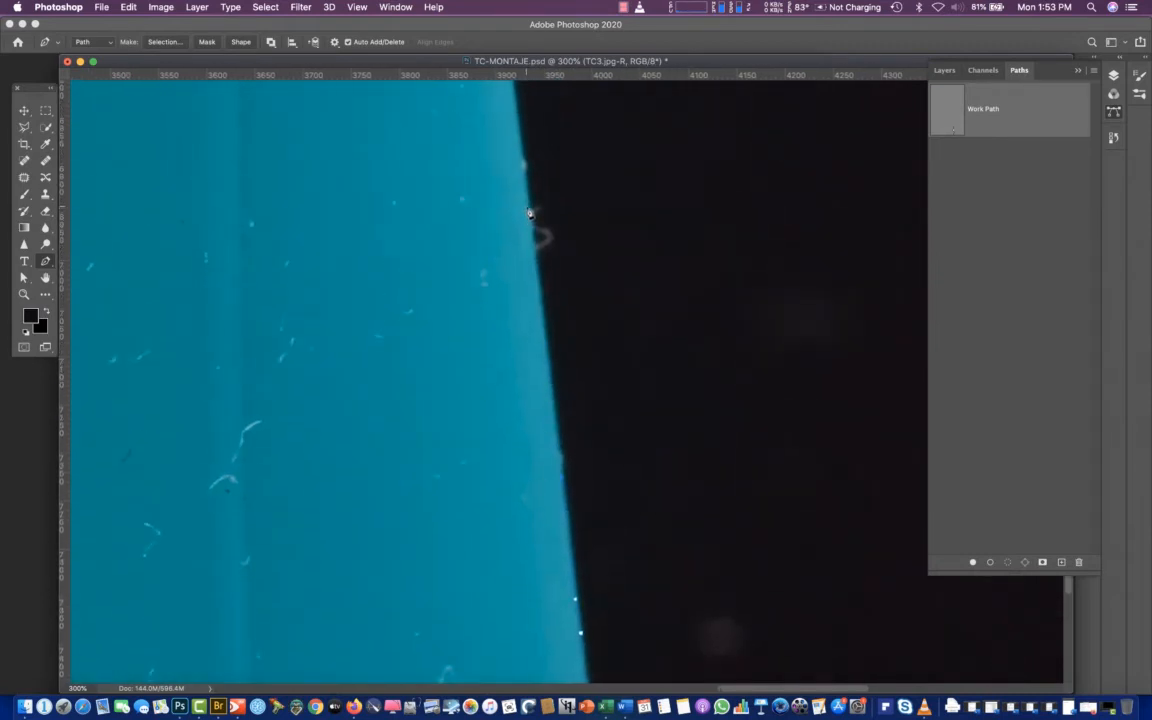
scroll(494, 193, up, 5)
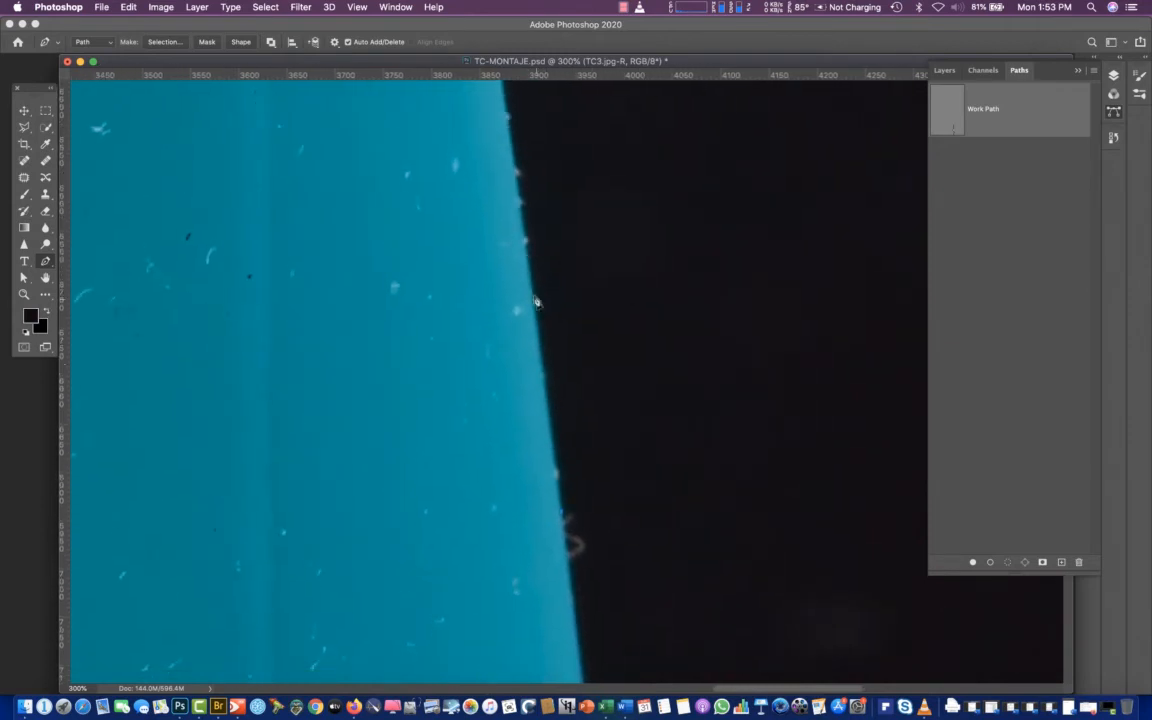
scroll(520, 240, up, 5)
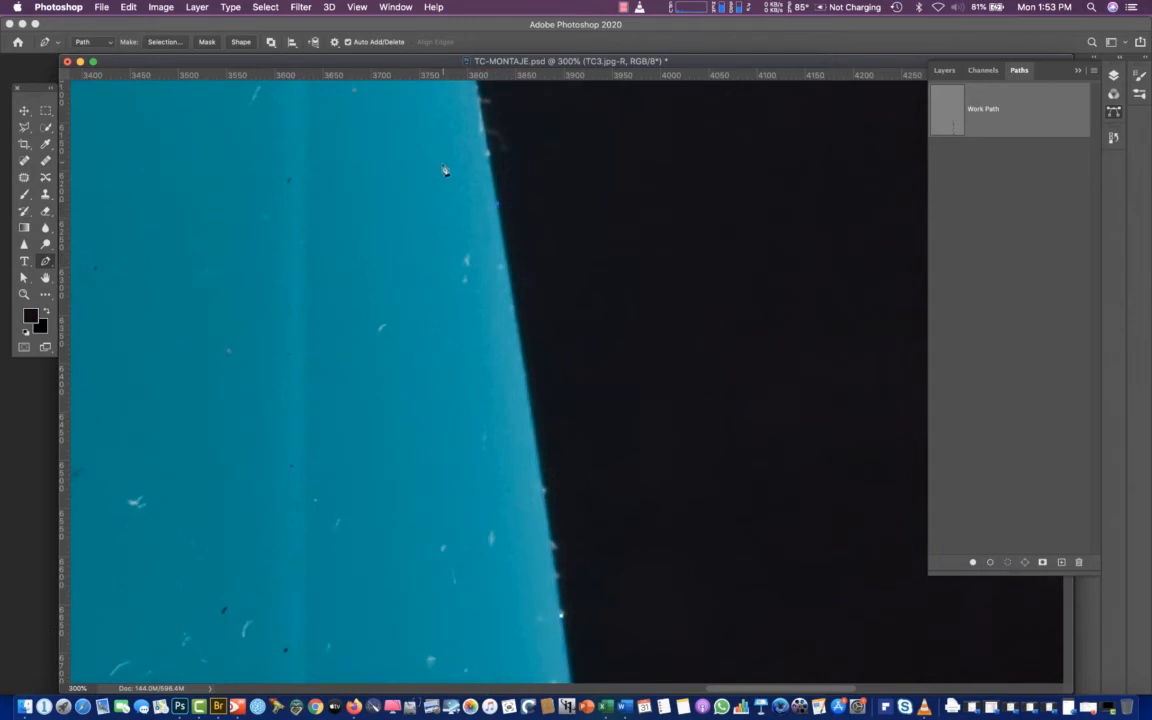
scroll(445, 170, up, 5)
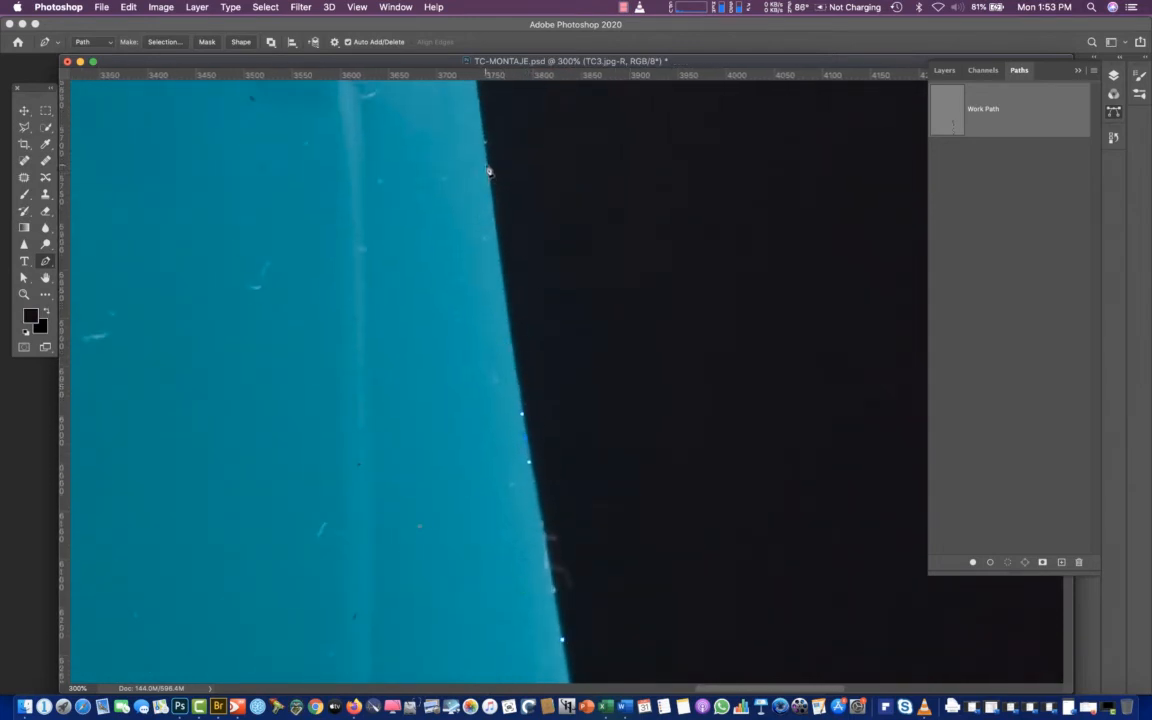
scroll(482, 150, up, 5)
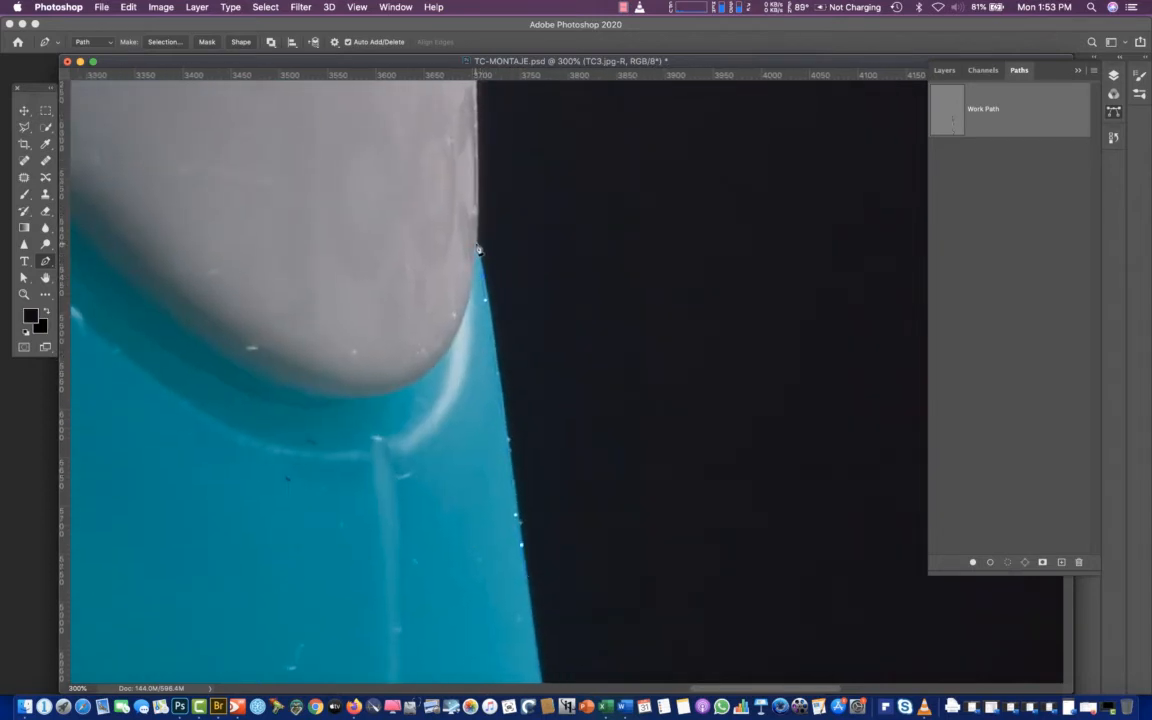
Trace the right edge of the white collar up to the notch below the ribbed cap section
click(477, 170)
click(479, 148)
scroll(479, 130, up, 5)
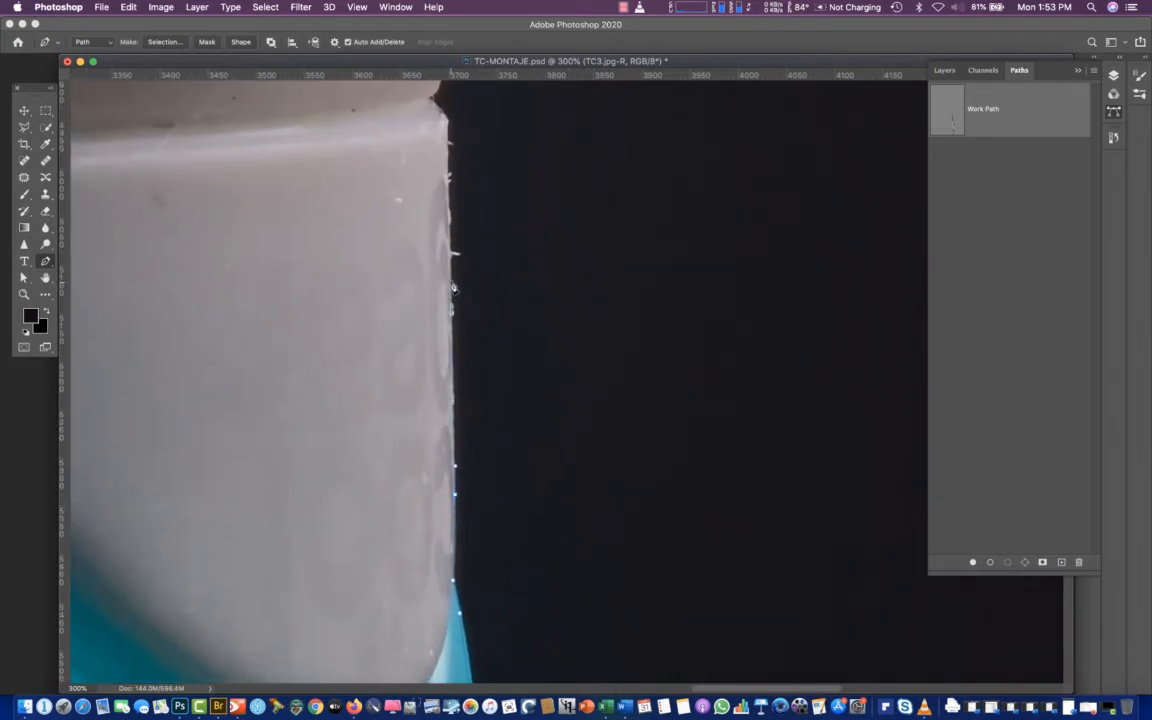
click(451, 284)
click(446, 148)
click(441, 117)
scroll(432, 112, up, 5)
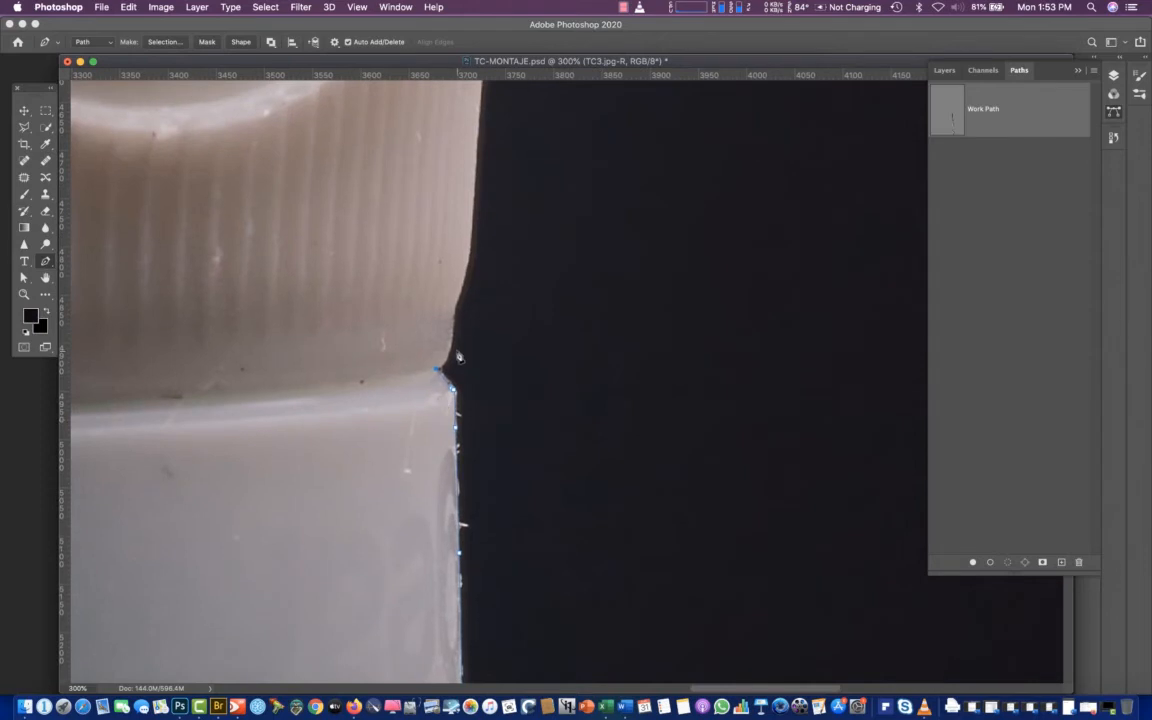
Trace the right edge of the ribbed cap section up to its top corner, below the lid seam
drag(447, 359, 470, 255)
key(super+z)
scroll(465, 110, up, 5)
click(501, 240)
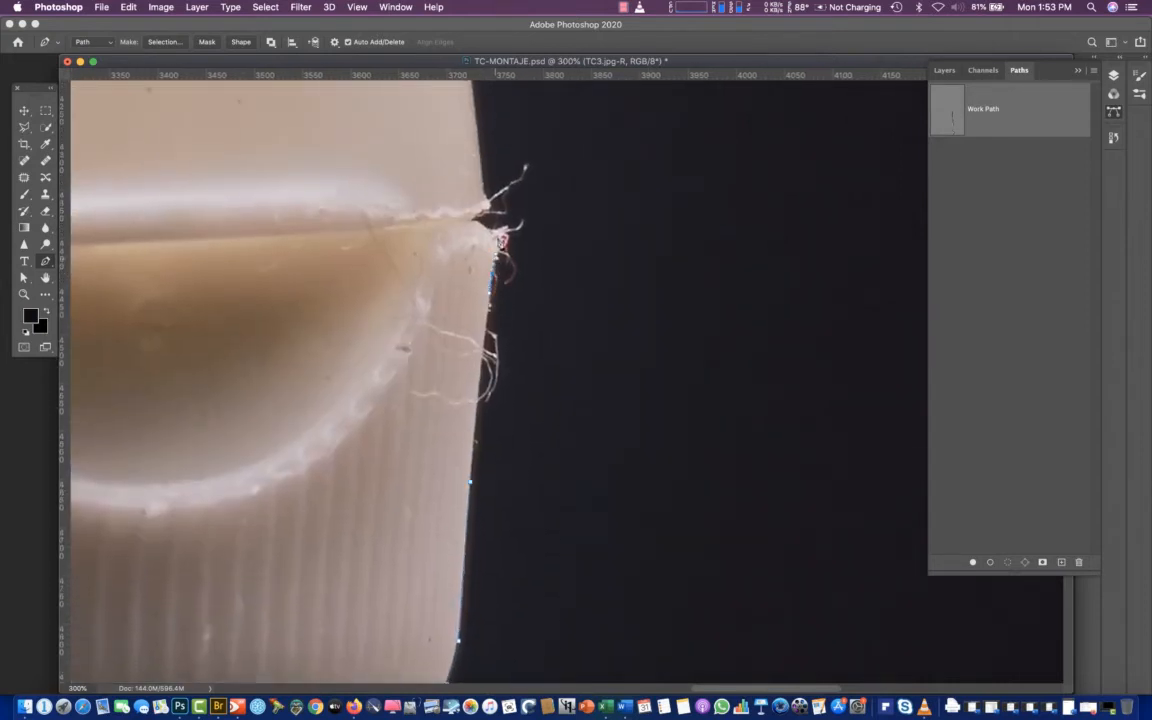
Follow the notch between the ribbed section and the lid with closely spaced anchor points, continuing onto the lid's right edge
click(488, 230)
click(474, 219)
click(474, 214)
click(486, 208)
click(490, 199)
click(488, 193)
drag(478, 139, 475, 109)
scroll(455, 118, up, 5)
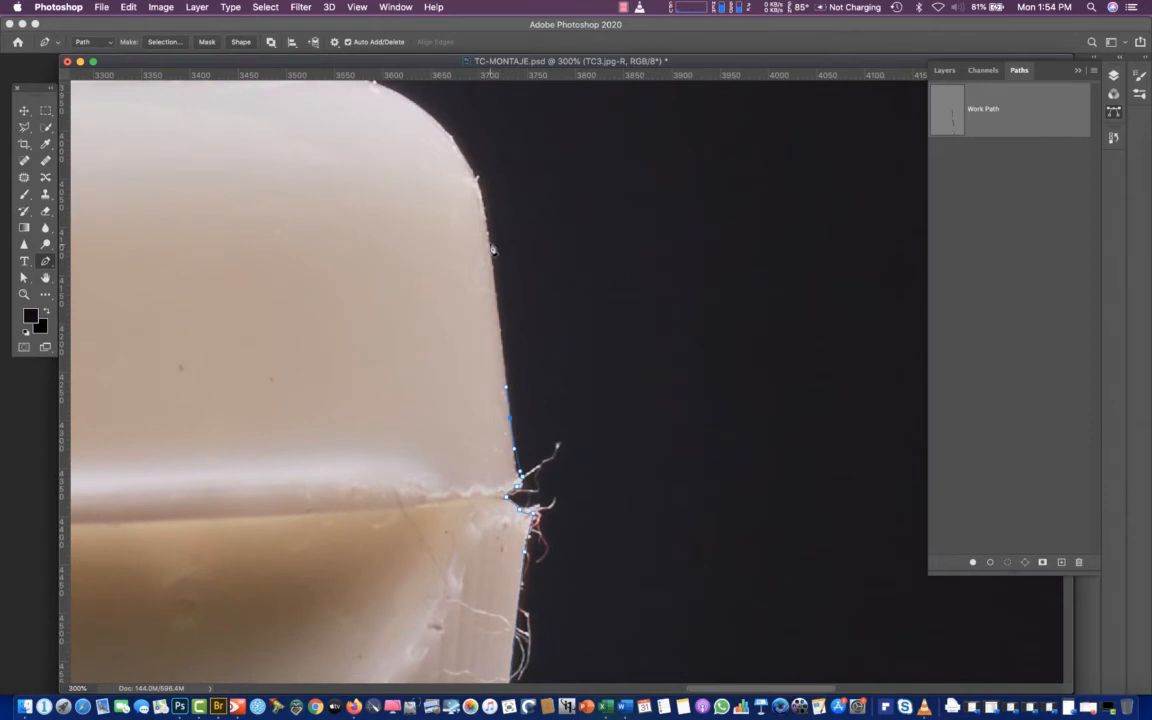
Trace the lid's right edge up to its top and around the rounded upper-right corner
click(487, 237)
click(482, 195)
click(442, 130)
drag(440, 129, 425, 114)
scroll(425, 114, up, 4)
scroll(425, 114, left, 5)
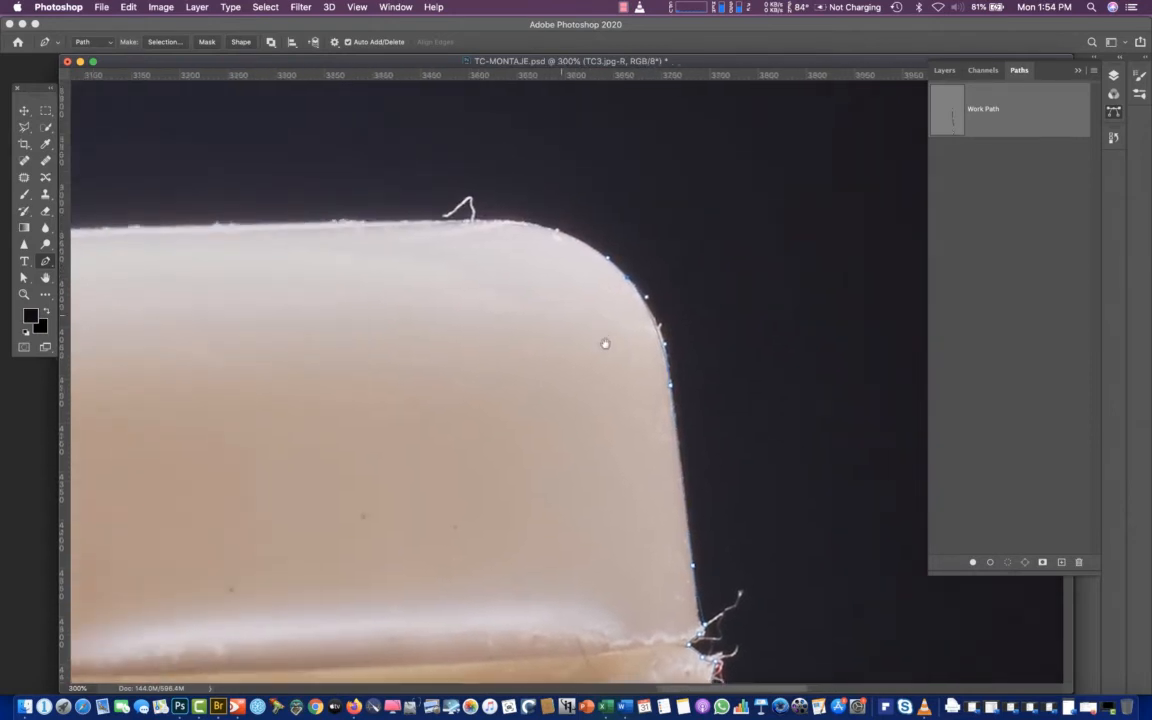
Trace the lid's top edge from the right corner toward the left corner, undoing and replacing the overly distant anchor point
drag(563, 261, 270, 265)
scroll(599, 352, left, 6)
scroll(599, 352, left, 2)
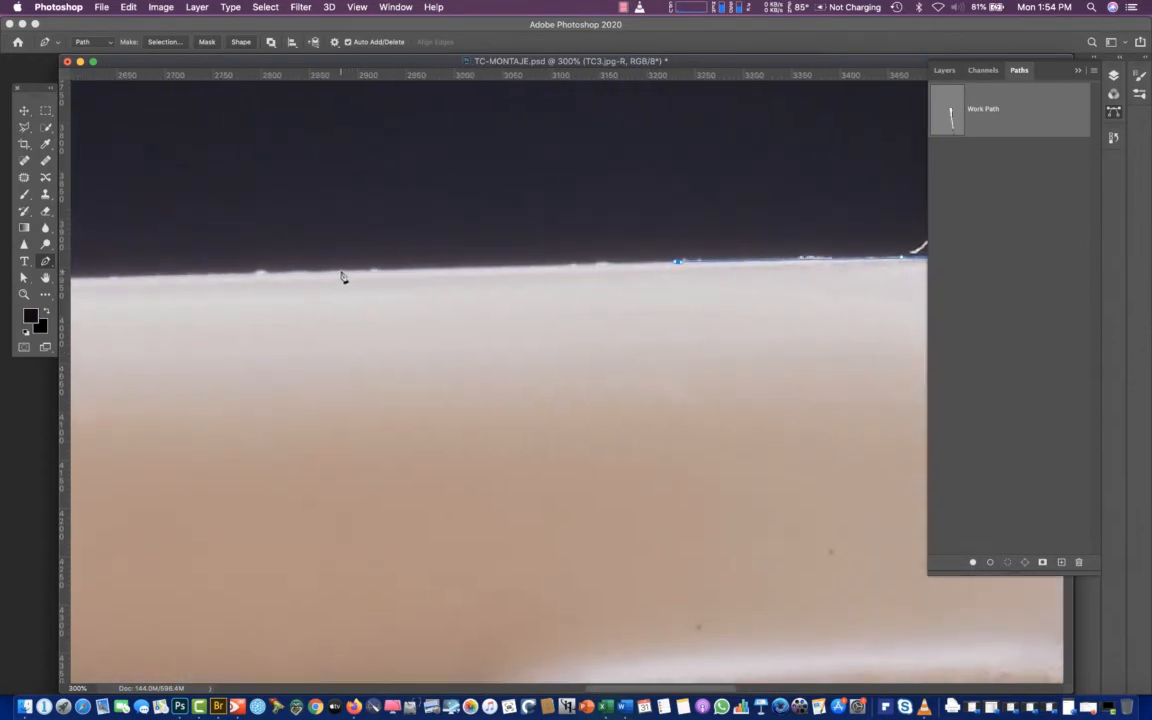
click(337, 272)
scroll(349, 349, left, 5)
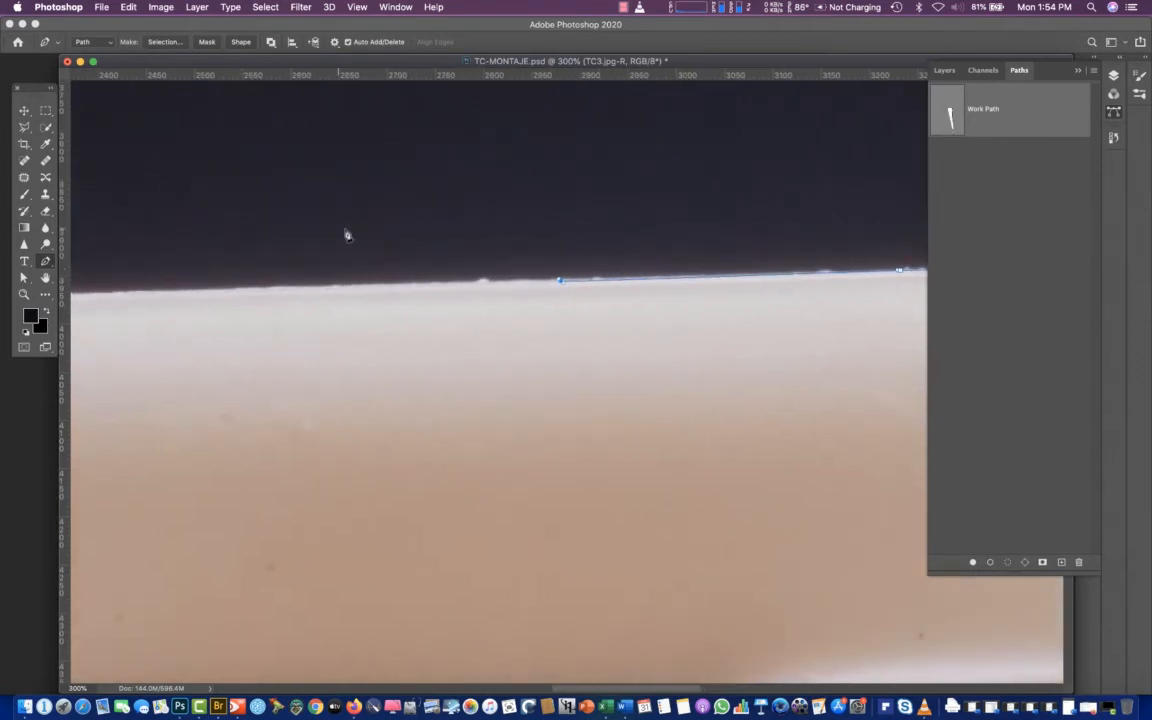
key(super+z)
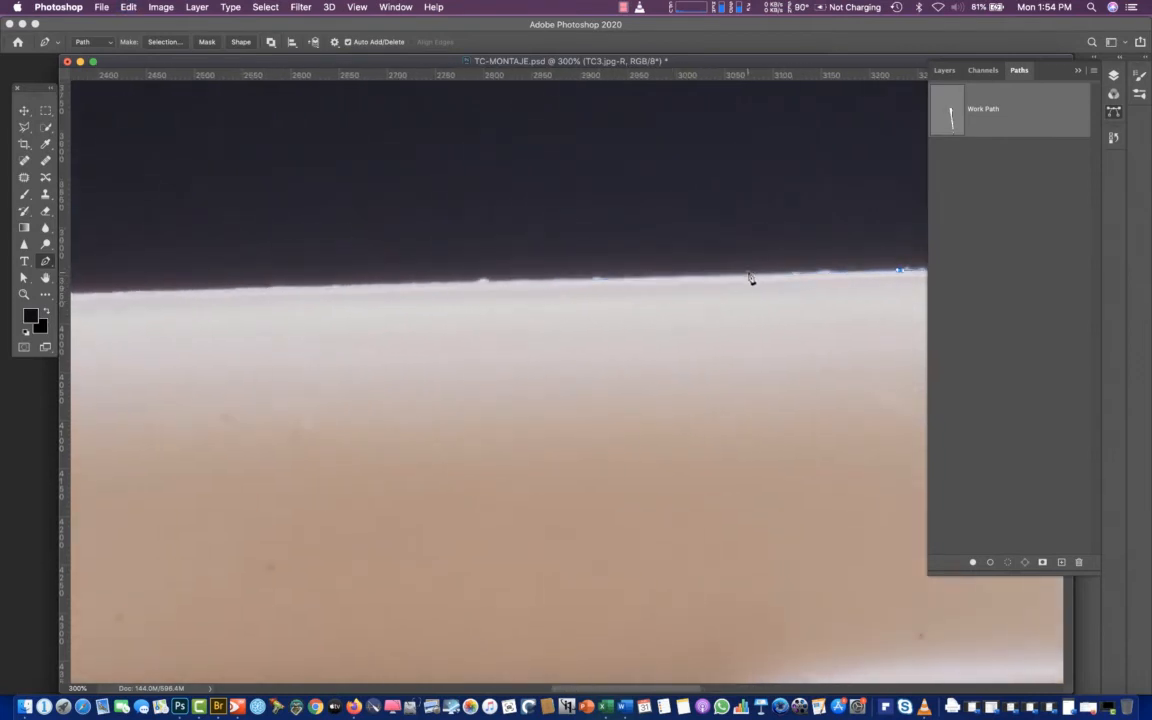
click(749, 276)
click(285, 290)
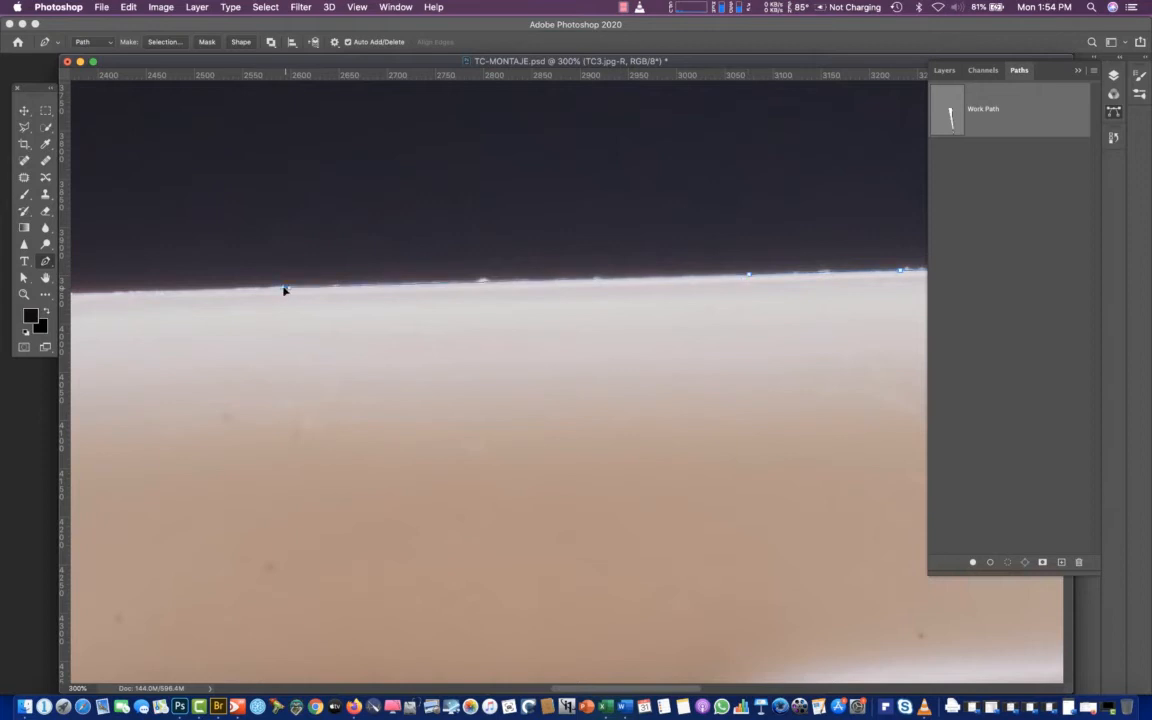
click(116, 293)
scroll(116, 294, left, 5)
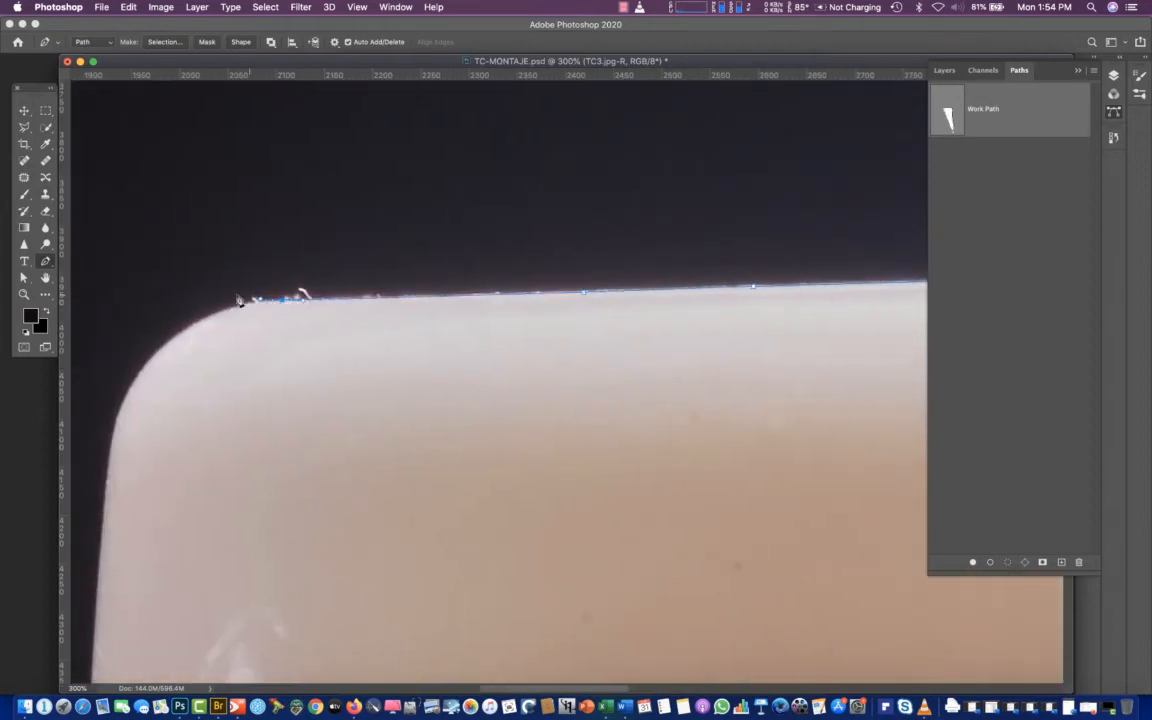
Trace the lid's rounded upper-left corner and continue the path down the lid's left edge
click(196, 322)
click(125, 378)
drag(102, 516, 101, 544)
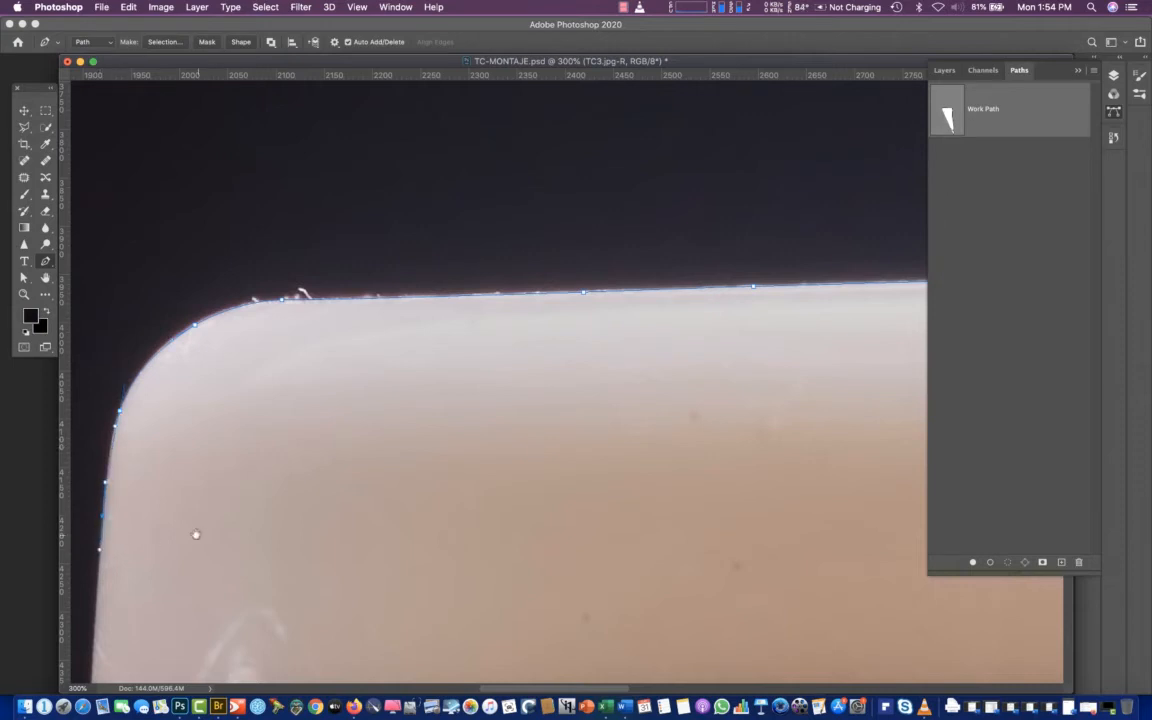
drag(196, 534, 316, 246)
click(224, 390)
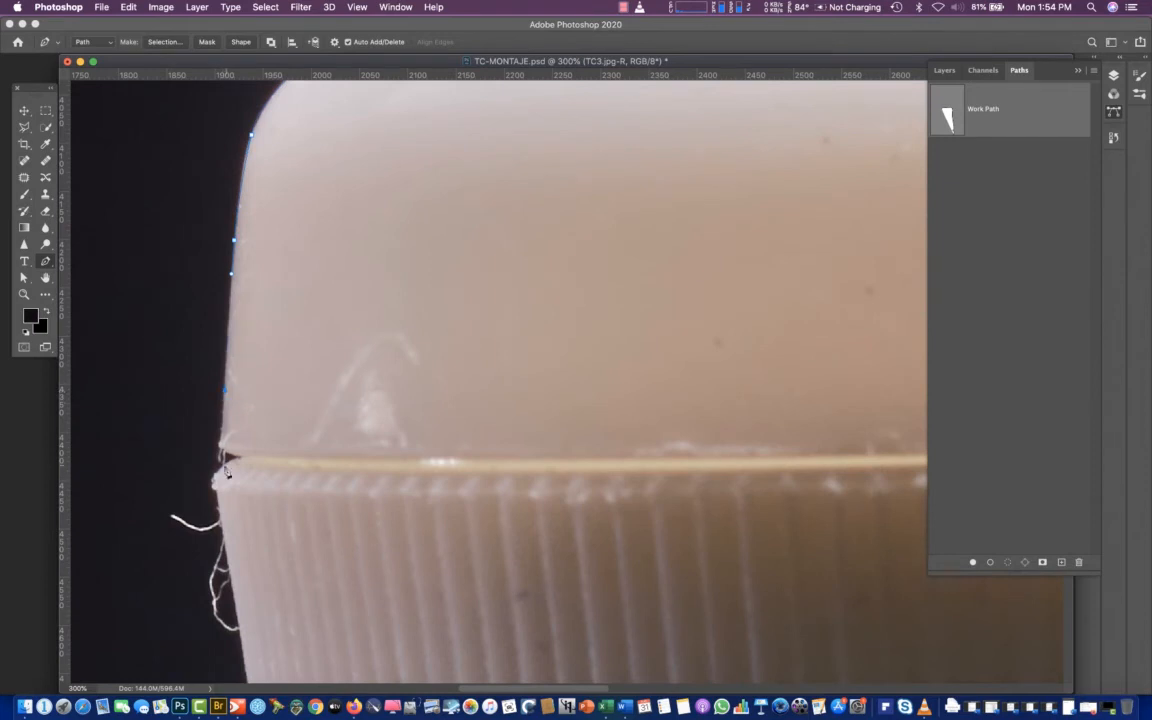
Follow the left notch between the lid and the ribbed section with closely spaced anchor points
click(218, 445)
click(236, 455)
click(231, 458)
click(225, 466)
click(213, 479)
scroll(281, 647, down, 5)
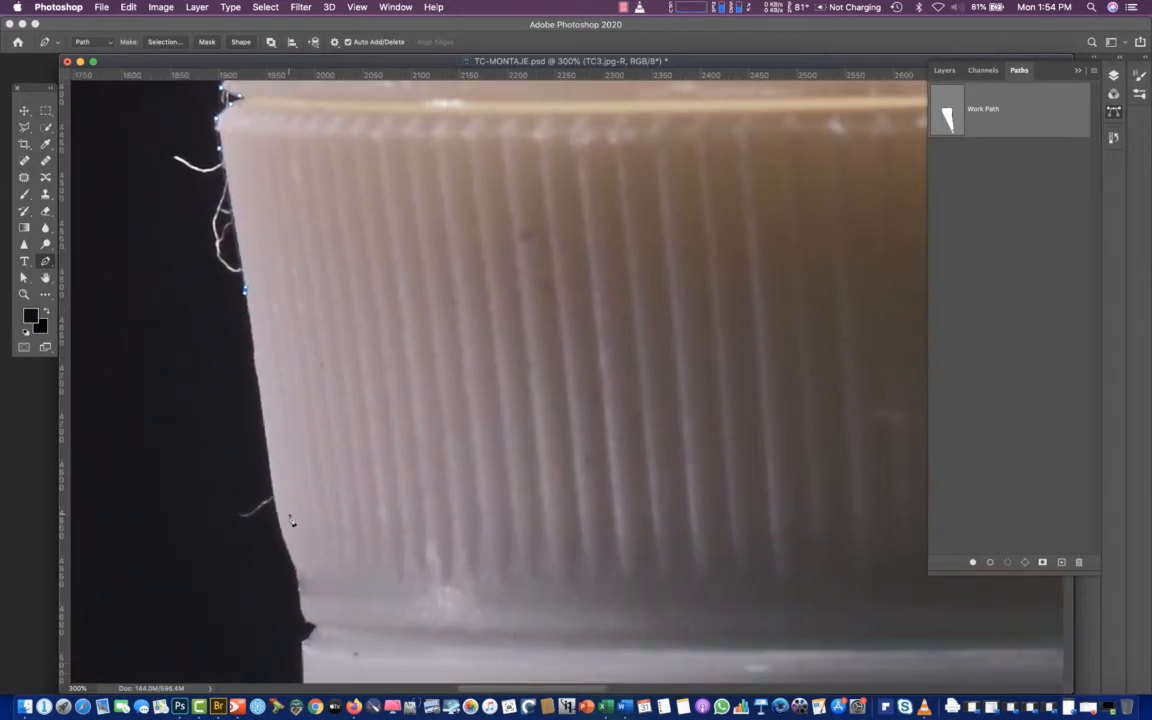
Trace the lower left edge of the ribbed section and the small notch above the white collar
drag(276, 511, 296, 586)
click(302, 614)
click(302, 619)
click(308, 635)
click(302, 643)
scroll(303, 660, down, 10)
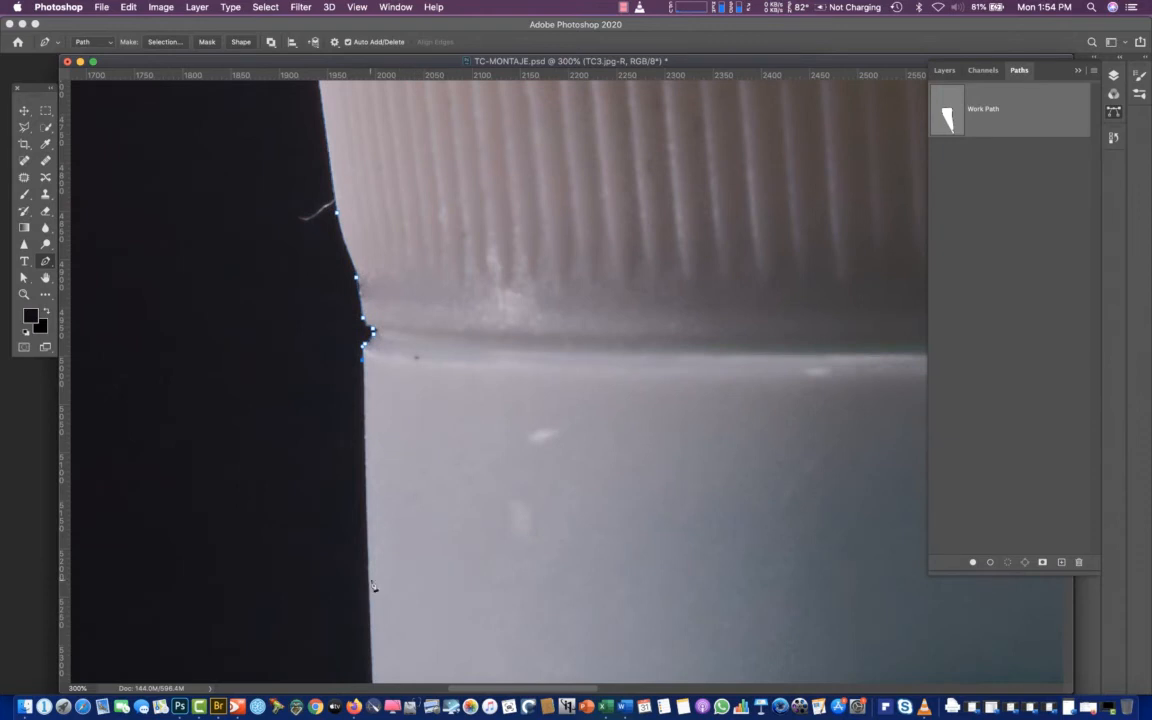
Trace the white collar's left edge down to the blue body and continue along the body's upper left edge
scroll(423, 596, down, 10)
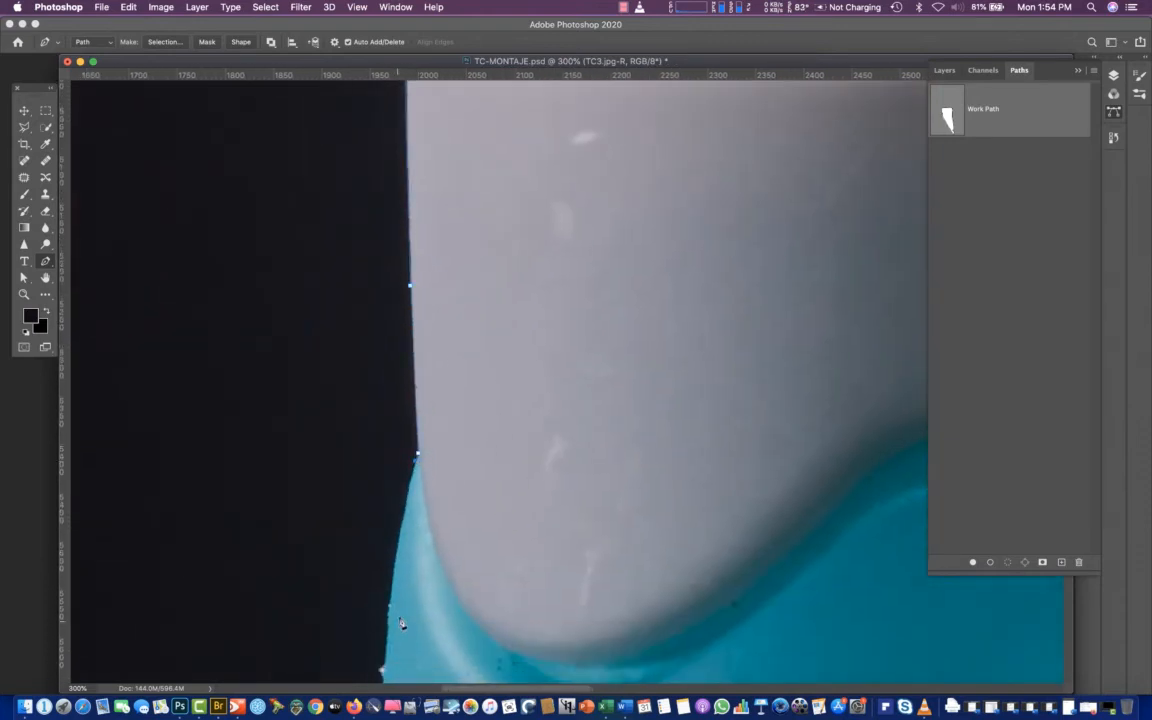
click(390, 562)
drag(417, 620, 481, 330)
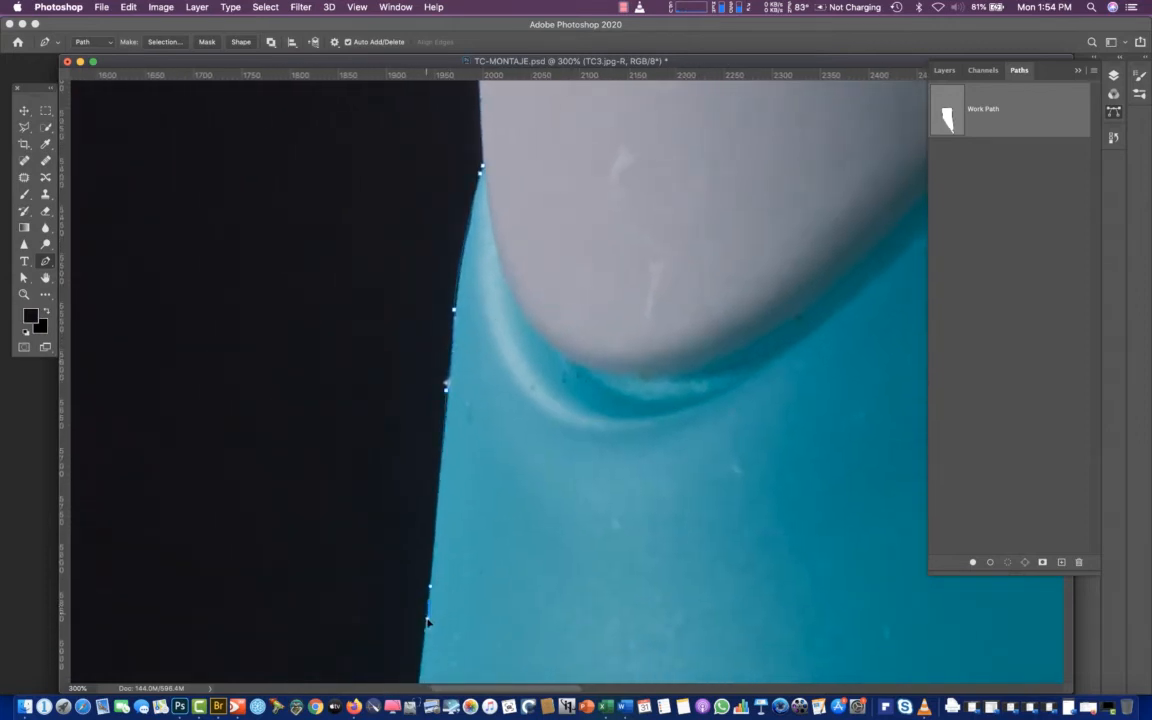
click(420, 672)
drag(475, 614, 546, 300)
scroll(524, 545, down, 5)
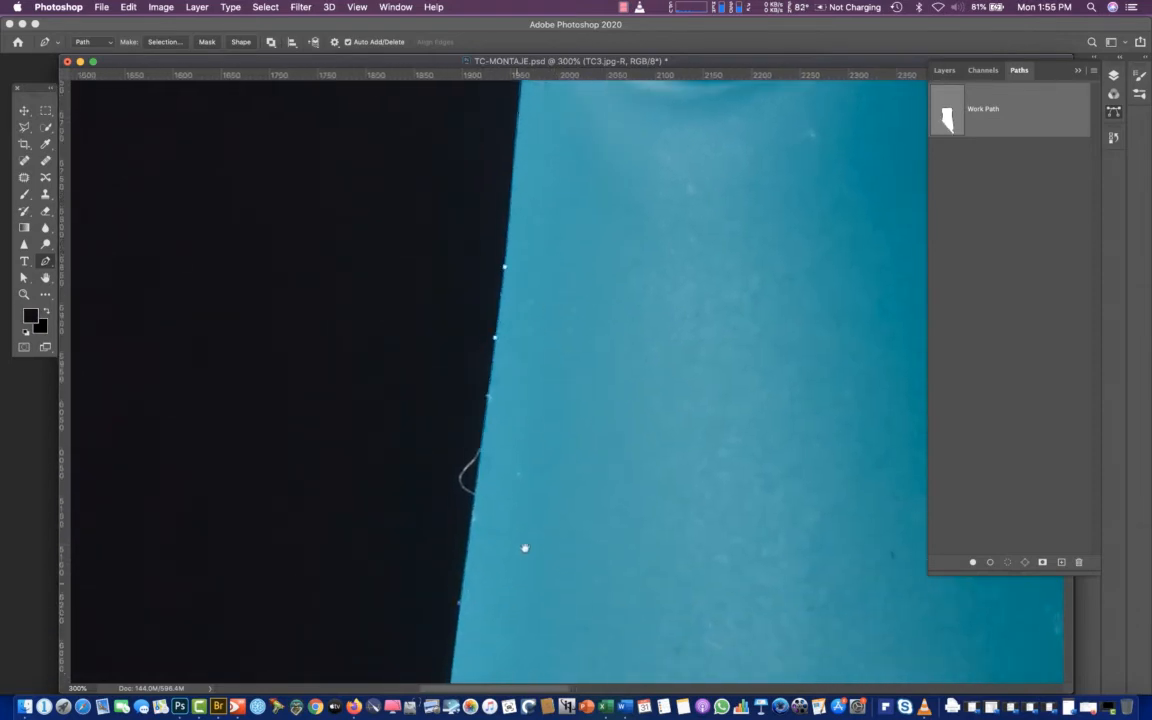
Extend the path down the straight left edge of the blue body to just above its rounded bottom corner
click(443, 645)
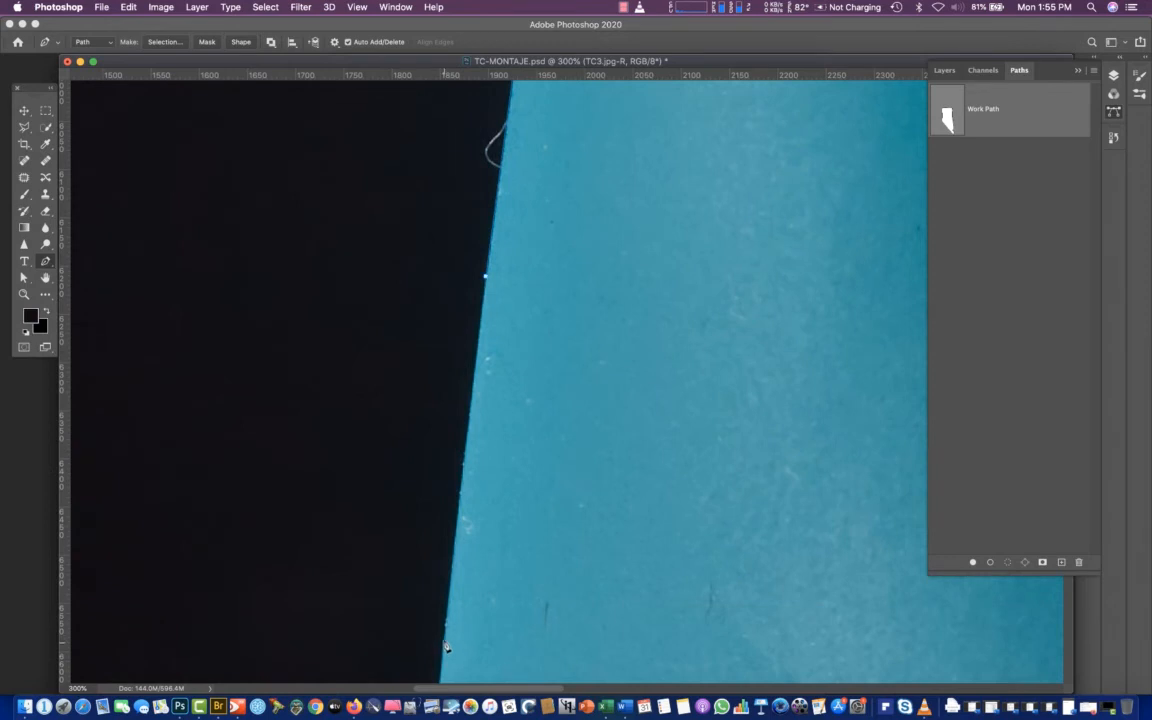
drag(474, 619, 520, 260)
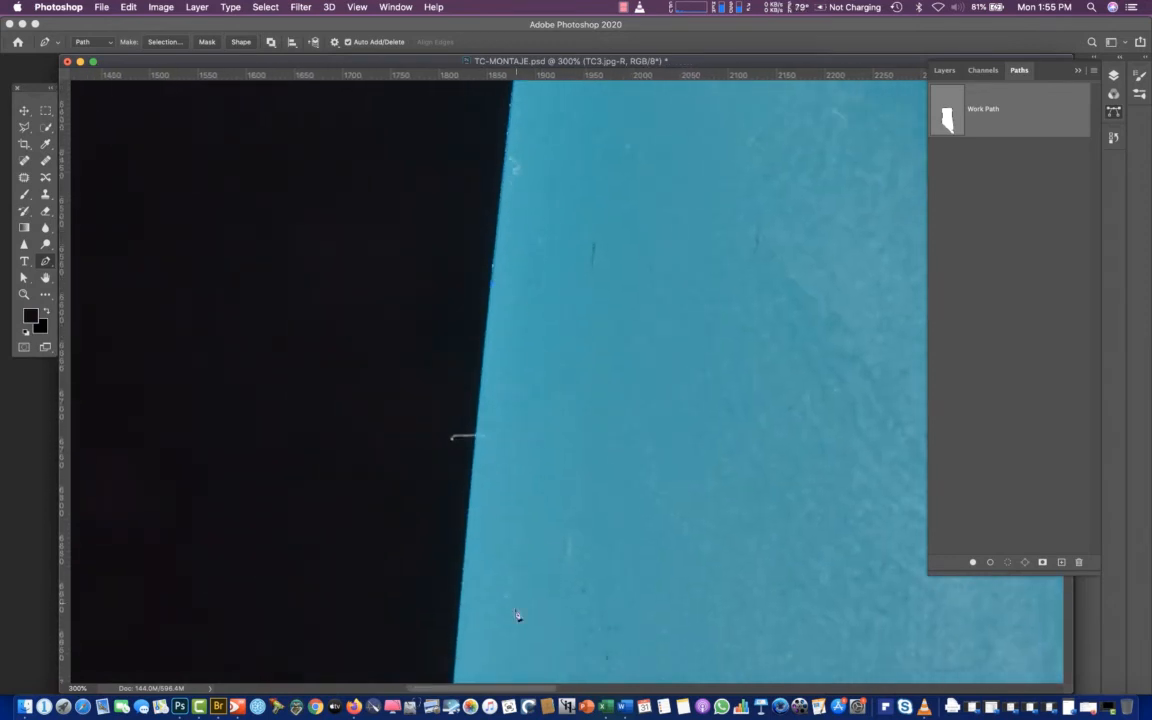
click(455, 648)
drag(509, 604, 537, 425)
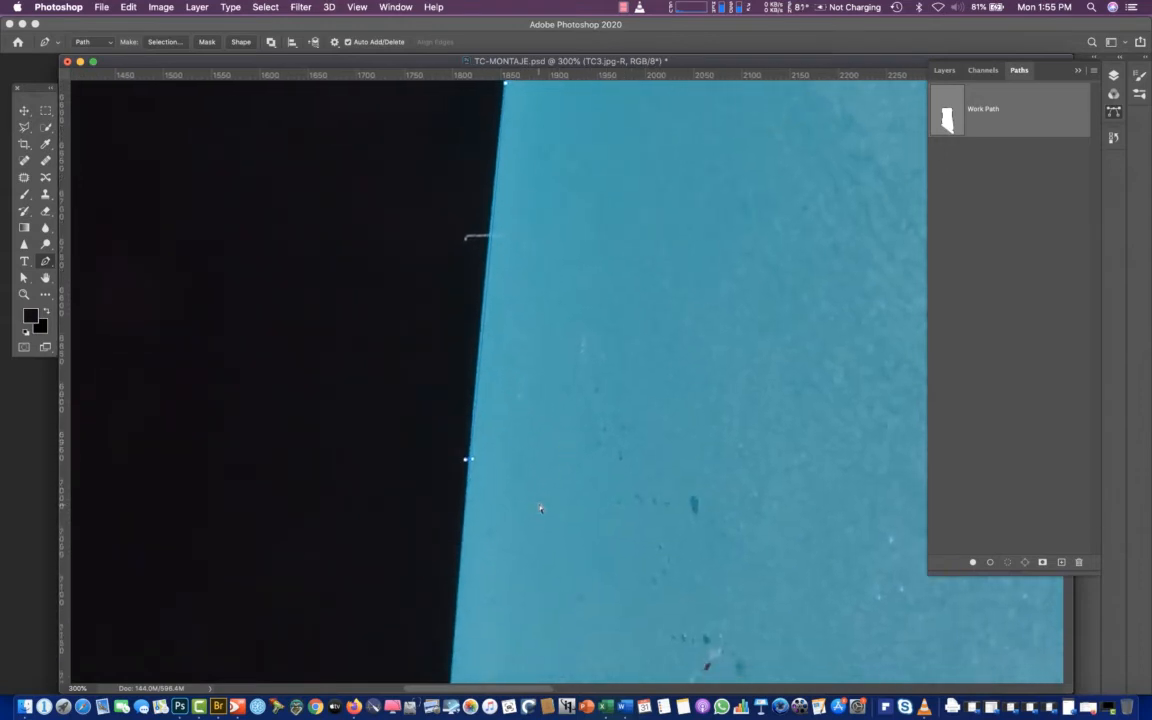
click(461, 552)
drag(568, 606, 614, 275)
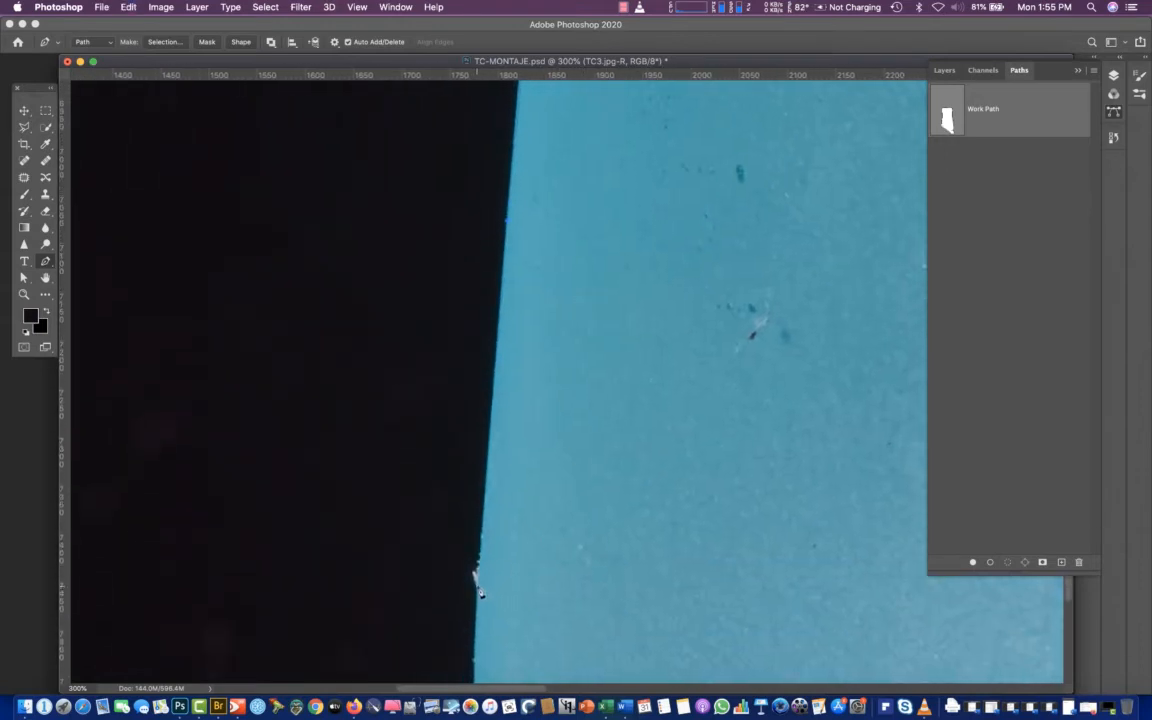
click(476, 619)
Trace the blue body's rounded lower-left corner and underside to the point where it meets the reflection
scroll(542, 591, down, 5)
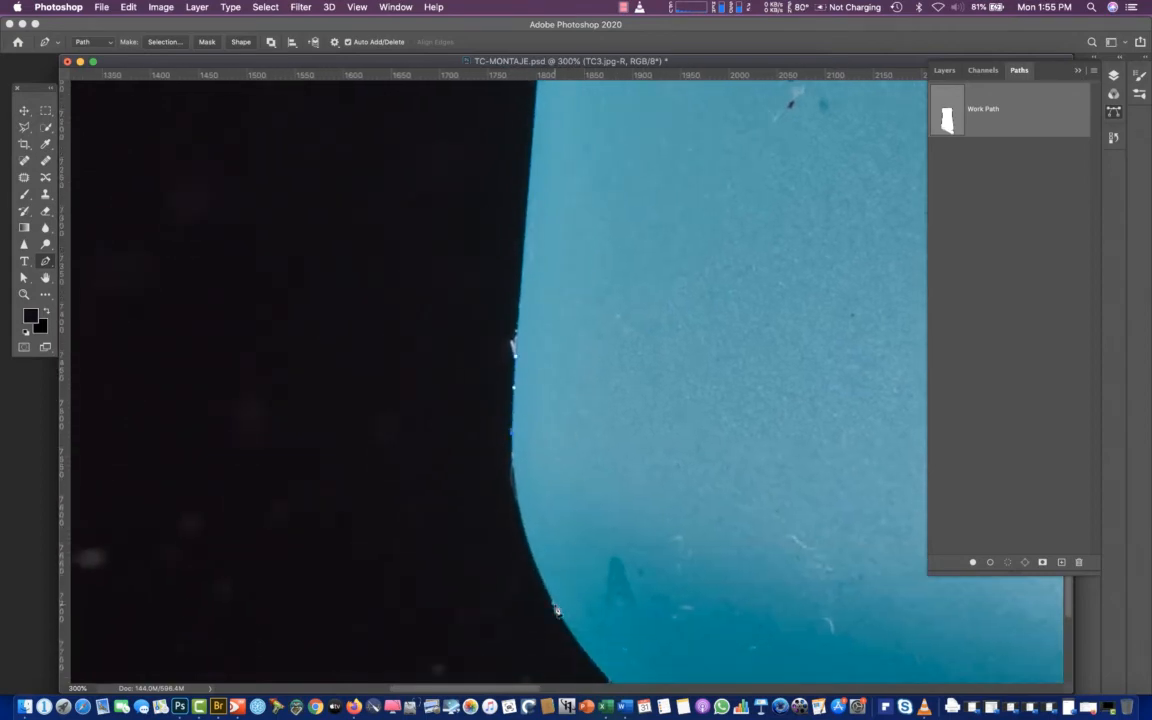
drag(551, 597, 584, 655)
scroll(643, 419, down, 5)
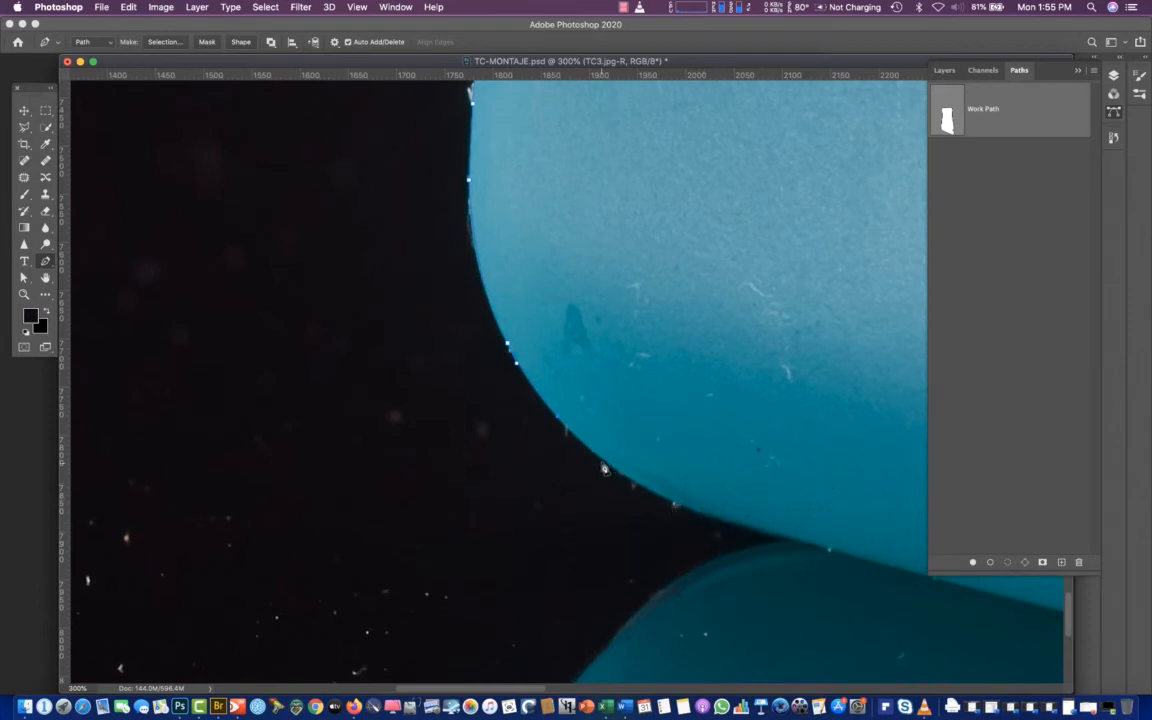
drag(588, 450, 619, 475)
drag(632, 481, 630, 482)
drag(753, 528, 805, 543)
Trace the curved upper-left edge of the bottle's reflection with curved path segments
drag(721, 553, 694, 566)
drag(620, 632, 594, 659)
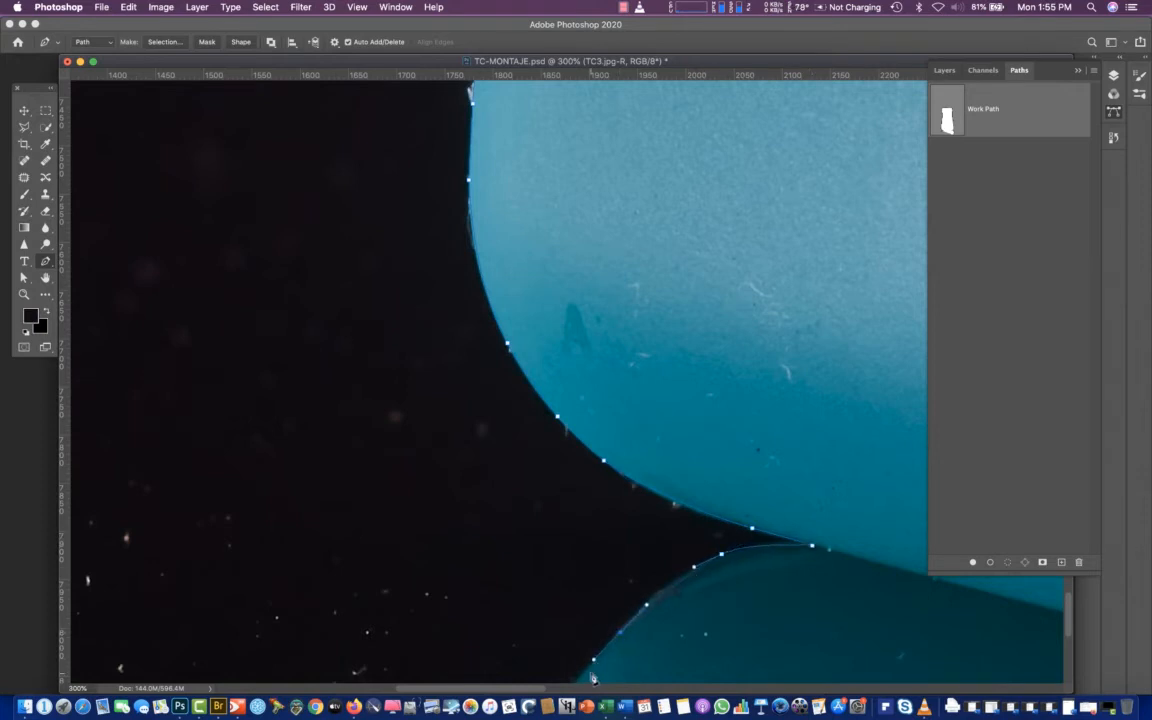
click(584, 673)
drag(607, 598, 695, 388)
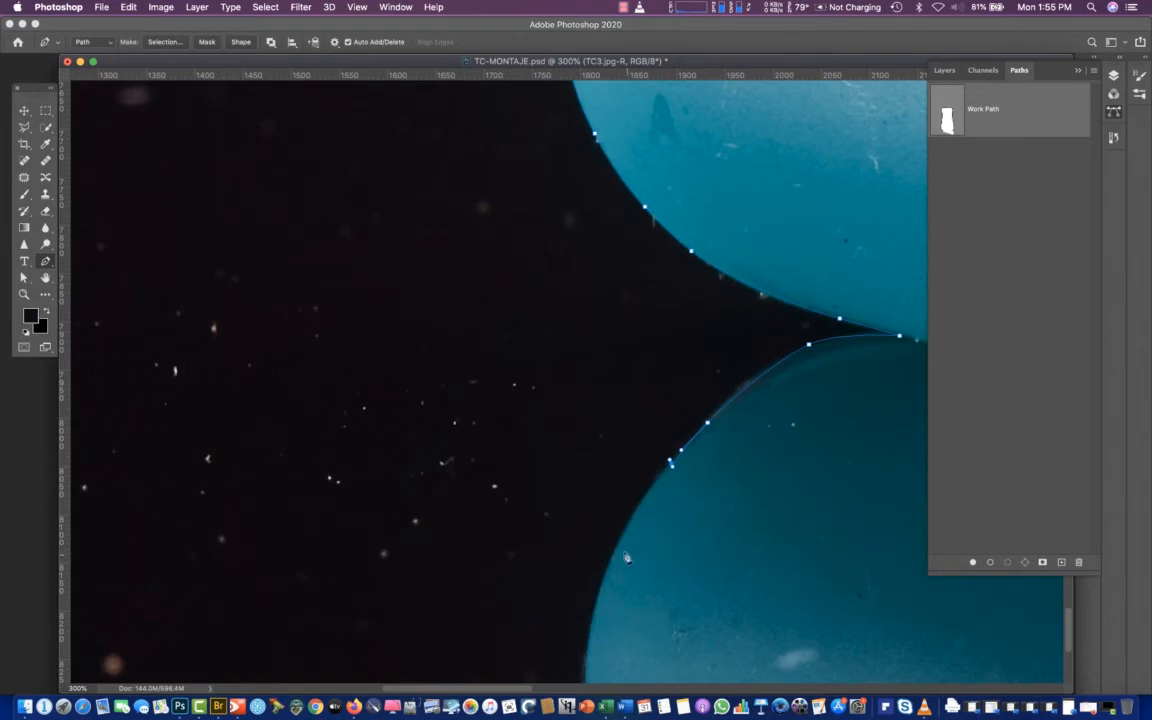
drag(620, 542, 606, 581)
drag(589, 634, 587, 662)
scroll(587, 670, down, 5)
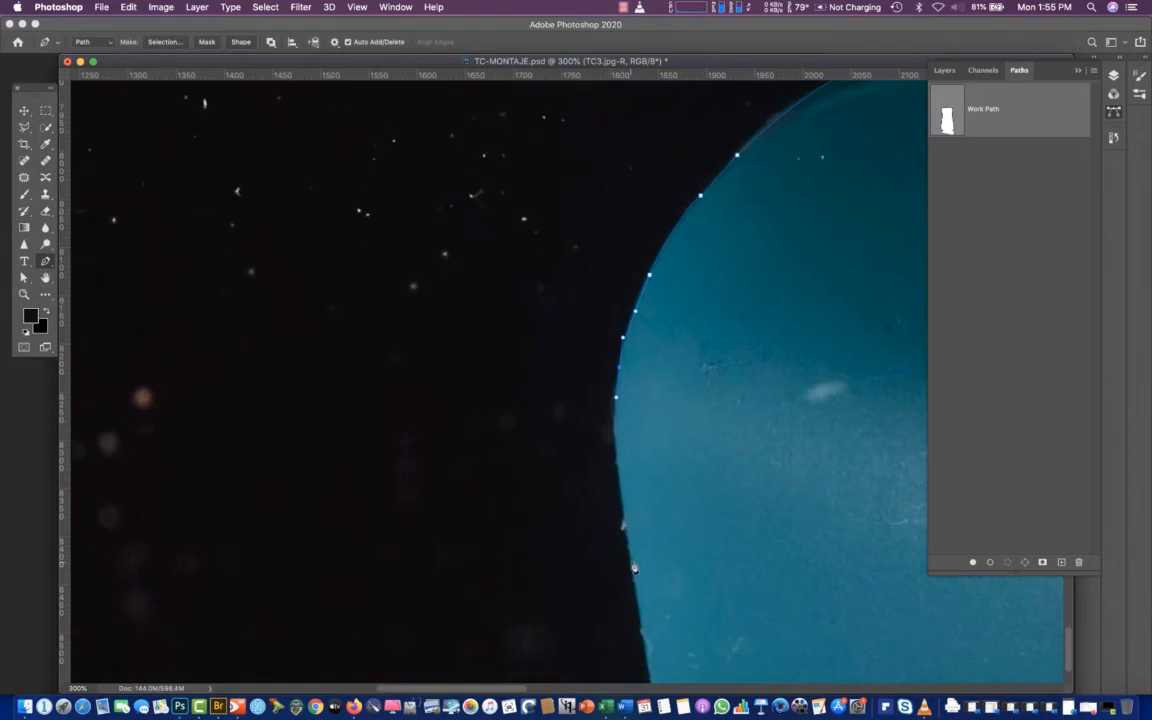
Extend the path down the reflection's left edge toward the bottom of the image
drag(632, 562, 633, 567)
click(638, 607)
scroll(651, 677, down, 3)
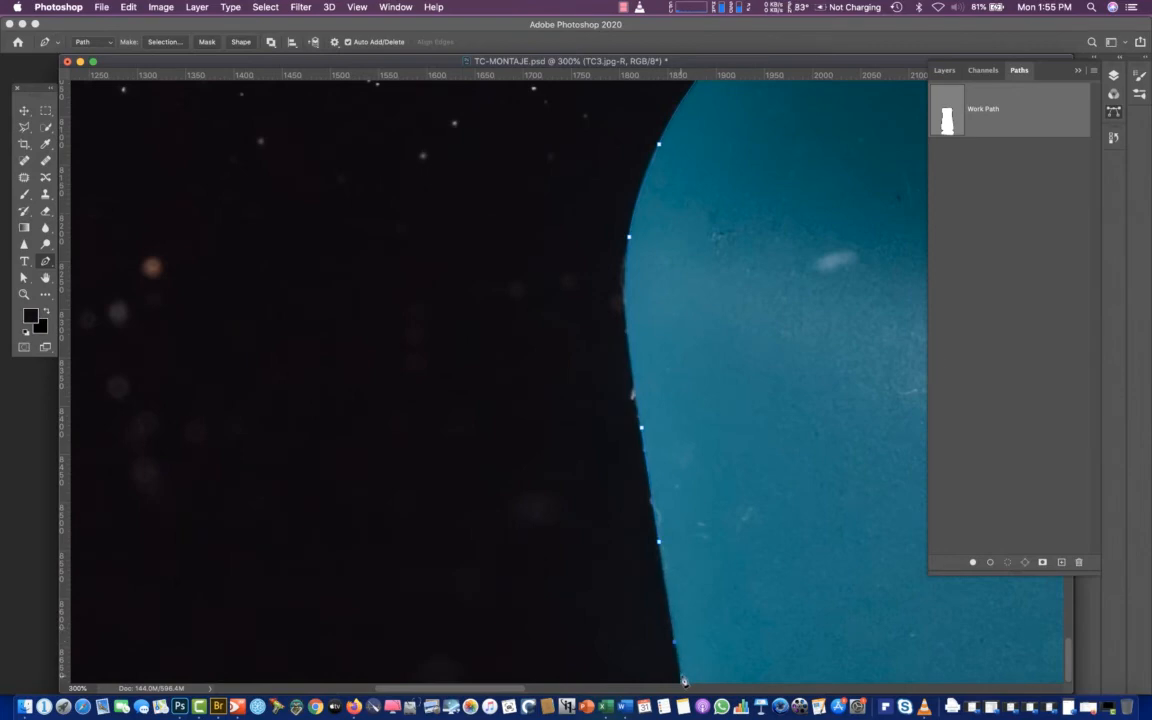
scroll(715, 343, right, 2)
scroll(752, 382, down, 10)
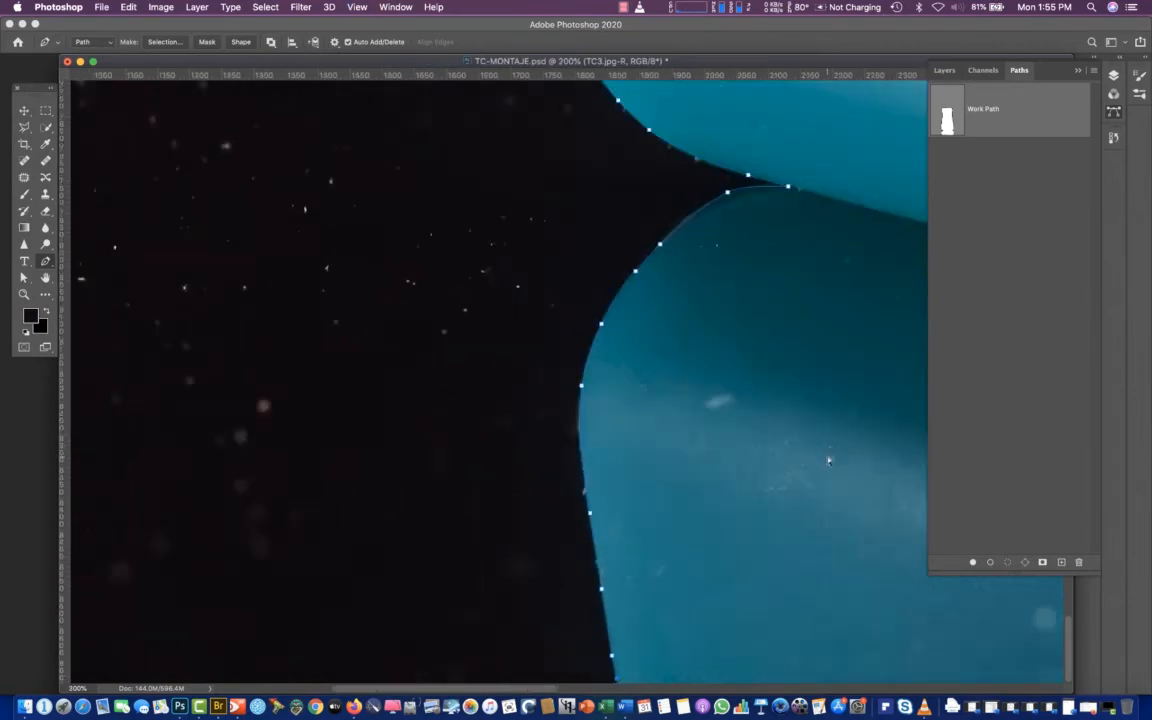
Close the bottle path with anchor points below the canvas, joining the reflection's left and right edges
key(super+minus)
key(super+minus)
key(super+minus)
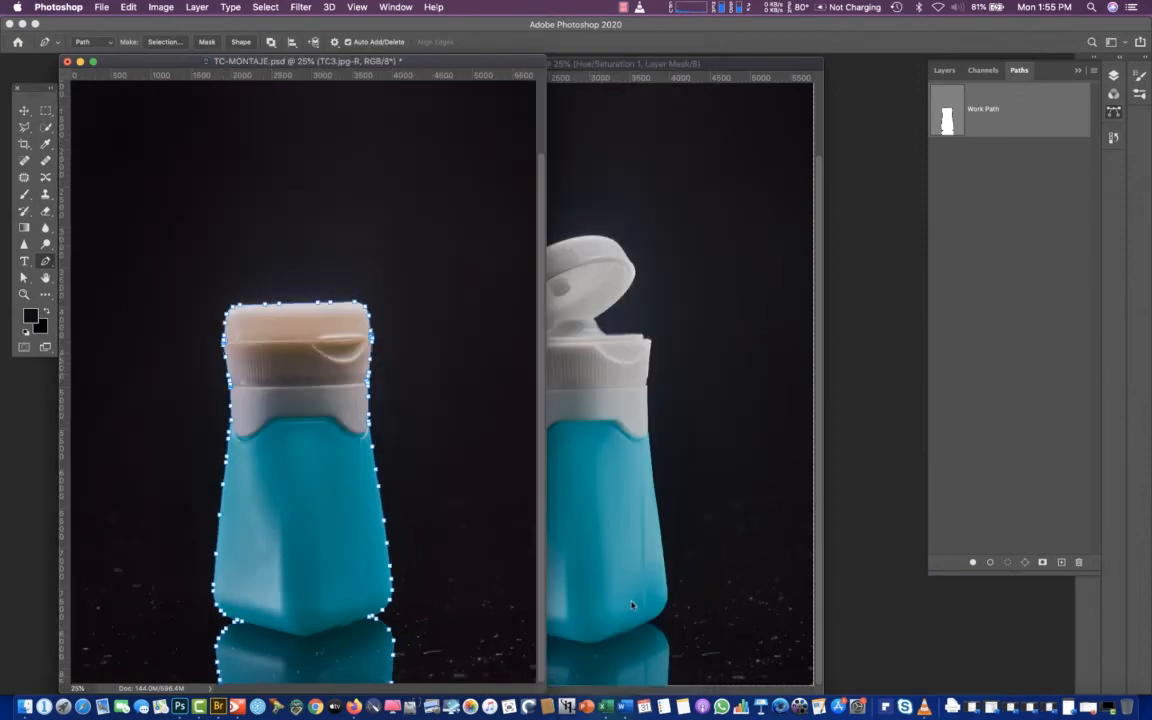
drag(389, 553, 444, 692)
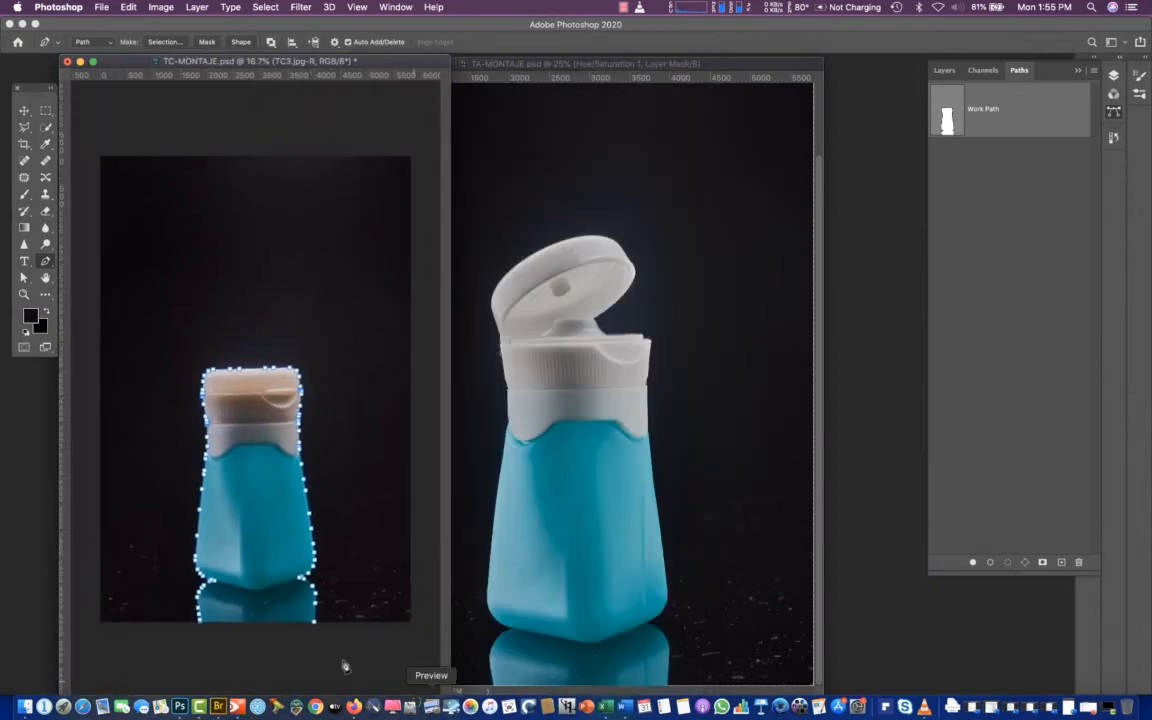
click(315, 643)
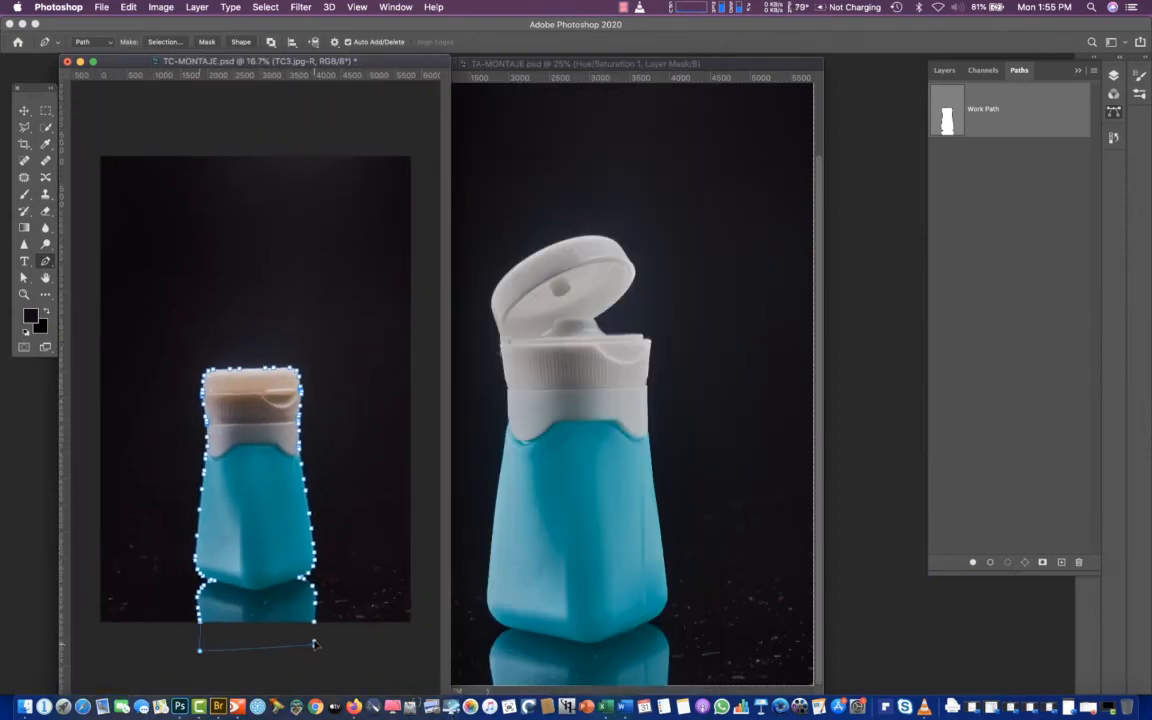
click(315, 622)
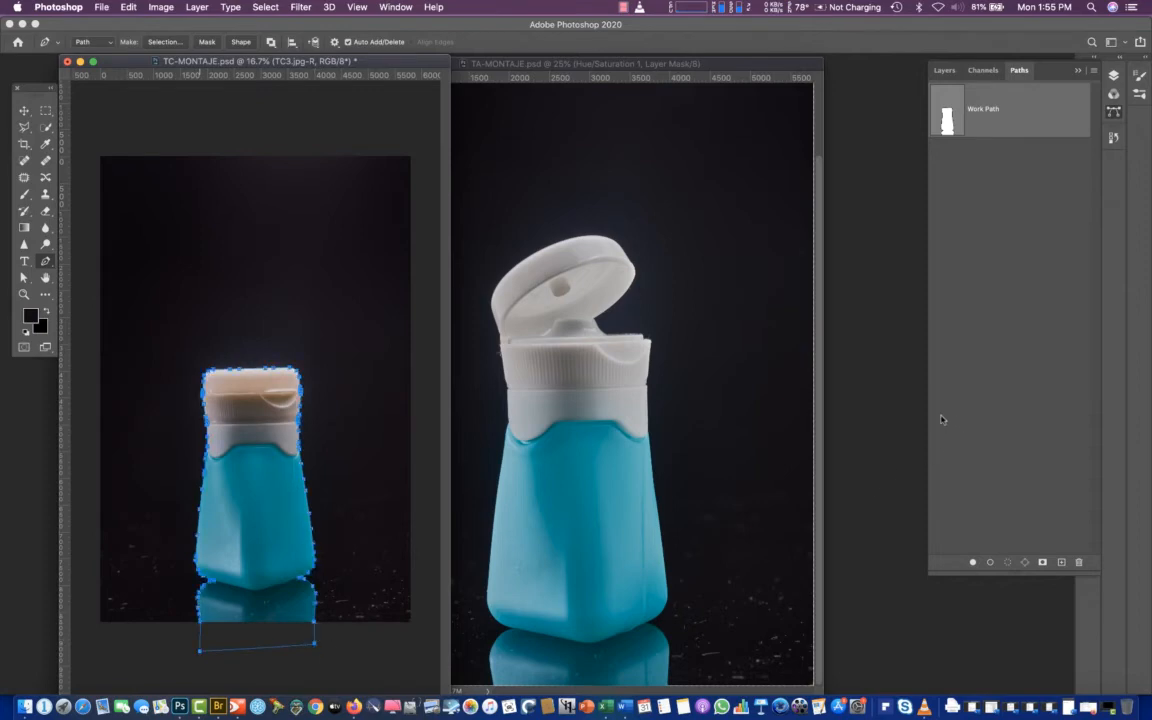
Save the work path as Path 1, deselect it, and create a second empty path named Path 2
double_click(996, 121)
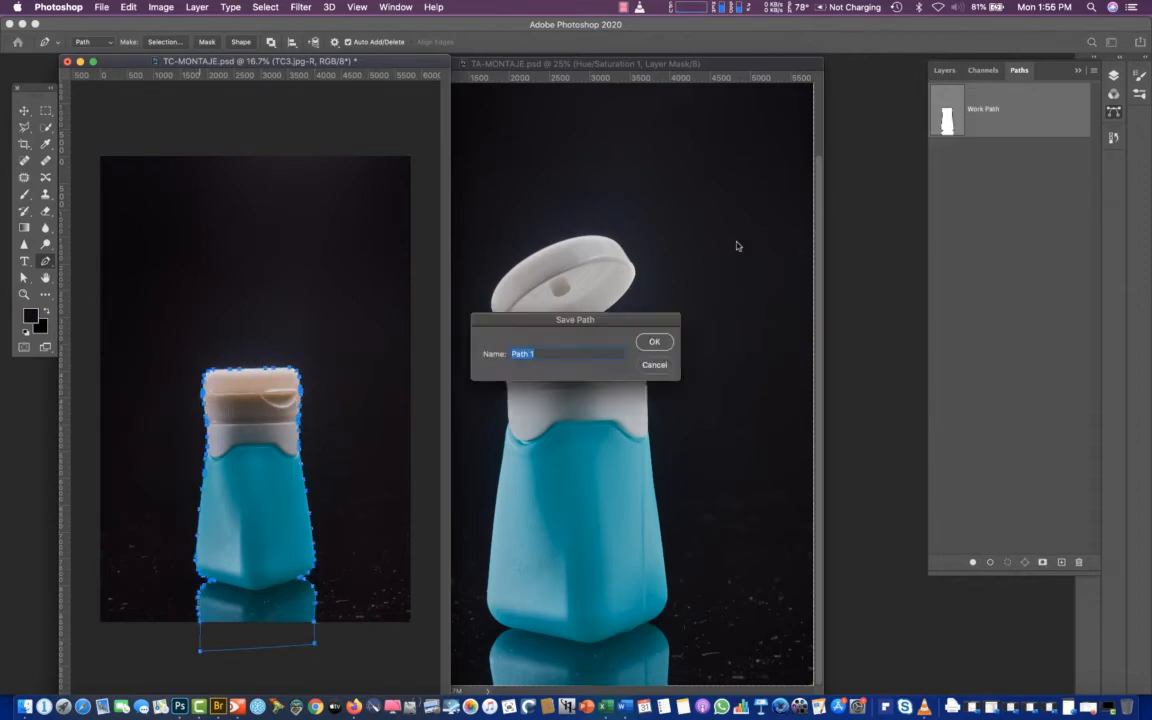
click(652, 342)
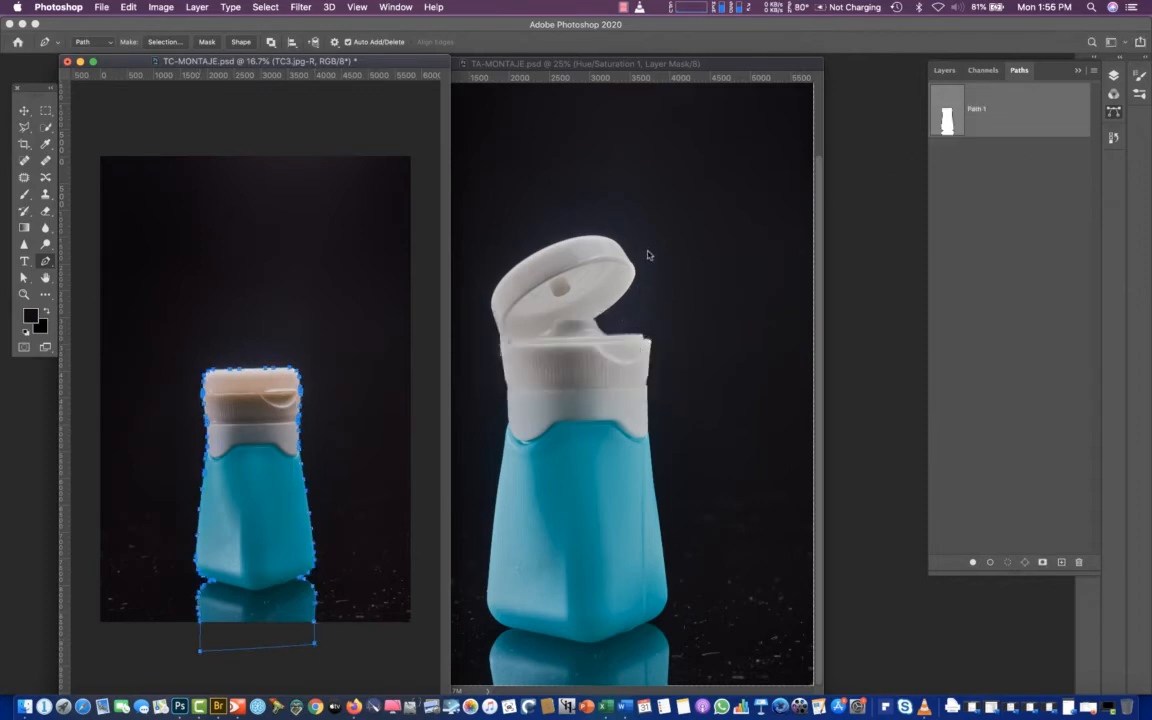
click(1027, 341)
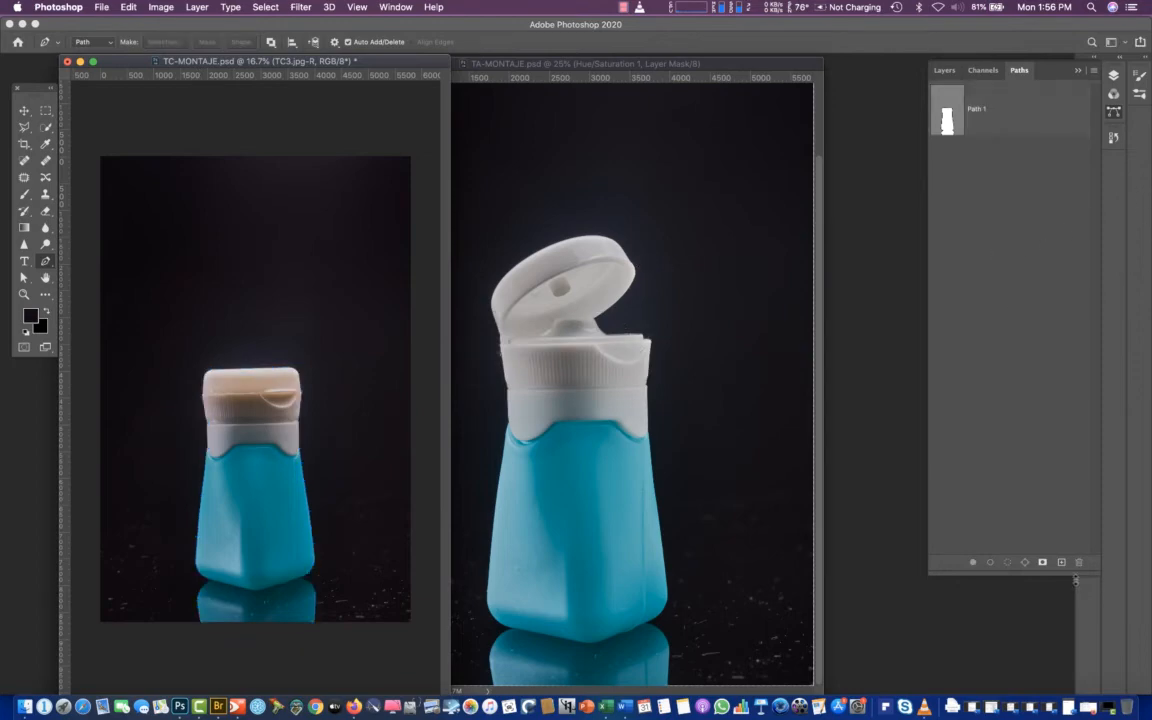
click(571, 342)
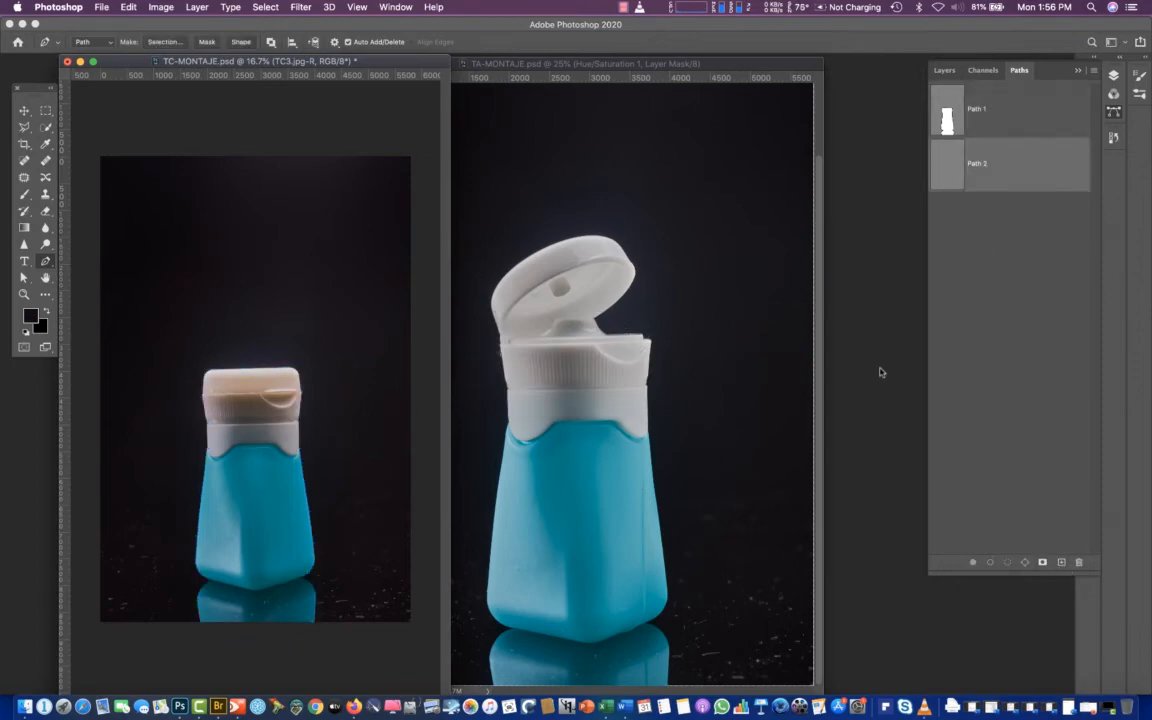
Start Path 2 with anchor points on the bottle's left edge, where the white collar meets the blue body
key(super+plus)
key(super+plus)
key(super+plus)
key(super+plus)
key(super+plus)
scroll(565, 550, down, 5)
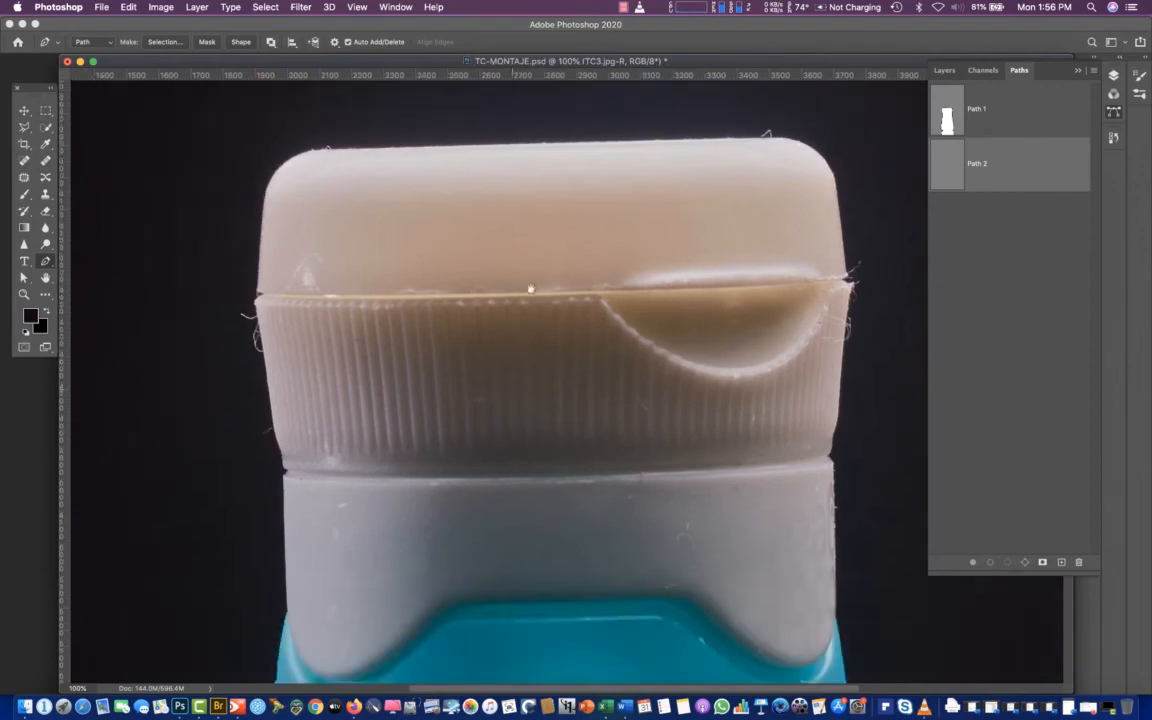
key(super+plus)
key(super+plus)
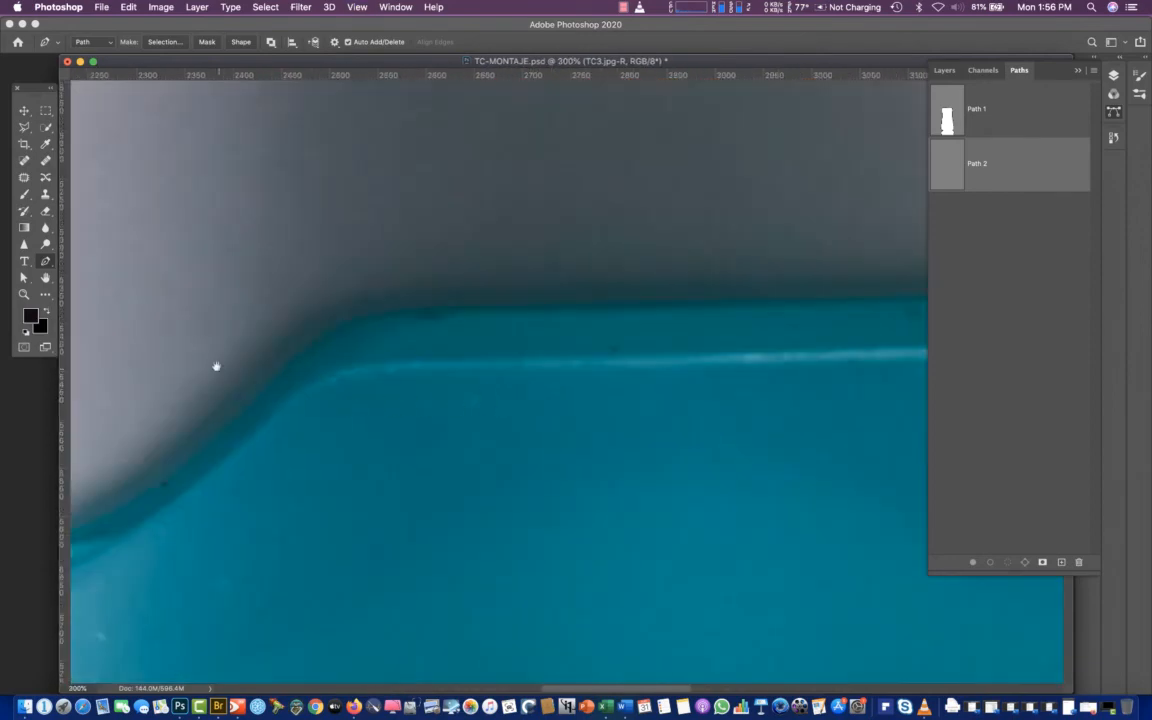
drag(208, 360, 735, 279)
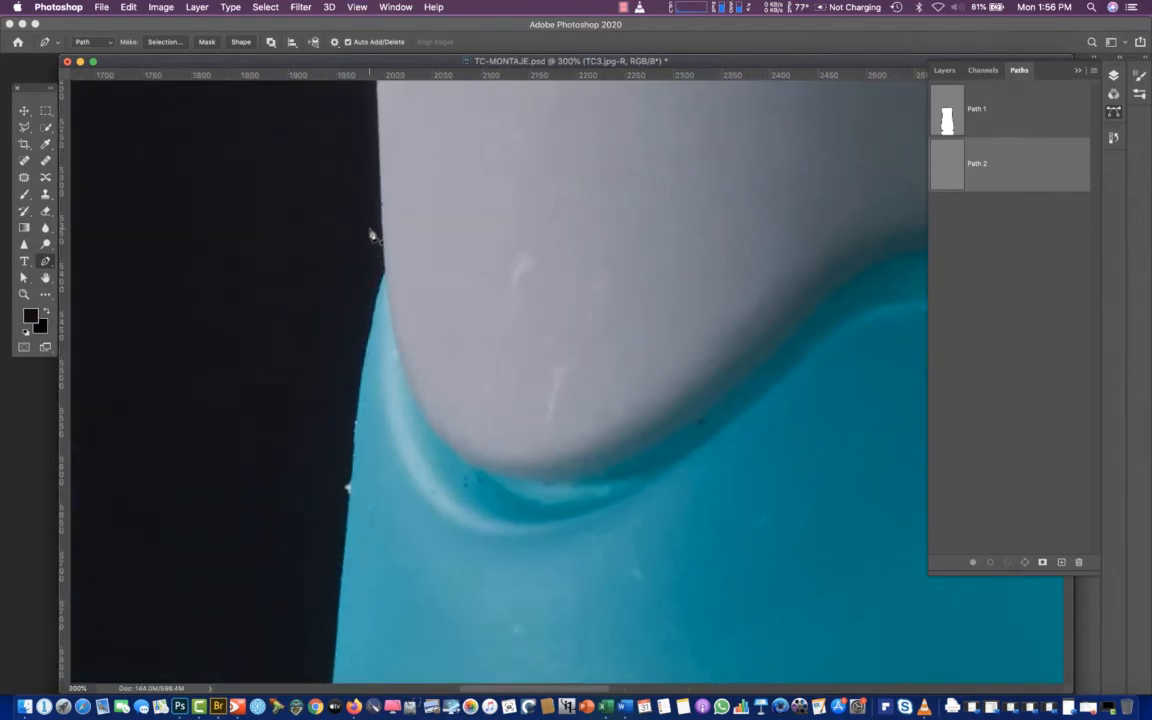
click(370, 228)
click(386, 289)
click(391, 315)
key(super+equal)
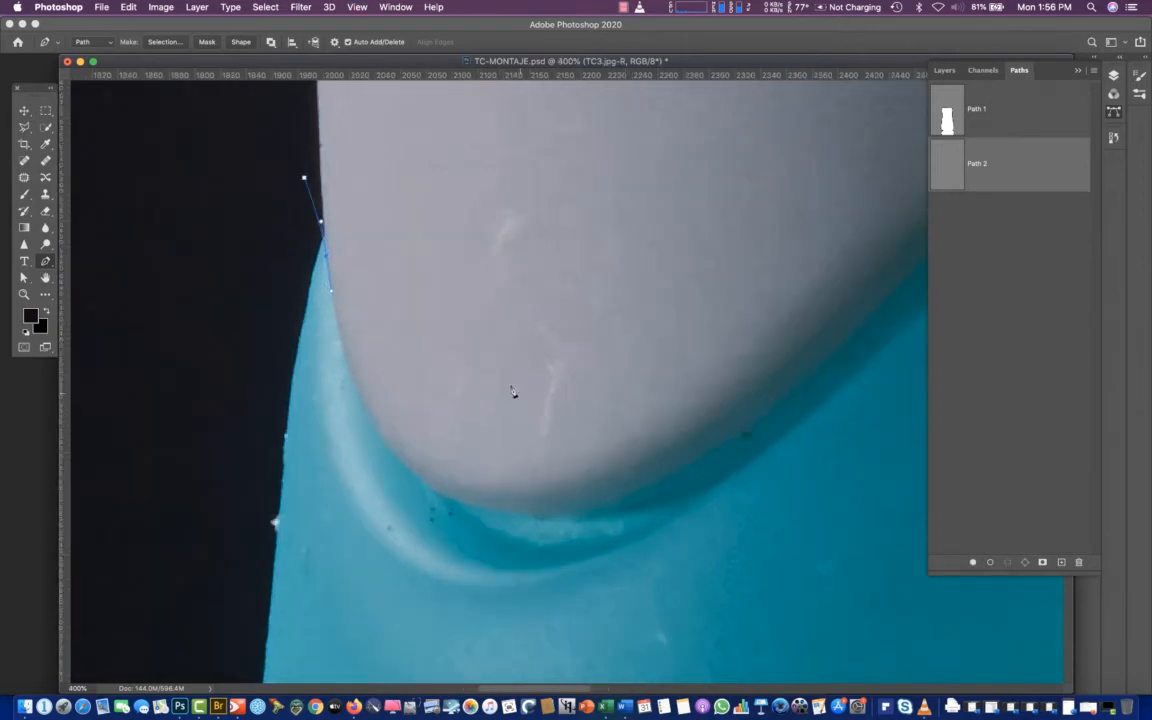
Trace the collar's rounded left lobe and the slope rising toward the middle with curved path segments
drag(369, 419, 380, 441)
click(521, 512)
drag(733, 432, 762, 407)
scroll(617, 378, up, 3)
scroll(617, 378, right, 4)
scroll(617, 378, right, 3)
scroll(617, 378, up, 1)
drag(694, 360, 766, 311)
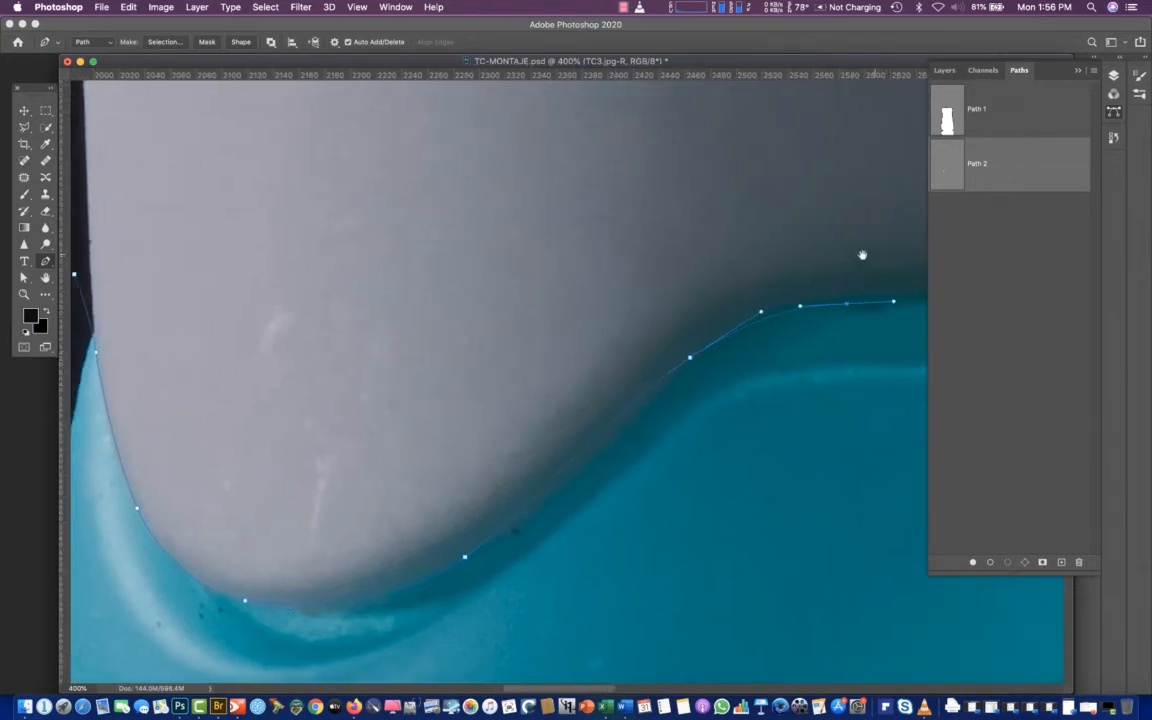
Extend the path along the nearly straight central edge between the collar and the blue body, redoing the misplaced anchor
scroll(689, 378, right, 10)
scroll(689, 378, up, 1)
click(845, 343)
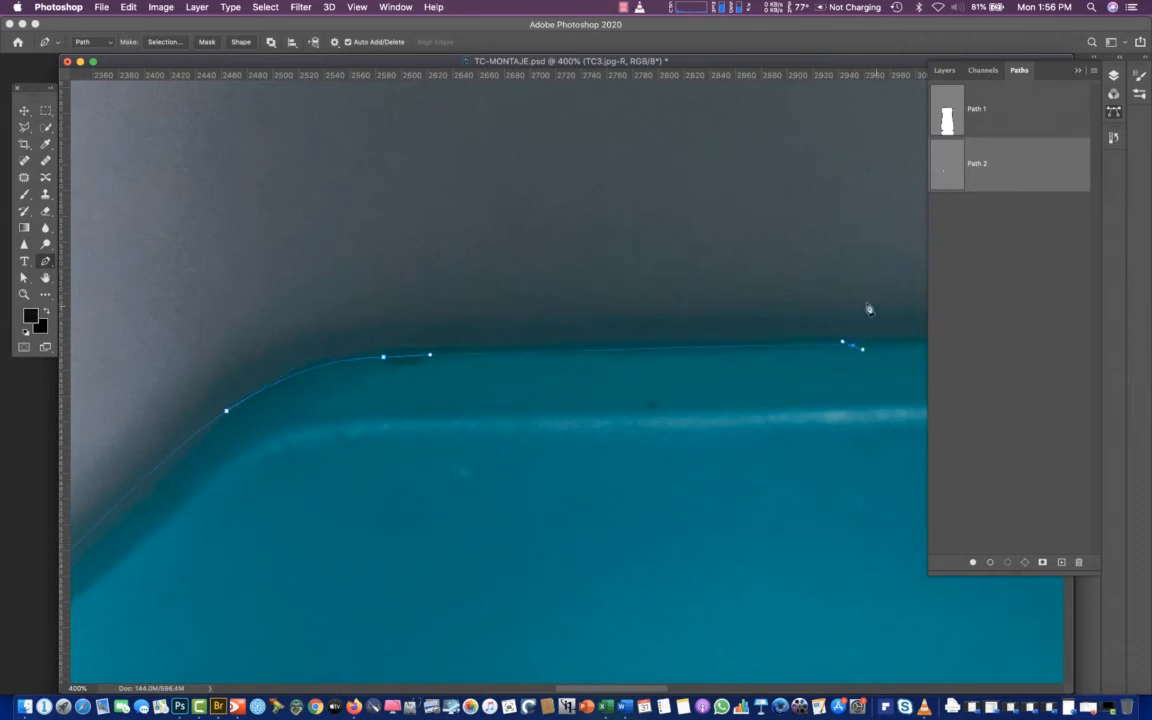
scroll(735, 283, right, 9)
scroll(774, 419, up, 1)
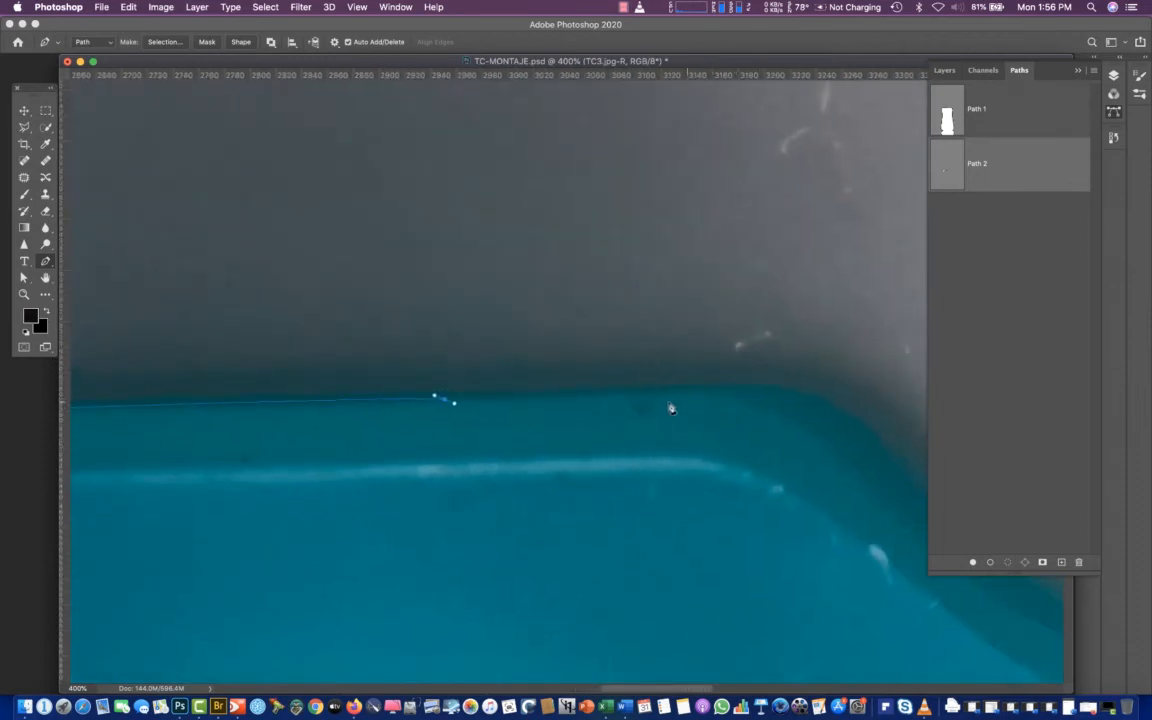
key(super+z)
drag(462, 401, 524, 398)
drag(752, 406, 814, 433)
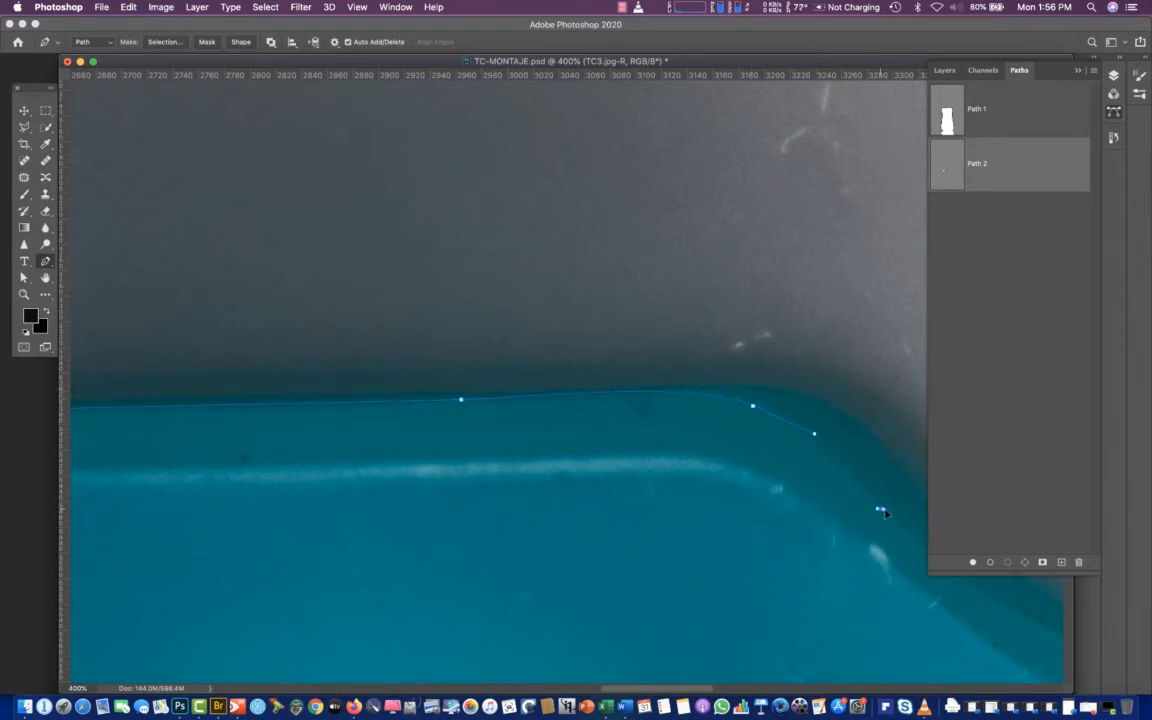
drag(880, 510, 910, 532)
drag(799, 387, 273, 185)
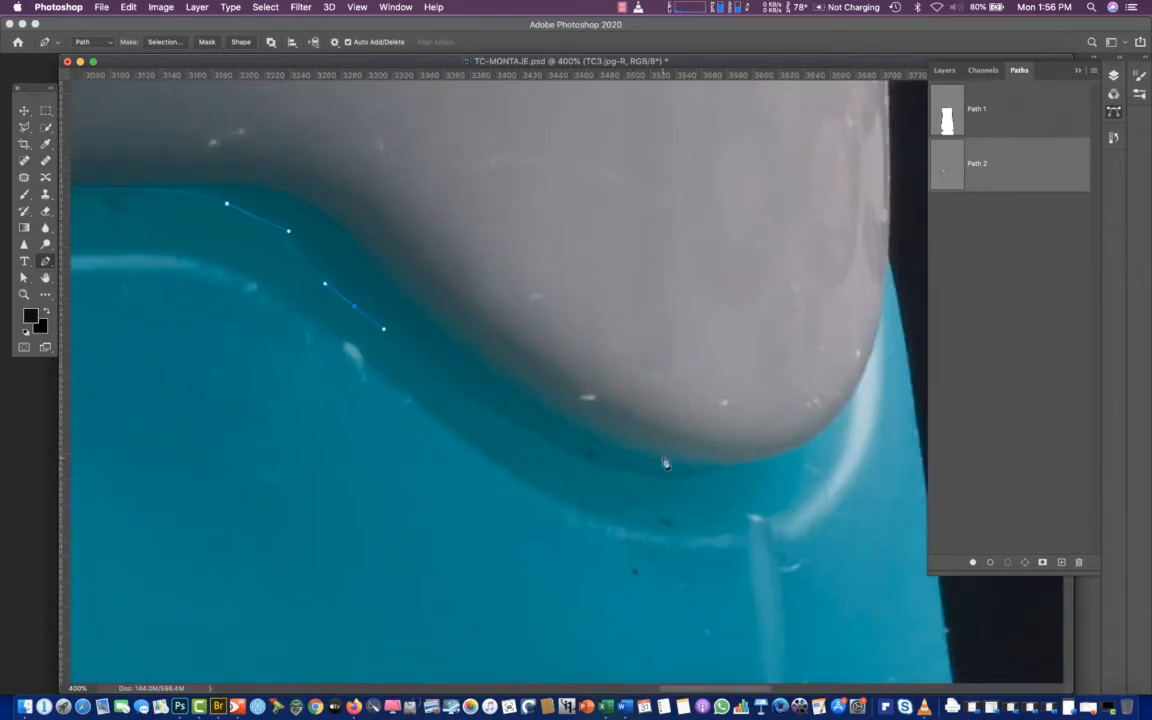
drag(570, 450, 654, 461)
key(super+z)
key(super+z)
key(super+z)
Trace the descending slope and the collar's rounded right lobe up to the bottle's right edge
drag(149, 185, 580, 222)
drag(737, 242, 776, 269)
drag(884, 329, 519, 134)
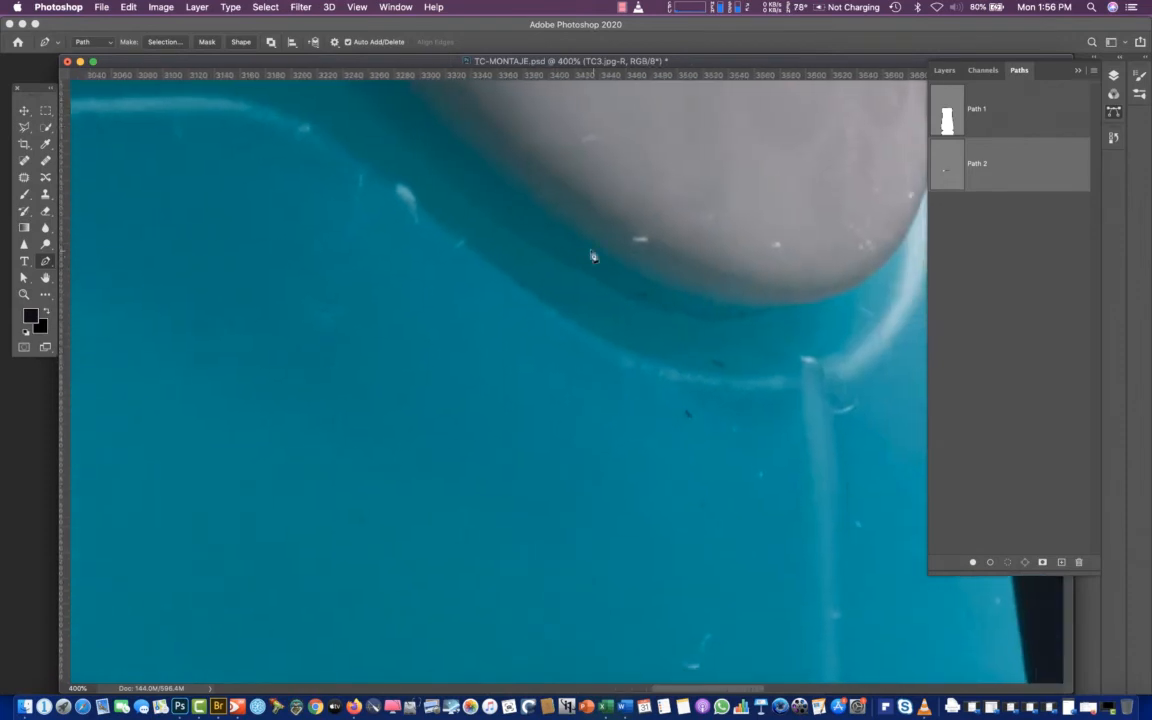
drag(581, 226, 653, 269)
drag(833, 300, 907, 275)
drag(847, 258, 635, 361)
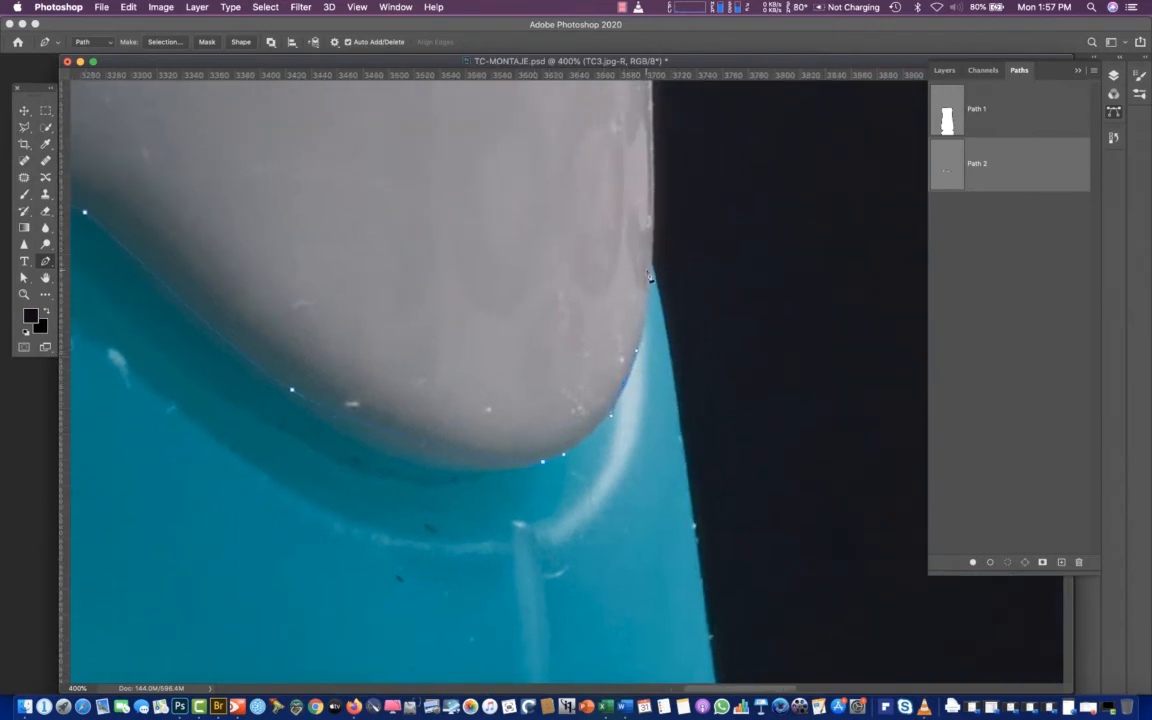
drag(654, 240, 656, 215)
Close Path 2 with straight segments running loosely through the dark background around the cap
key(super+minus)
key(super+minus)
key(super+minus)
key(super+minus)
key(super+minus)
key(super+minus)
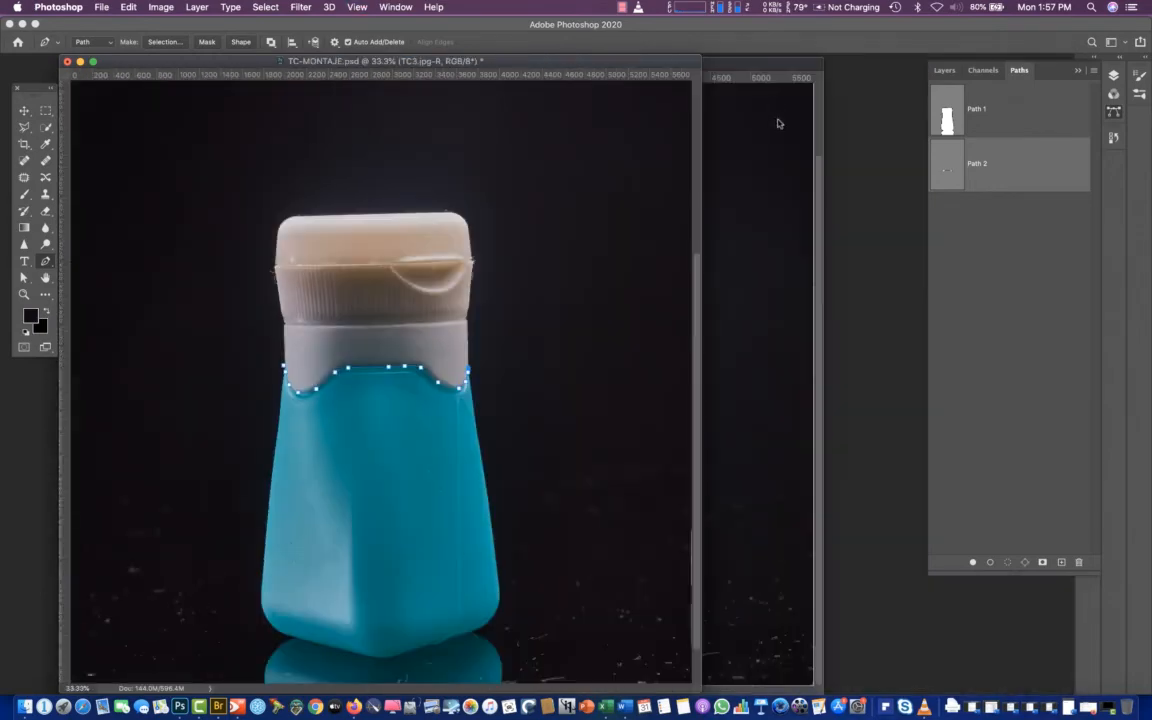
click(572, 140)
click(251, 121)
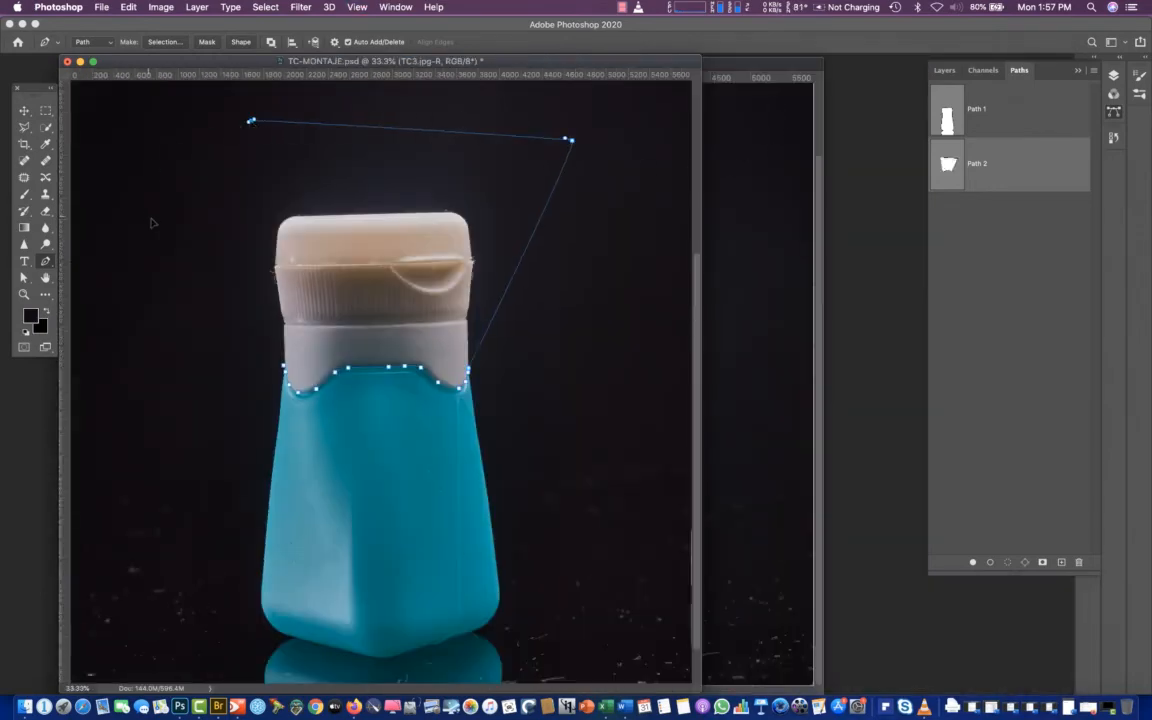
click(149, 216)
click(228, 365)
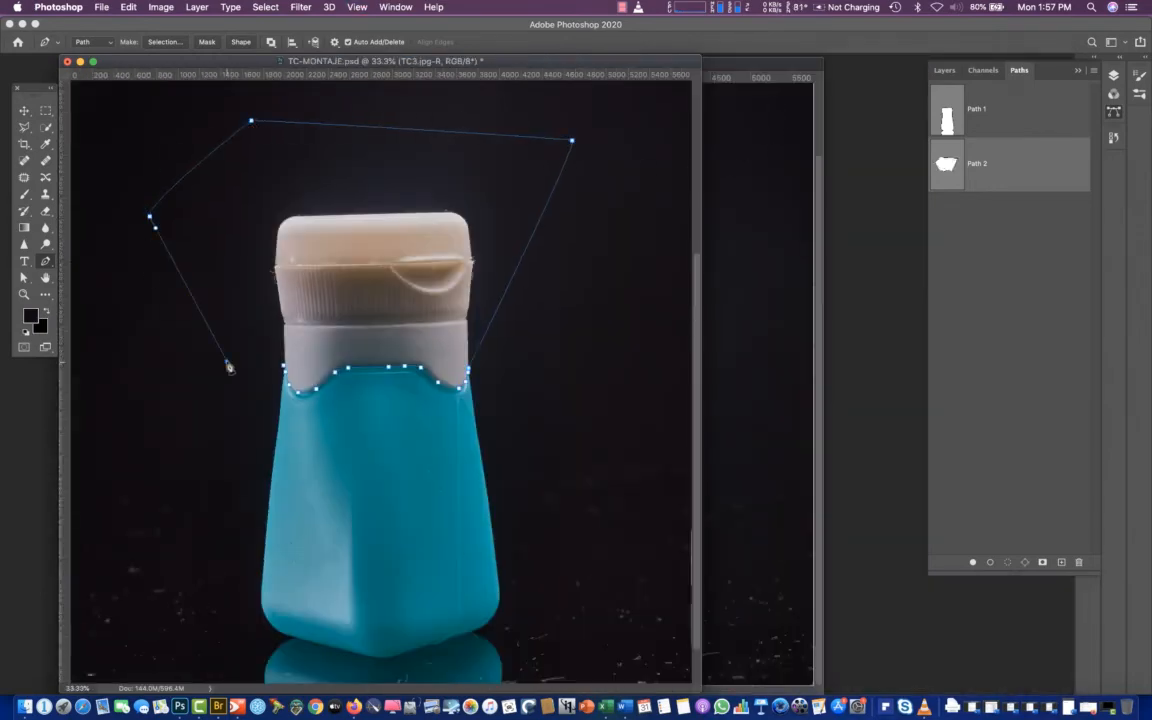
click(285, 370)
Review Path 1 and Path 2, and hide the TC3.jpg-R layer to view the shot beneath it
click(958, 124)
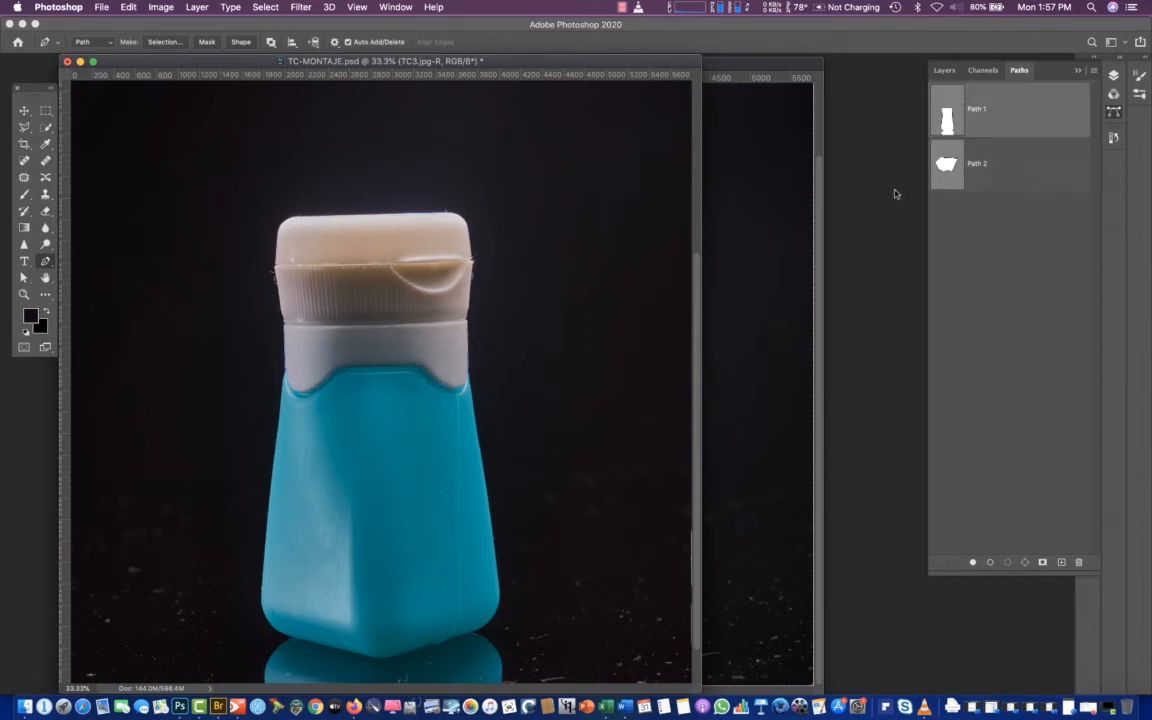
click(1040, 171)
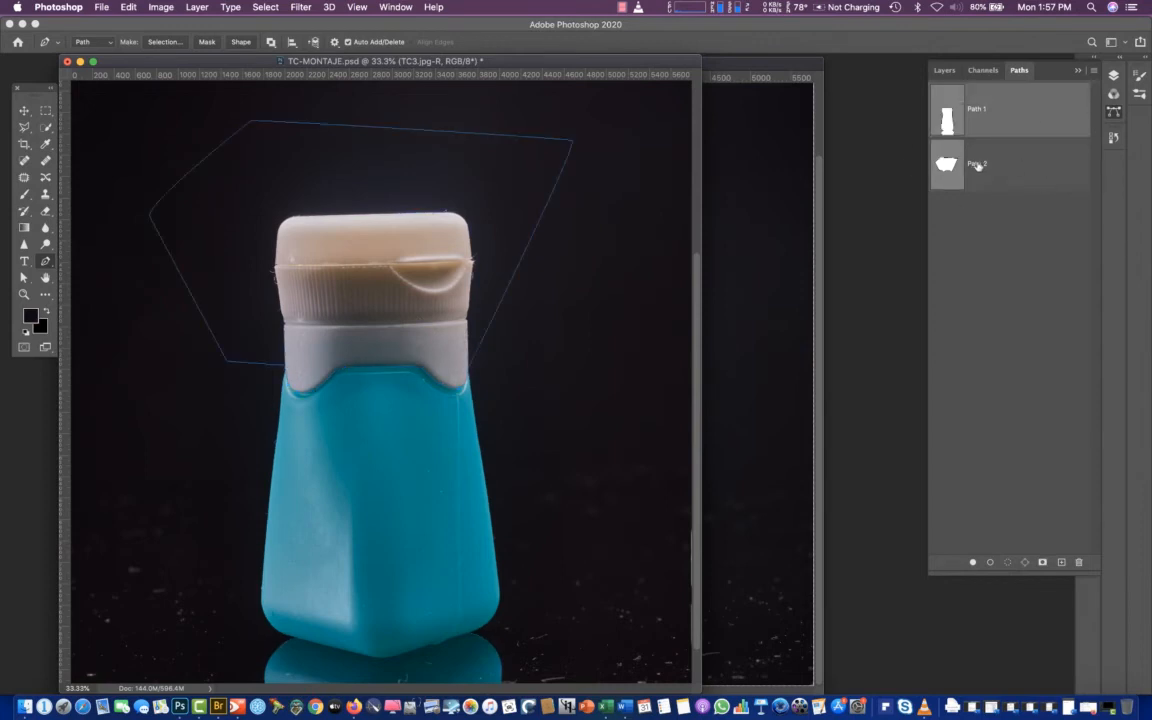
click(1114, 77)
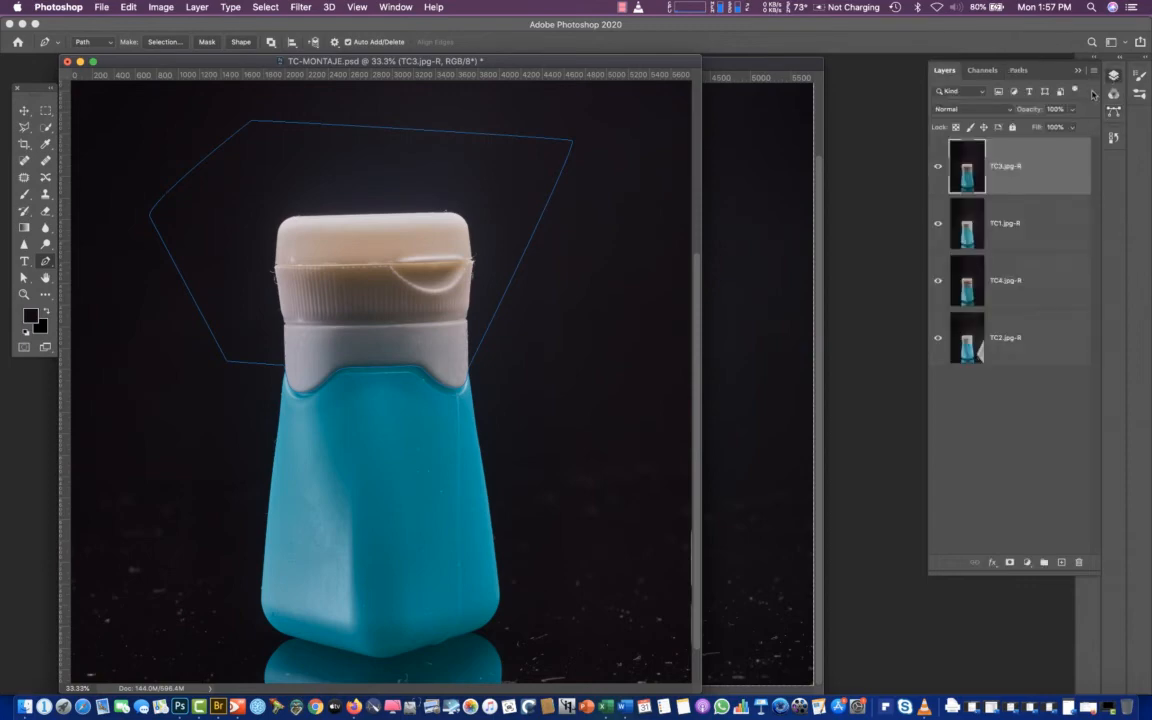
click(938, 168)
click(938, 168)
click(938, 169)
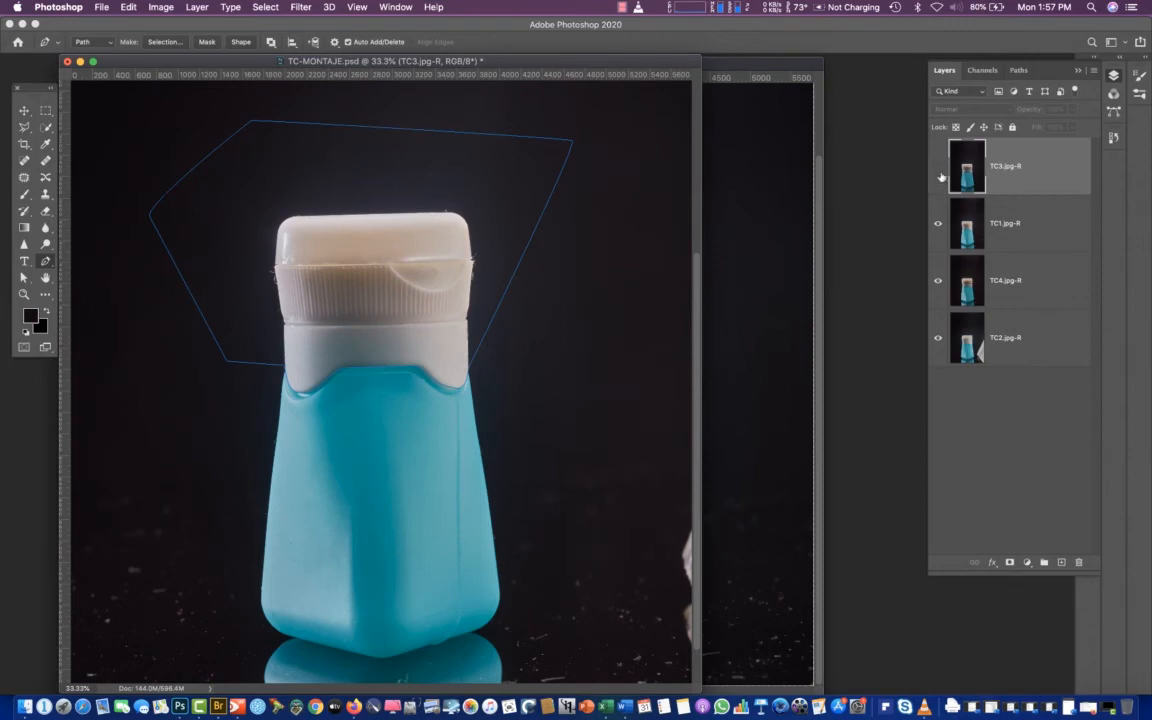
Move the TC1.jpg-R layer to the top of the stack and toggle its visibility to compare it with TC4.jpg-R
click(965, 227)
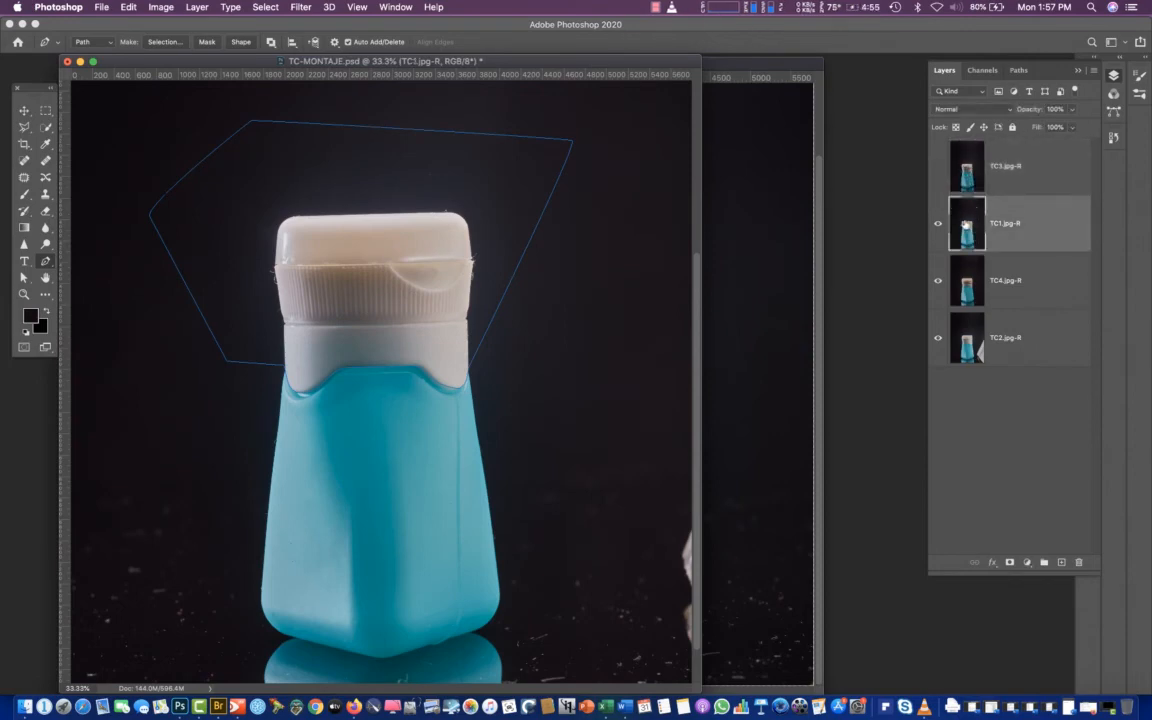
drag(966, 227, 965, 148)
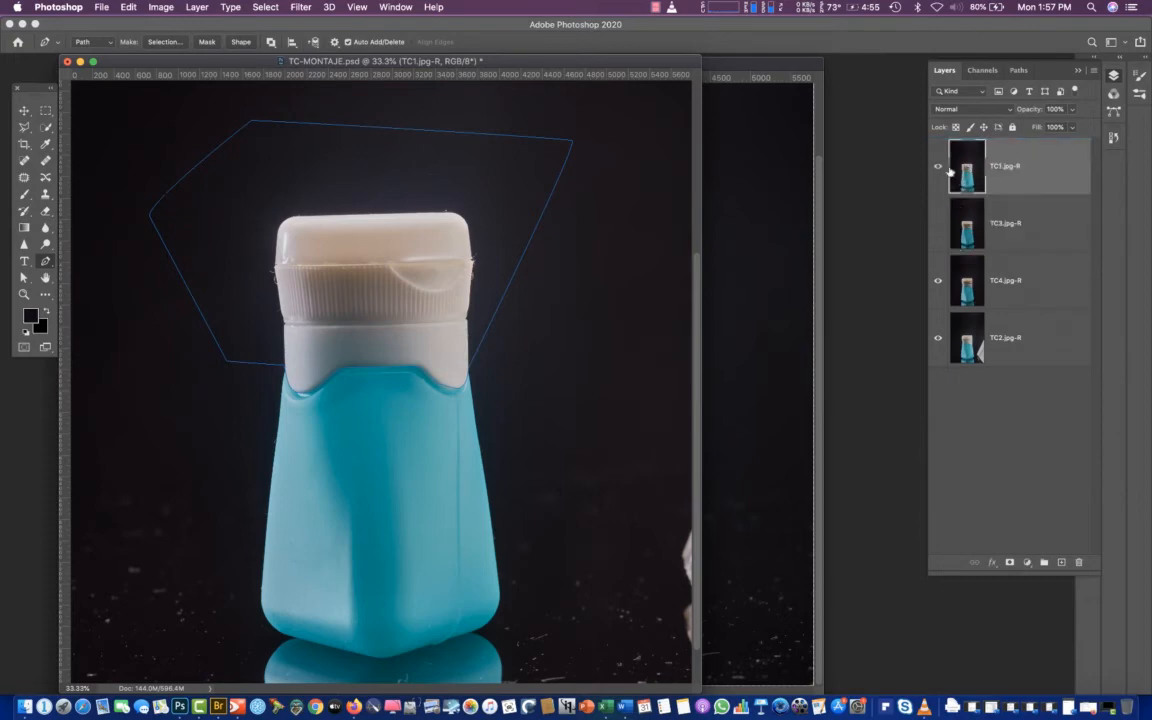
click(938, 168)
click(938, 168)
click(938, 170)
click(937, 170)
click(938, 170)
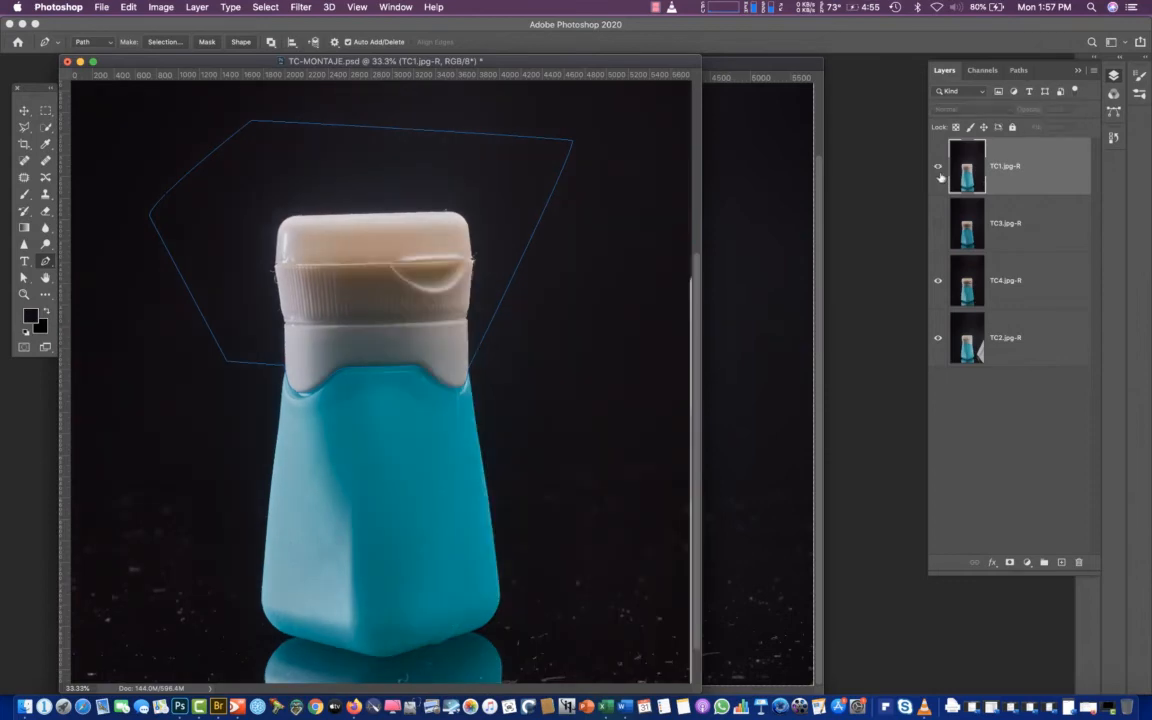
click(938, 170)
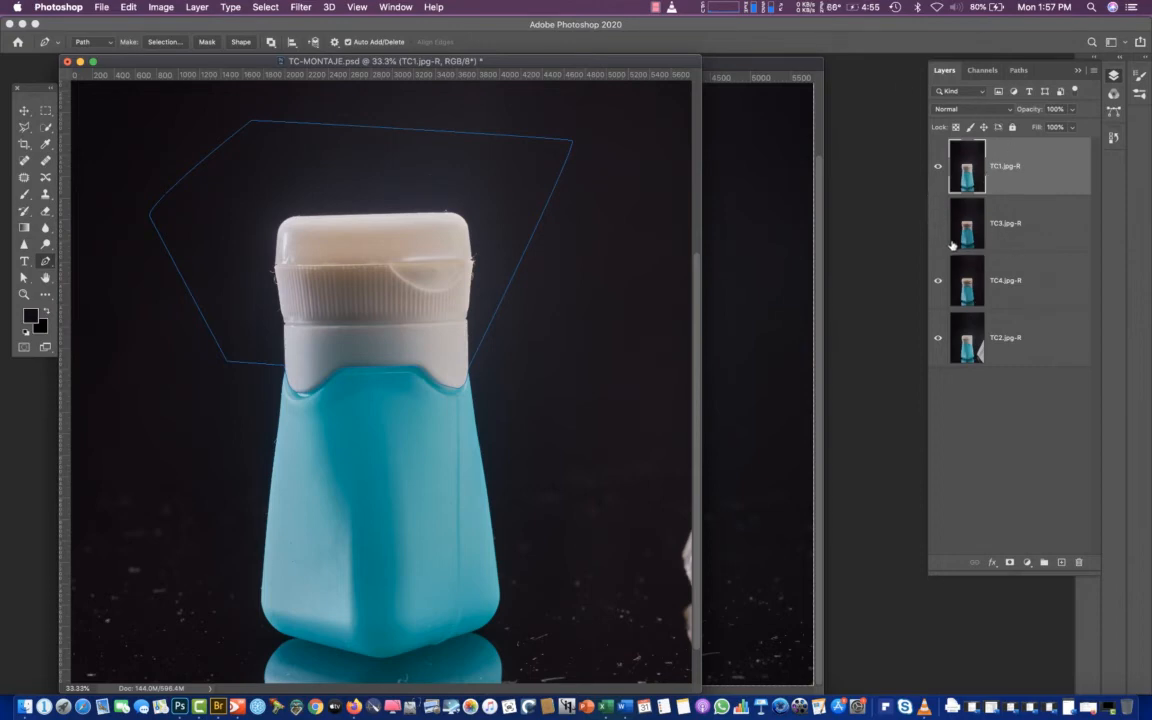
Compare the bottle's lighting in TC1.jpg-R and TC4.jpg-R once more, leaving TC1.jpg-R shown
click(952, 236)
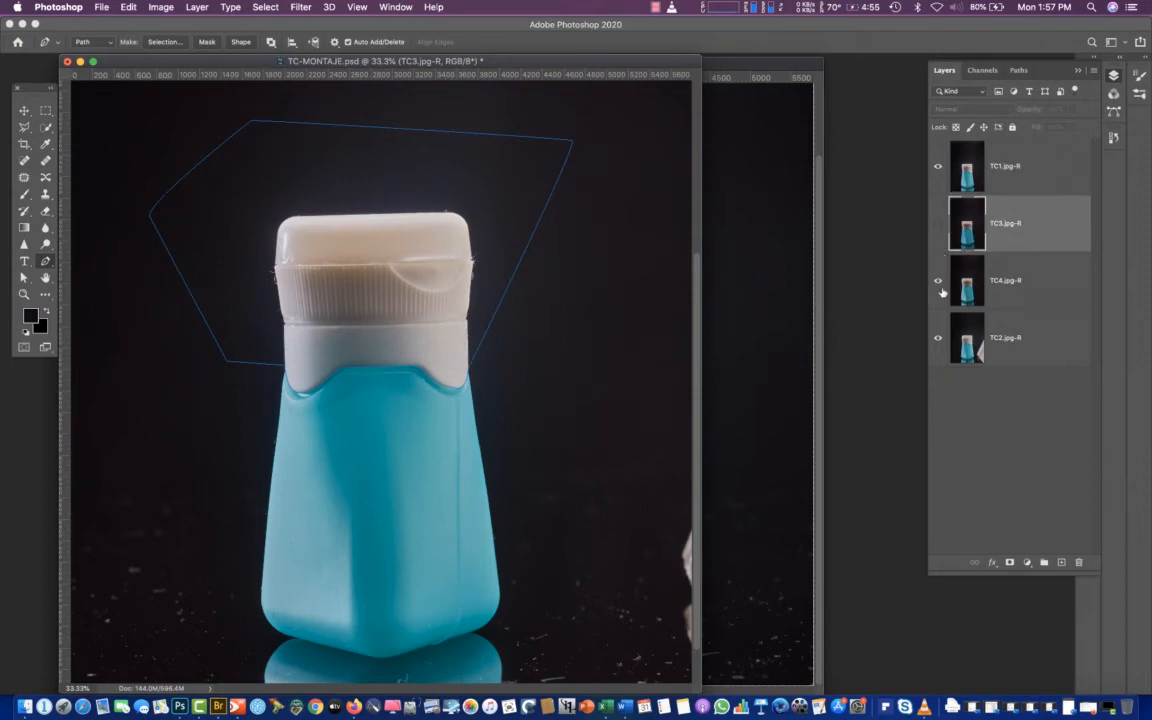
click(937, 284)
click(939, 174)
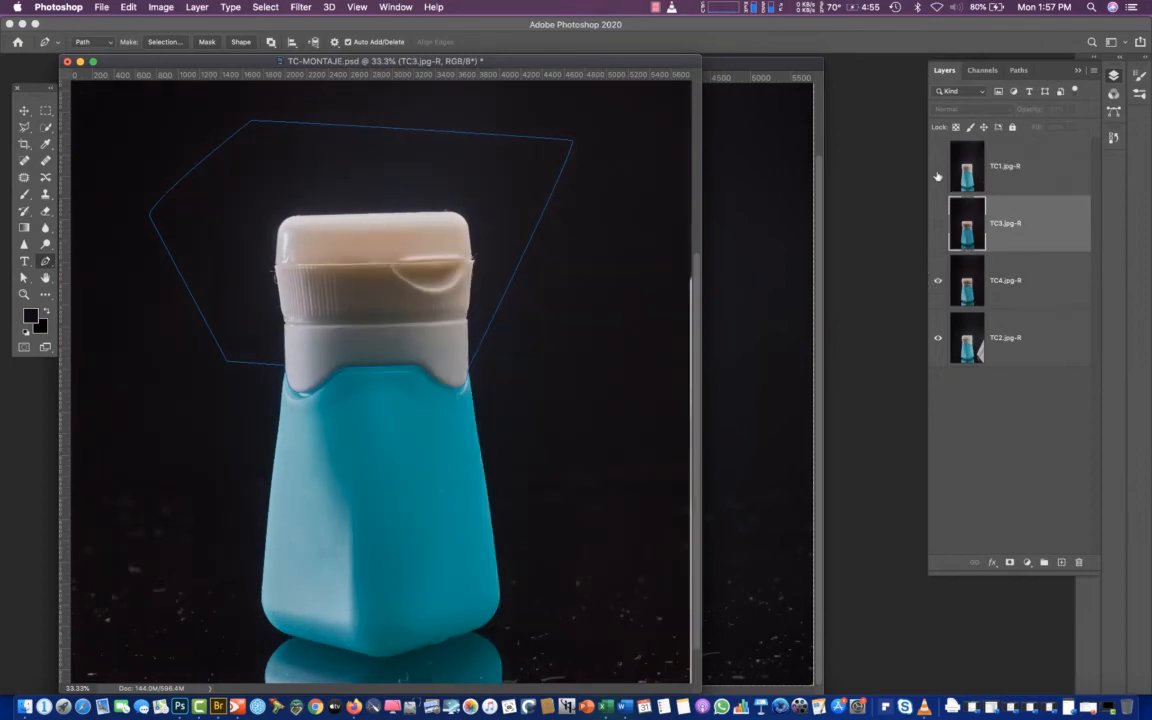
click(937, 176)
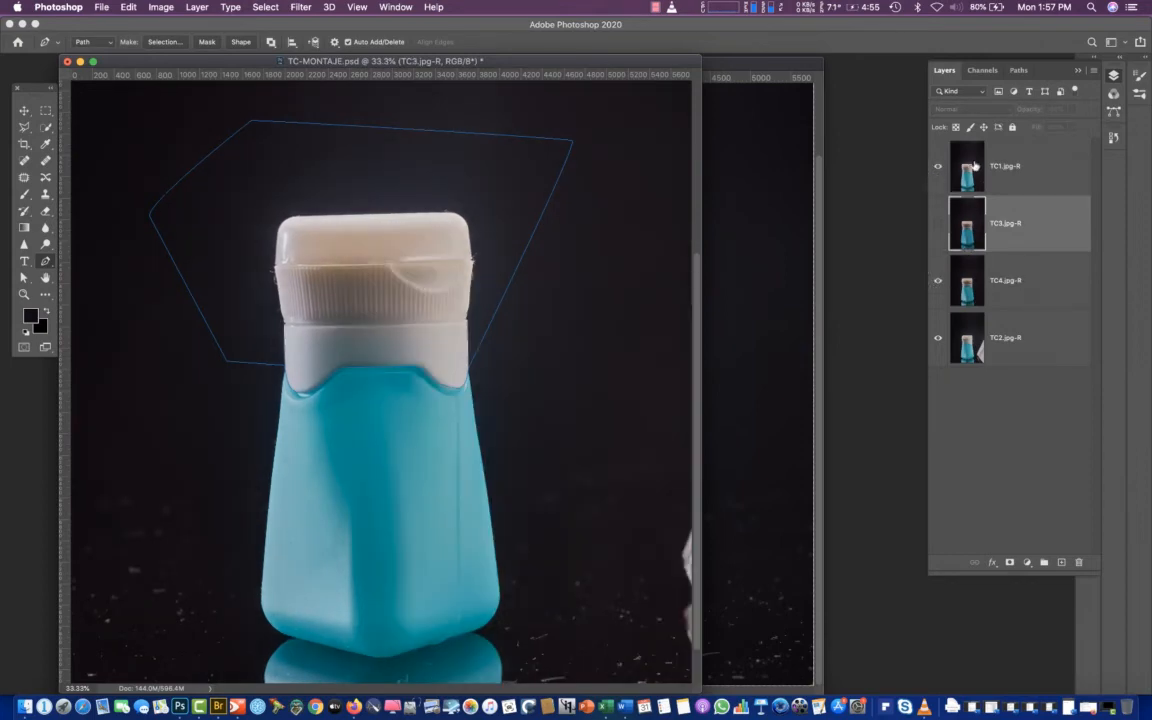
Show the TC3.jpg-R layer again, with TC1.jpg-R selected and compared against it
click(972, 166)
click(968, 245)
click(964, 237)
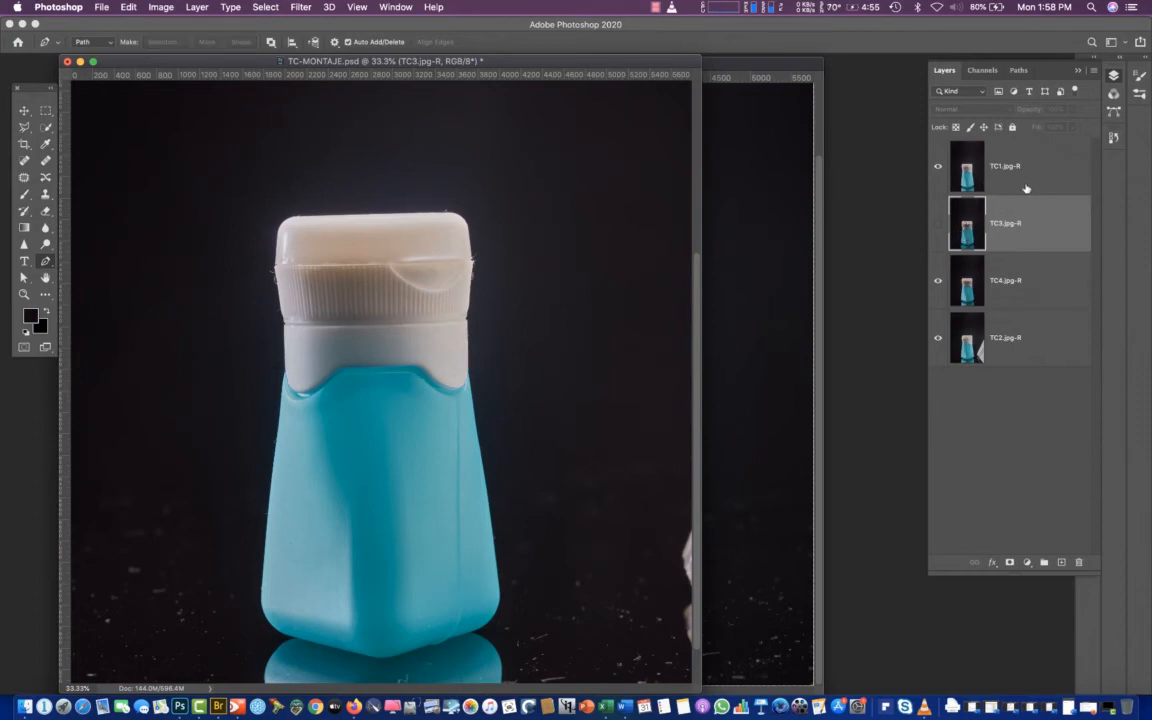
click(971, 183)
click(939, 228)
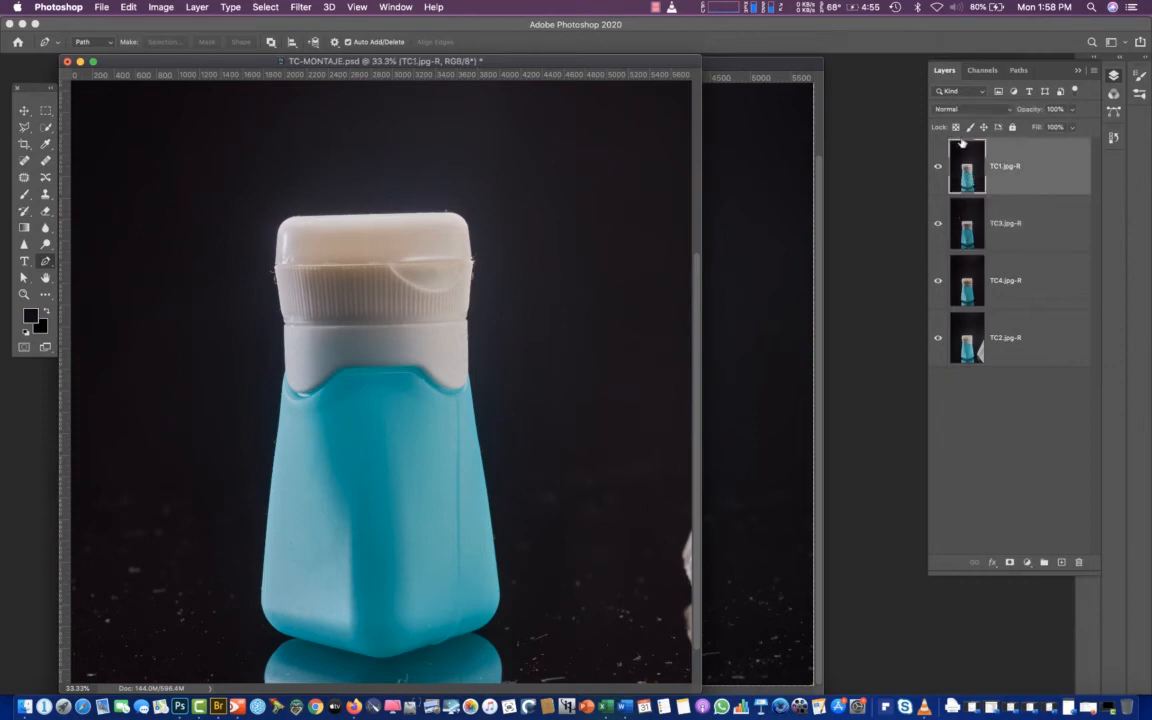
click(939, 166)
click(939, 166)
Try the Difference blend mode on the TC1.jpg-R layer and set it back to Normal
click(960, 109)
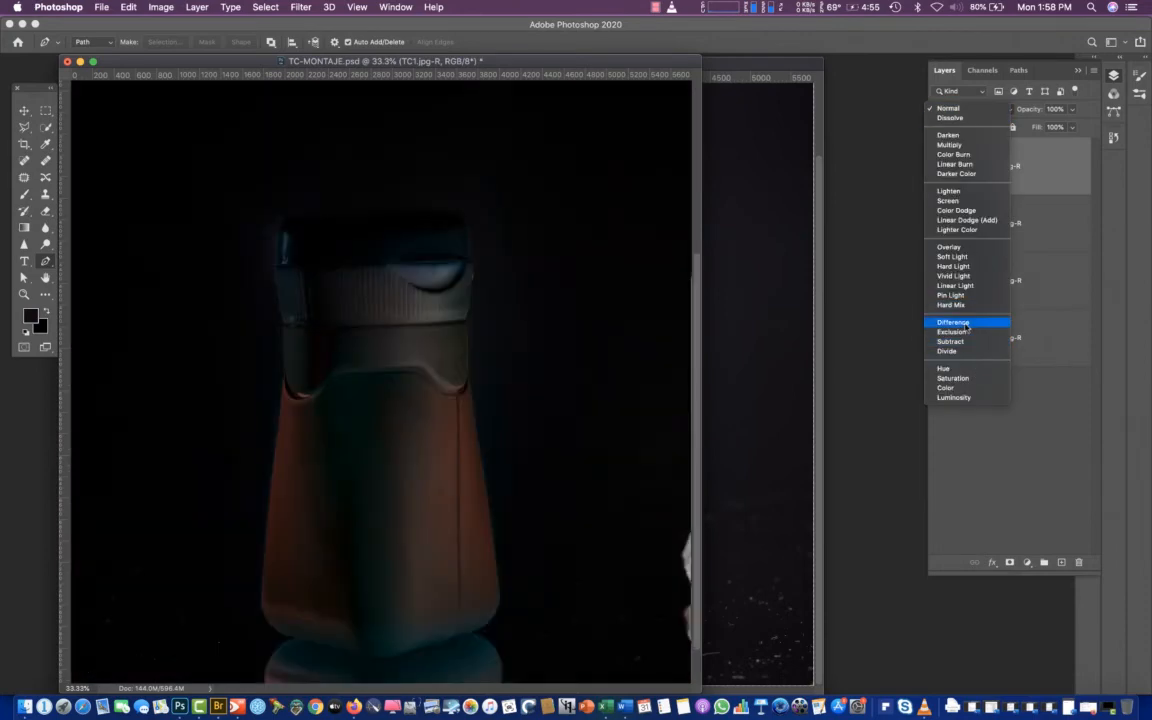
click(966, 324)
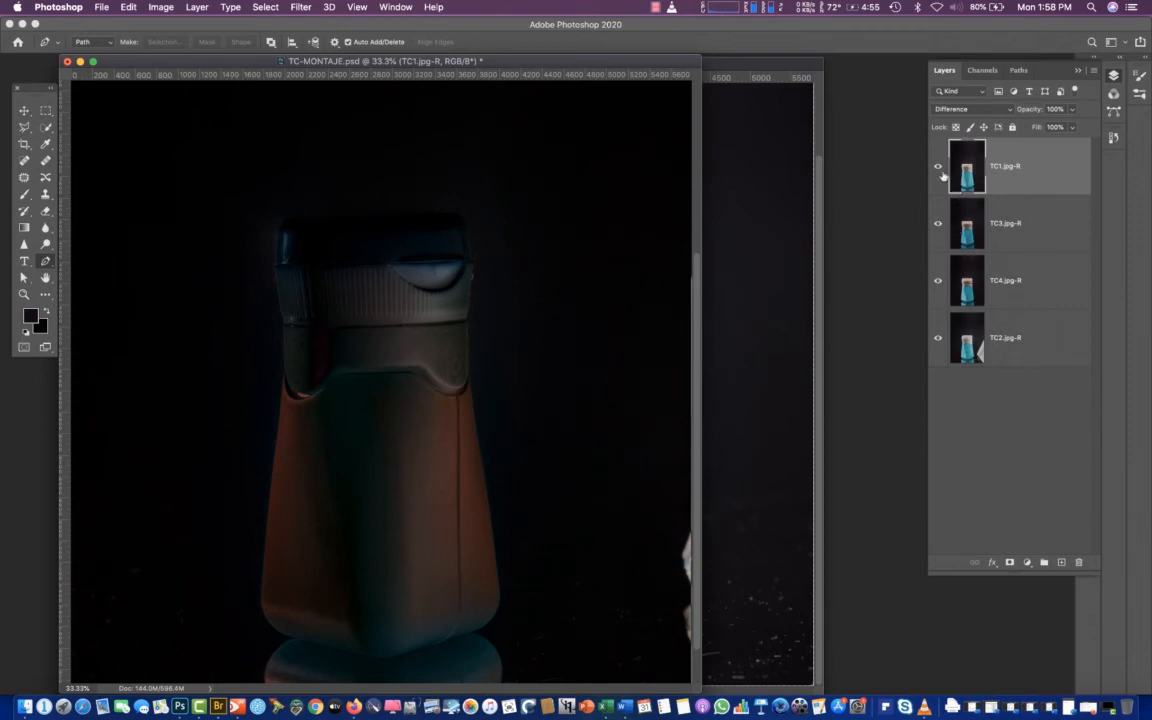
click(966, 110)
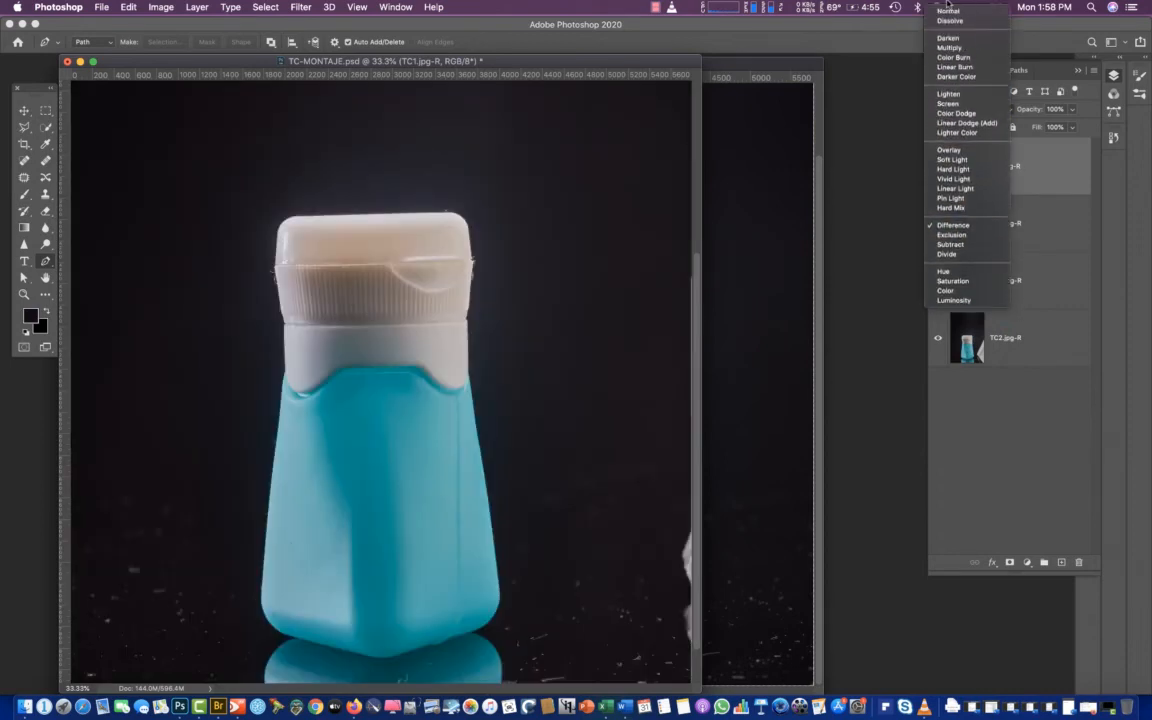
click(949, 11)
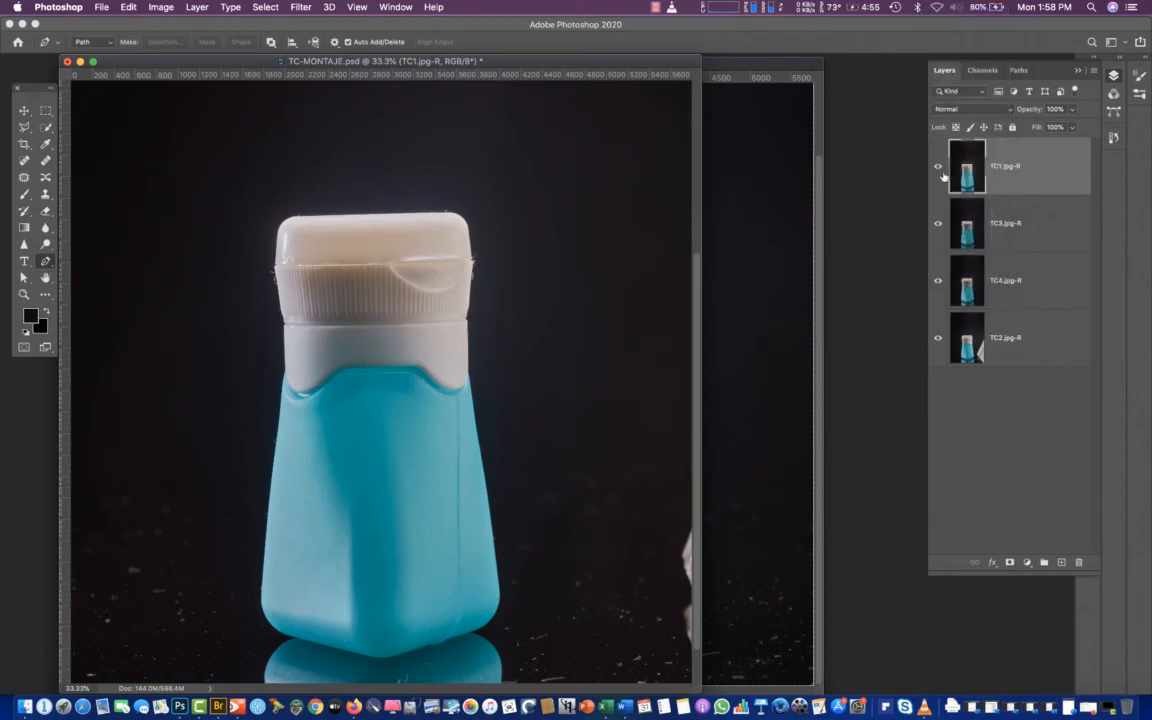
Compare the TC1.jpg-R, TC3.jpg-R and TC4.jpg-R shots by hiding the upper layers in turn, and show them all again
click(938, 170)
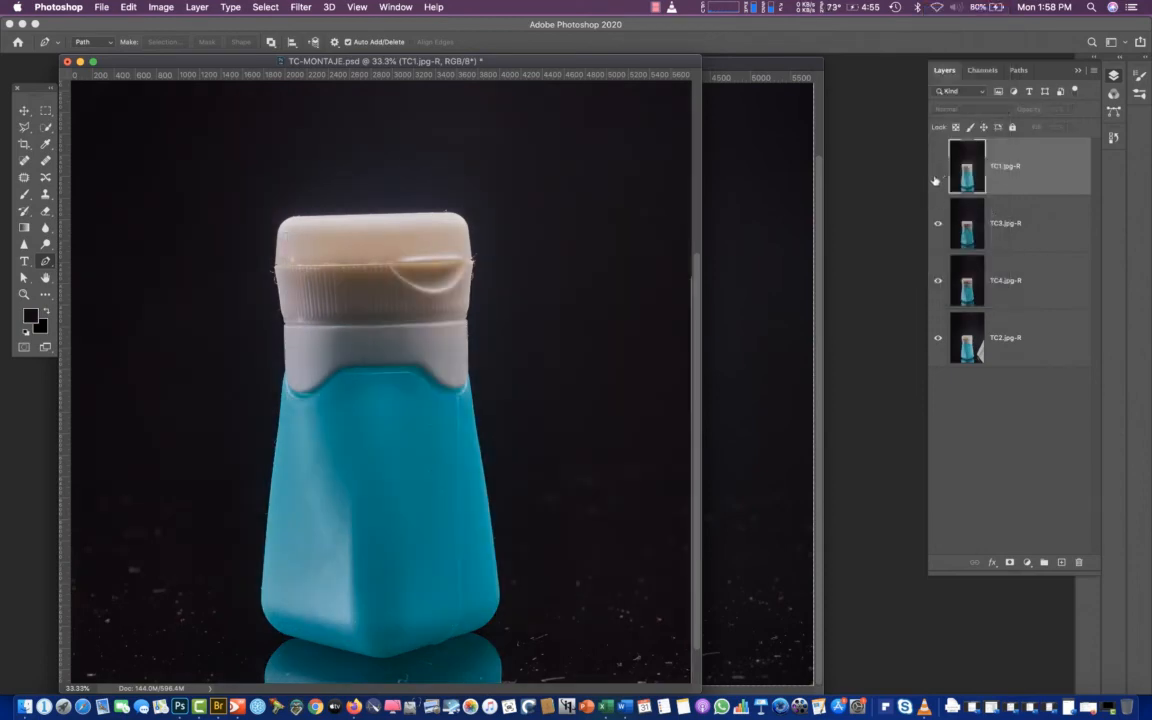
click(938, 228)
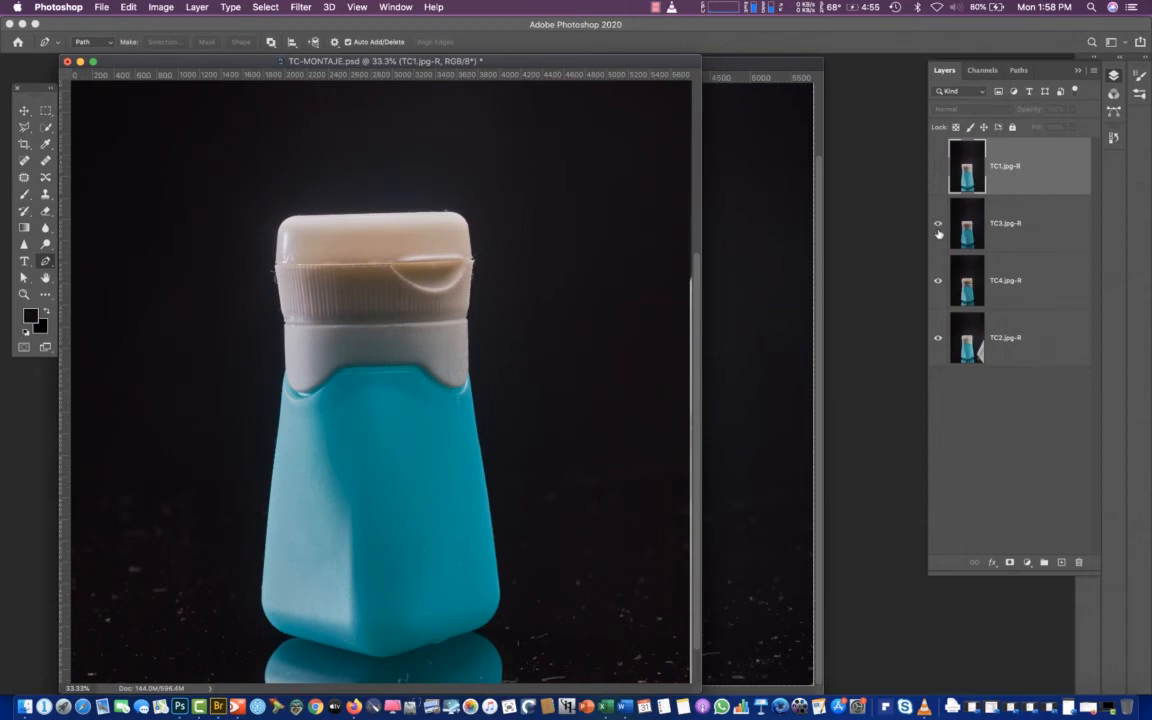
click(938, 226)
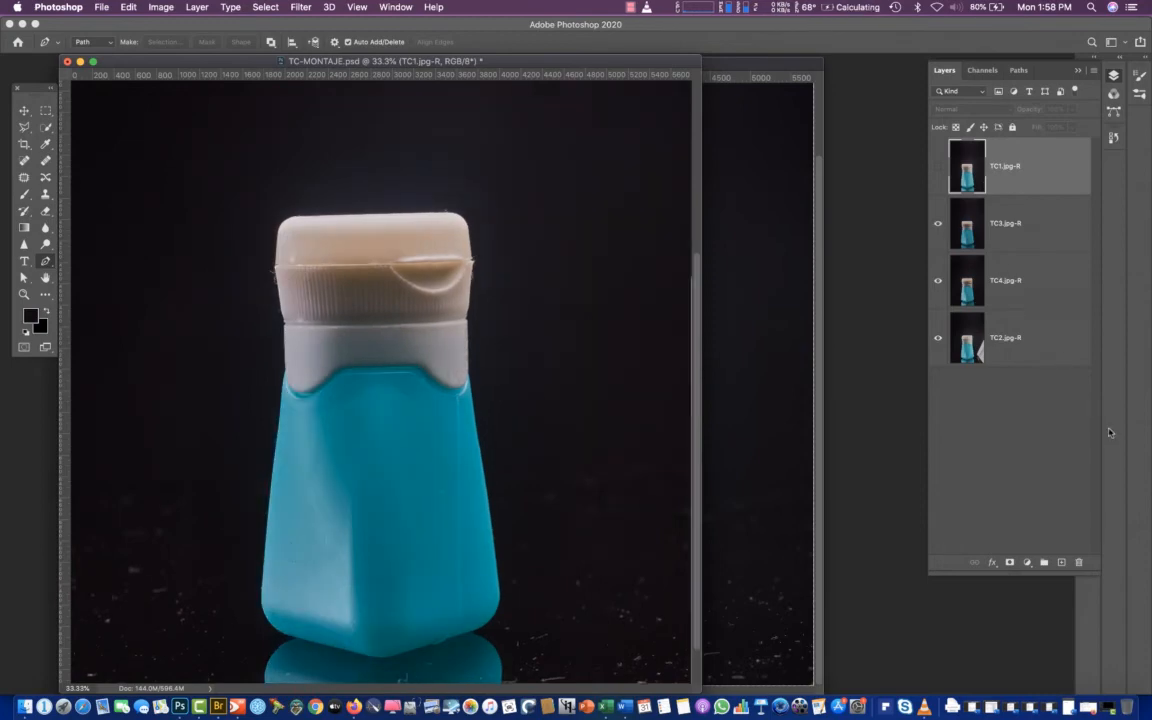
key(super+z)
key(super+z)
click(938, 167)
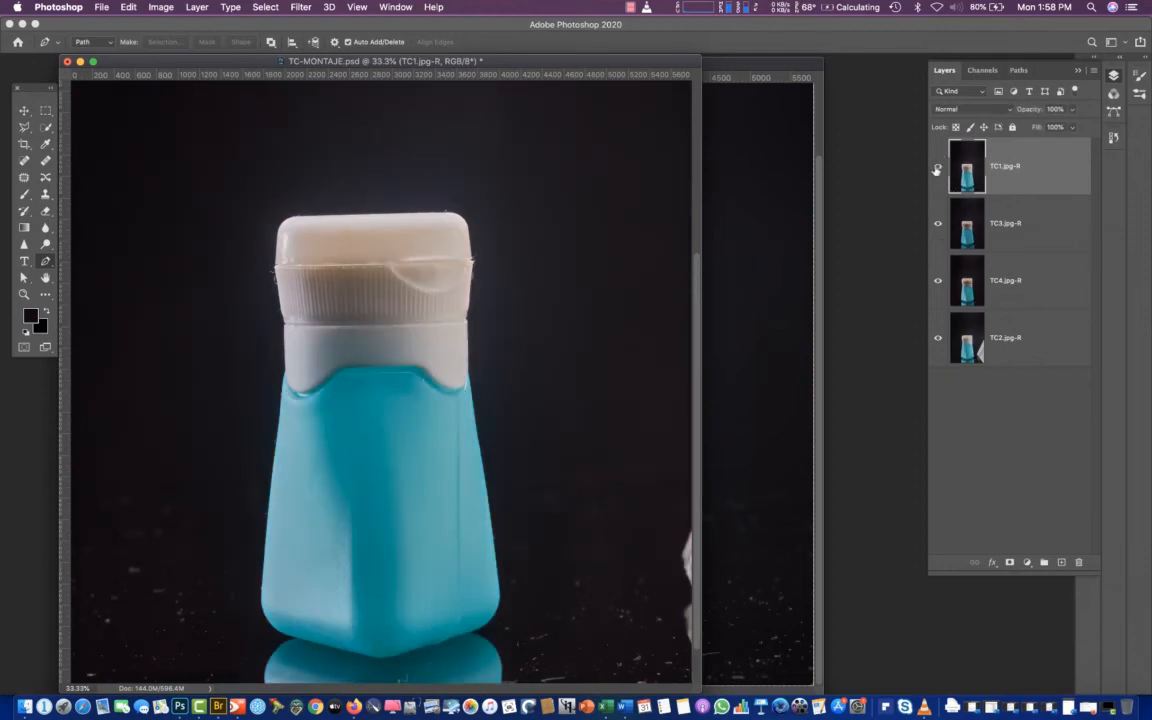
Rename the TC1.jpg-R layer as tapa and hide it
click(938, 170)
click(937, 168)
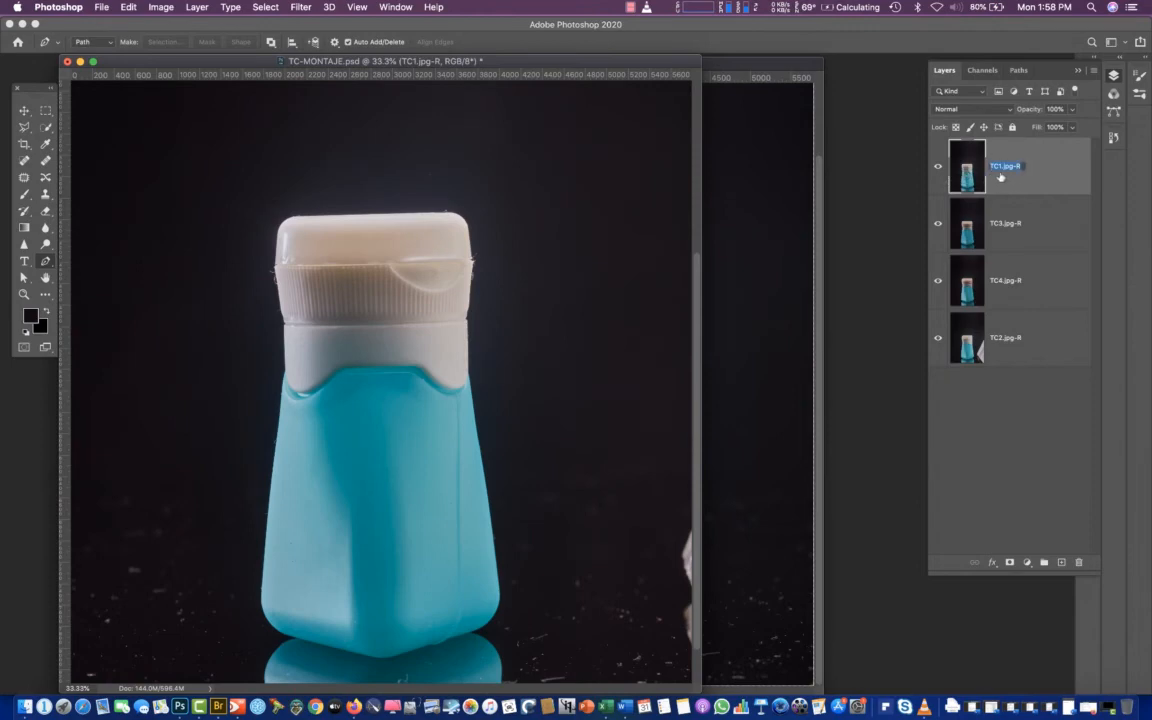
key(BackSpace)
key(Return)
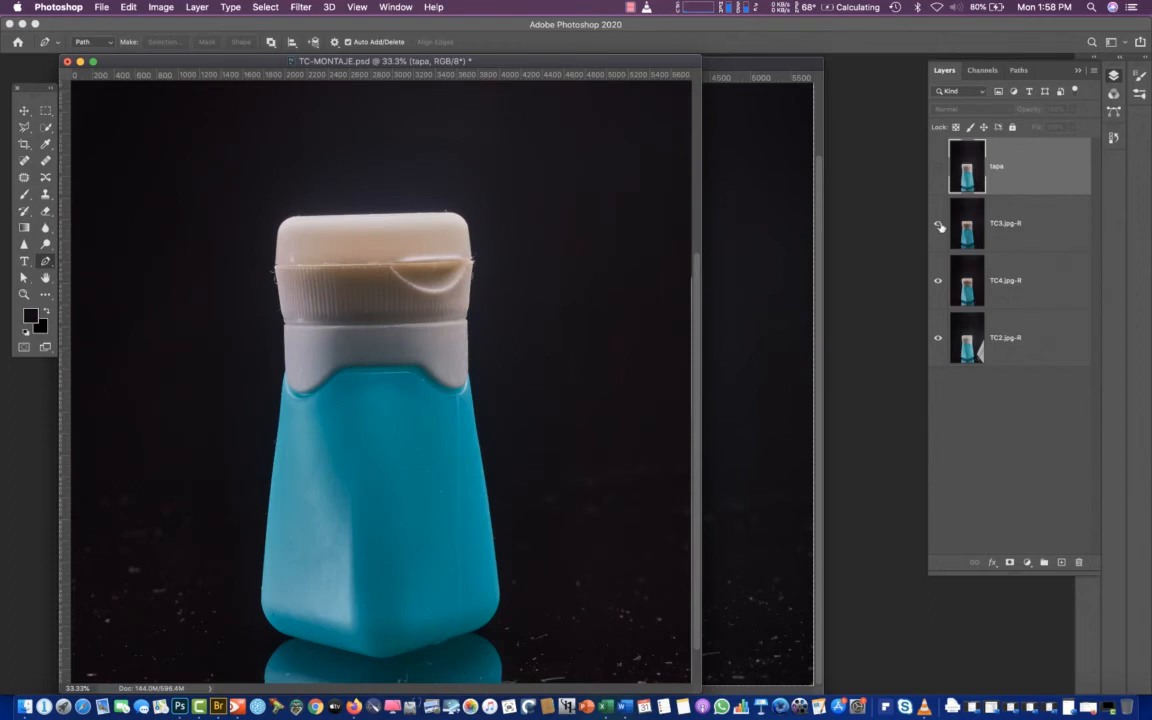
Compare the TC3.jpg-R and TC4.jpg-R shots, and delete the TC3.jpg-R layer
click(938, 226)
click(939, 227)
click(938, 227)
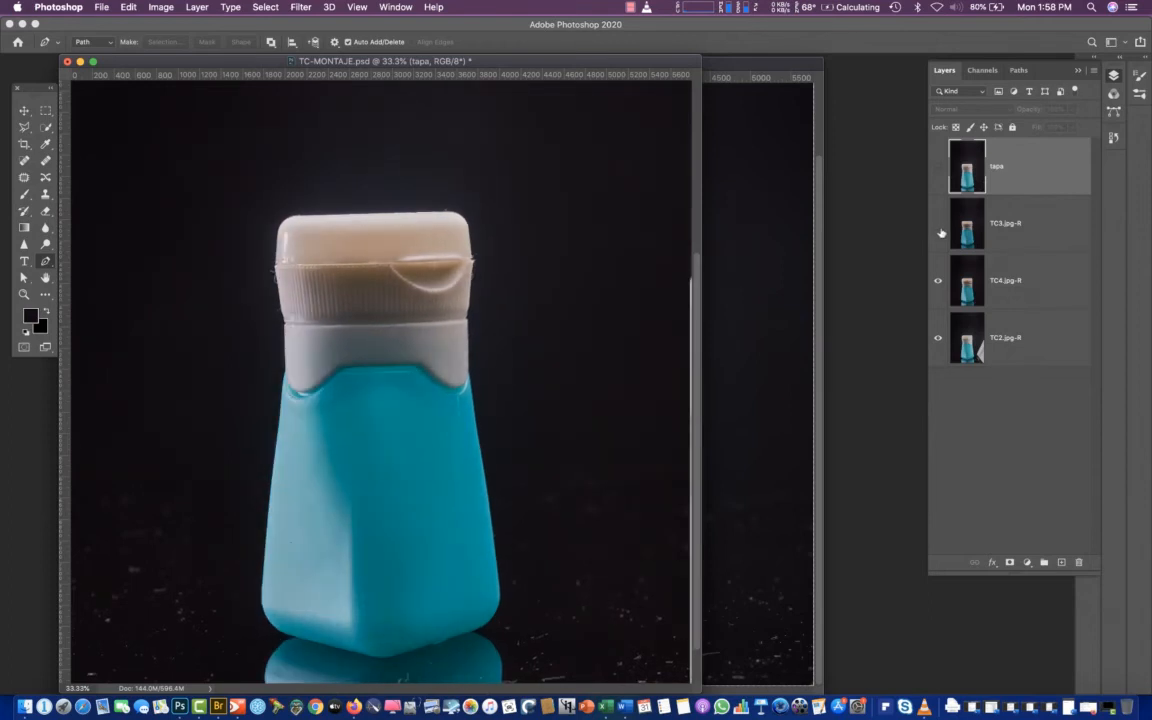
click(939, 229)
click(960, 234)
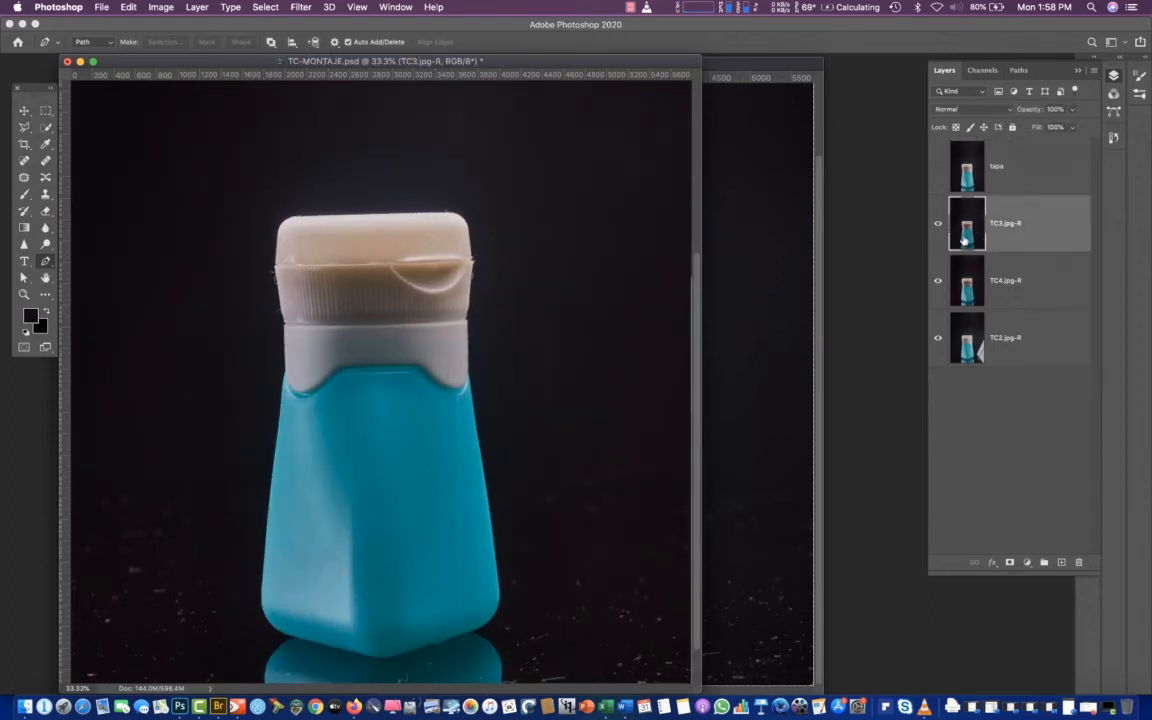
key(Delete)
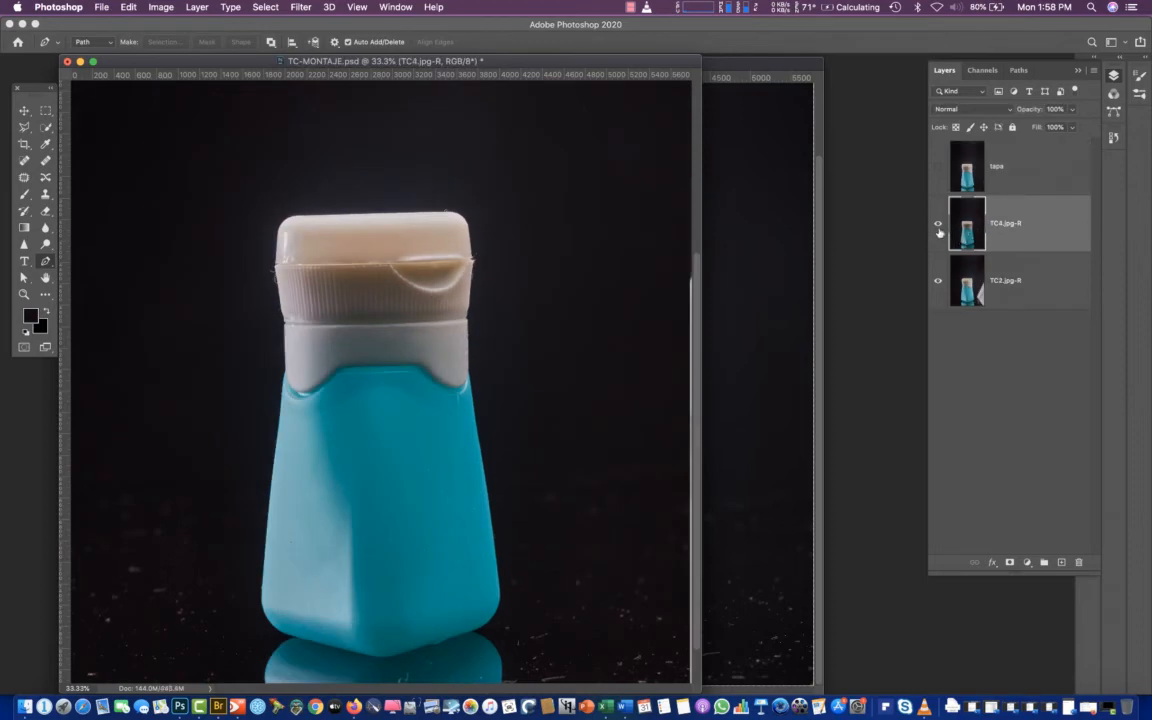
Compare TC4.jpg-R with the TC2.jpg-R shot beneath it, and show the tapa layer again
click(938, 226)
click(938, 227)
click(938, 226)
click(938, 226)
click(938, 168)
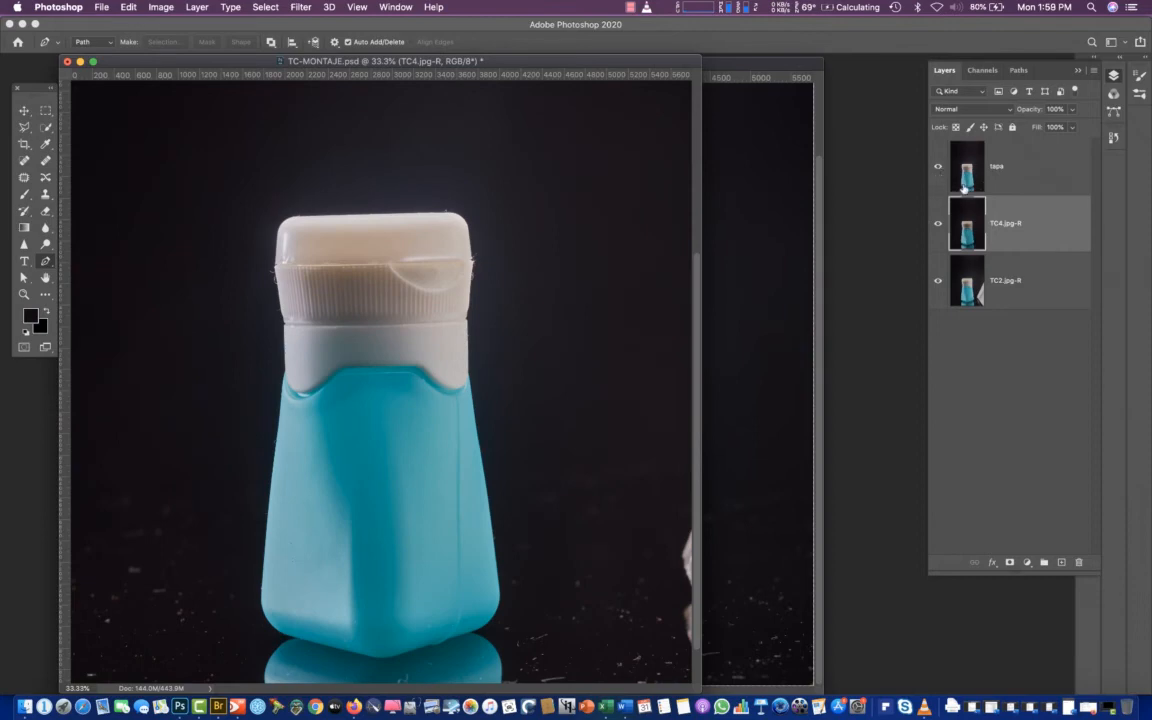
Align the tapa layer with TC4.jpg-R by nudging it in Difference blend mode, and restore its blend mode to Normal
click(962, 185)
click(962, 109)
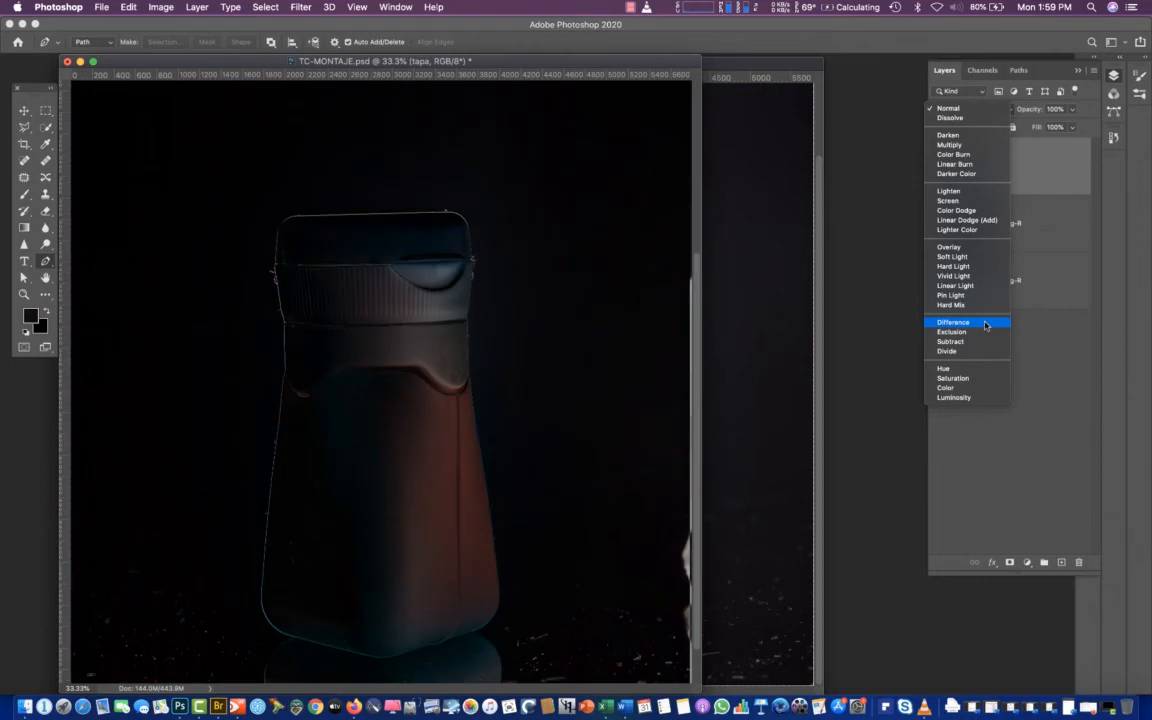
click(985, 325)
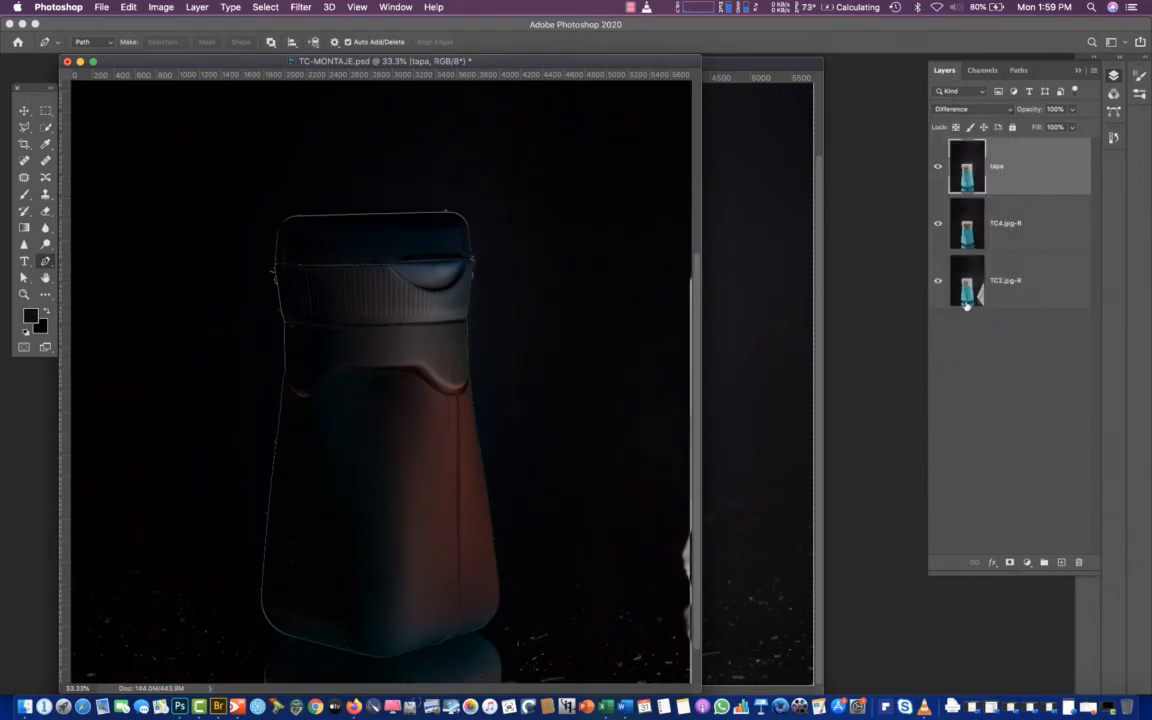
key(v)
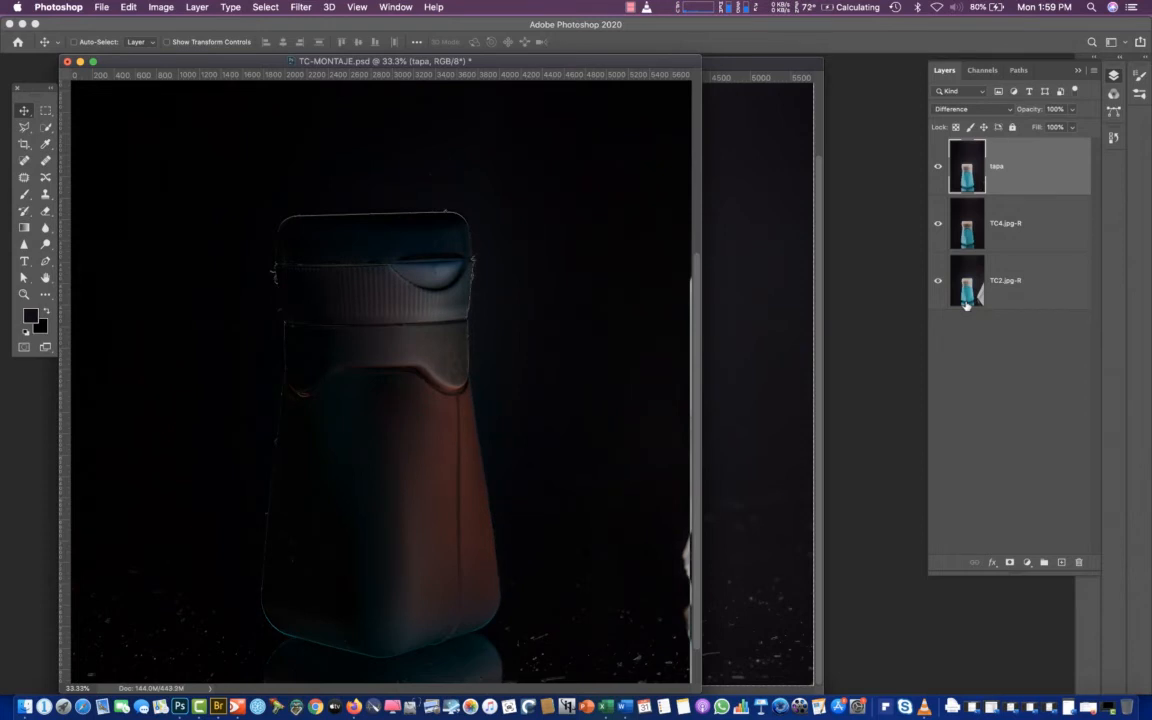
click(965, 109)
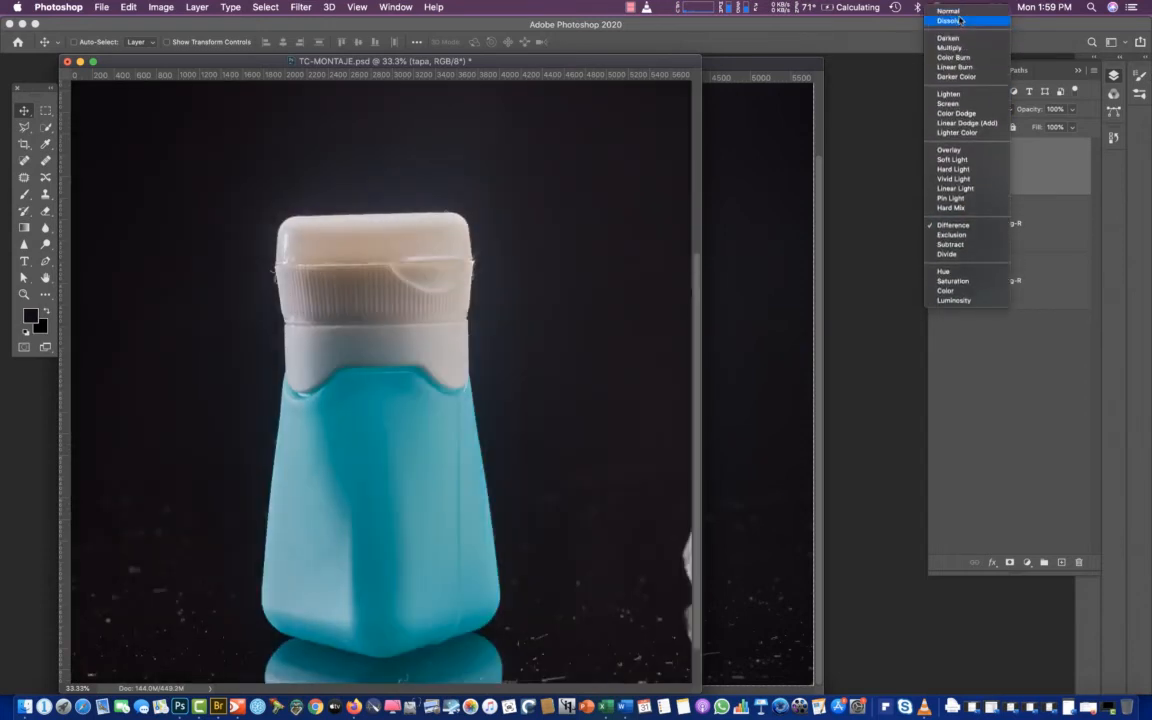
click(961, 12)
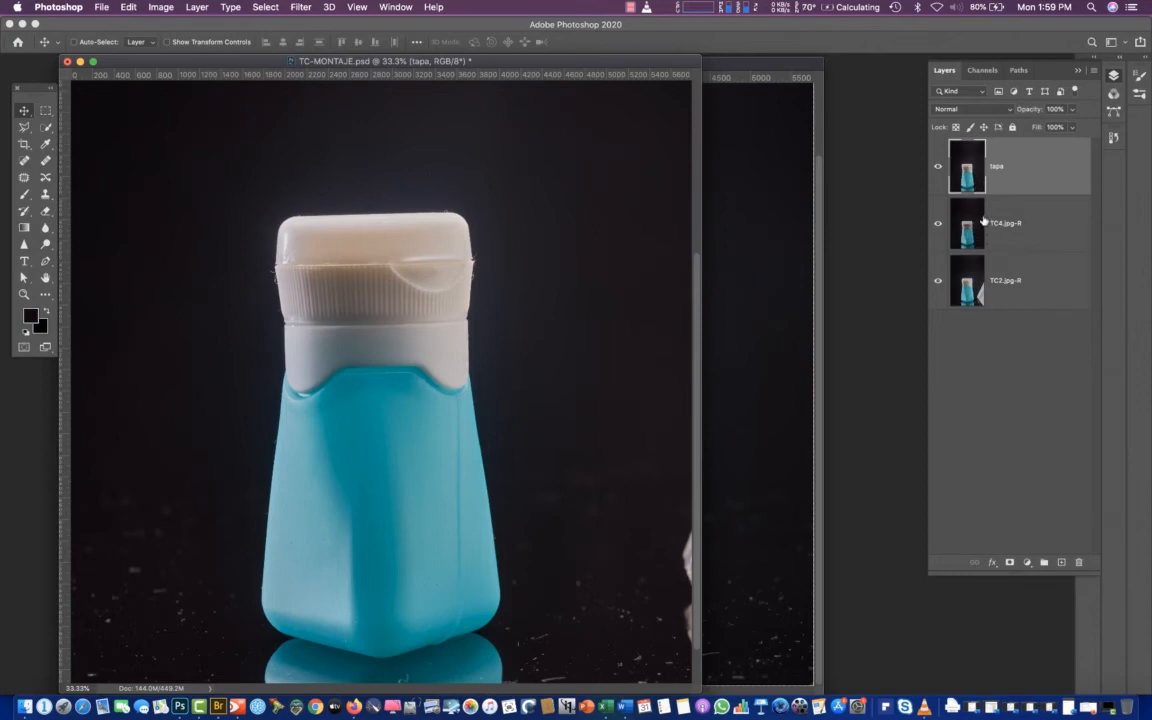
Compare the bottle's lighting in tapa, TC4.jpg-R and TC2.jpg-R by hiding the upper layers in turn, leaving TC4.jpg-R shown
click(938, 168)
click(938, 168)
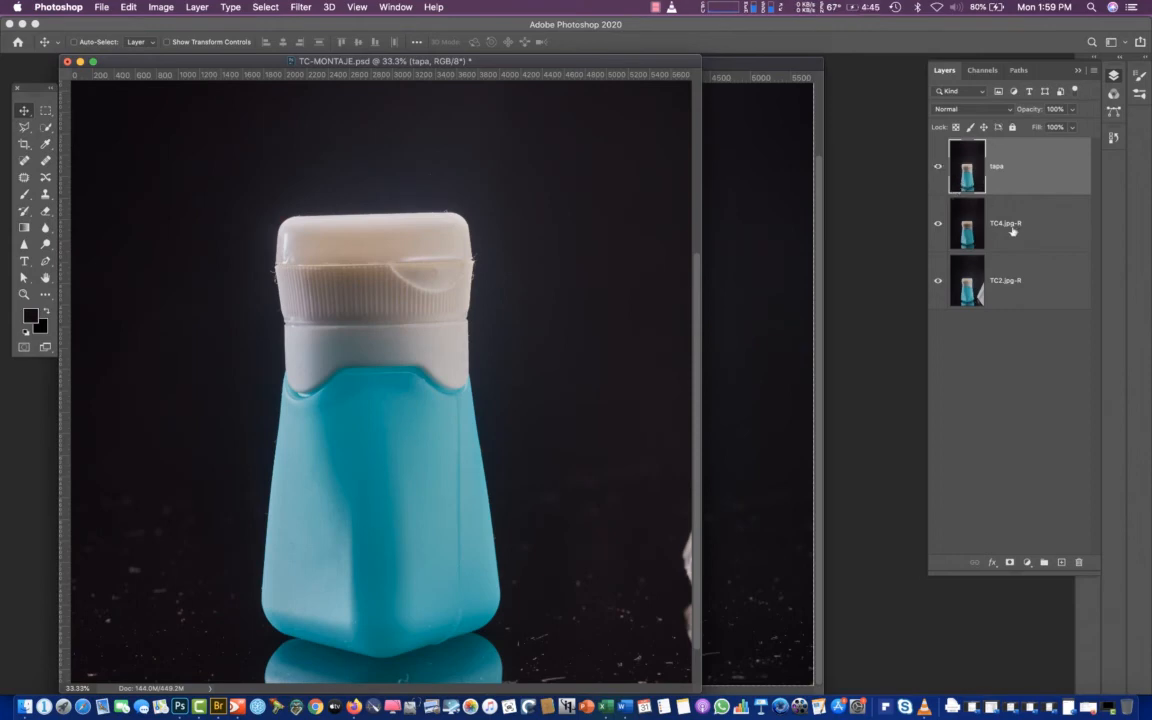
click(936, 170)
click(937, 171)
click(938, 170)
click(938, 223)
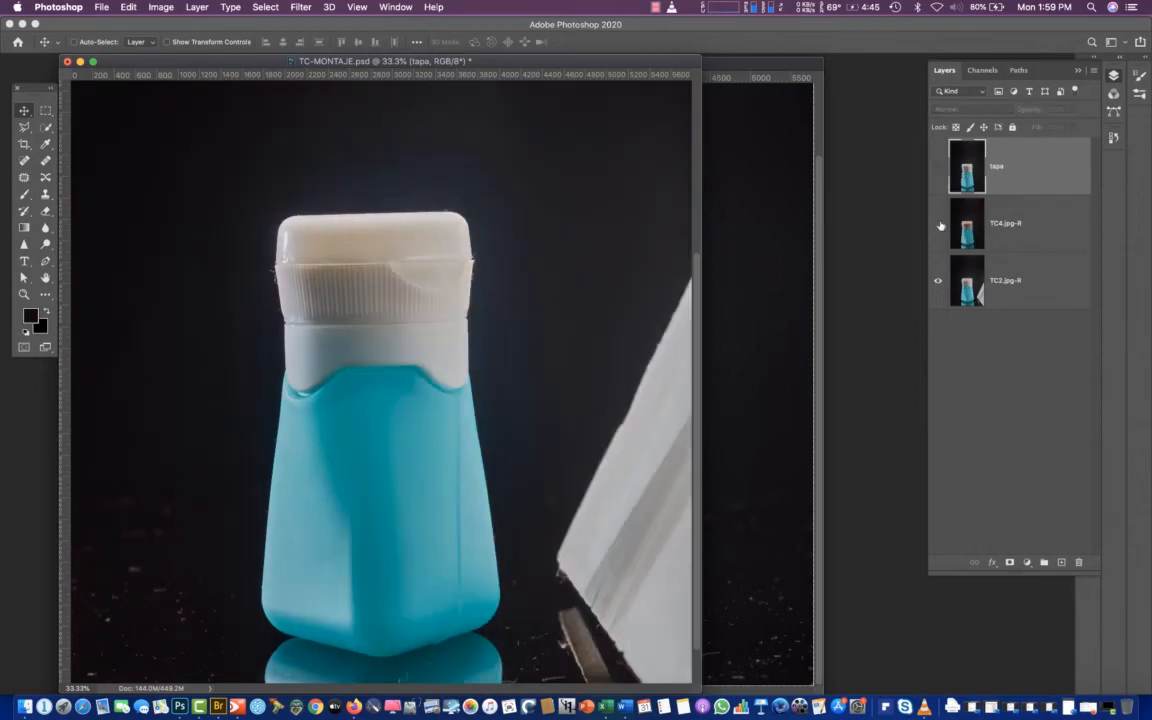
click(938, 223)
Move the TC2.jpg-R layer above TC4.jpg-R and show the tapa layer again
click(970, 288)
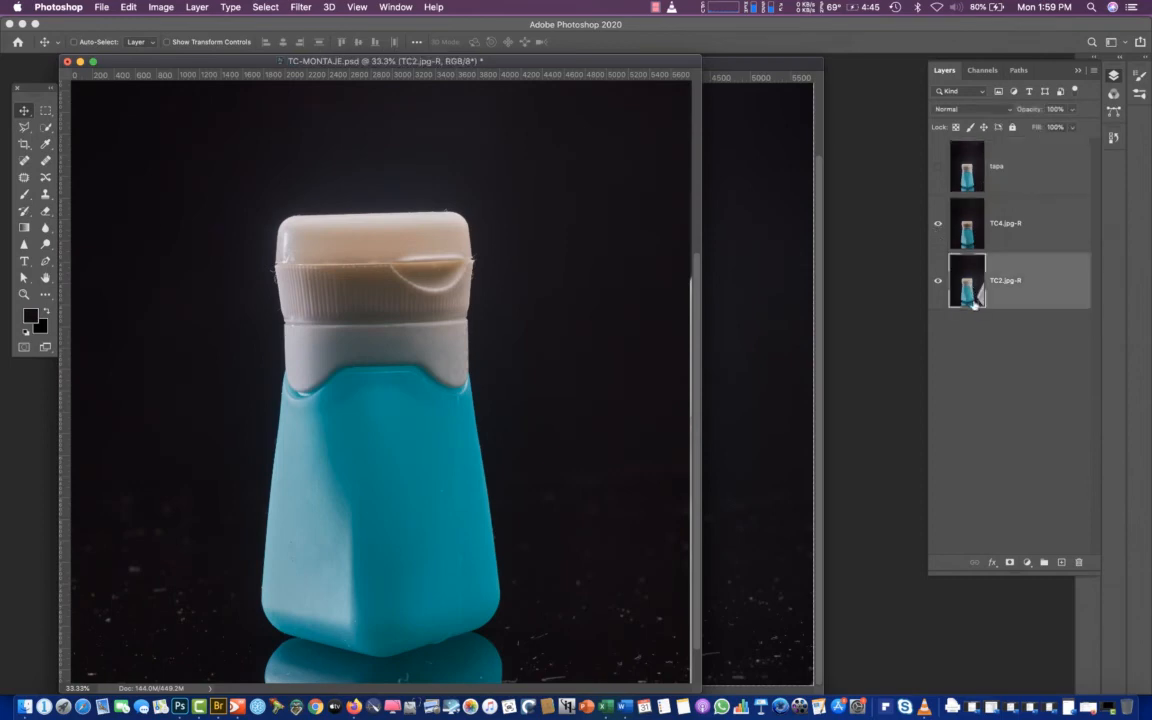
drag(970, 288, 965, 230)
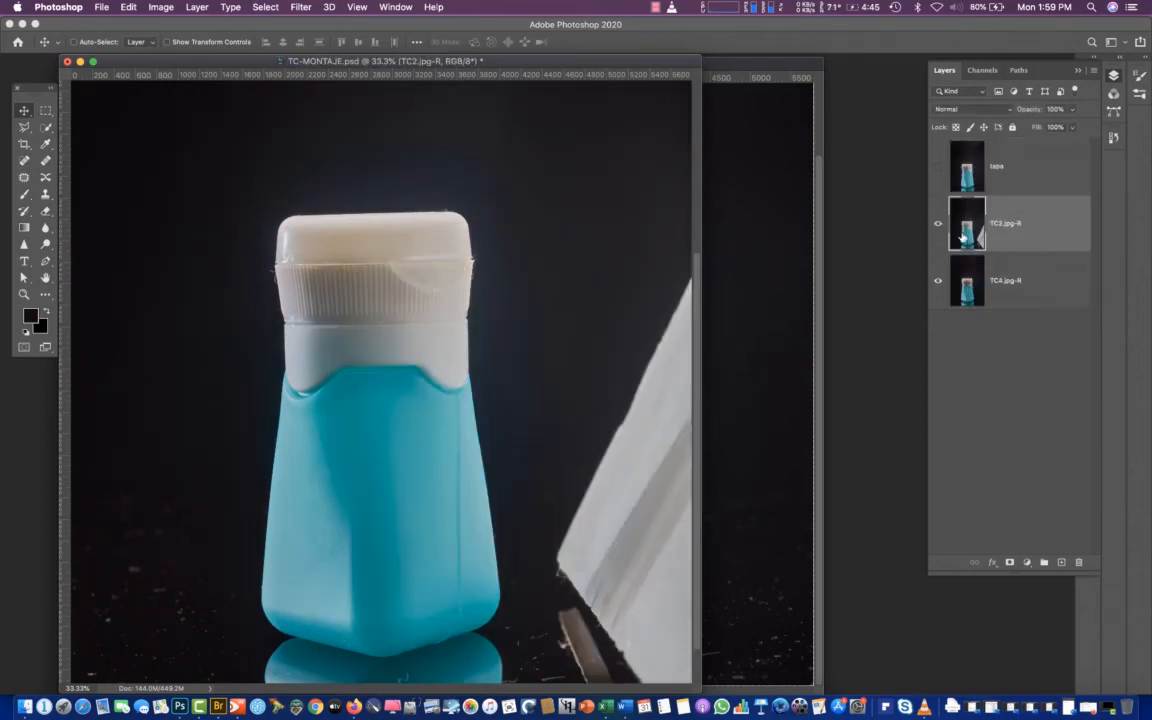
click(939, 168)
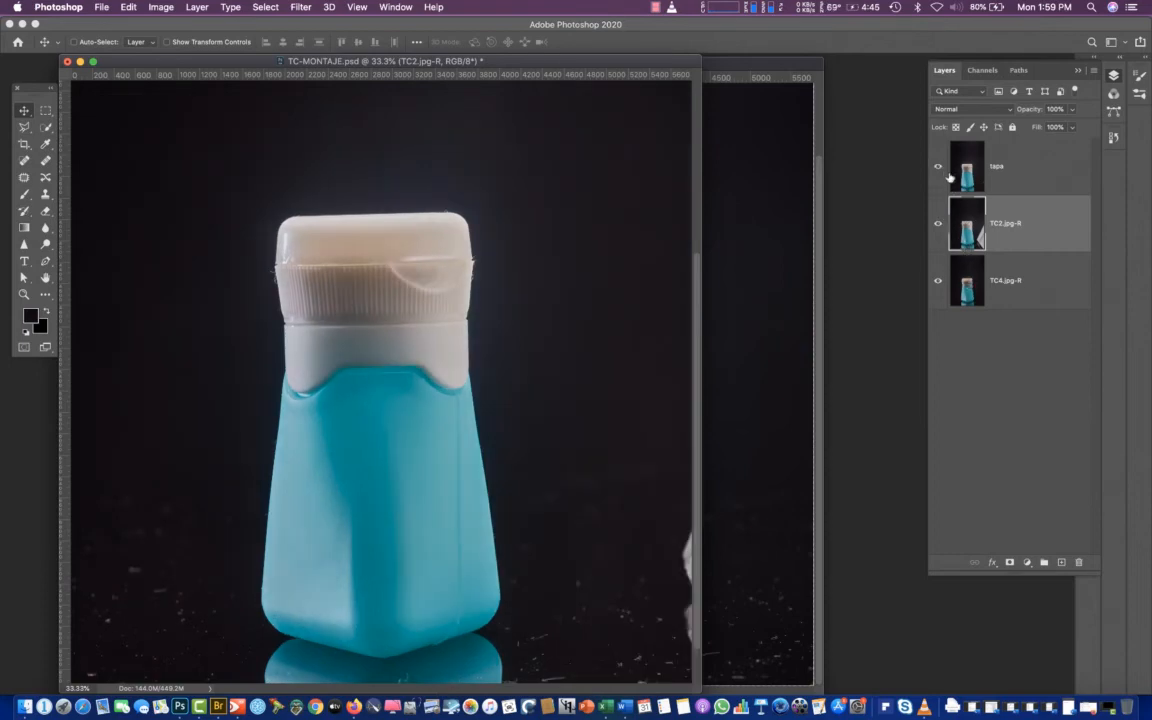
Nudge the tapa layer upward to match TC2.jpg-R in Difference blend mode, and set it back to Normal
click(975, 168)
click(978, 110)
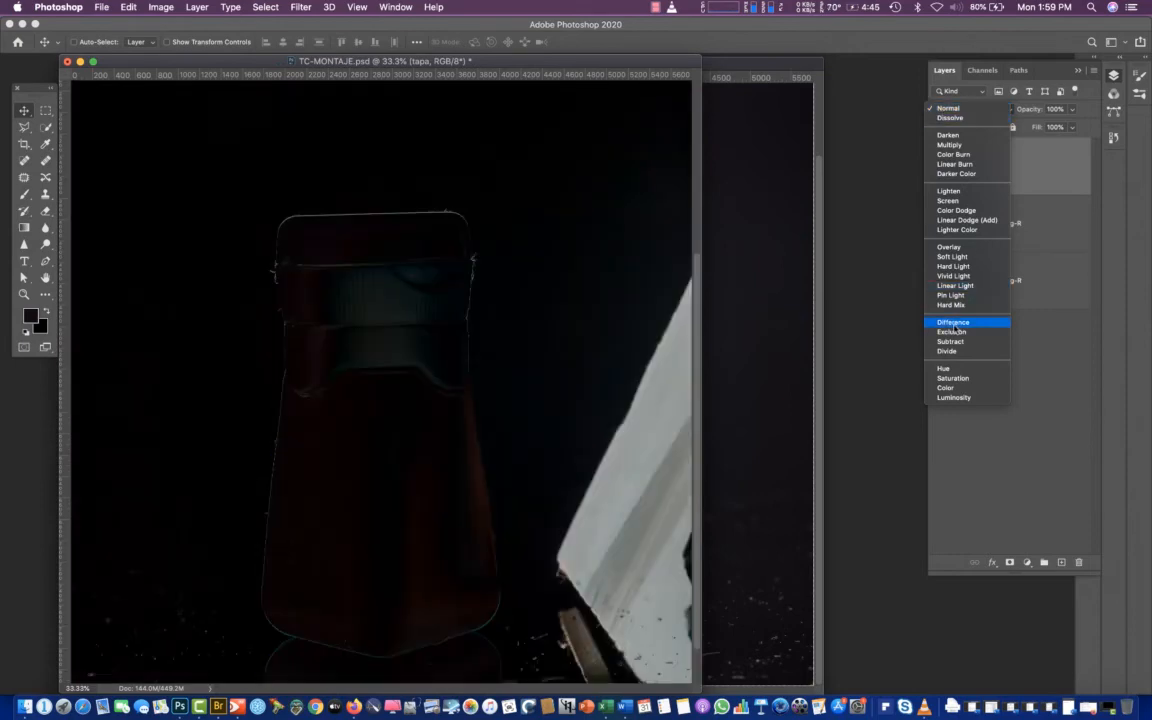
click(955, 323)
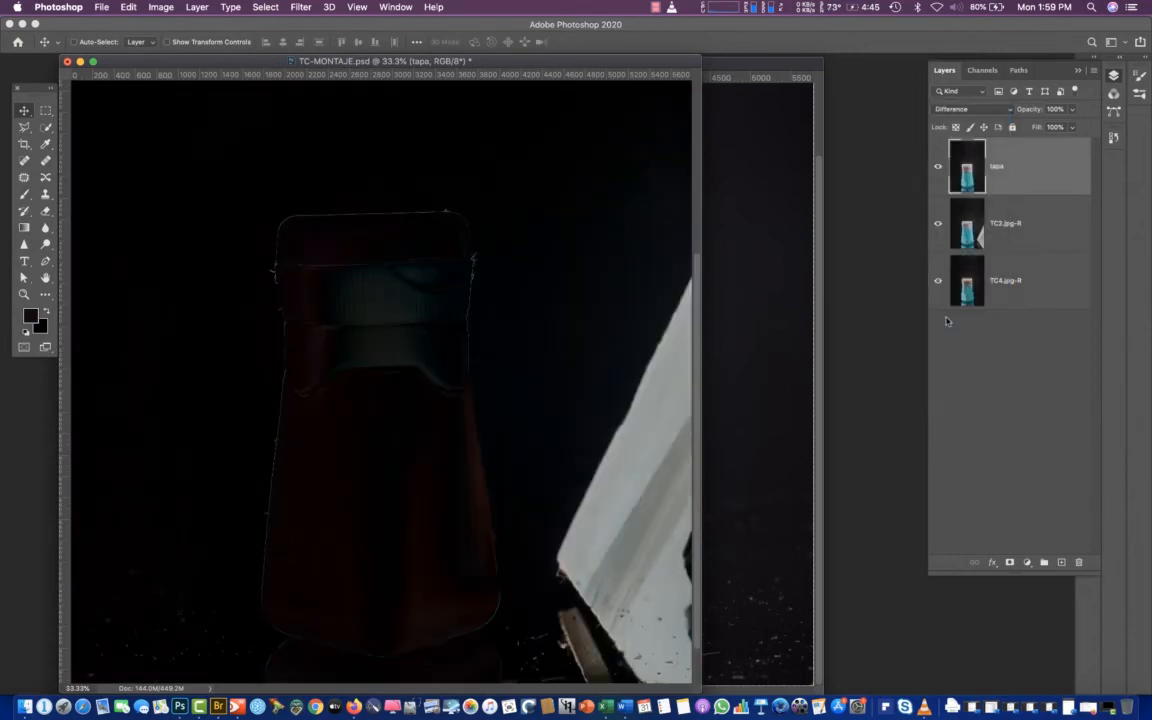
key(Up)
click(966, 110)
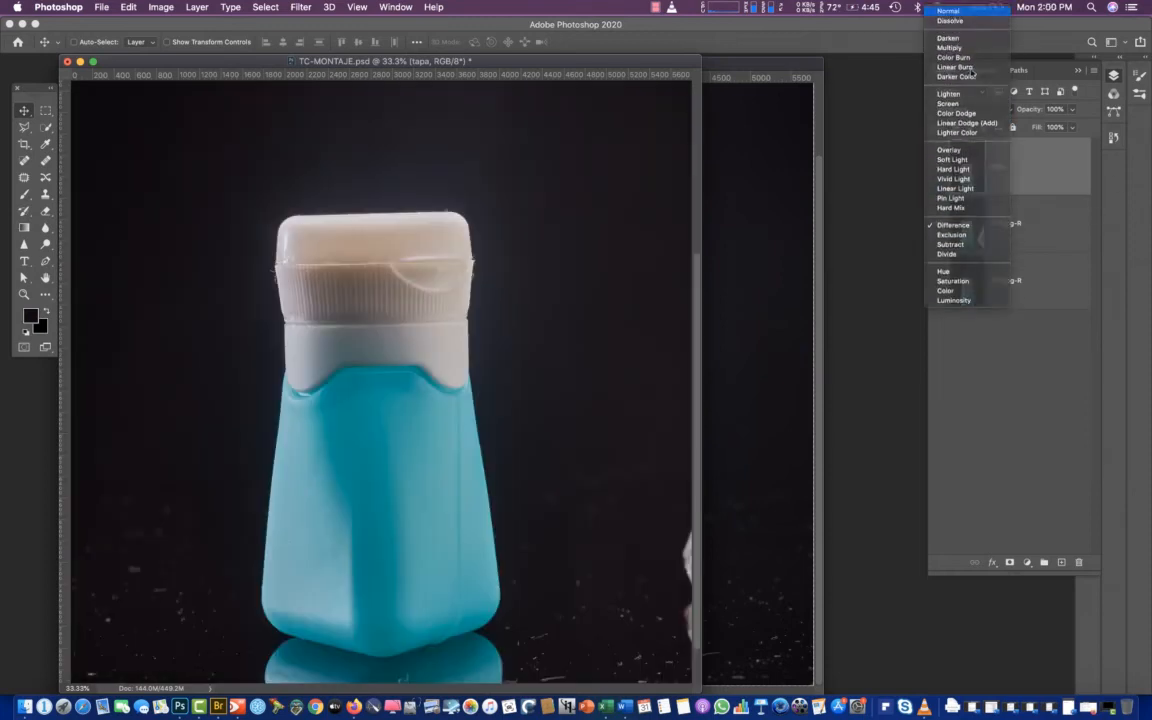
click(957, 12)
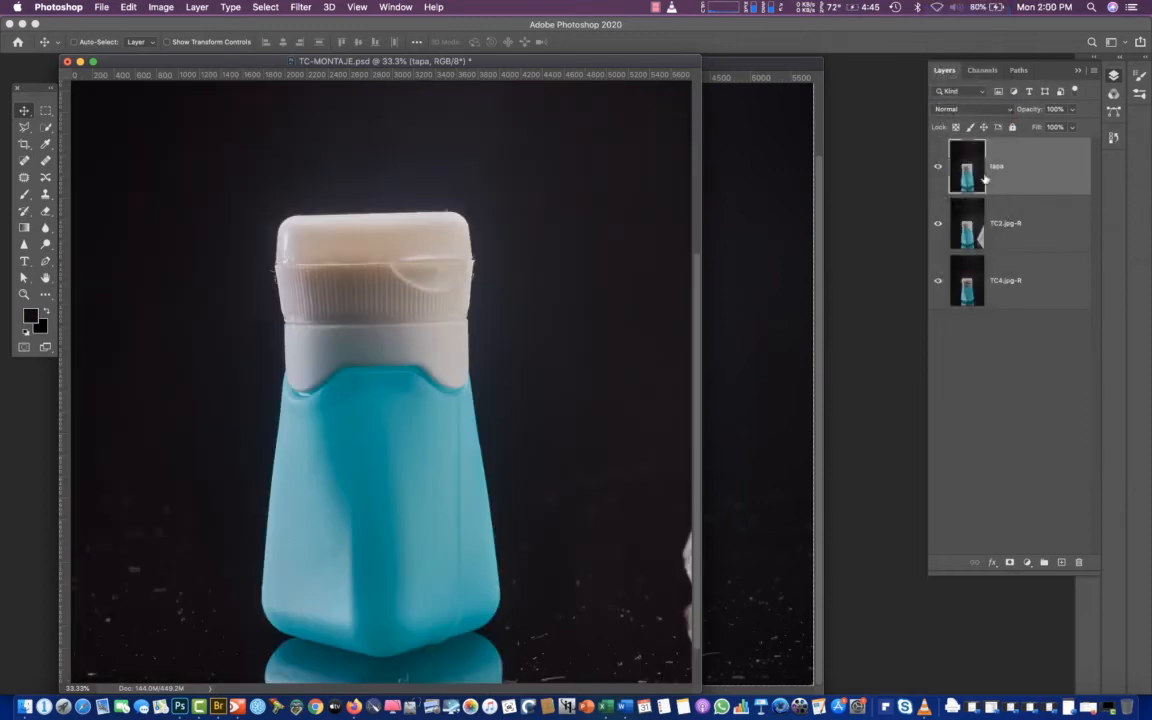
Compare the bottle and cap lighting in tapa and TC2.jpg-R by repeatedly hiding tapa, leaving all layers shown
click(938, 168)
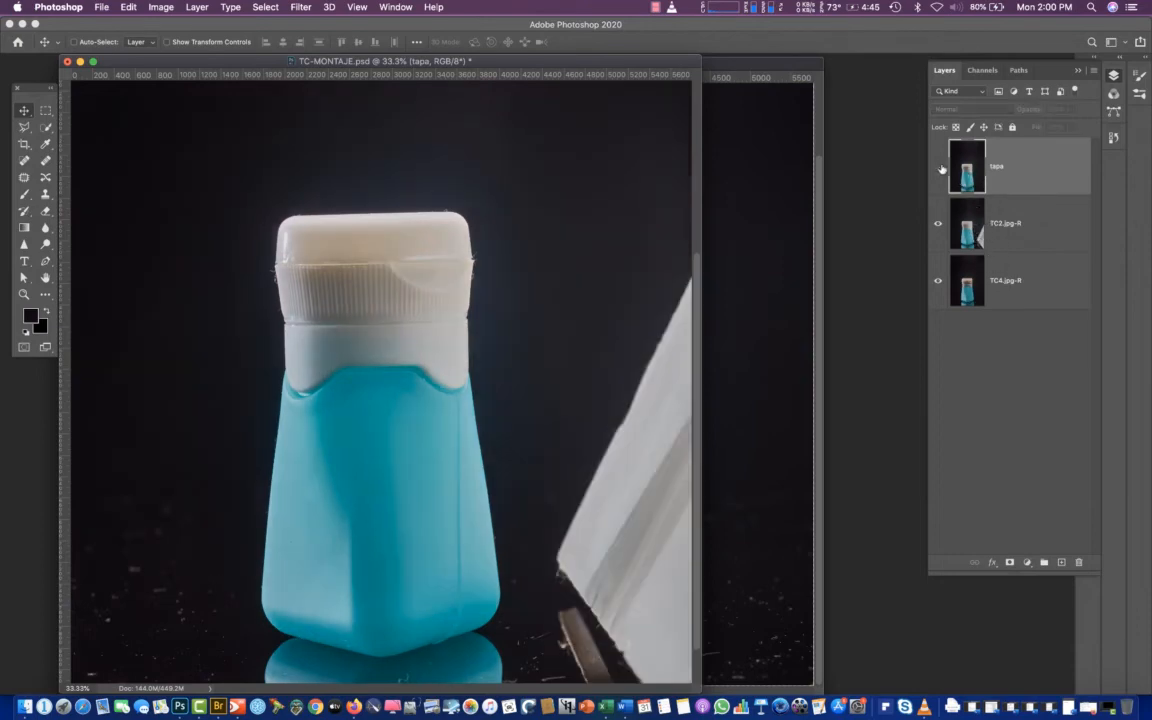
click(938, 168)
click(939, 170)
click(939, 170)
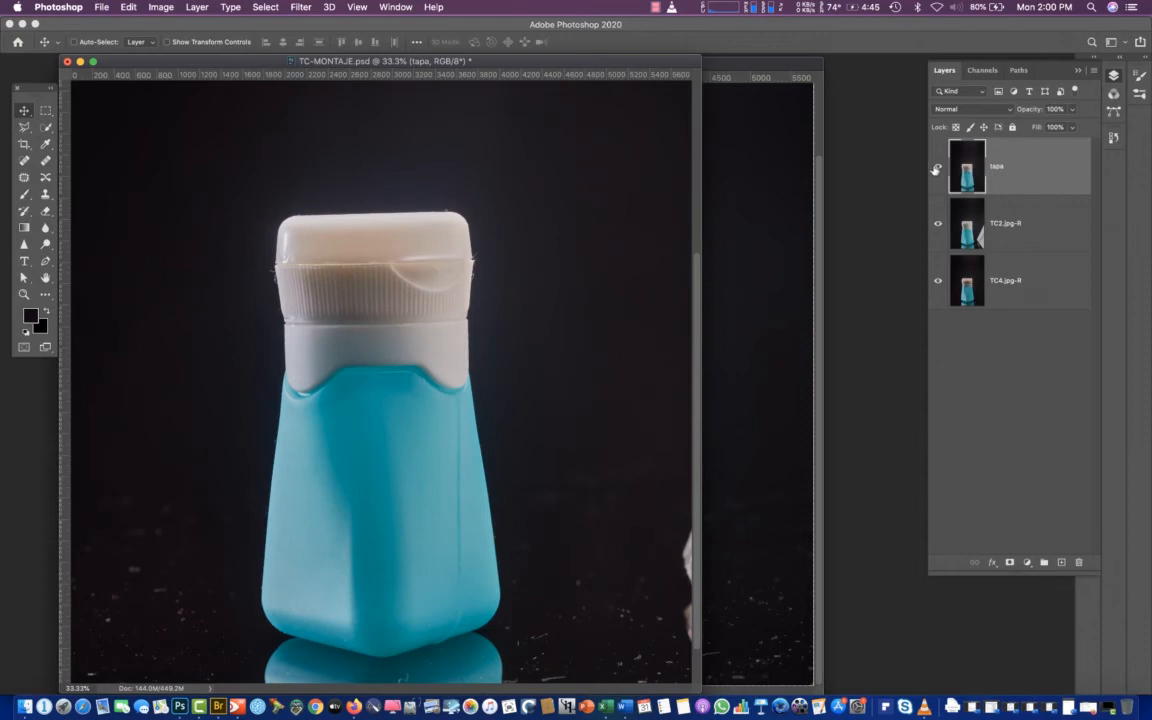
click(937, 170)
click(937, 170)
click(937, 170)
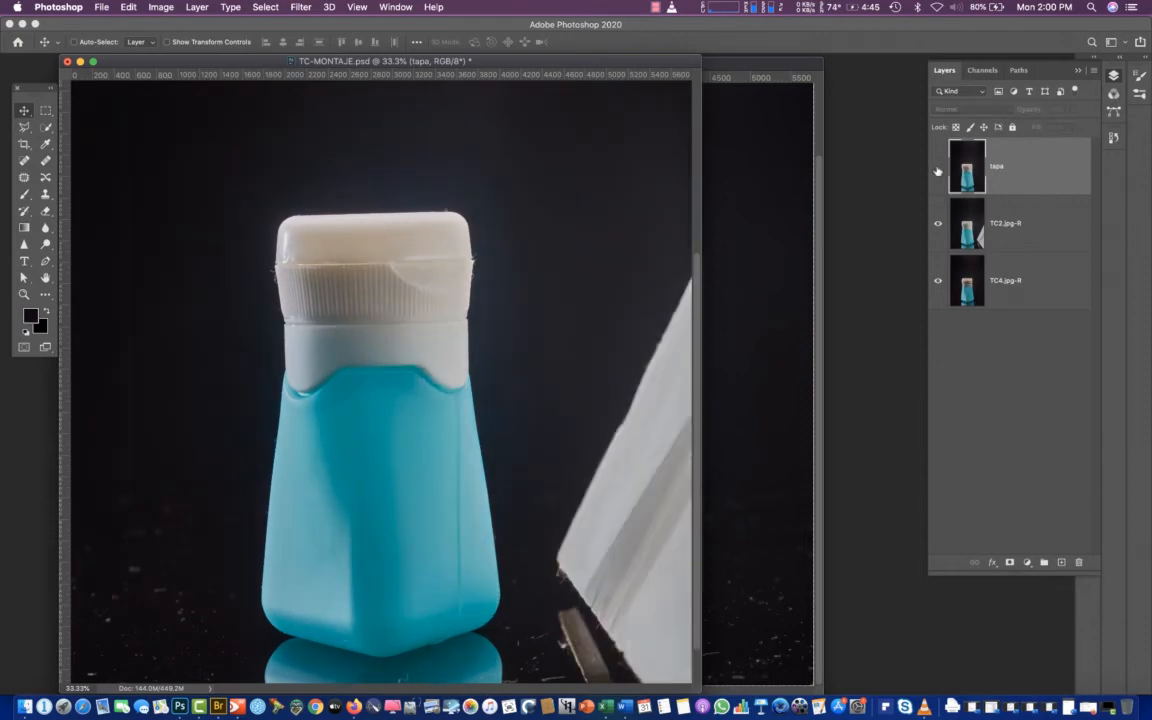
click(937, 170)
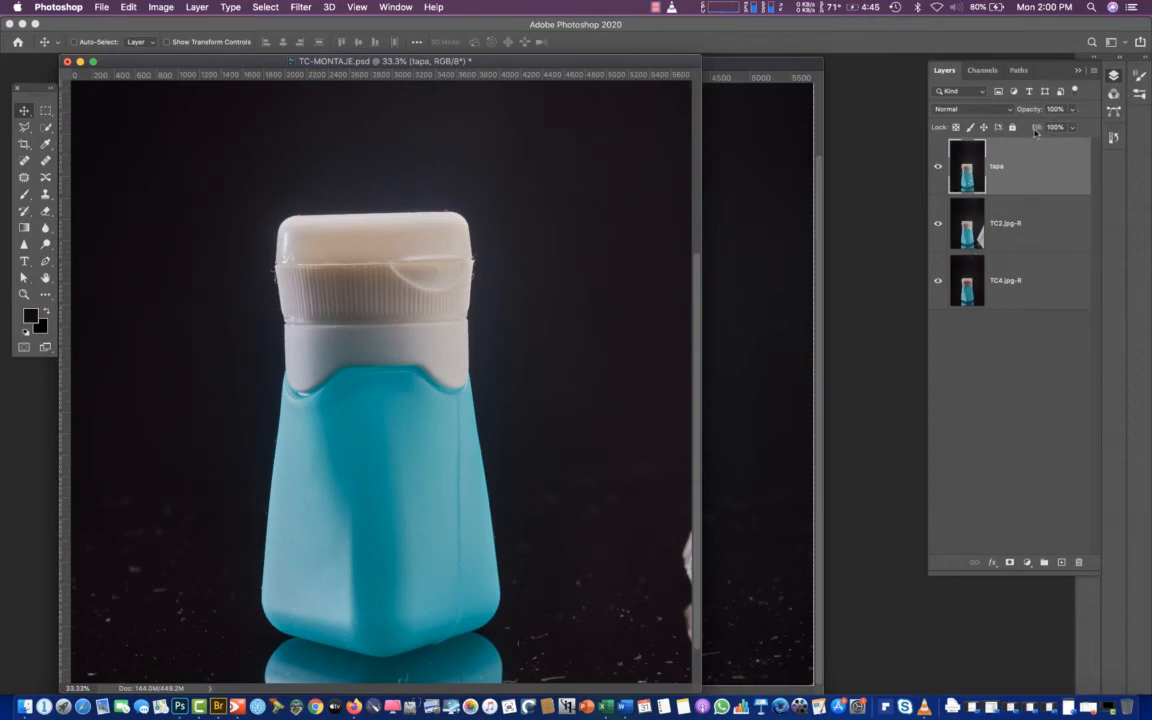
click(937, 167)
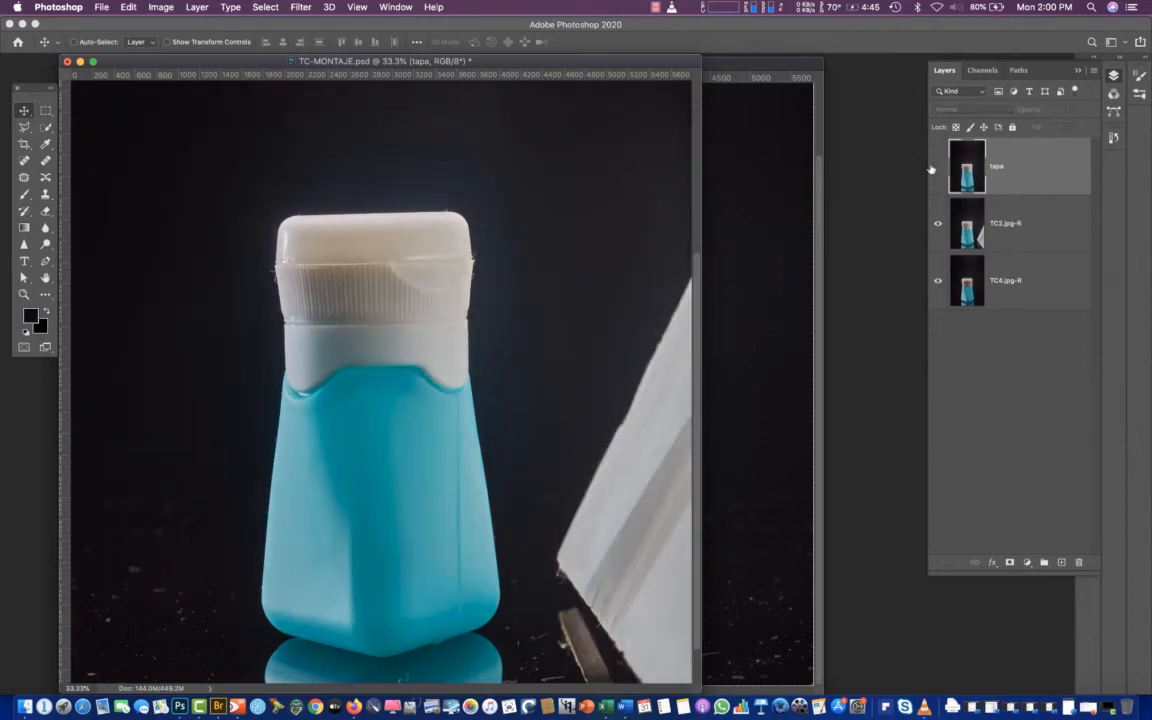
click(937, 167)
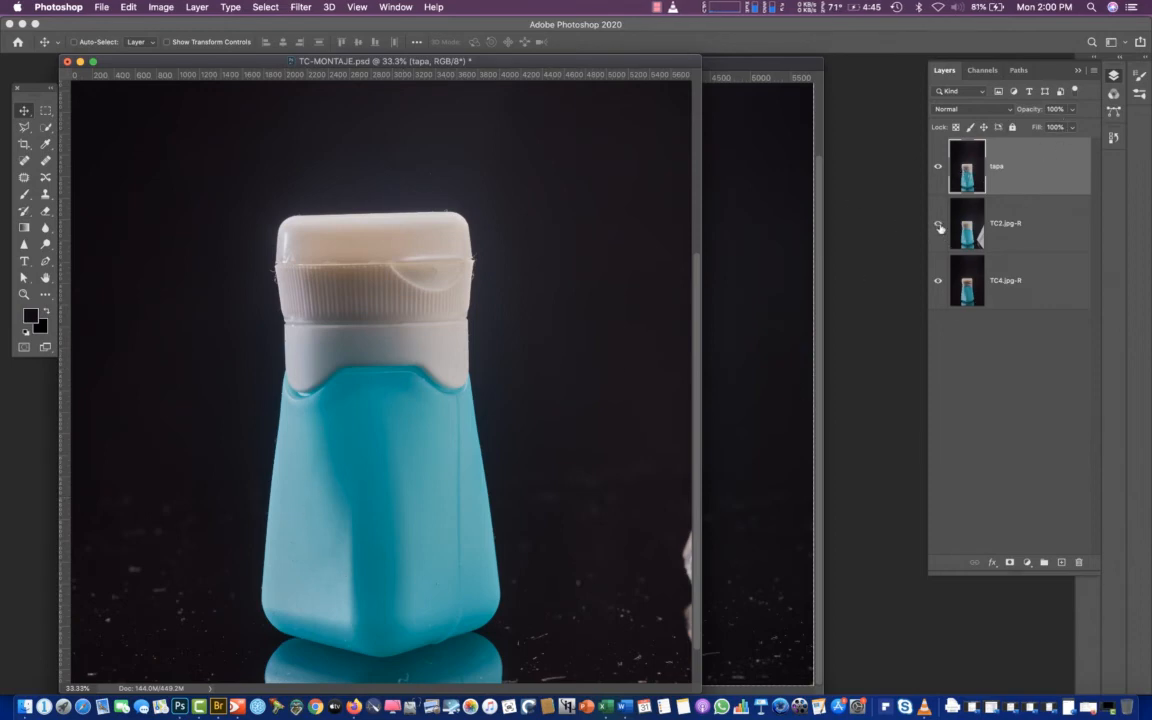
click(938, 172)
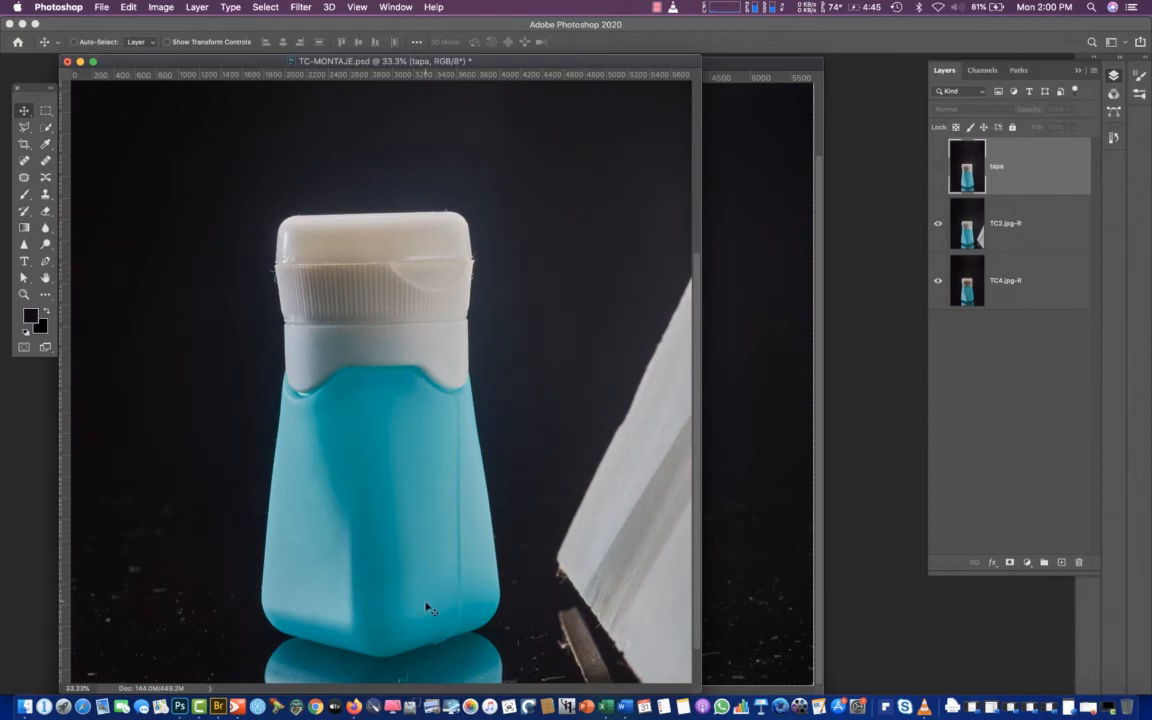
click(938, 166)
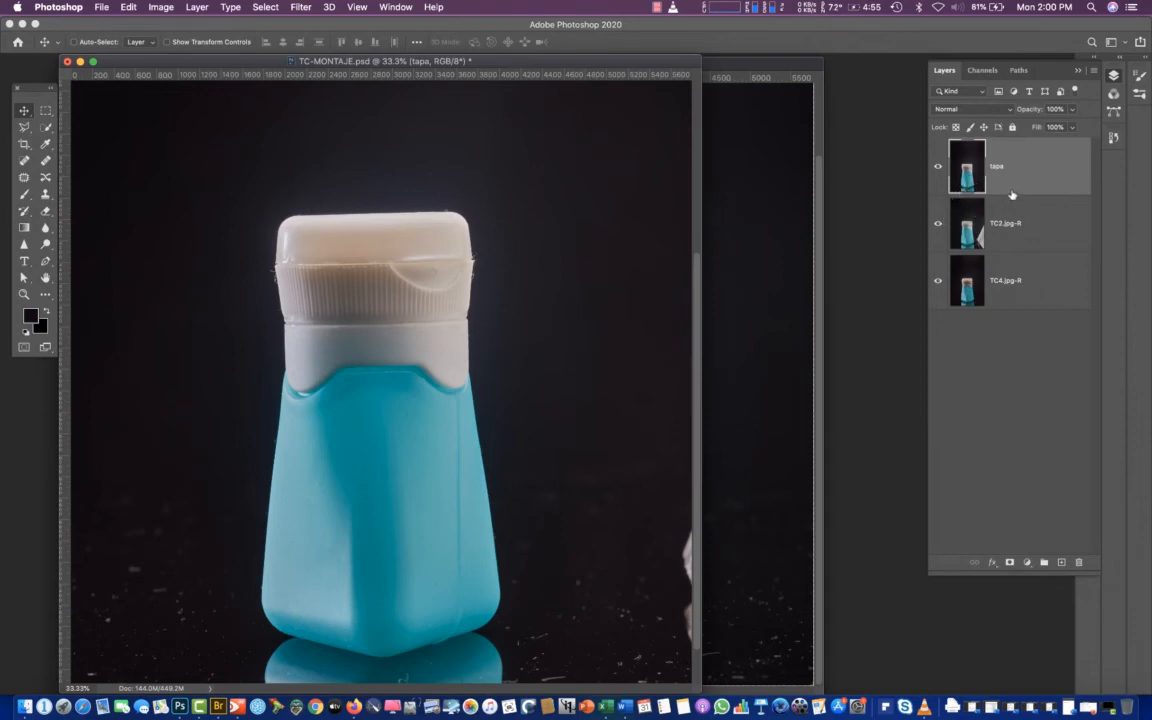
Duplicate the tapa layer and hide the original tapa beneath the copy
click(941, 170)
click(939, 168)
drag(985, 185, 1061, 562)
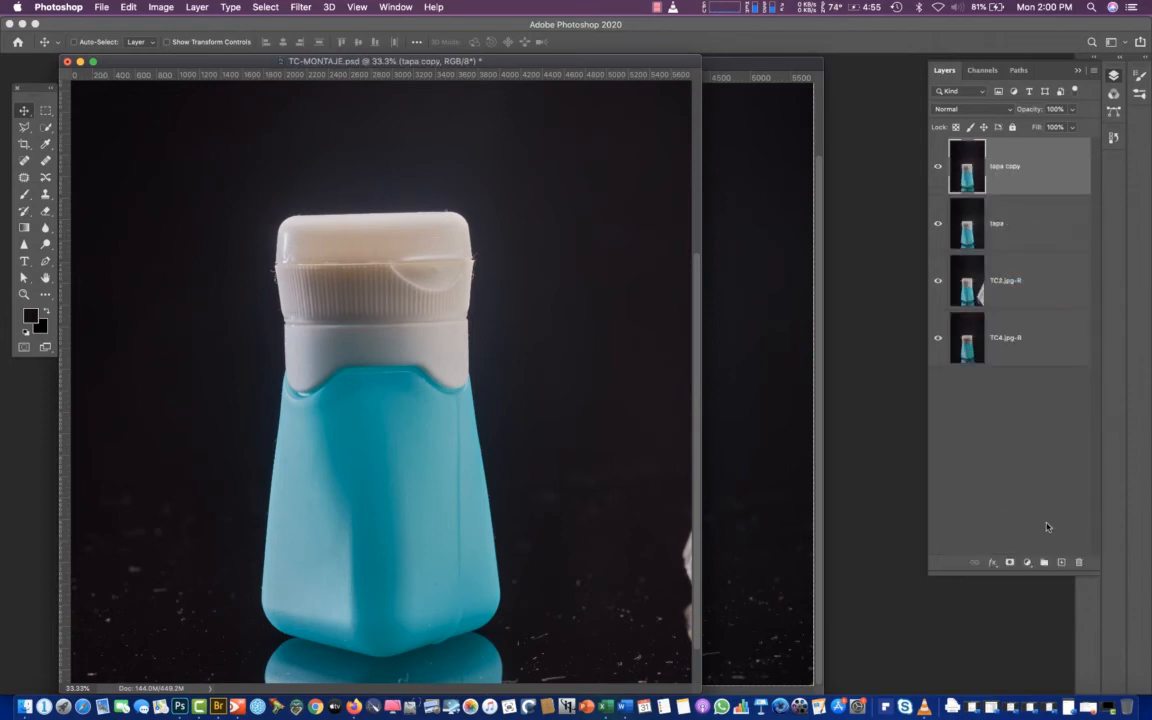
click(939, 223)
Add a new path and start it with the Pen tool at the left end of the seam between cap and bottle
click(1019, 71)
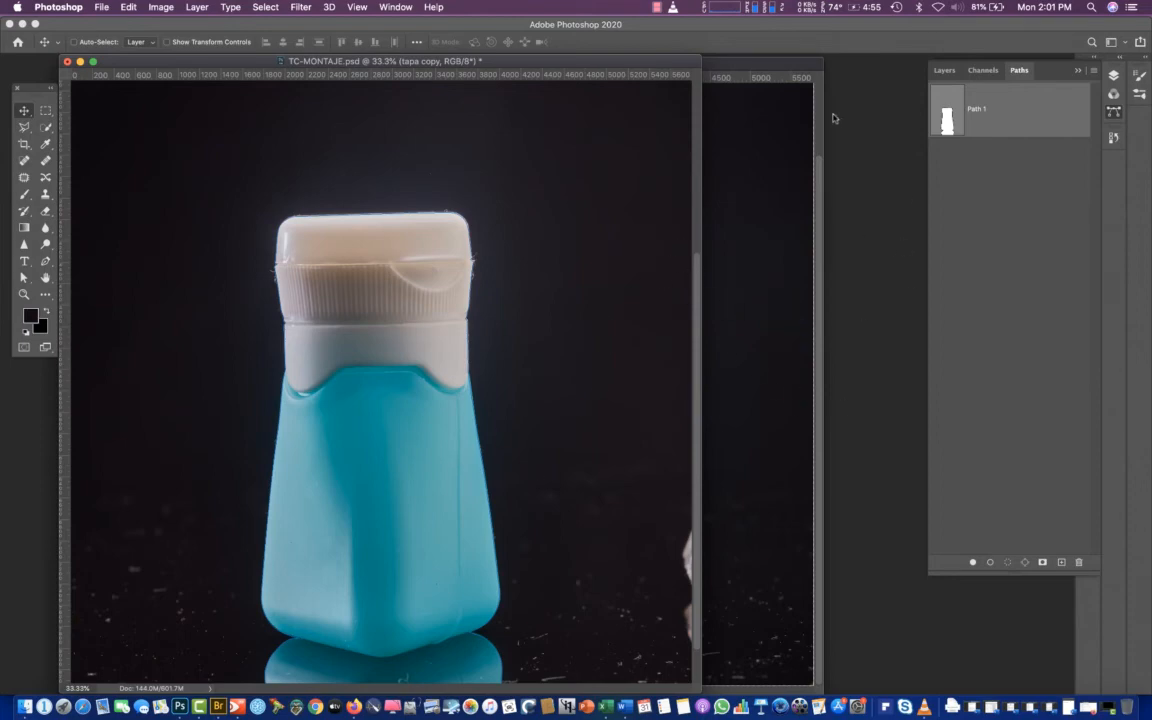
click(1061, 562)
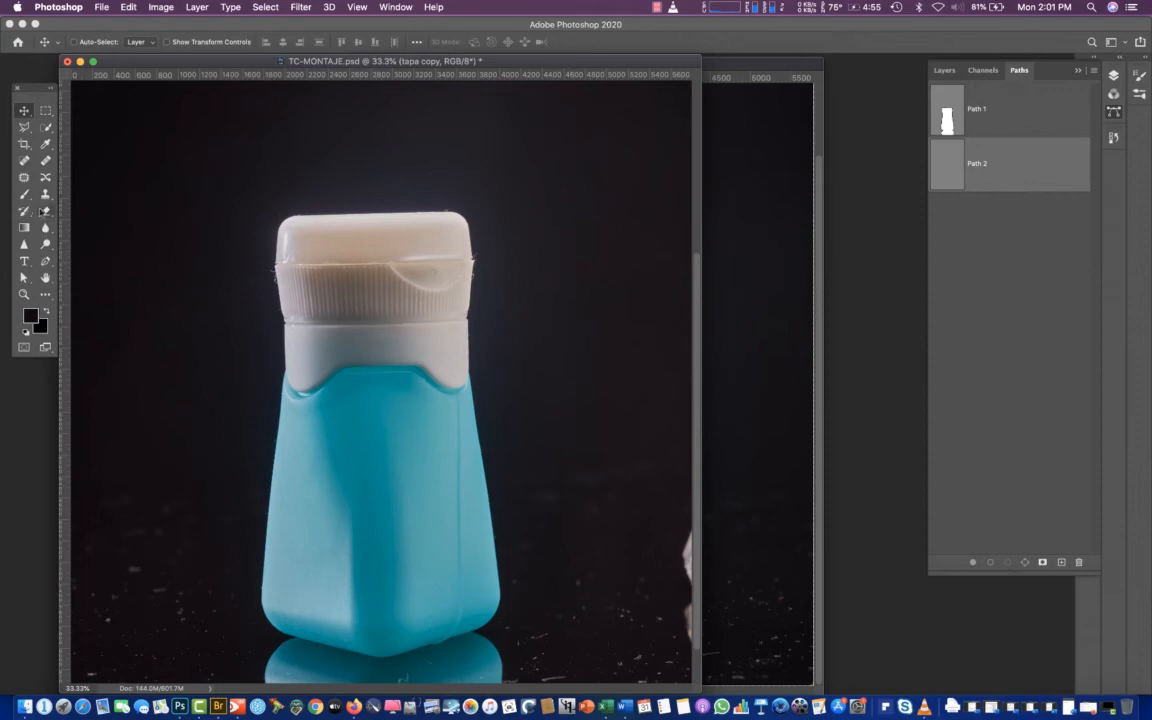
click(45, 262)
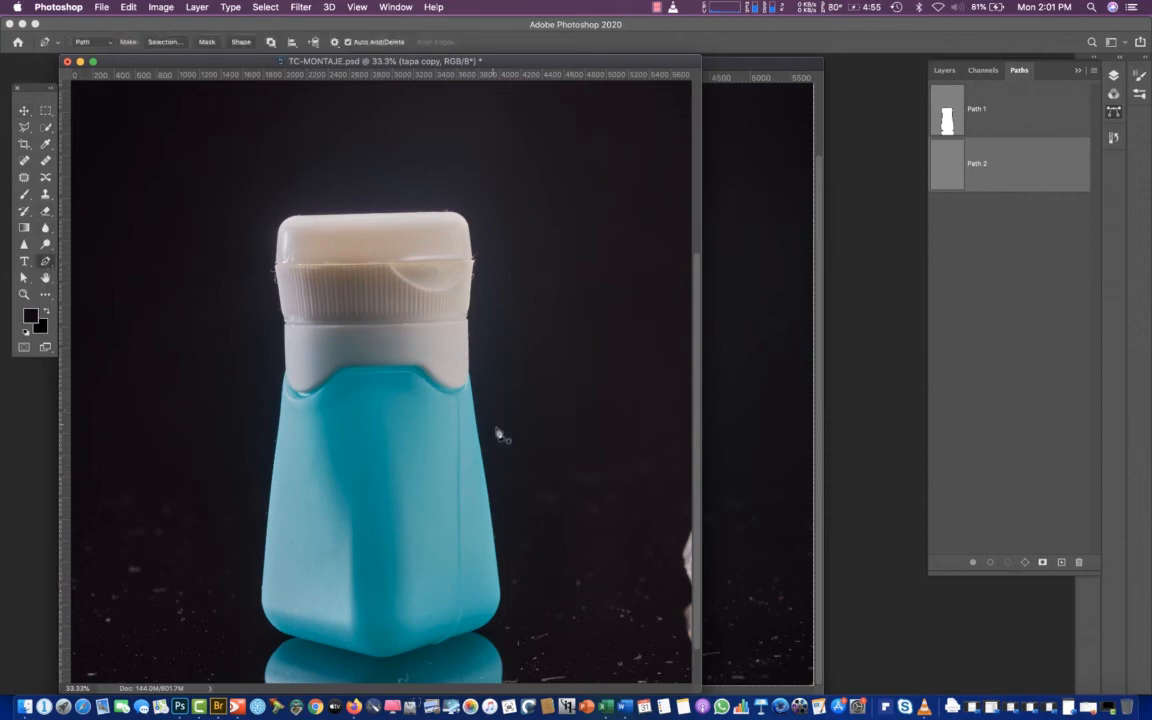
key(super+equal)
key(super+equal)
key(super+equal)
key(super+equal)
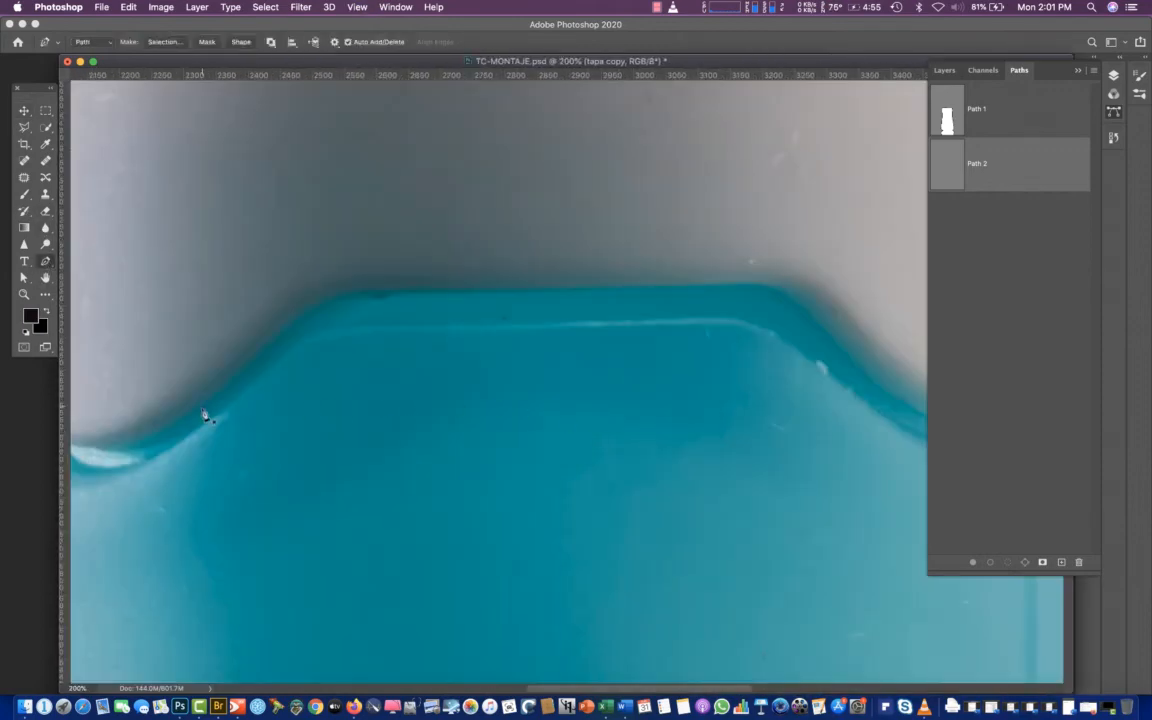
drag(165, 304, 562, 172)
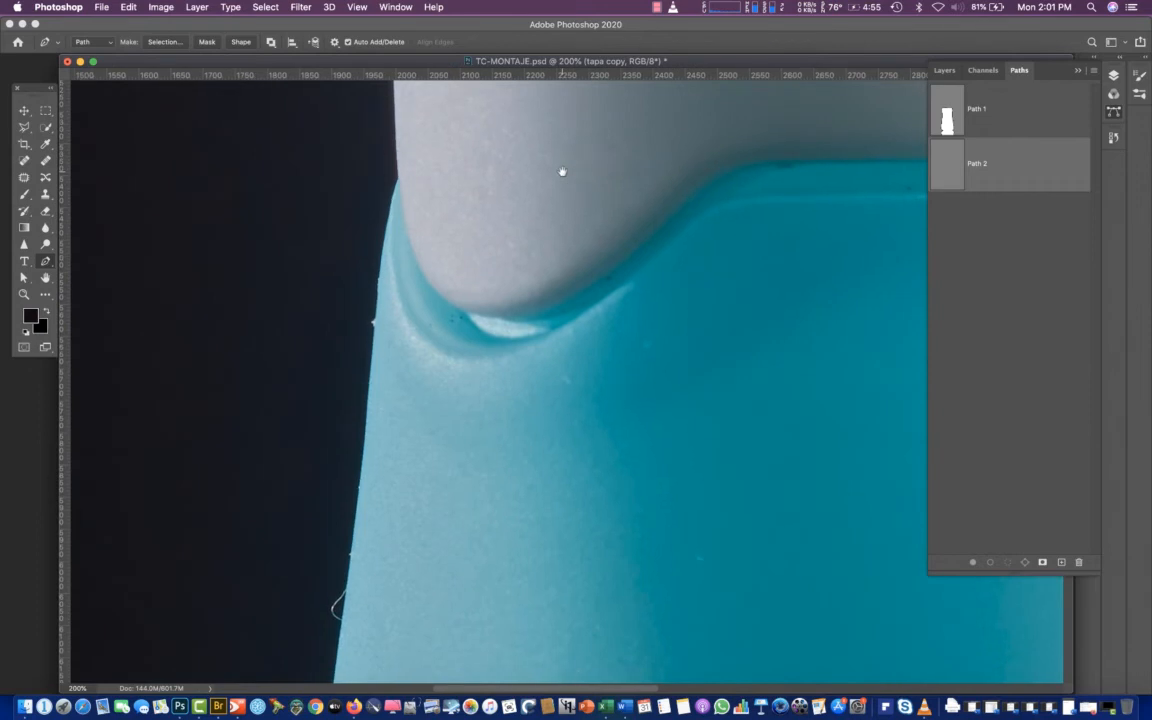
click(381, 133)
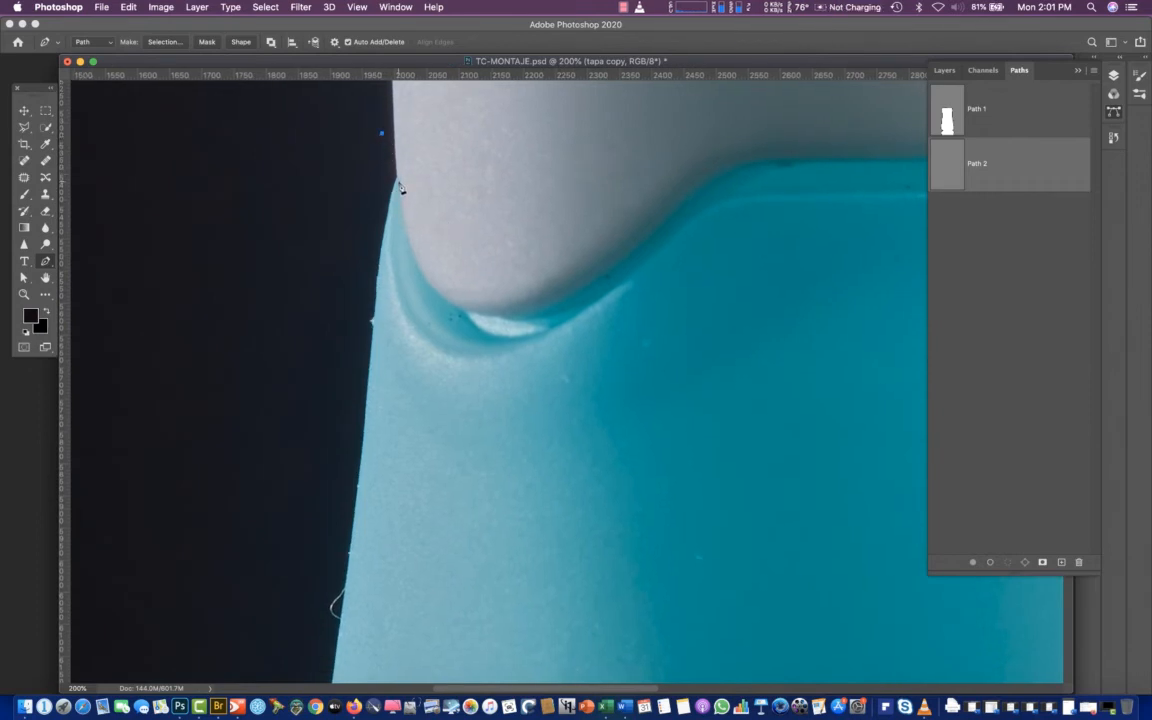
click(397, 181)
Trace the cap's wavy lower edge with curved points through the left dip and across the raised middle
drag(405, 210, 404, 212)
drag(437, 295, 463, 315)
drag(540, 311, 577, 292)
drag(677, 204, 731, 166)
drag(880, 162, 920, 158)
drag(856, 127, 429, 244)
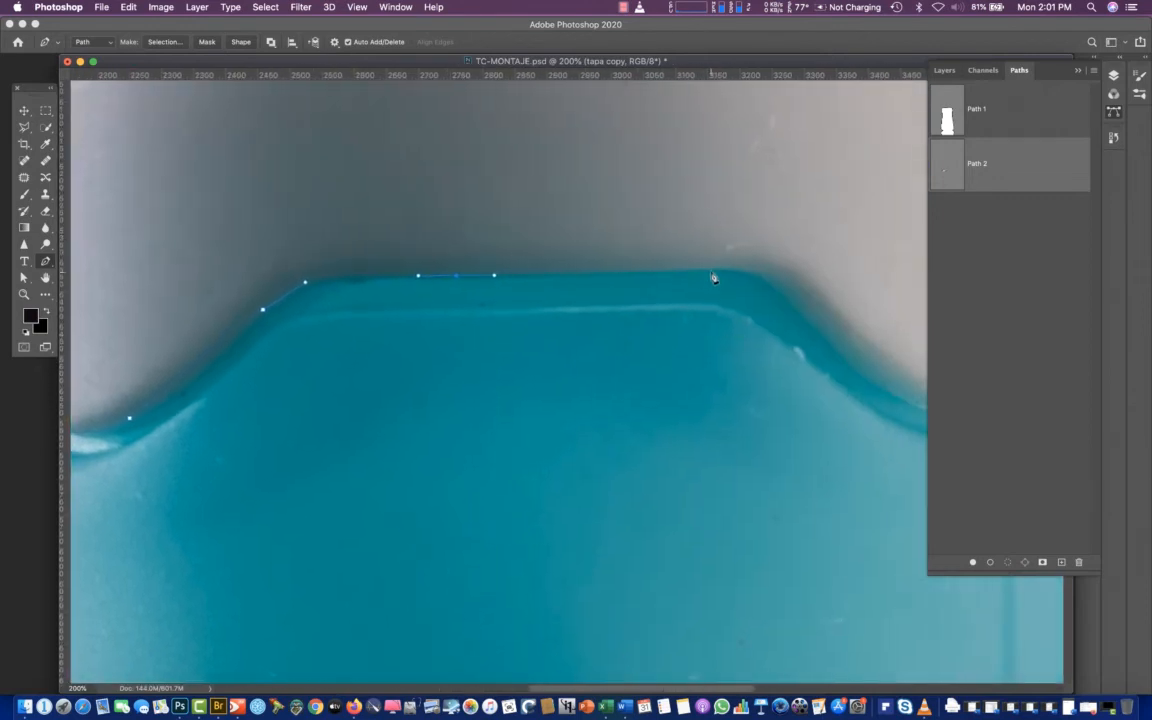
drag(711, 271, 737, 275)
Continue the path along the cap's lower edge, through the right dip and up to the bottle's right edge
drag(826, 311, 666, 261)
key(super+plus)
key(super+plus)
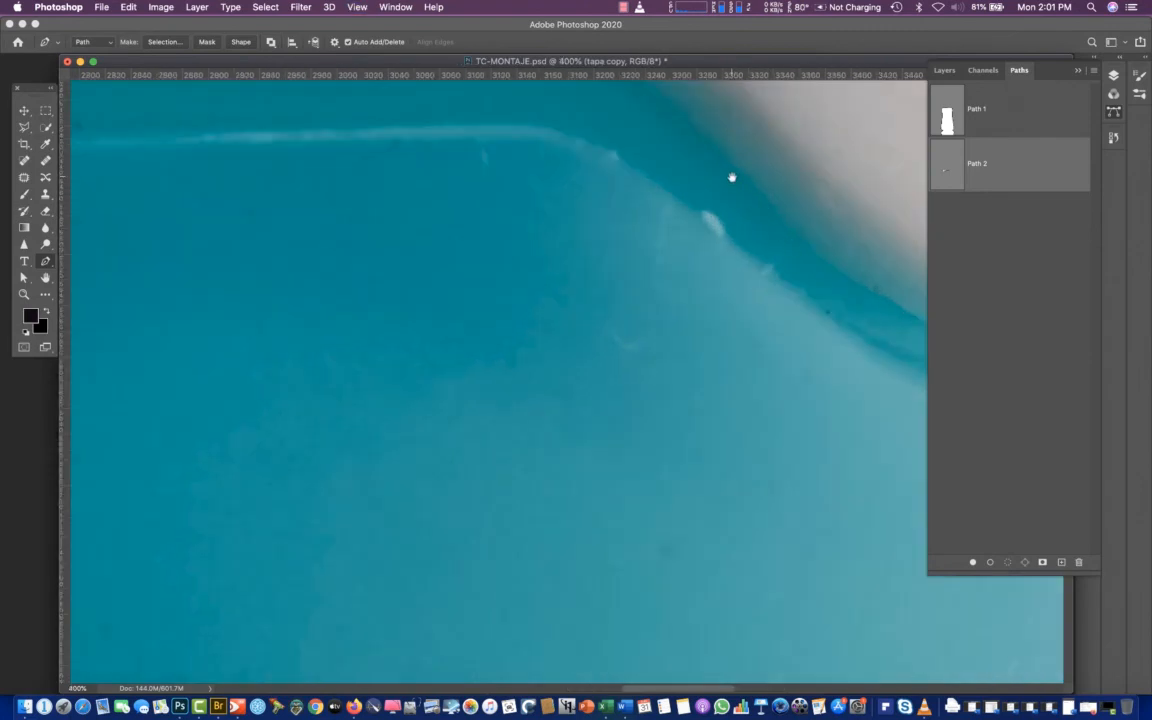
drag(733, 177, 677, 321)
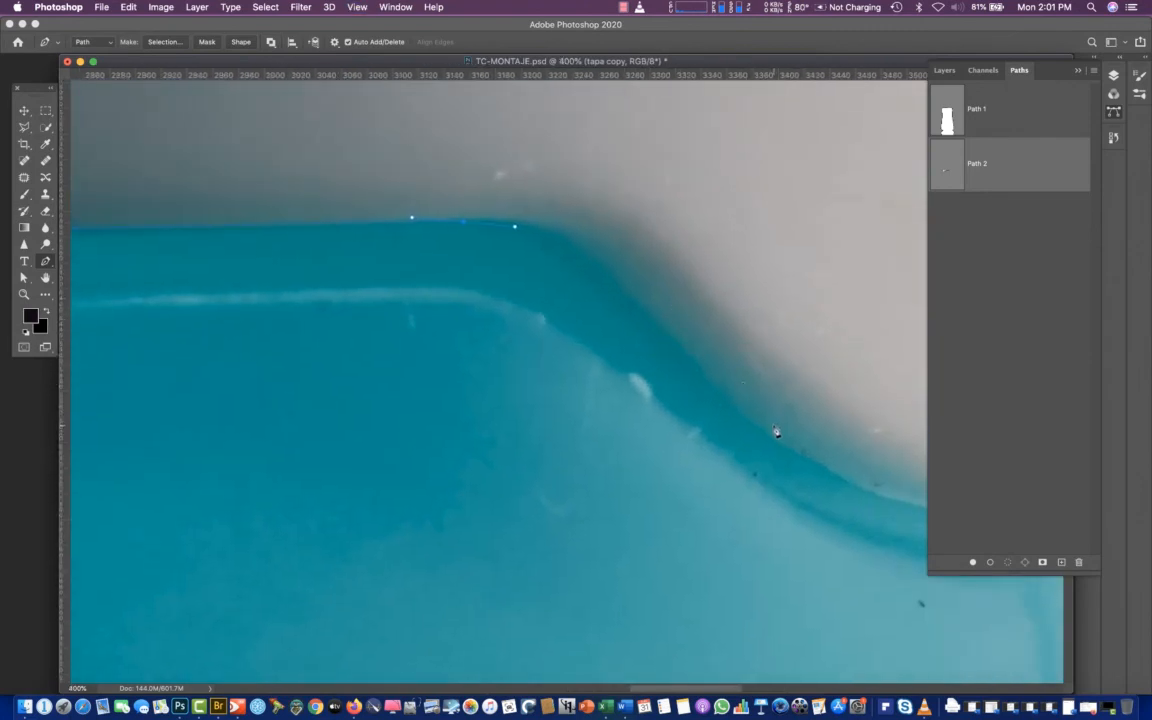
click(669, 316)
click(785, 443)
click(862, 489)
drag(844, 402, 390, 305)
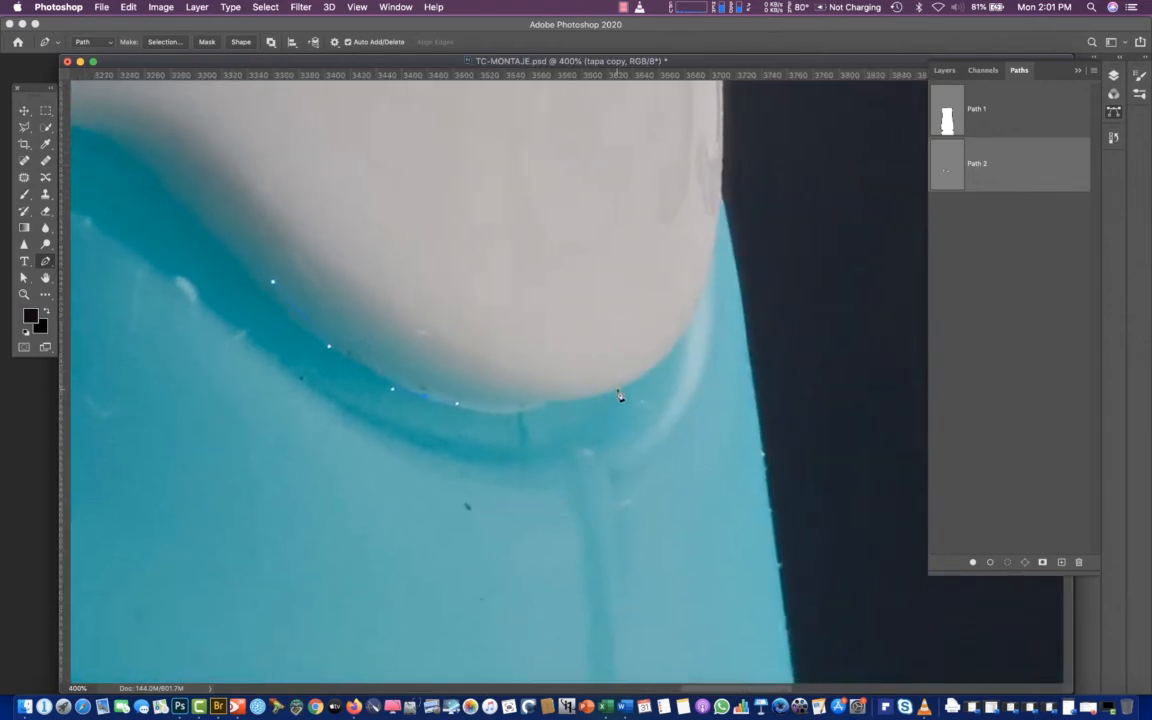
drag(618, 390, 661, 369)
drag(689, 327, 697, 306)
drag(720, 211, 735, 165)
Close the path with a loose outline through the dark background around the cap, back to its starting point, and deselect it
key(super+minus)
key(super+minus)
key(super+minus)
key(super+minus)
key(super+minus)
key(super+minus)
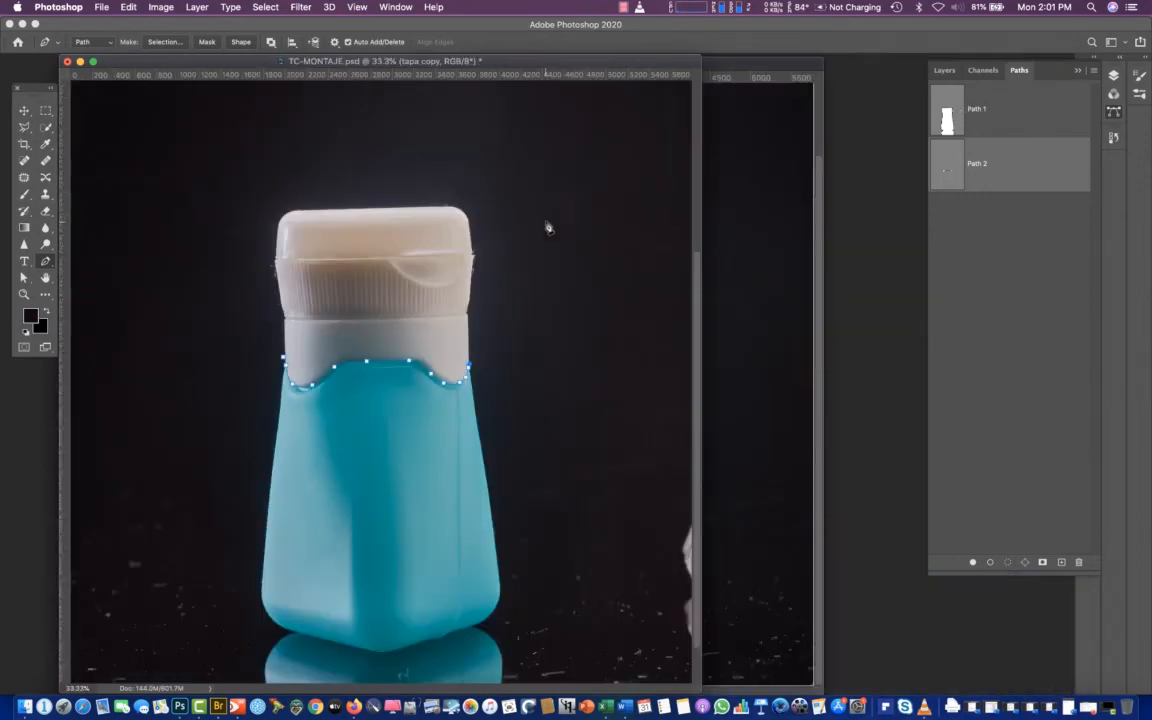
drag(568, 202, 563, 188)
drag(398, 91, 383, 90)
drag(198, 141, 195, 152)
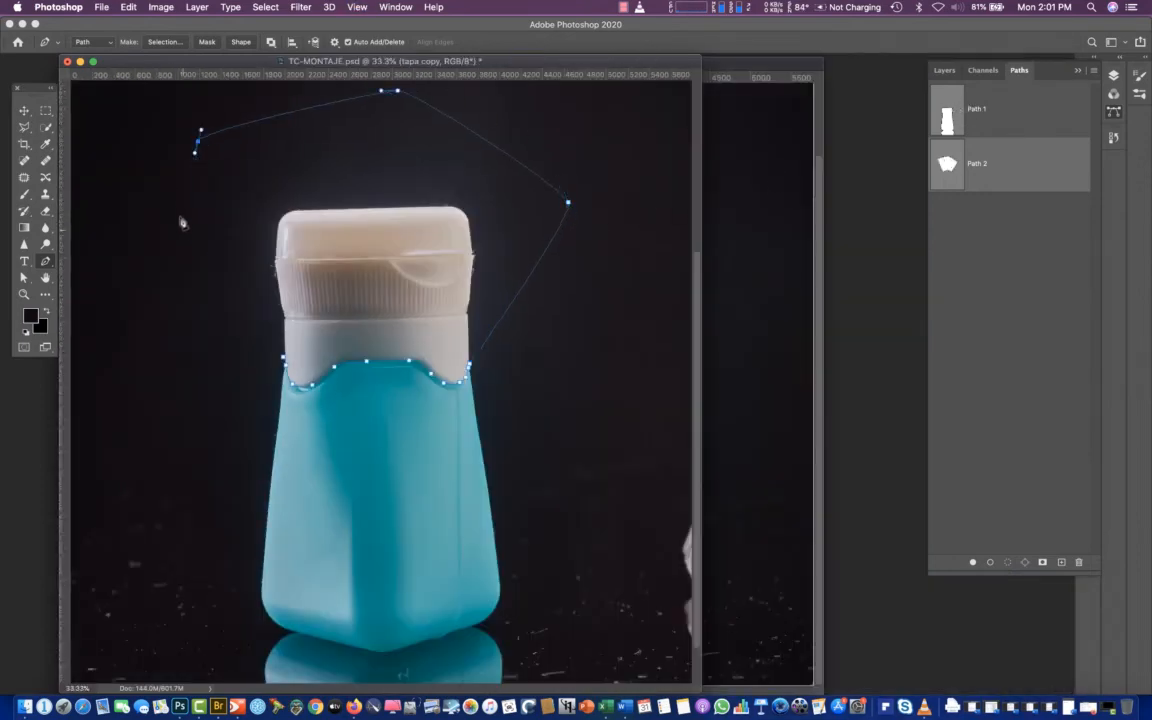
drag(198, 247, 203, 260)
click(233, 374)
click(244, 383)
click(270, 387)
key(super+z)
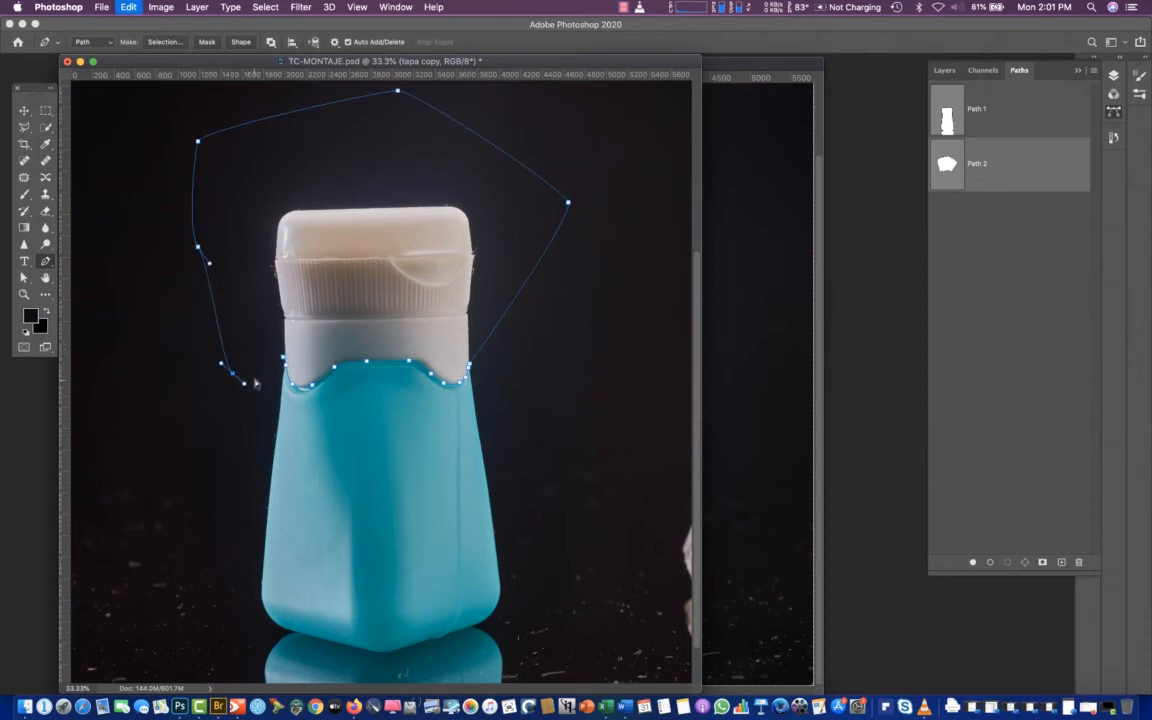
click(284, 361)
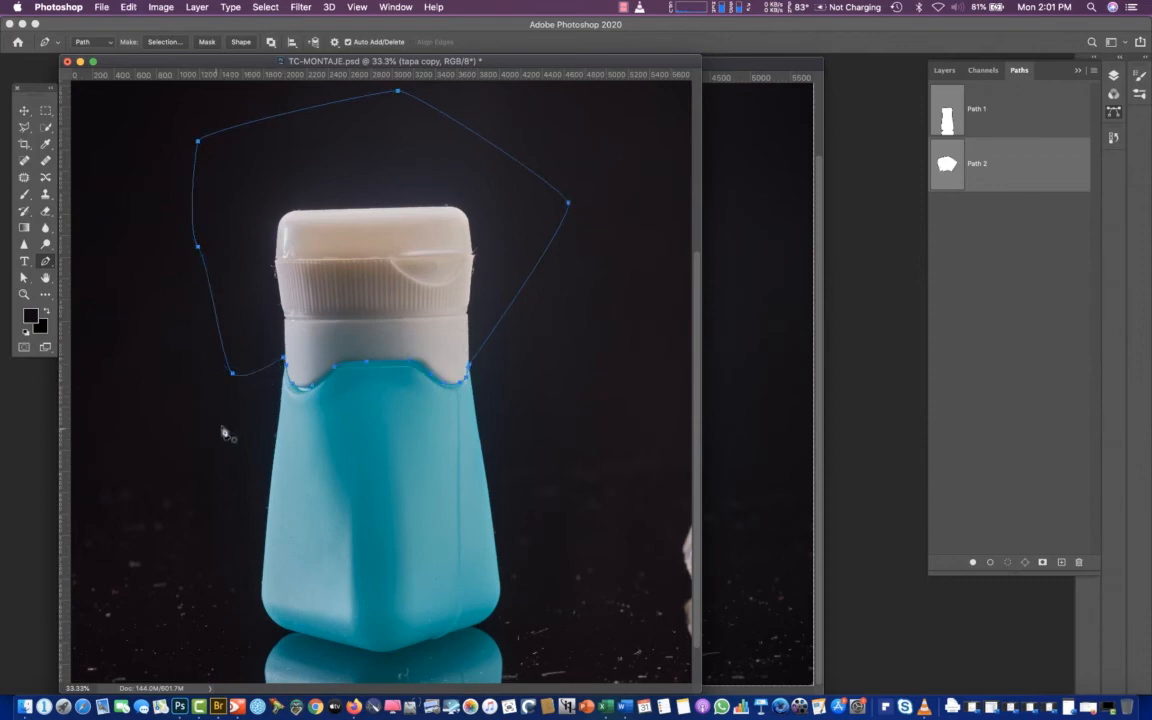
click(983, 246)
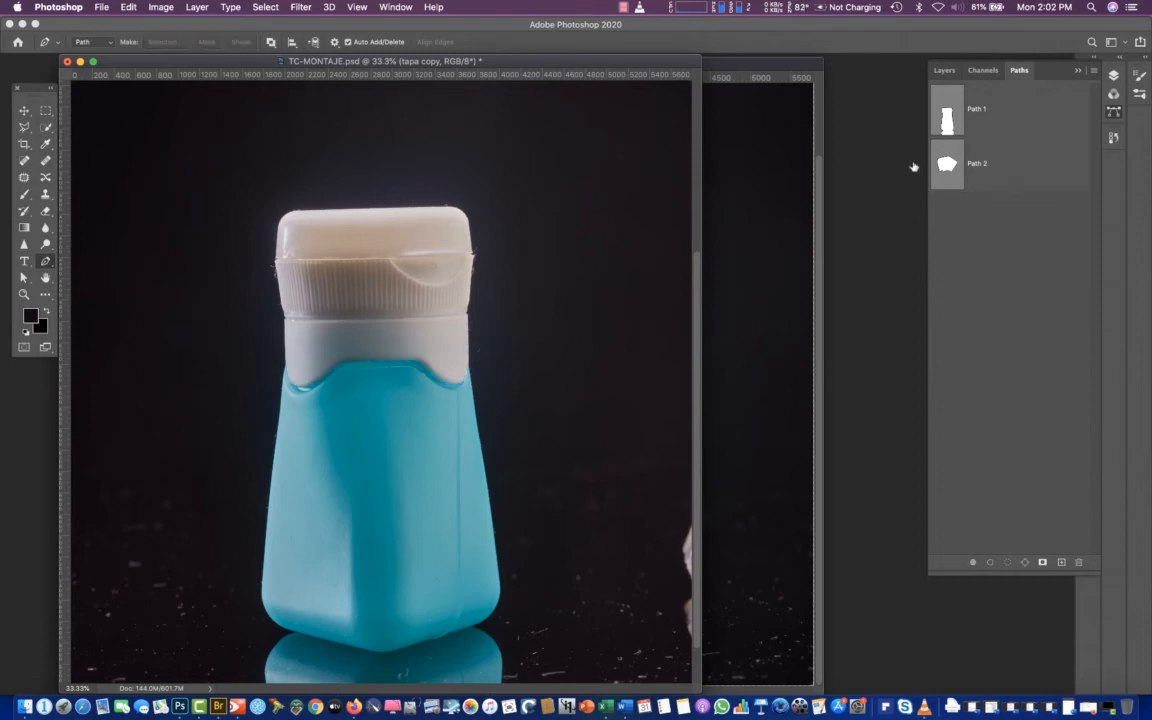
click(933, 186)
key(BackSpace)
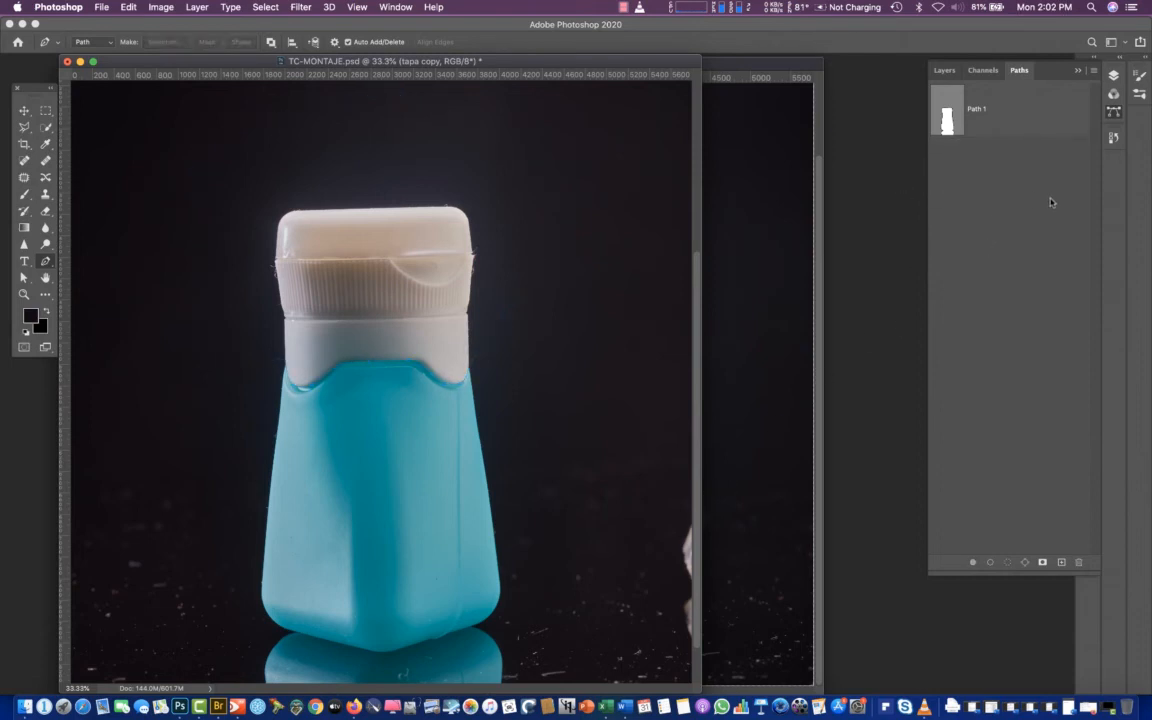
key(super+z)
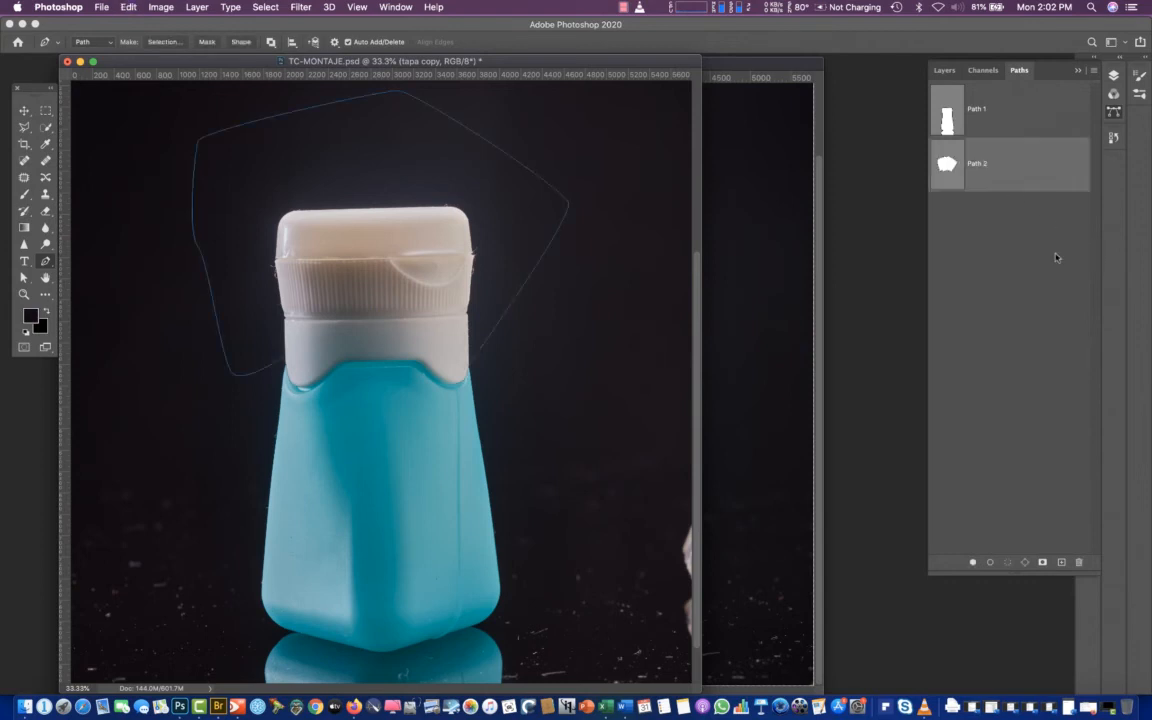
click(982, 275)
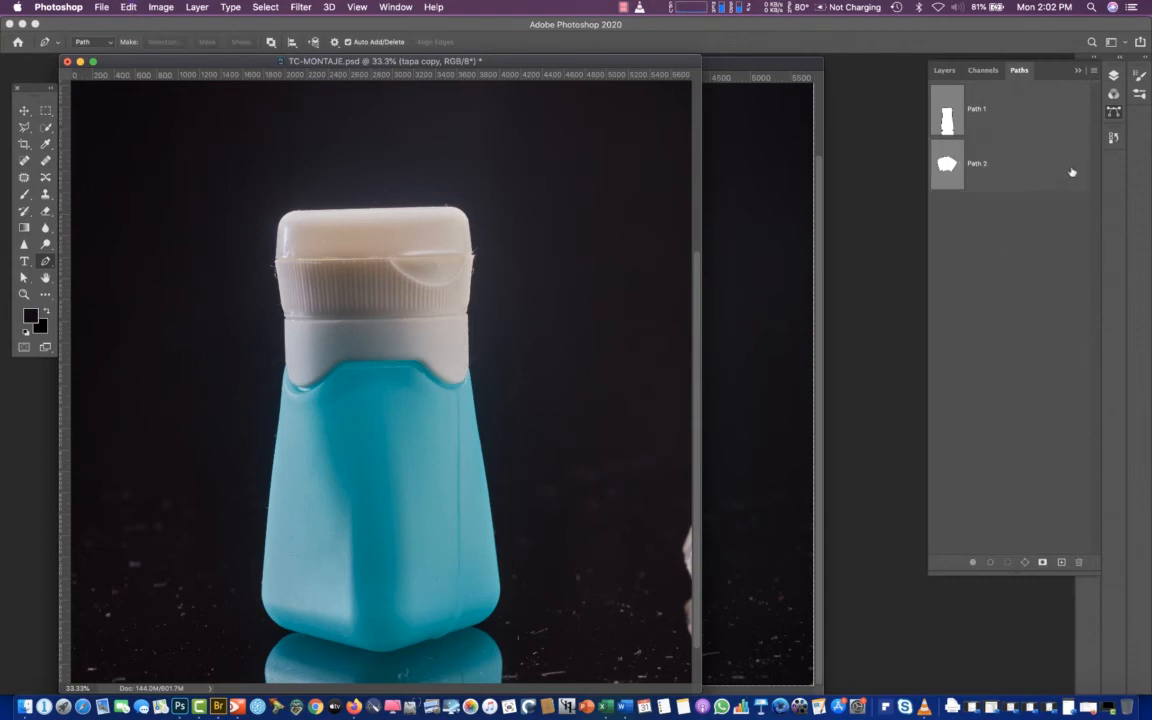
Compare the lighting in tapa copy and TC2.jpg-R by hiding tapa copy repeatedly, leaving it shown
click(944, 70)
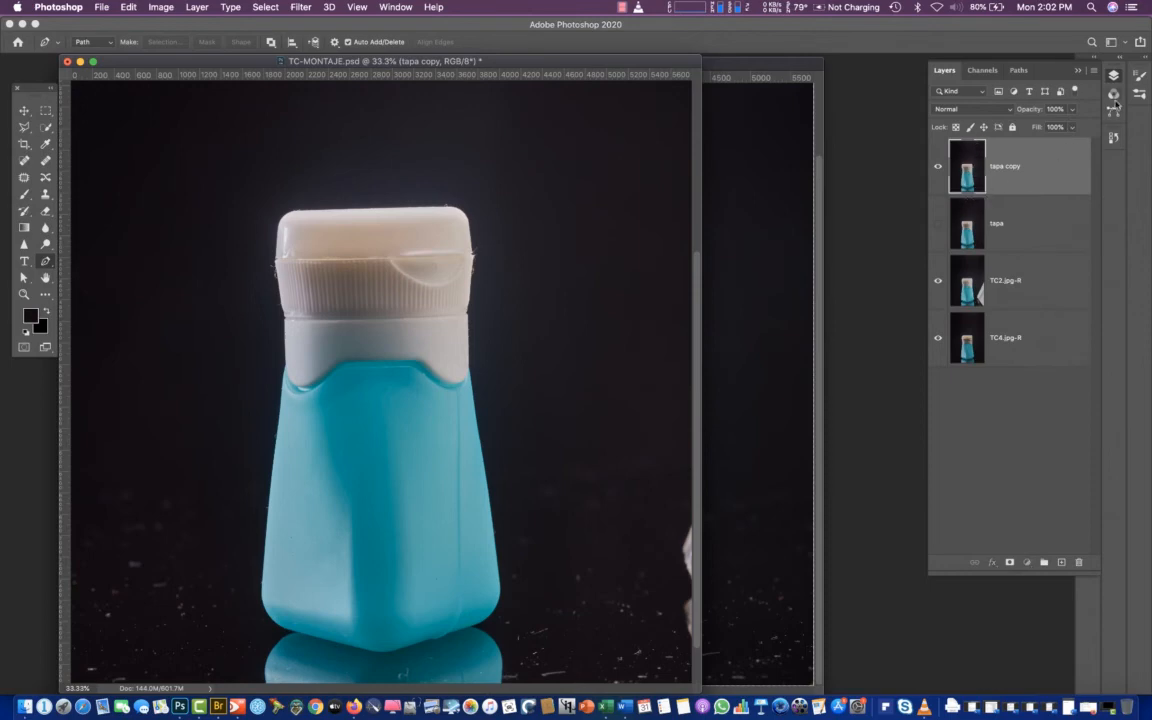
click(937, 167)
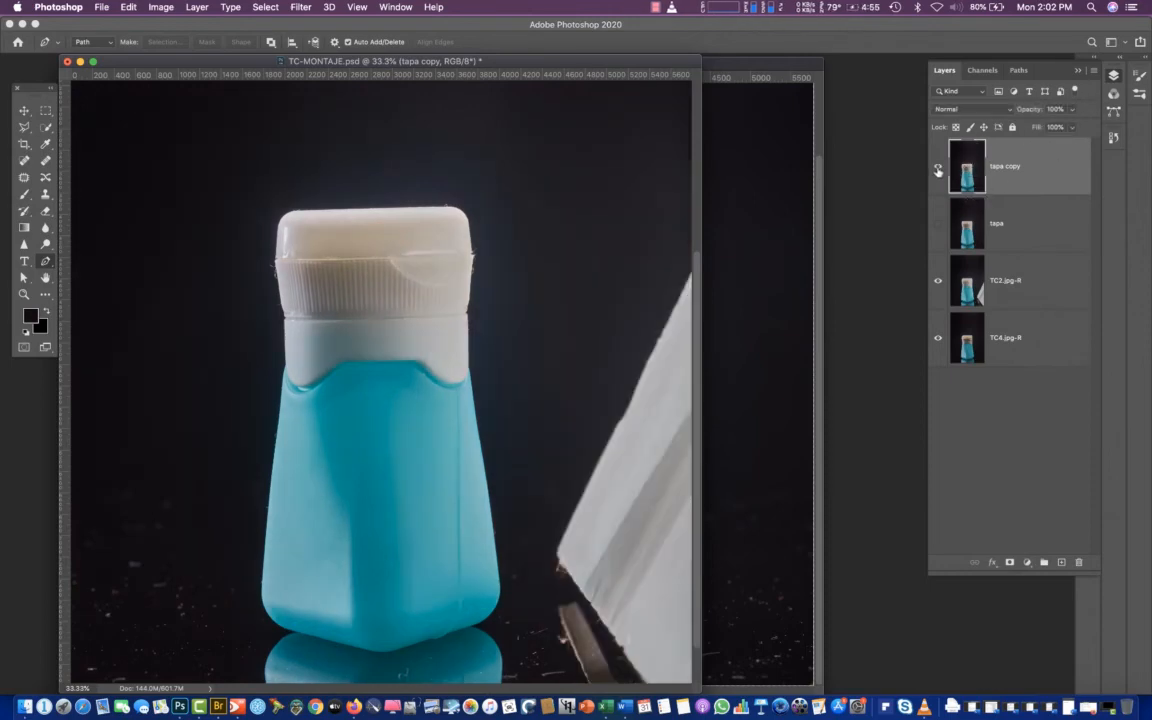
click(937, 167)
click(938, 170)
click(938, 170)
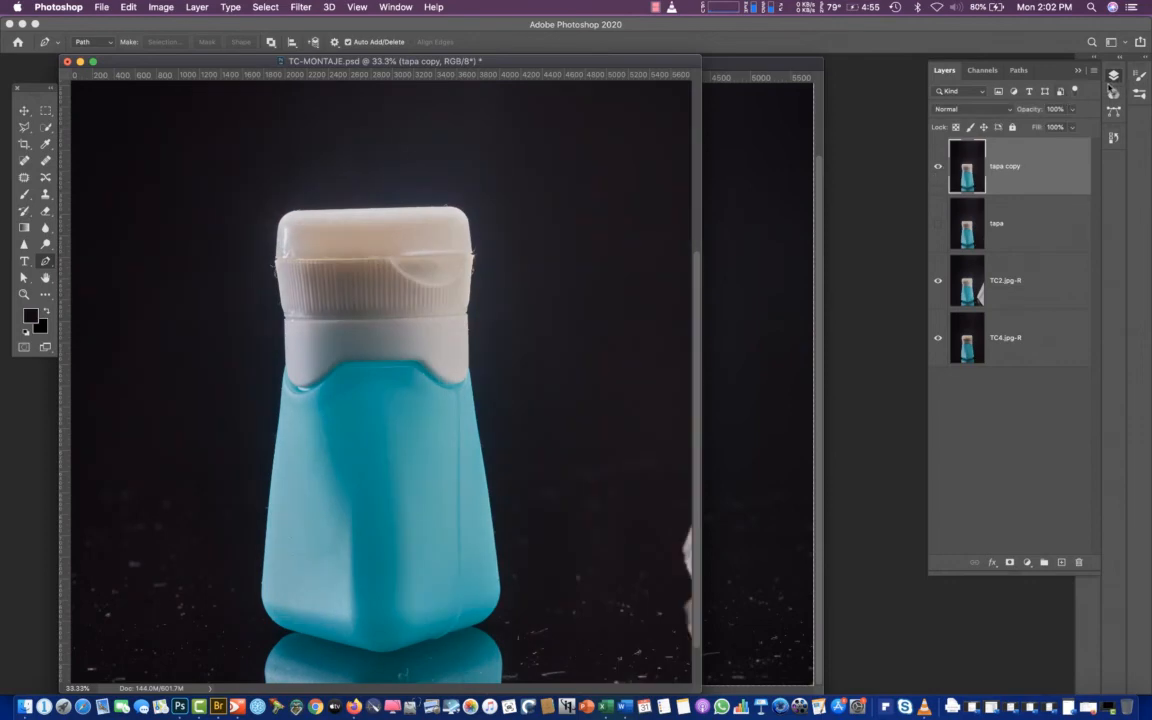
Make a new anti-aliased selection of the whole bottle from Path 1 with a 1-pixel feather
click(1018, 70)
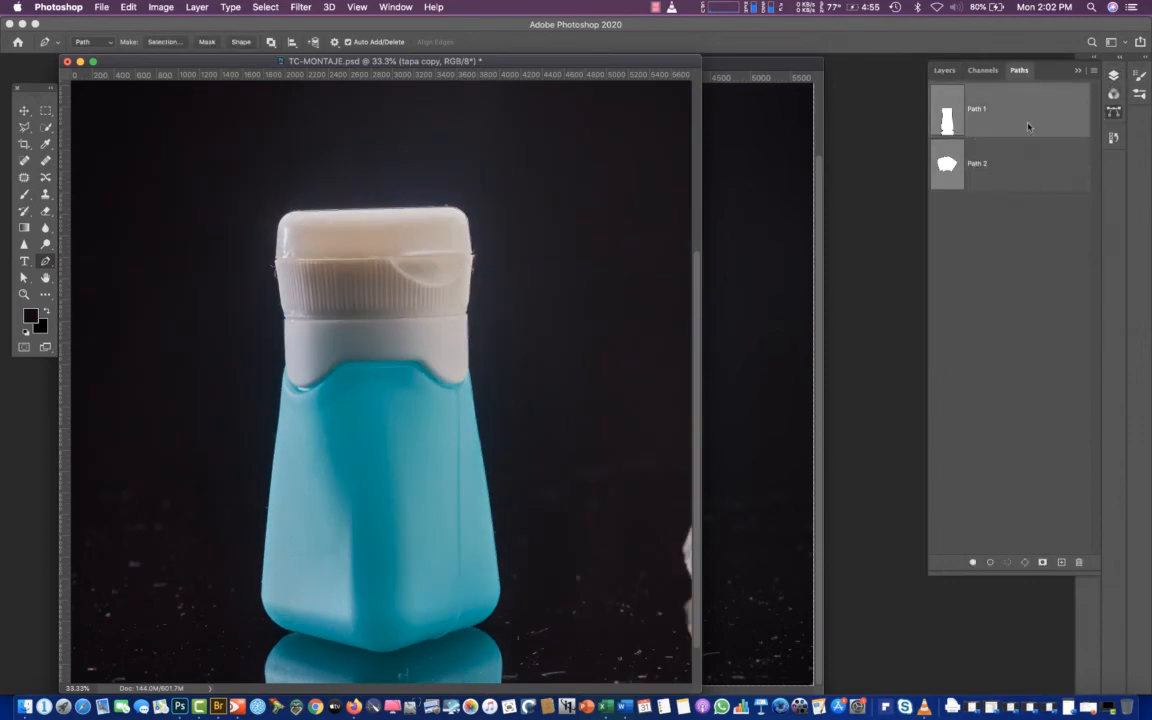
click(1095, 71)
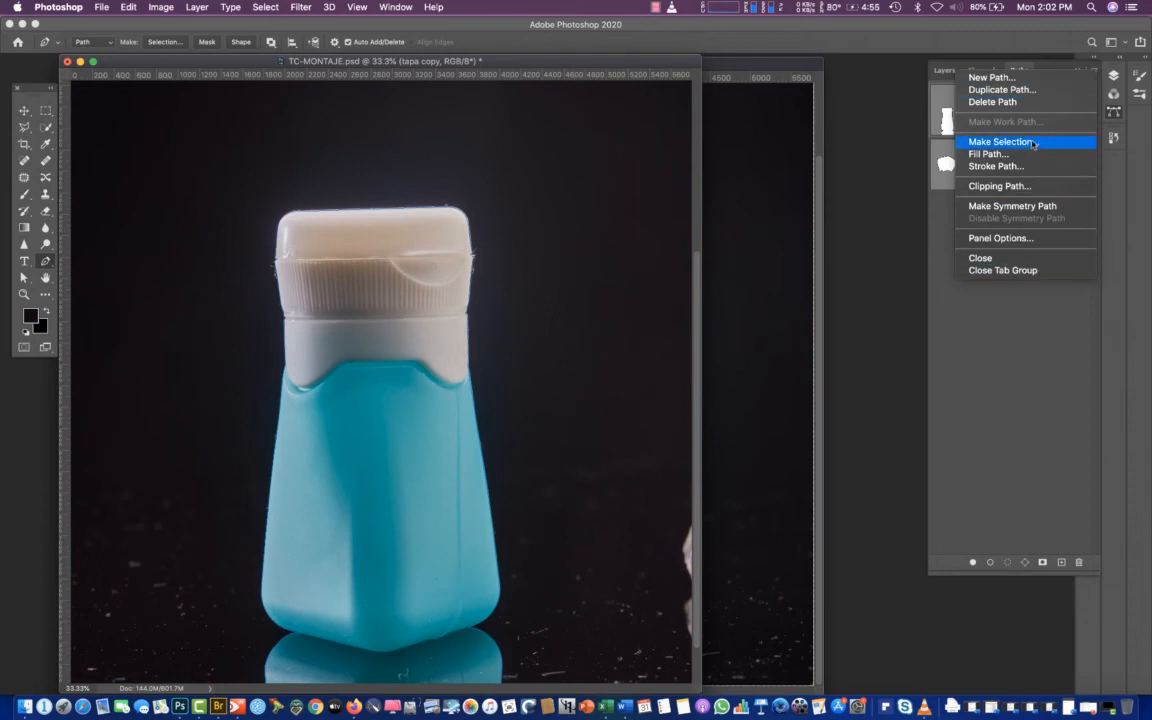
click(913, 194)
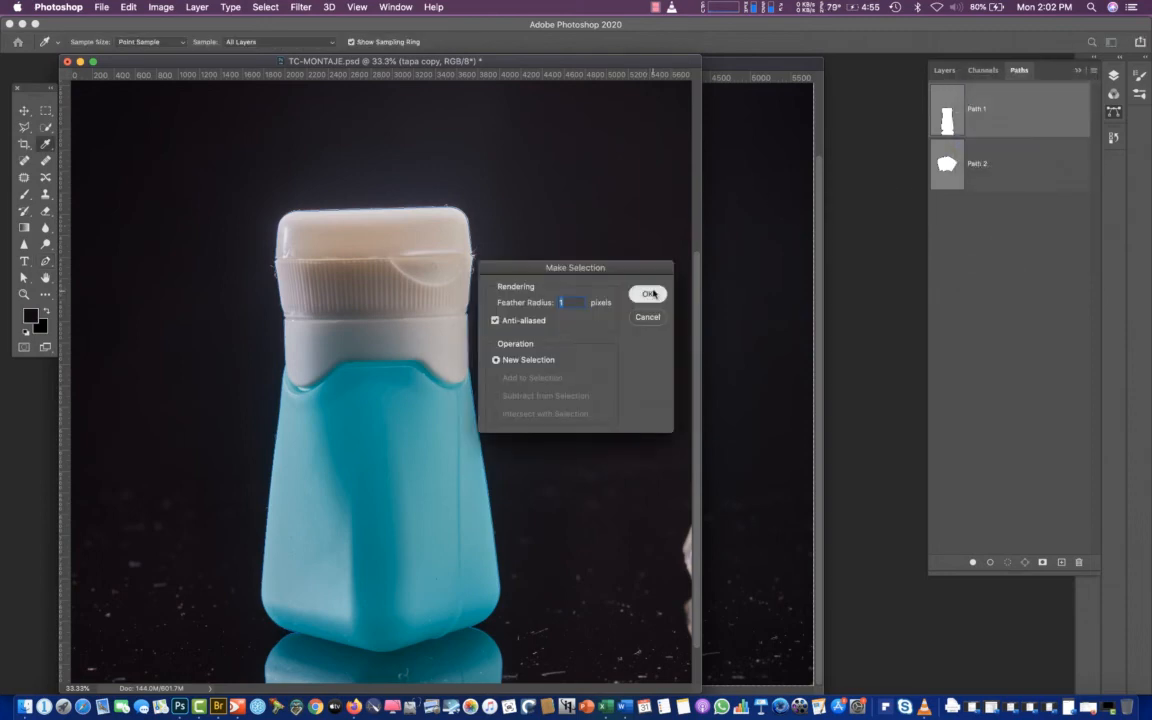
click(648, 293)
Intersect the bottle selection with Path 2, using a 1-pixel feather, so only the cap is selected
click(975, 163)
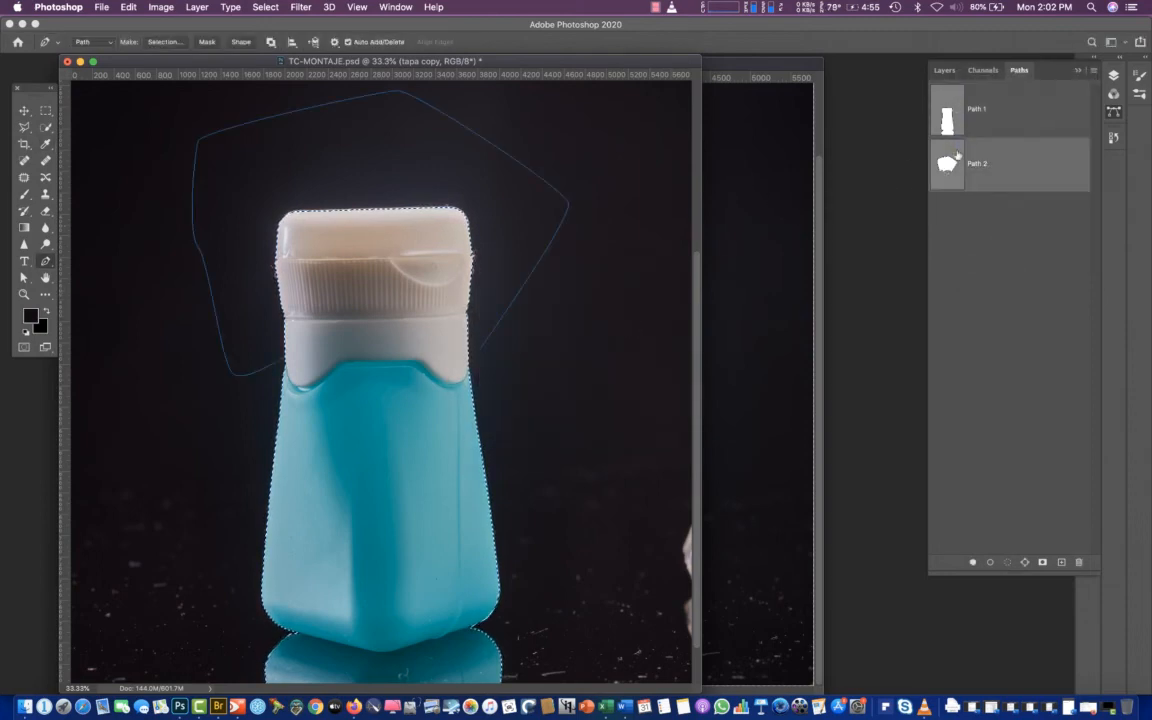
click(1093, 74)
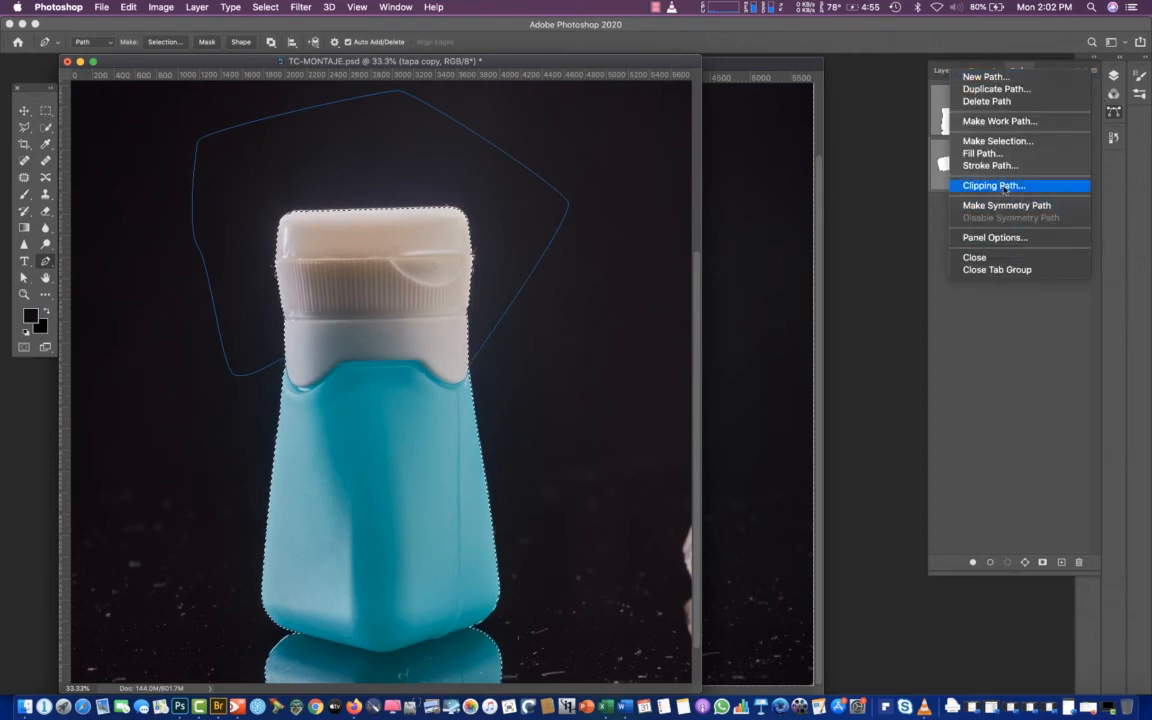
click(997, 141)
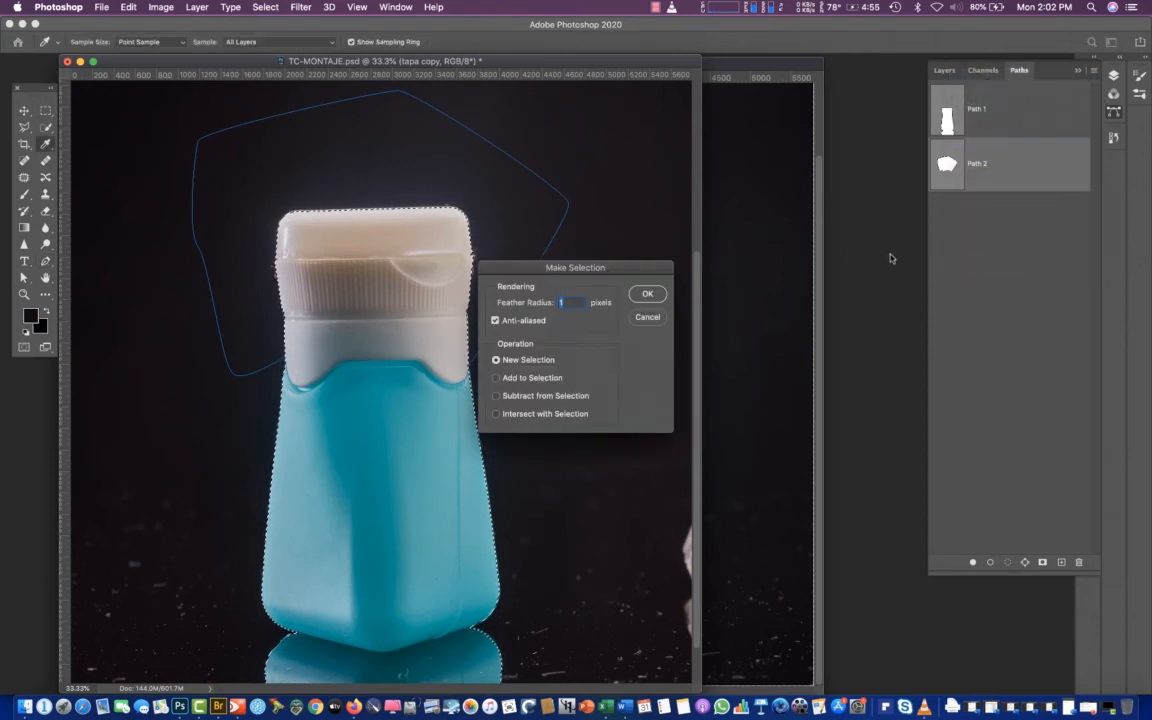
click(495, 413)
click(647, 293)
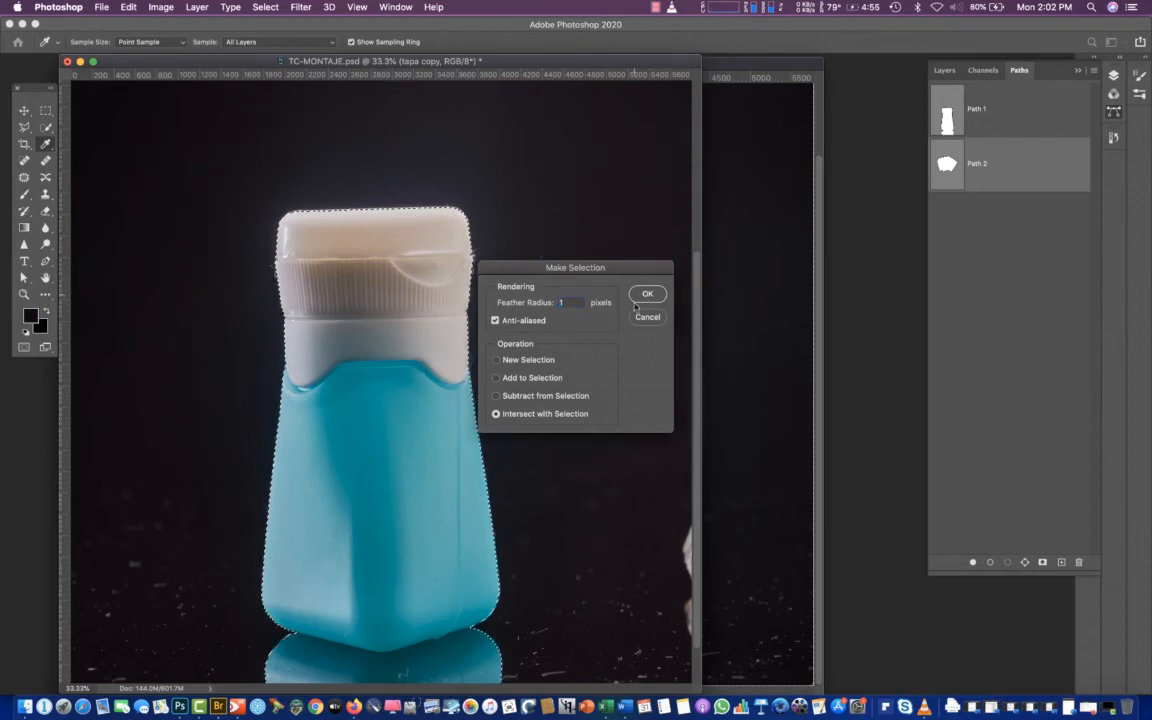
Mask the tapa copy layer with the cap selection, check the mask on its own, and return to the layer image
click(1114, 77)
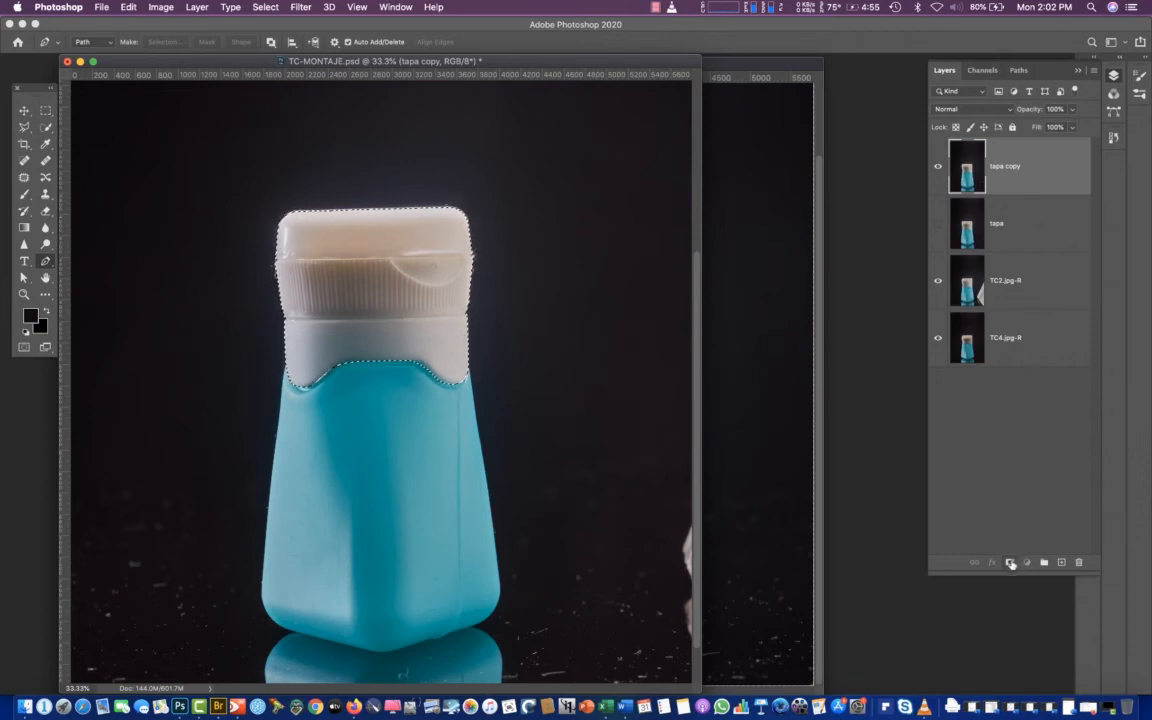
click(1009, 564)
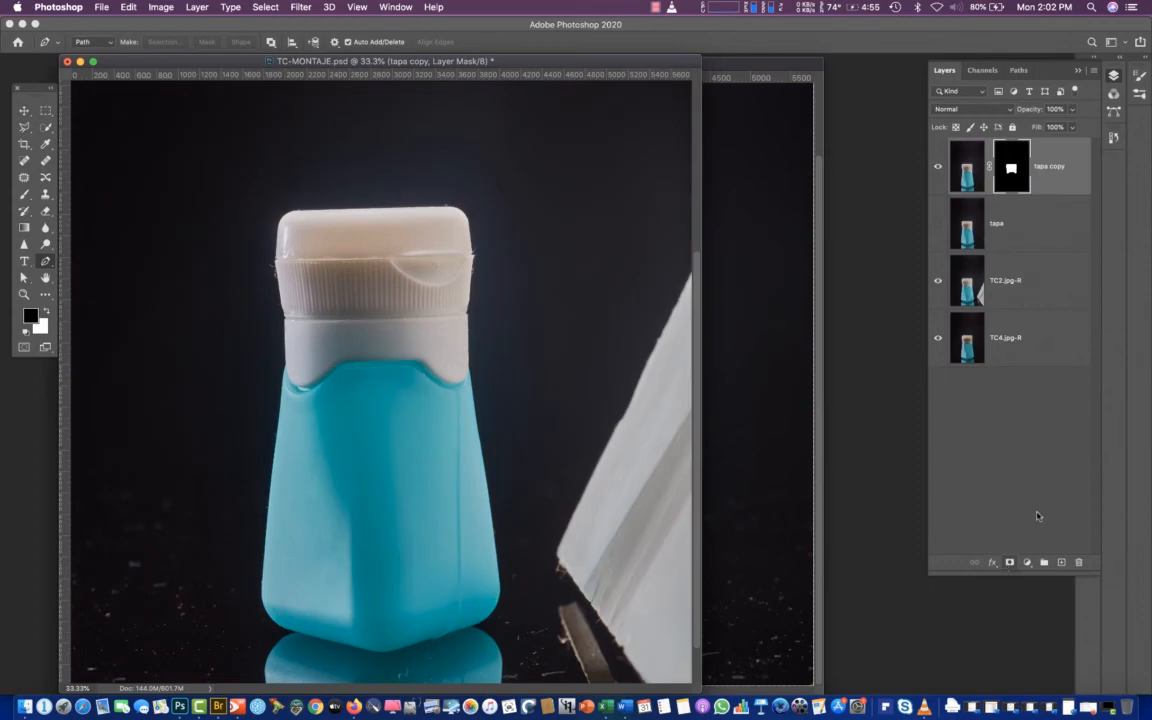
alt+click(1011, 168)
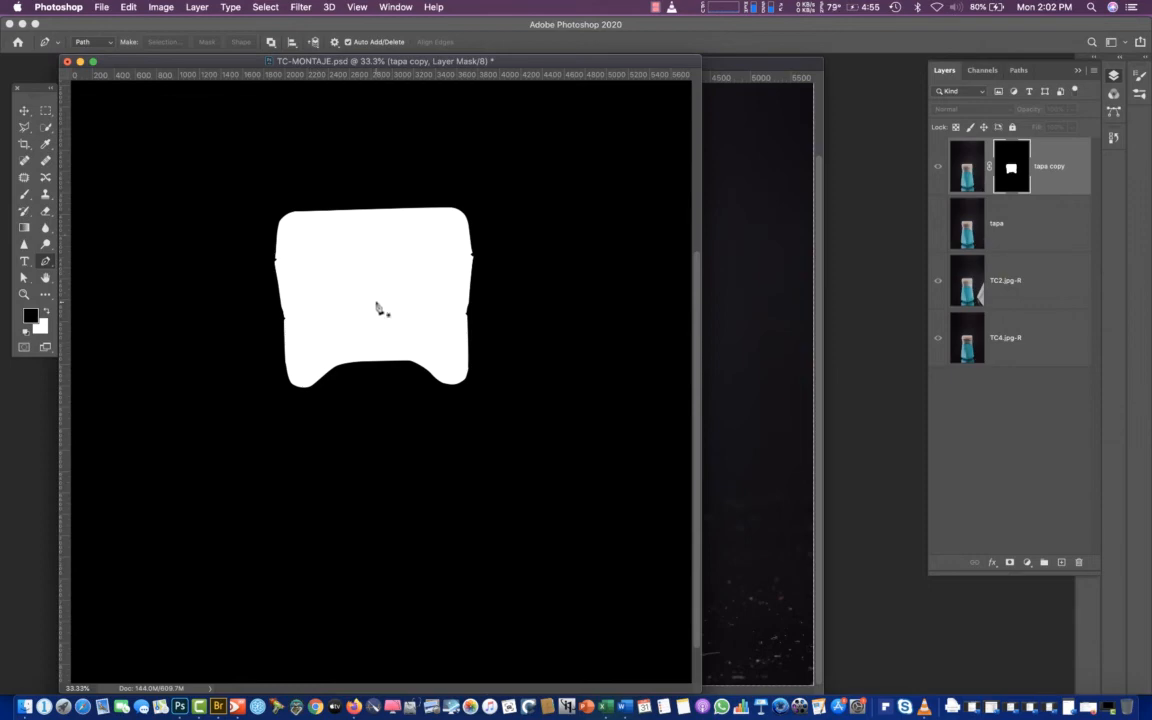
click(965, 173)
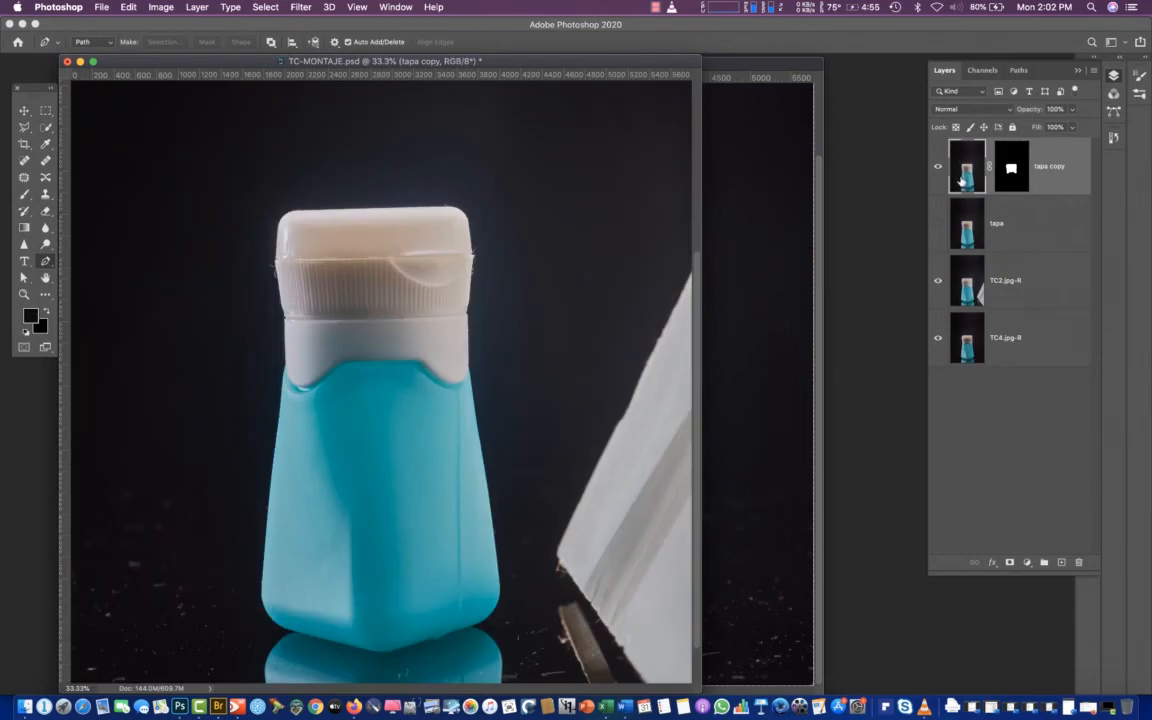
Compare the layers beneath the masked cap by toggling tapa and TC2.jpg-R in turn, leaving tapa hidden and TC2.jpg-R shown
click(938, 225)
click(939, 228)
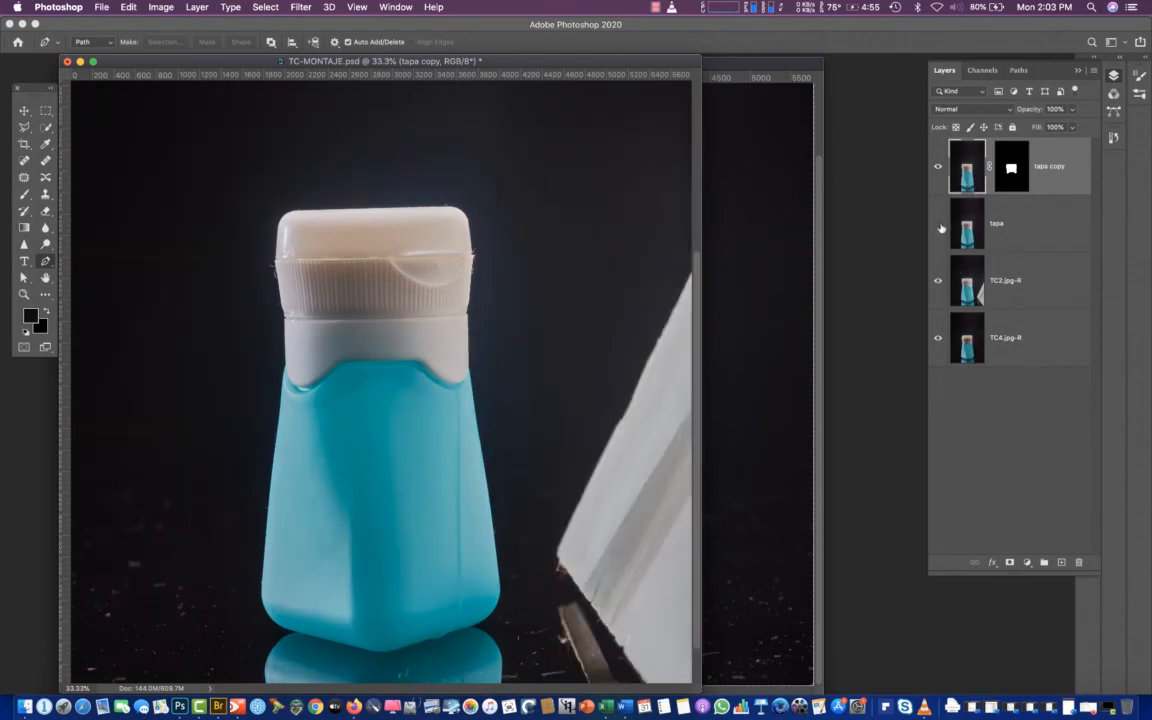
click(938, 282)
click(937, 283)
click(938, 283)
click(938, 283)
Move the TC2.jpg-R layer directly below tapa copy and compare its cap with the masked one by toggling tapa copy
drag(966, 284, 962, 214)
click(938, 169)
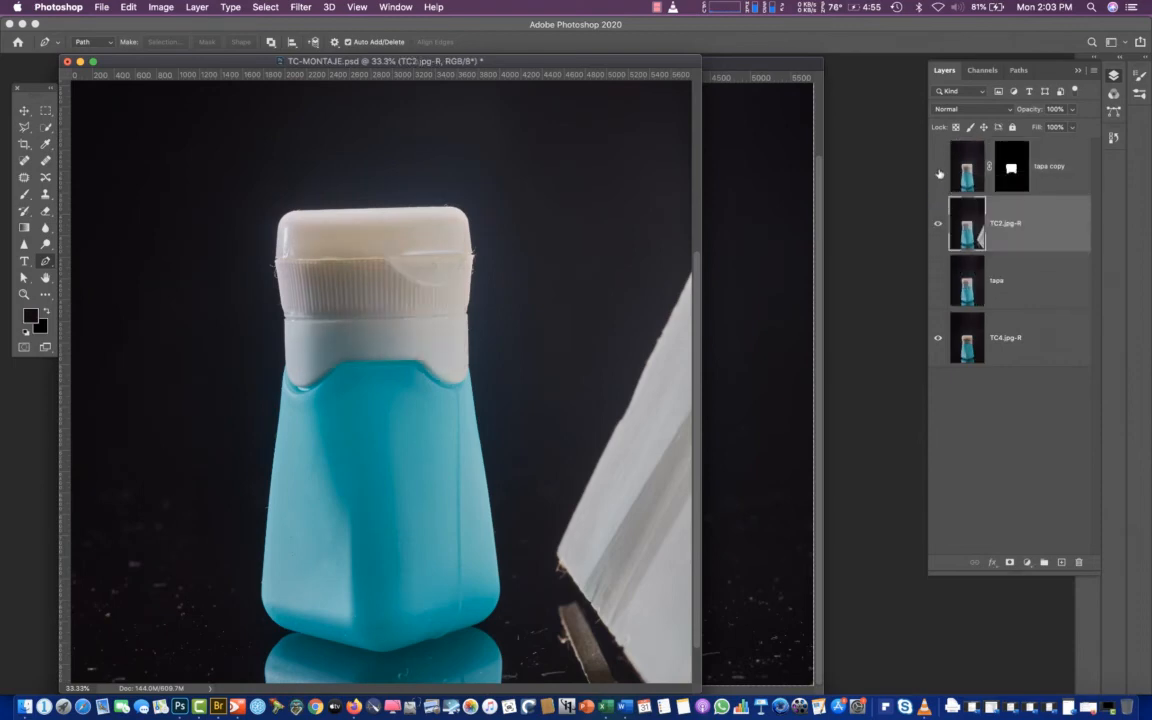
click(937, 170)
click(937, 169)
click(937, 169)
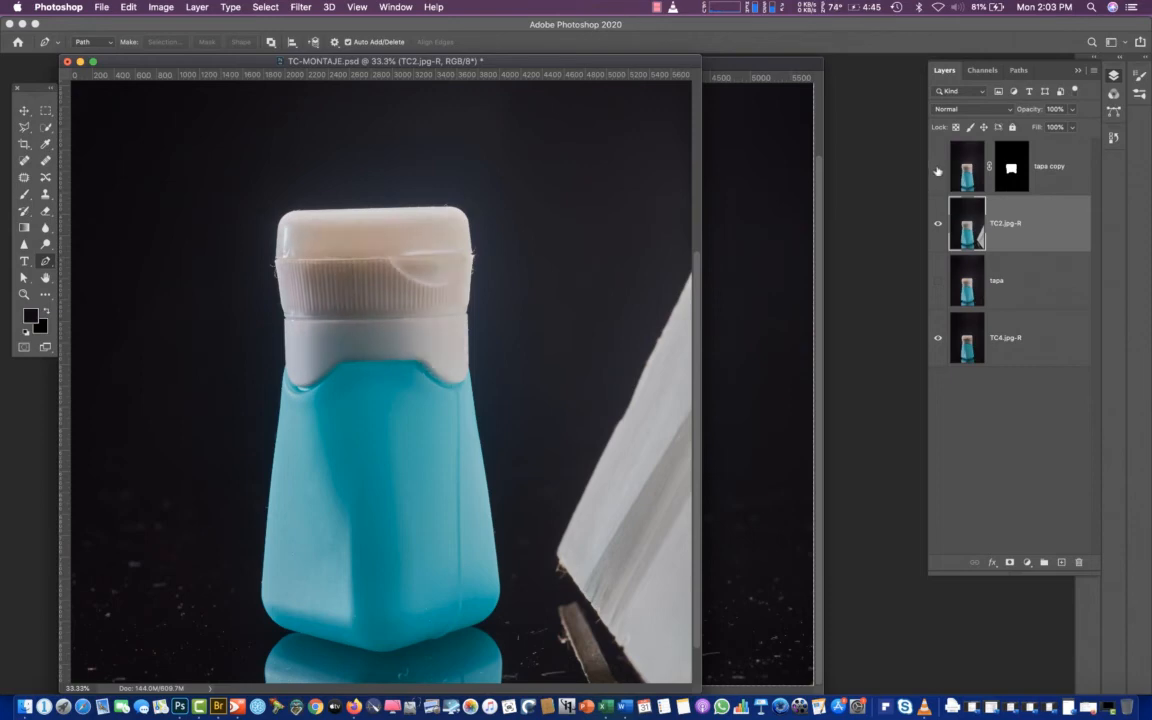
Compare the cap by toggling tapa copy, and fade the left side of that layer's mask with a horizontal black-to-white Multiply gradient
click(938, 170)
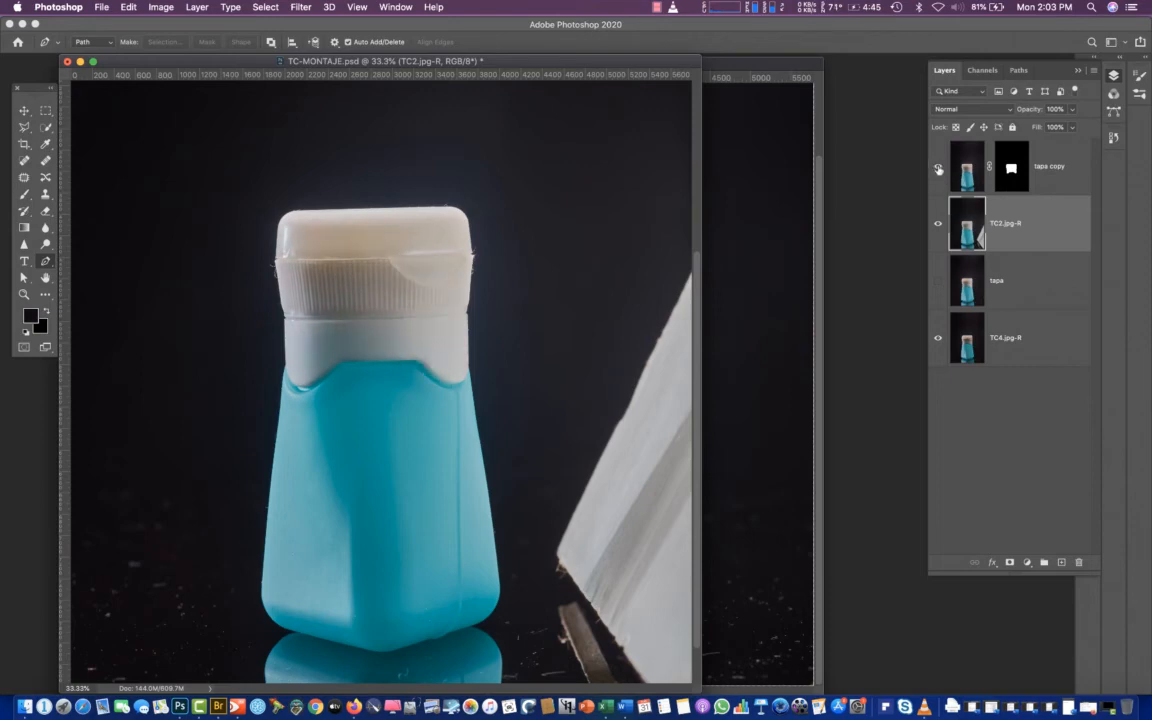
click(938, 170)
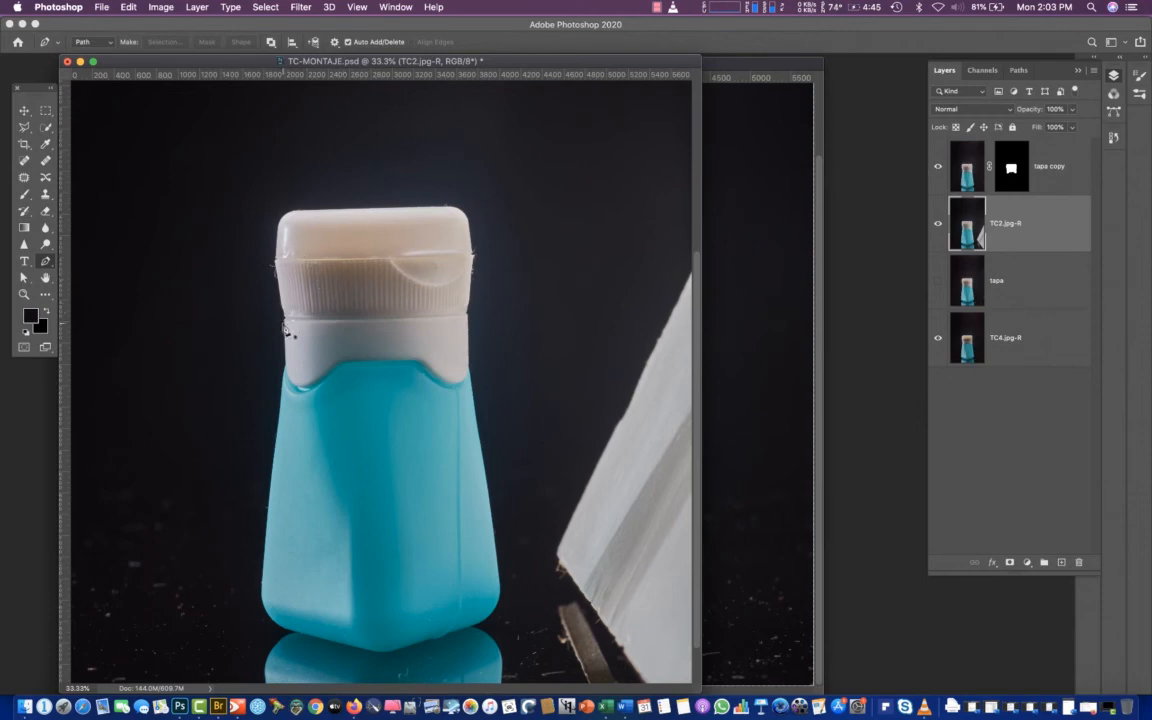
click(936, 170)
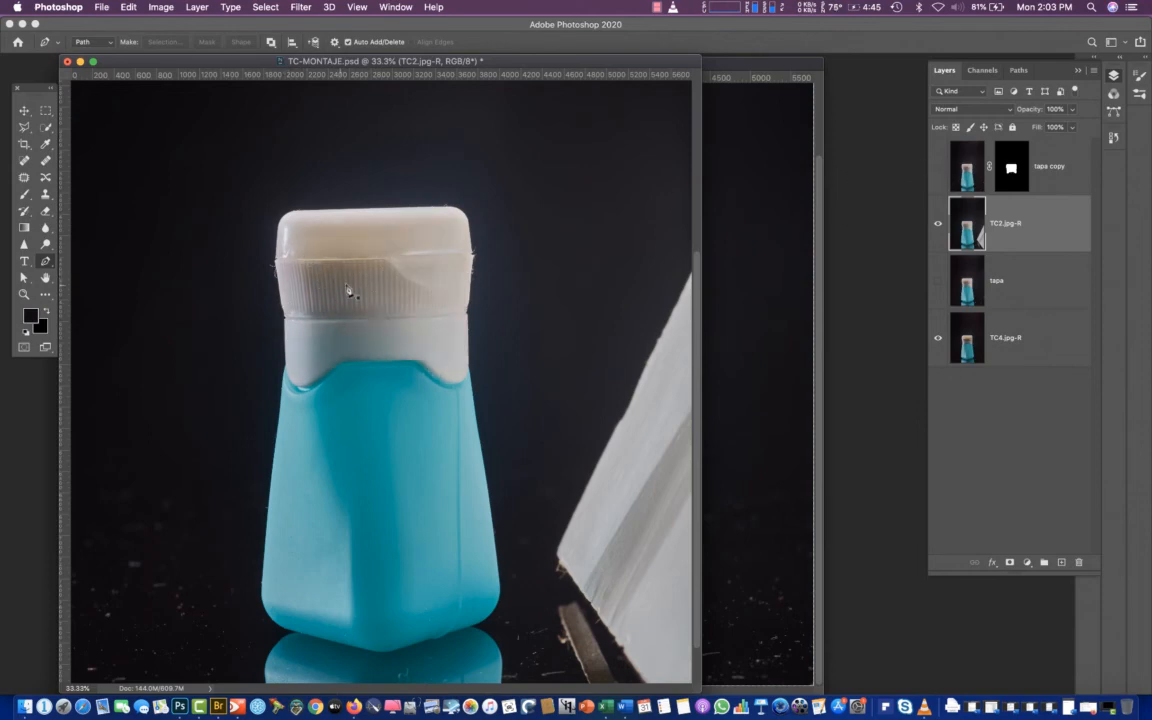
click(937, 167)
click(1010, 170)
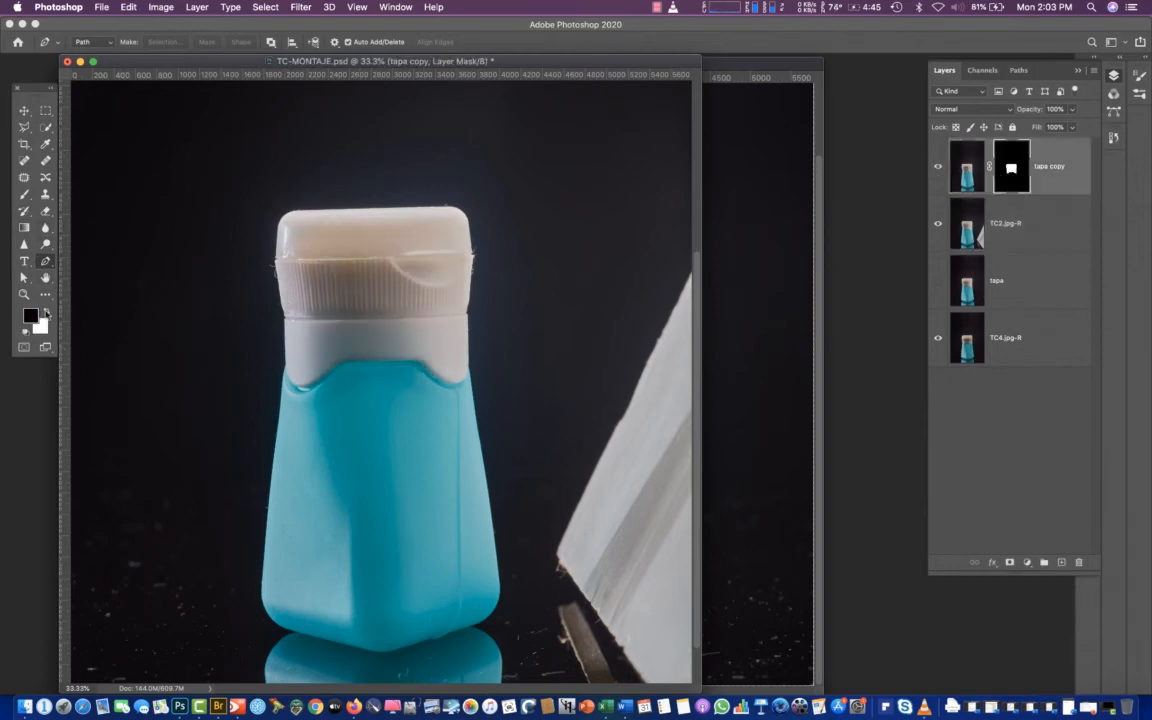
click(939, 170)
click(937, 168)
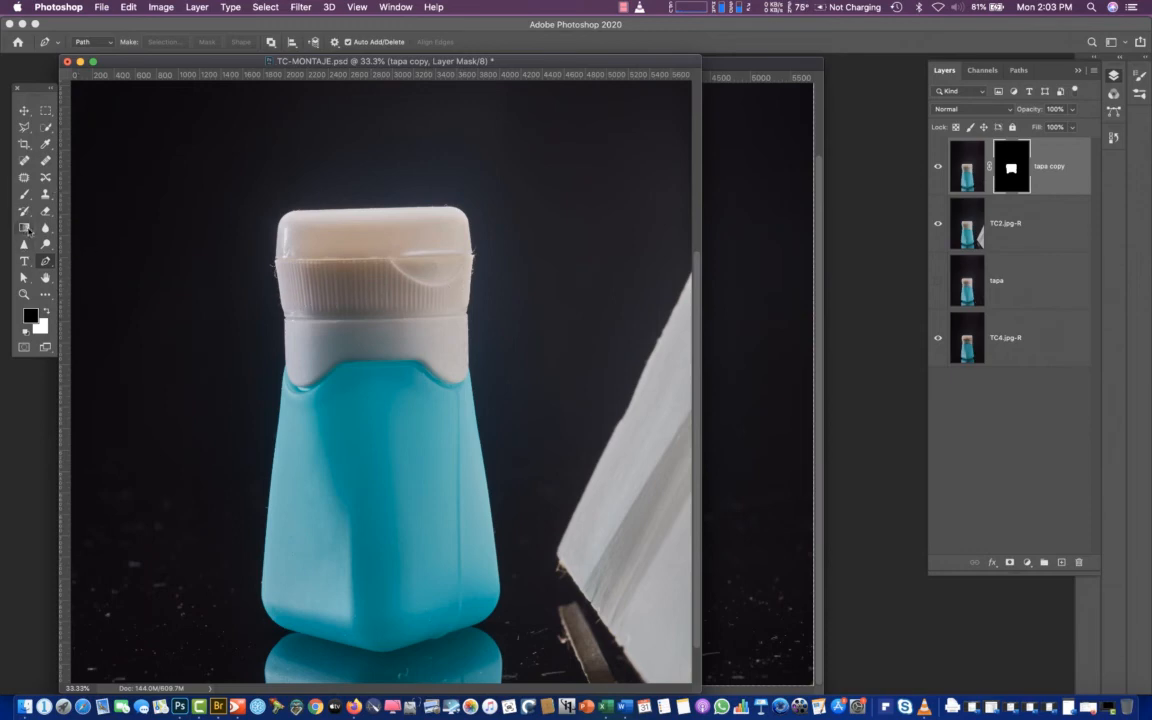
click(24, 227)
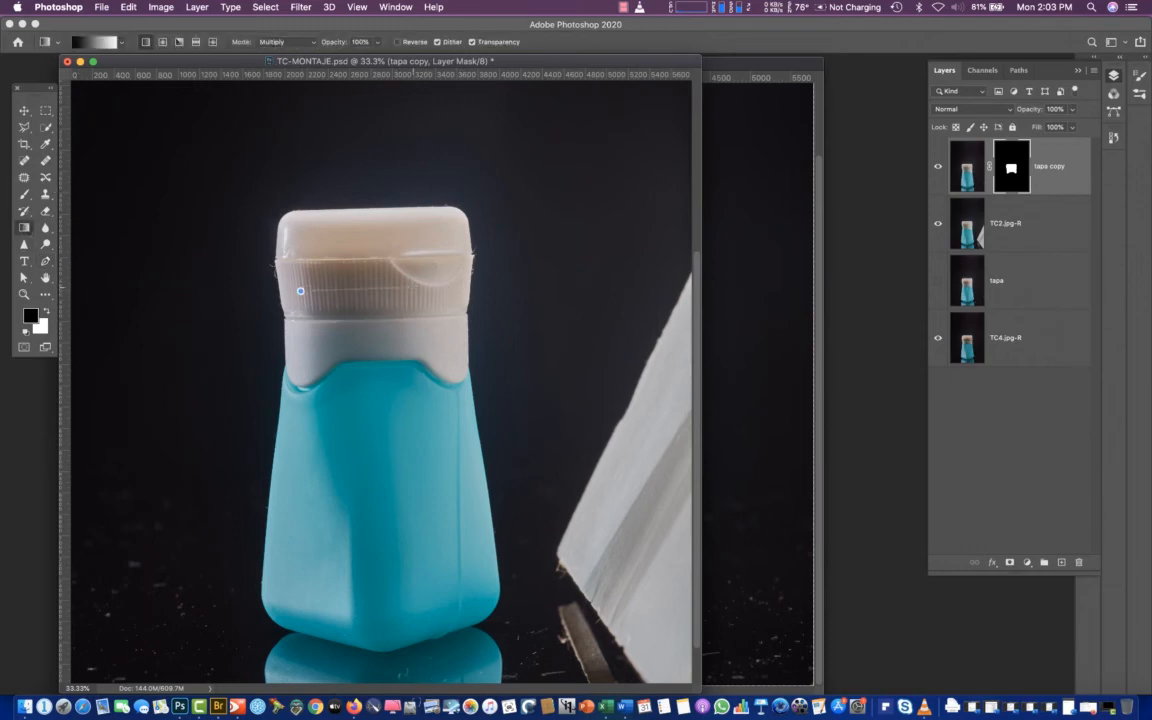
drag(300, 291, 343, 311)
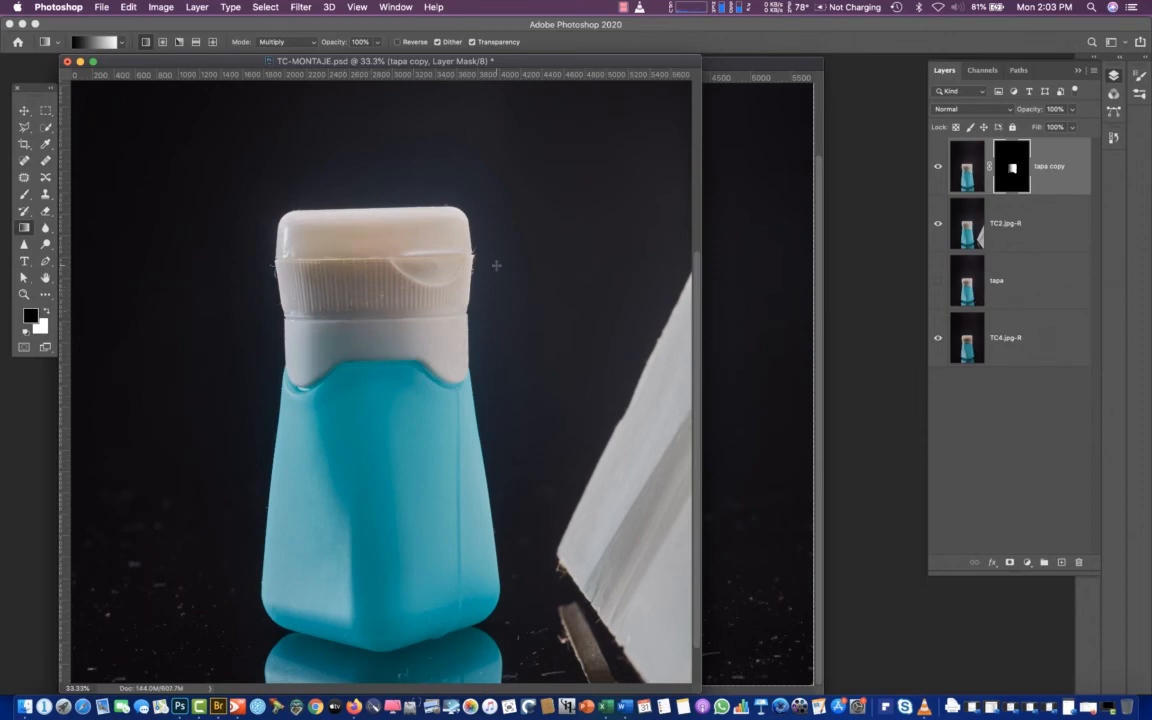
Check the gradient's effect by toggling tapa copy, view its mask on its own, and return to the layer image
click(940, 168)
click(939, 167)
click(972, 178)
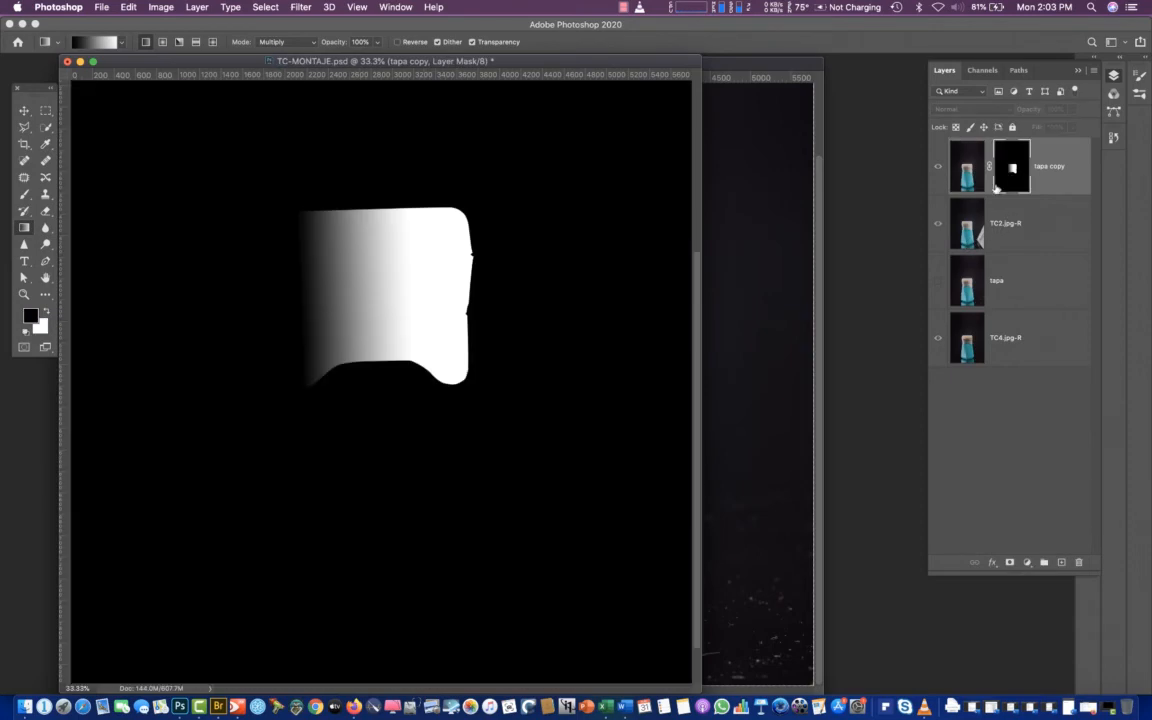
alt+click(1012, 167)
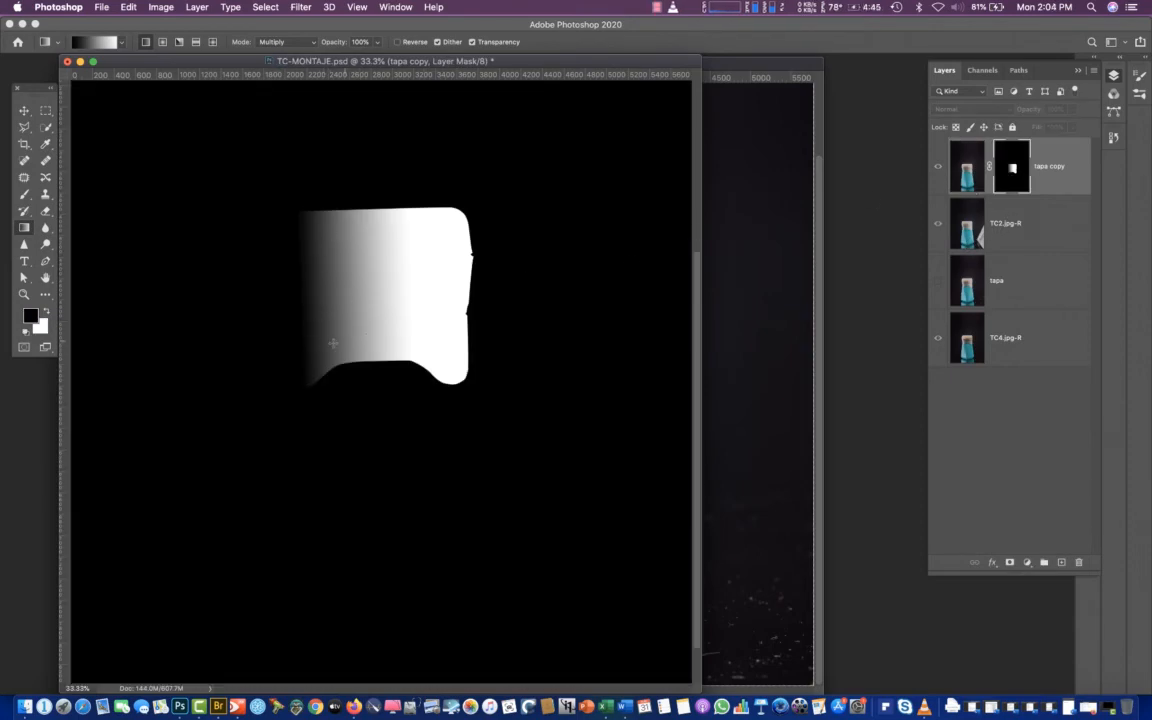
click(967, 173)
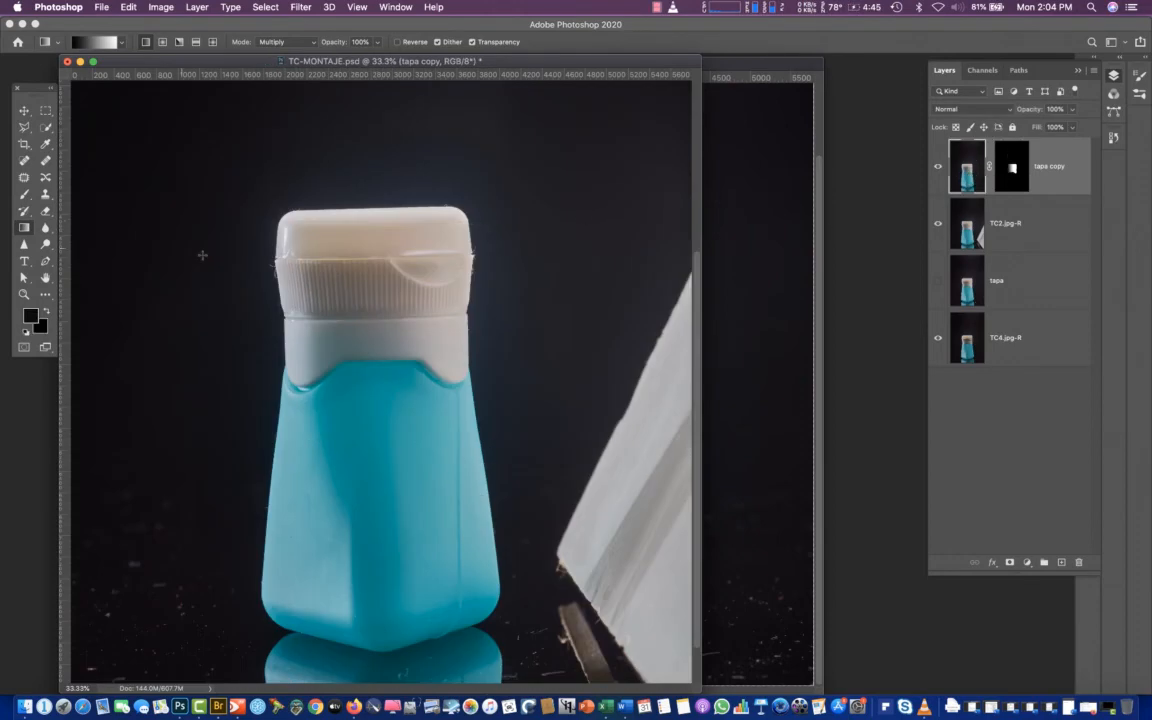
Try the Multiply gradient on the tapa copy layer's image instead of its mask, and undo it
click(263, 42)
click(406, 226)
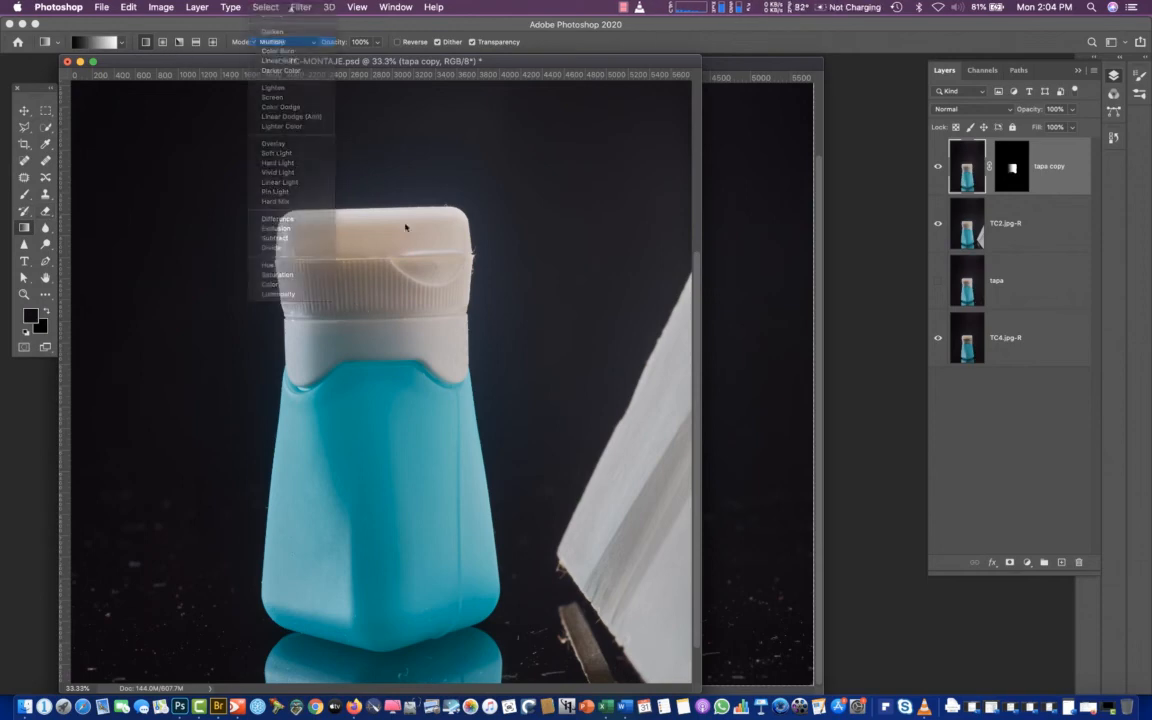
mouse_move(340, 297)
mouse_down()
mouse_move(395, 297)
mouse_move(345, 321)
mouse_up()
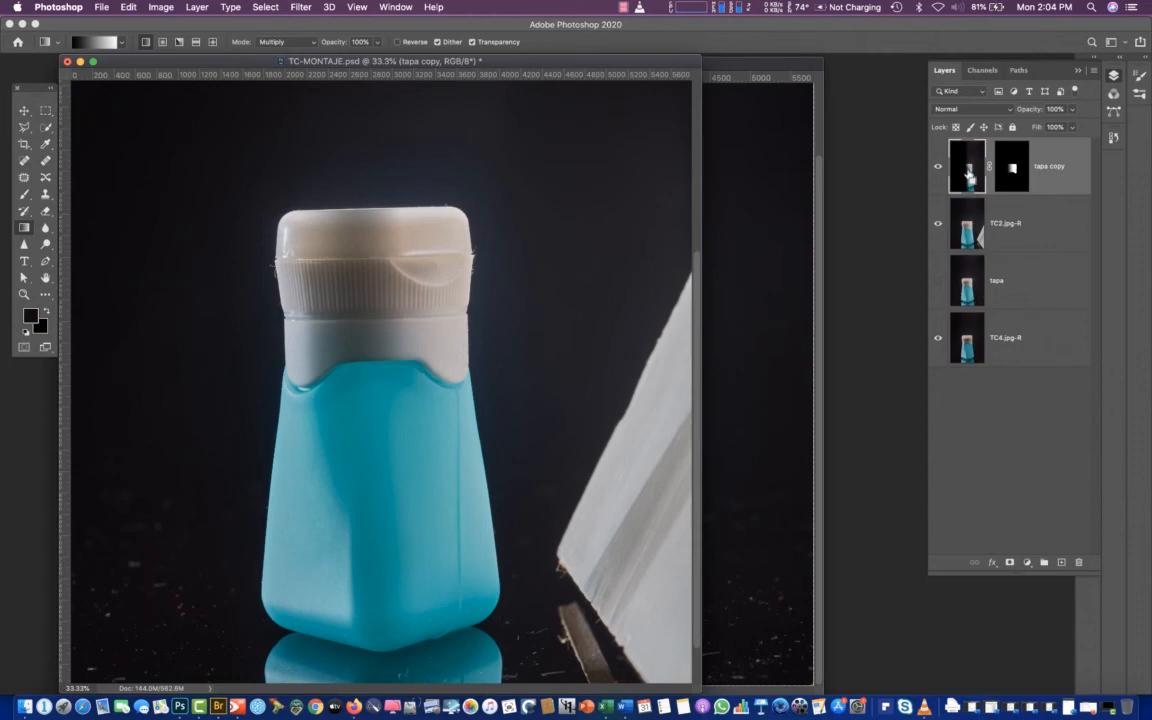
key(super+z)
Extend the fade in the tapa copy mask toward the cap's centre with a second Multiply gradient, and check the mask on its own
click(1010, 174)
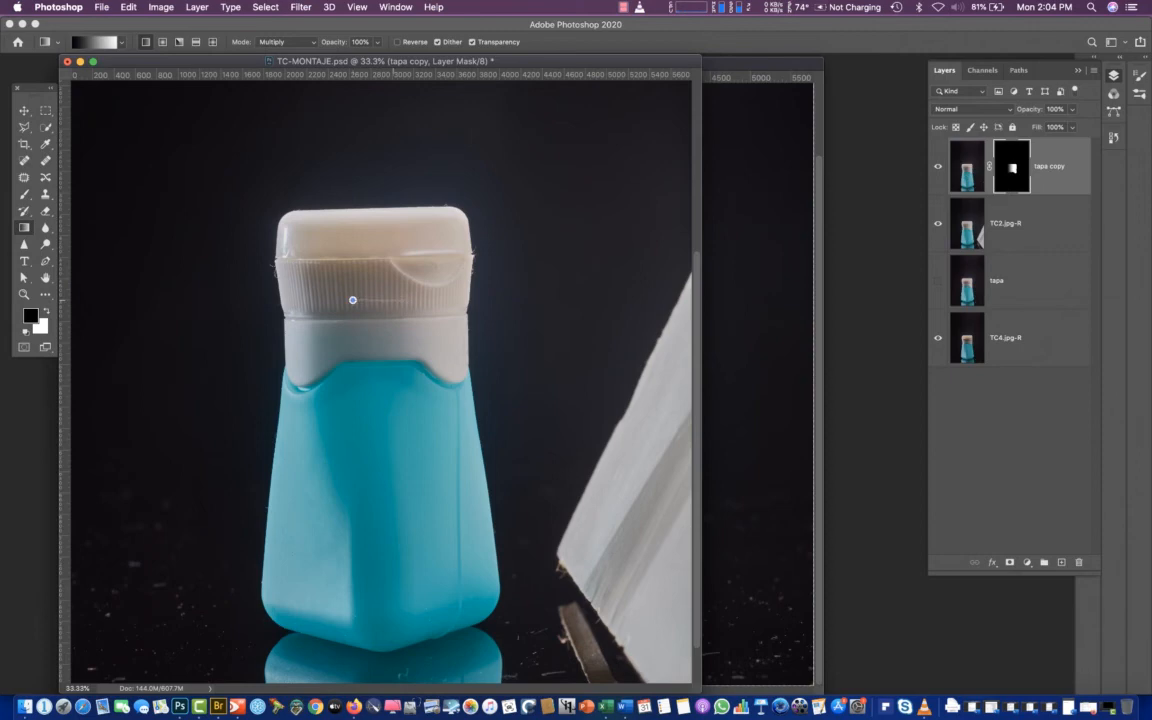
drag(312, 270, 367, 269)
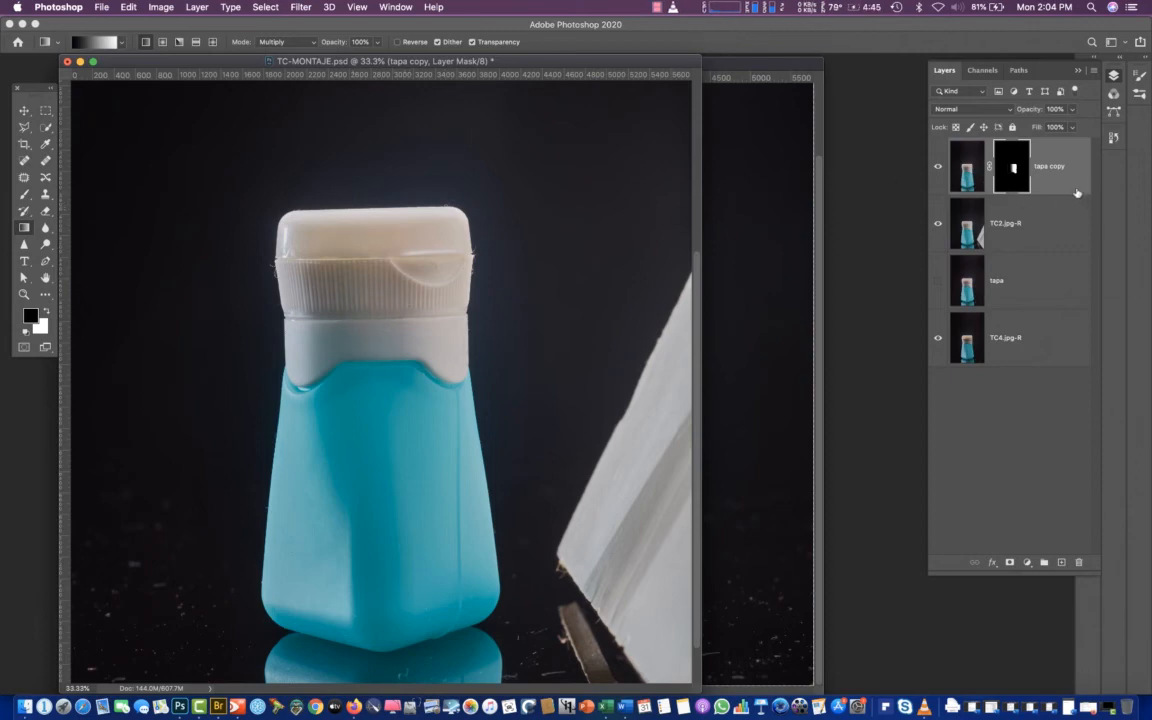
click(965, 183)
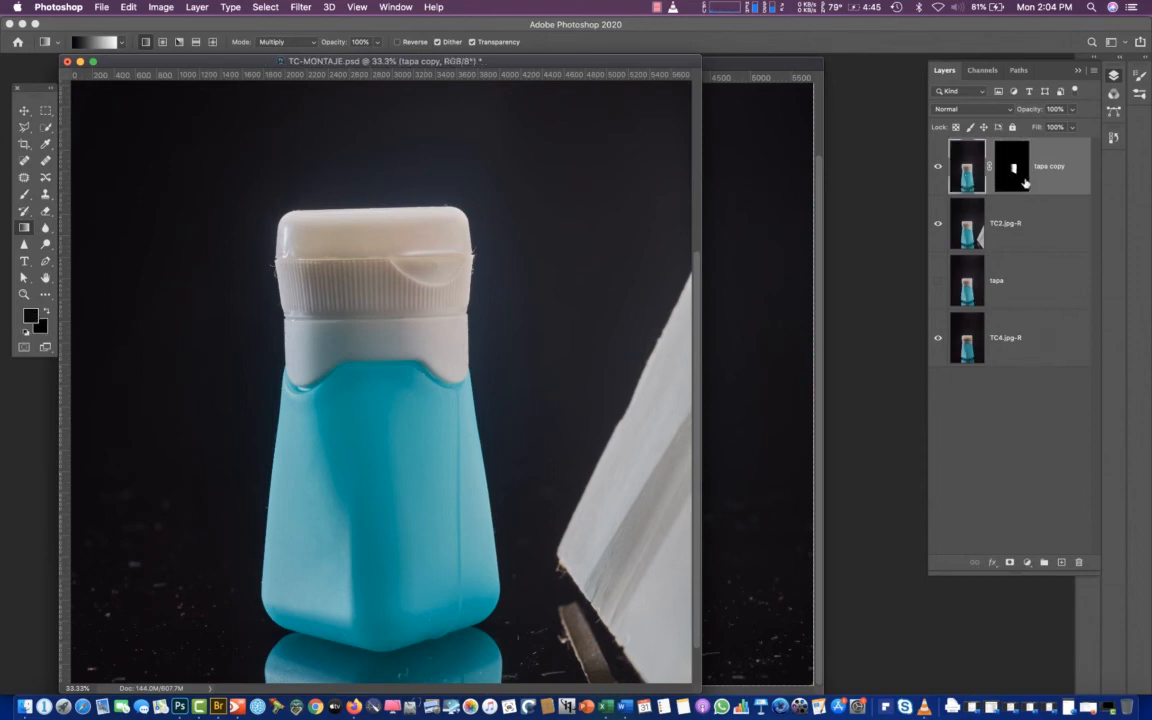
click(1010, 178)
alt+click(1010, 180)
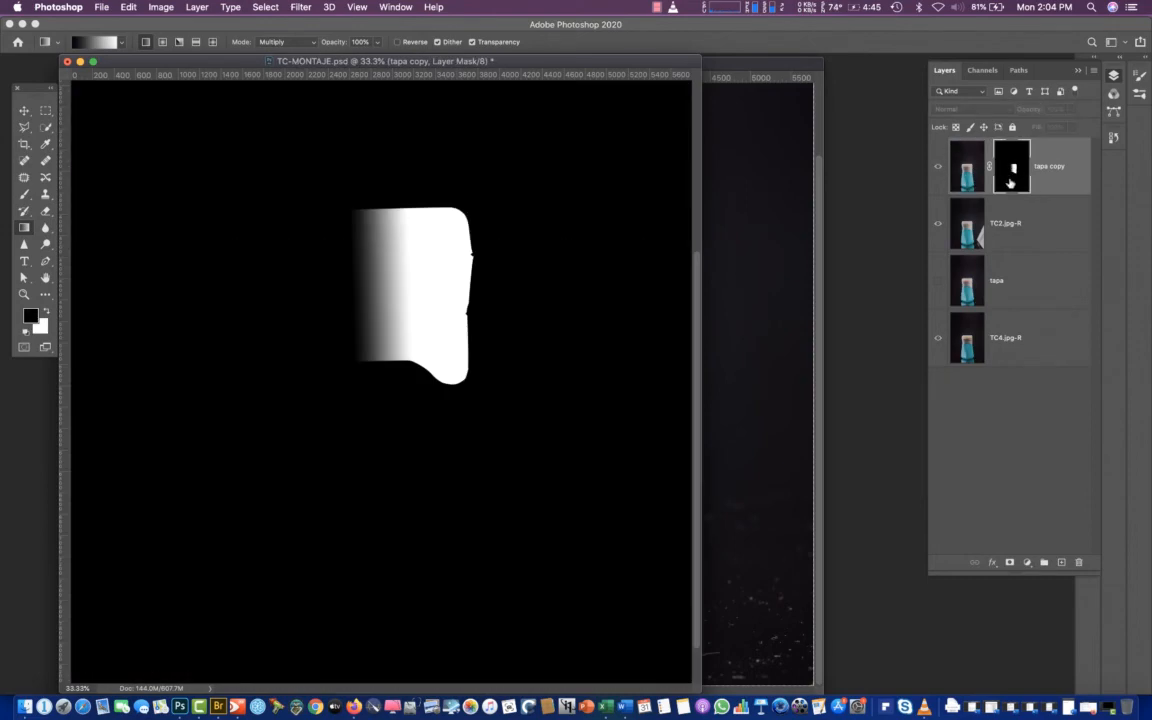
alt+click(1007, 181)
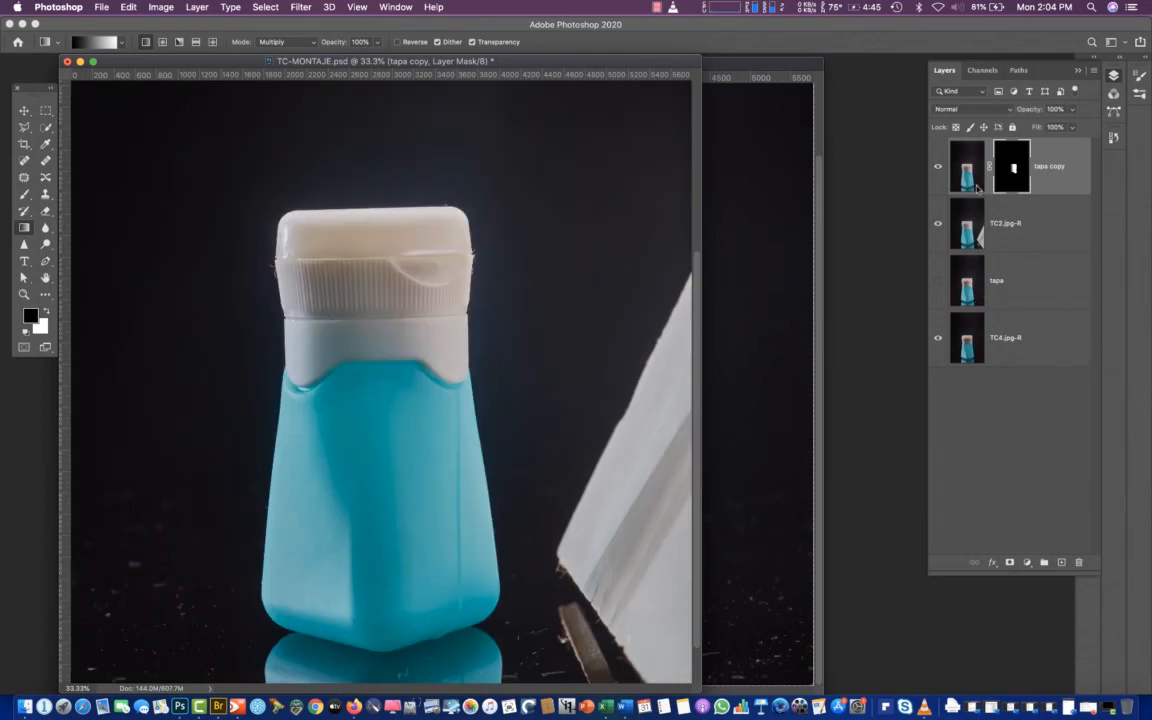
Compare the cap's blended lighting by toggling tapa copy and TC2.jpg-R in turn, leaving both layers shown
click(940, 168)
click(940, 168)
click(940, 168)
double_click(953, 173)
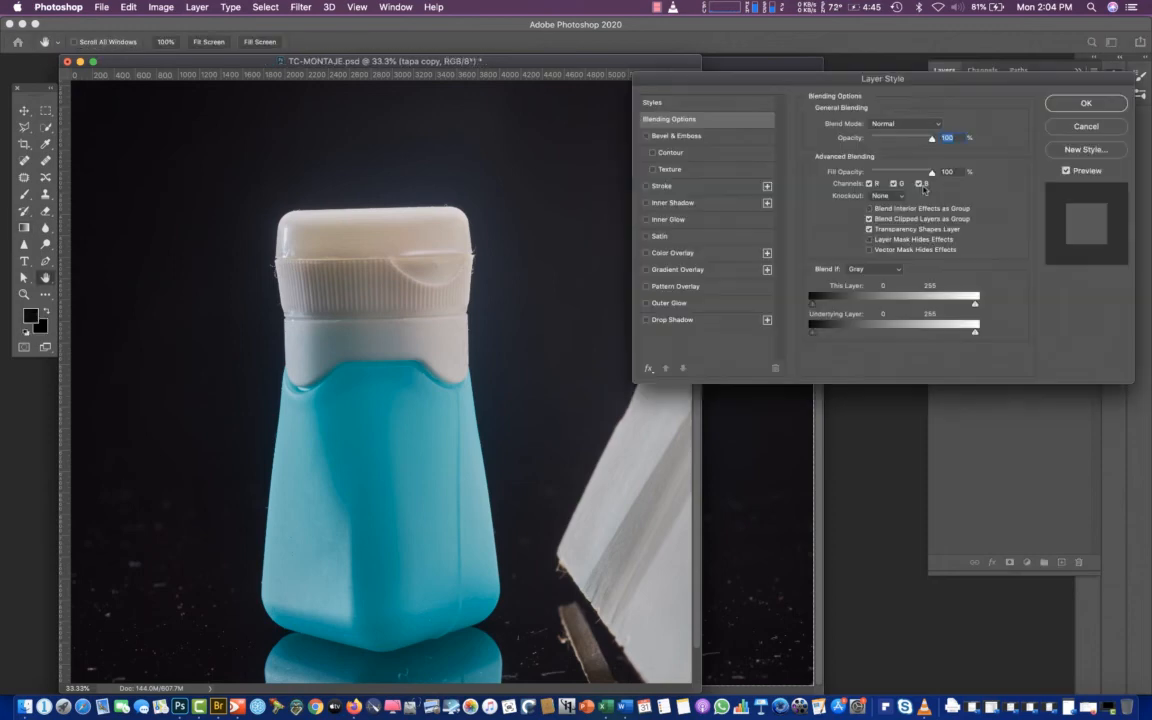
click(1076, 127)
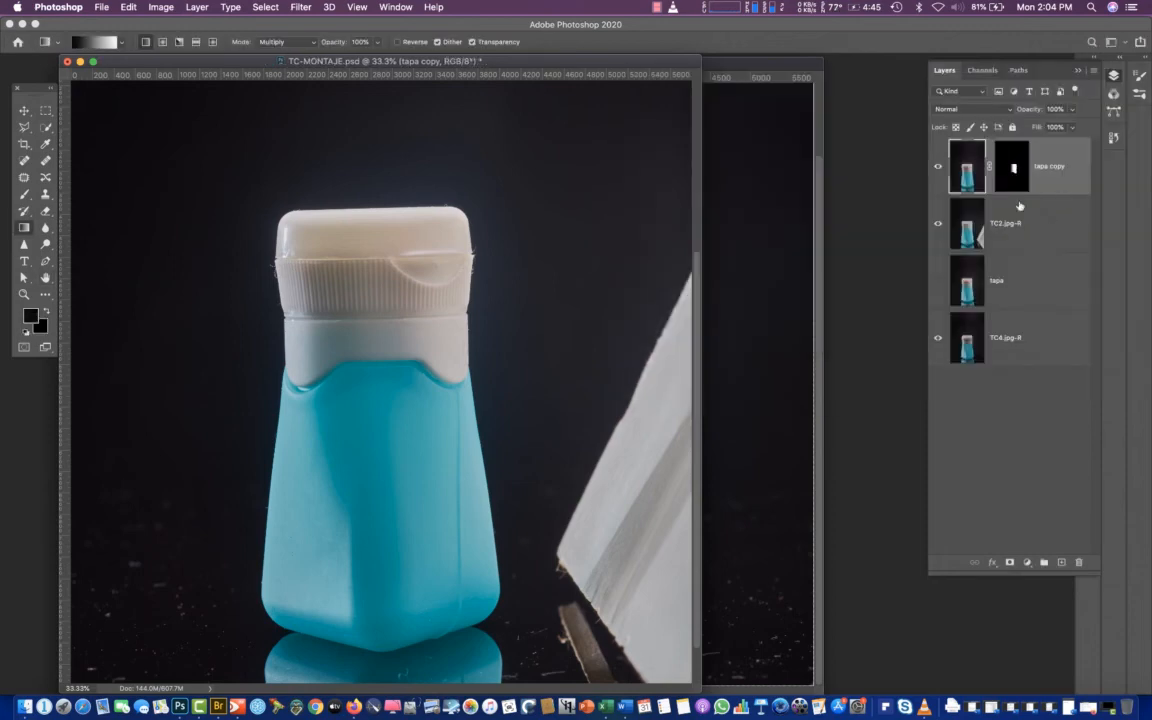
click(939, 225)
click(939, 225)
click(939, 225)
click(939, 225)
Select the TC2.jpg-R layer and load Path 1 as a new anti-aliased selection with a 1-pixel feather
click(962, 228)
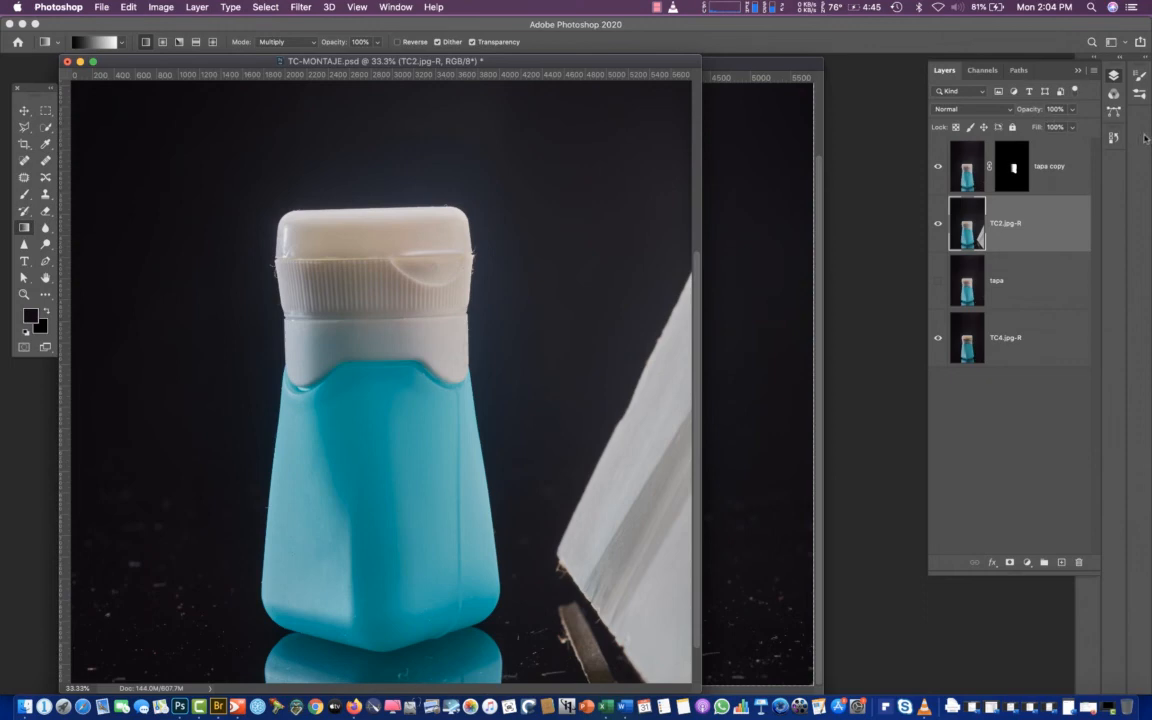
click(1113, 79)
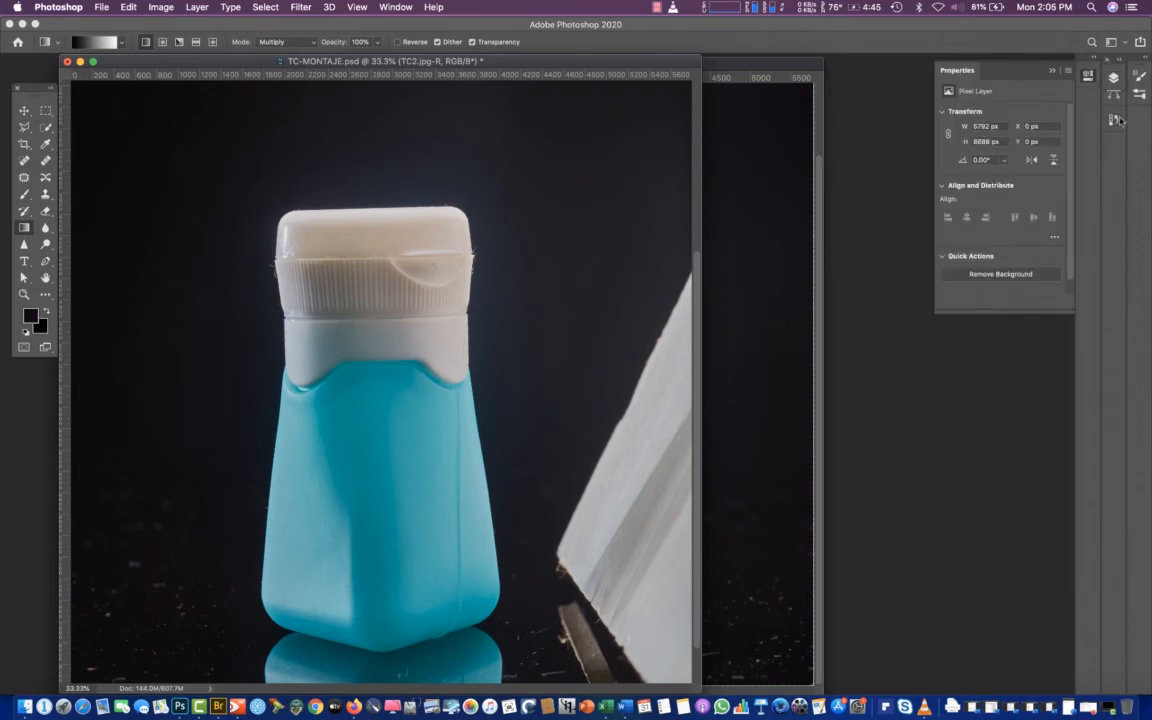
click(1113, 115)
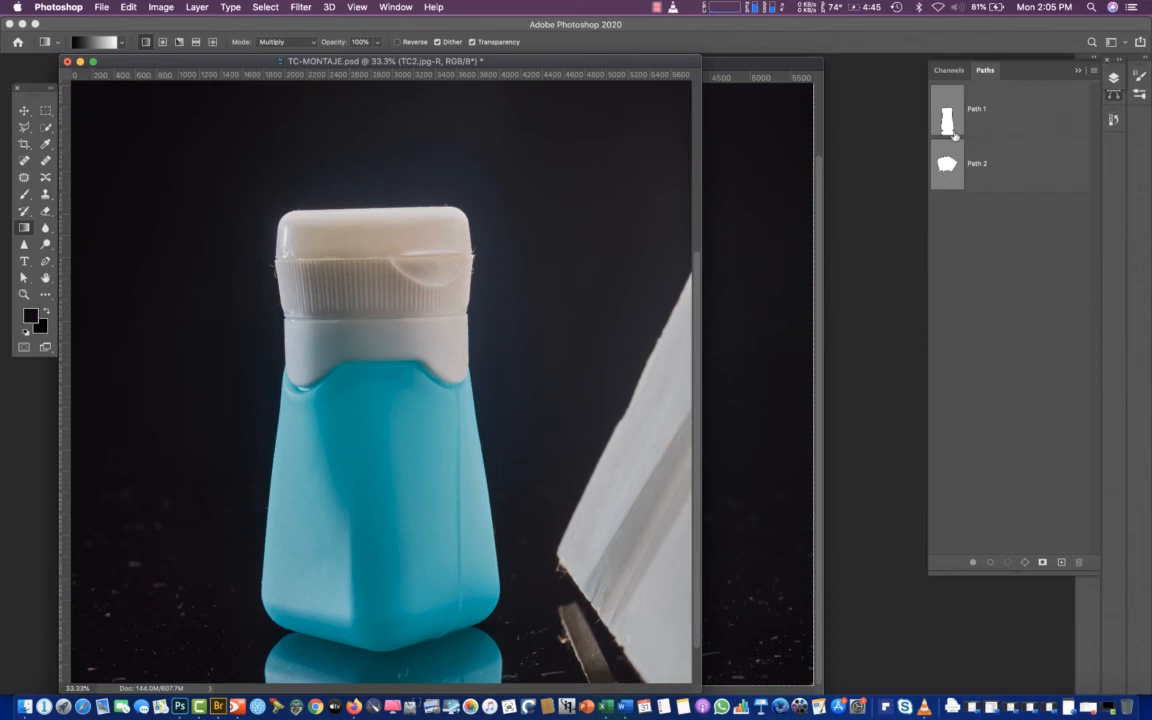
click(953, 133)
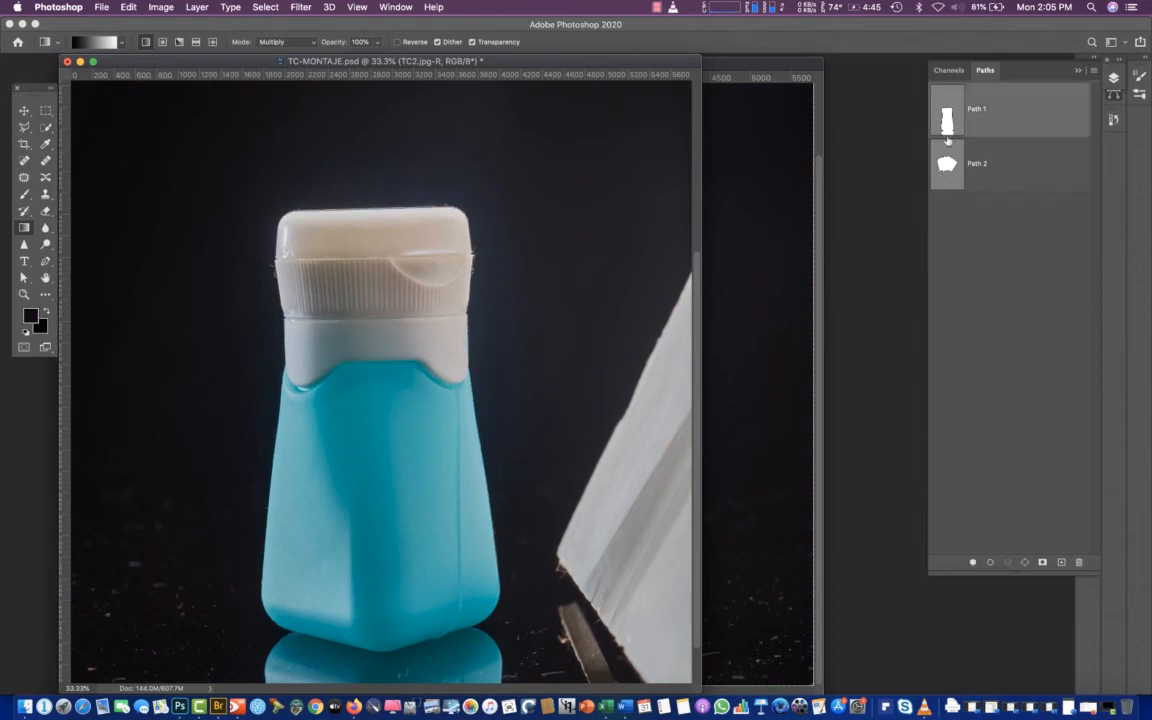
click(1095, 71)
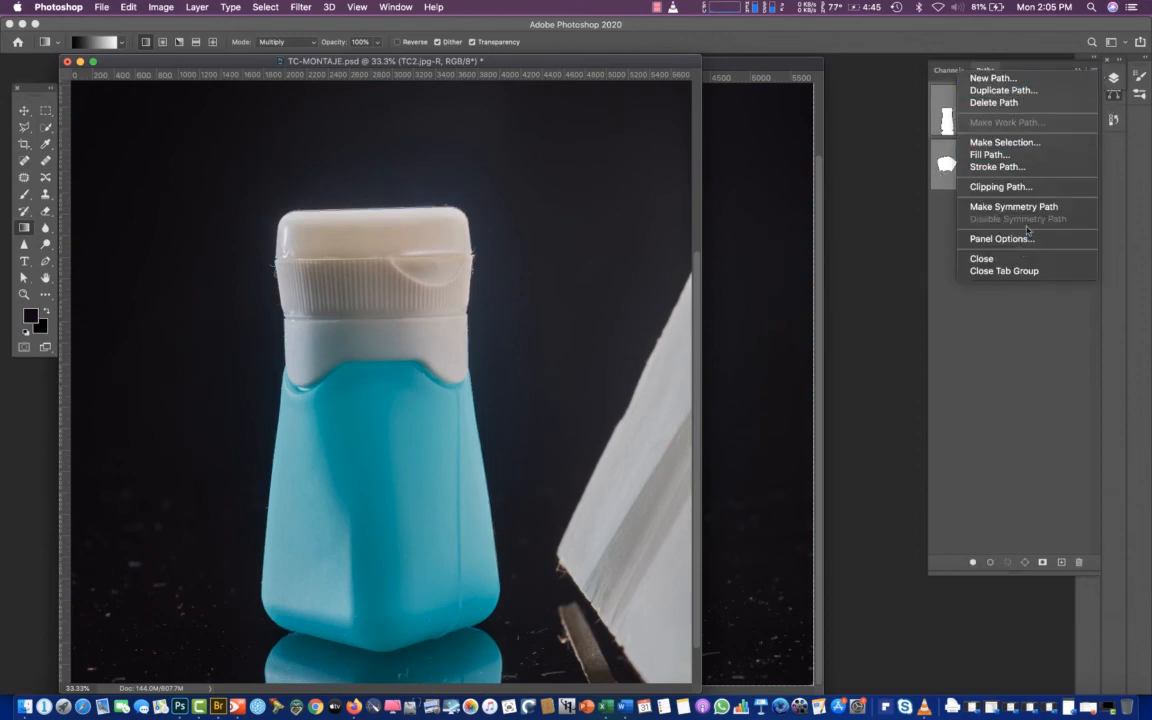
click(997, 143)
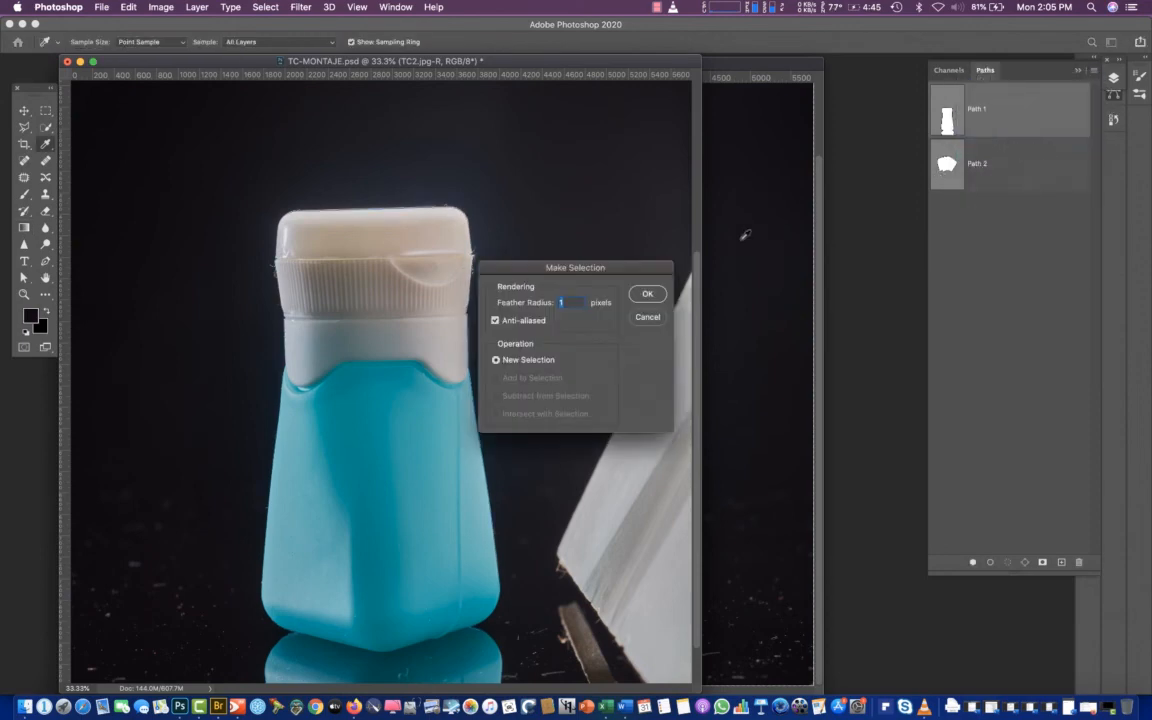
click(642, 295)
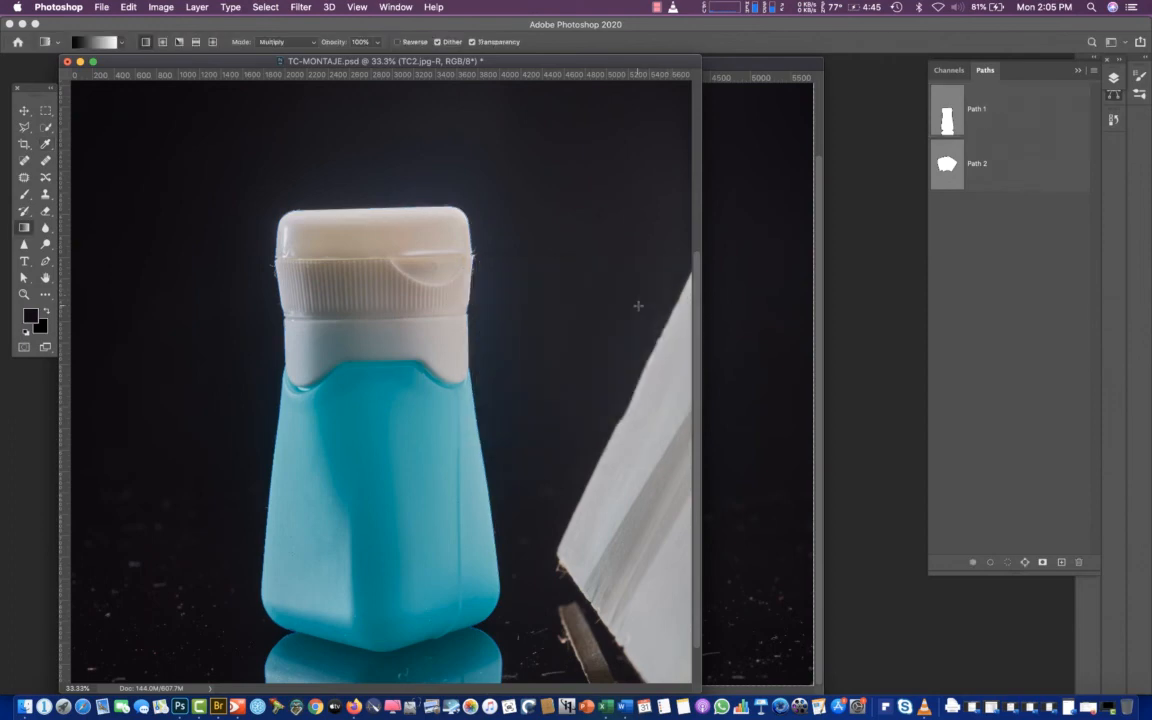
Mask the TC2.jpg-R layer with the bottle selection and compare the result by toggling the layer's visibility
click(1113, 78)
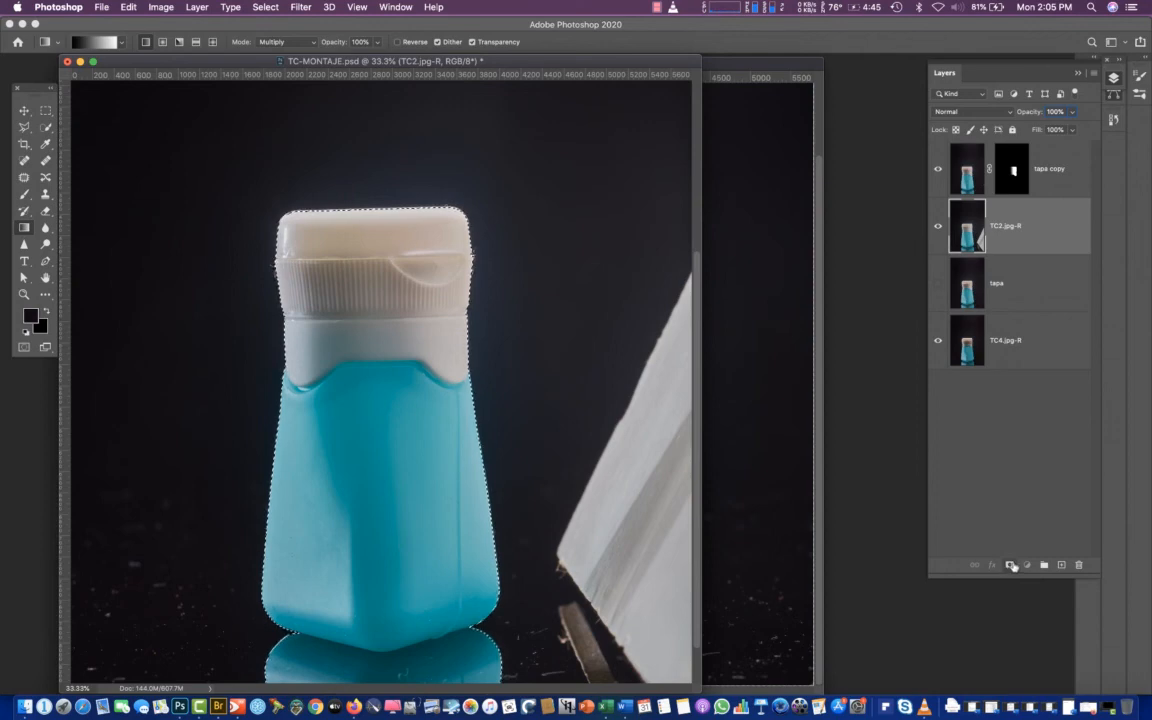
click(1011, 565)
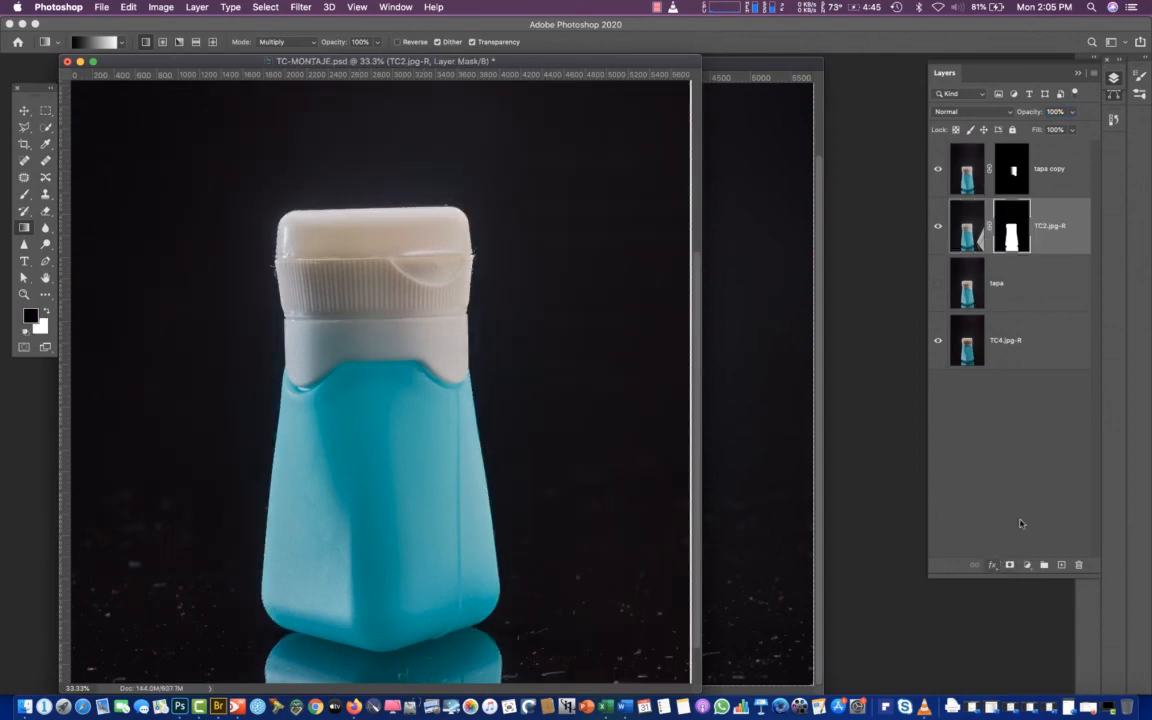
click(938, 227)
click(938, 227)
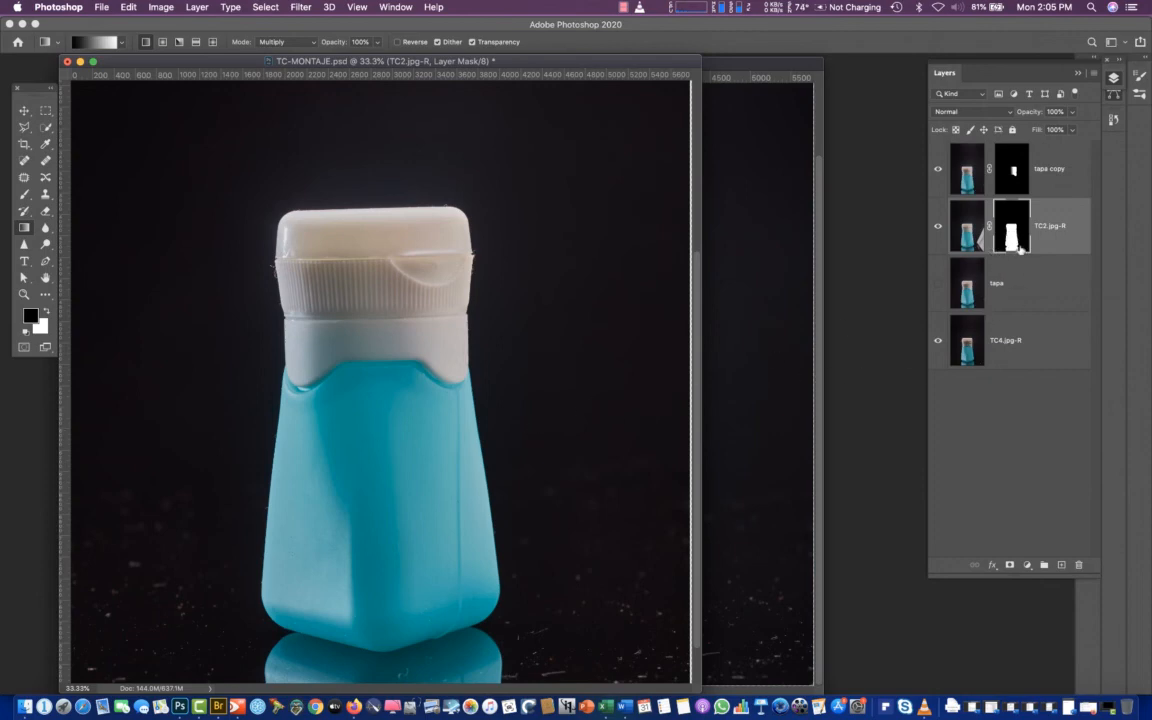
Fade the left side of the TC2.jpg-R mask with a Multiply gradient across the bottle body, and compare by toggling the layer
click(955, 228)
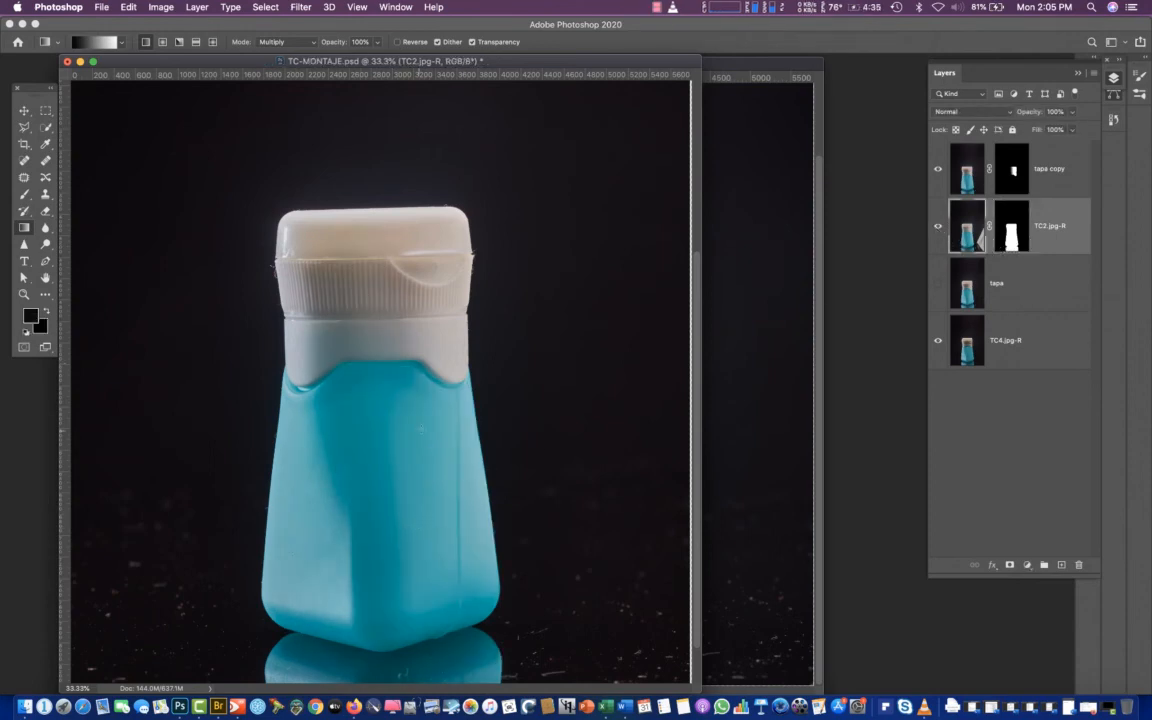
click(1011, 246)
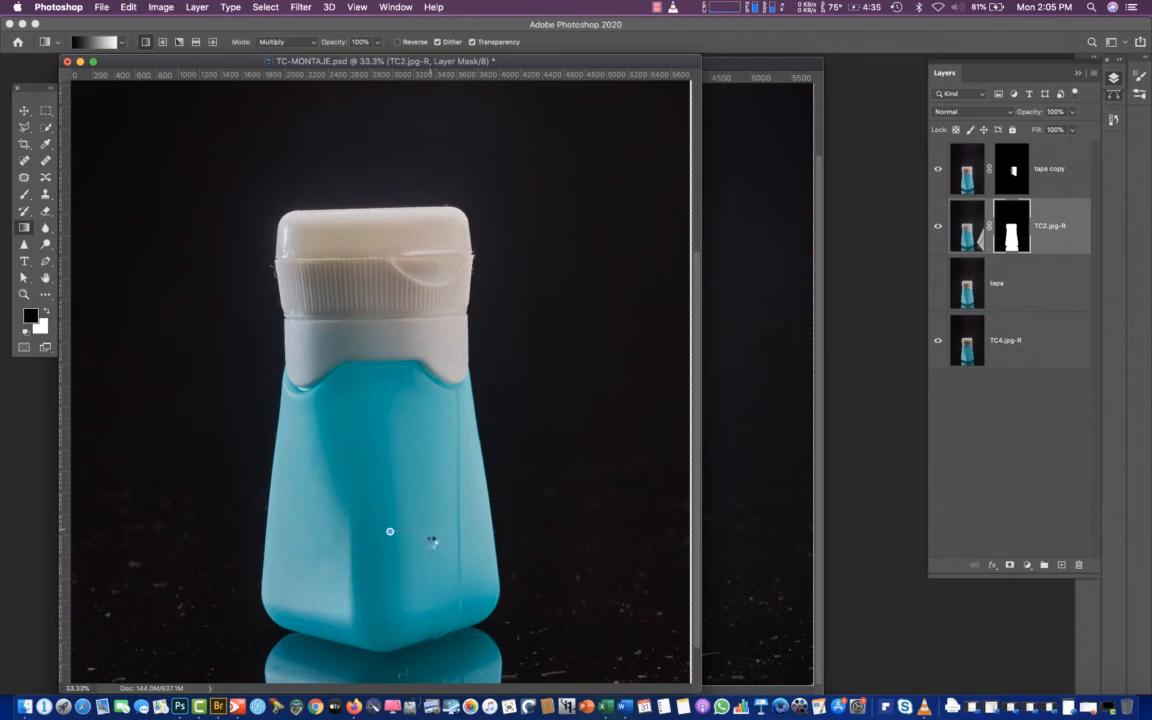
drag(390, 531, 351, 478)
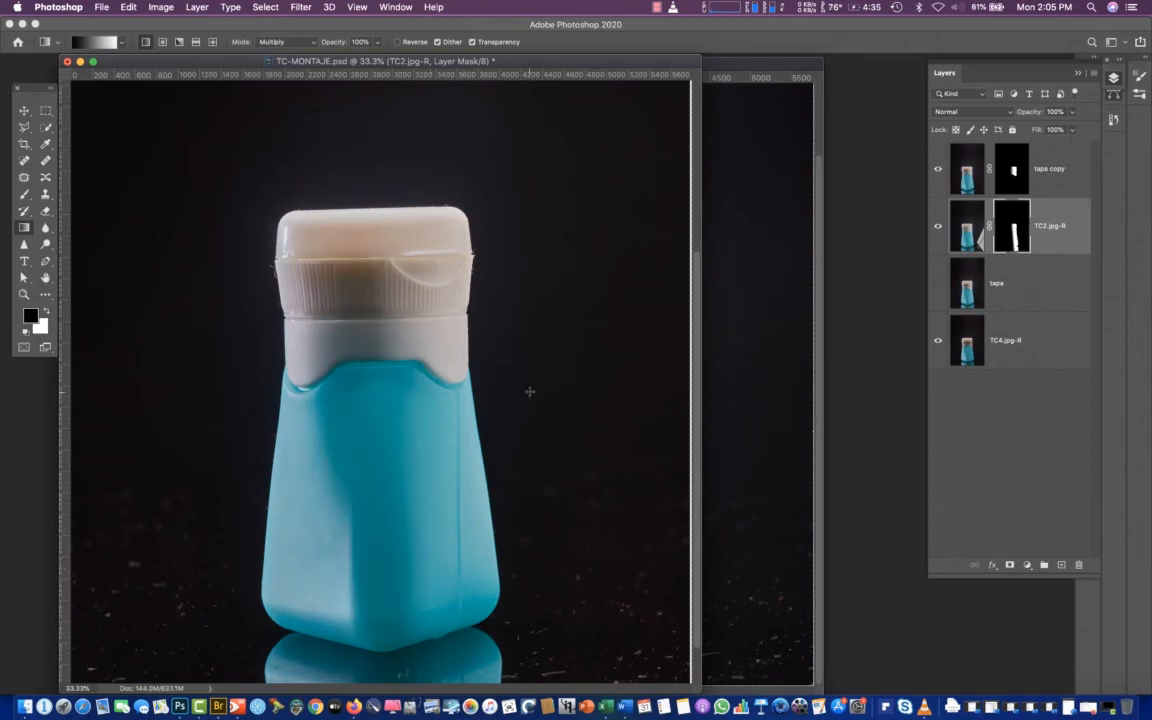
click(940, 229)
click(940, 229)
click(939, 227)
click(939, 227)
Undo the gradient work on the TC2.jpg-R mask and redraw a short horizontal Multiply gradient just across the bottle's front edge
key(super+z)
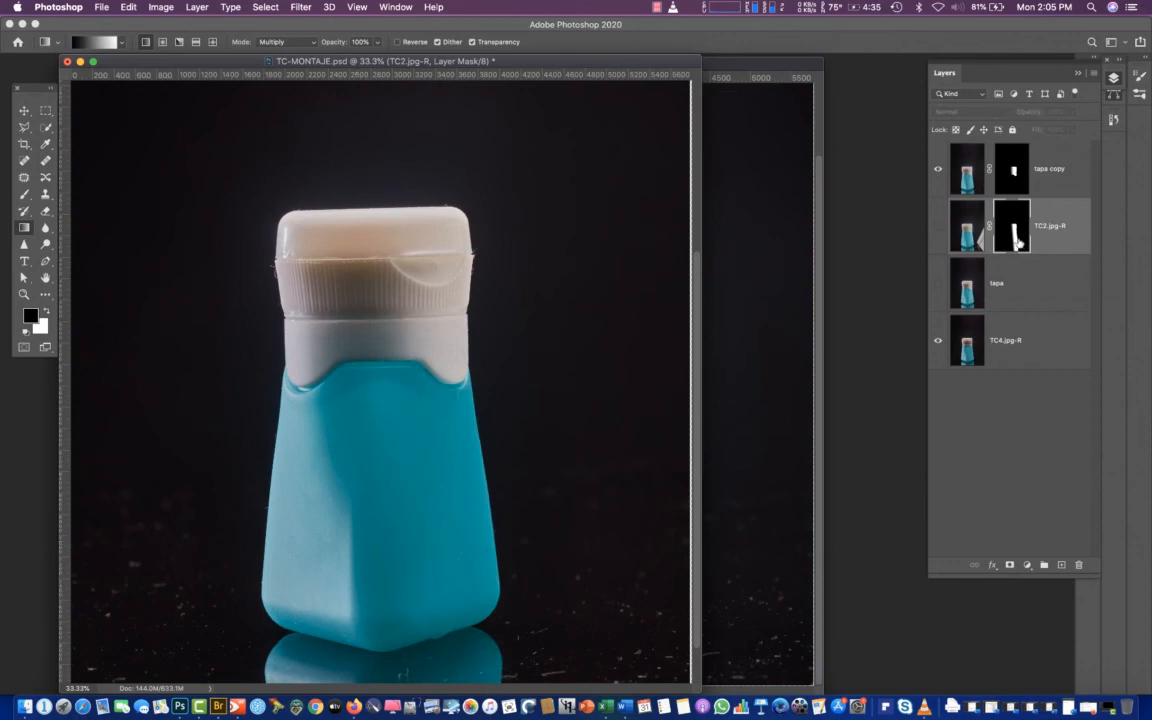
key(super+z)
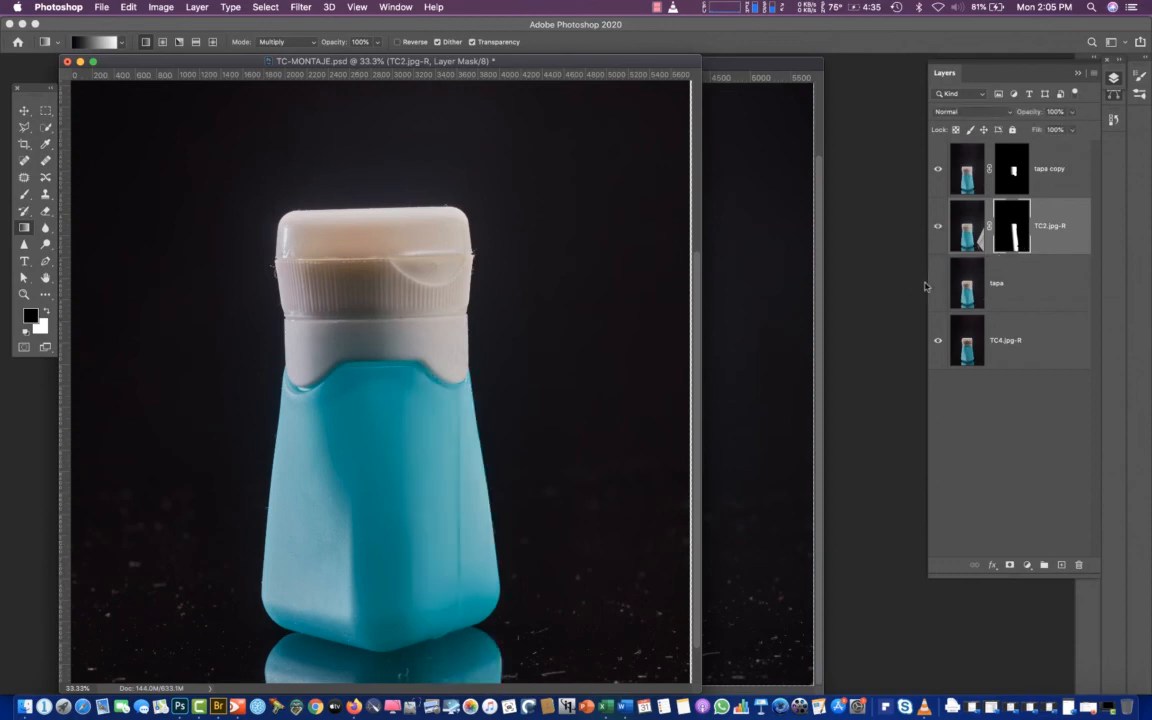
key(super+z)
key(super+z)
key(super+z)
key(super+z)
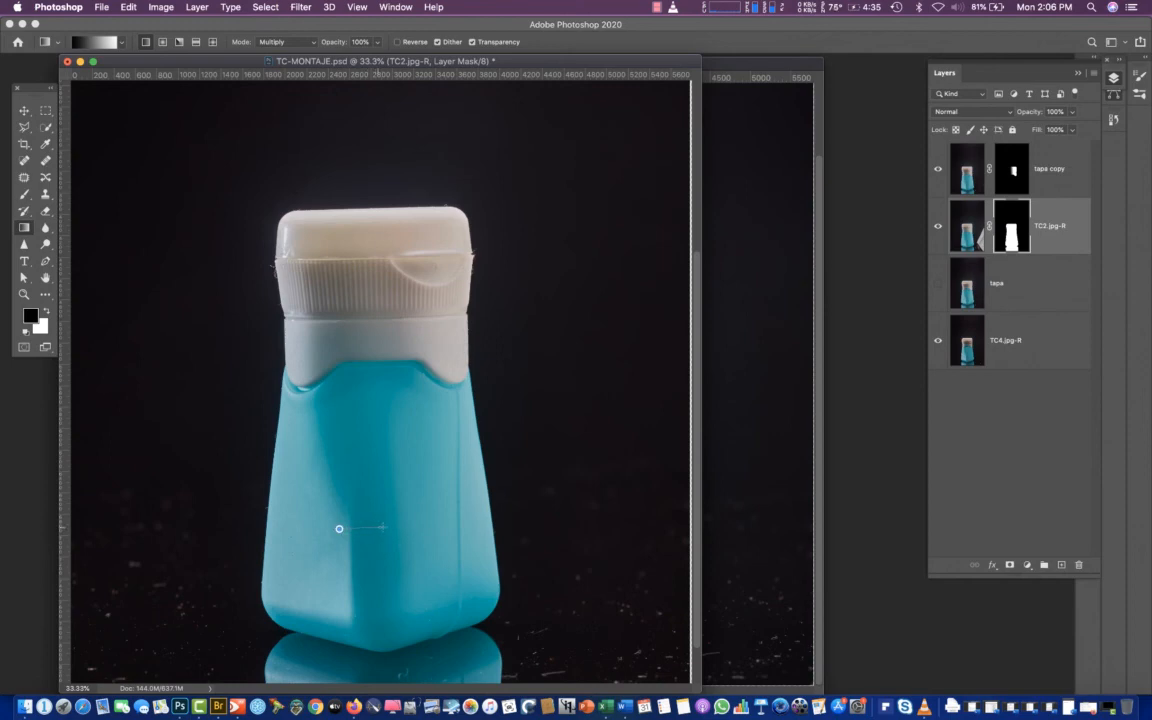
mouse_move(382, 526)
mouse_down()
mouse_move(370, 526)
mouse_move(395, 525)
mouse_up()
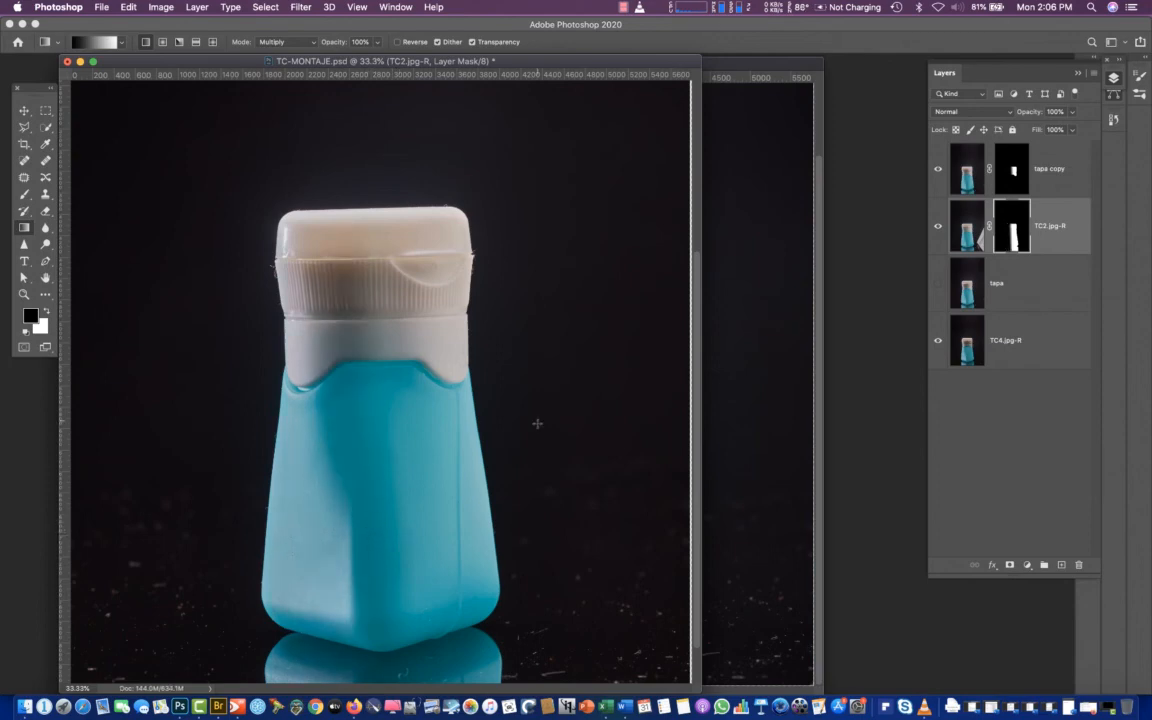
Show the TC2.jpg-R layer, inspect its mask on its own, and compare the image with the tapa copy layer on and off
click(934, 234)
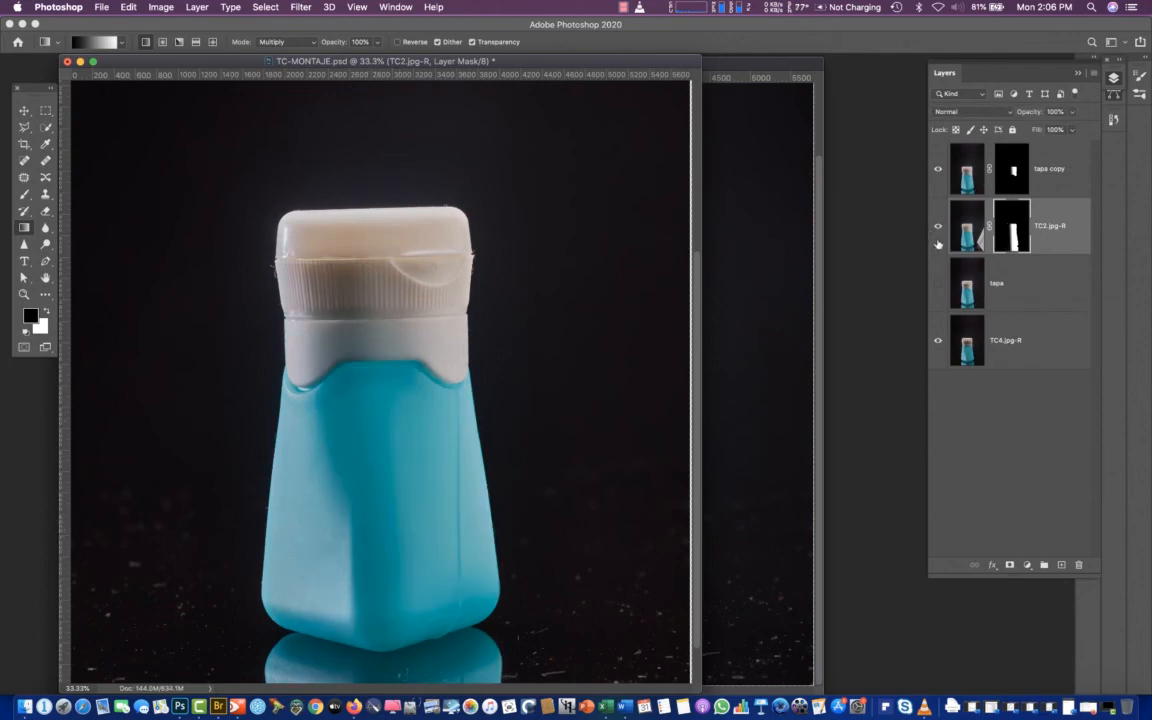
alt+click(1014, 233)
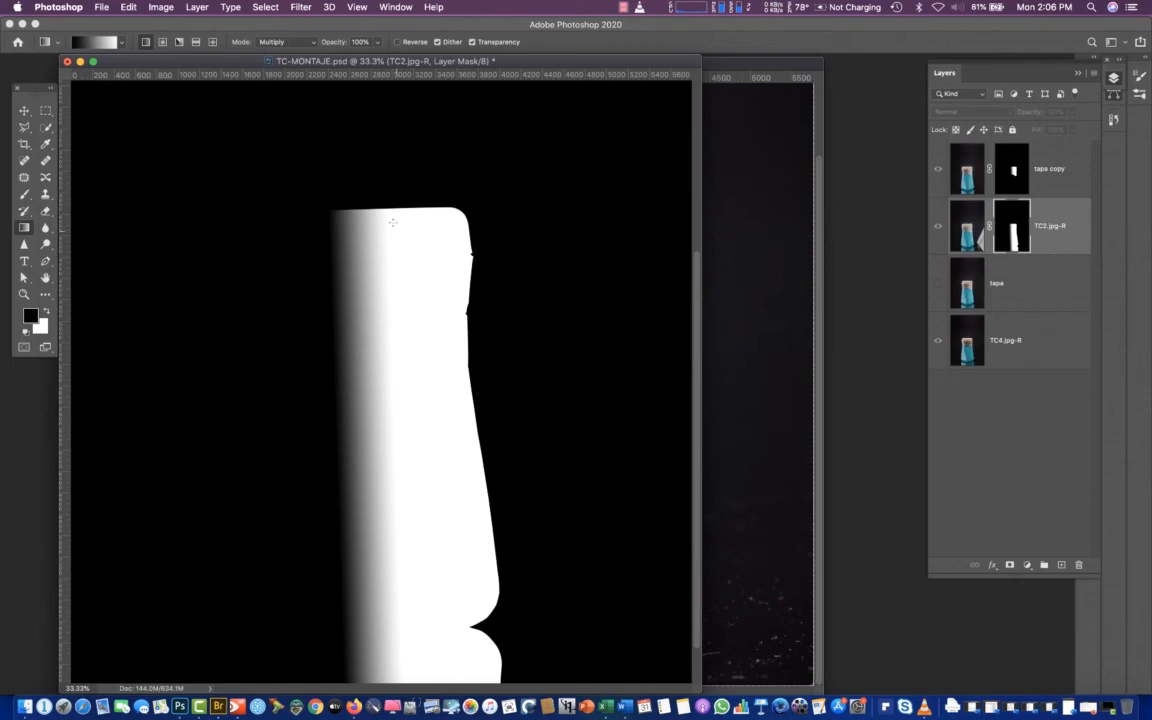
click(990, 166)
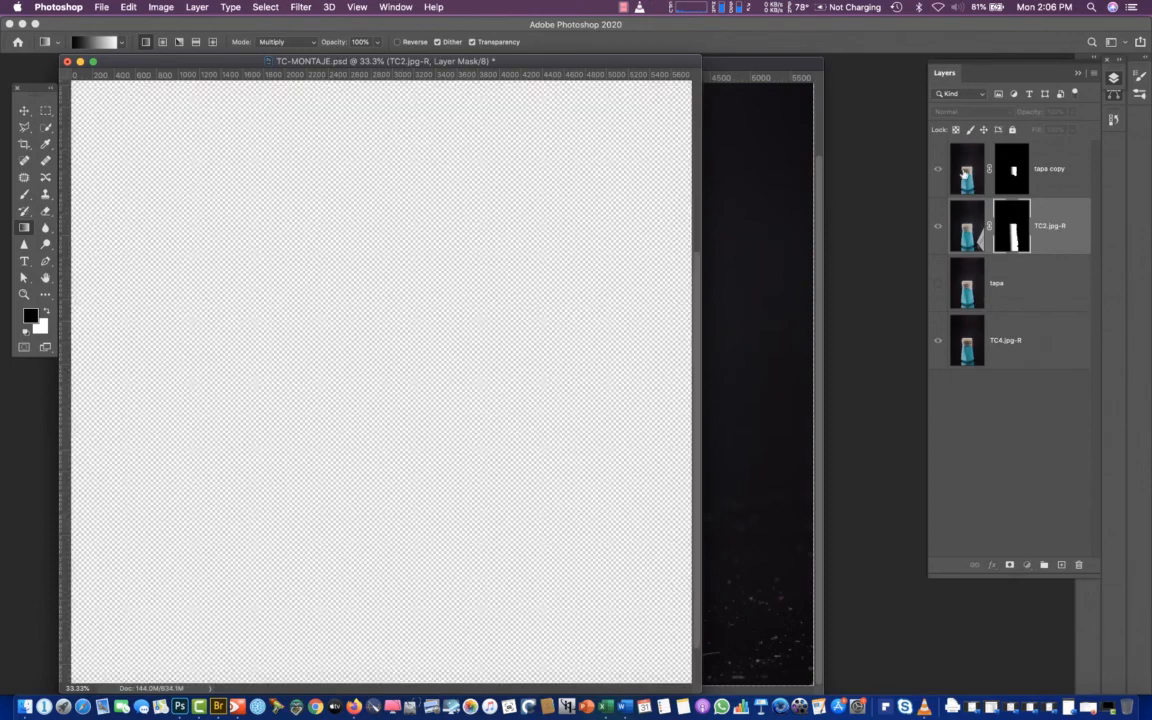
double_click(995, 166)
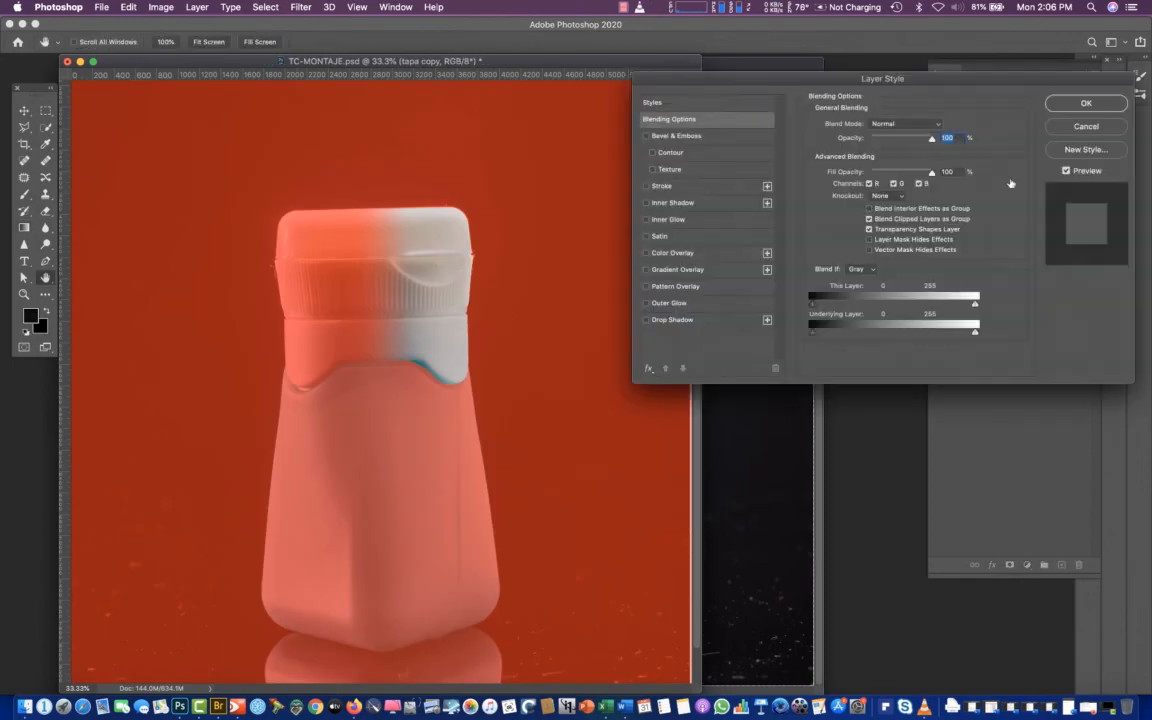
key(Escape)
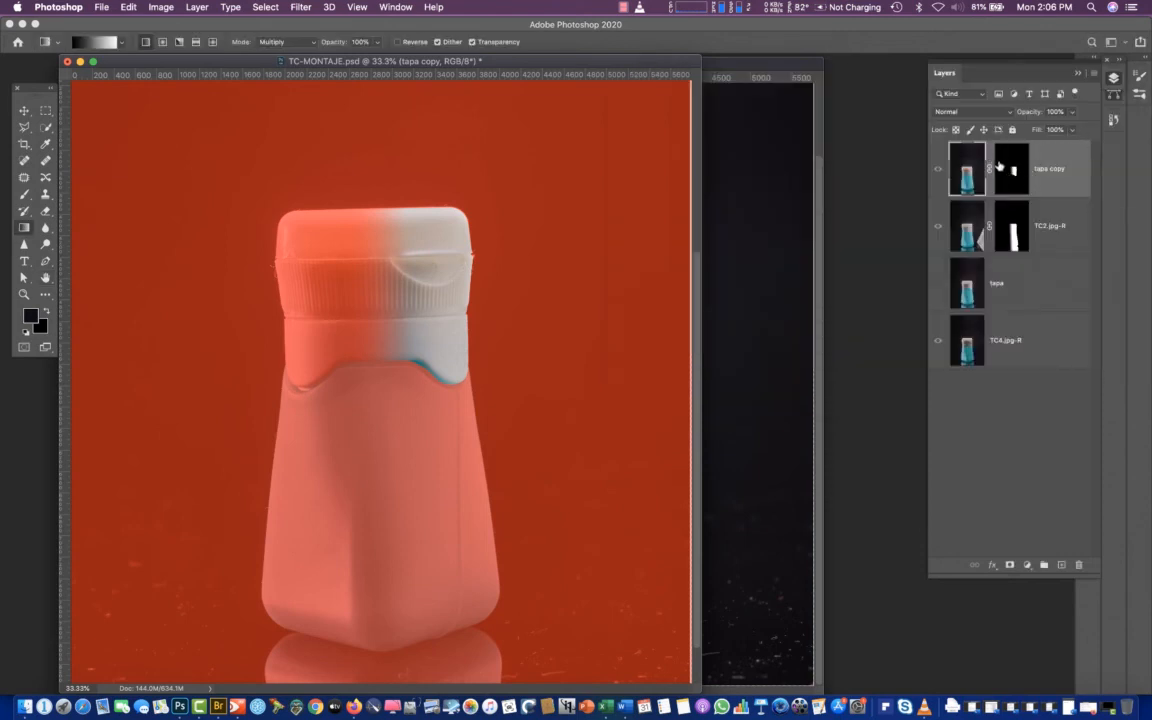
key(backslash)
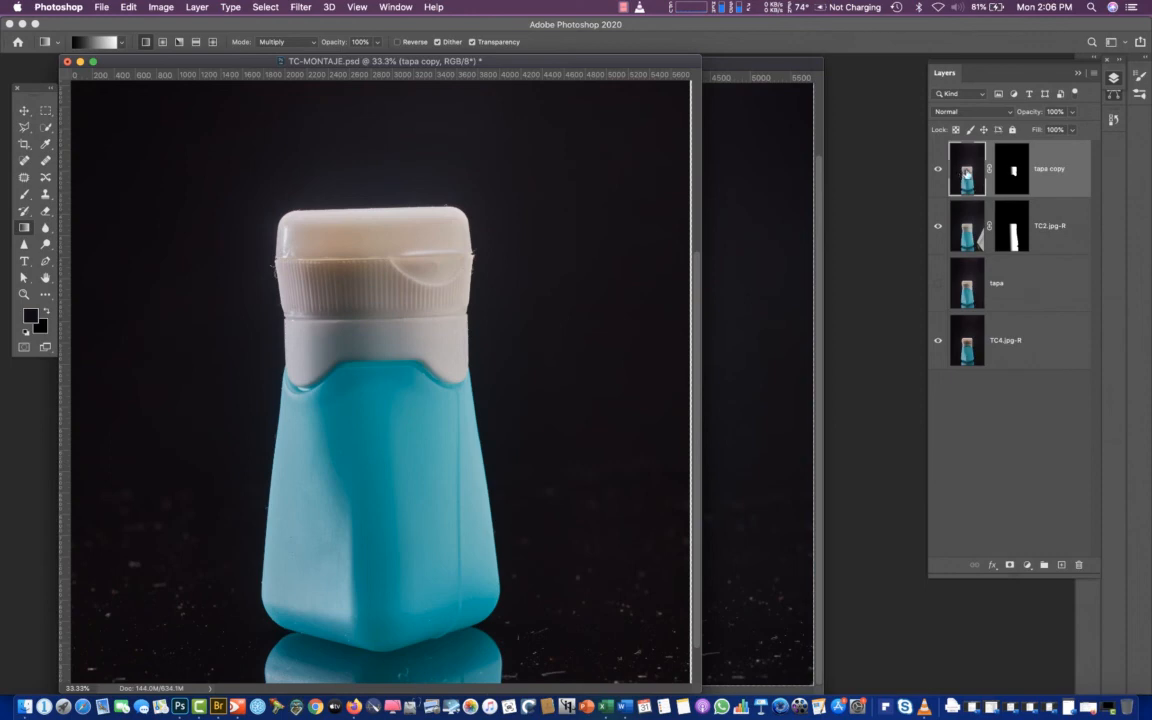
key(super+backslash)
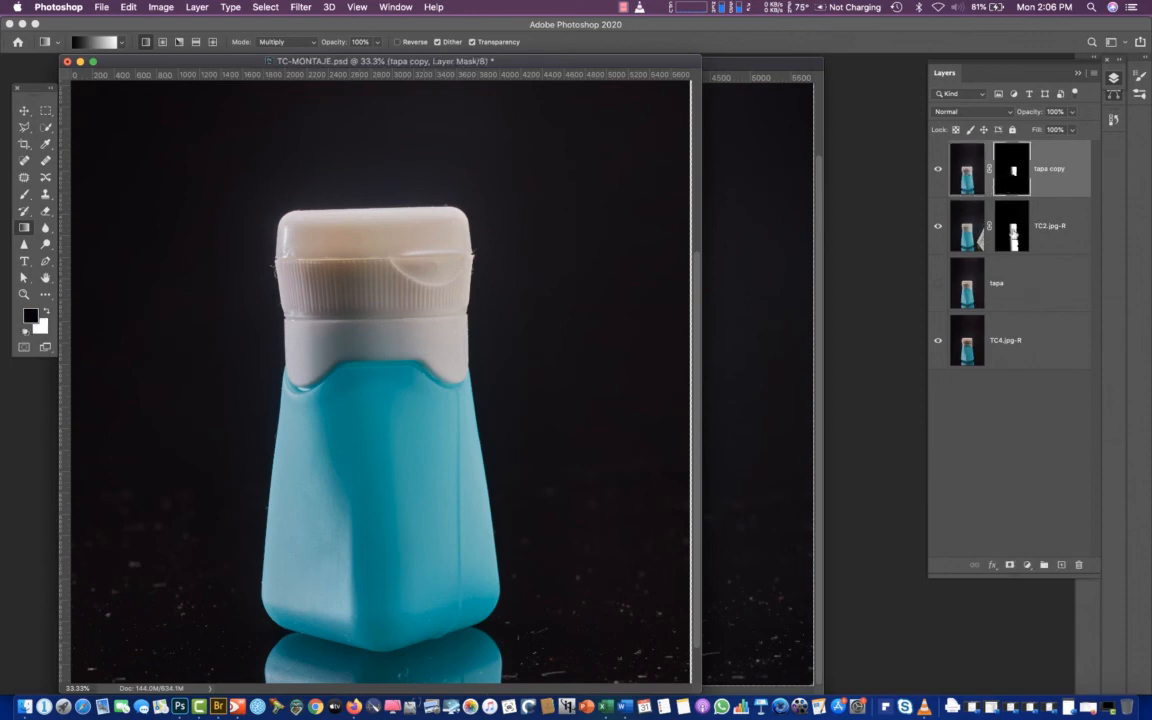
click(939, 172)
click(939, 172)
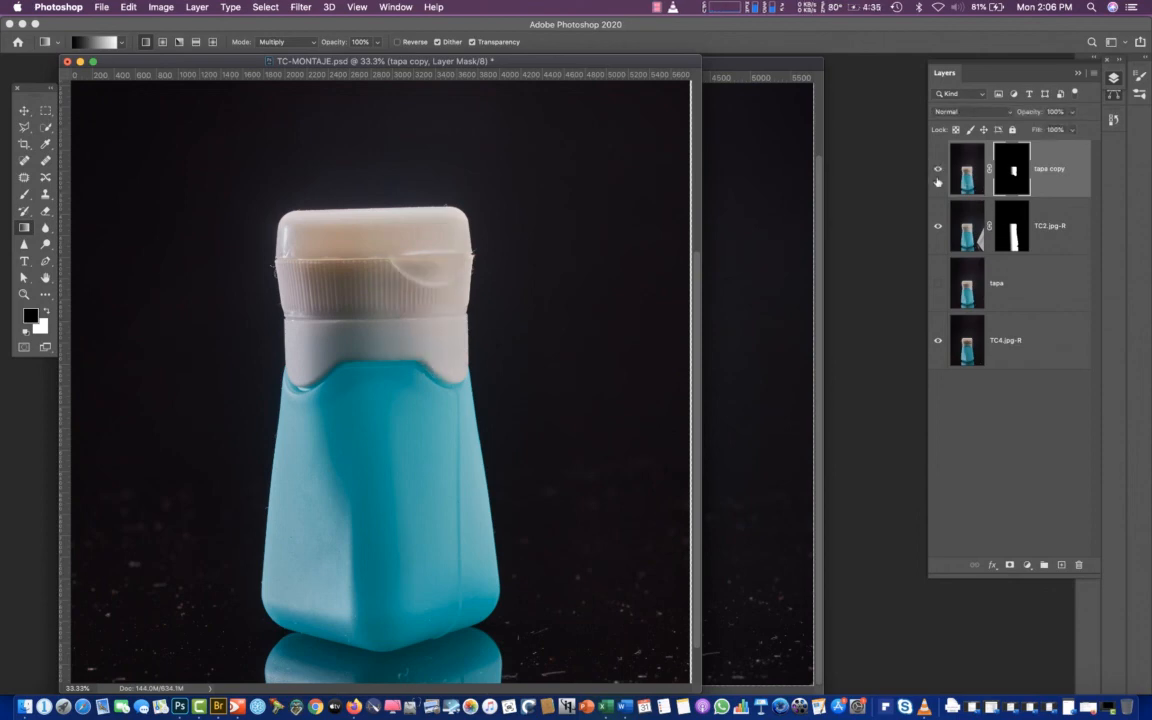
Fade the cap area out of the TC2.jpg-R mask with a short vertical Multiply gradient across the bottle's neck, and compare by toggling the layer
click(1012, 235)
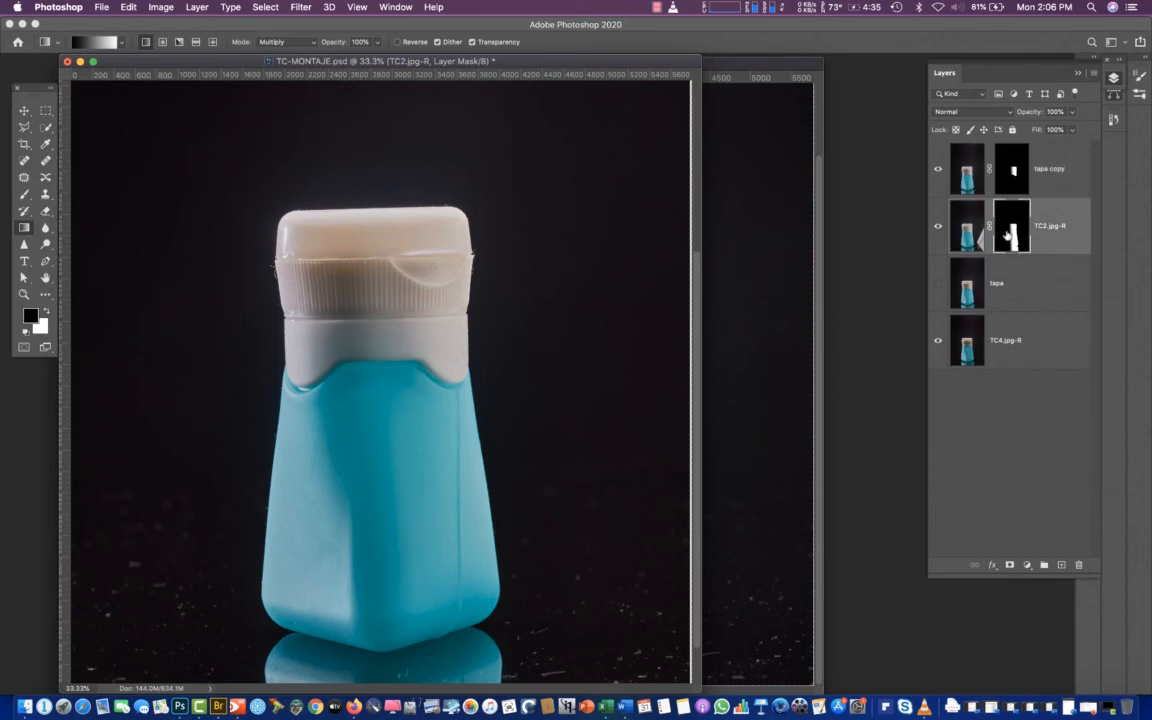
alt+click(1013, 237)
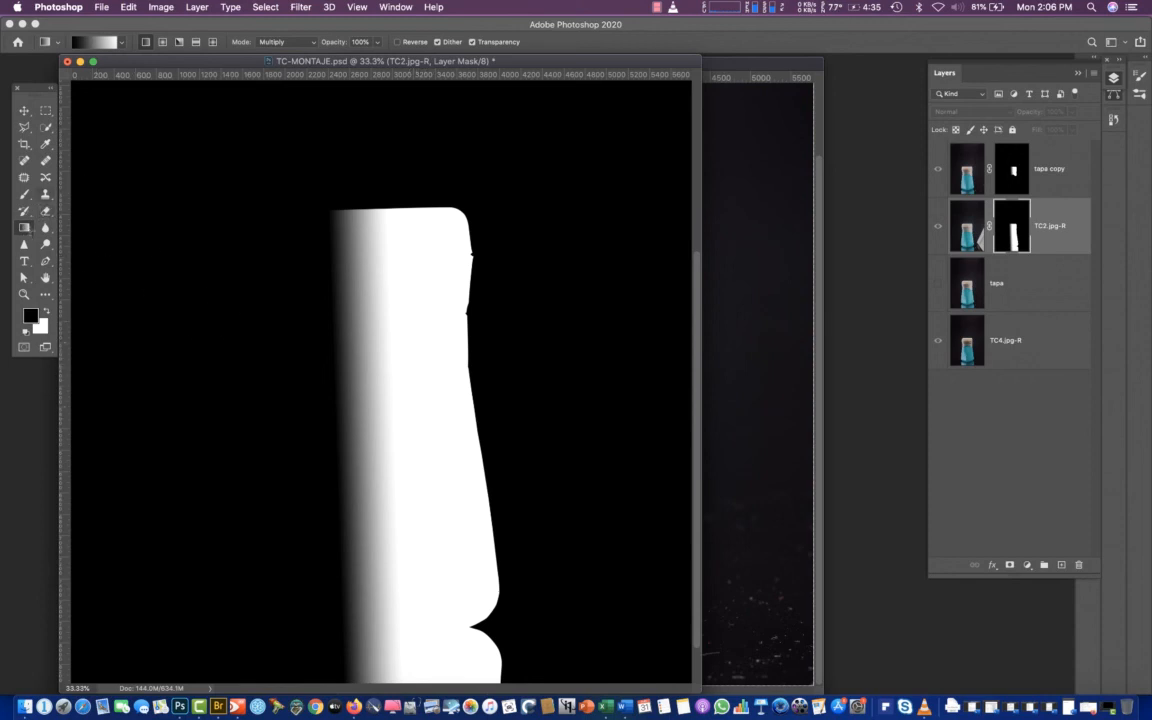
drag(391, 331, 392, 380)
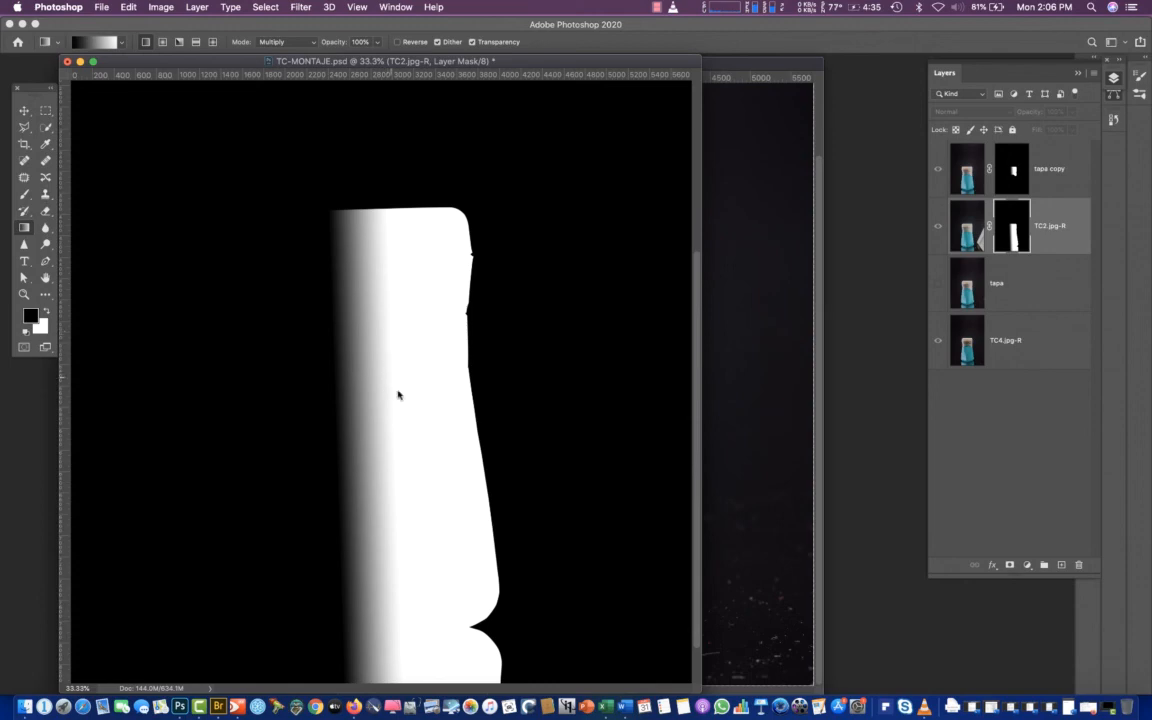
click(980, 230)
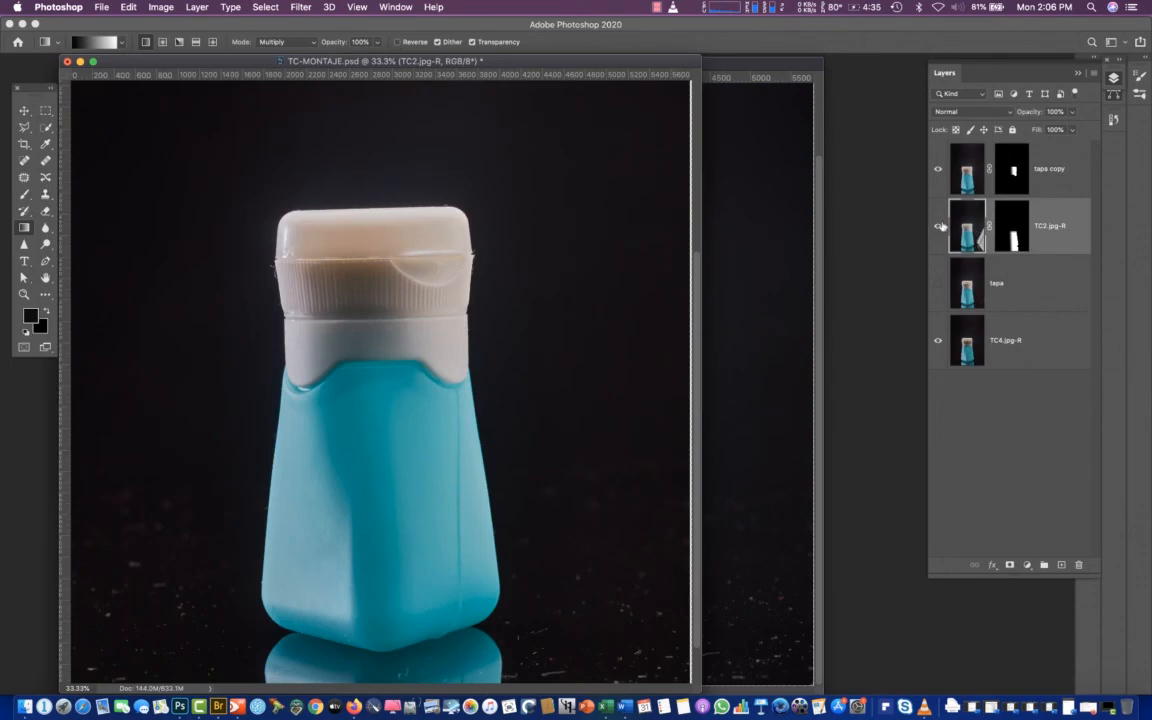
click(939, 227)
click(938, 228)
click(938, 228)
click(938, 228)
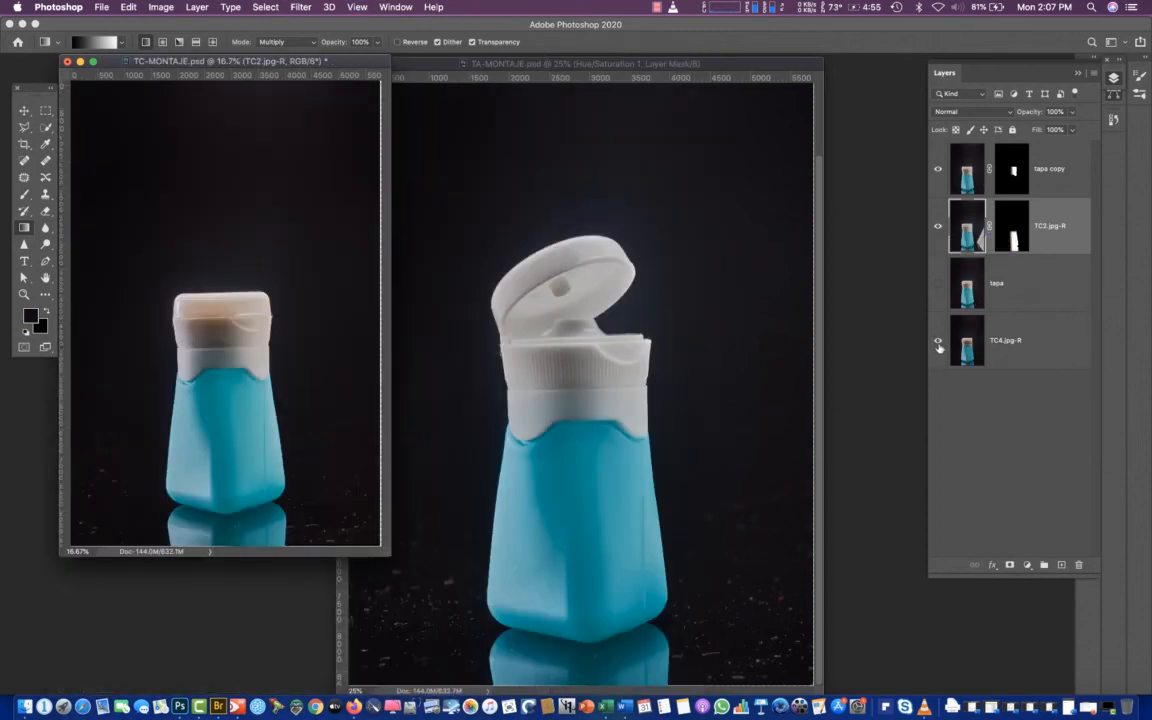
Move the TC-MONTAJE.psd window aside and compare the tapa layer shown alone with the full composite
drag(325, 65, 374, 121)
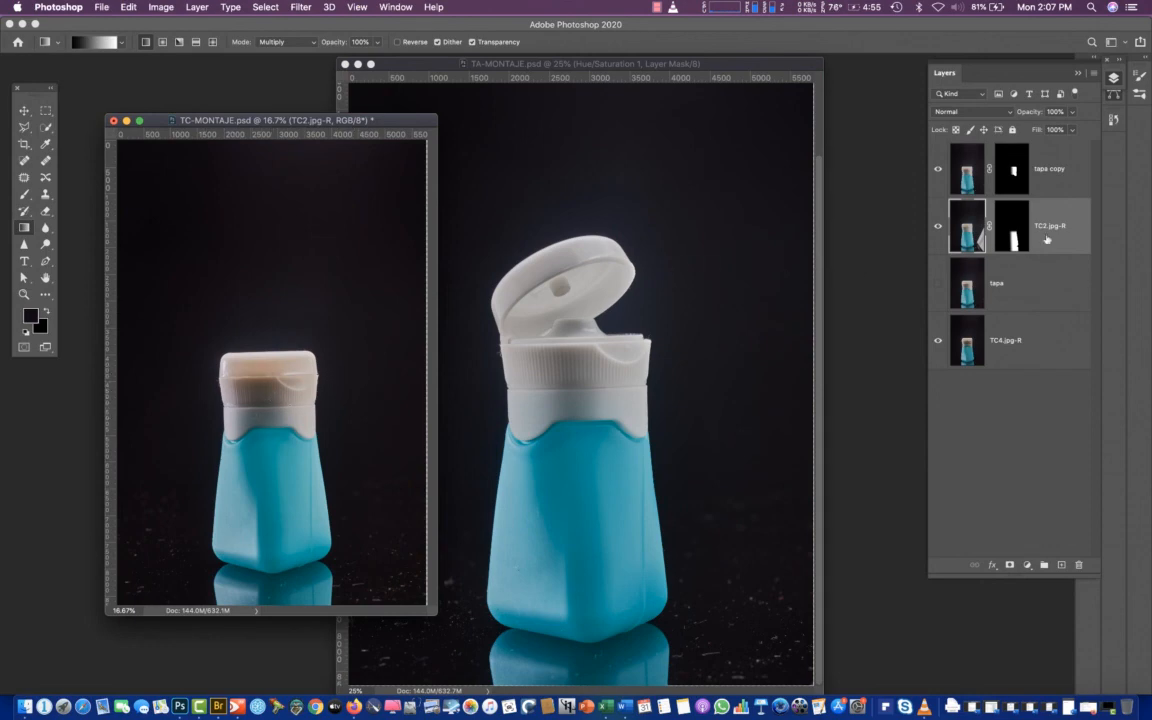
click(966, 180)
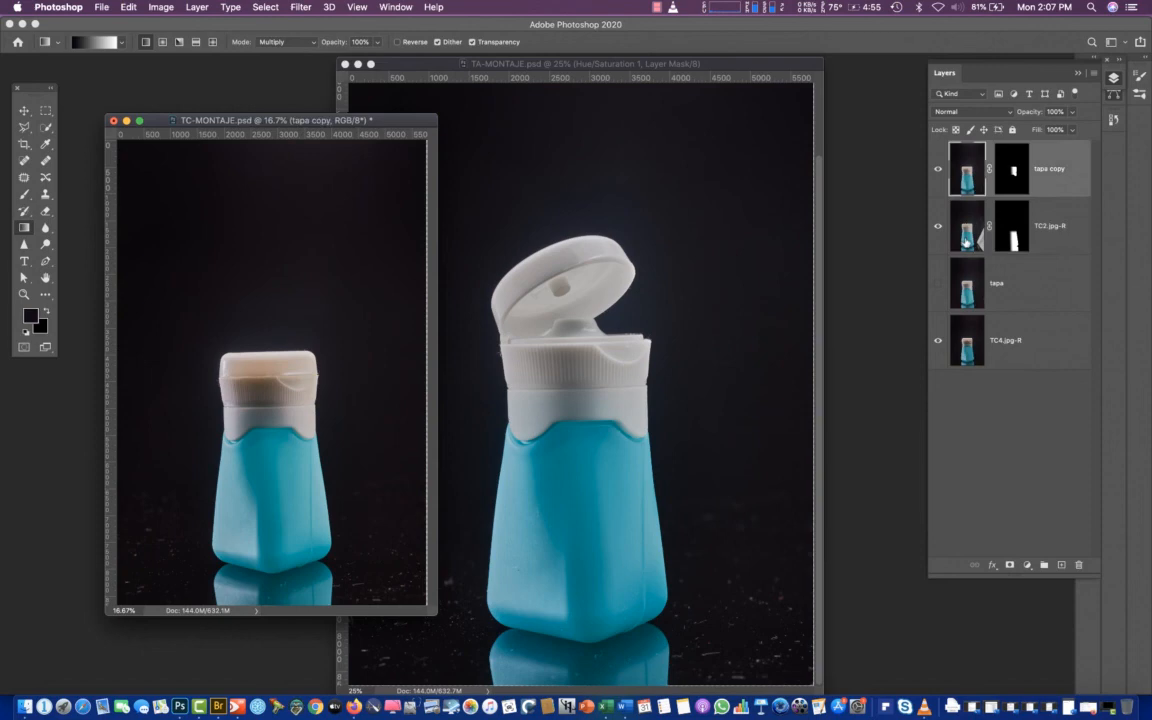
click(960, 290)
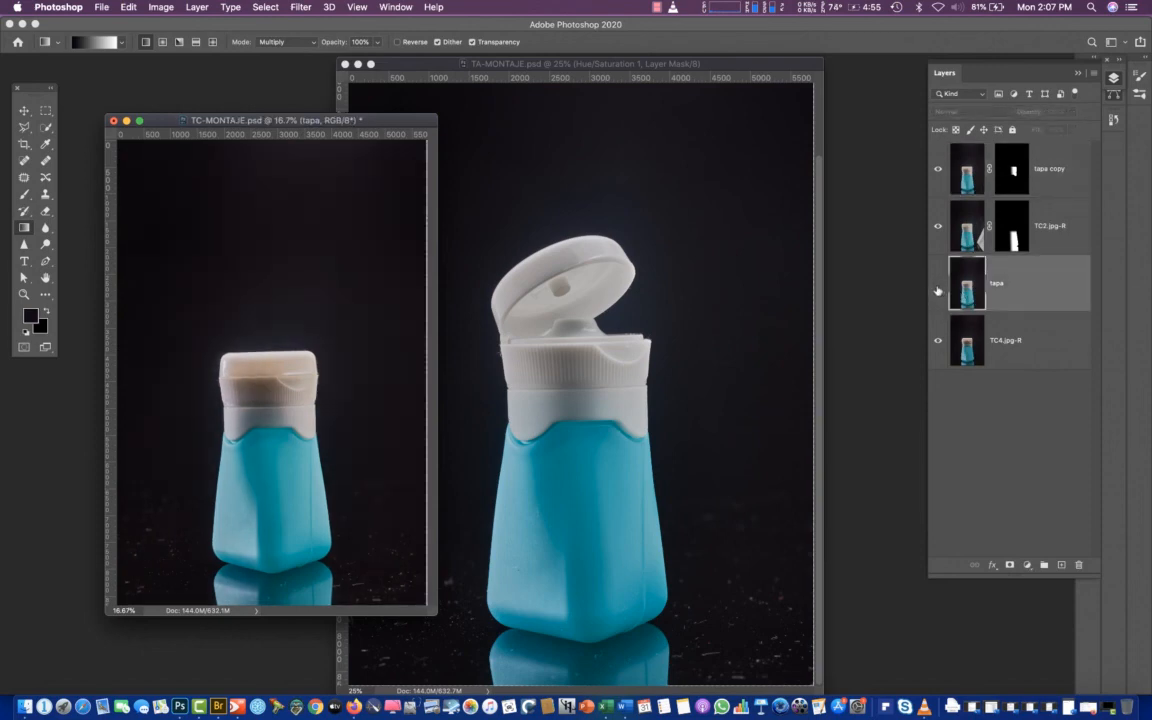
click(938, 289)
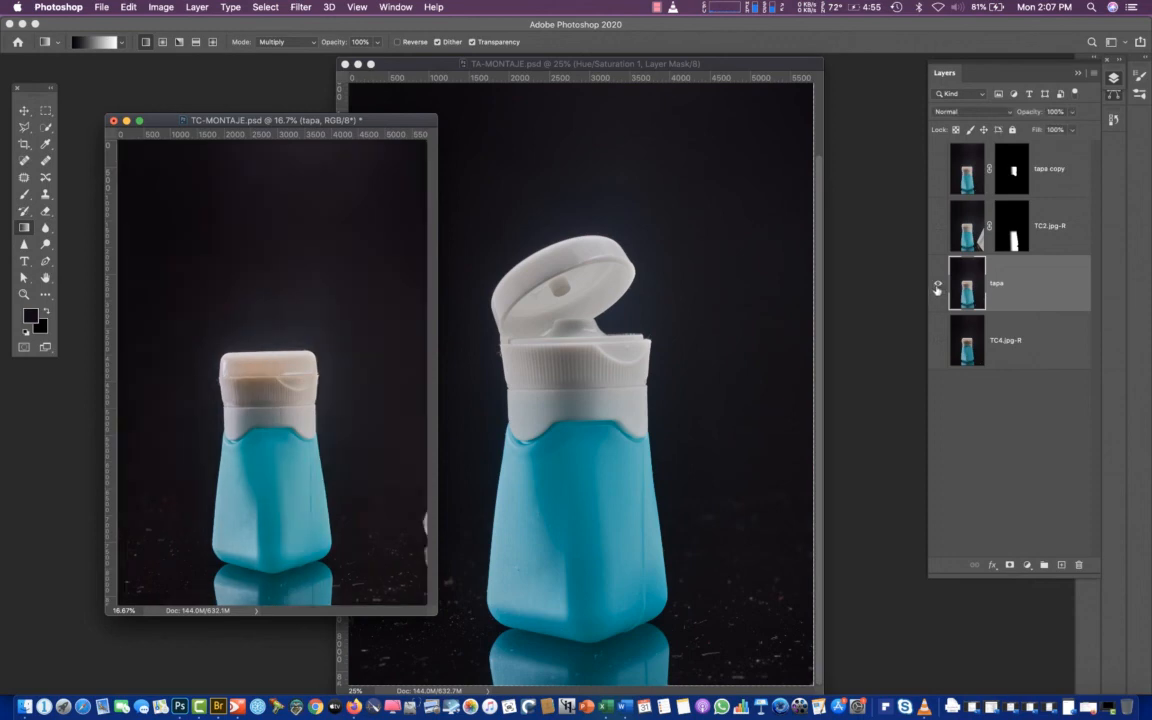
alt+click(938, 289)
alt+click(936, 288)
alt+click(937, 289)
alt+click(938, 289)
alt+click(937, 289)
alt+click(937, 288)
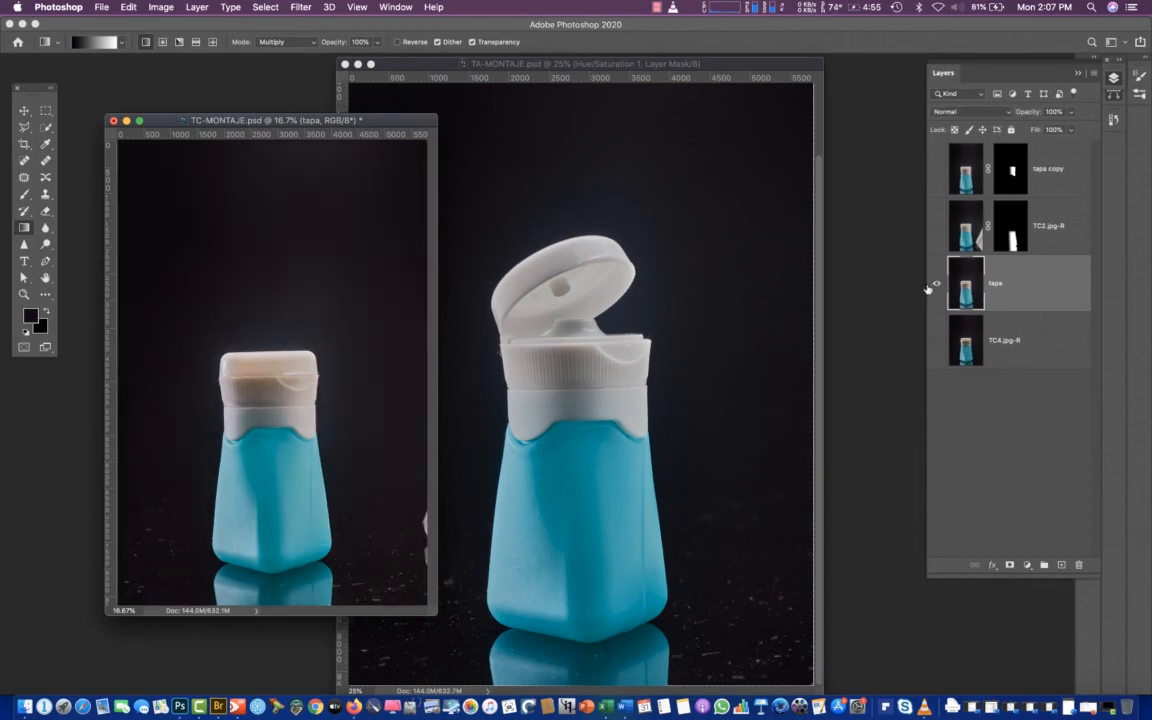
alt+click(936, 289)
alt+click(937, 289)
alt+click(937, 288)
Move the tapa layer to the top of the stack, make it visible, and hide it with a black layer mask
drag(966, 296, 968, 162)
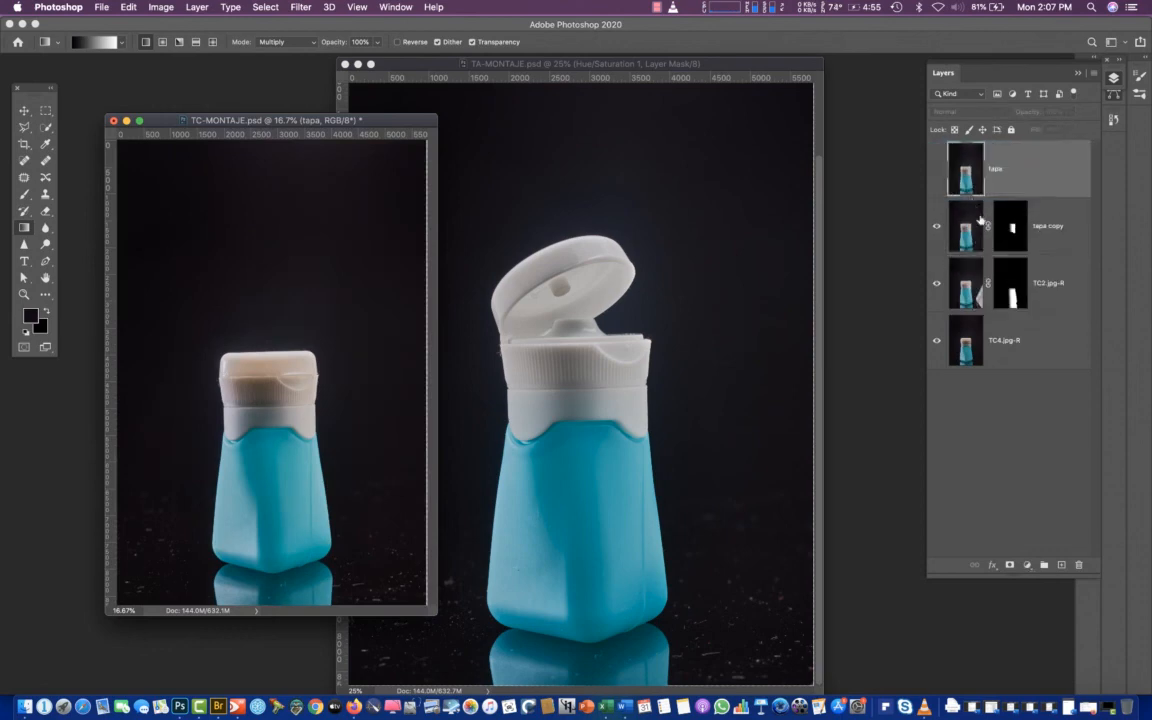
click(936, 168)
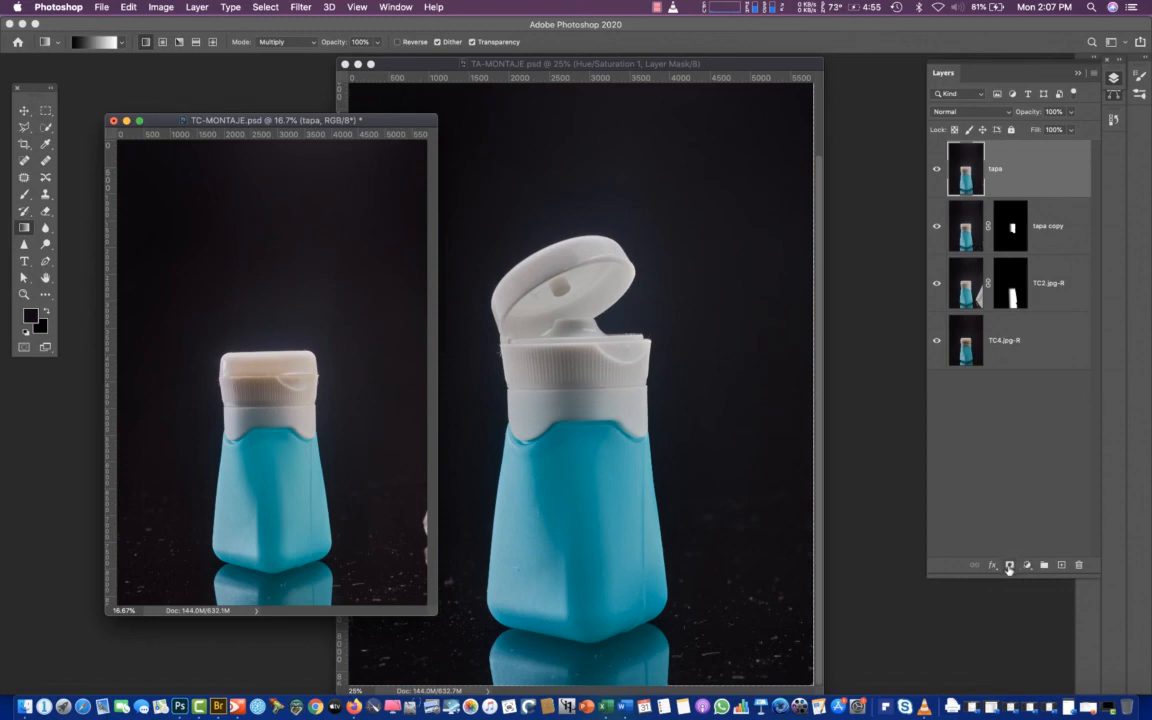
alt+click(1009, 567)
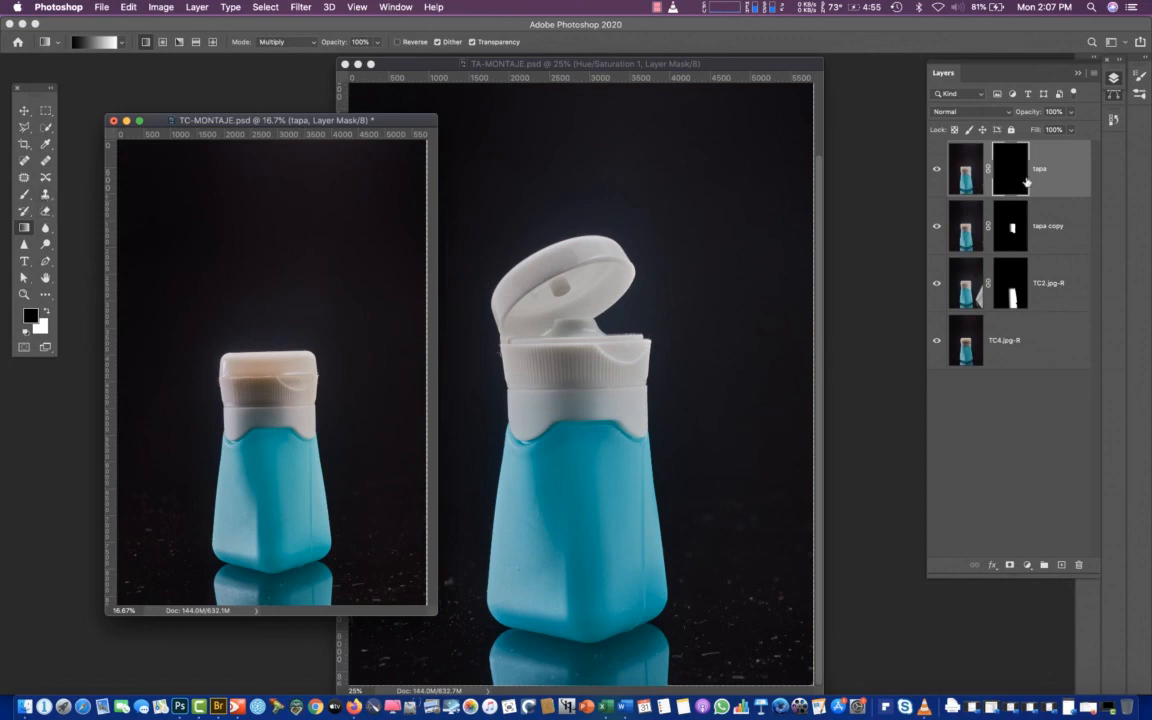
shift+click(1013, 175)
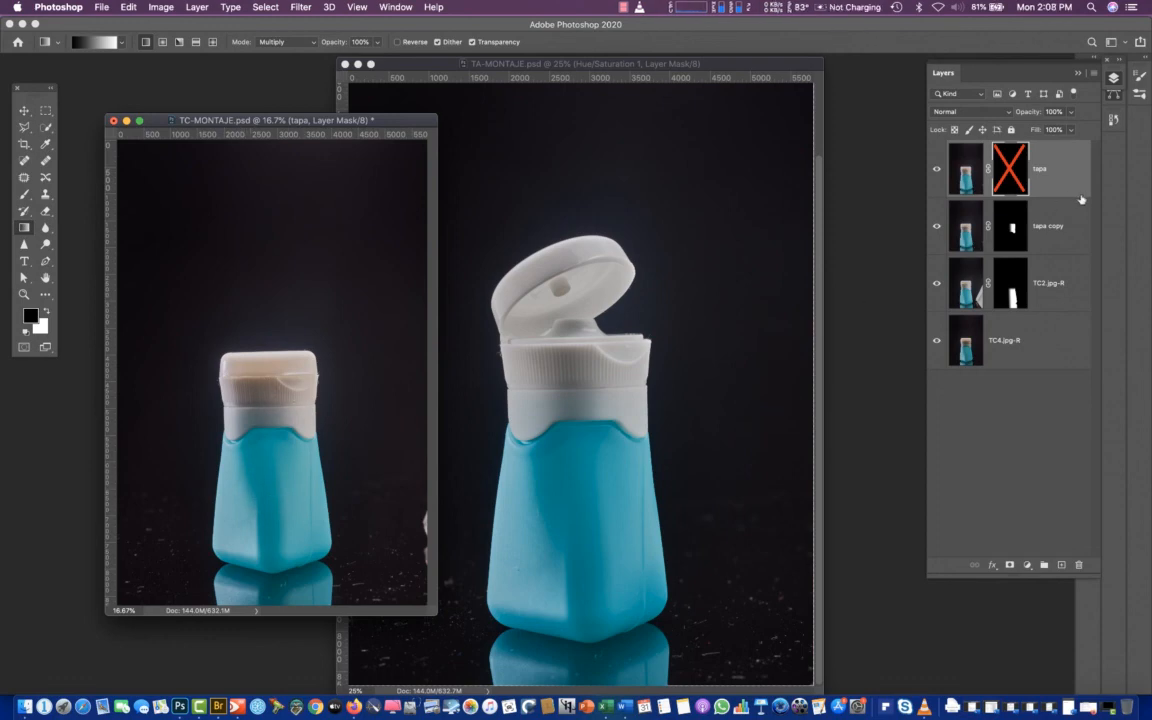
shift+click(1013, 183)
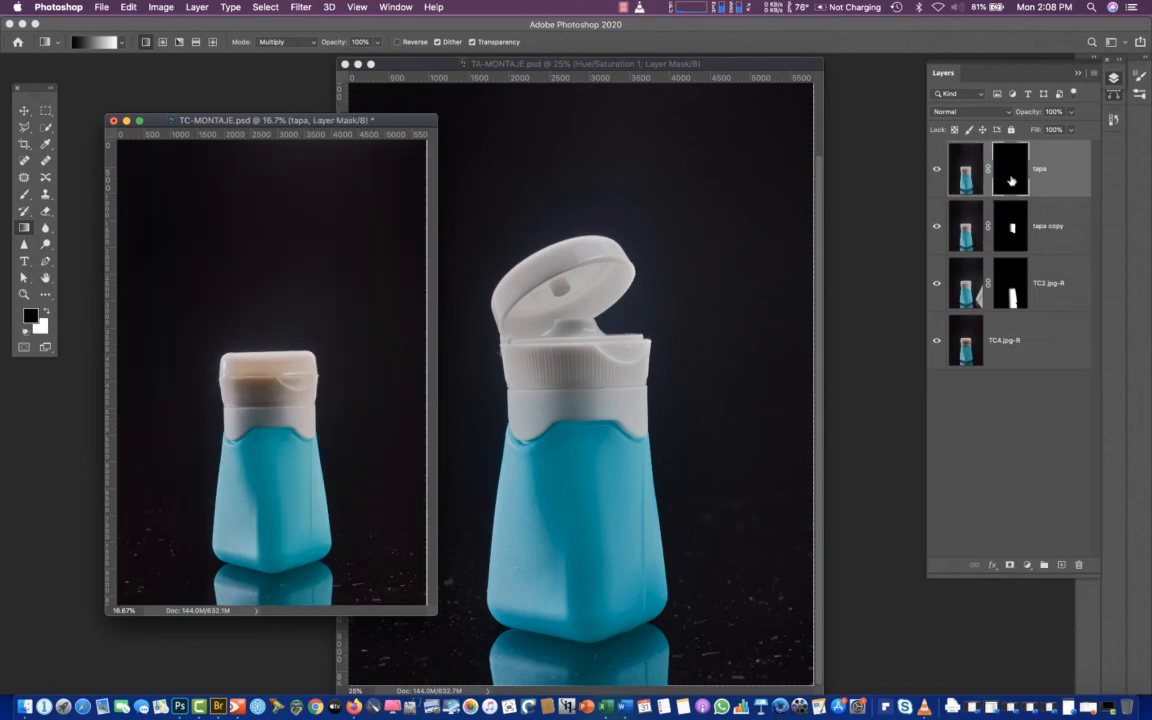
Paint white on the tapa mask over the neck and upper body with a soft 1279-pixel brush at 3% flow, and compare the result
click(24, 194)
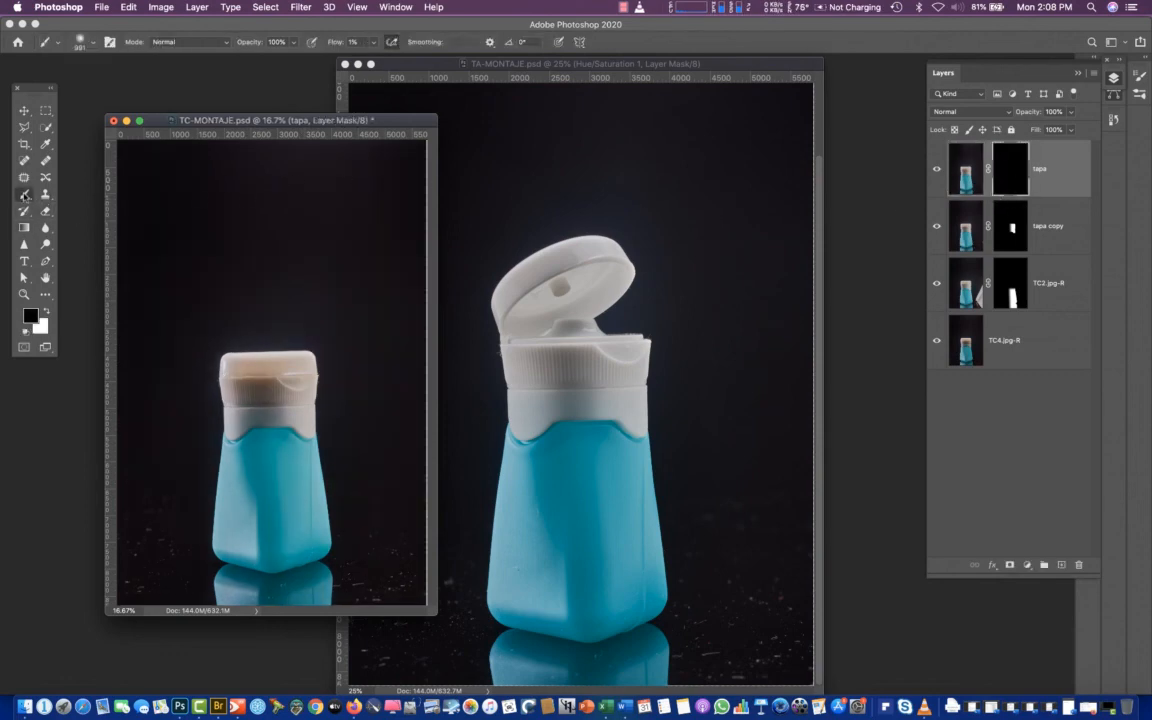
click(44, 311)
drag(373, 45, 377, 69)
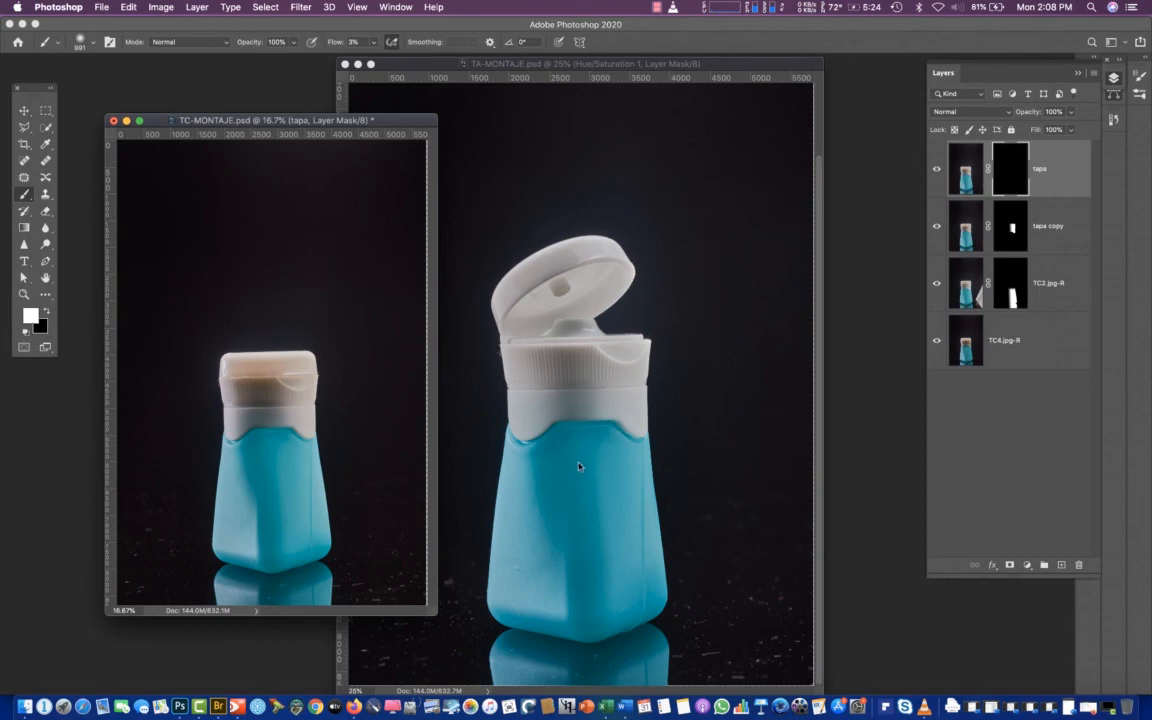
drag(262, 440, 284, 446)
drag(258, 445, 274, 445)
click(935, 171)
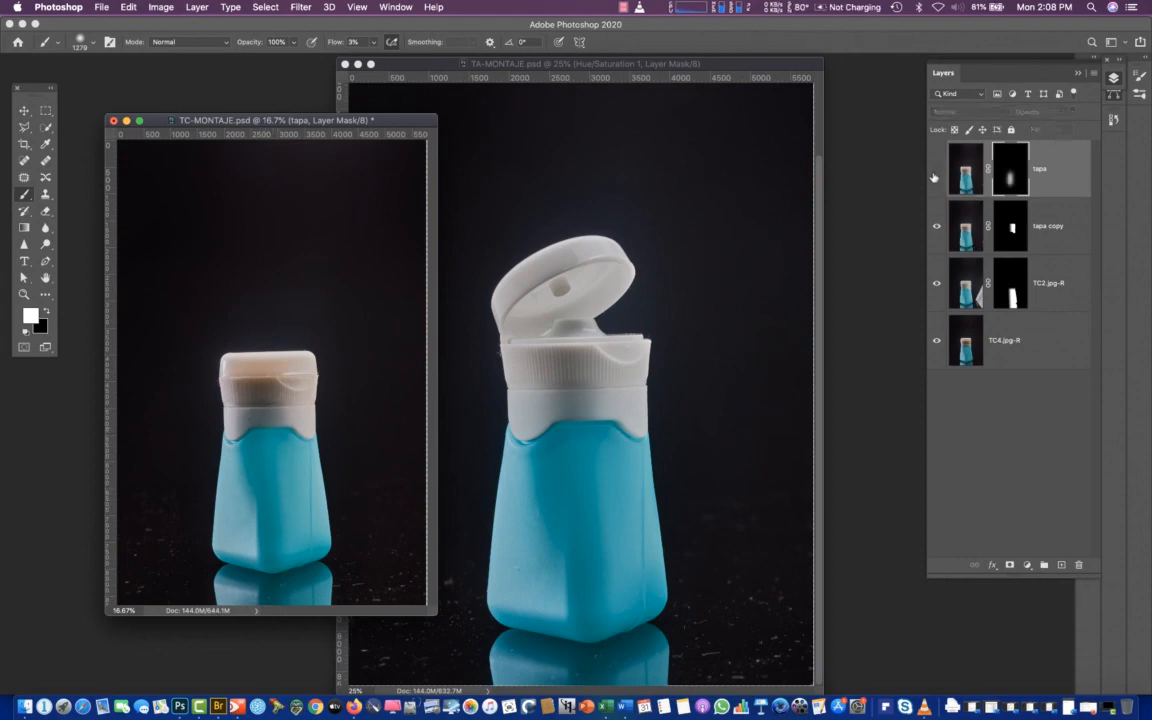
click(935, 171)
Extend the white brushwork on the tapa mask from the neck down the bottle's front edge, and compare by toggling the layer
drag(285, 413, 281, 476)
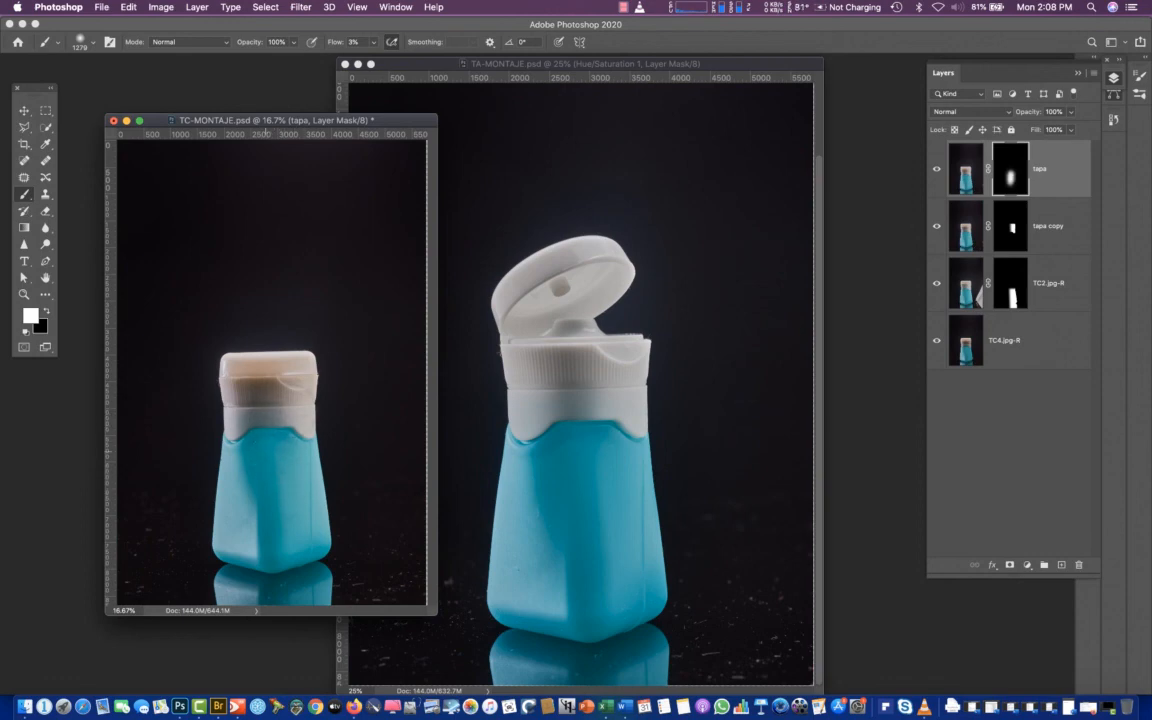
drag(281, 533, 280, 485)
click(938, 170)
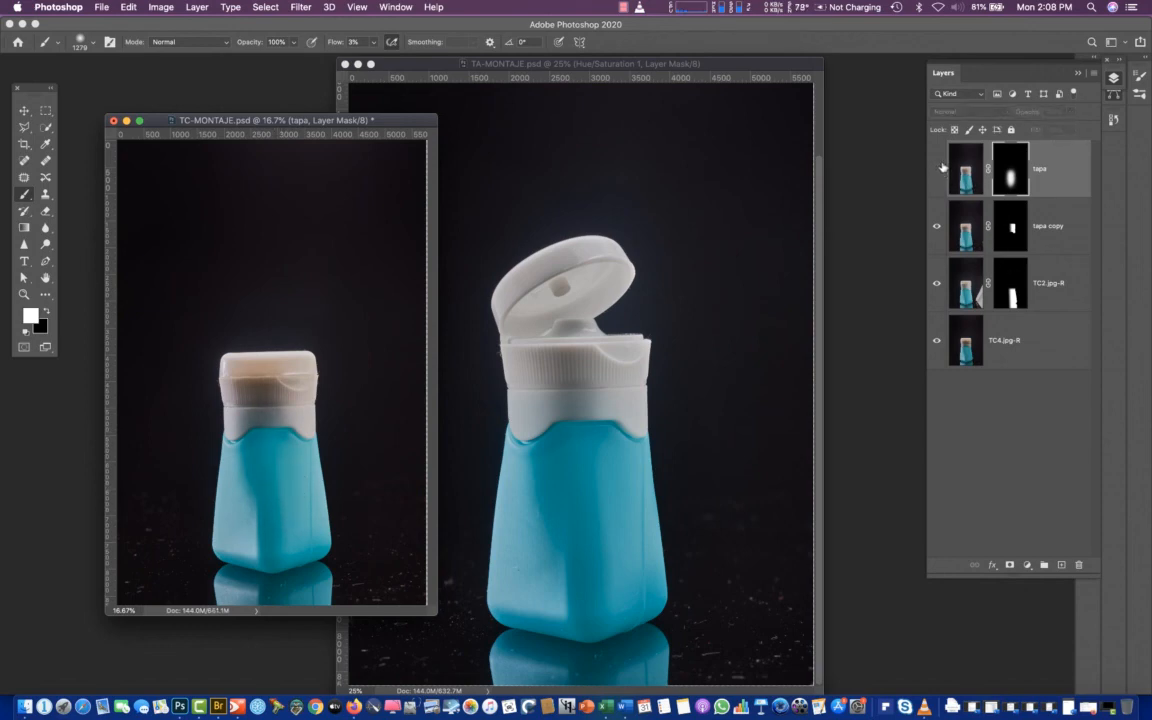
click(937, 170)
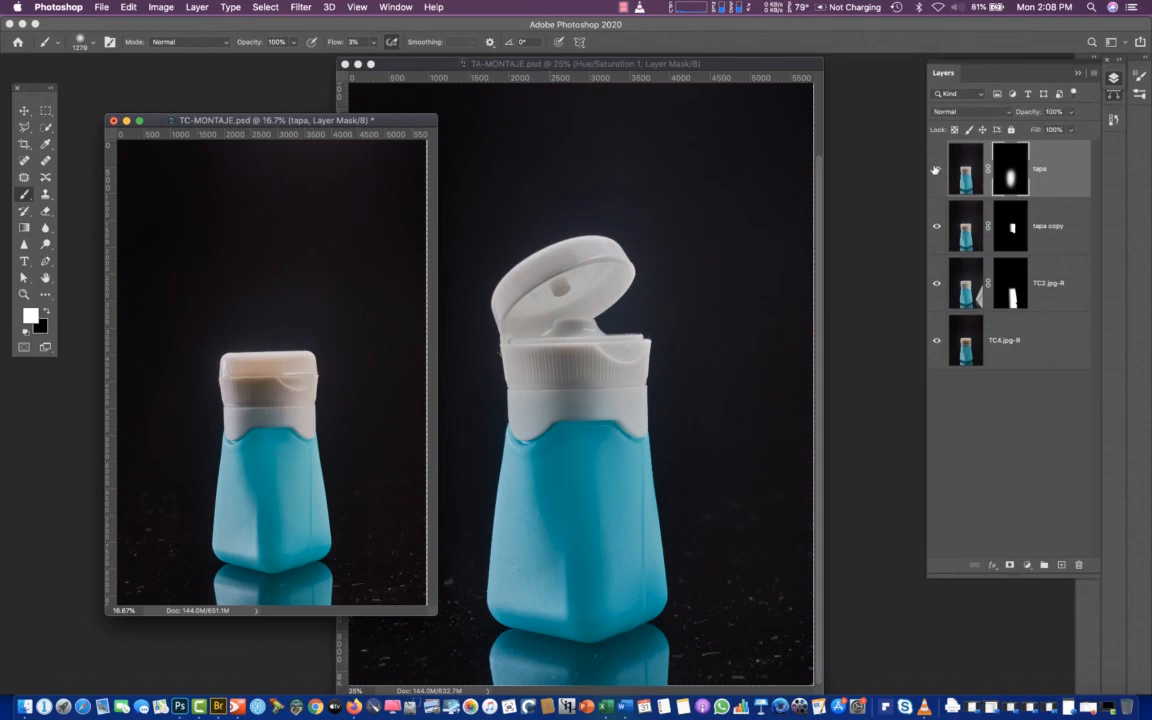
click(937, 170)
click(937, 170)
Brush more white into the tapa mask across the cap's lower part and neck, and inspect the mask on its own
click(967, 181)
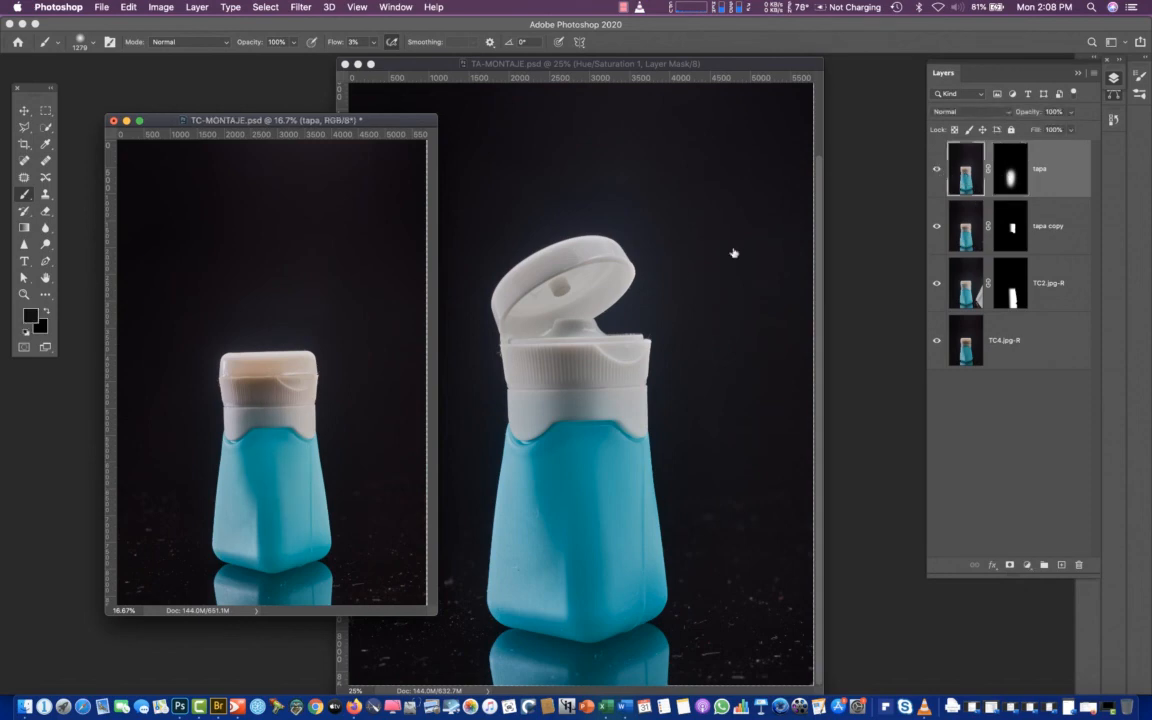
click(1010, 176)
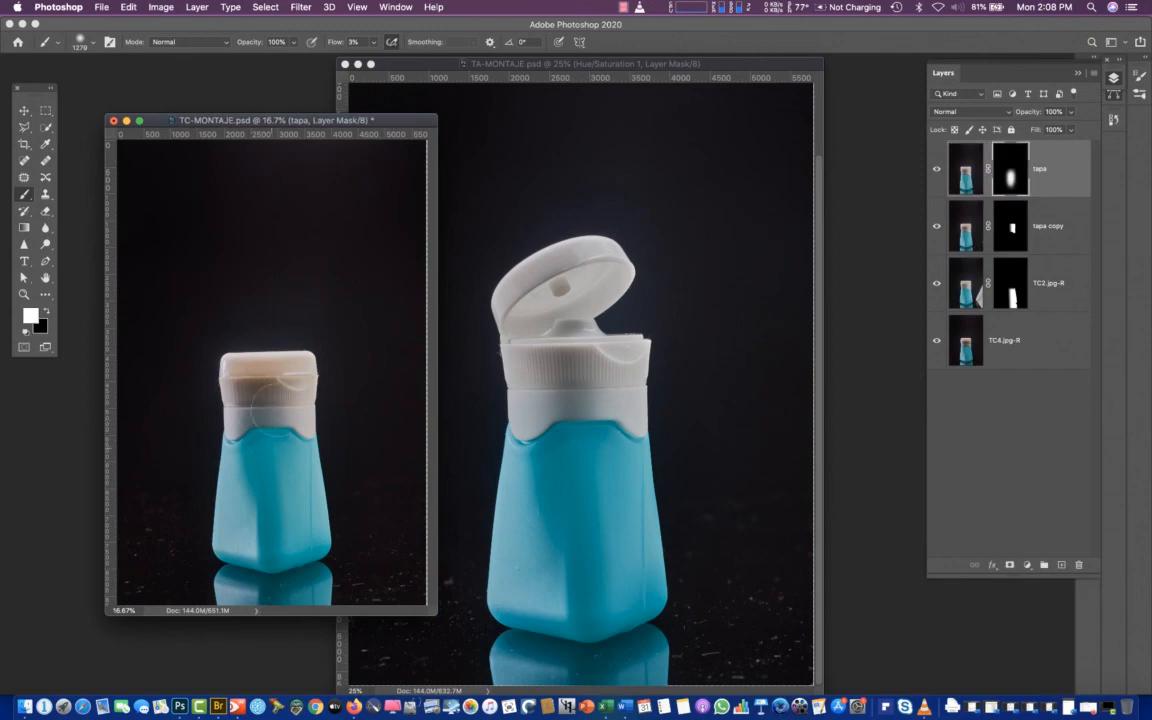
mouse_move(279, 405)
mouse_down()
mouse_move(244, 446)
mouse_move(260, 411)
mouse_move(253, 431)
mouse_up()
click(972, 184)
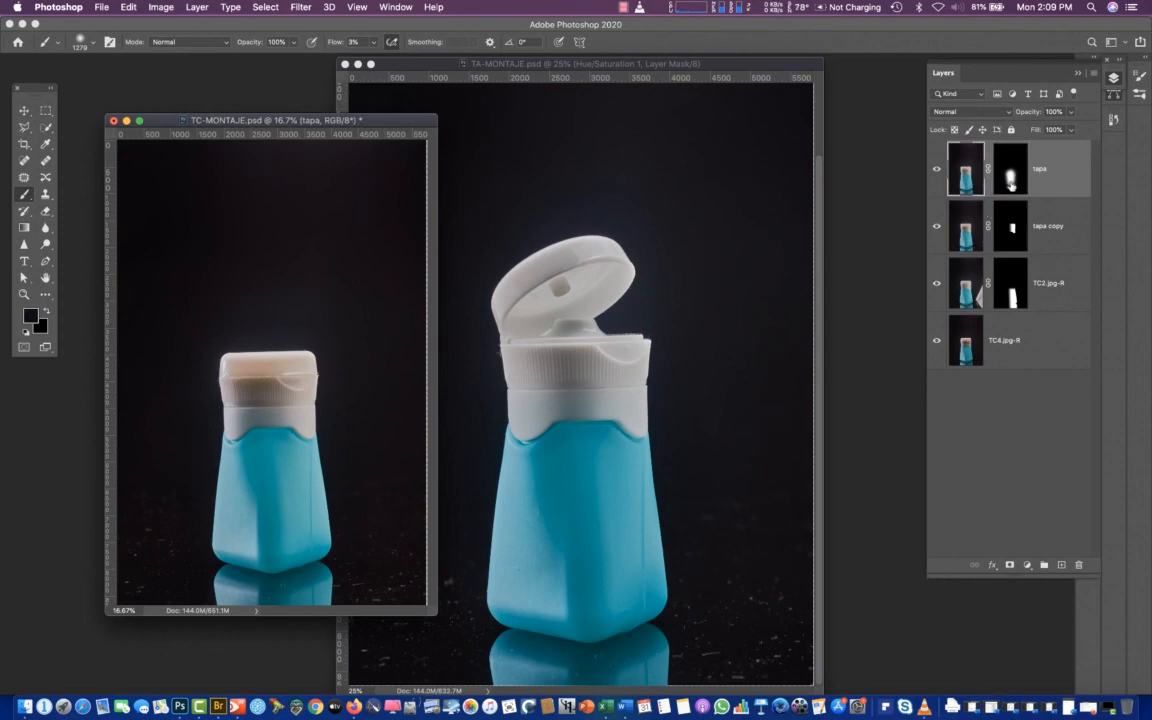
alt+click(1010, 187)
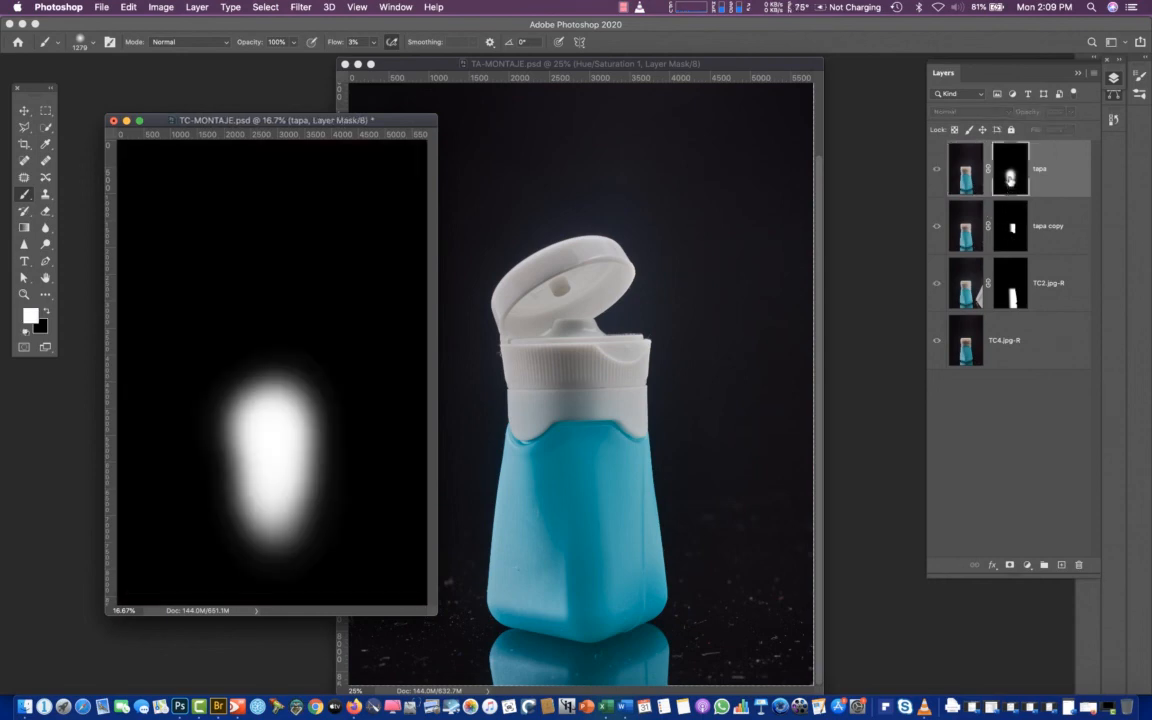
alt+click(1011, 184)
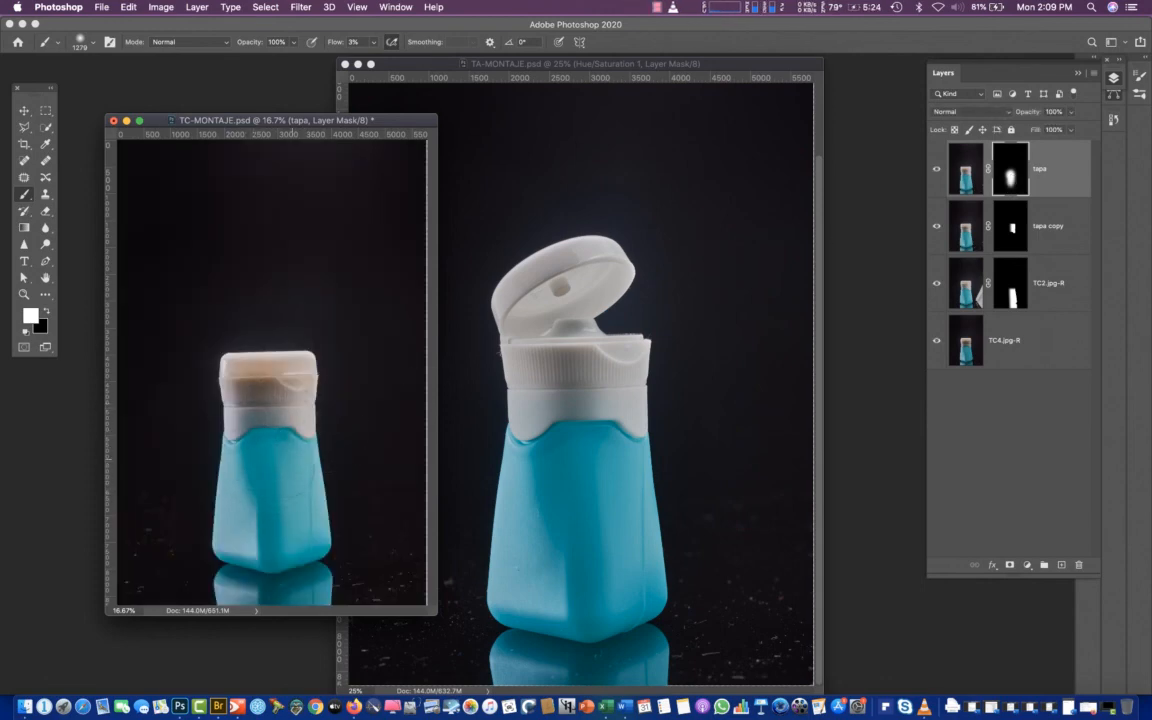
View the masked tapa copy and tapa layers in isolation, and restore the display of all layers
alt+click(937, 229)
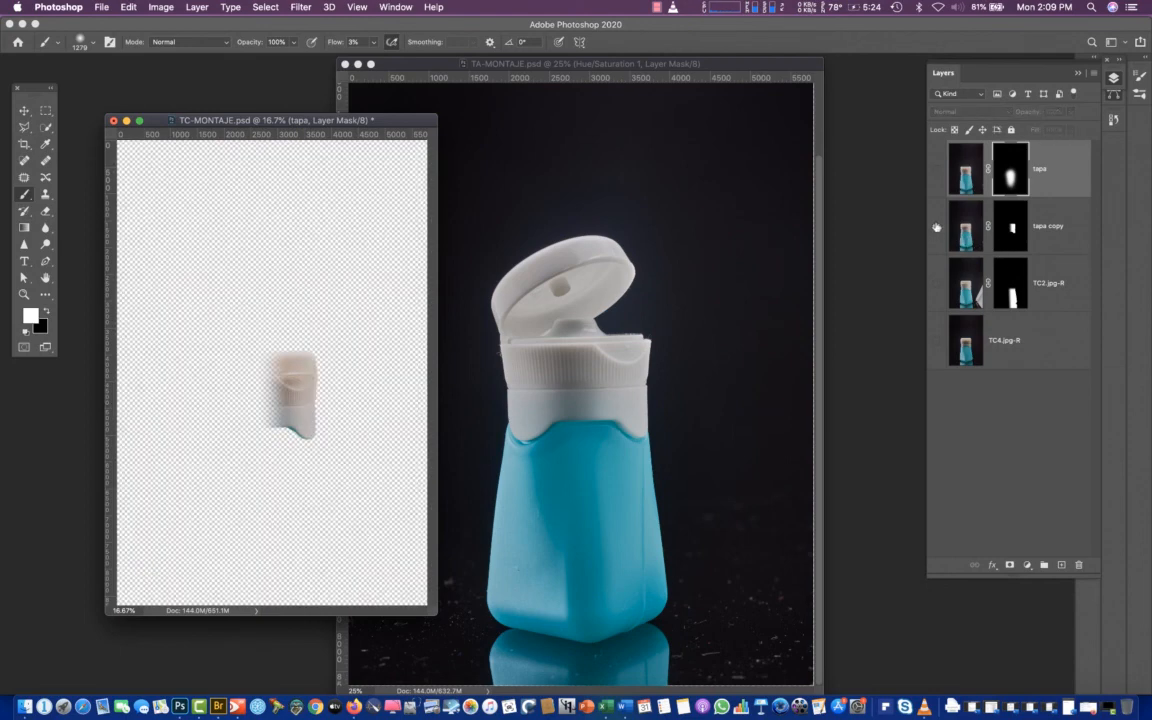
alt+click(937, 227)
alt+click(937, 226)
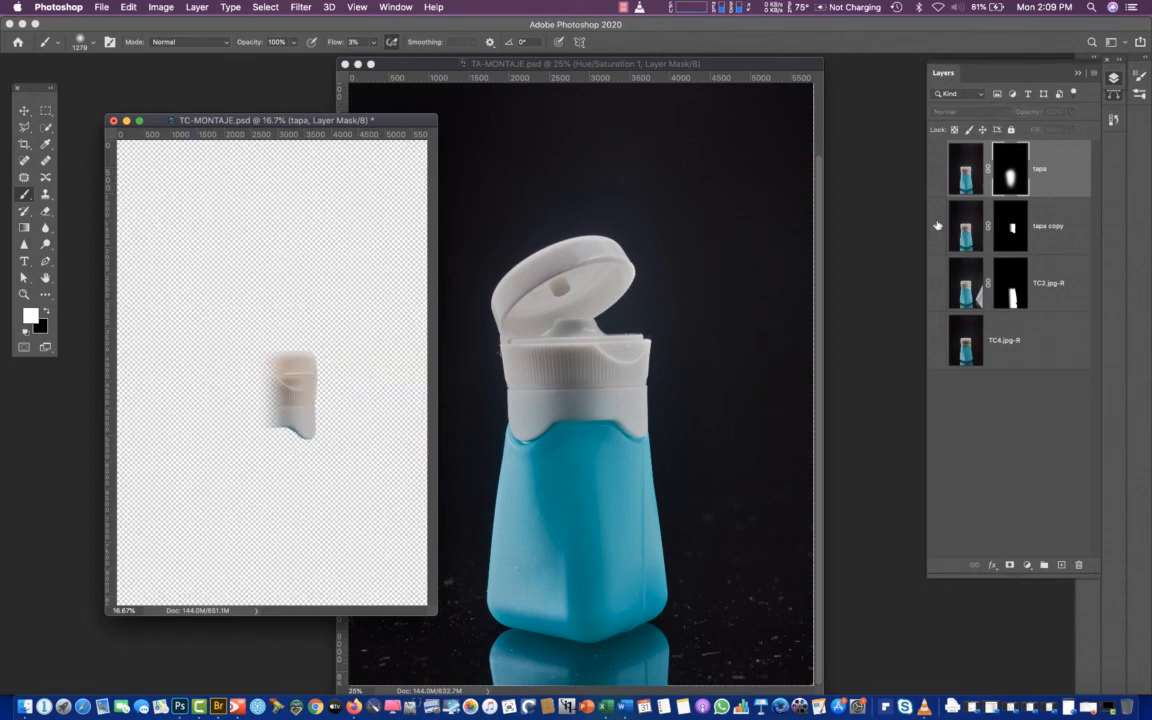
alt+click(937, 227)
alt+click(936, 171)
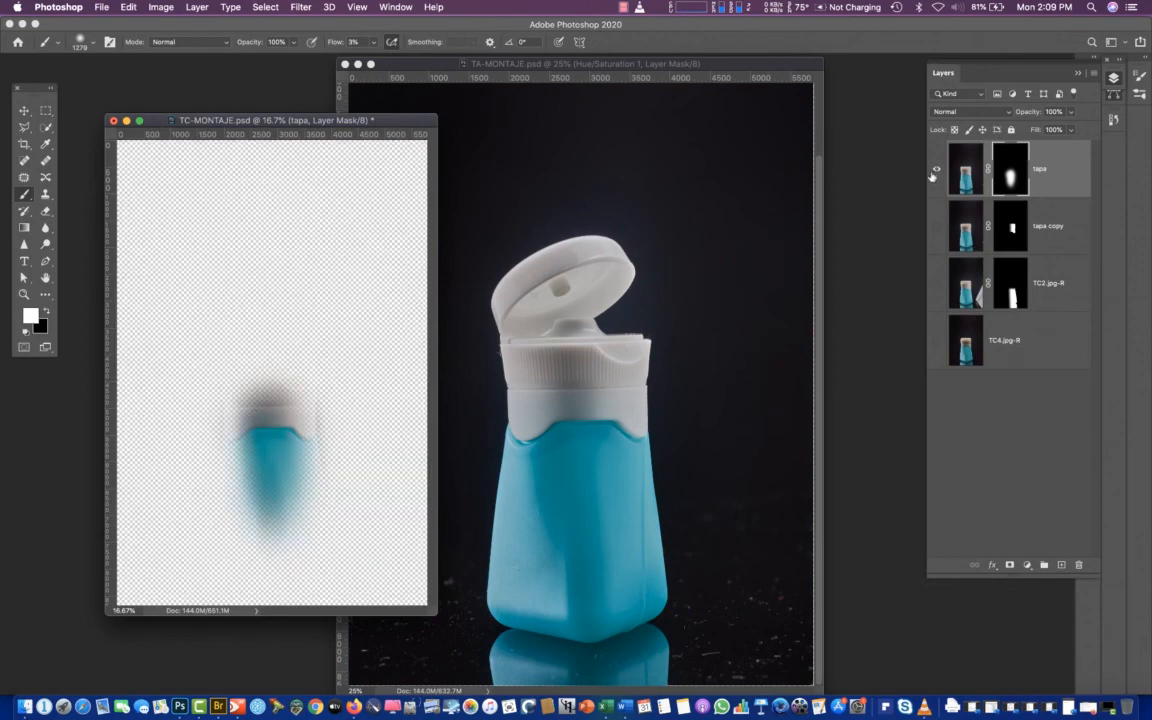
alt+click(936, 171)
alt+click(934, 171)
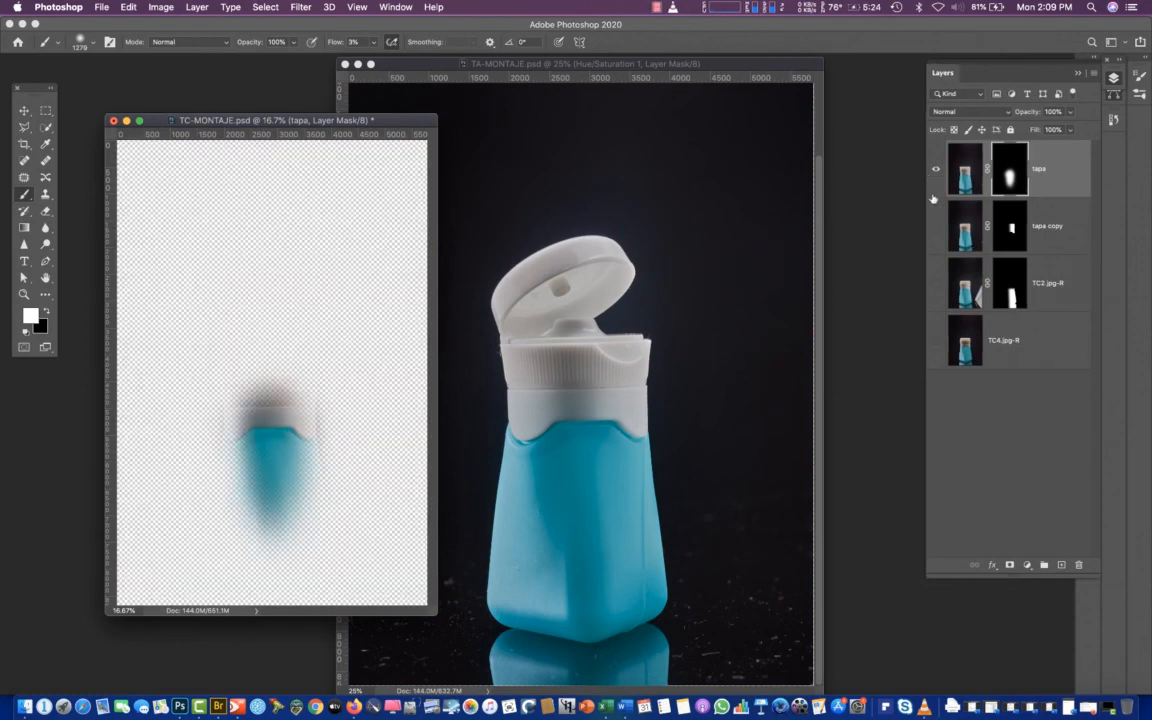
alt+click(936, 171)
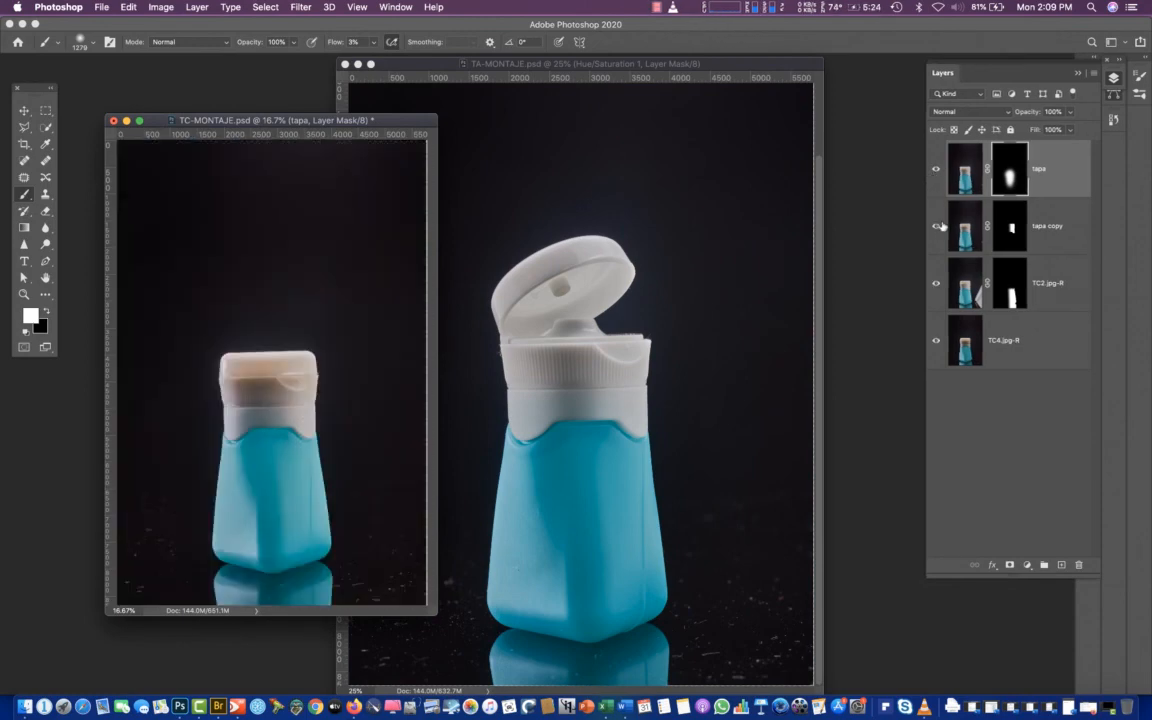
Toggle the tapa copy and TC2.jpg-R layers off and on to compare their contributions to the composite
alt+click(936, 226)
alt+click(935, 228)
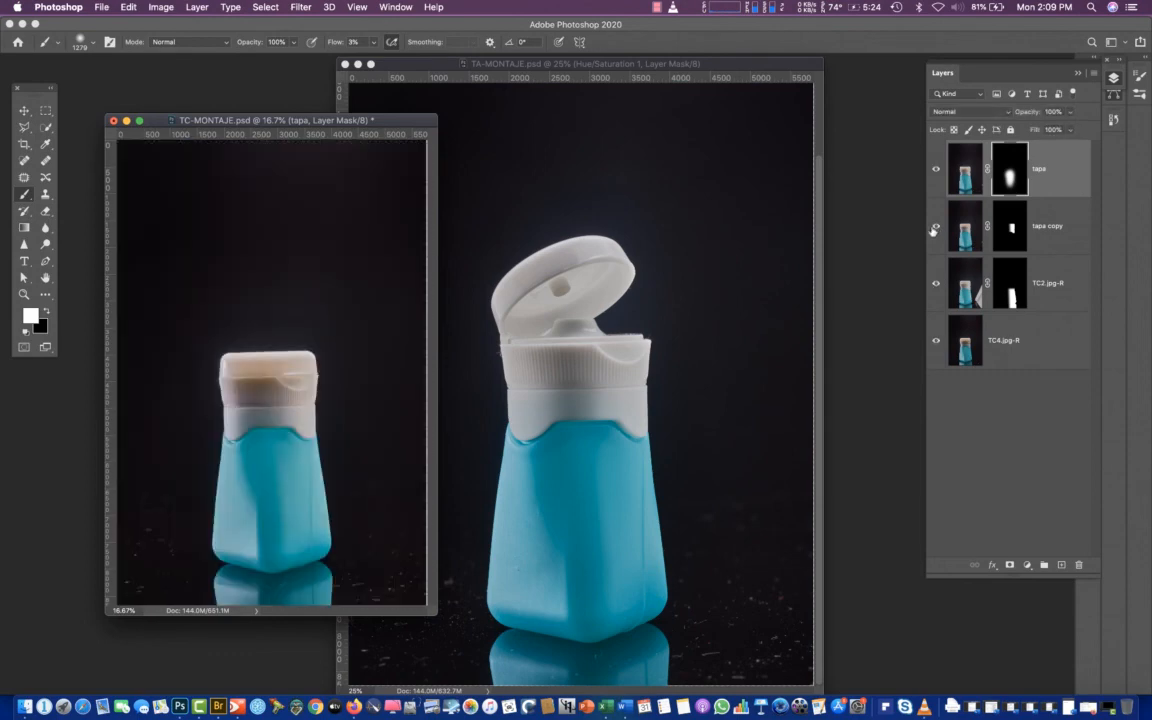
alt+click(936, 286)
alt+click(935, 286)
alt+click(935, 286)
alt+click(935, 286)
Group all four layers of TC-MONTAJE.psd, name the group montaje2, and expand it
shift+click(966, 355)
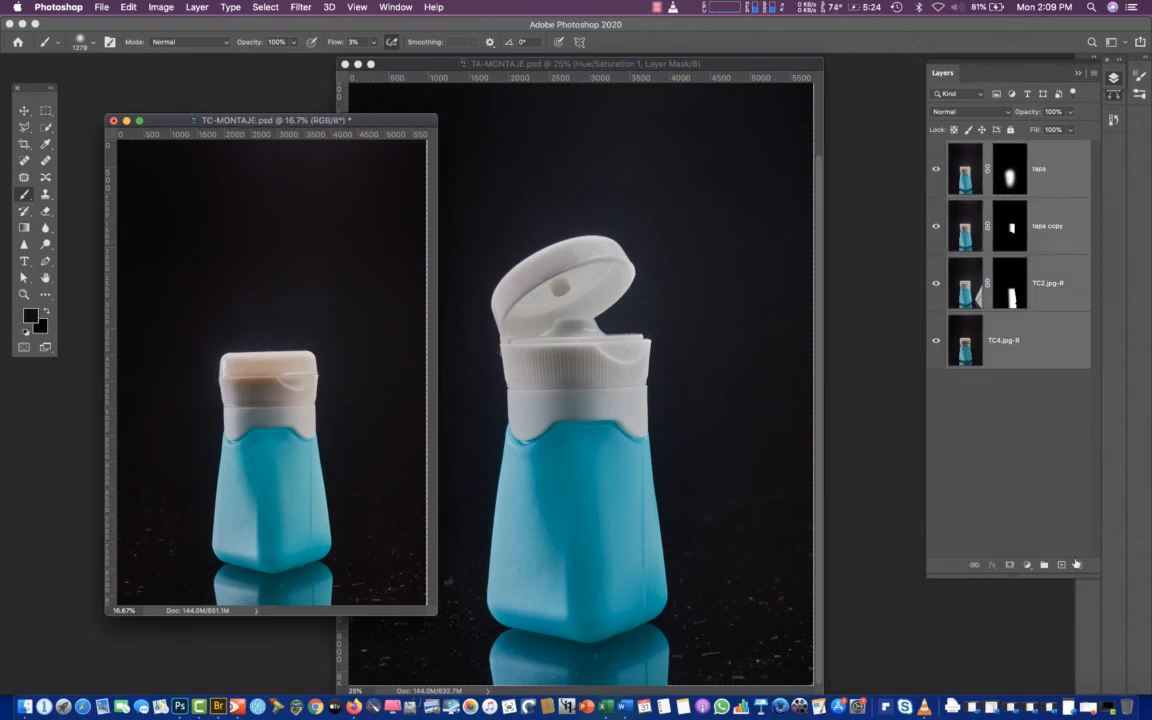
key(super+g)
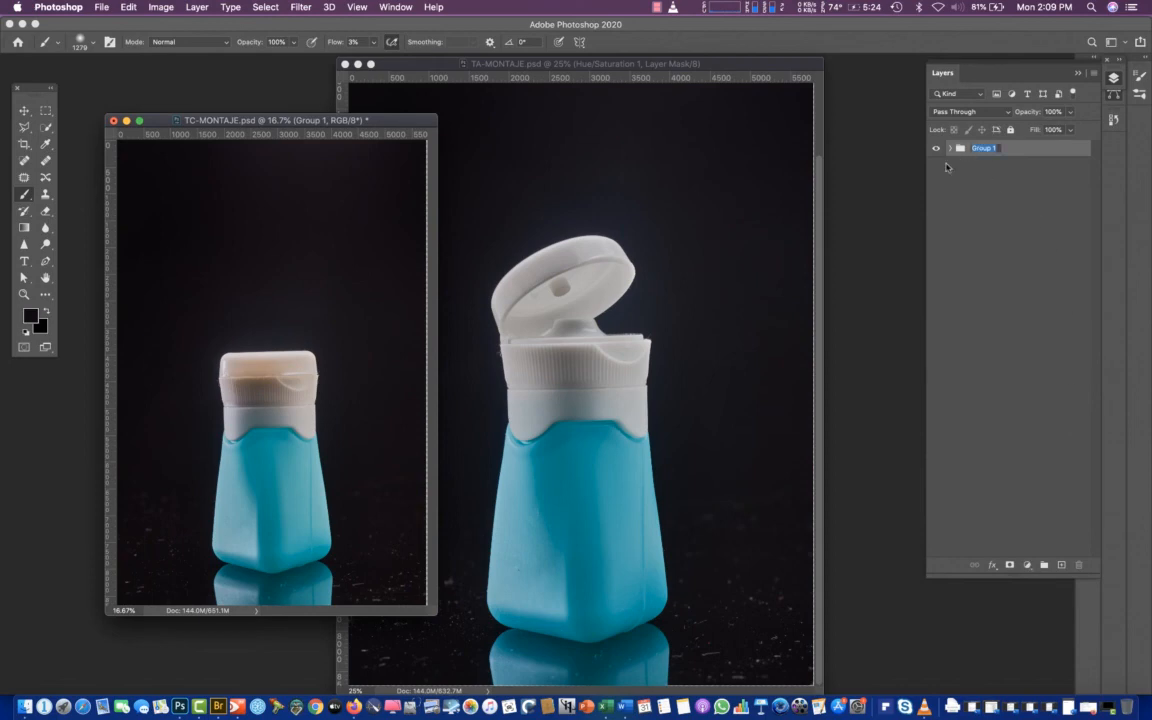
double_click(984, 150)
text(montaje2)
key(Return)
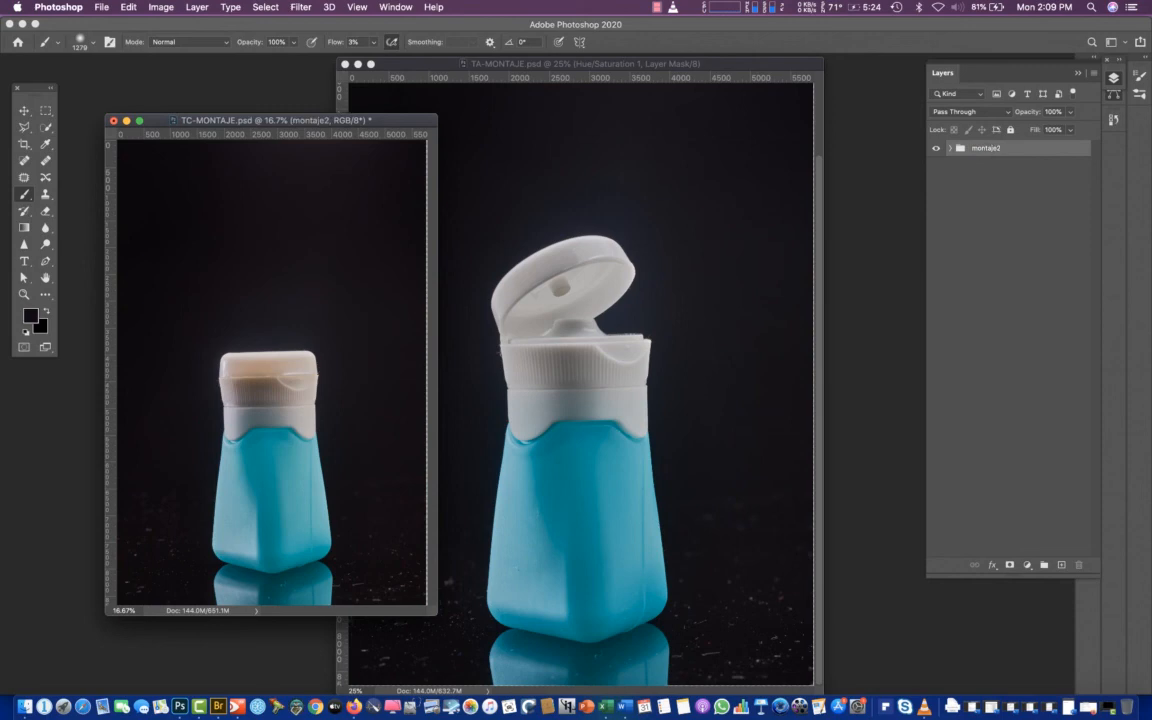
click(950, 148)
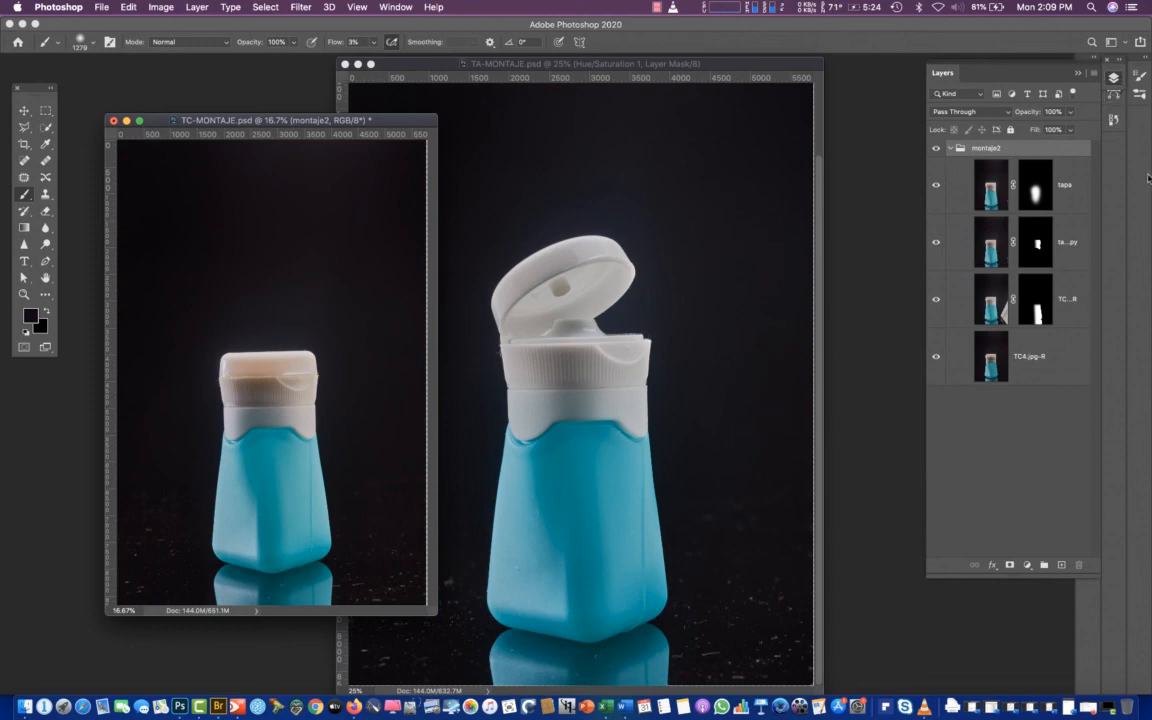
Load Path 1, the bottle outline, as a new anti-aliased selection with a 1-pixel feather
click(1113, 94)
click(955, 118)
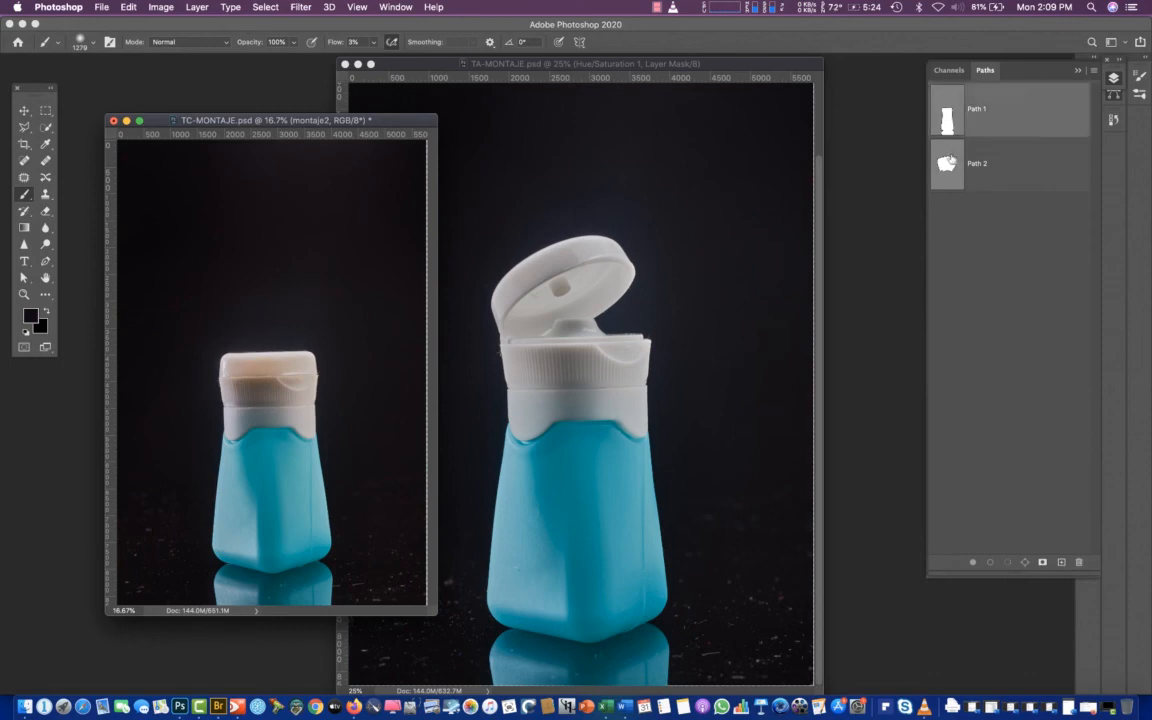
click(1094, 70)
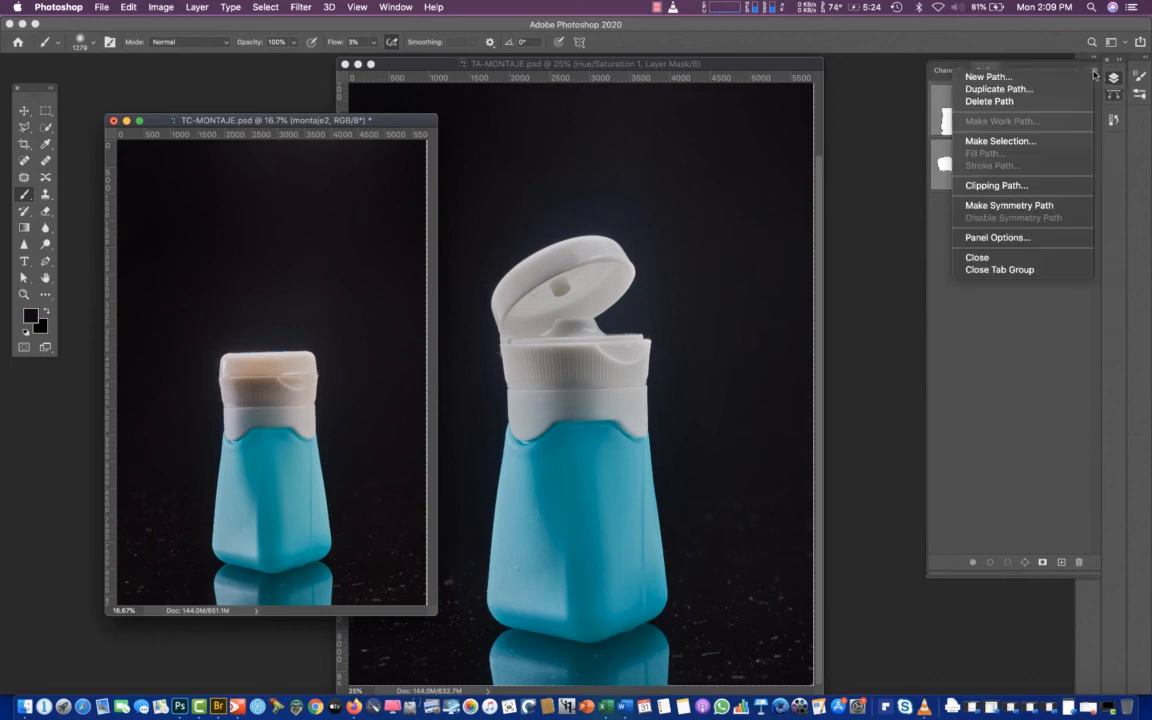
click(1029, 145)
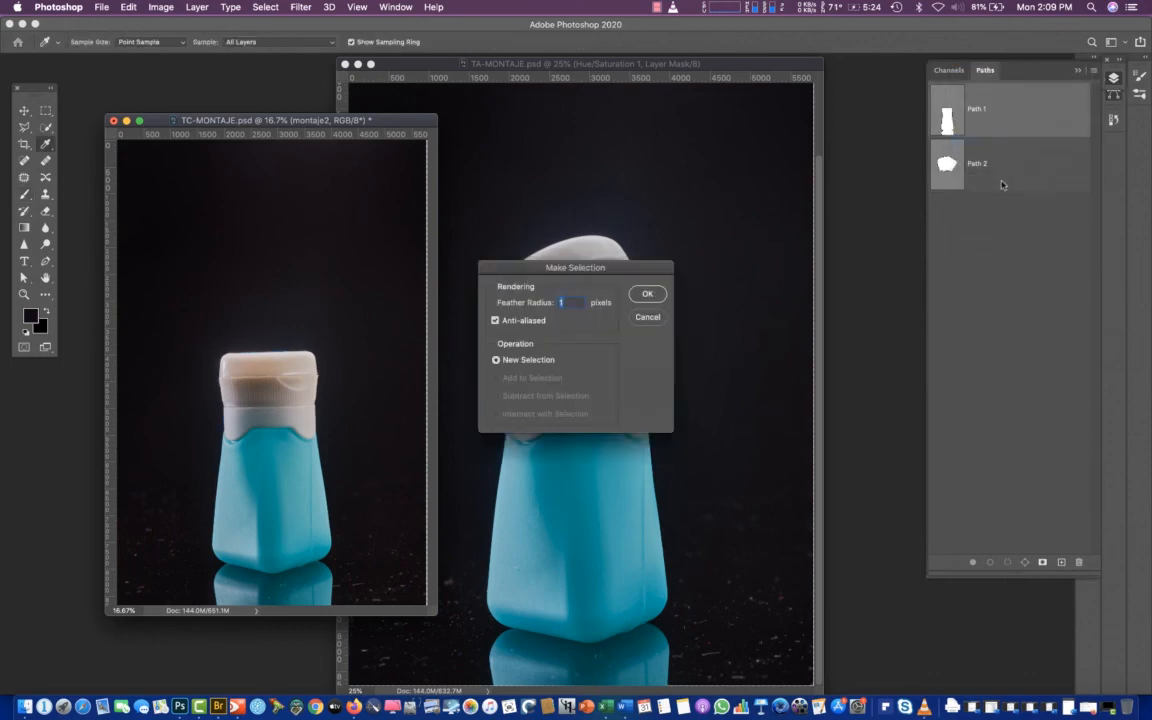
click(648, 294)
key(b)
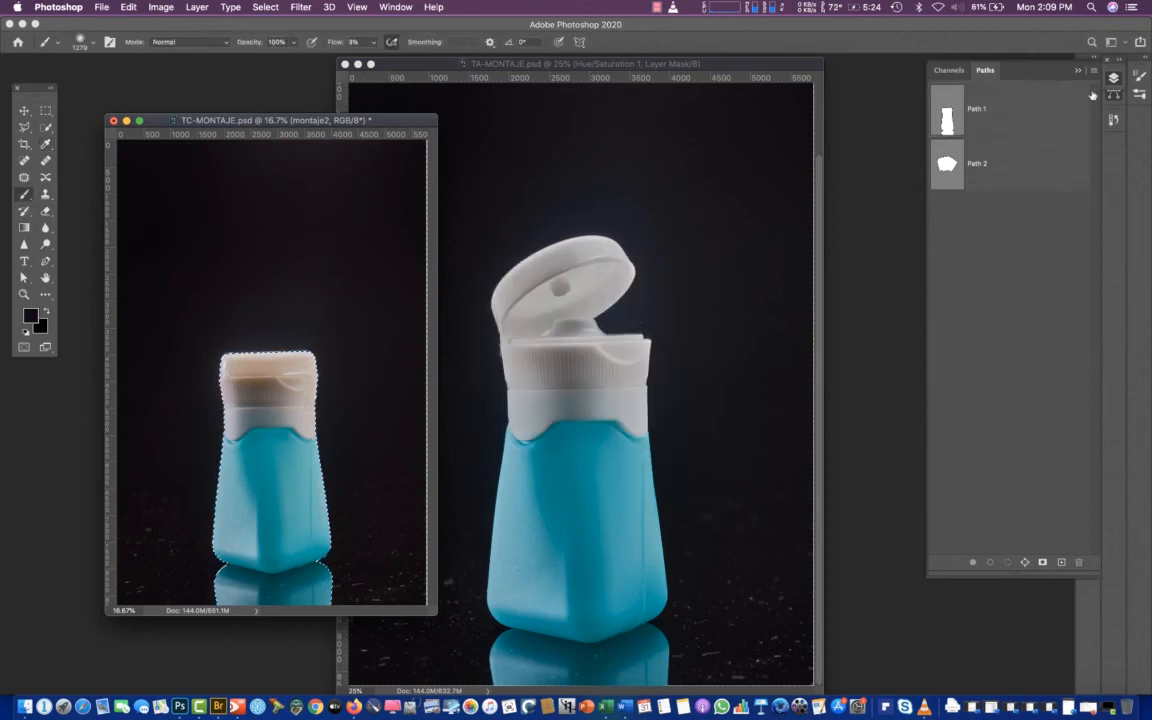
Try to load Path 2 around the cap as a new selection with a 1-pixel feather
click(970, 165)
click(1095, 73)
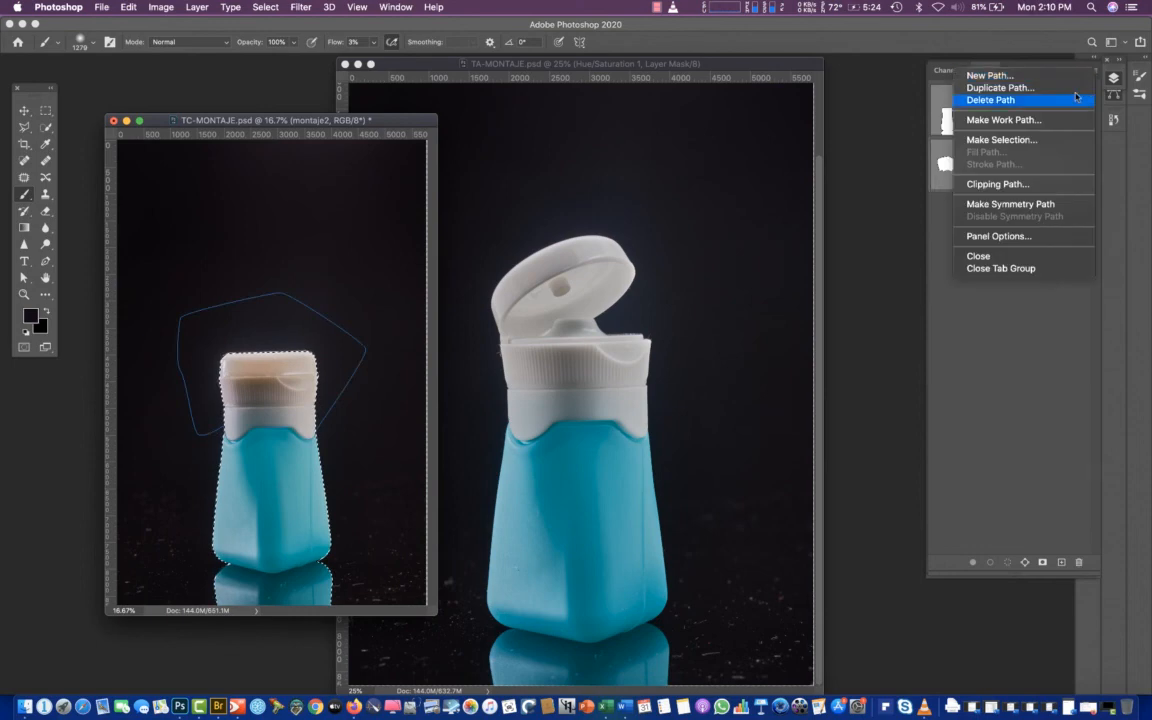
click(1003, 142)
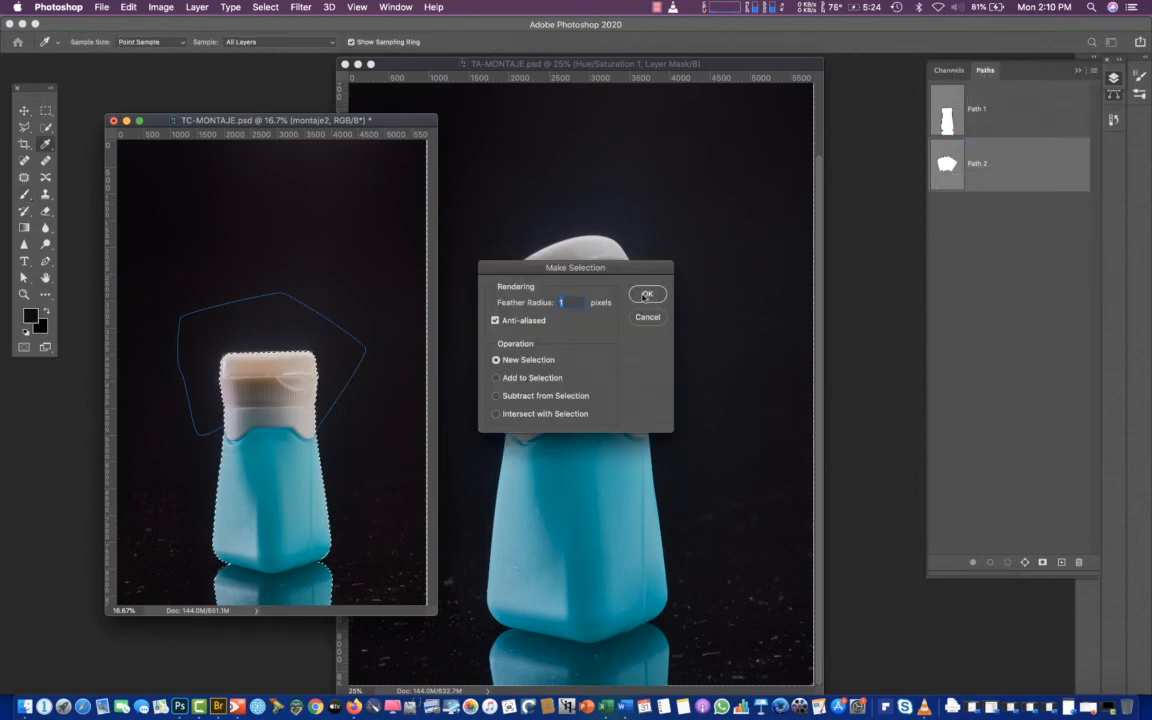
click(645, 295)
key(b)
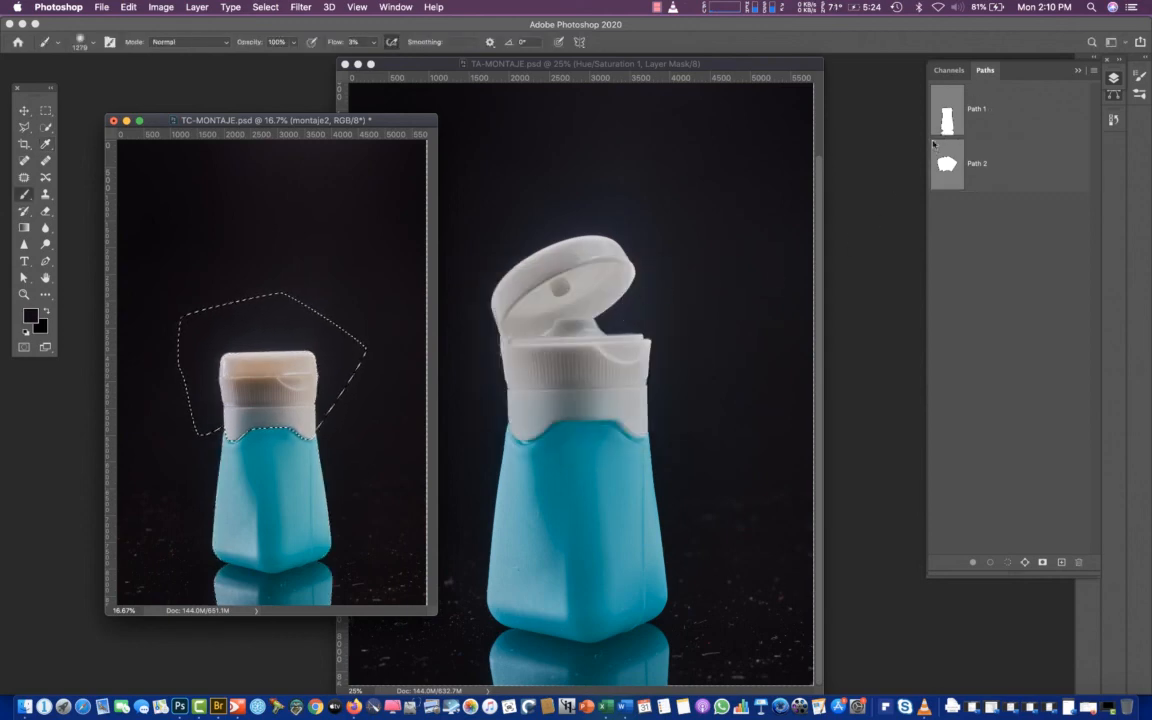
With the bottle outline selected, intersect Path 2 with the selection at a 1-pixel feather to isolate the cap, and return to the layers
super+click(955, 162)
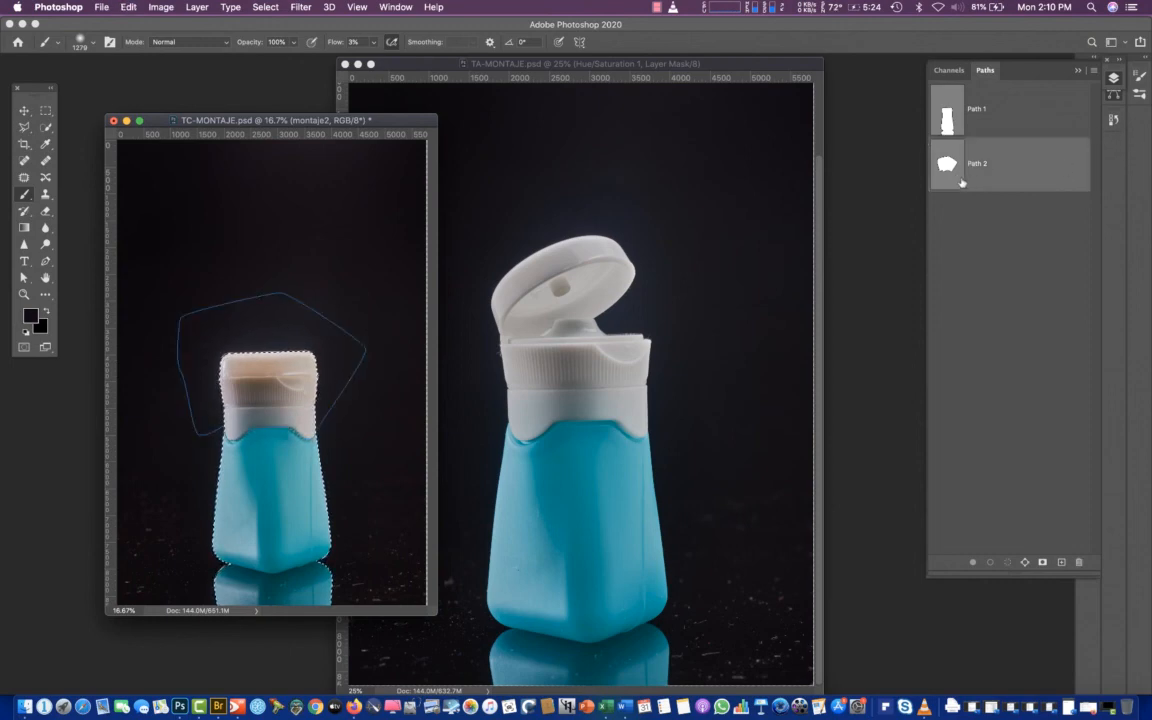
click(1093, 71)
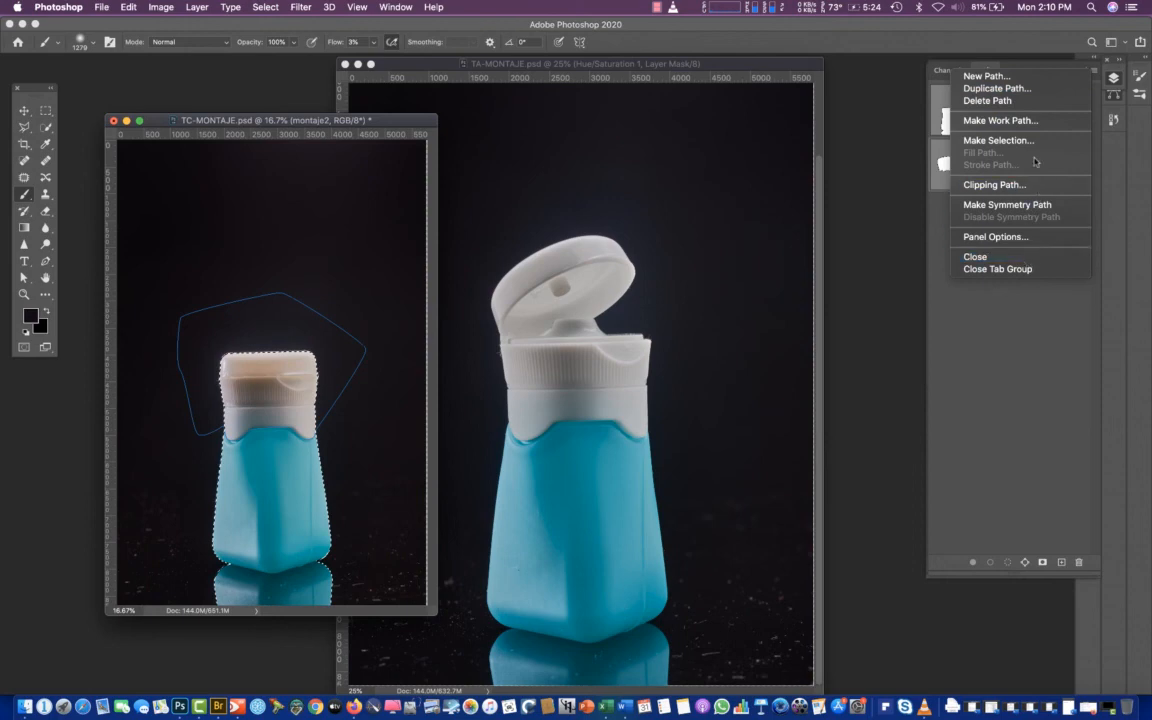
click(998, 140)
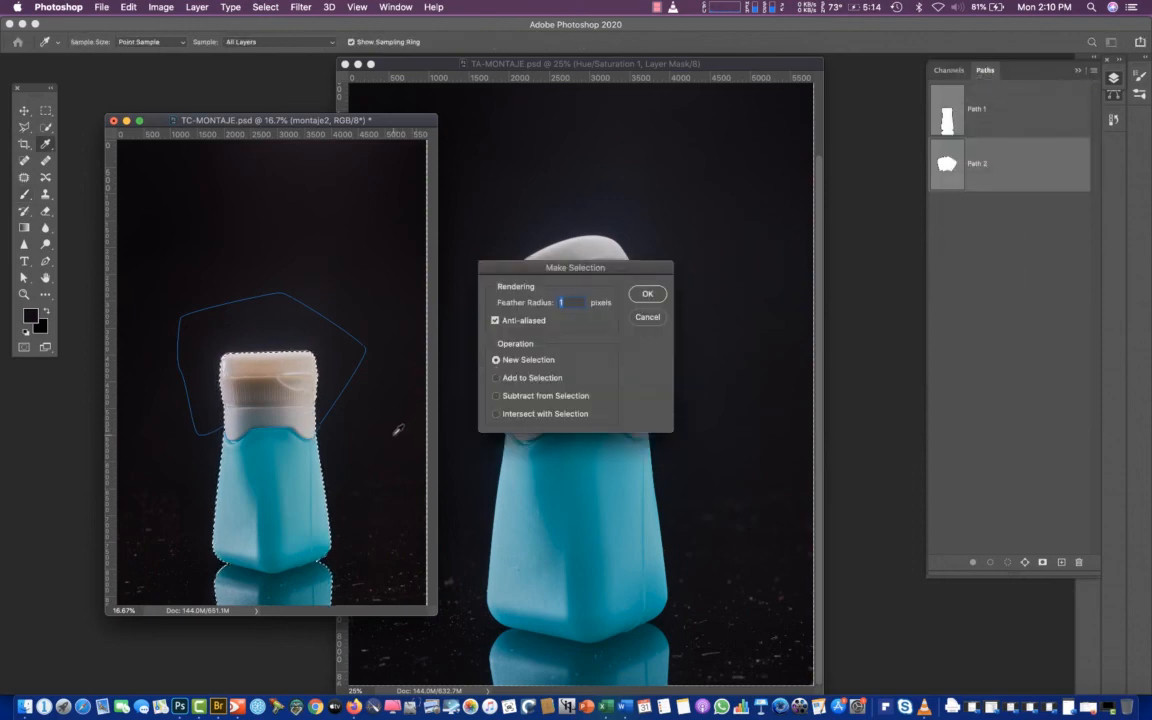
click(496, 413)
click(647, 294)
key(b)
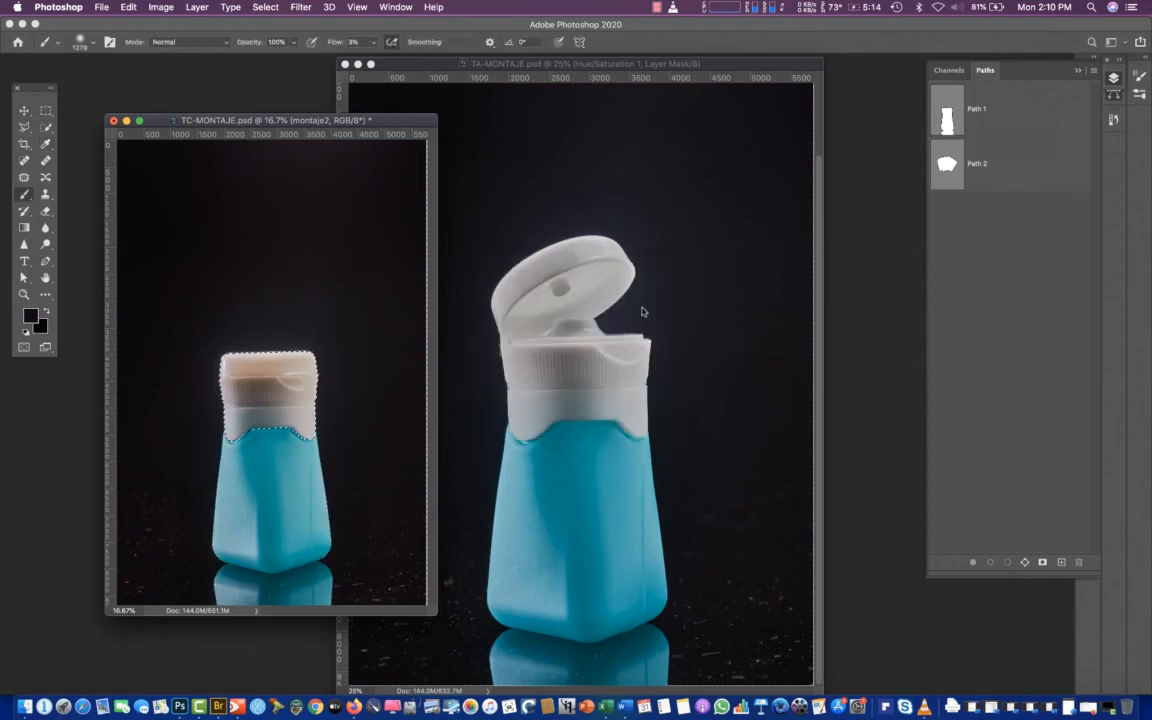
click(1115, 79)
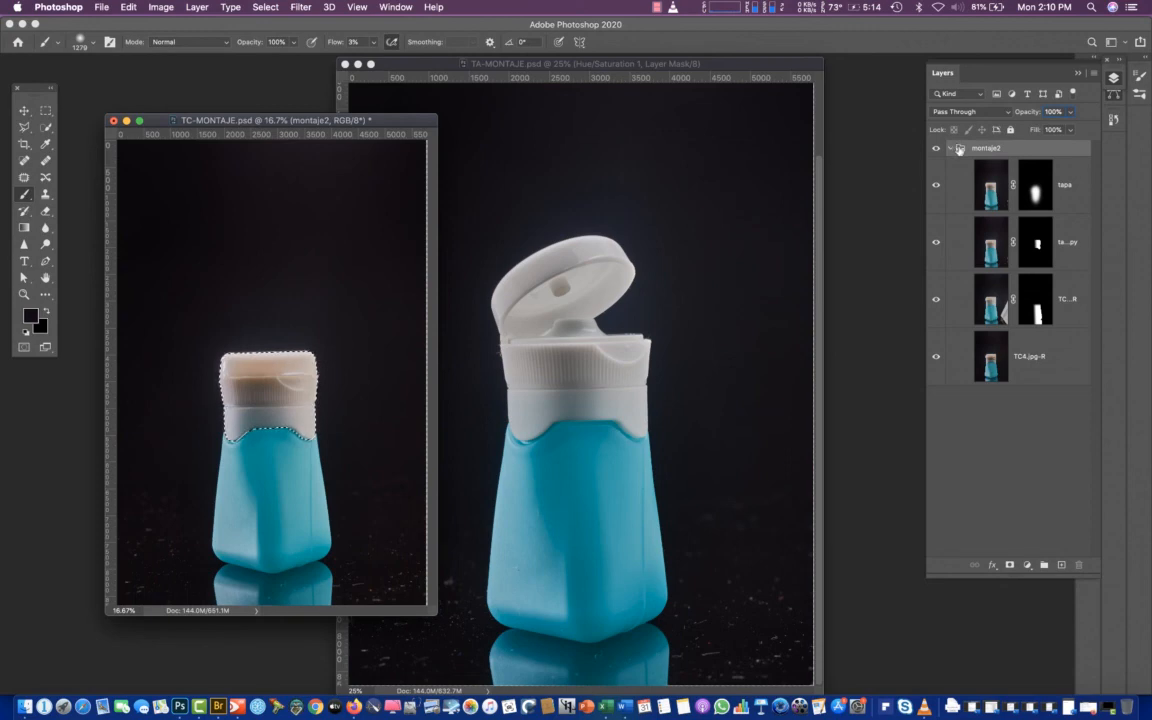
Add a Hue/Saturation adjustment layer above the montaje2 group, masked by the cap selection
click(1027, 565)
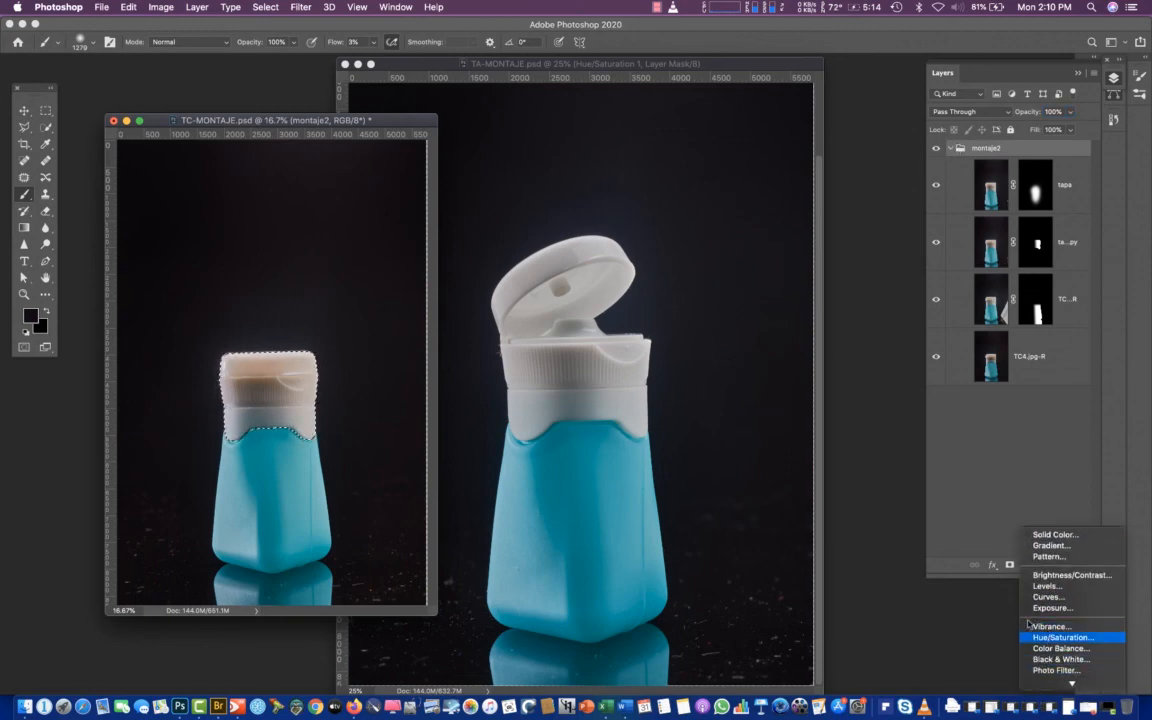
click(1055, 637)
mouse_move(995, 188)
mouse_down()
mouse_move(986, 144)
mouse_move(987, 165)
mouse_up()
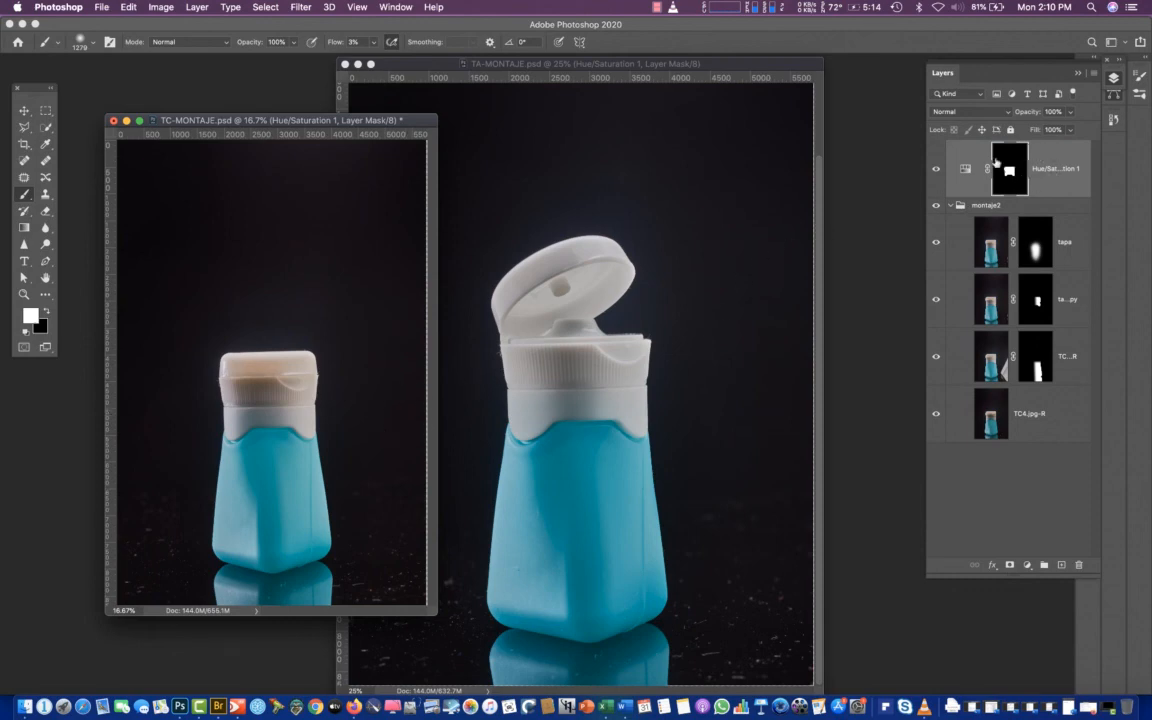
click(965, 169)
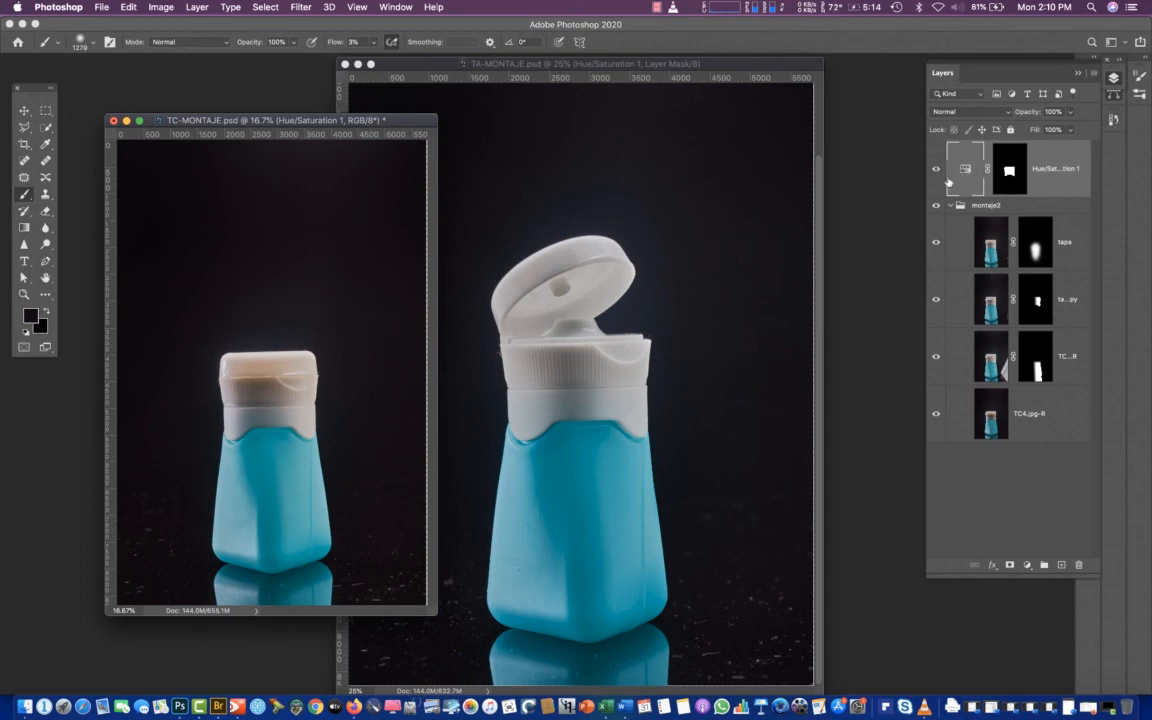
Try to display the adjustment controls for the Hue/Saturation layer
drag(368, 119, 436, 111)
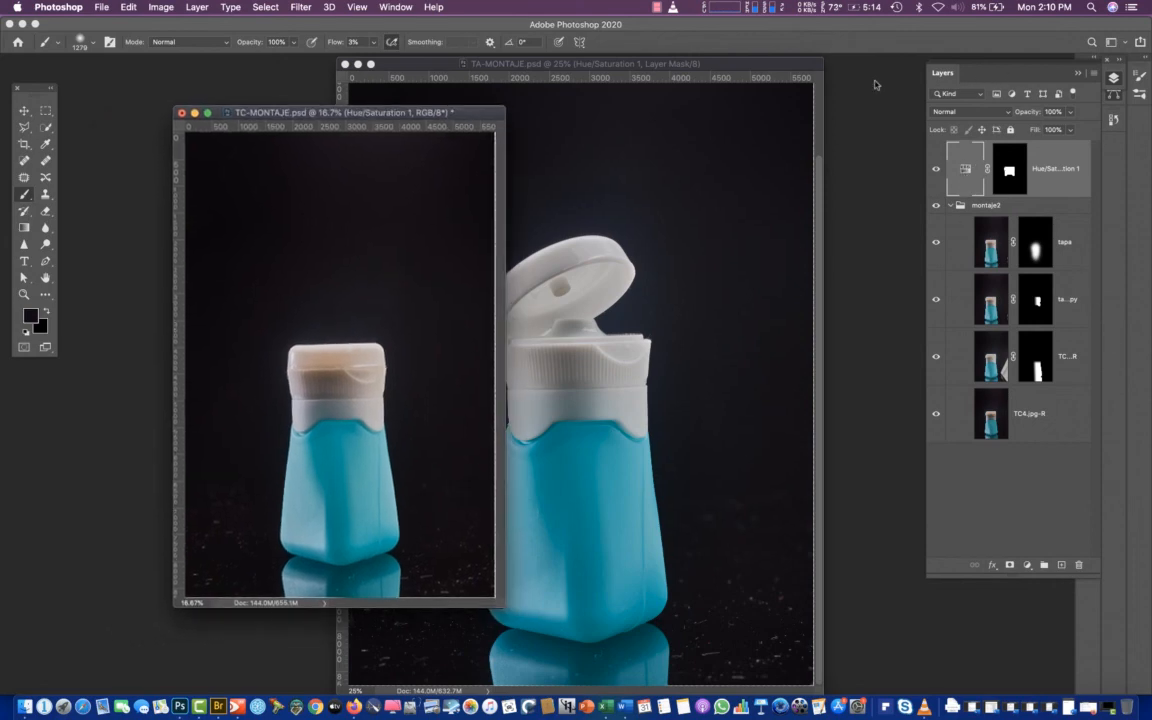
click(392, 7)
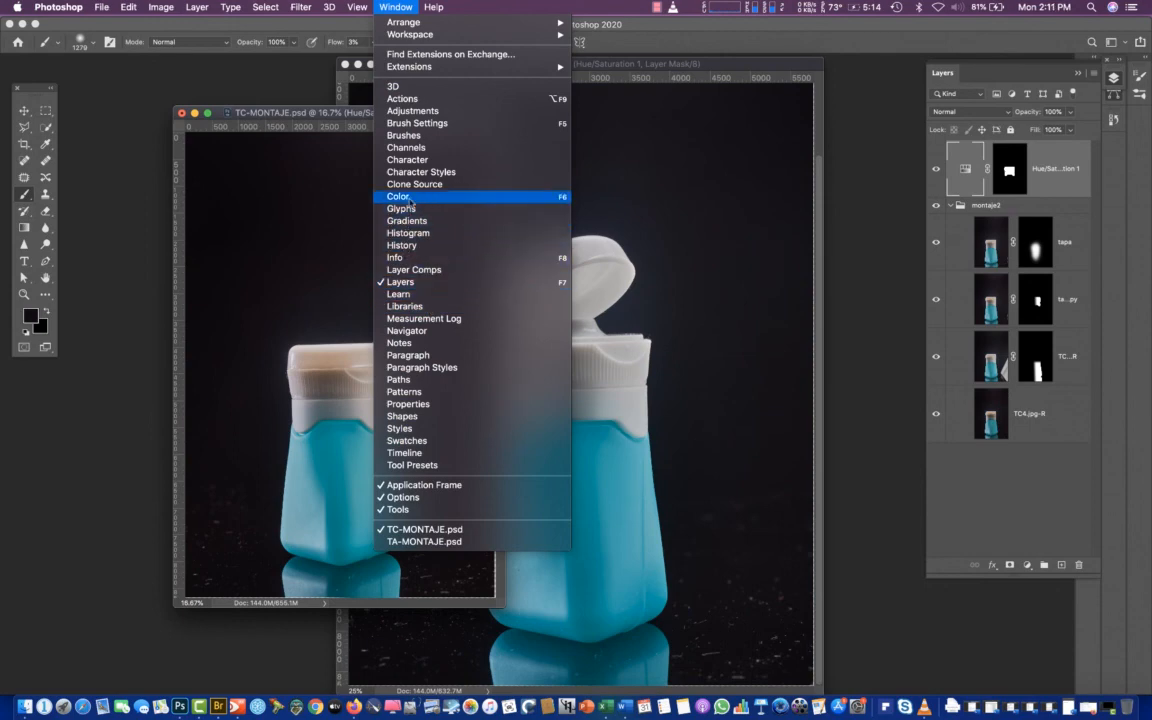
click(410, 111)
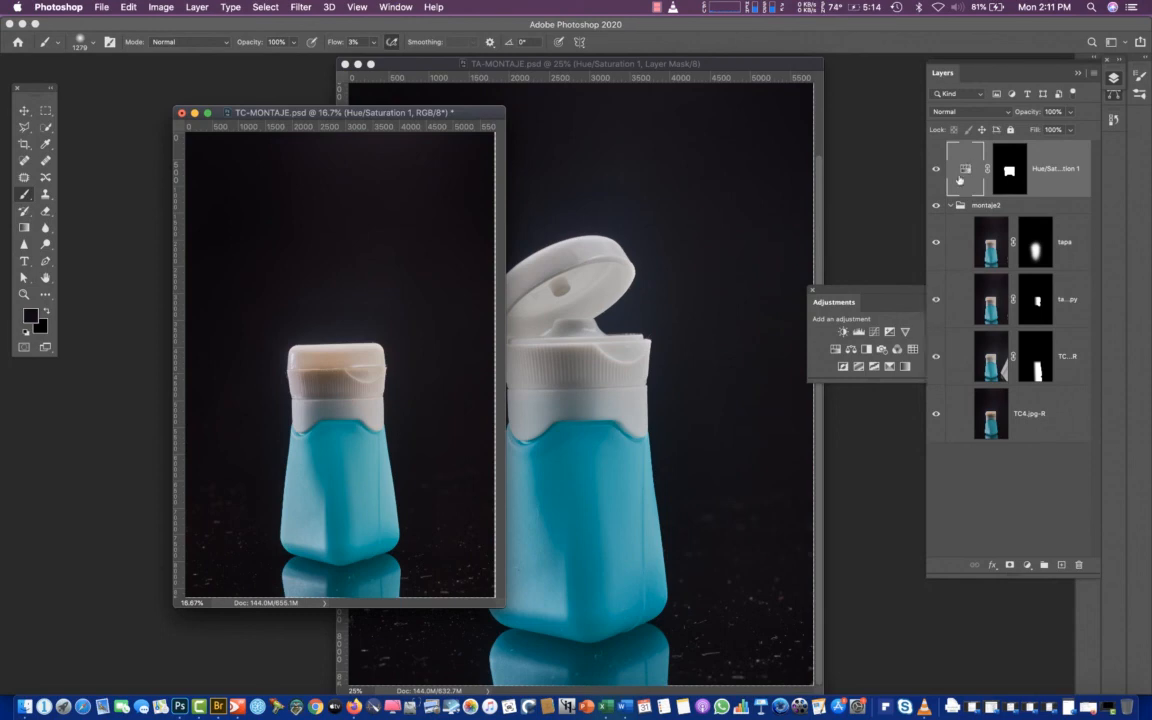
click(358, 7)
mouse_move(395, 7)
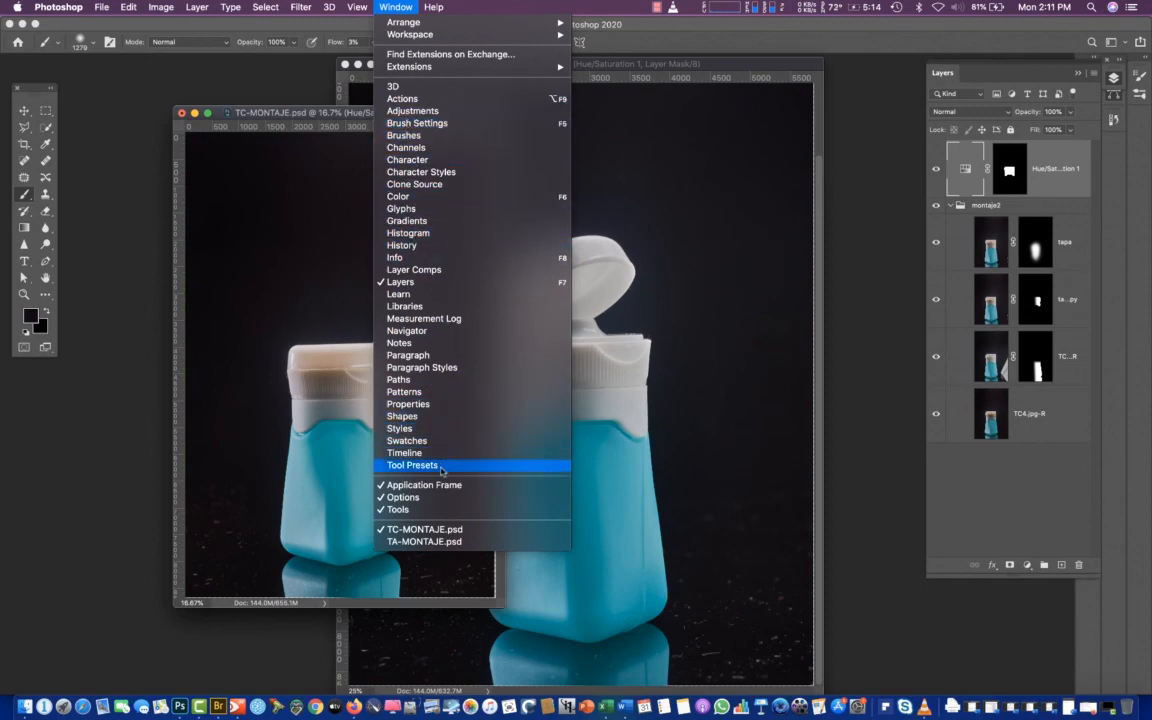
click(963, 173)
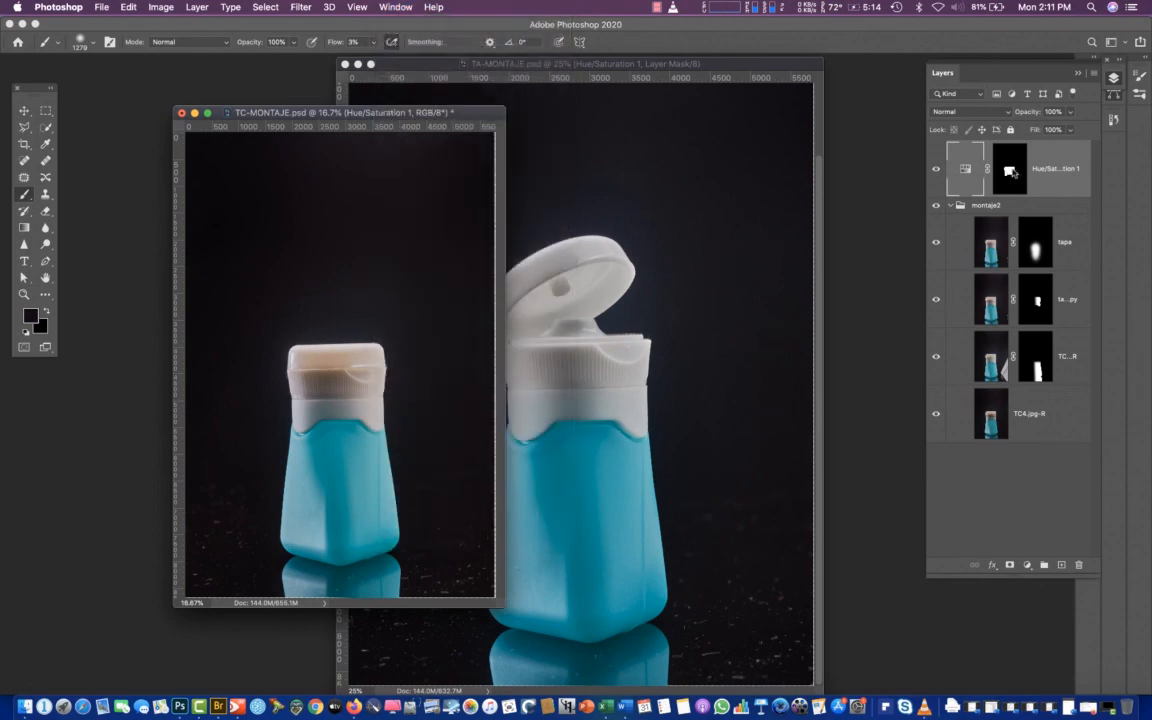
Delete the Hue/Saturation adjustment layer above the montaje2 group and restore the cap selection
super+click(1007, 176)
drag(1007, 176, 1062, 565)
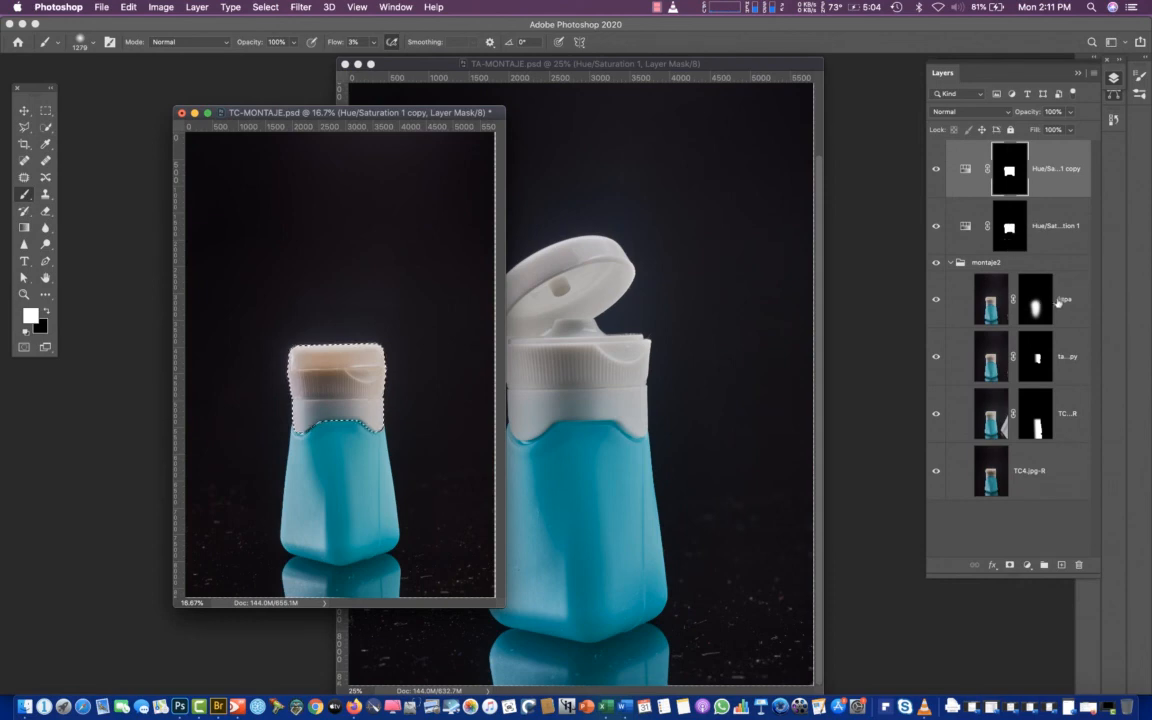
key(super+z)
key(super+z)
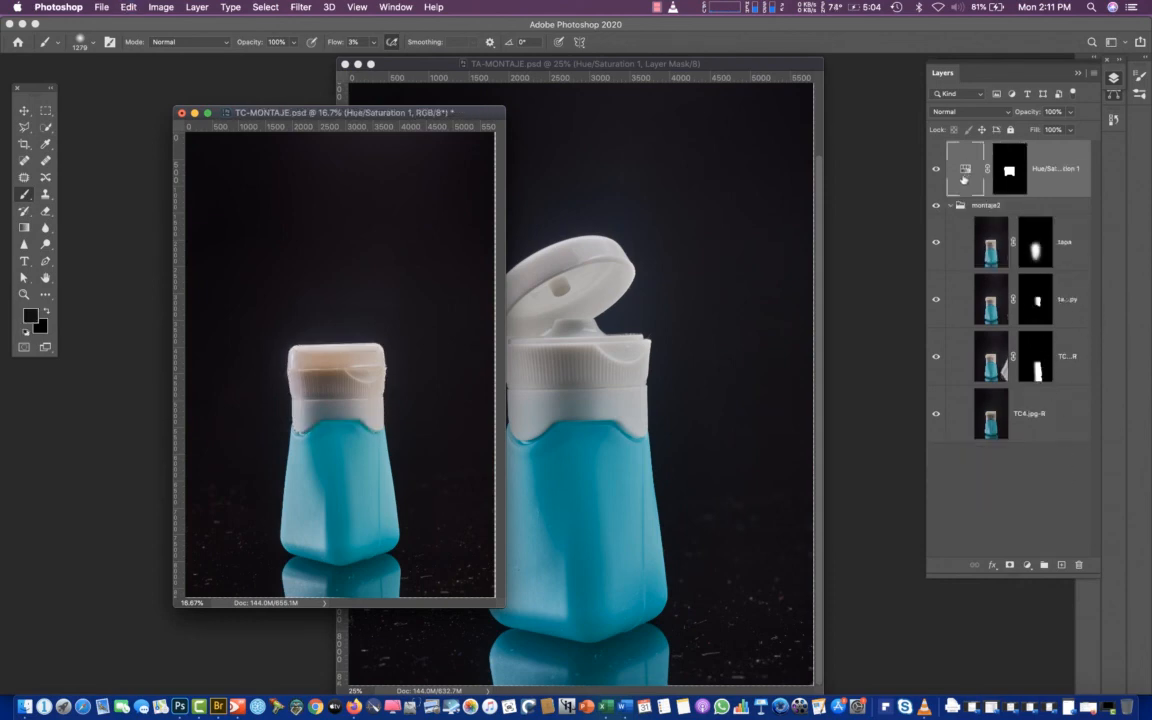
super+click(962, 168)
drag(962, 168, 1080, 566)
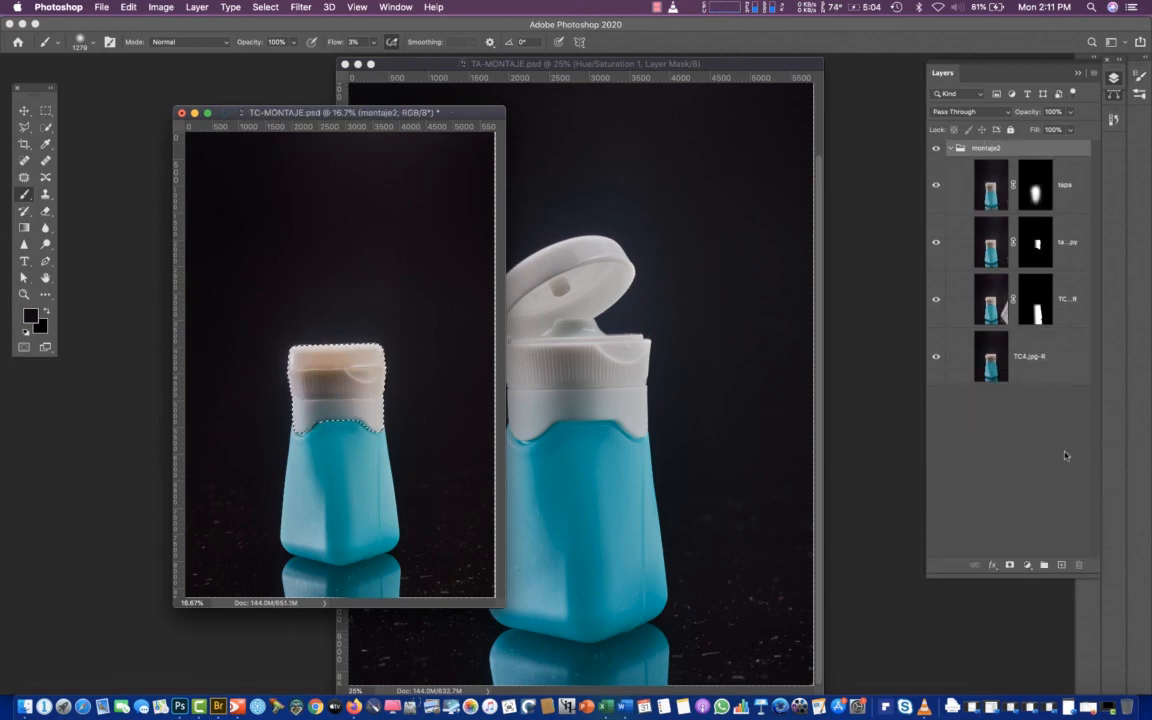
Add a Hue/Saturation adjustment layer at the top inside the montaje2 group, masked by the cap selection, and select its adjustment
click(1028, 566)
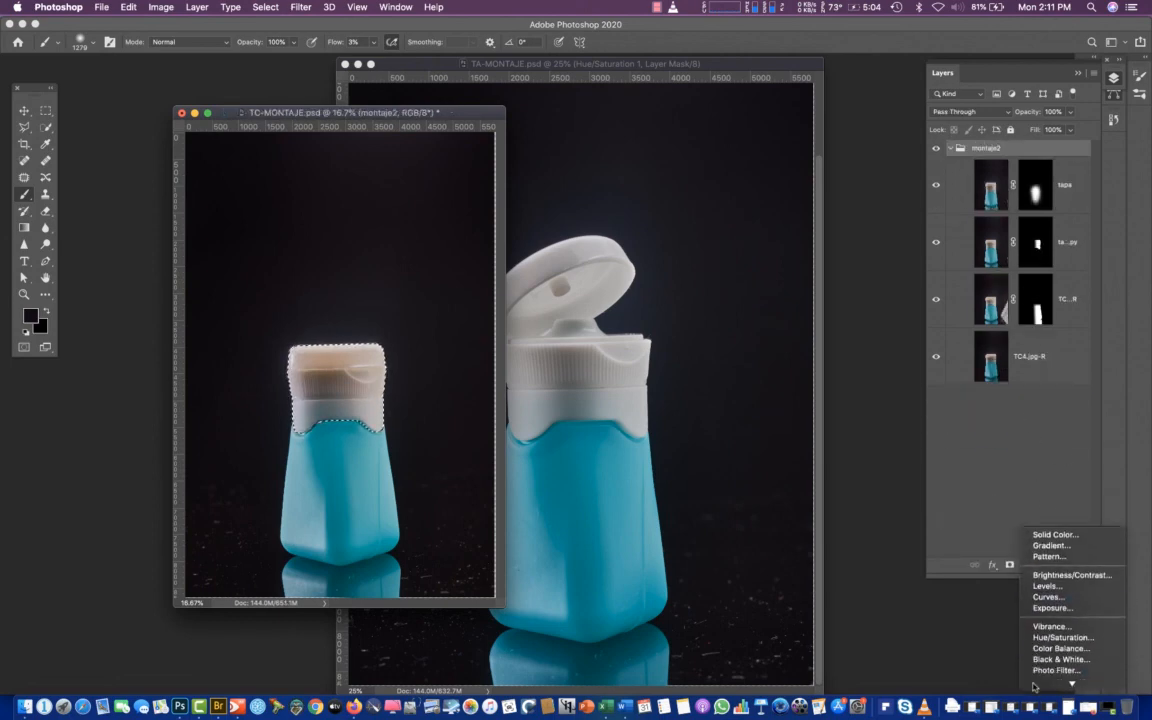
click(1060, 605)
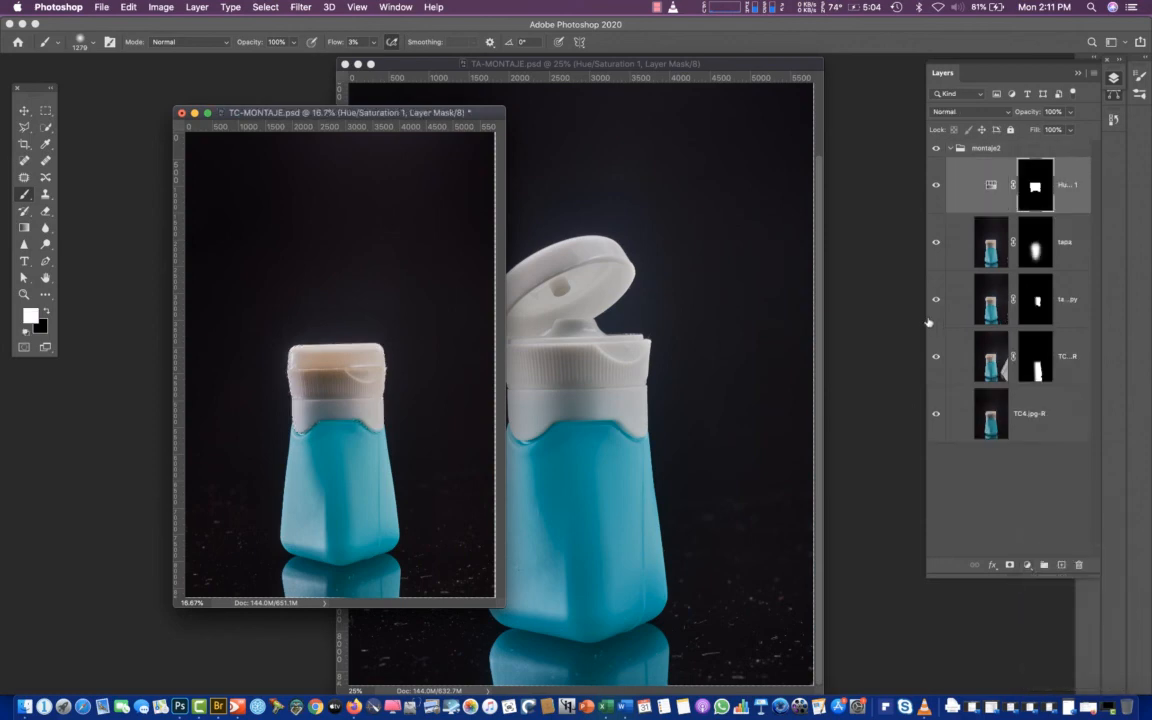
click(989, 188)
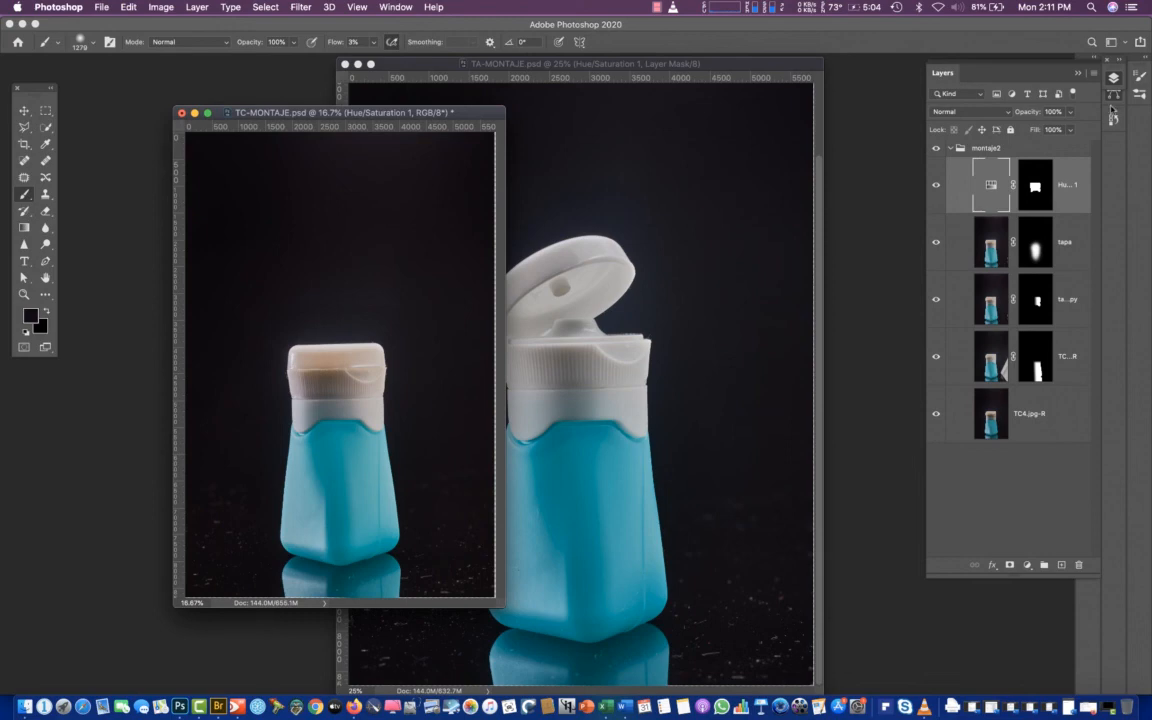
Minimize the TA-MONTAJE.psd window and move the TC-MONTAJE.psd window to a free area near the middle of the workspace
click(1139, 94)
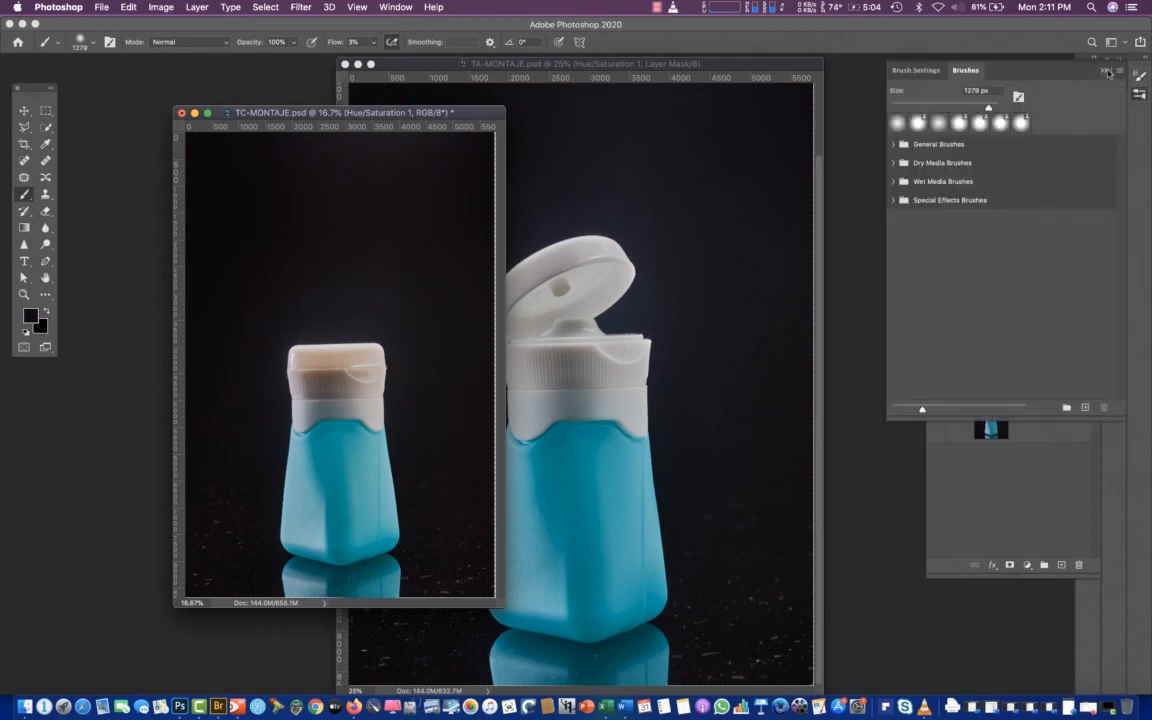
click(1104, 71)
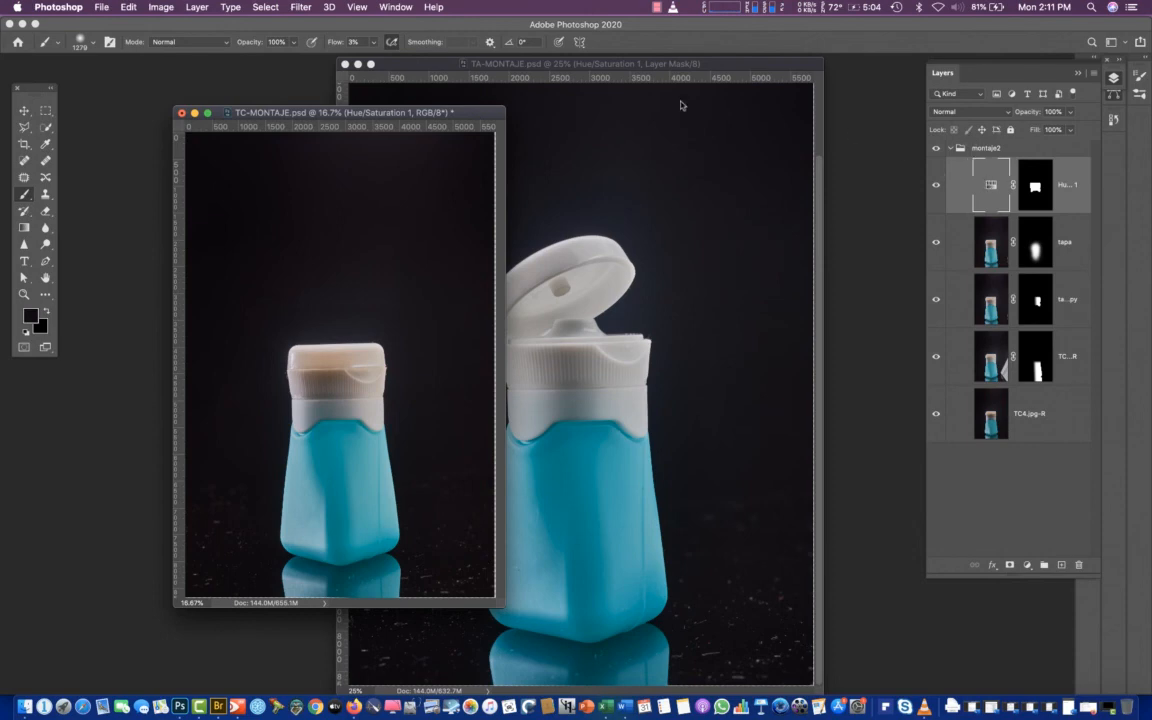
drag(410, 110, 304, 120)
click(519, 66)
drag(518, 67, 652, 293)
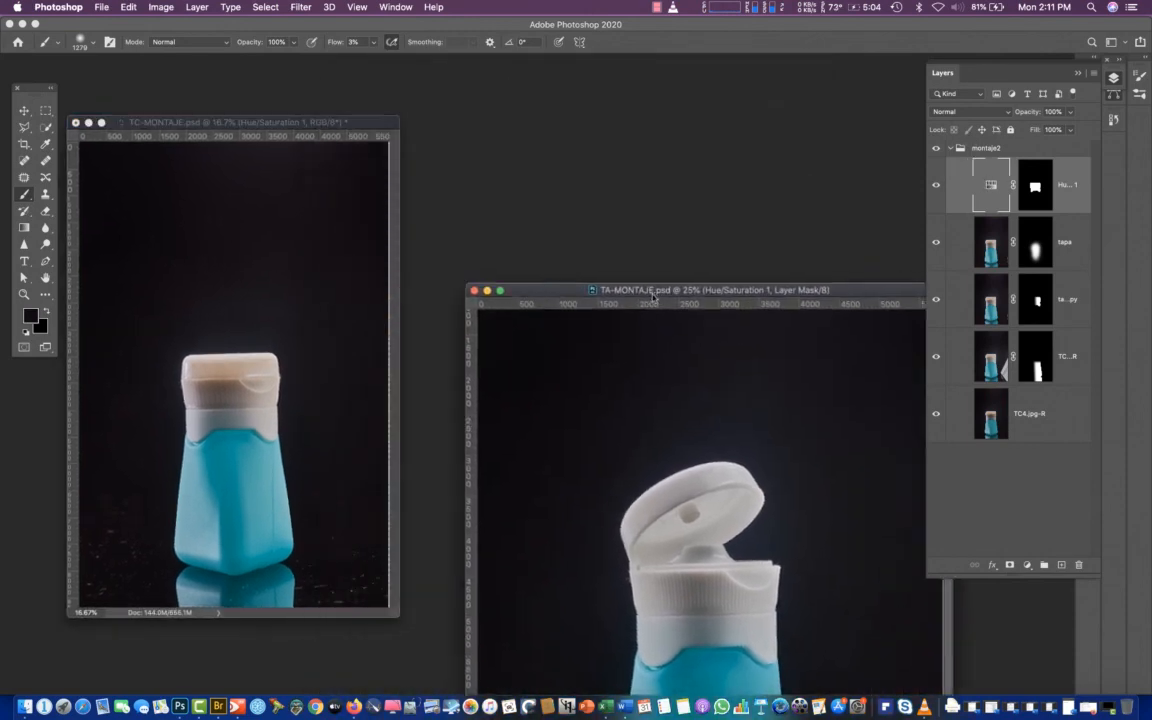
click(490, 291)
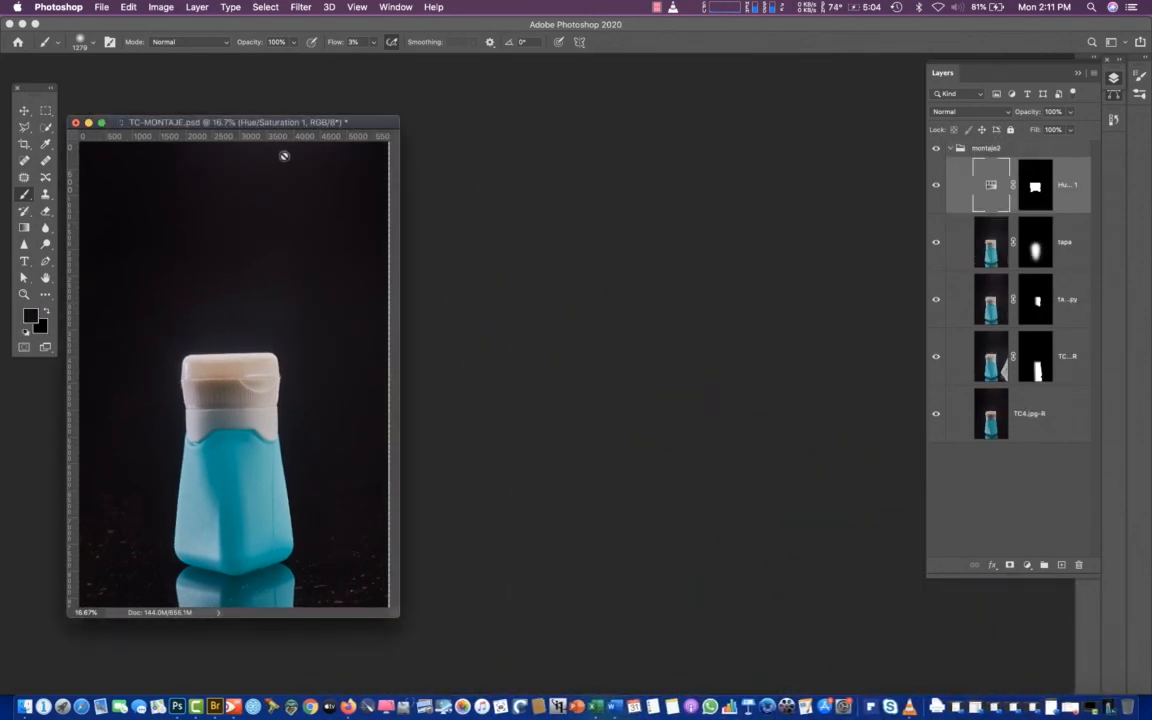
drag(263, 124, 494, 133)
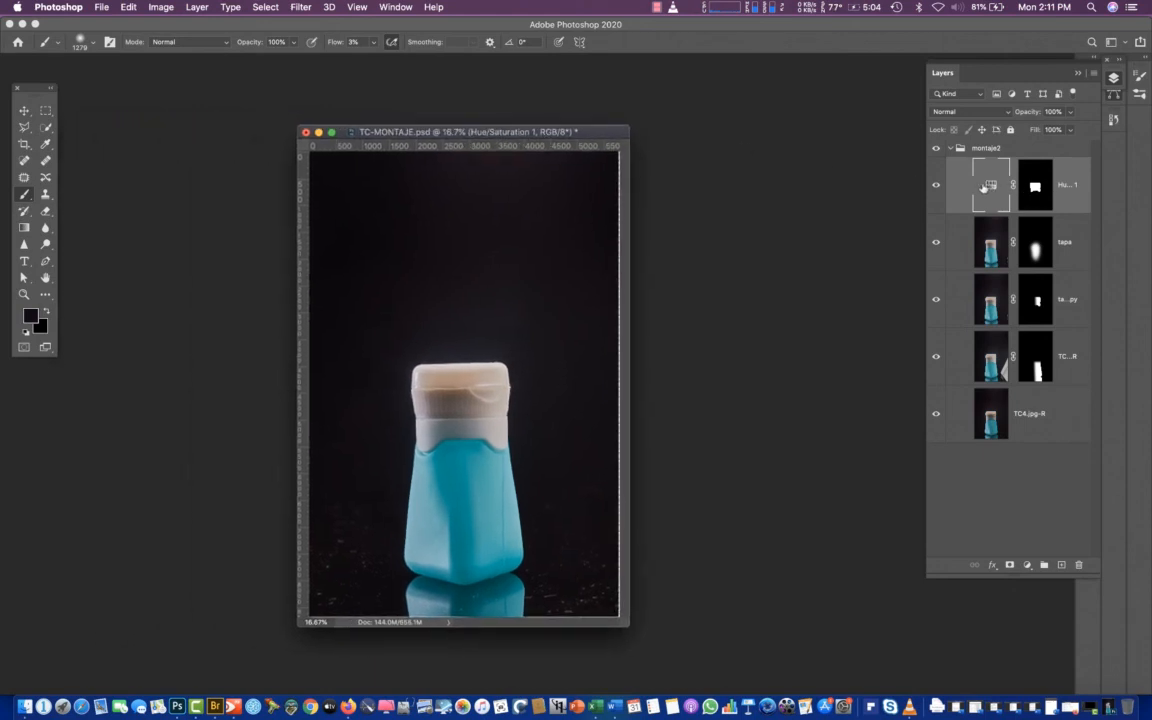
Display the adjustment properties of the Hue/Saturation layer in the montaje2 group
right_click(990, 183)
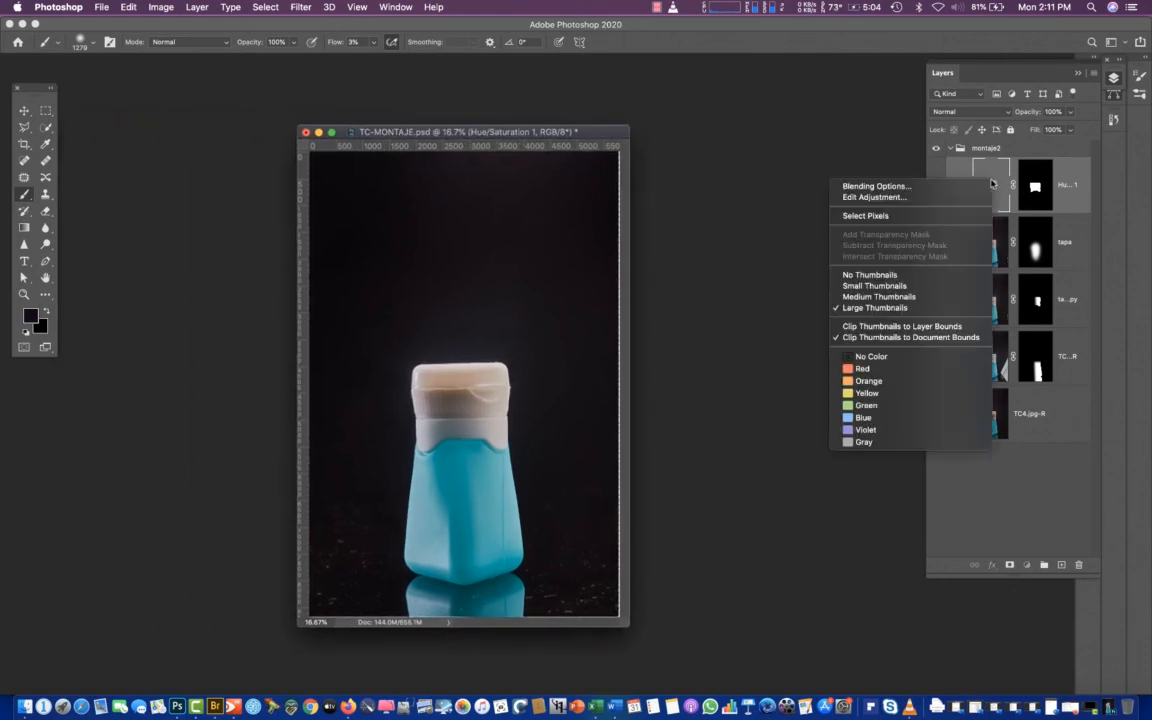
click(818, 165)
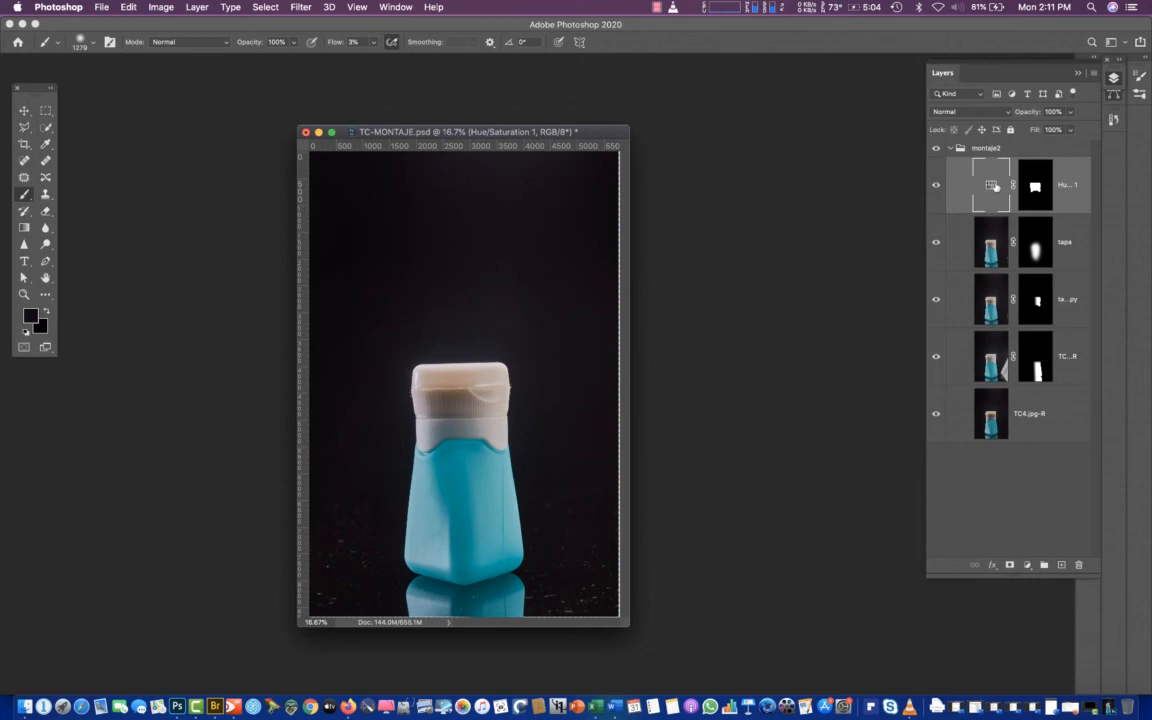
drag(982, 176, 977, 146)
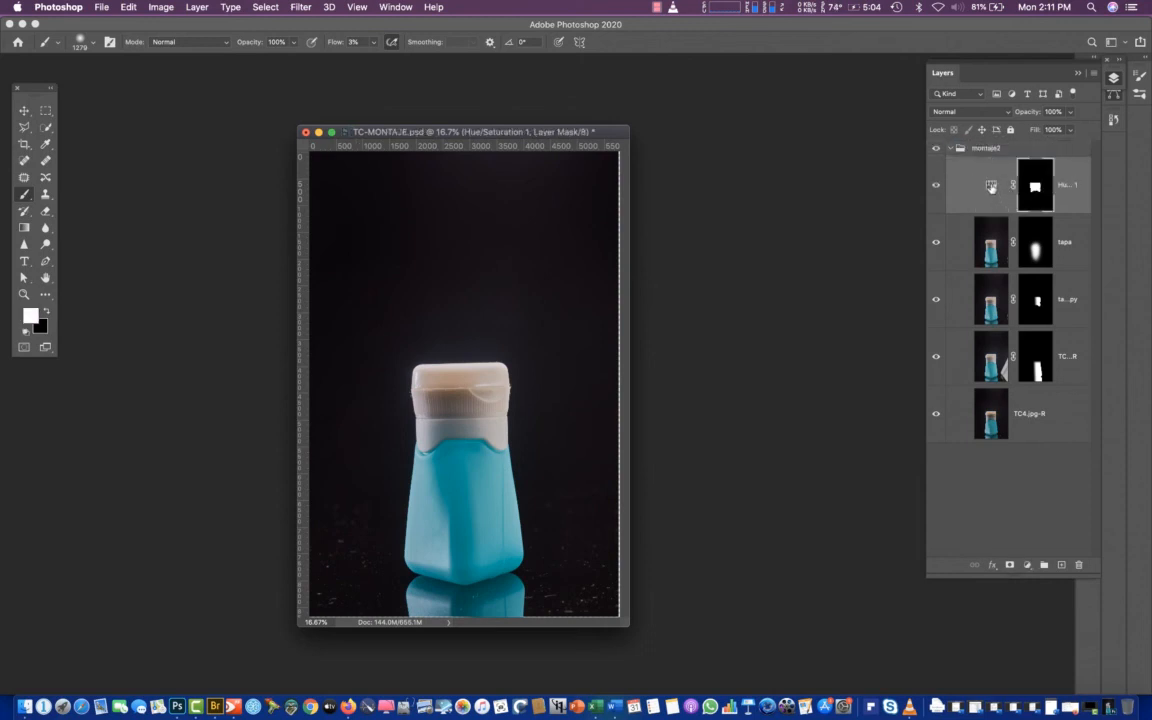
click(990, 188)
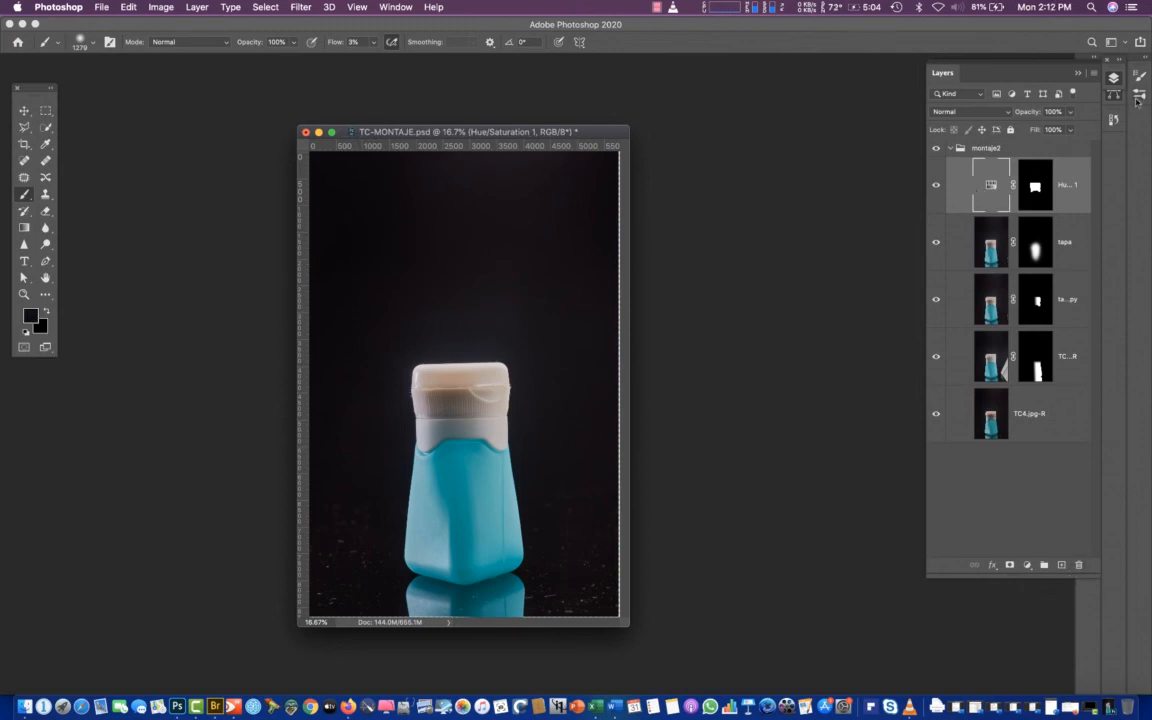
click(408, 6)
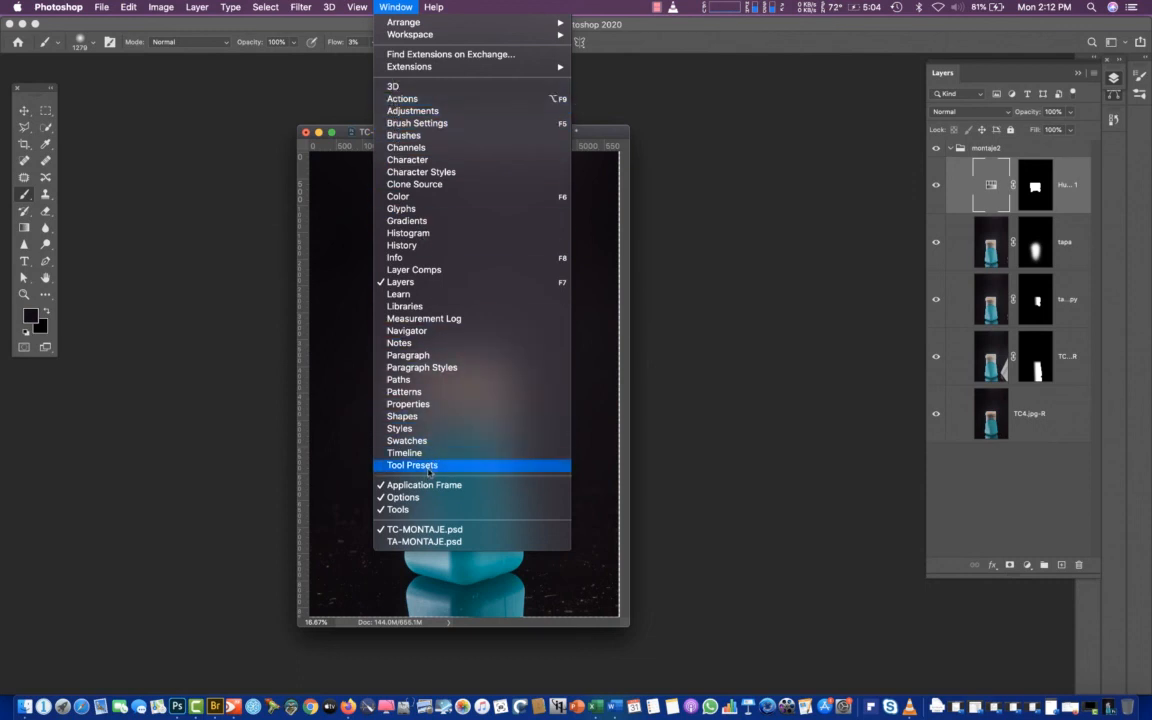
click(426, 404)
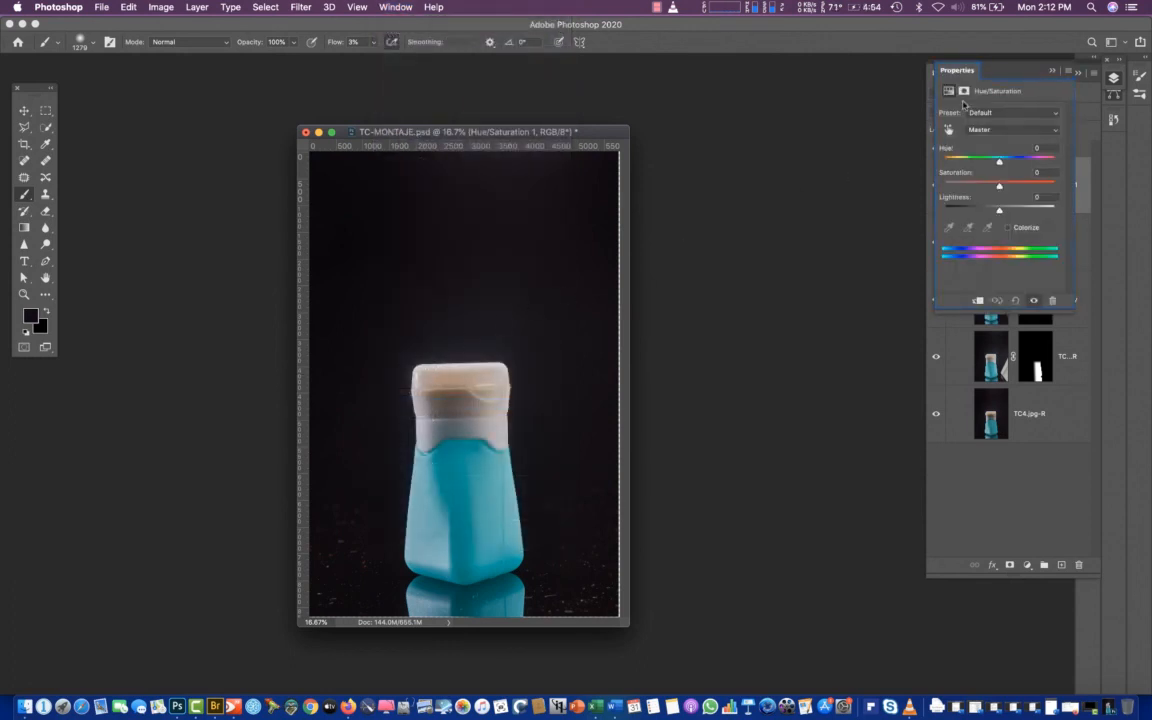
Dock the collapsed Properties, Layers, History and Paths panels together in a single icon column
drag(957, 70, 1116, 162)
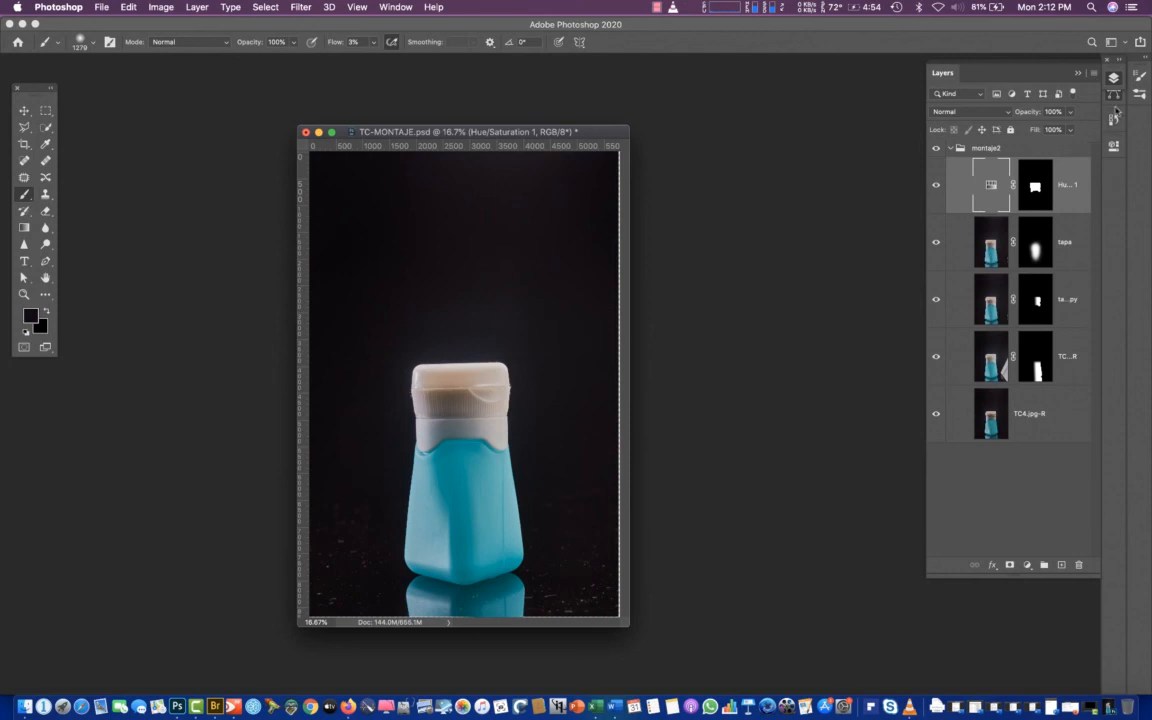
click(1113, 78)
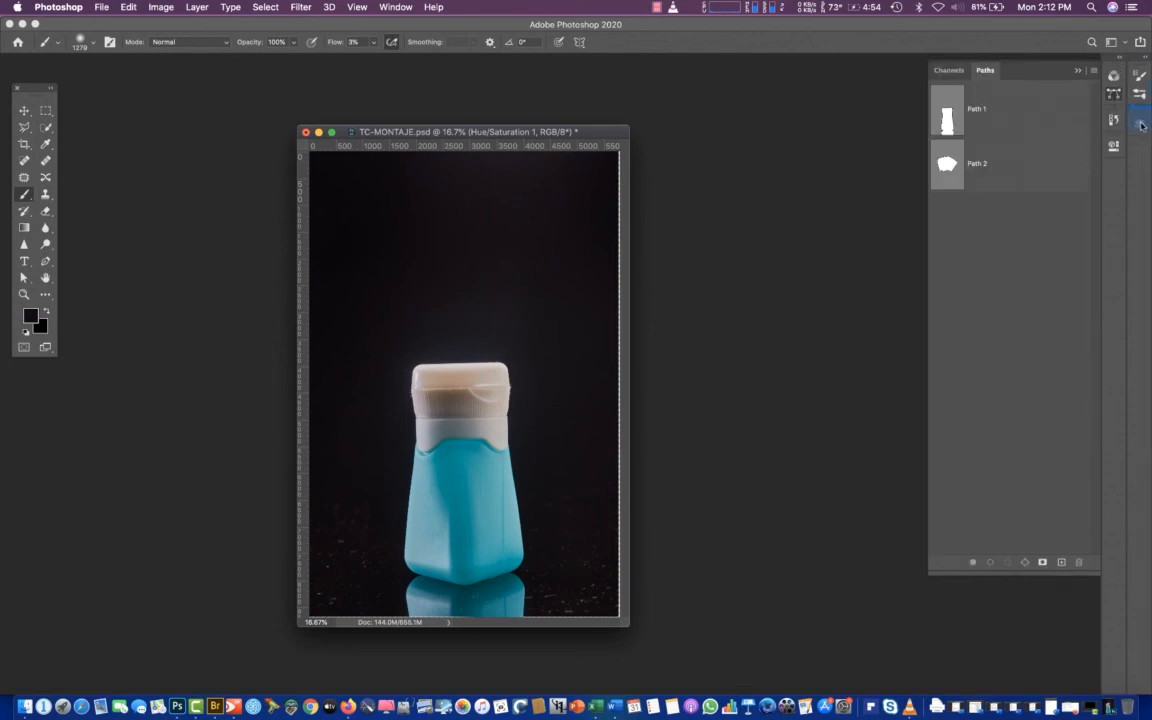
click(1142, 124)
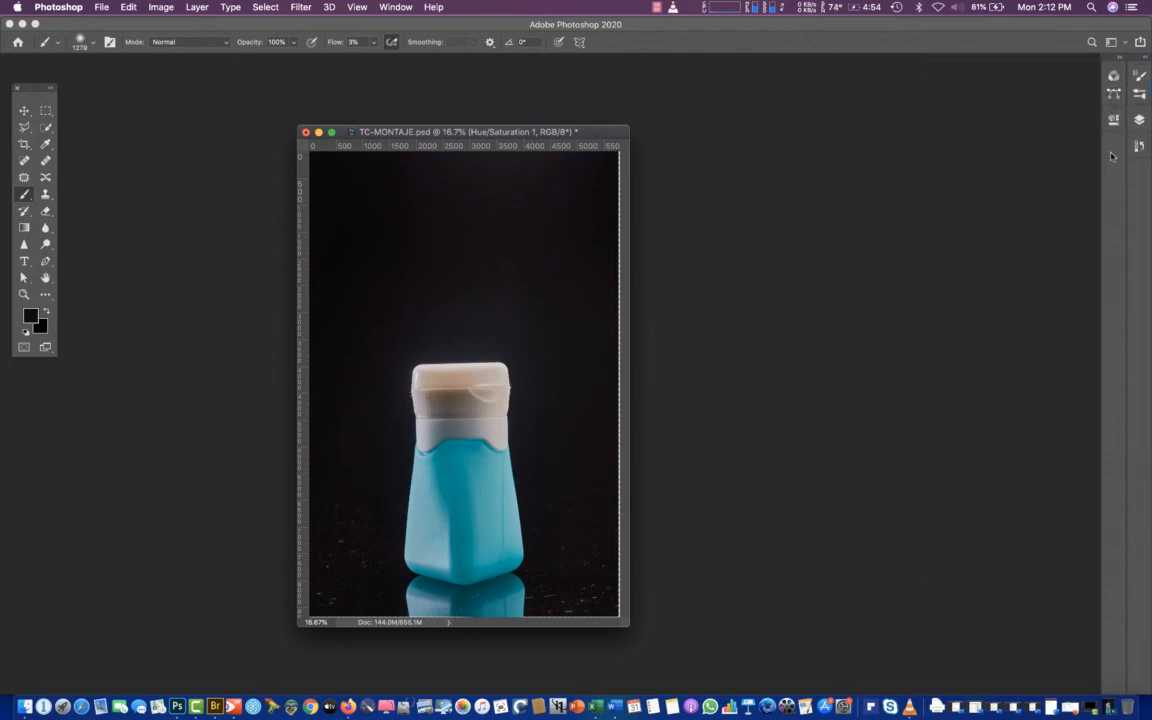
drag(1113, 121, 1139, 173)
drag(1114, 95, 1140, 219)
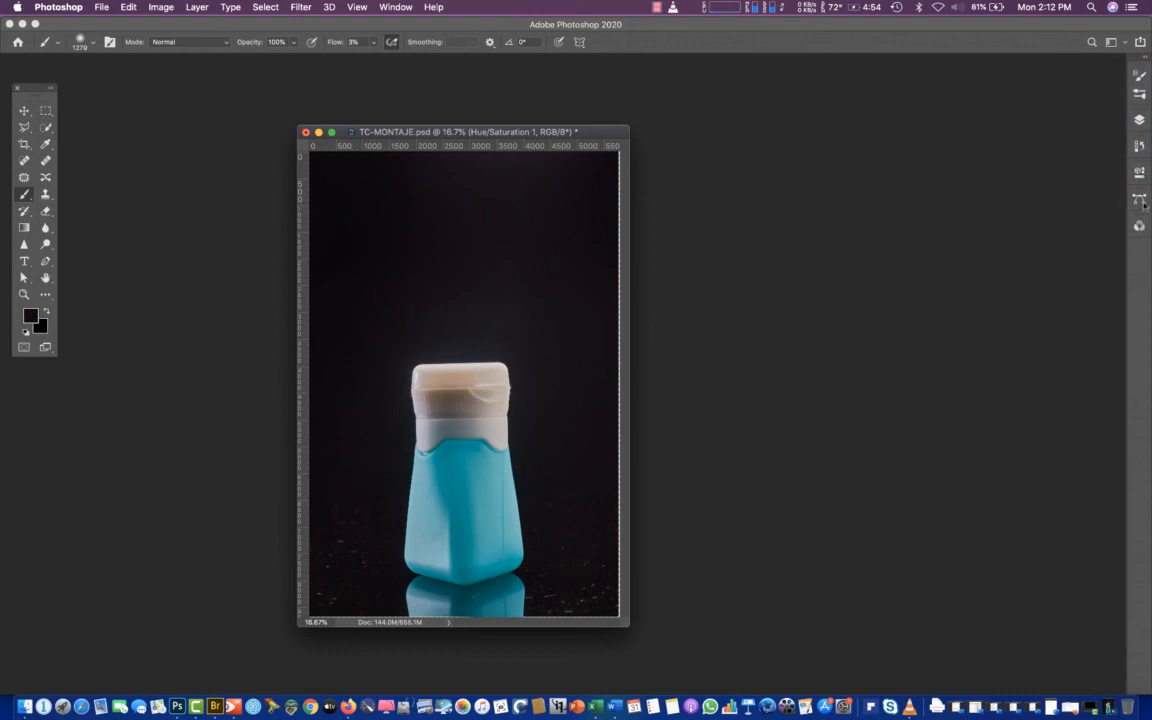
Lower the saturation of the Yellows and the Reds in the cap's Hue/Saturation adjustment to neutralise its warm cast
click(1140, 120)
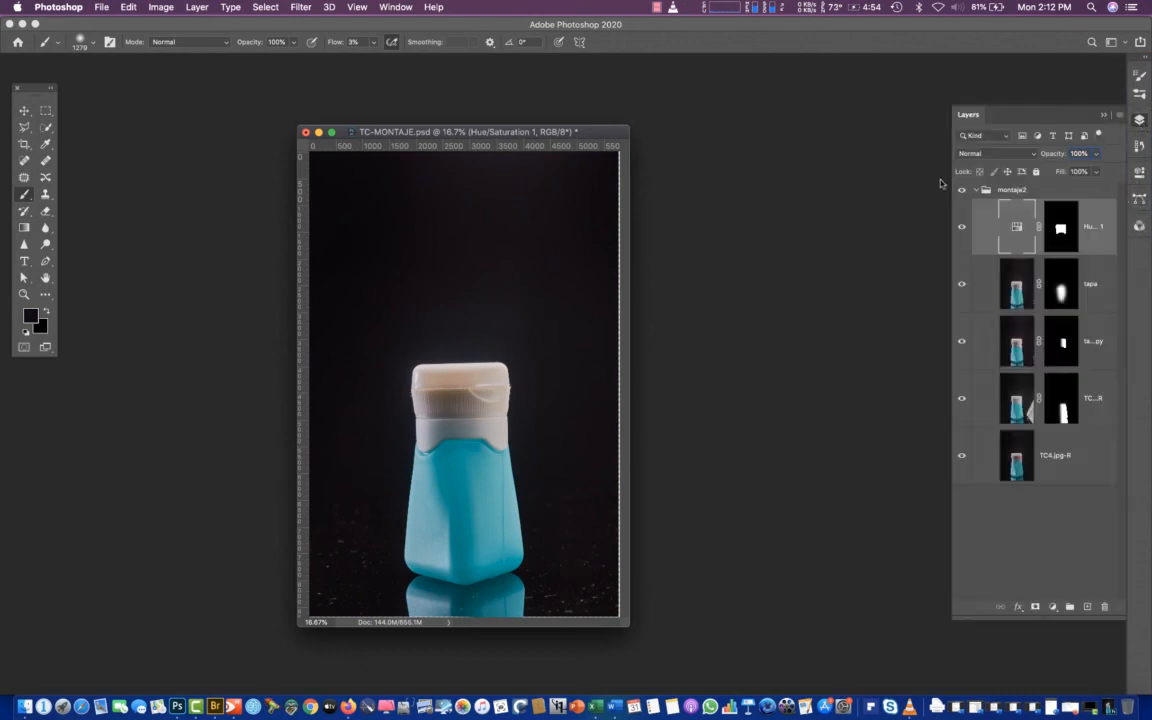
double_click(1010, 224)
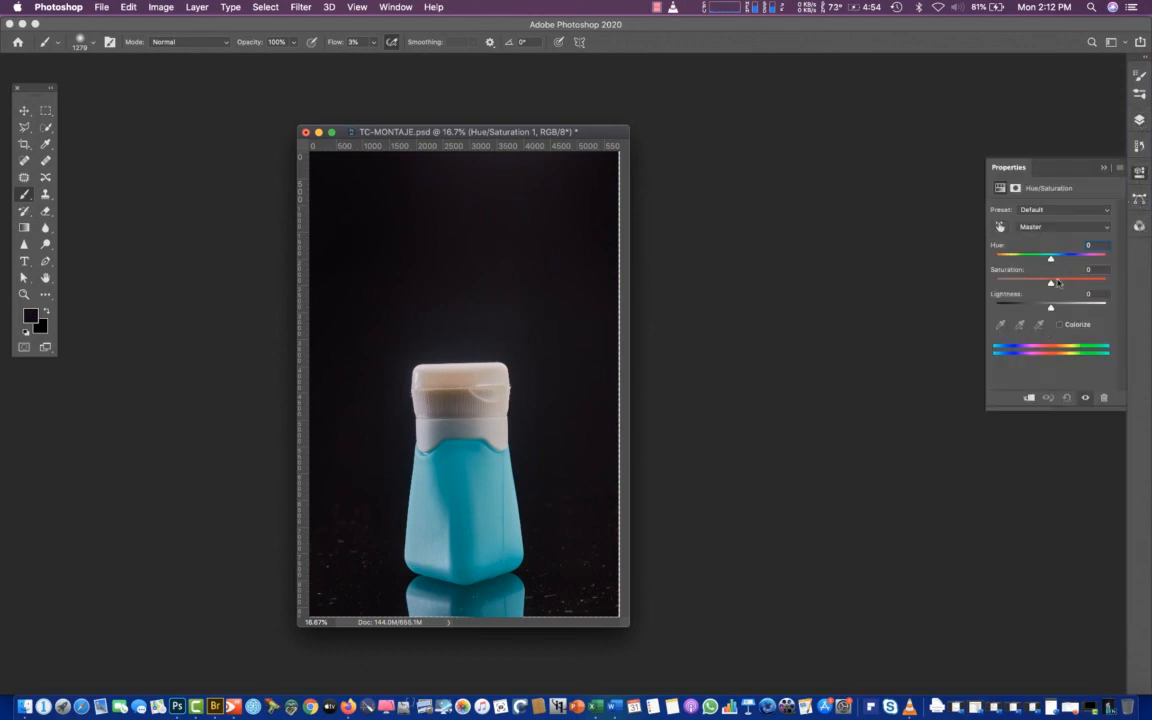
click(1035, 227)
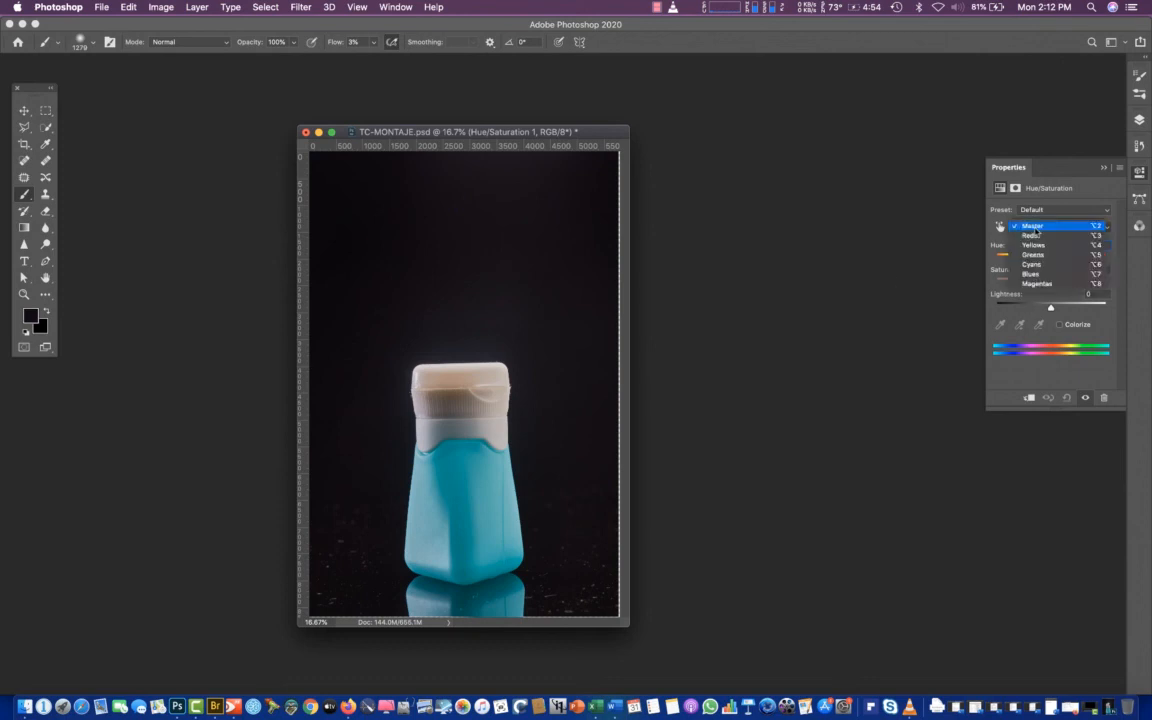
click(1035, 247)
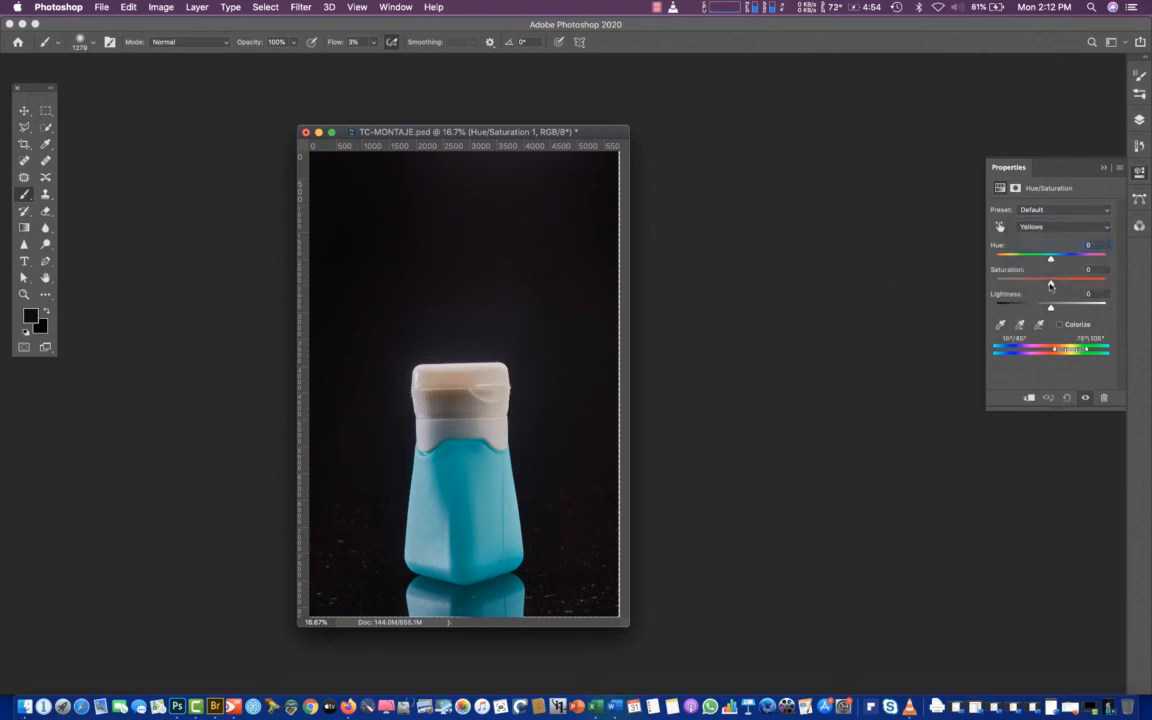
drag(1048, 285, 1019, 289)
click(1039, 228)
click(1032, 216)
drag(1051, 285, 1010, 282)
Restore the minimized TA-MONTAJE.psd window and arrange it beside TC-MONTAJE.psd with both documents at 25% zoom
click(1019, 707)
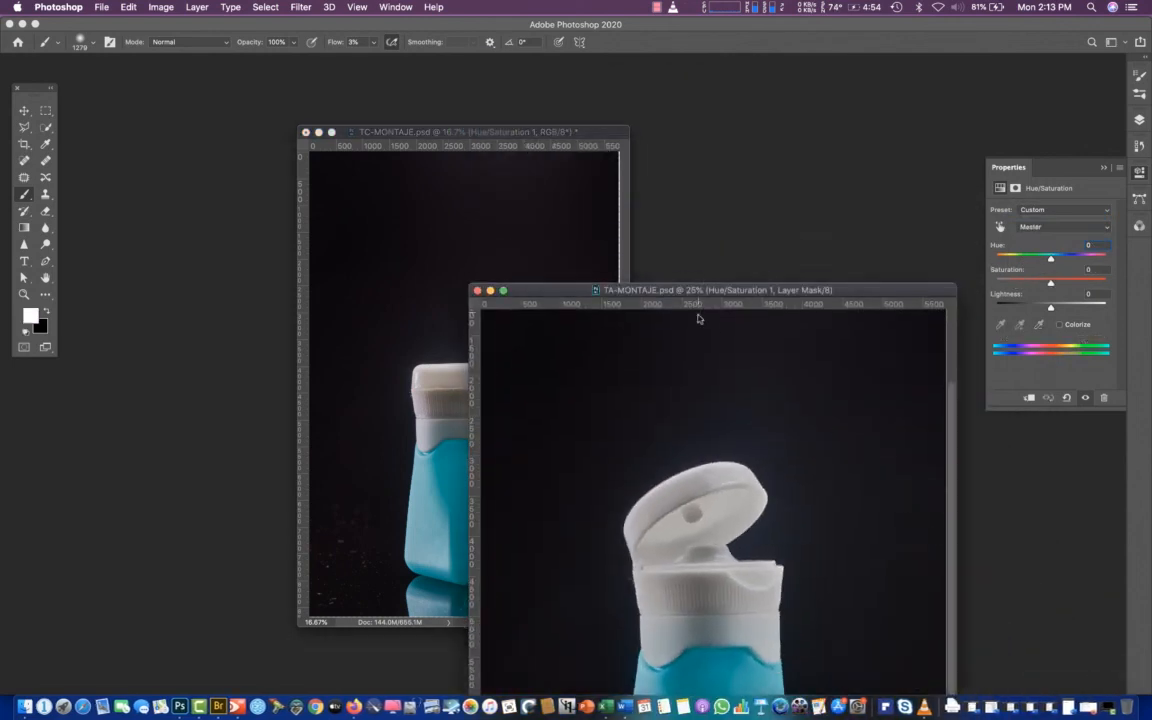
drag(606, 288, 735, 111)
drag(455, 134, 320, 104)
key(x)
key(super+plus)
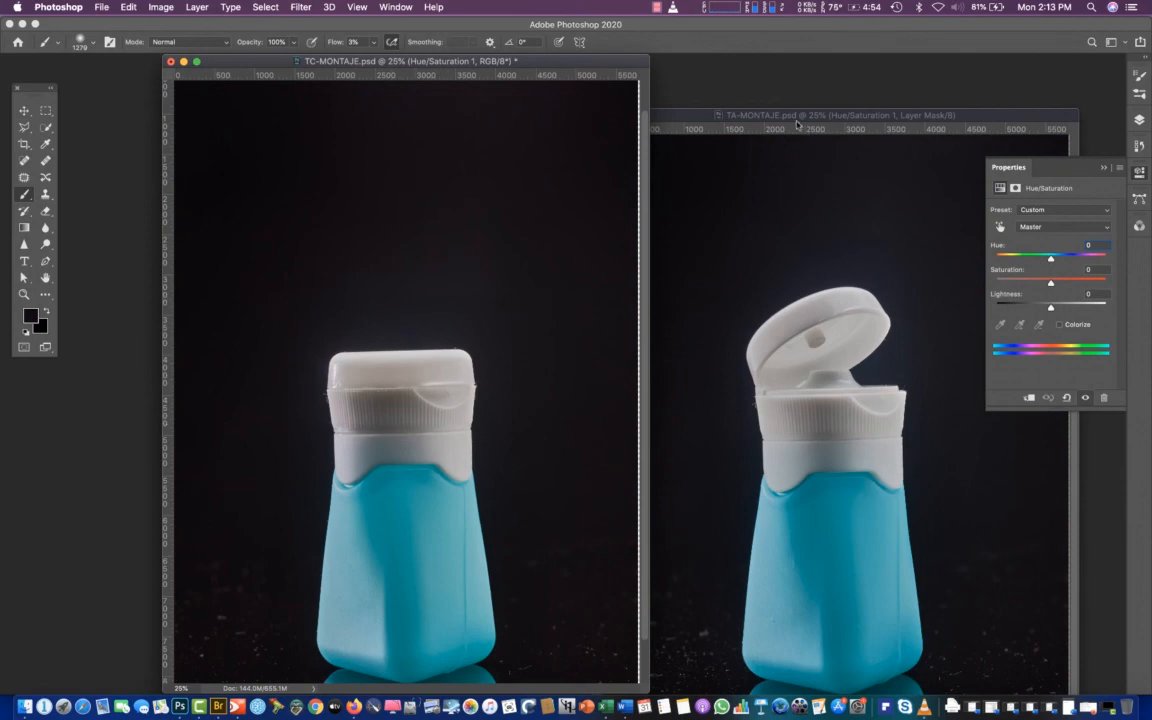
drag(712, 112, 850, 72)
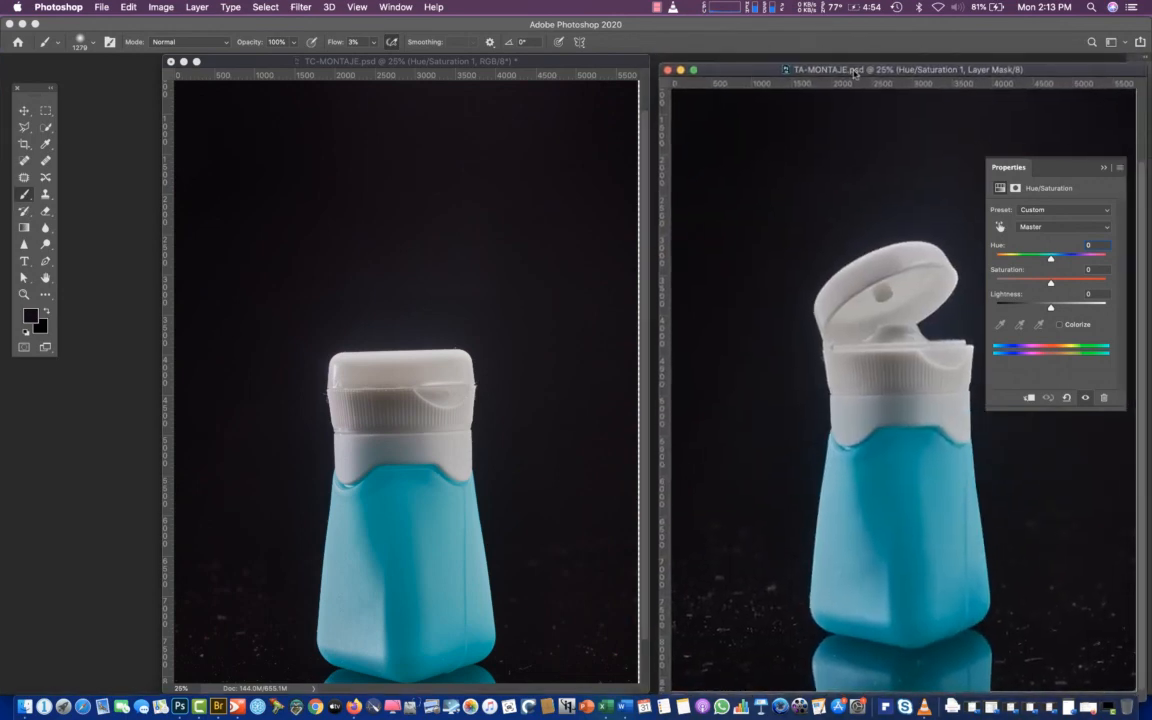
key(x)
drag(482, 63, 417, 73)
key(x)
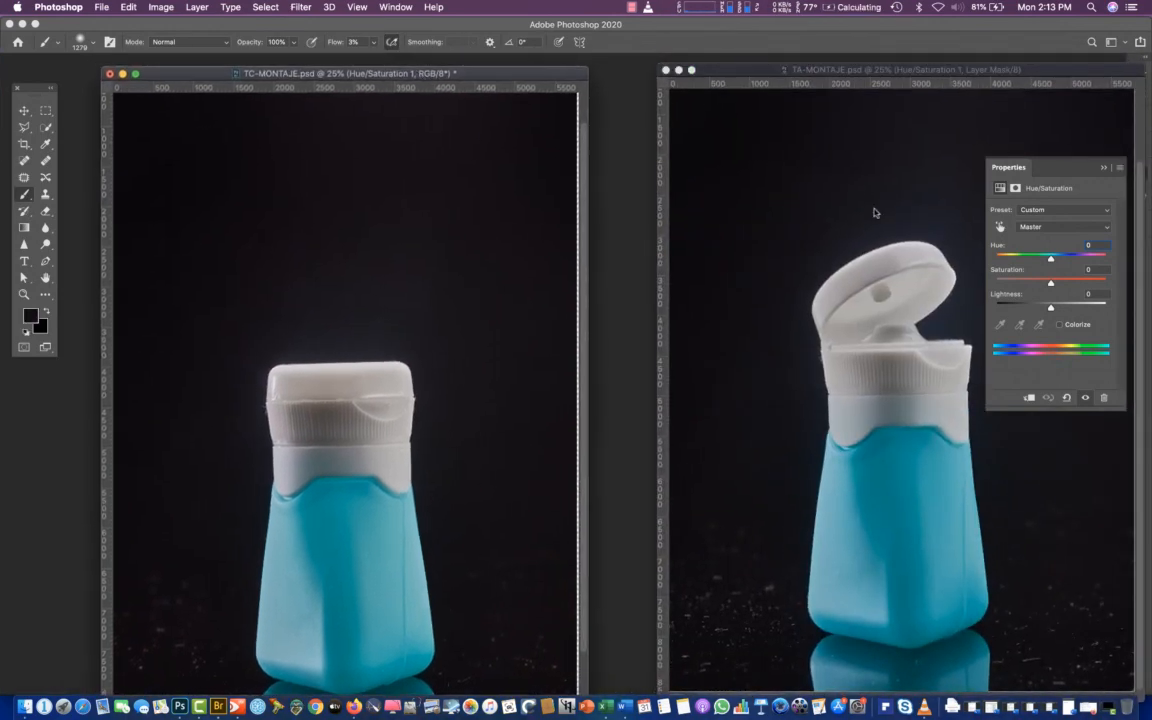
Reduce both bottle documents to 12.5% zoom and place the TA-MONTAJE.psd window directly beside TC-MONTAJE.psd
key(super+minus)
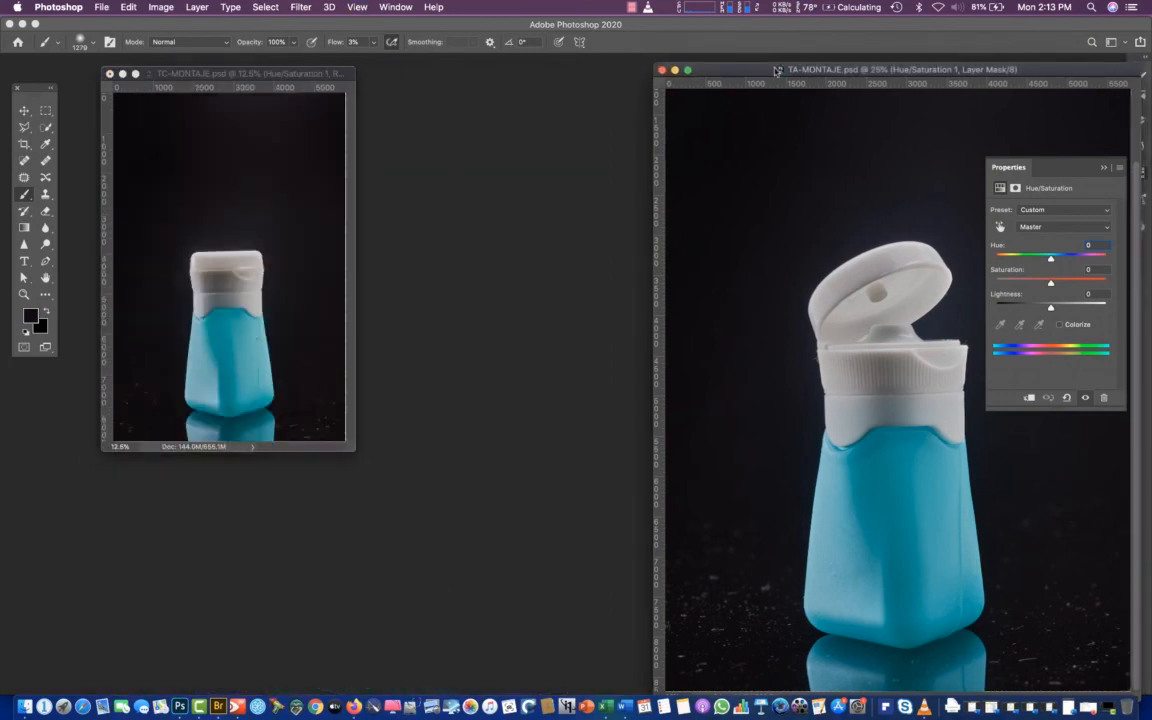
drag(781, 70, 493, 74)
key(x)
key(super+minus)
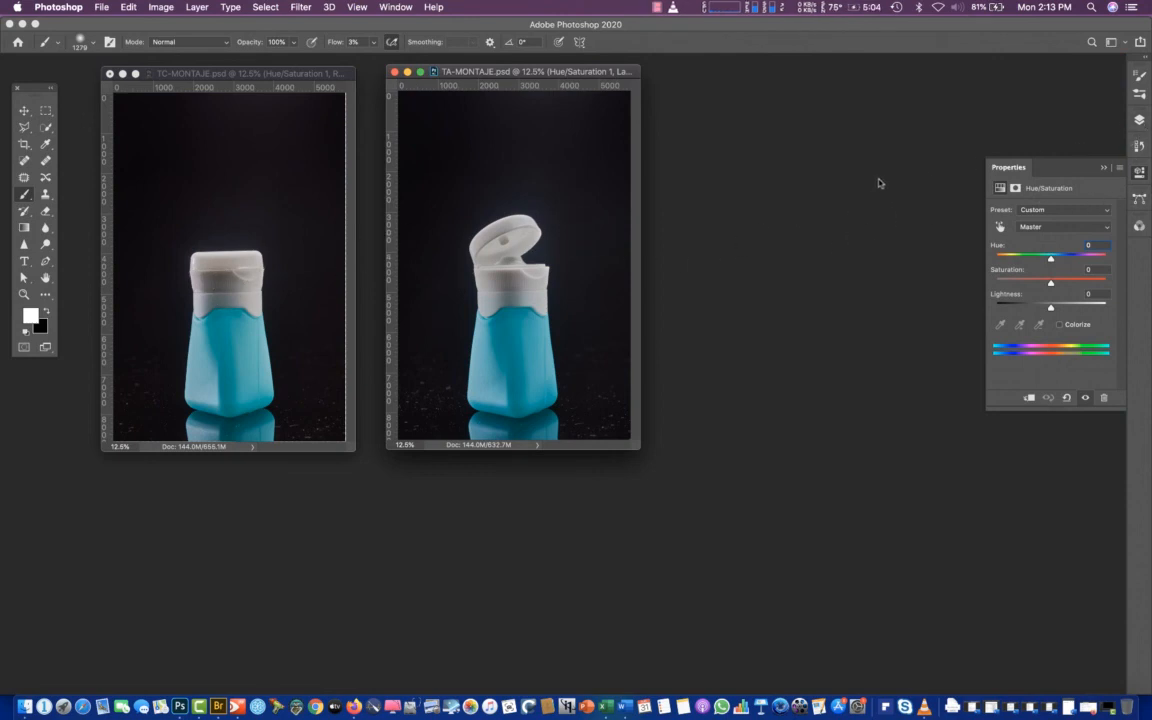
Move the Hue/Saturation layer in TC-MONTAJE.psd out of the montaje2 group and place it directly above the group
click(1138, 116)
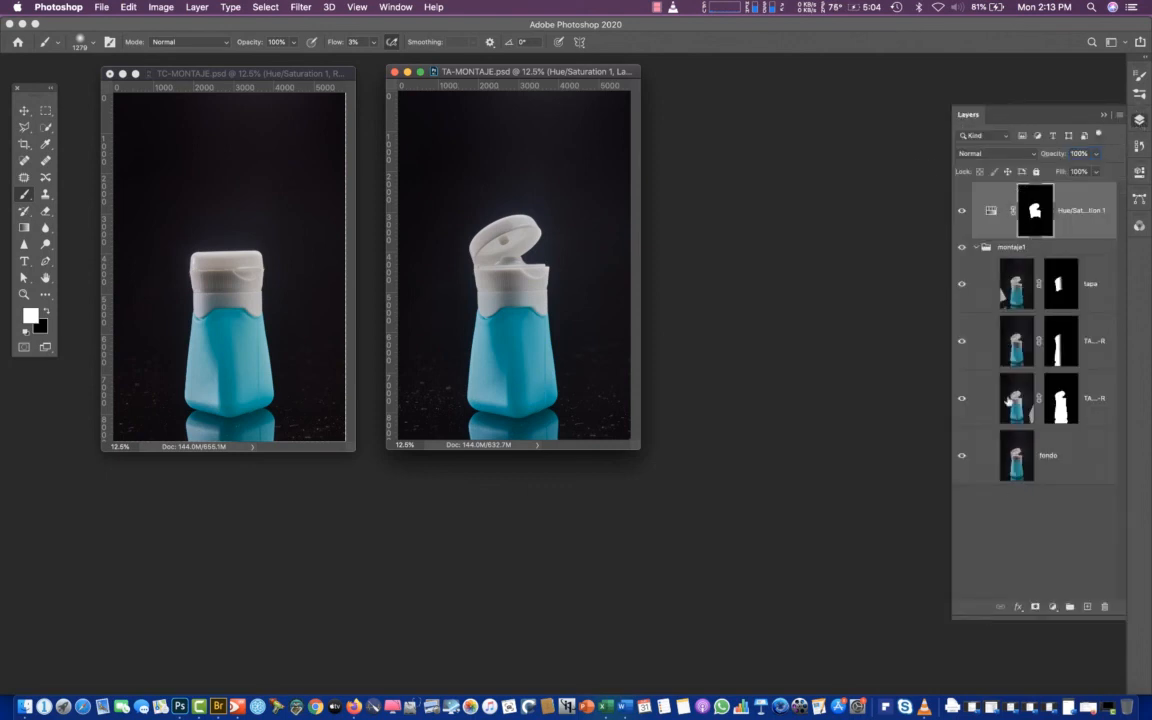
drag(451, 78, 465, 80)
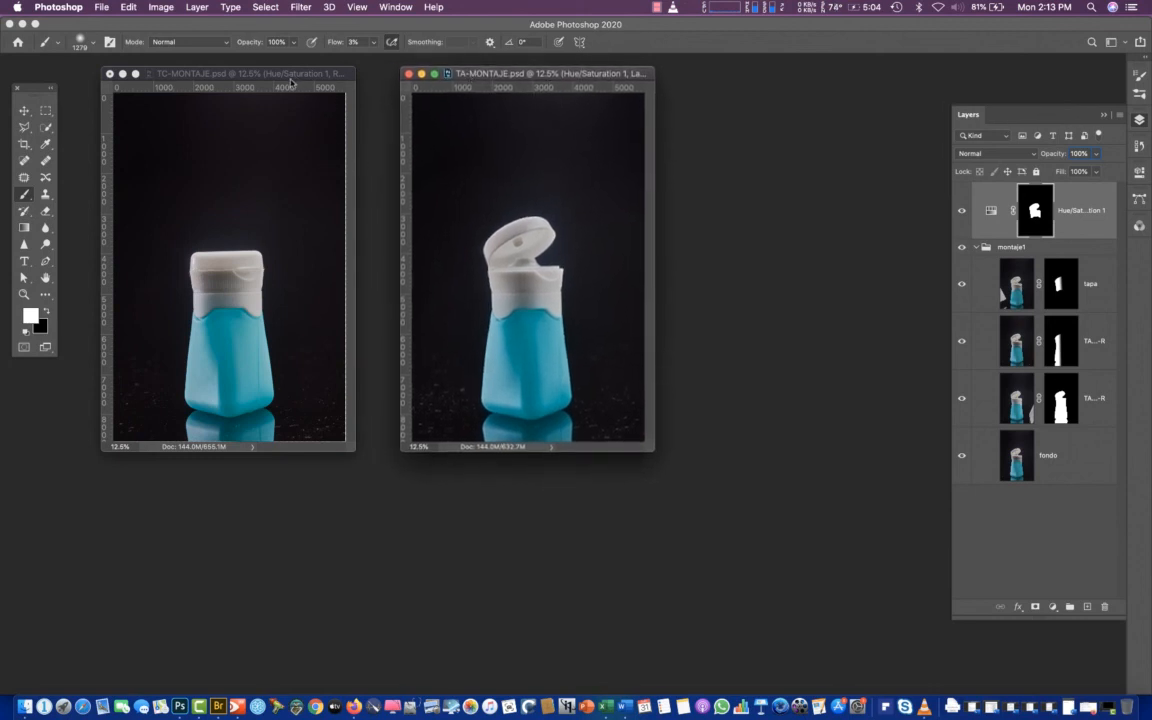
drag(289, 77, 294, 79)
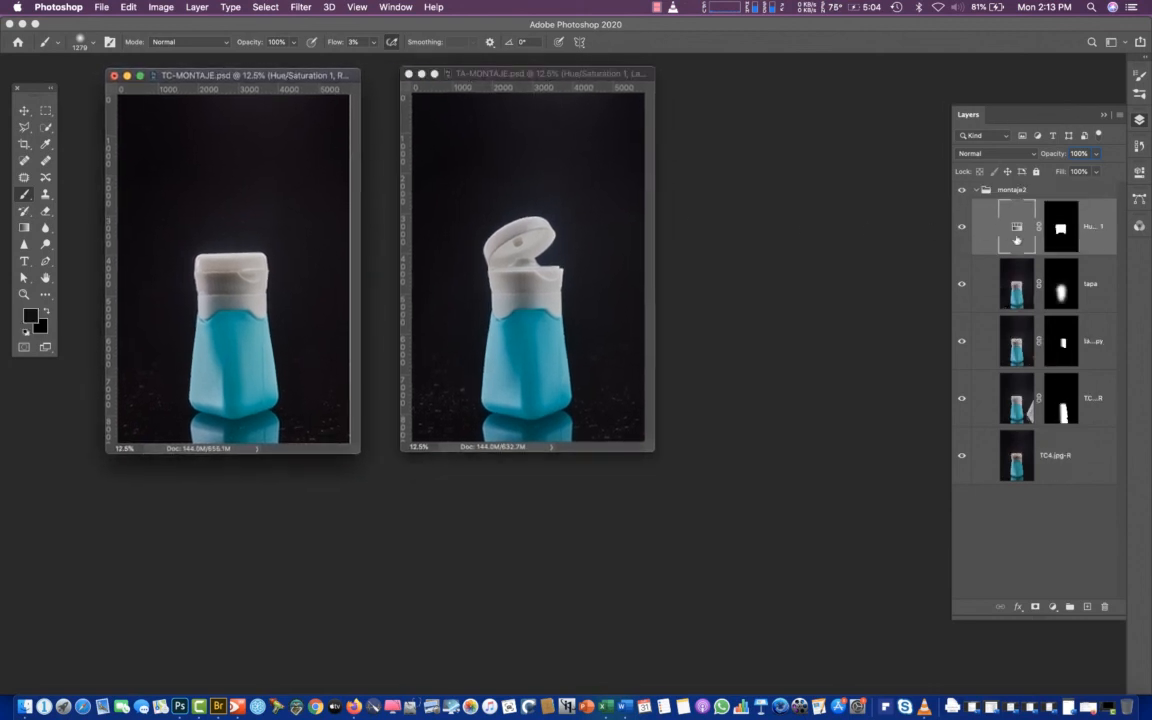
drag(1015, 223, 1005, 182)
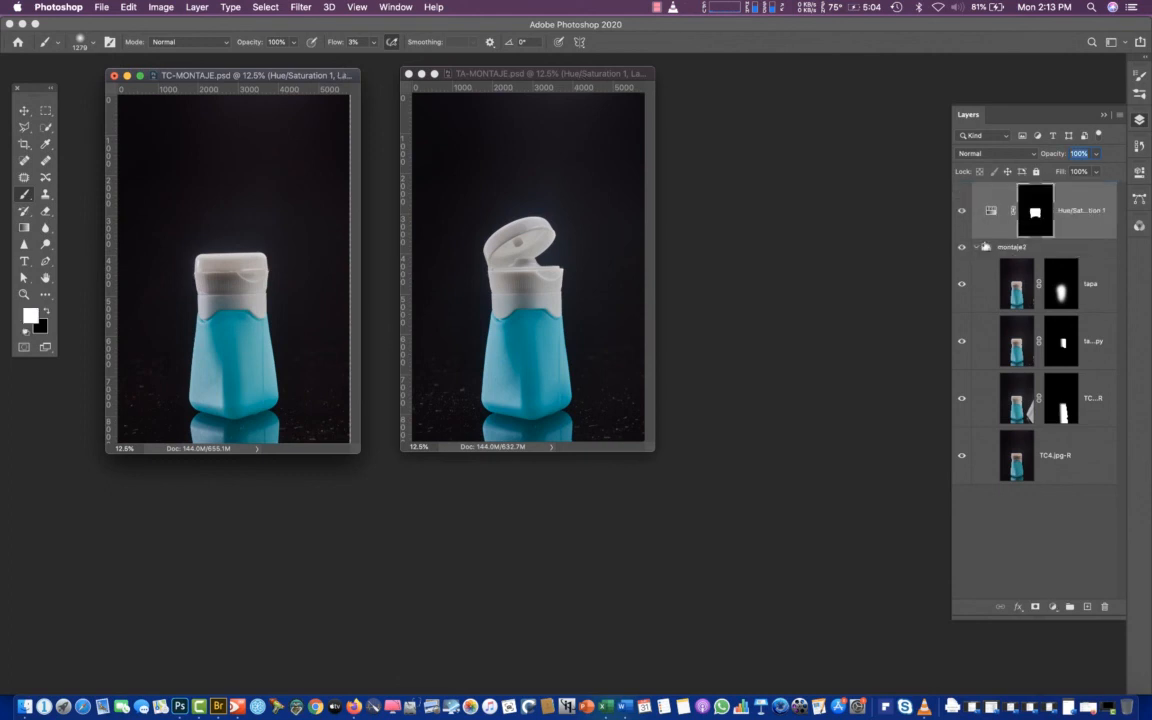